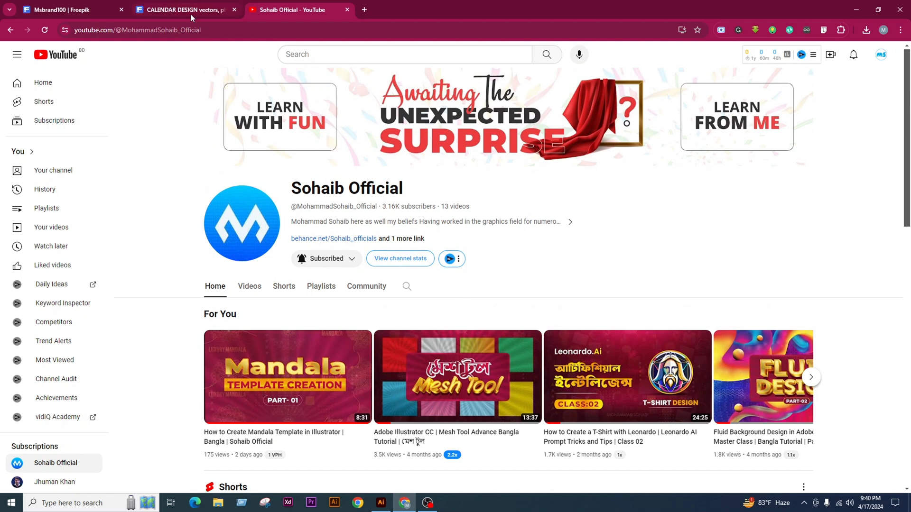
Go to the Freepik results for CALENDAR DESIGN and examine the layouts and styles of the calendar templates
click(227, 9)
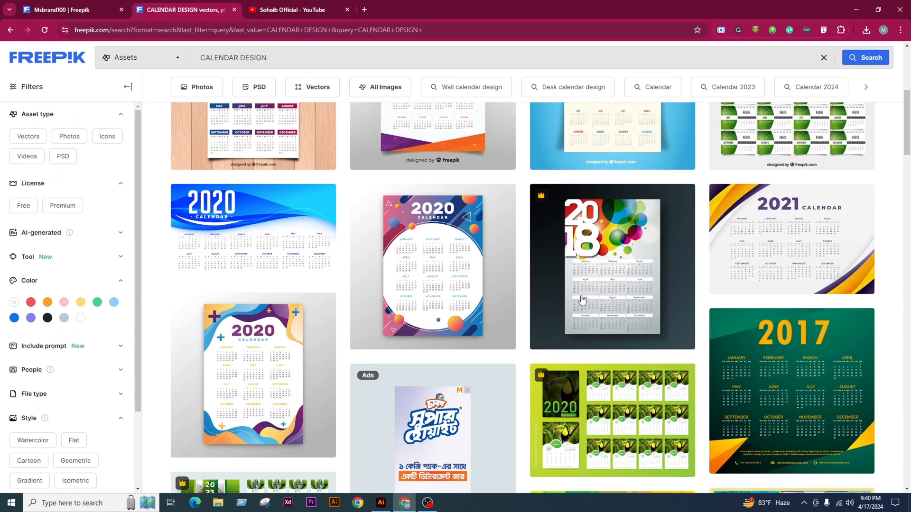
scroll(579, 299, up, 5)
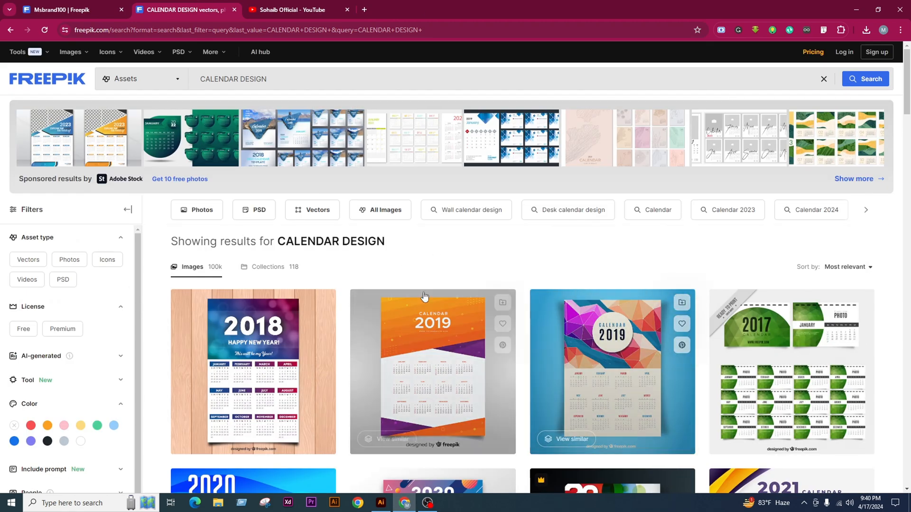
scroll(493, 306, down, 2)
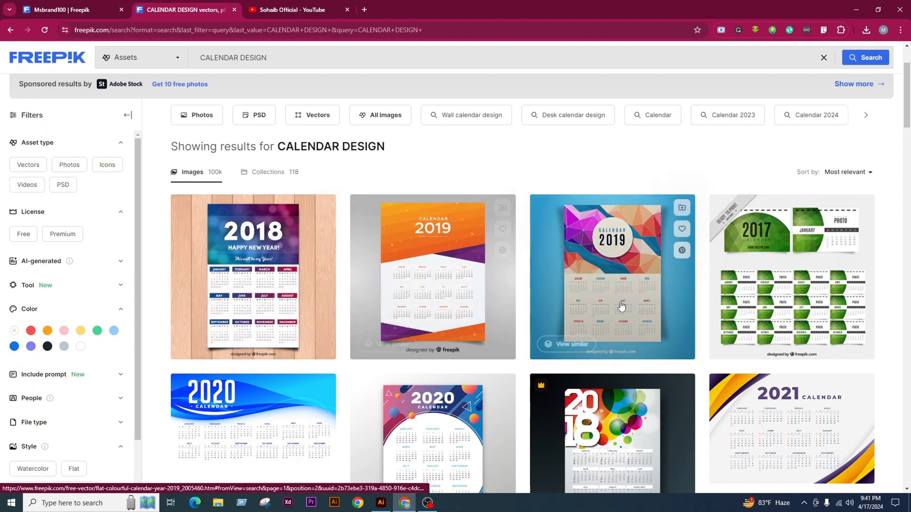
scroll(612, 304, down, 1)
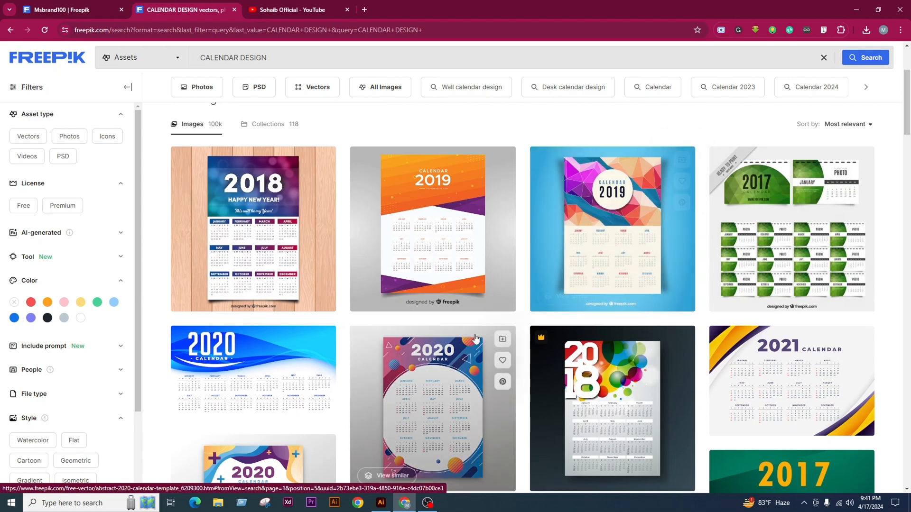
scroll(545, 339, down, 3)
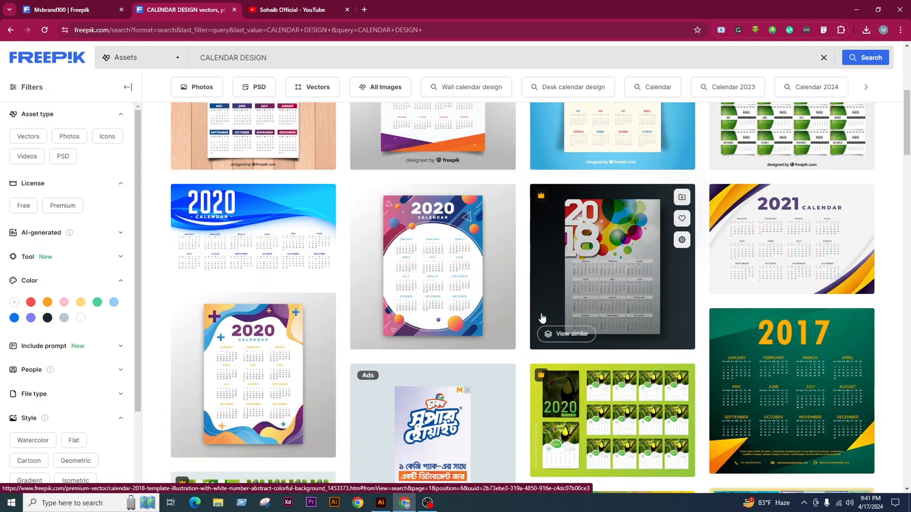
scroll(545, 304, up, 3)
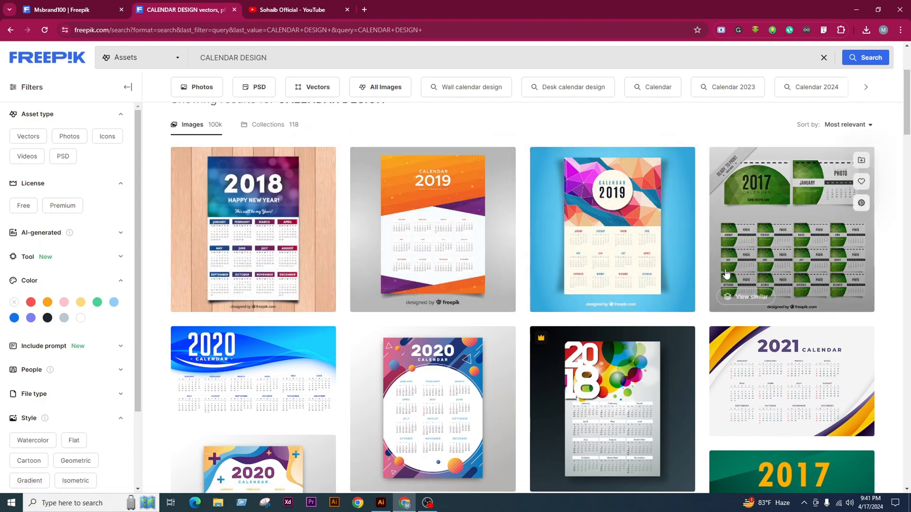
scroll(470, 309, down, 3)
scroll(477, 325, down, 3)
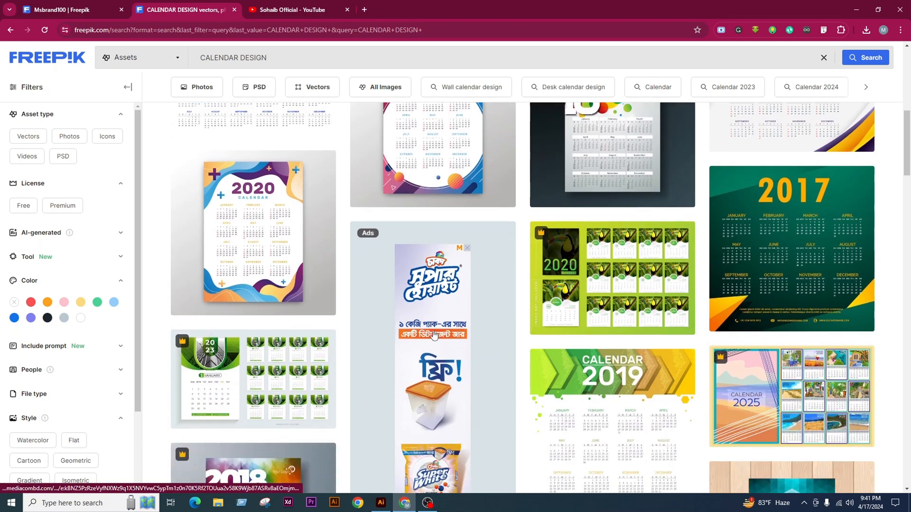
scroll(433, 334, down, 3)
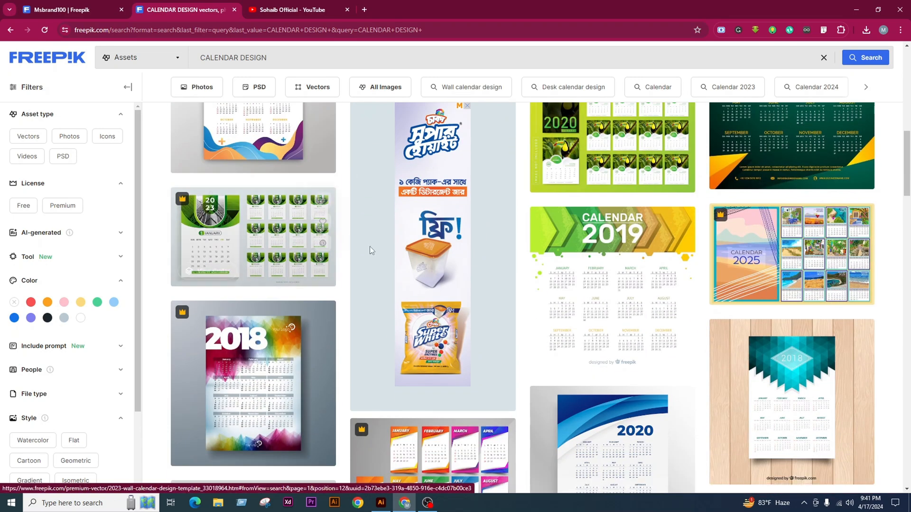
scroll(455, 329, down, 1)
scroll(456, 328, down, 2)
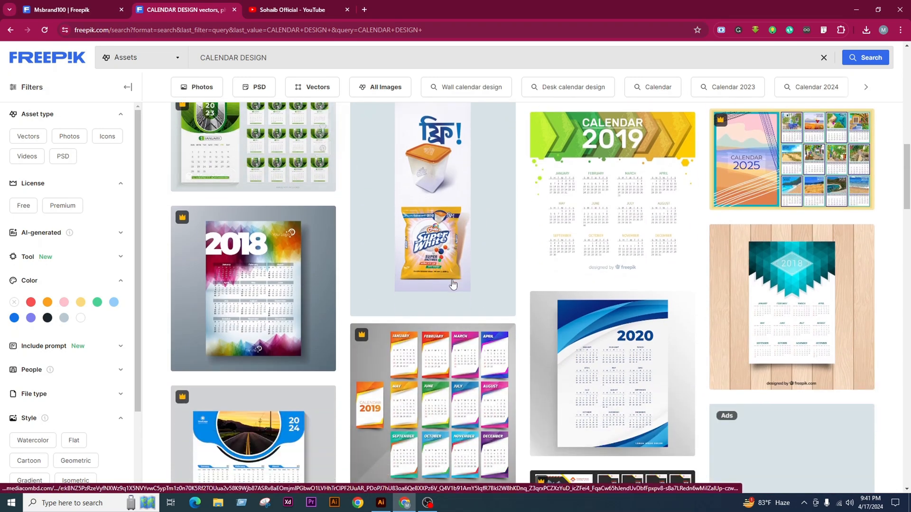
scroll(486, 309, down, 2)
mouse_move(487, 313)
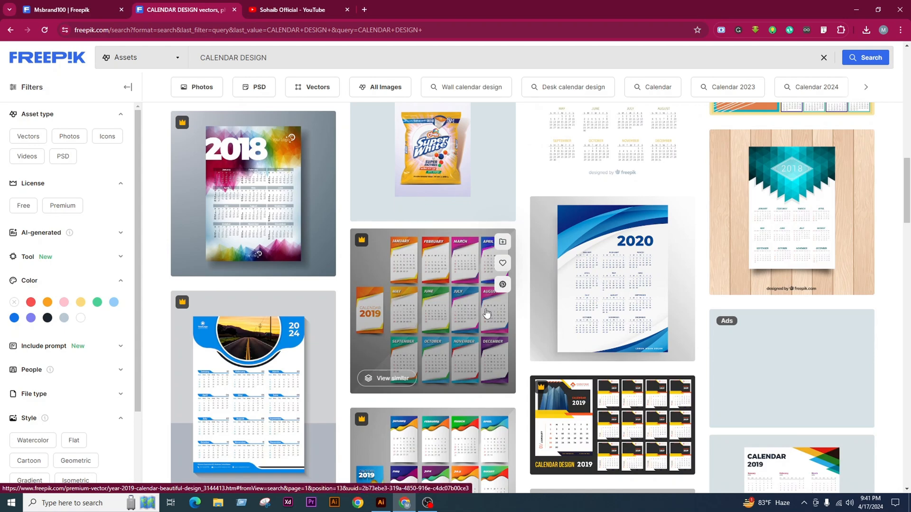
scroll(487, 313, down, 3)
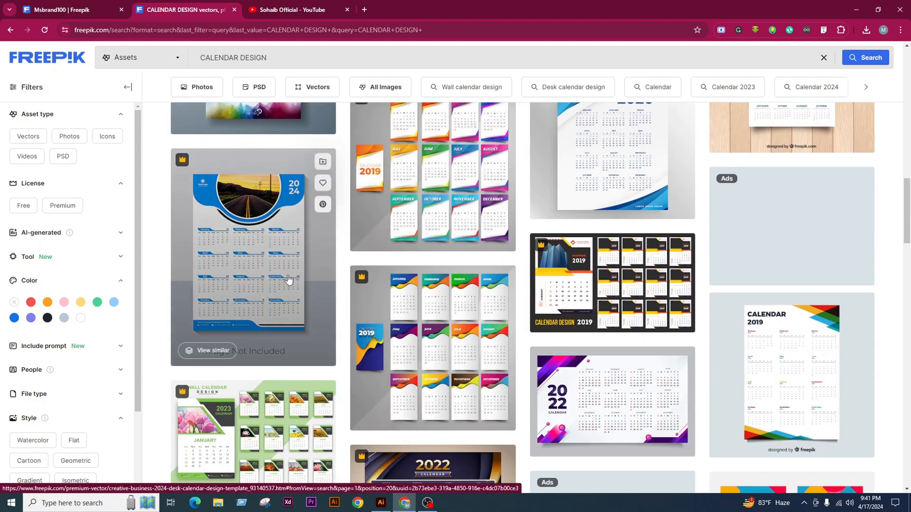
scroll(504, 322, down, 9)
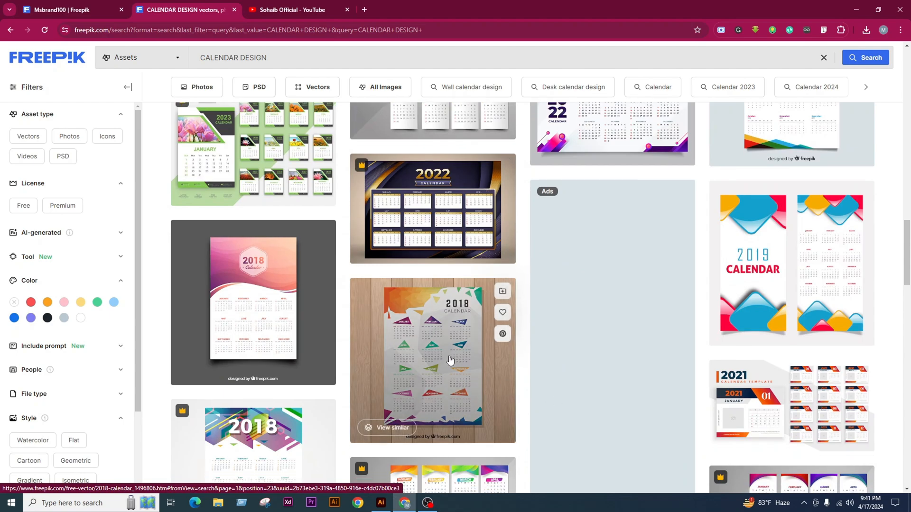
scroll(446, 368, up, 15)
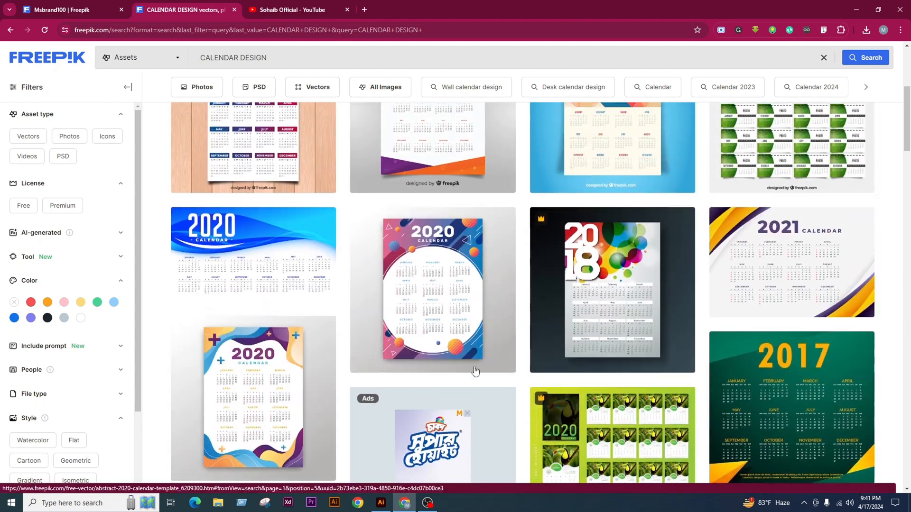
scroll(435, 387, down, 3)
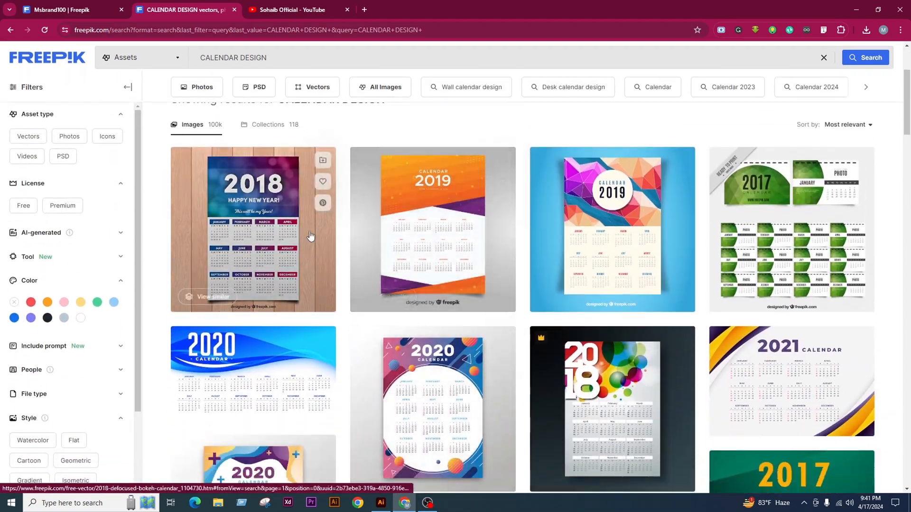
Open the 2018 Happy New Year calendar in a separate browser tab and refine the Freepik search to CALENDAR DESIGN 2024
middle_click(261, 251)
scroll(273, 152, up, 2)
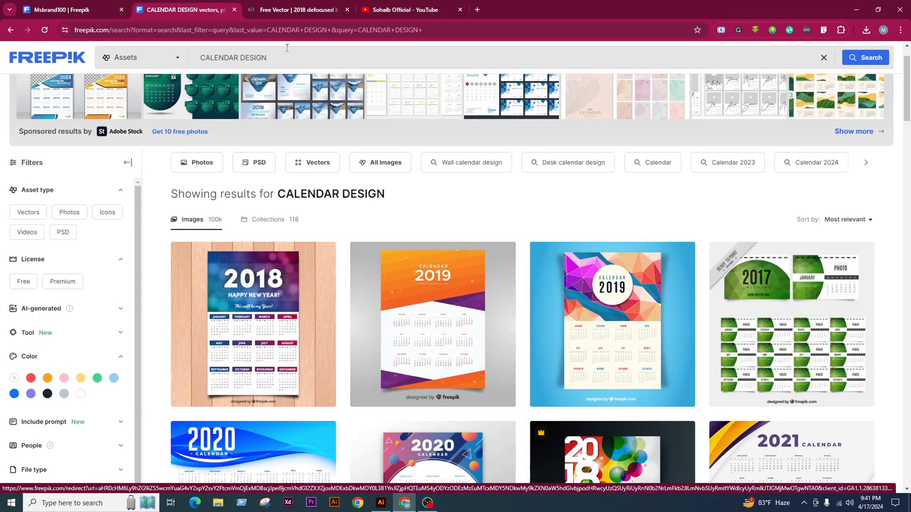
click(285, 54)
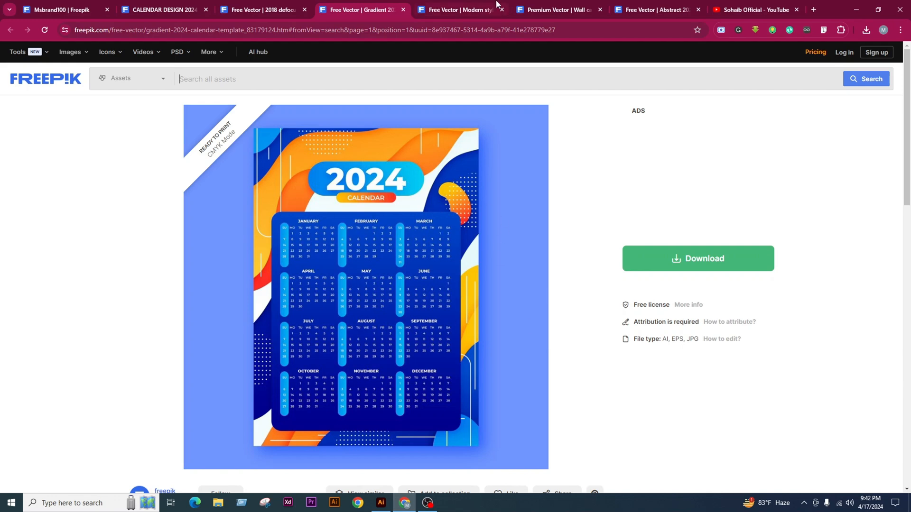
Compare the opened 2024 calendar templates, including the modern style one, and look through more CALENDAR DESIGN 2024 results
click(451, 4)
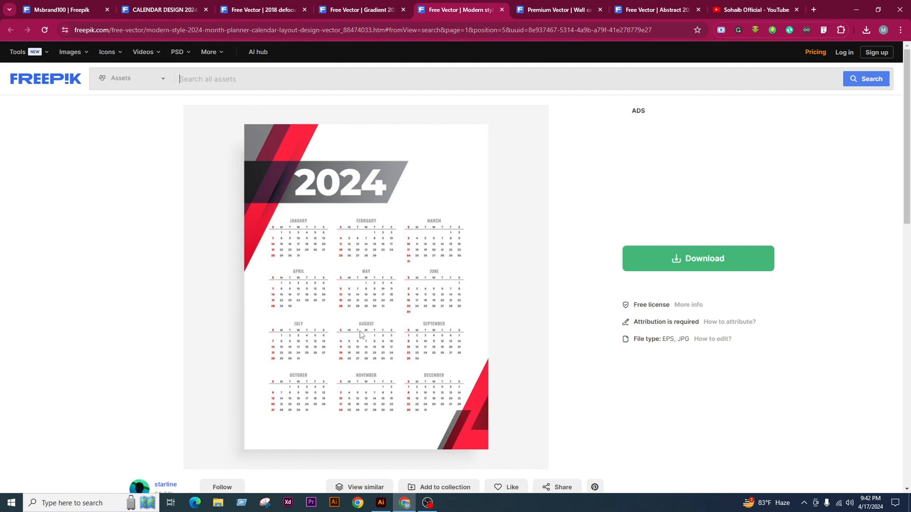
click(550, 5)
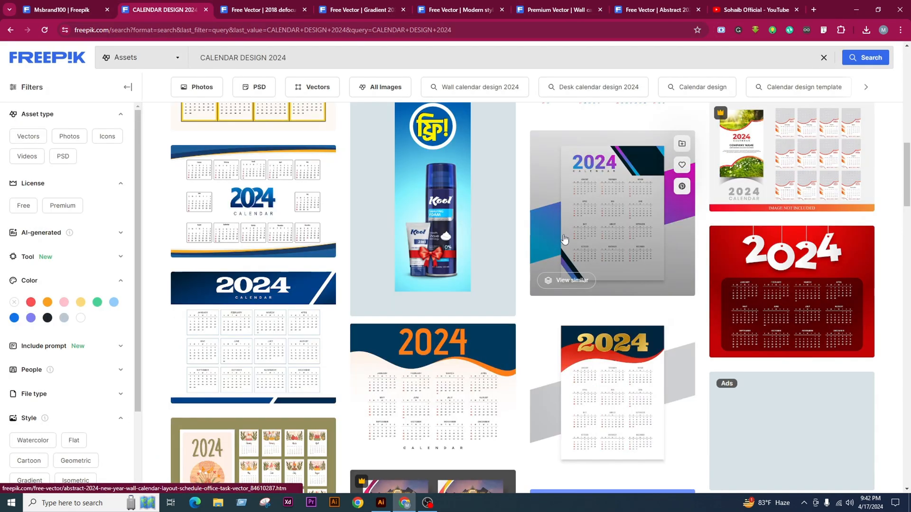
scroll(566, 242, up, 1)
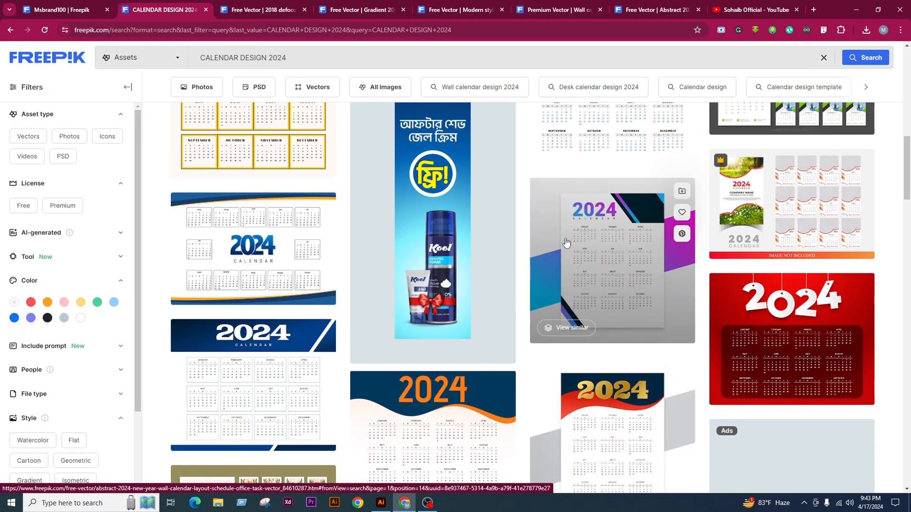
scroll(566, 242, down, 5)
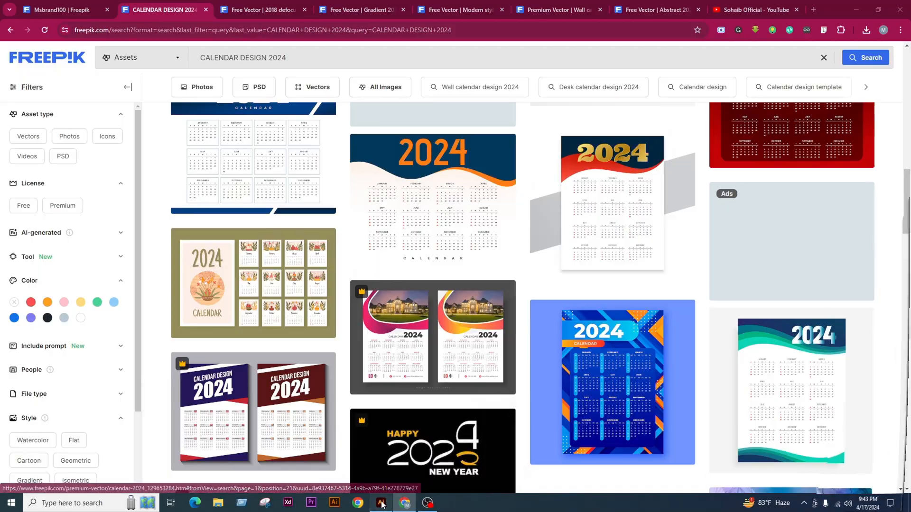
click(381, 502)
click(47, 8)
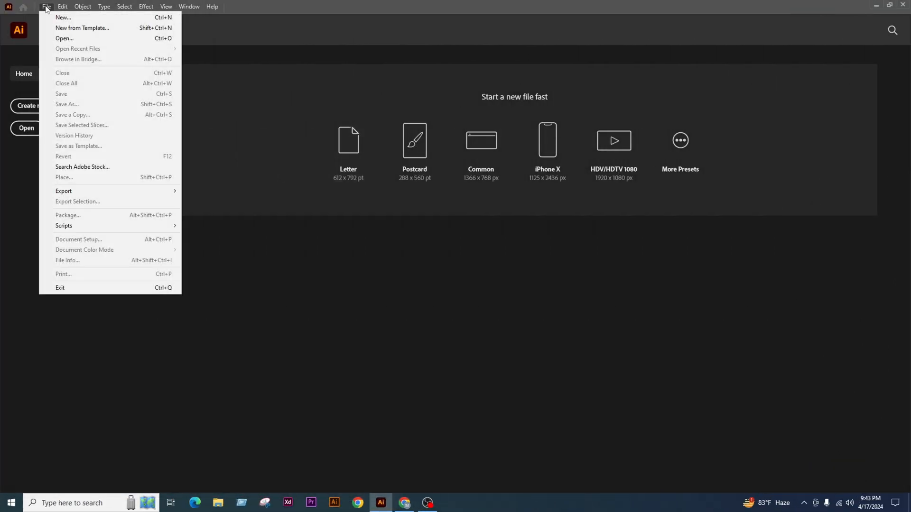
click(63, 18)
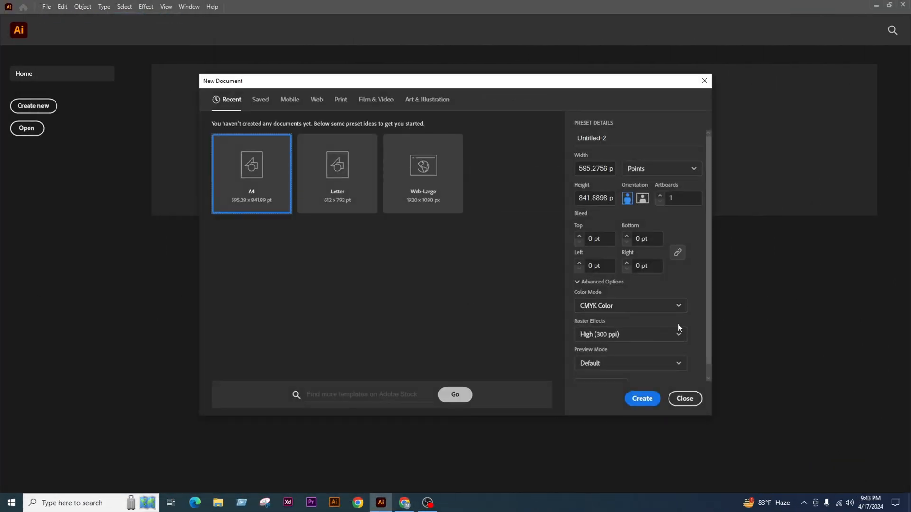
click(685, 399)
click(405, 502)
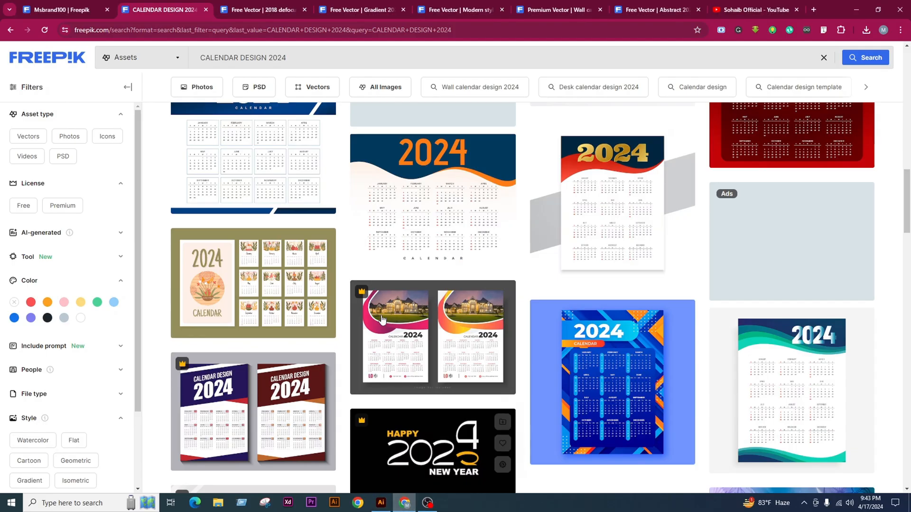
Search Google for calendar size in a new browser tab and read the standard dimensions in inches and centimetres
click(814, 10)
text(CAL)
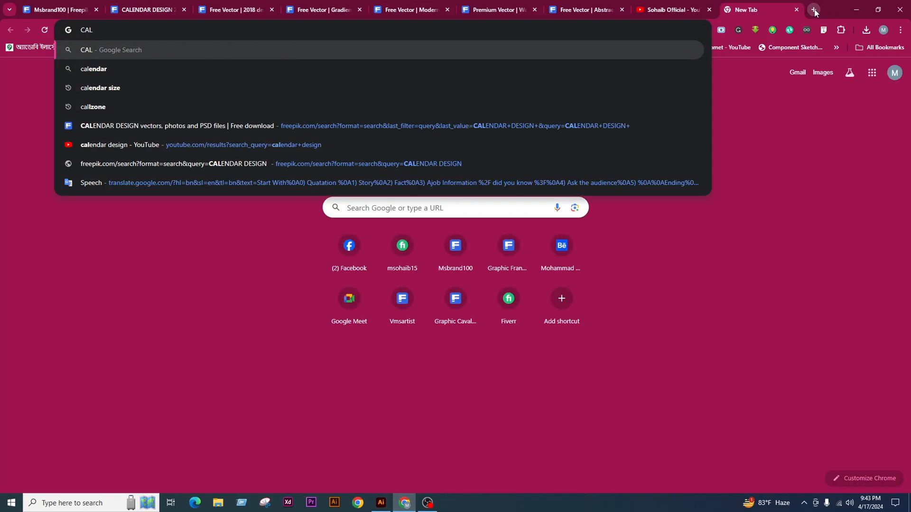
click(138, 83)
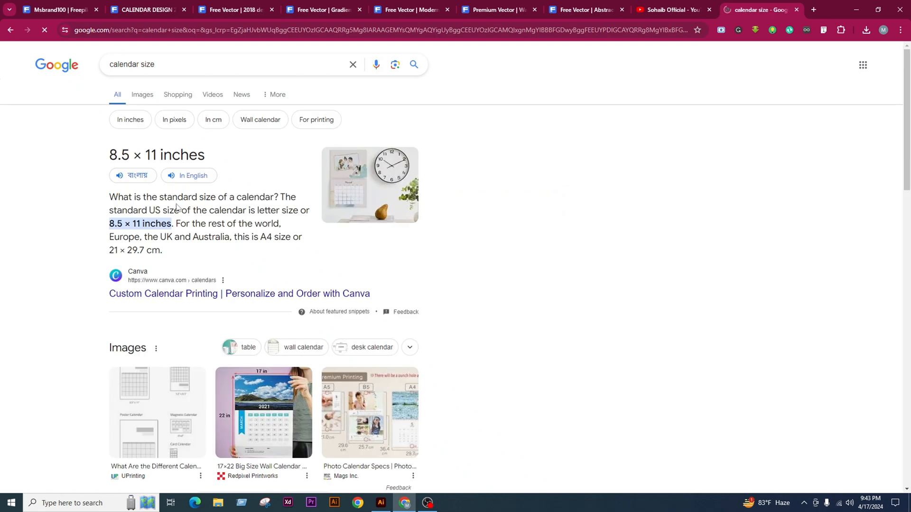
drag(108, 155, 212, 161)
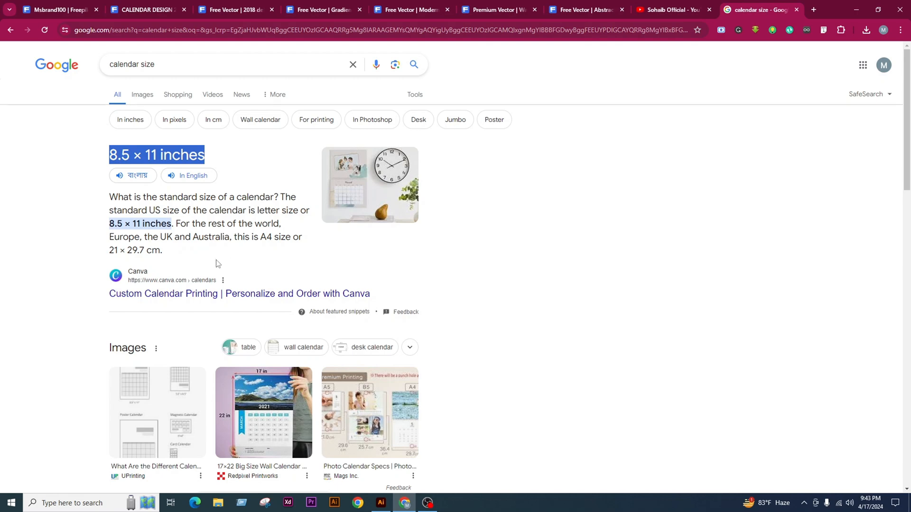
drag(110, 251, 157, 250)
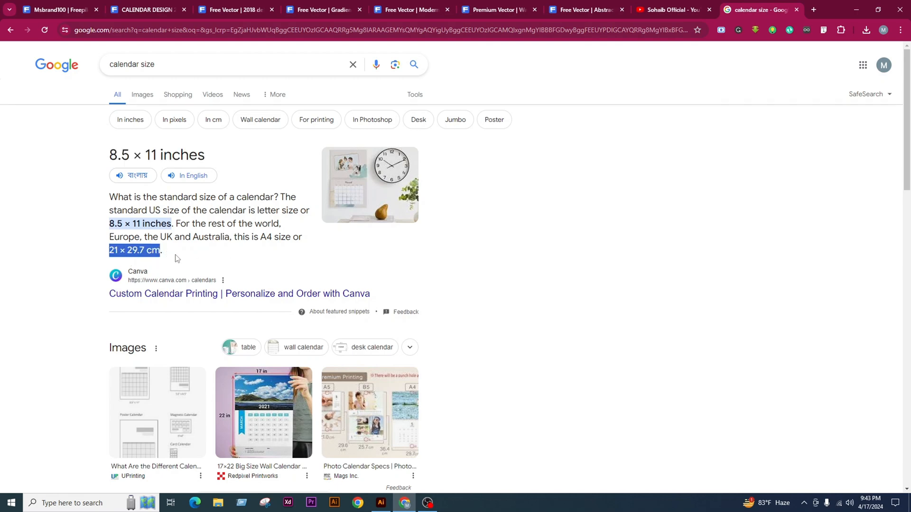
Examine the calendar size diagrams from UPrinting, E-print and Tian Jin Happy Color Printing among the image results, and return to all results
click(142, 94)
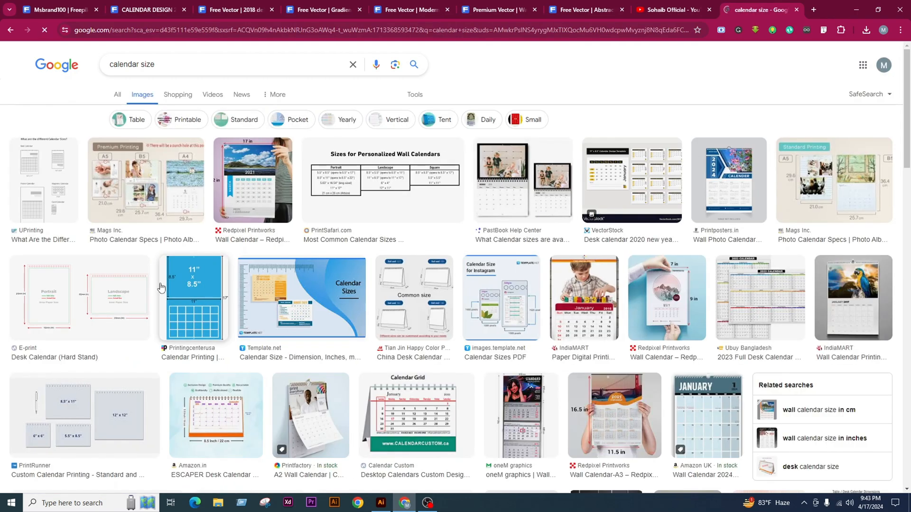
click(49, 175)
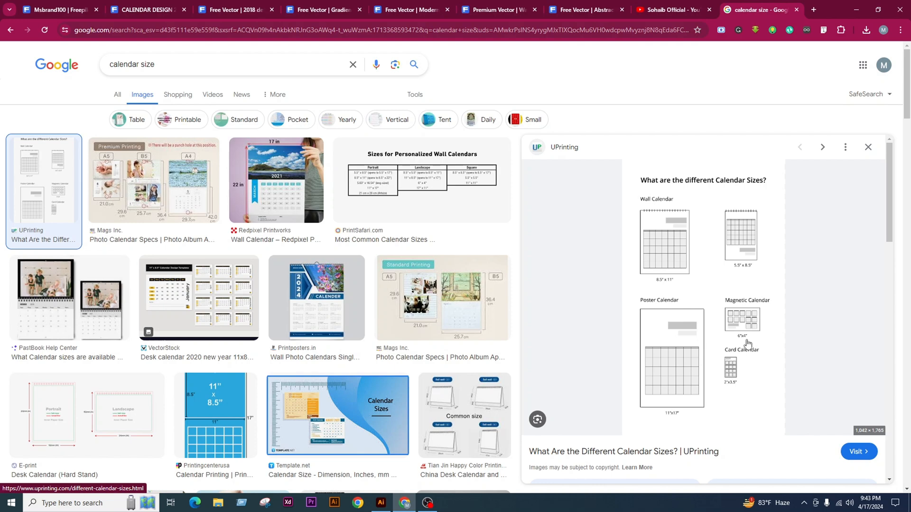
scroll(148, 376, down, 2)
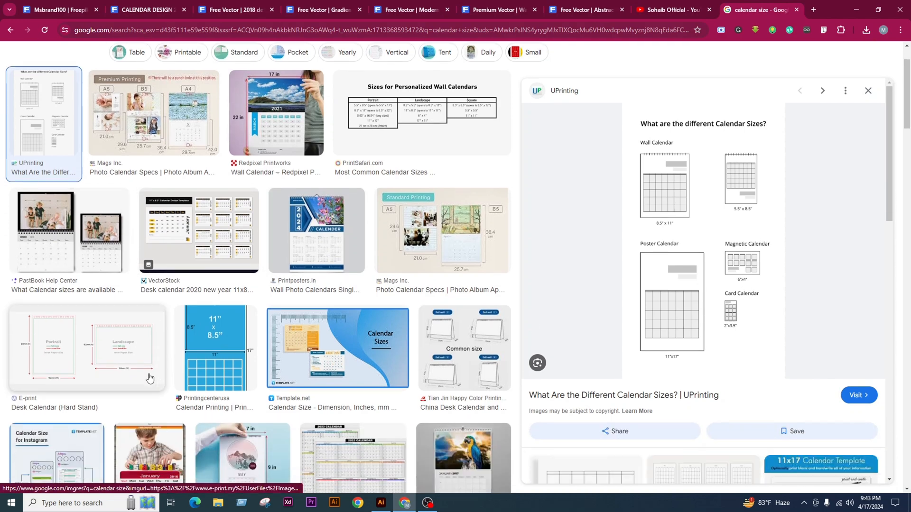
click(126, 325)
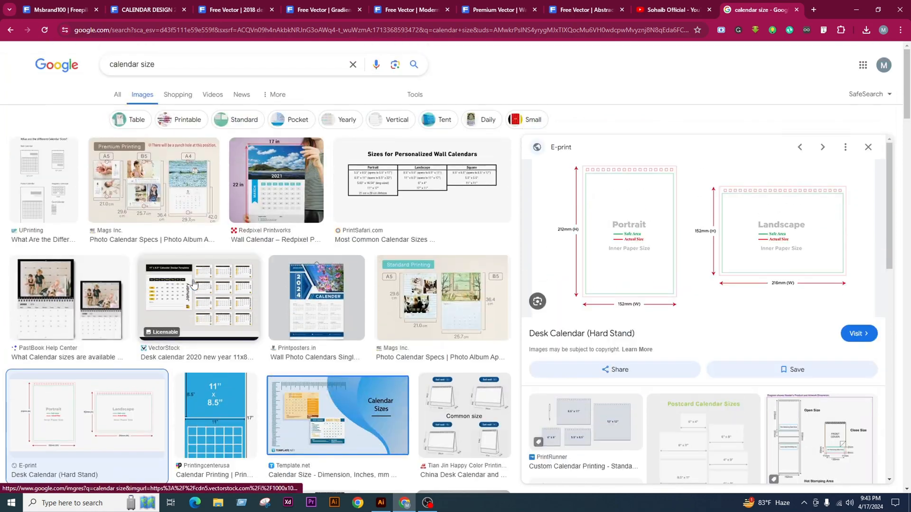
scroll(192, 287, up, 2)
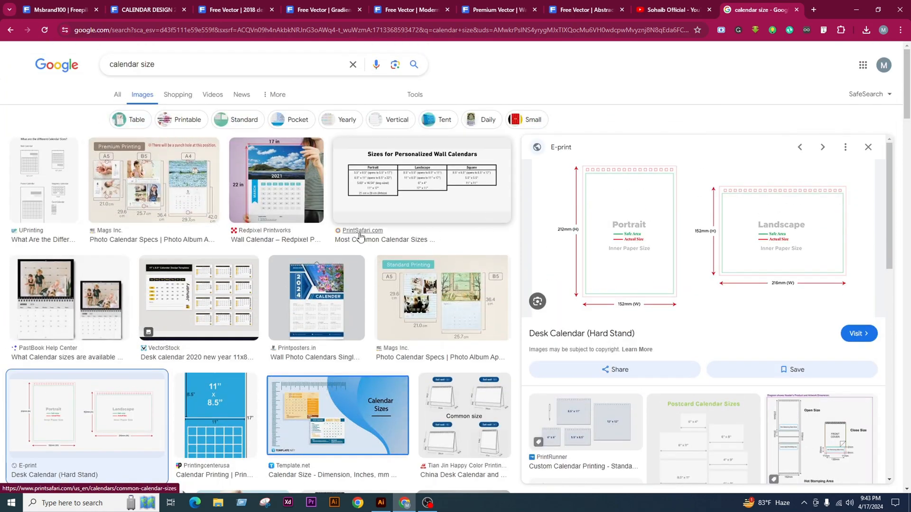
scroll(422, 280, down, 4)
click(469, 243)
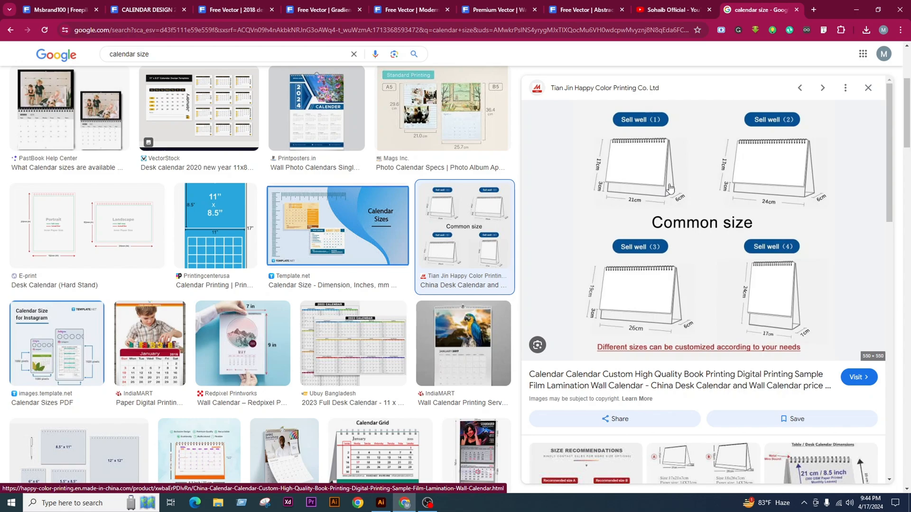
scroll(427, 166, up, 5)
click(117, 94)
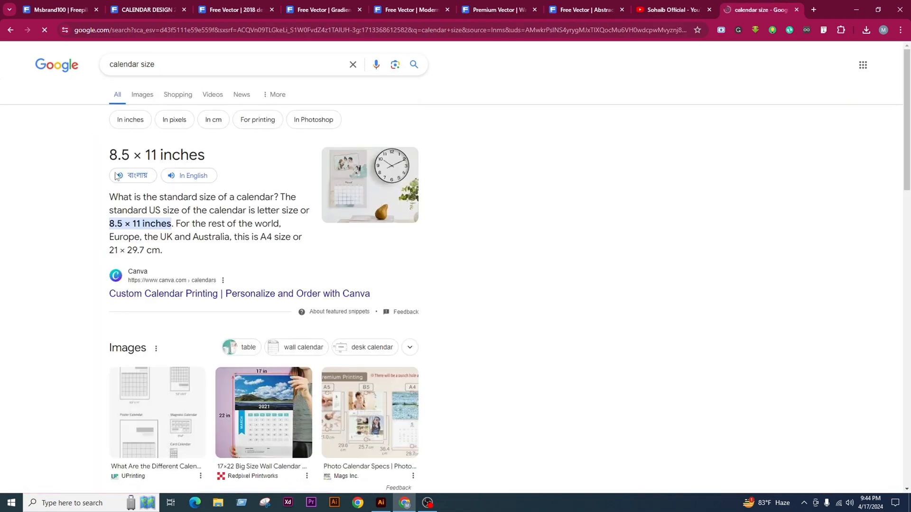
Switch to Adobe Illustrator and start a new document based on the A4 print preset
click(381, 502)
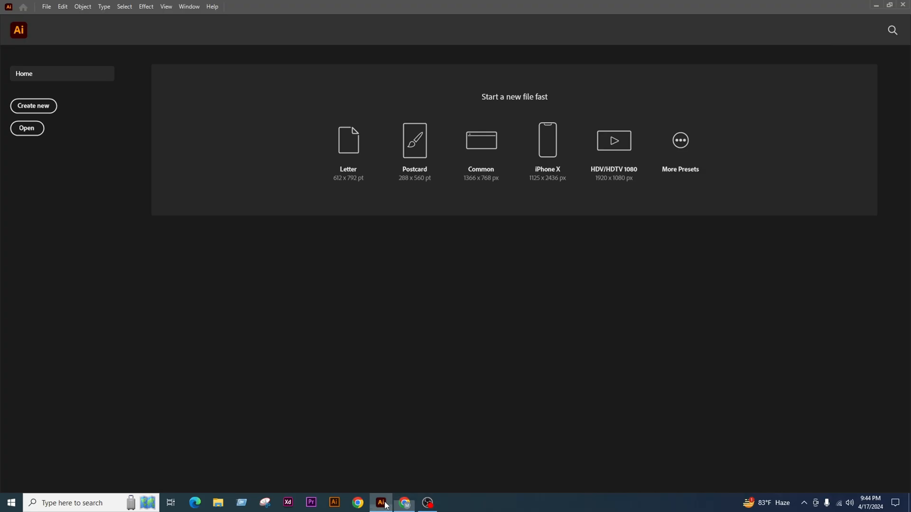
click(38, 113)
click(341, 100)
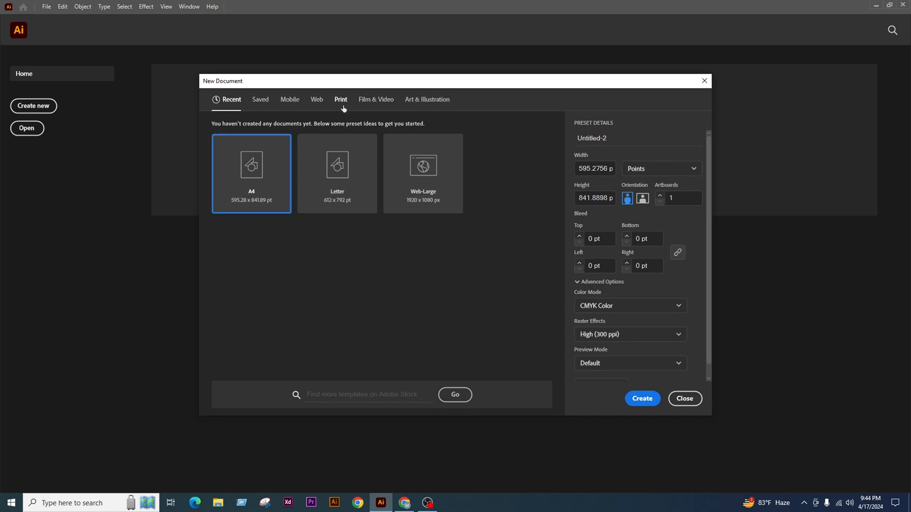
click(335, 182)
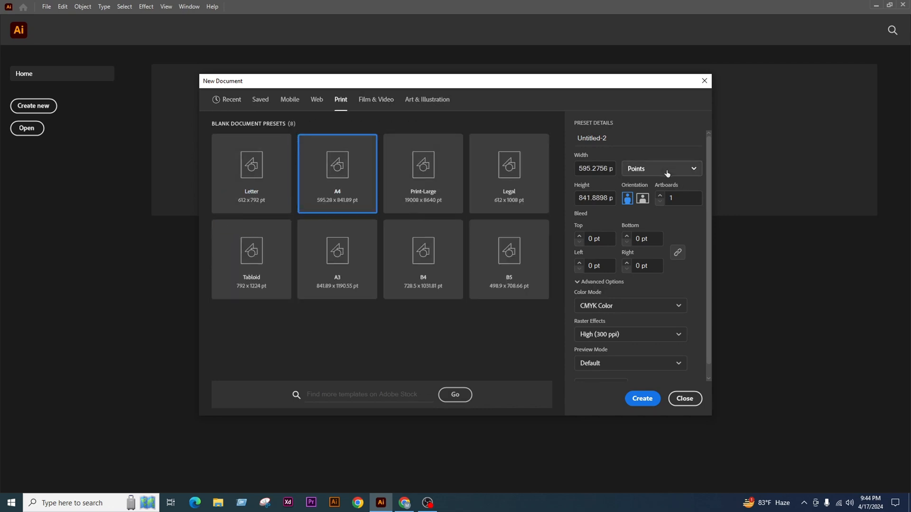
Set the new document's units to inches, its width to 8.5 in and its height to 11 in
click(667, 170)
click(654, 246)
click(657, 169)
click(650, 232)
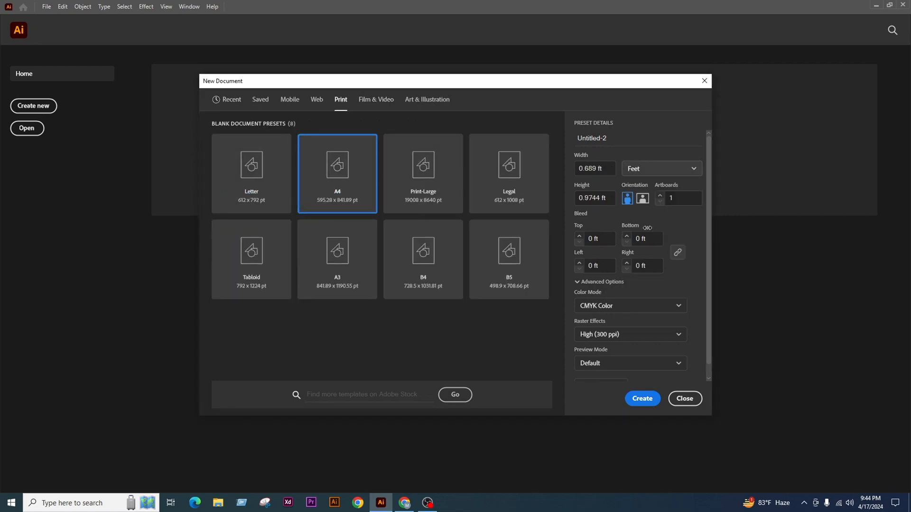
click(605, 168)
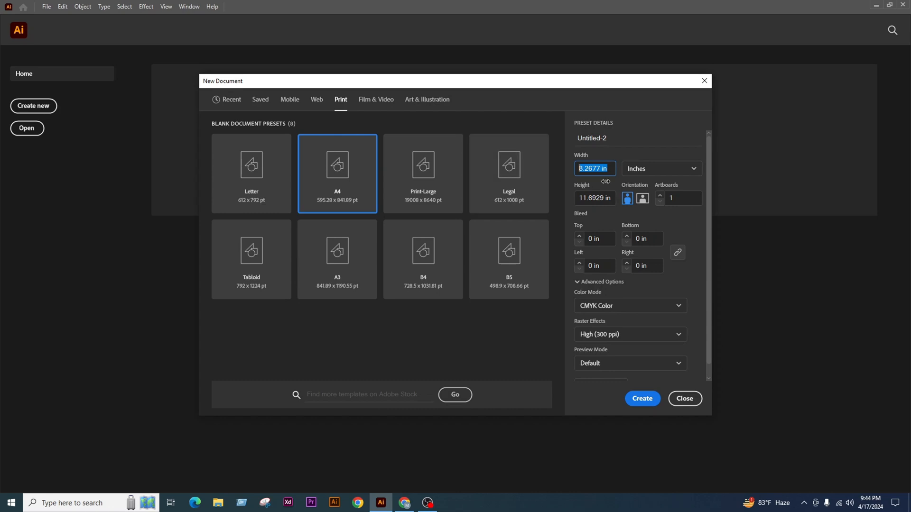
text(8.5)
click(599, 197)
text(11)
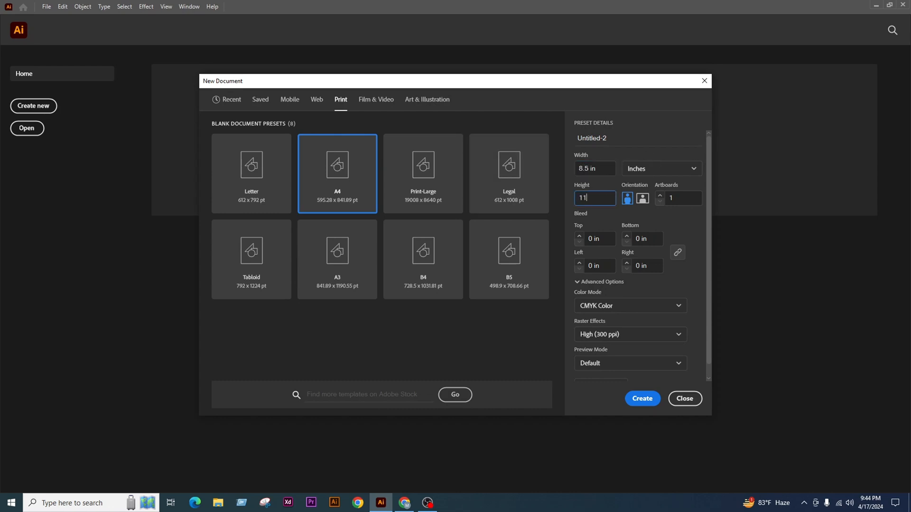
Set the bleed to 0.125 in on all sides, keep the CMYK Color mode, and create the document
click(604, 239)
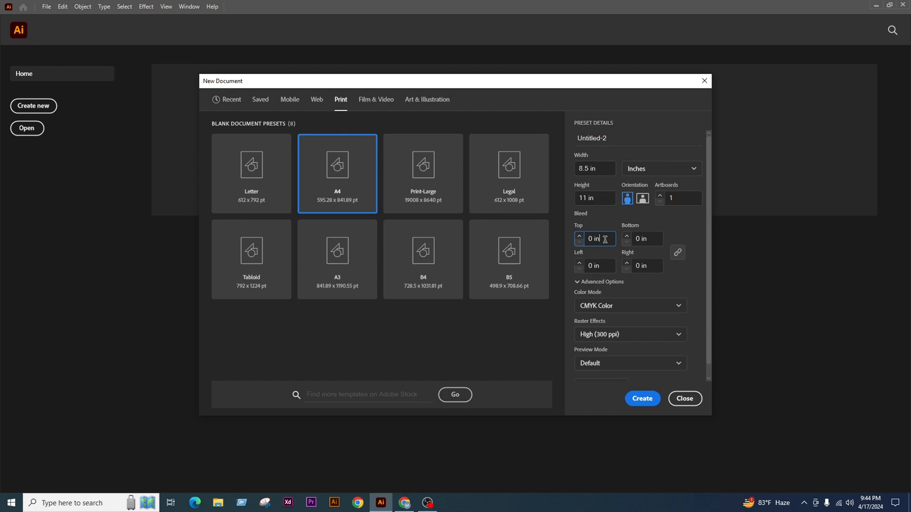
click(580, 236)
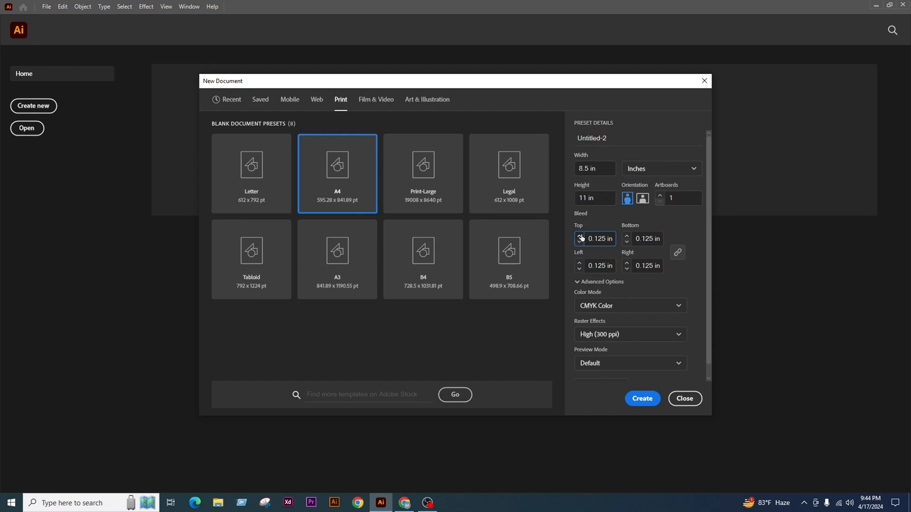
click(631, 309)
click(643, 308)
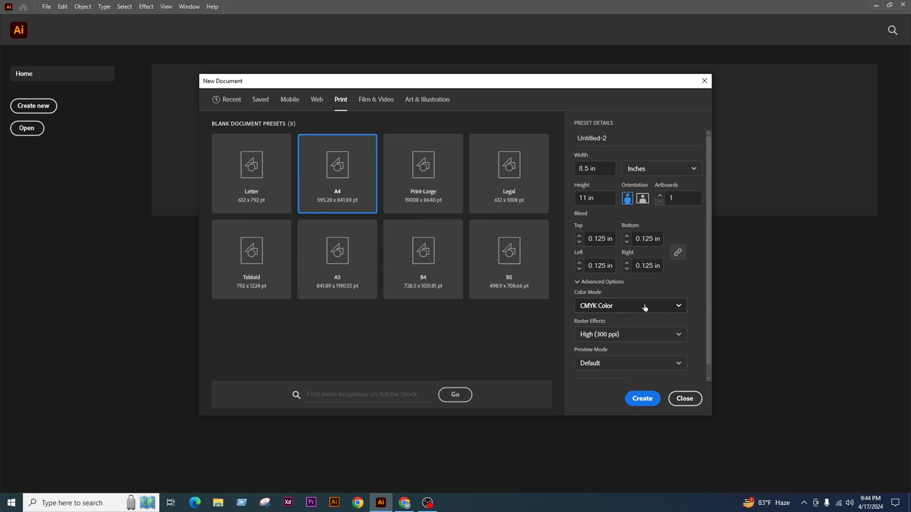
click(630, 311)
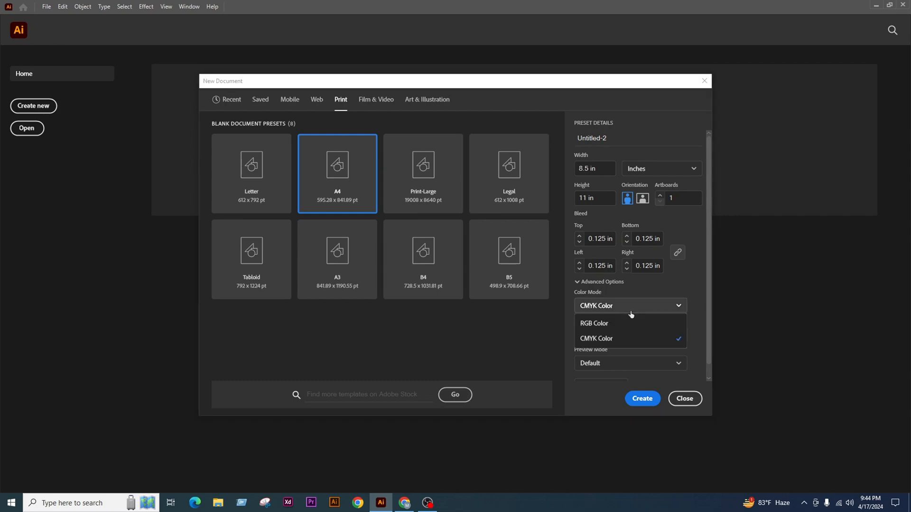
click(645, 293)
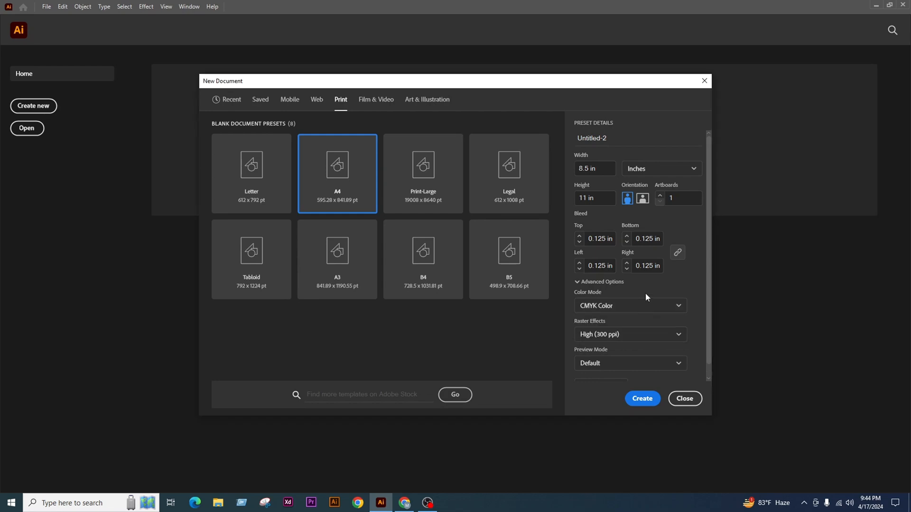
scroll(619, 332, down, 1)
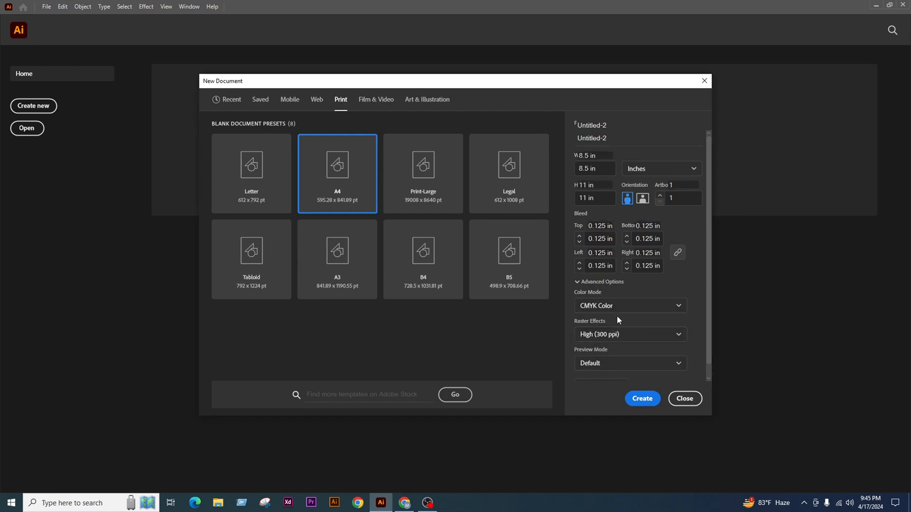
click(643, 399)
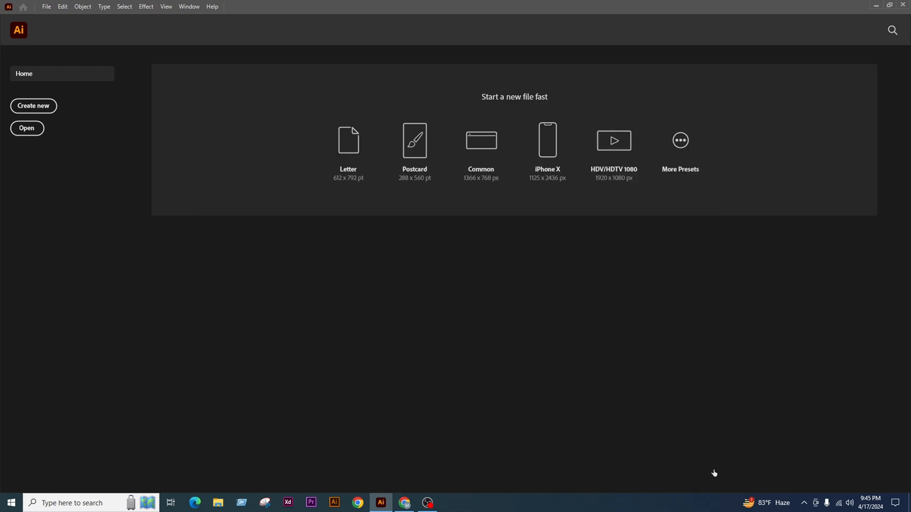
scroll(390, 280, up, 1)
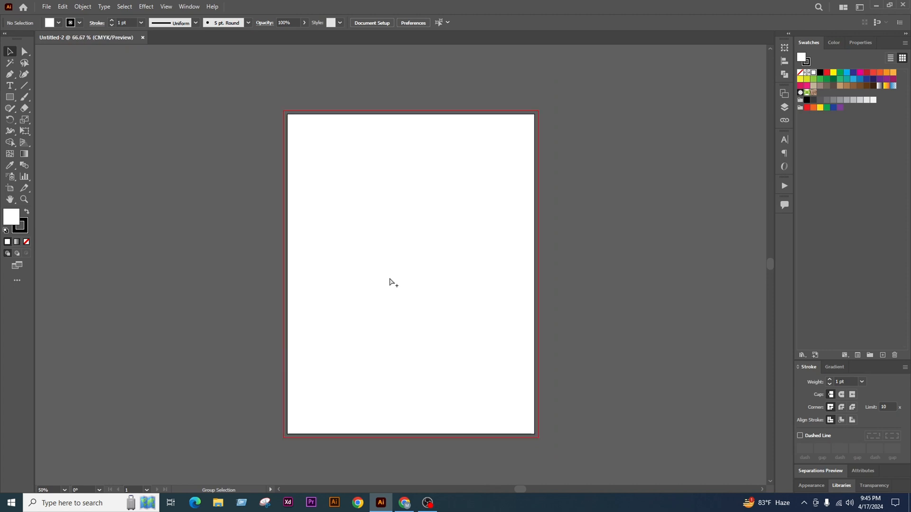
Draw an 8.75 by 11.25 in white rectangle covering the artboard out to the bleed edges, and remove its stroke
click(9, 97)
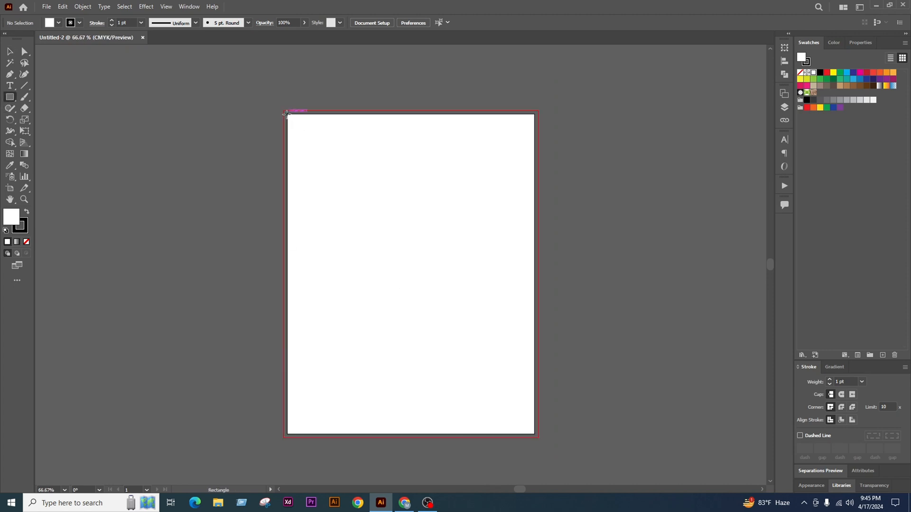
drag(283, 112, 538, 437)
key(ctrl+z)
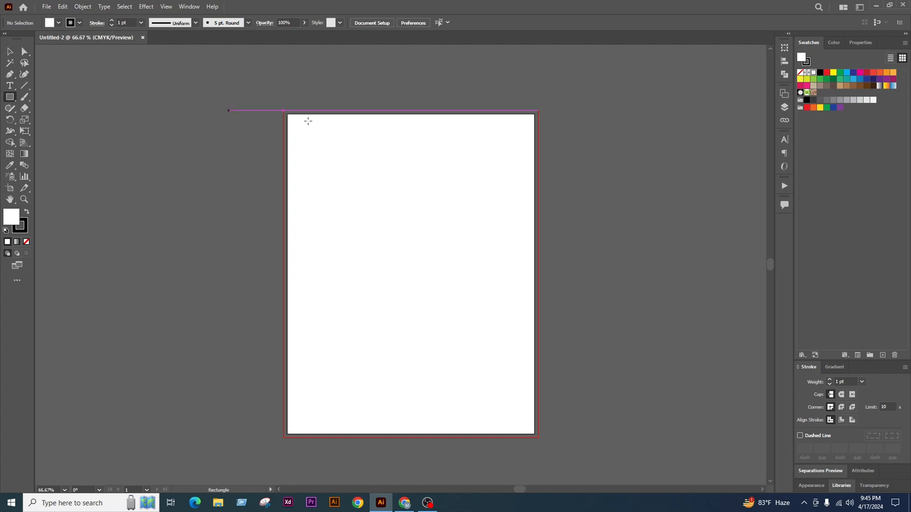
drag(284, 112, 538, 437)
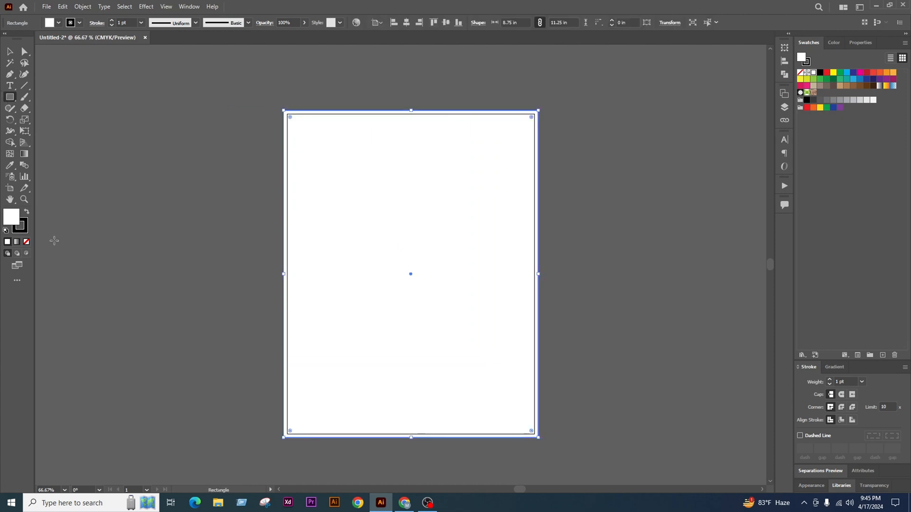
click(26, 241)
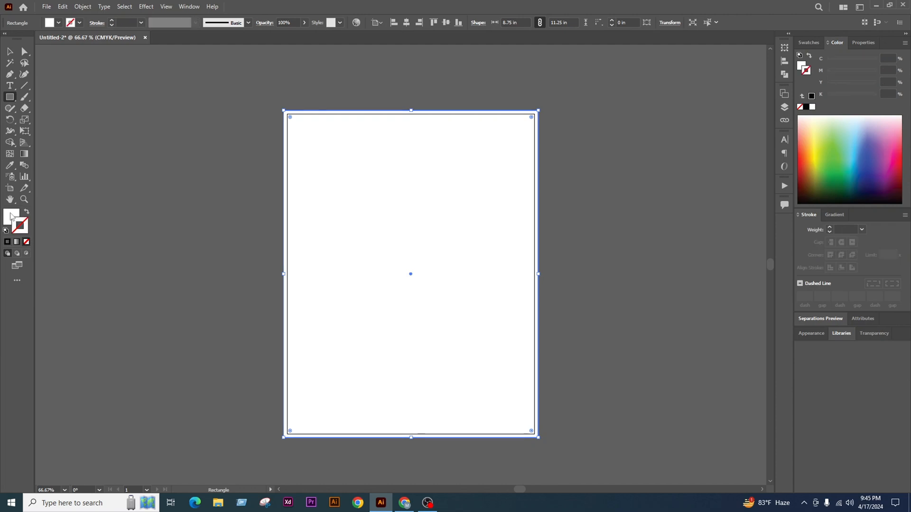
click(10, 52)
click(666, 328)
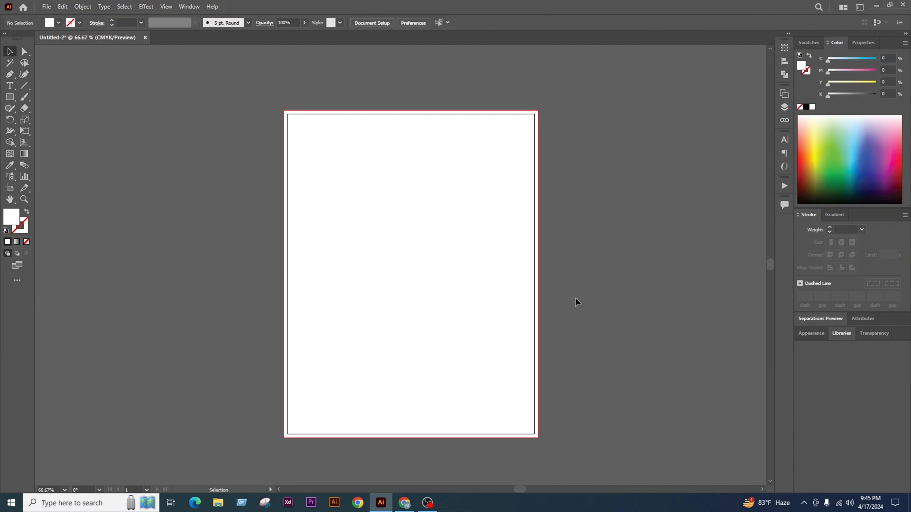
Create an inward offset path of -0.75 in from the full-bleed rectangle with Miter joins
scroll(525, 116, up, 3)
scroll(520, 332, down, 3)
scroll(551, 387, up, 3)
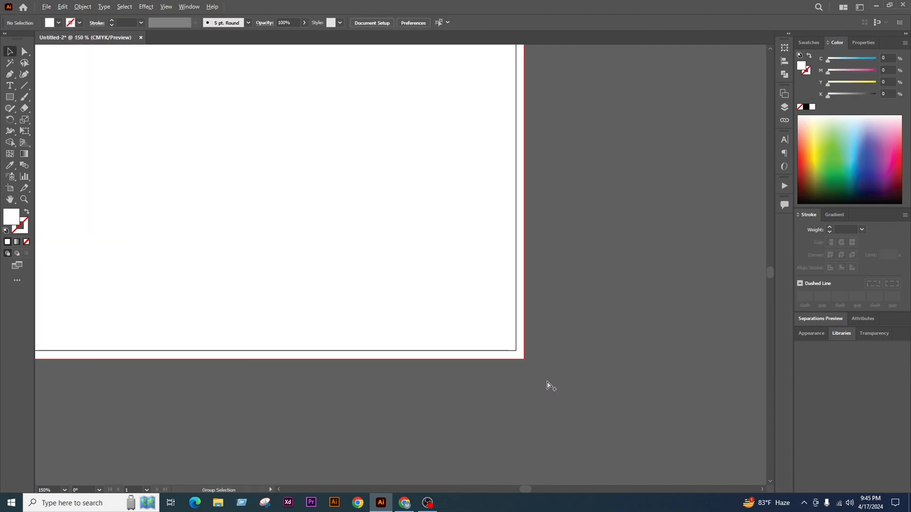
scroll(550, 387, down, 5)
scroll(488, 337, up, 3)
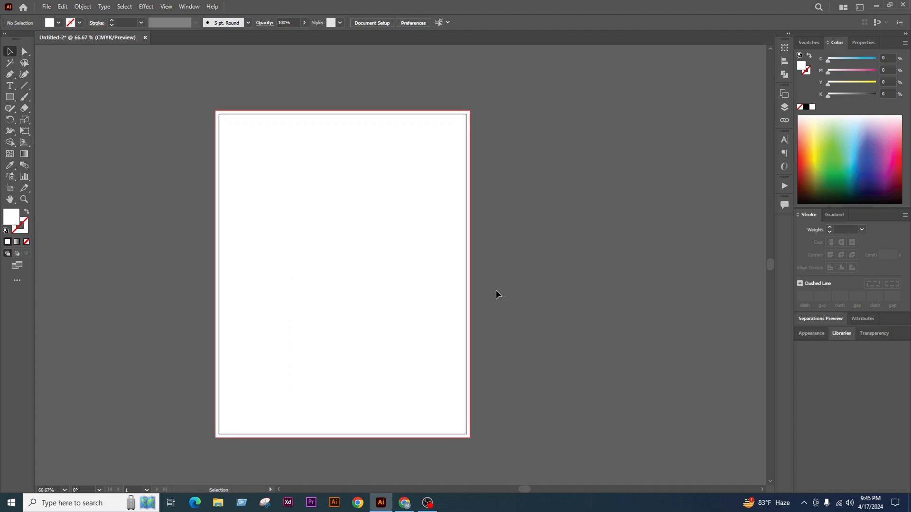
drag(505, 293, 551, 274)
key(ctrl+a)
click(81, 7)
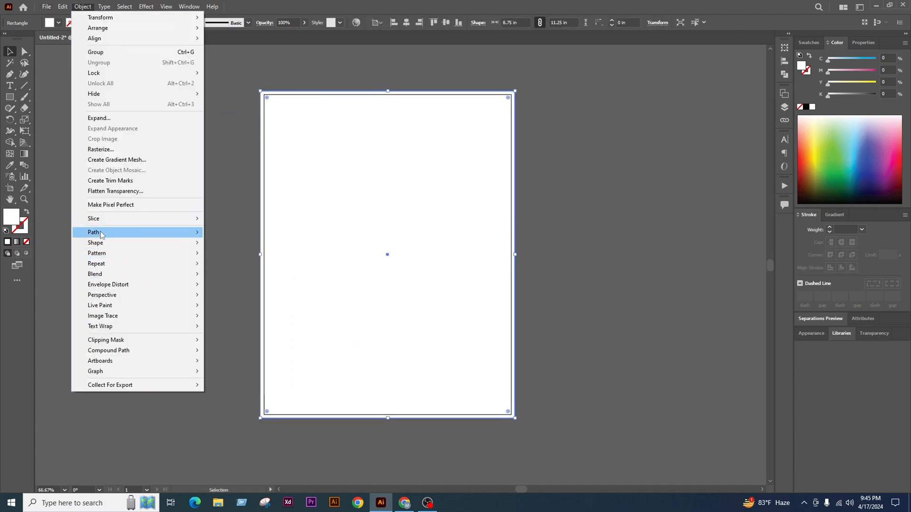
mouse_move(101, 234)
click(237, 268)
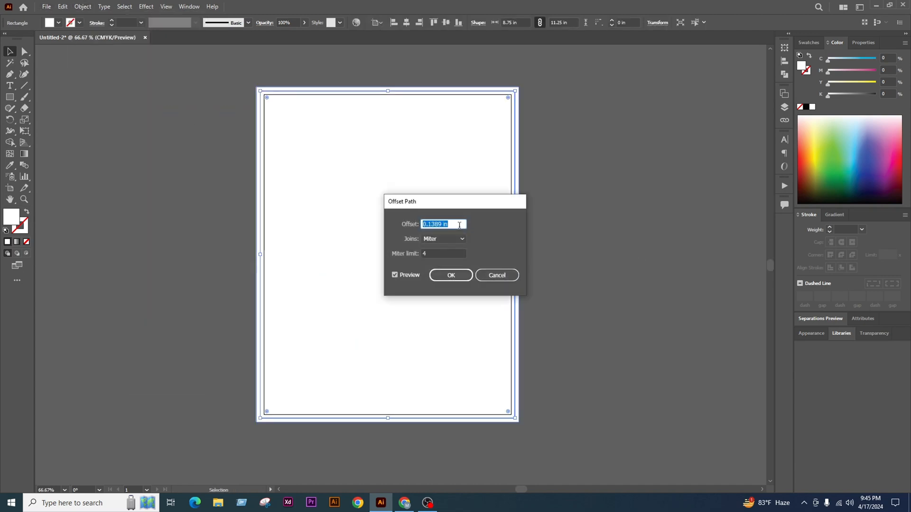
text(-0.625)
key(Tab)
key(Down)
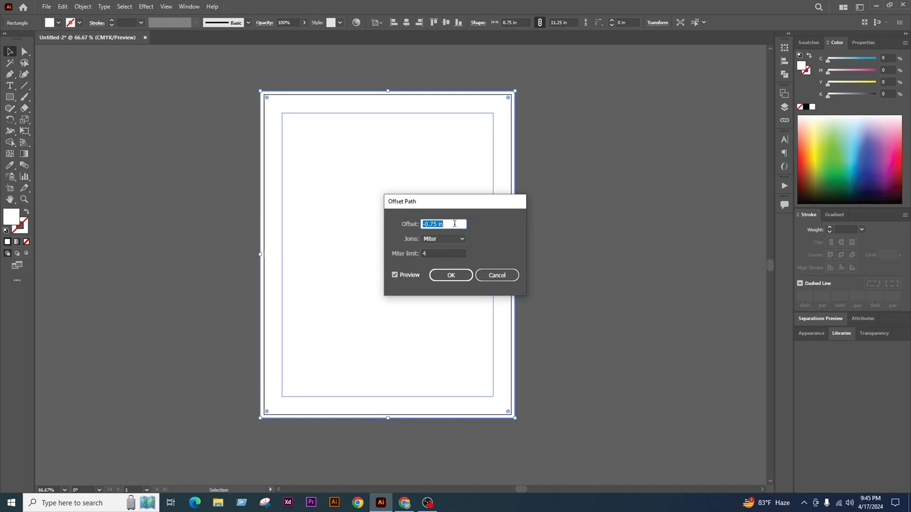
drag(451, 203, 660, 147)
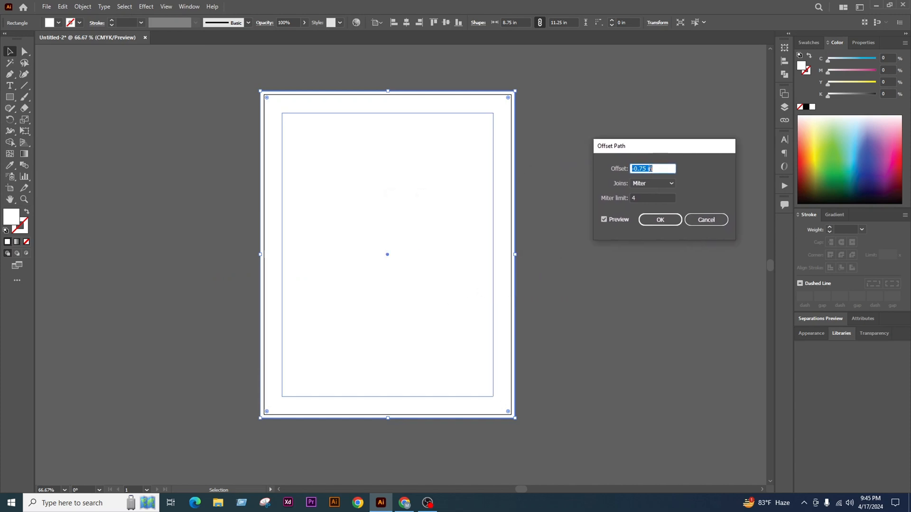
key(Up)
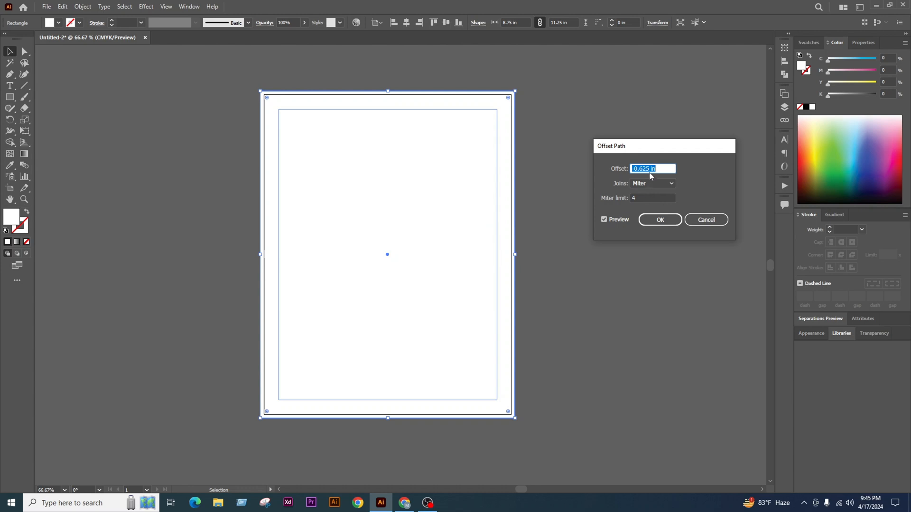
click(660, 220)
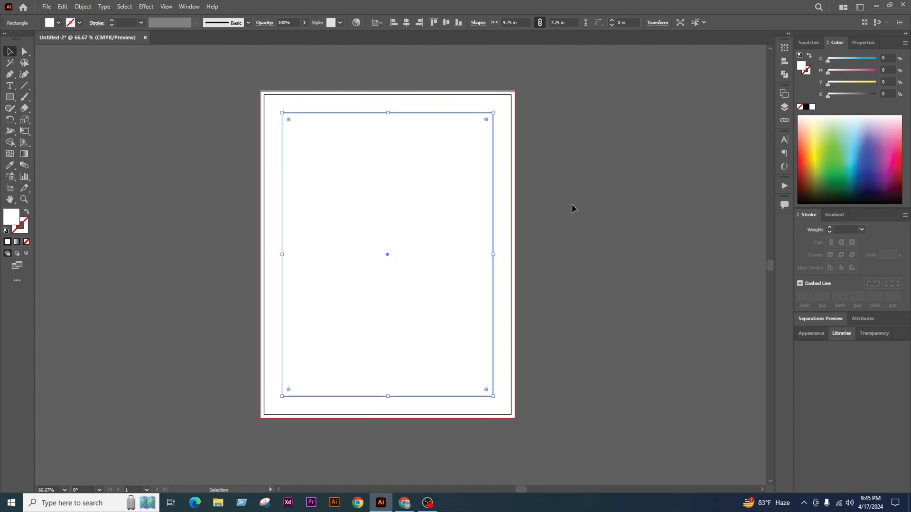
Convert the inset rectangle into margin guides and lock the guides
right_click(553, 185)
click(593, 332)
right_click(590, 223)
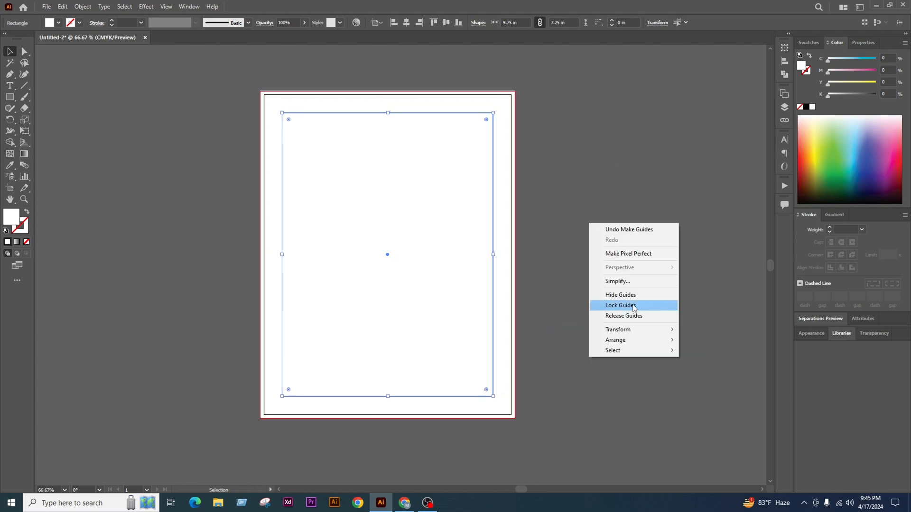
click(598, 306)
scroll(510, 241, down, 1)
scroll(497, 240, up, 1)
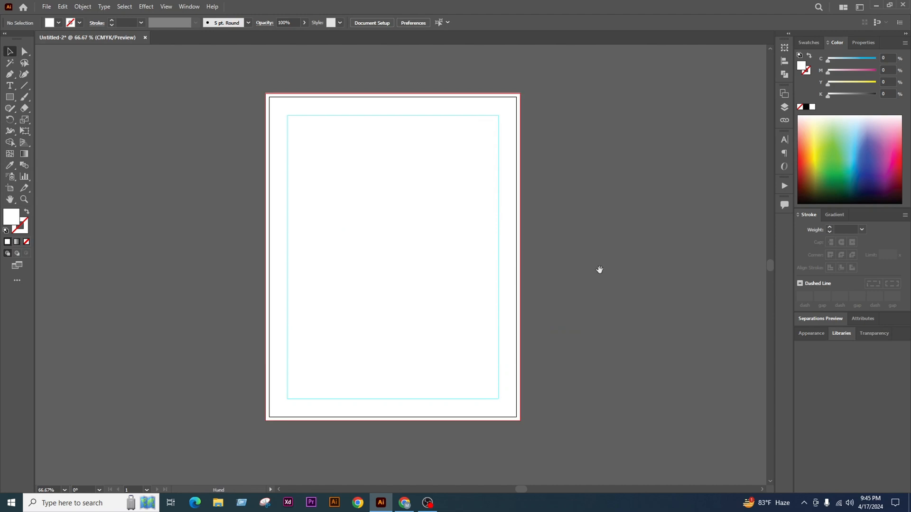
drag(599, 268, 591, 267)
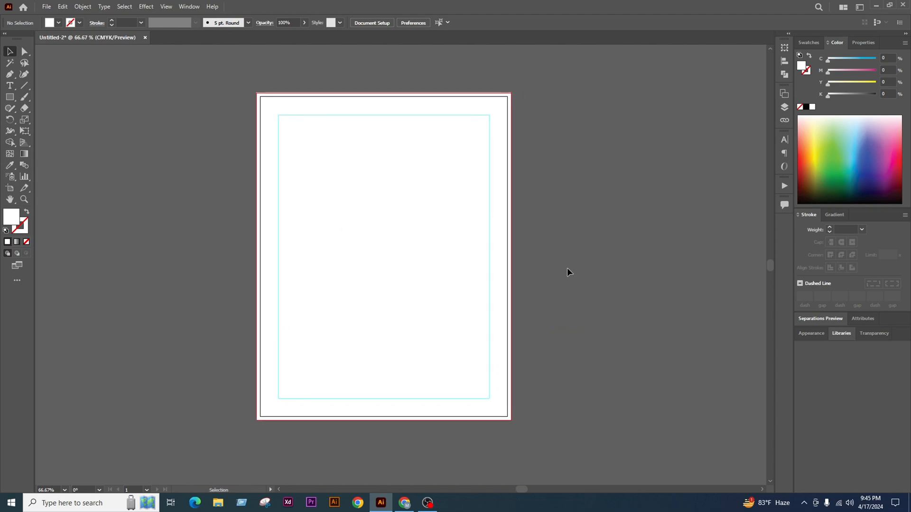
Draw a white square of about 1.53 in beside the artboard and duplicate it into a row of four squares
key(m)
scroll(488, 228, down, 2)
scroll(513, 193, up, 2)
mouse_move(408, 207)
mouse_down()
mouse_move(453, 252)
mouse_move(513, 230)
mouse_up()
key(v)
key(ctrl+shift+a)
key(ctrl+d)
key(ctrl+shift+a)
drag(593, 226, 652, 228)
key(ctrl+a)
click(540, 360)
scroll(546, 282, down, 1)
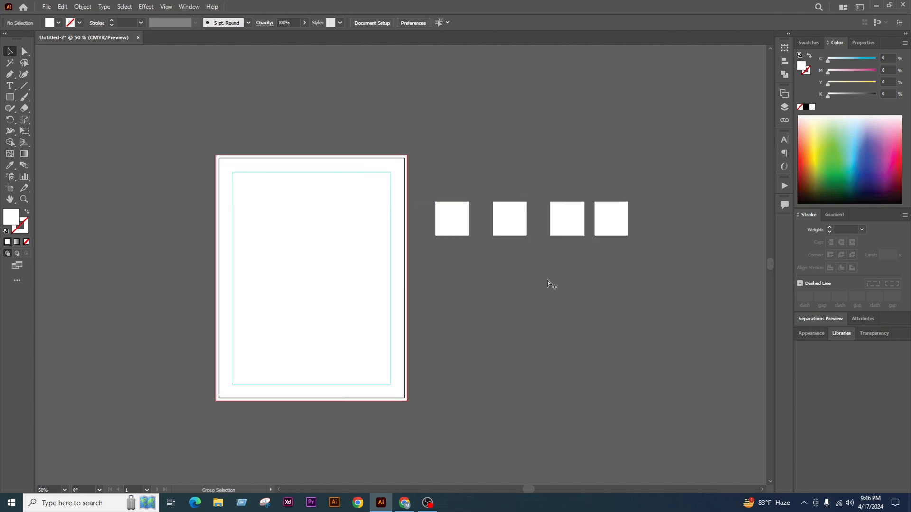
scroll(370, 248, up, 1)
drag(618, 310, 604, 303)
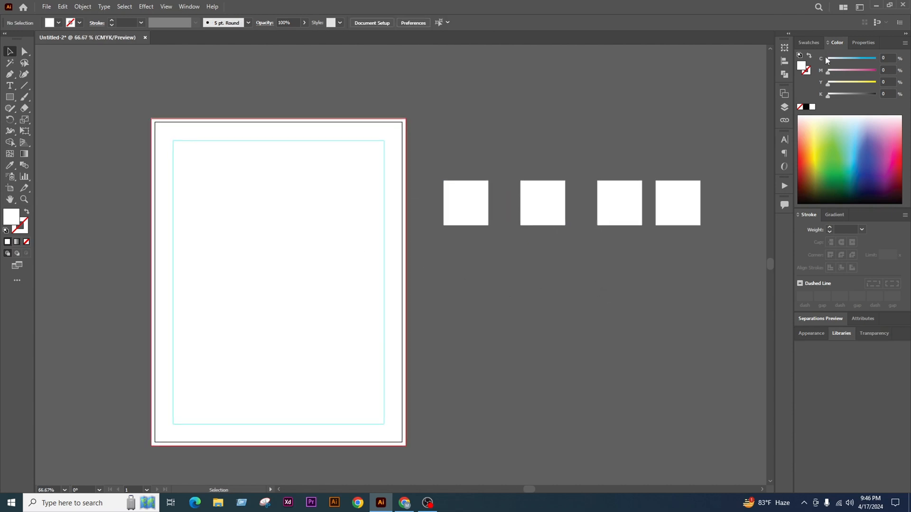
Add a white rectangle of about 8.82 by 1.53 in below the squares, spanning the whole row
click(808, 42)
drag(487, 202, 700, 275)
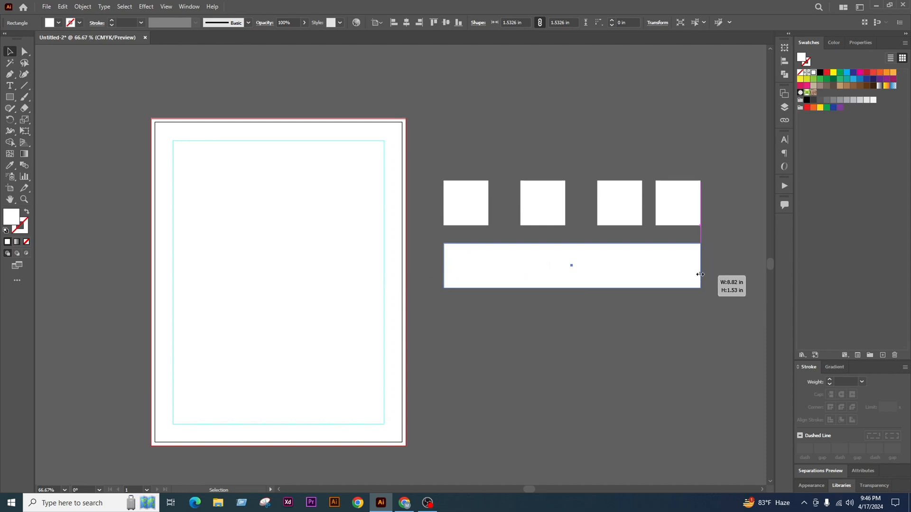
click(678, 308)
Fill the first square of the row beside the artboard with the cyan blue swatch
scroll(543, 277, down, 1)
scroll(505, 251, up, 1)
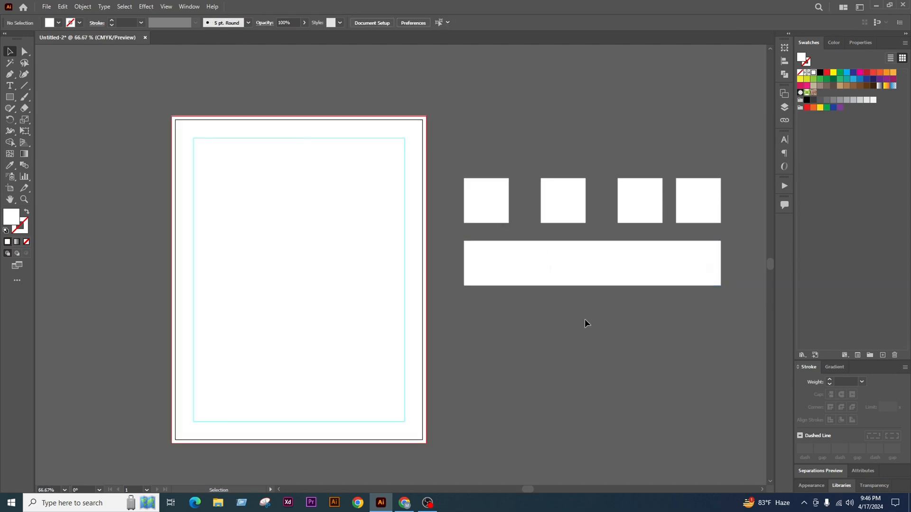
click(496, 212)
click(845, 73)
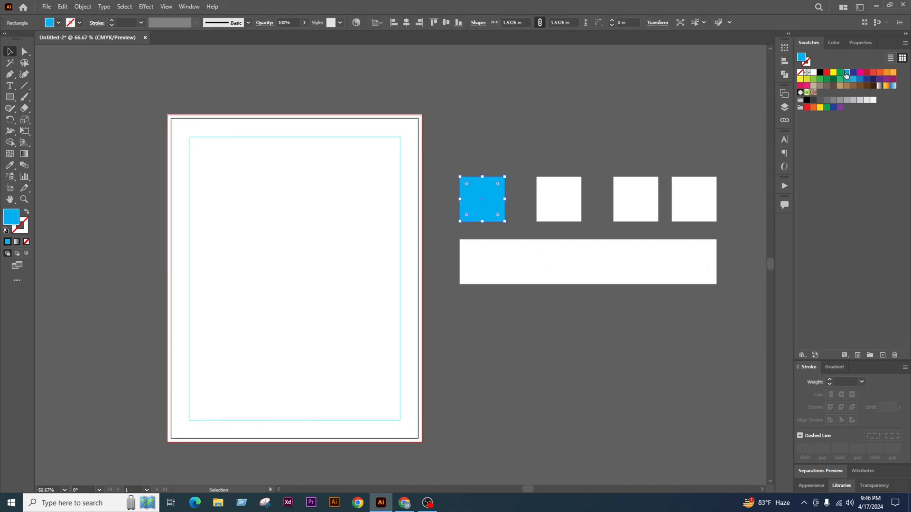
Undo the first square's cyan fill and open the Brights gradient swatch library
key(ctrl+z)
click(185, 7)
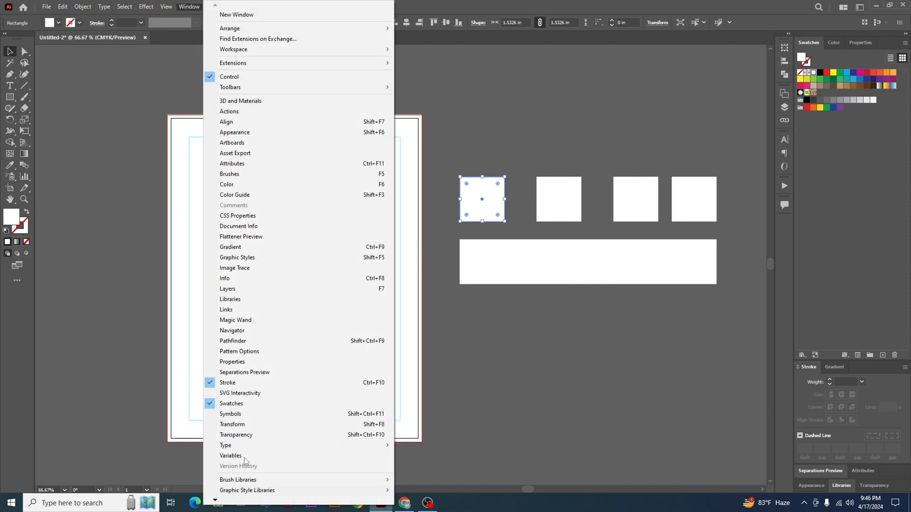
mouse_move(217, 502)
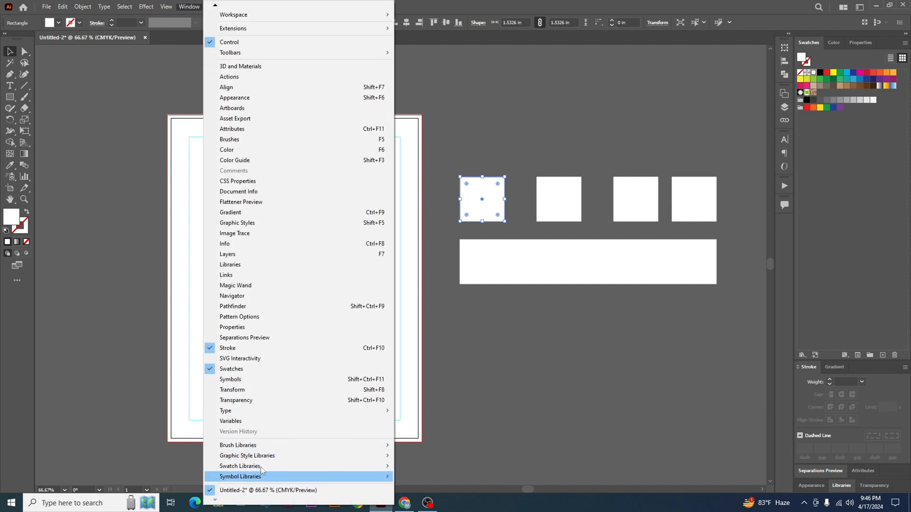
mouse_move(266, 465)
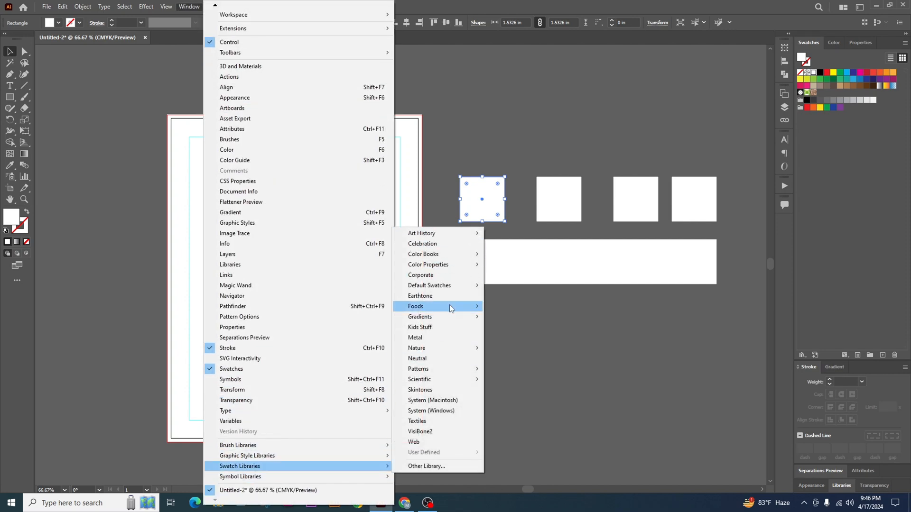
mouse_move(467, 317)
click(515, 109)
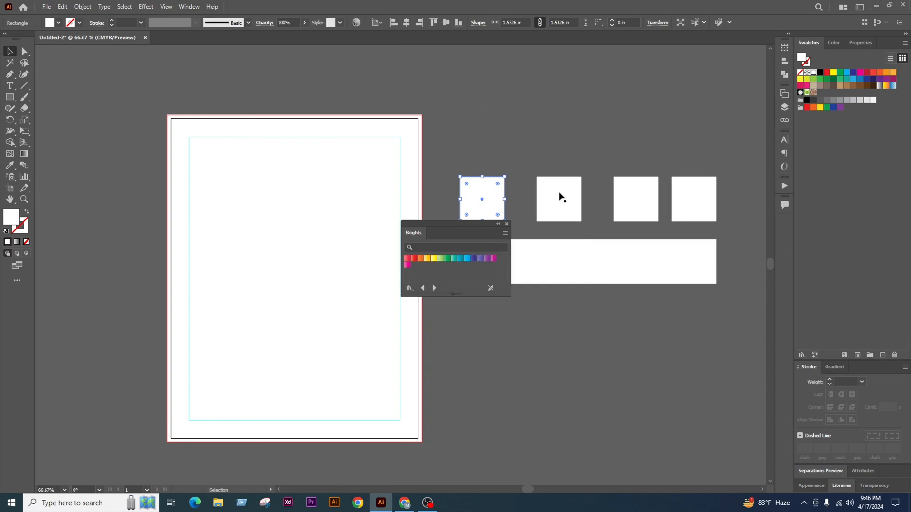
Move and enlarge the Brights library panel, and fill the wide rectangle below the squares with its dark blue gradient
drag(441, 222, 703, 61)
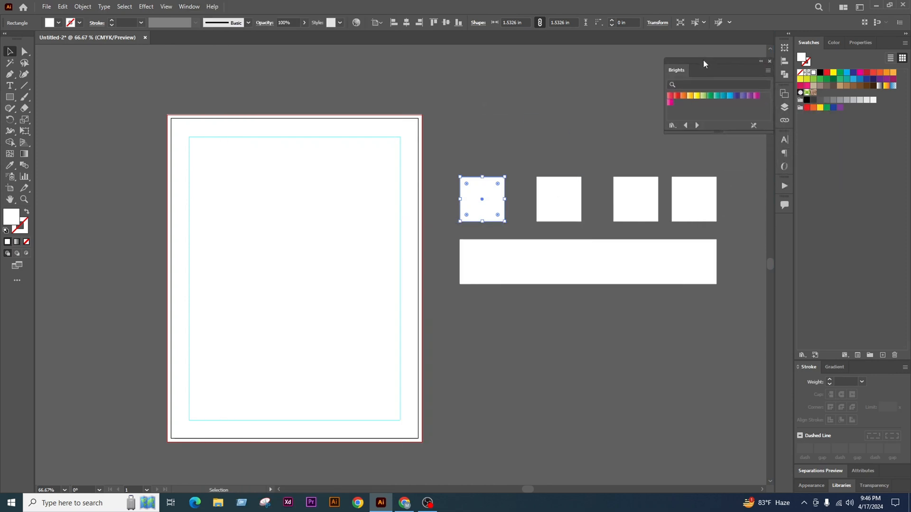
drag(694, 133, 693, 216)
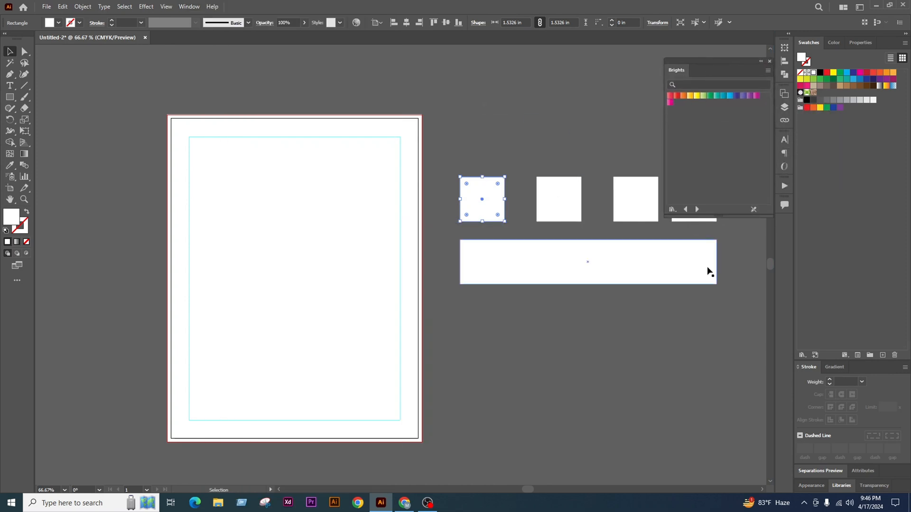
click(676, 260)
click(735, 96)
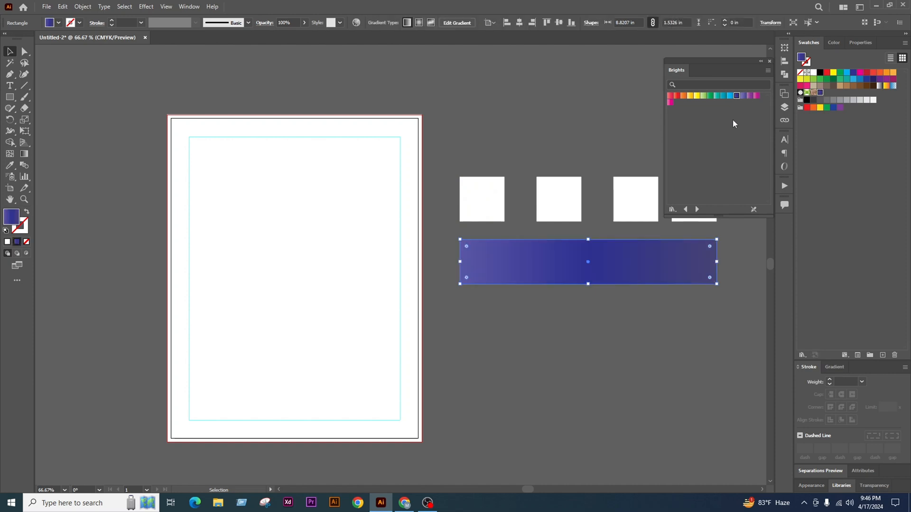
Step through the gradient swatch libraries and load the Foliage library
click(696, 209)
click(697, 209)
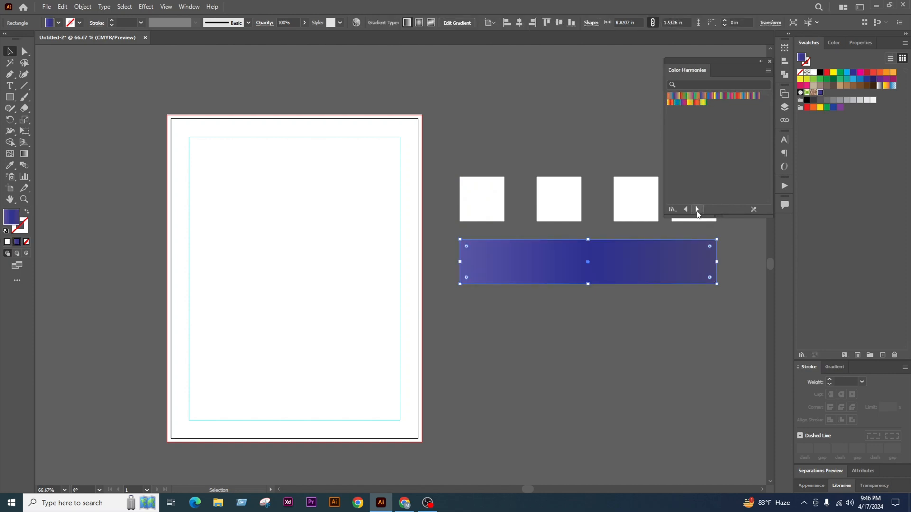
click(697, 209)
click(697, 209)
click(696, 209)
click(697, 209)
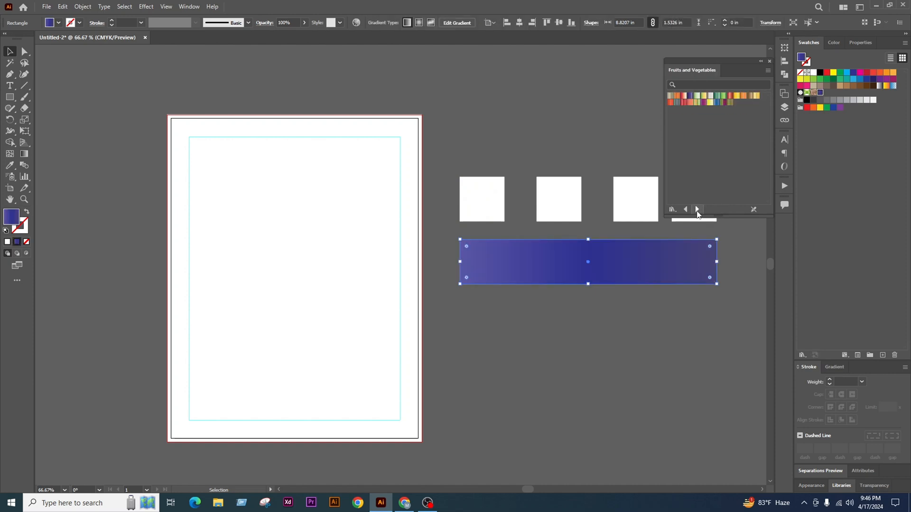
click(687, 210)
Show the Foliage swatches as large thumbnails and fill the wide rectangle with a dark green gradient from the library
click(768, 71)
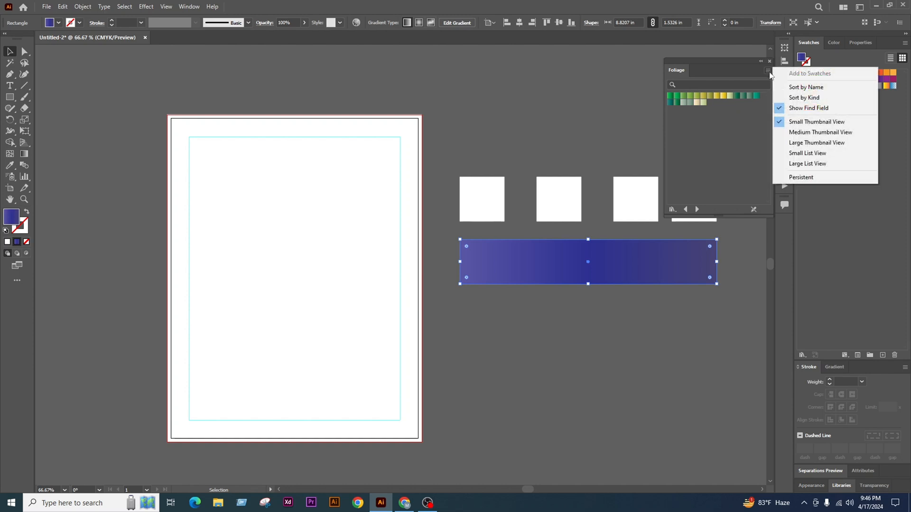
click(821, 162)
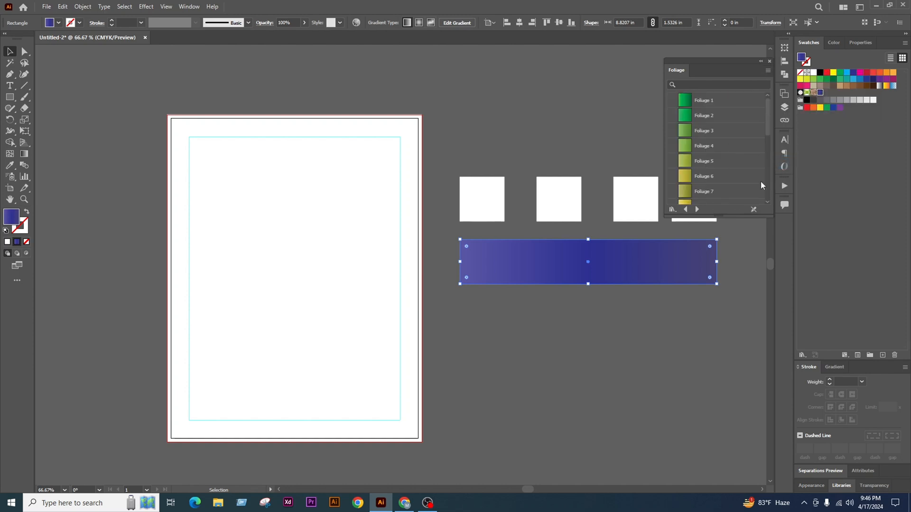
click(768, 71)
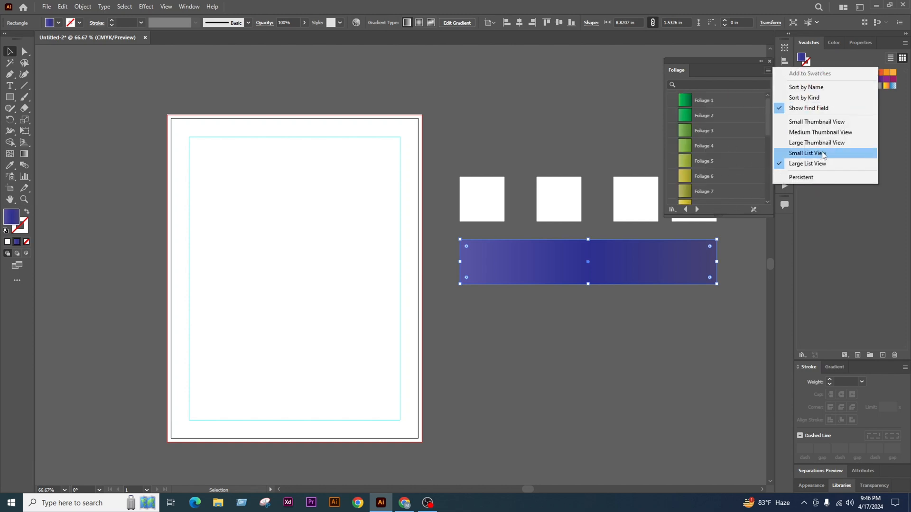
click(841, 144)
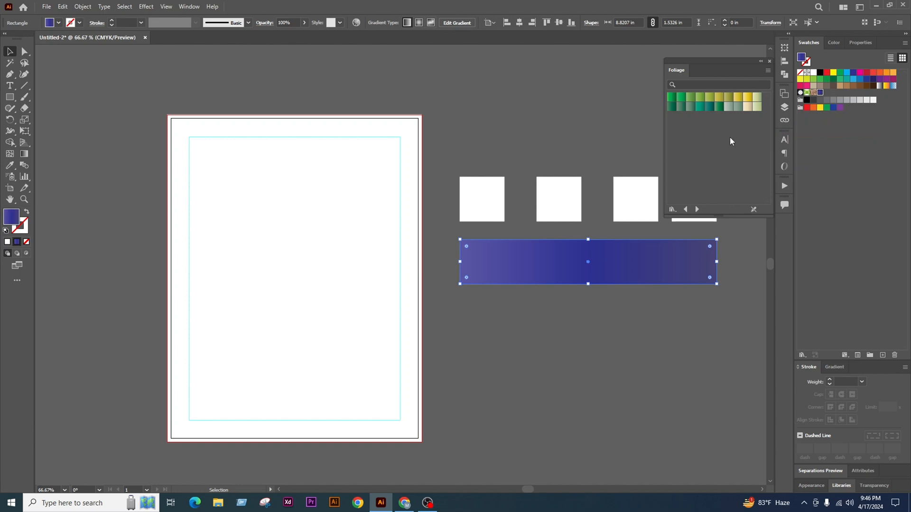
click(719, 106)
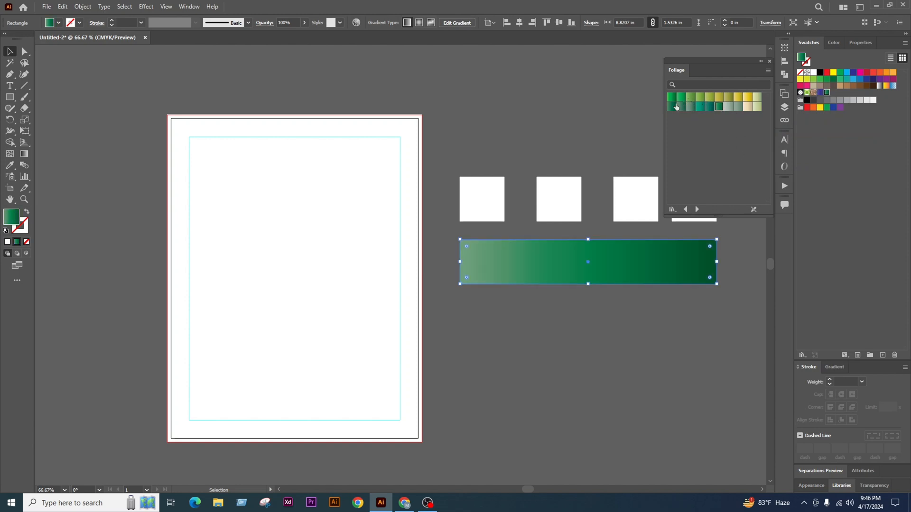
click(619, 350)
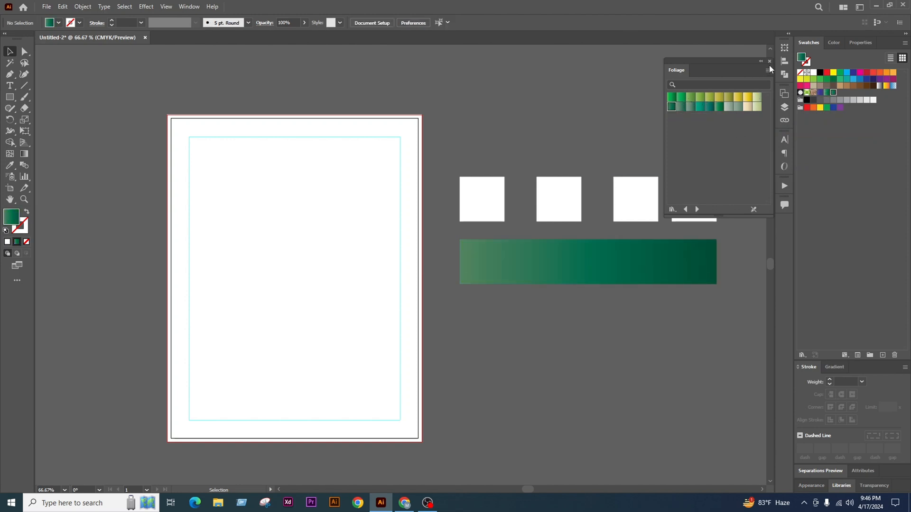
Look at the Gems and Jewels gradient library and close the swatch library panel
click(696, 209)
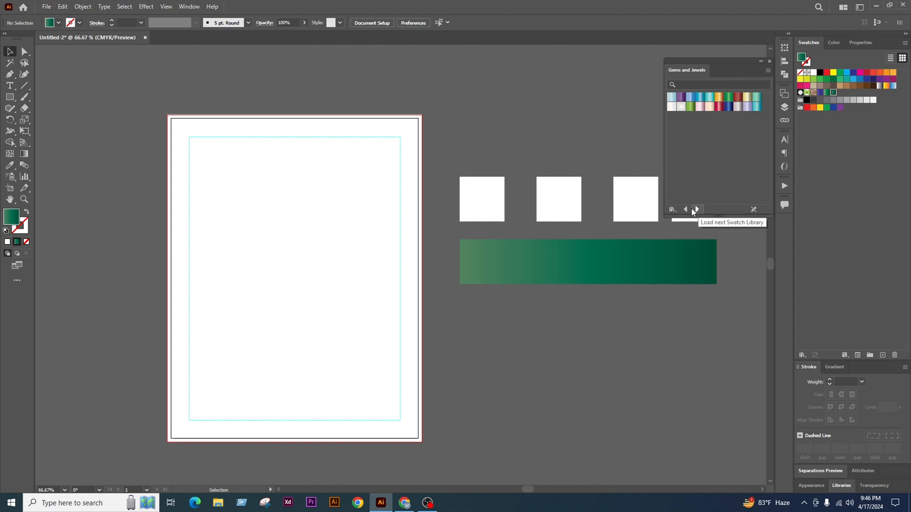
click(699, 209)
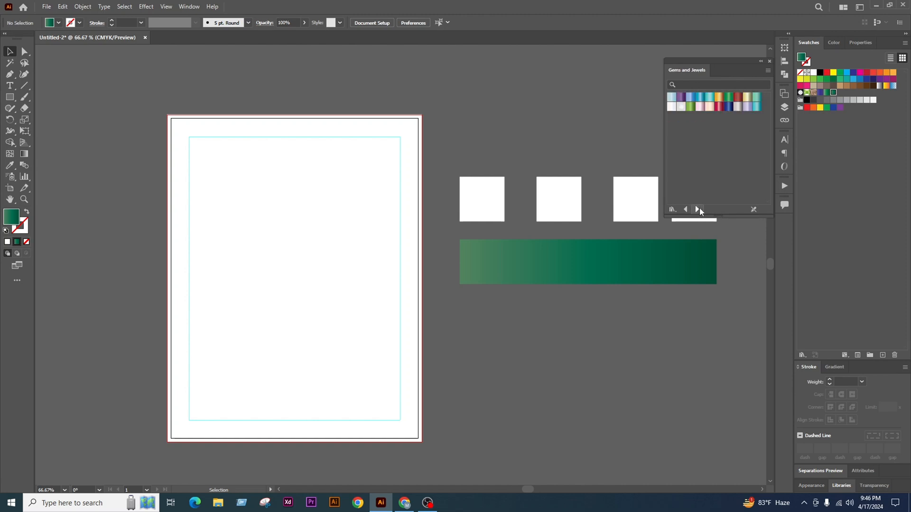
click(699, 209)
click(769, 61)
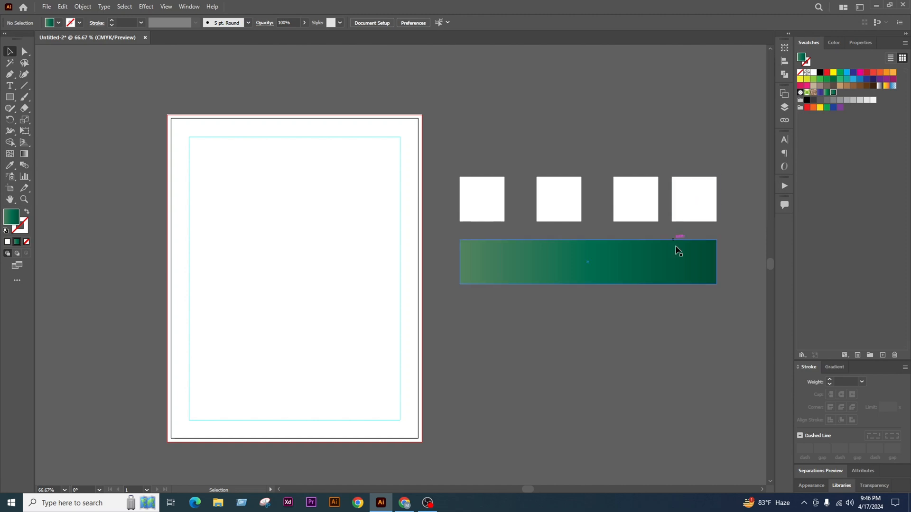
Fill the first square of the row with a solid dark green sampled from the gradient rectangle with the Eyedropper
click(708, 261)
scroll(545, 258, down, 1)
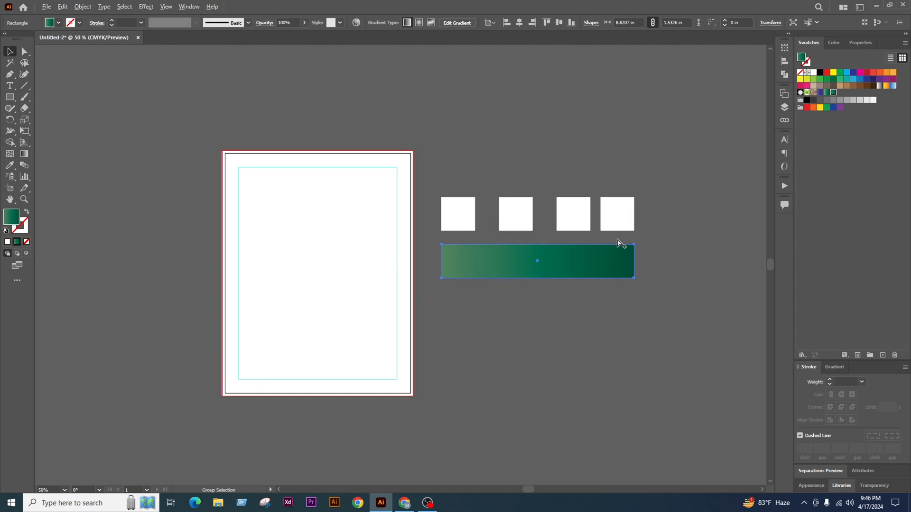
scroll(620, 244, up, 1)
click(668, 266)
click(394, 195)
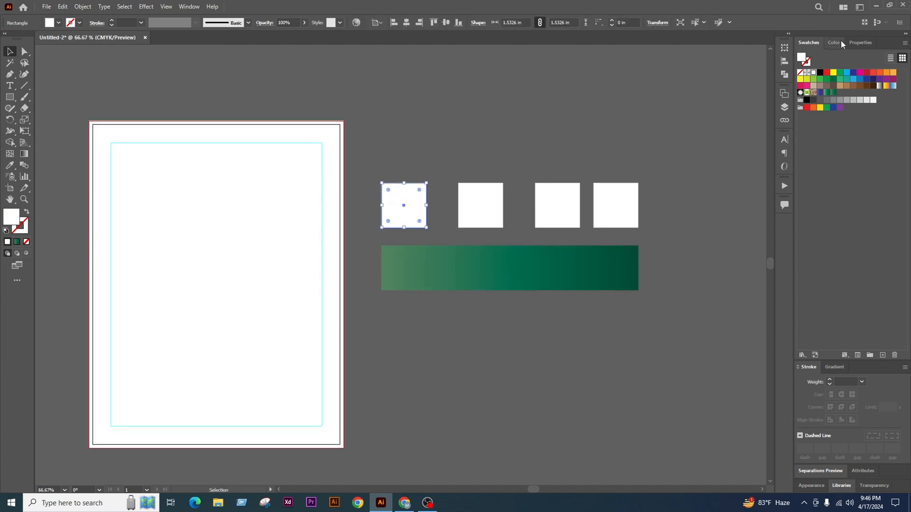
click(10, 165)
click(549, 278)
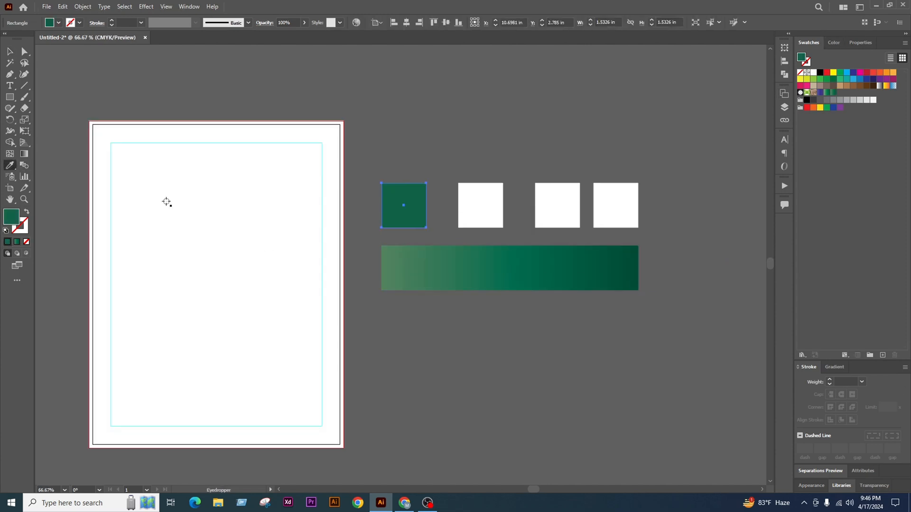
Duplicate the green square straight above the row and place another copy level with it, farther to the right
click(15, 52)
click(508, 192)
alt+shift+drag(405, 191, 416, 90)
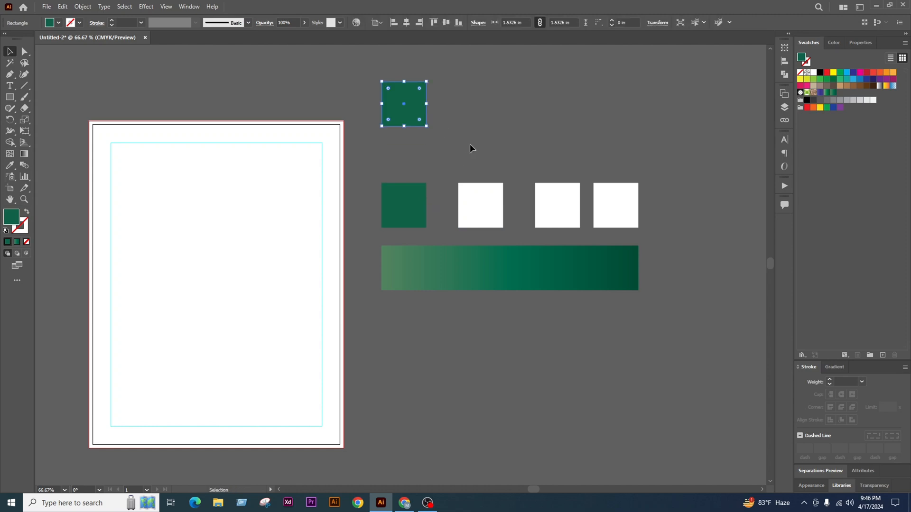
drag(453, 128, 448, 164)
alt+shift+drag(399, 139, 596, 140)
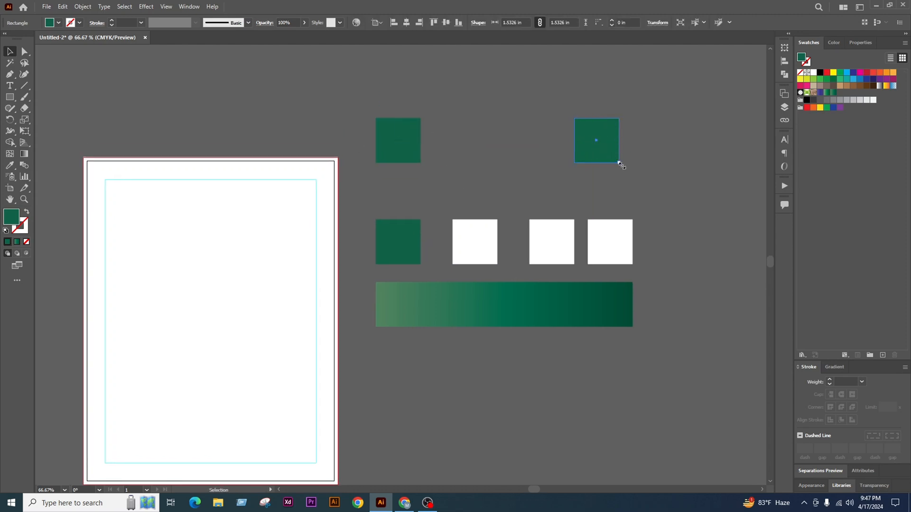
Fill the right-hand copy with the dark grey swatch and blend the two upper squares using 8 specified steps
click(813, 99)
click(658, 112)
drag(385, 176, 384, 176)
key(w)
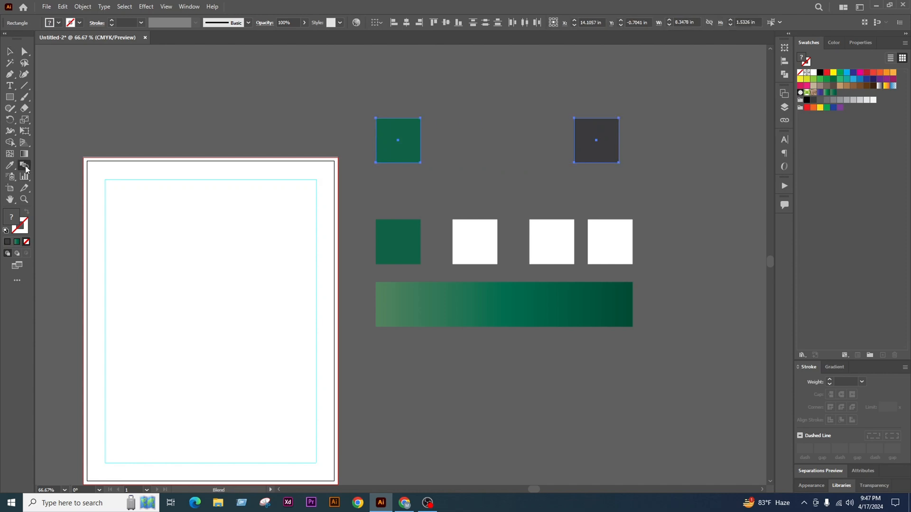
key(Return)
click(467, 227)
click(456, 248)
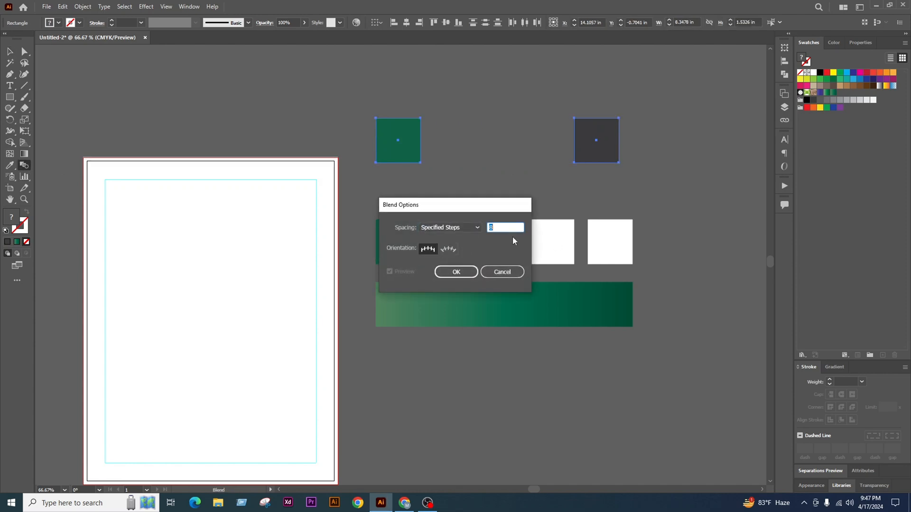
click(454, 271)
key(alt+ctrl+b)
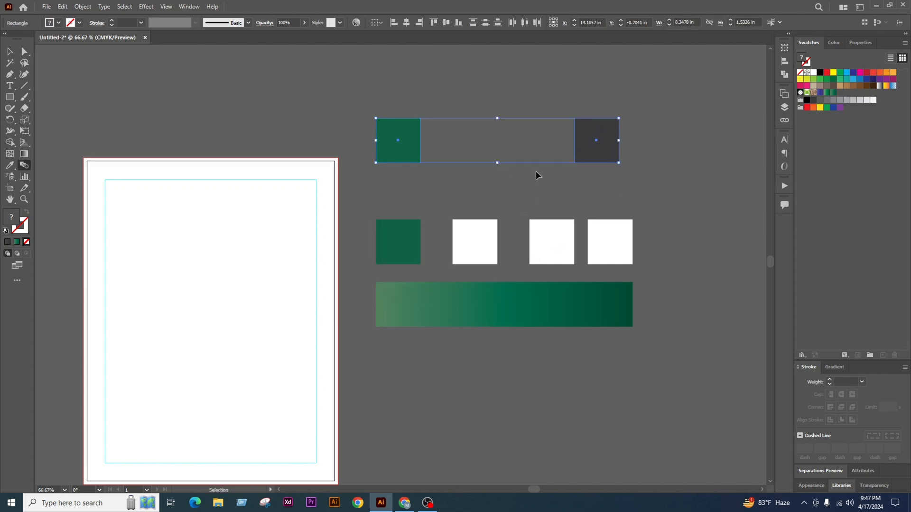
Duplicate the green-to-grey blend directly below itself, leaving a narrow gap between the two strips
click(10, 52)
click(654, 100)
drag(679, 130, 656, 155)
mouse_move(583, 159)
mouse_down()
mouse_move(579, 108)
mouse_move(576, 169)
mouse_up()
click(632, 176)
Recolour the right end square of the lower blend with a very light grey swatch
click(24, 52)
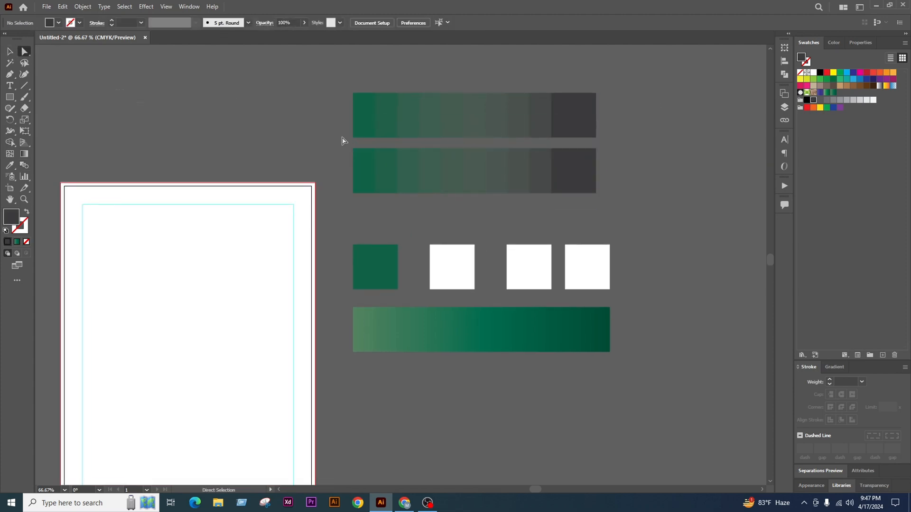
click(575, 170)
click(579, 172)
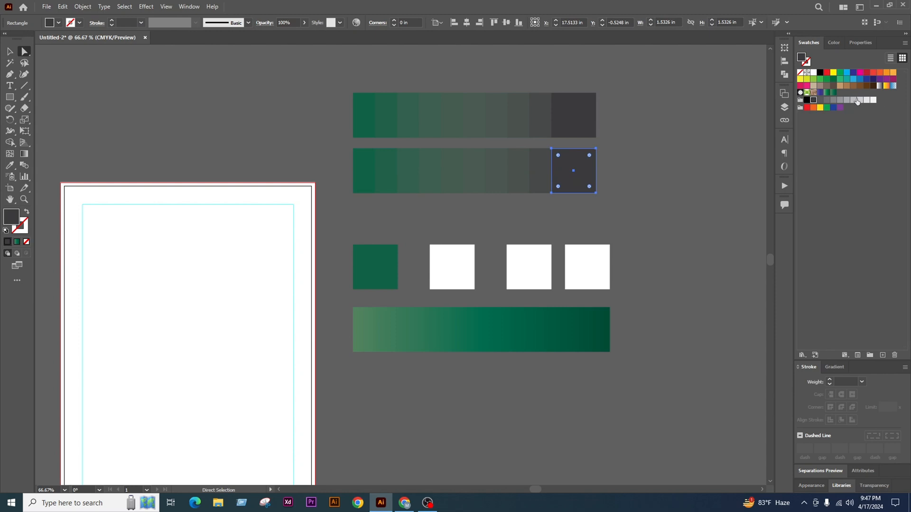
click(867, 100)
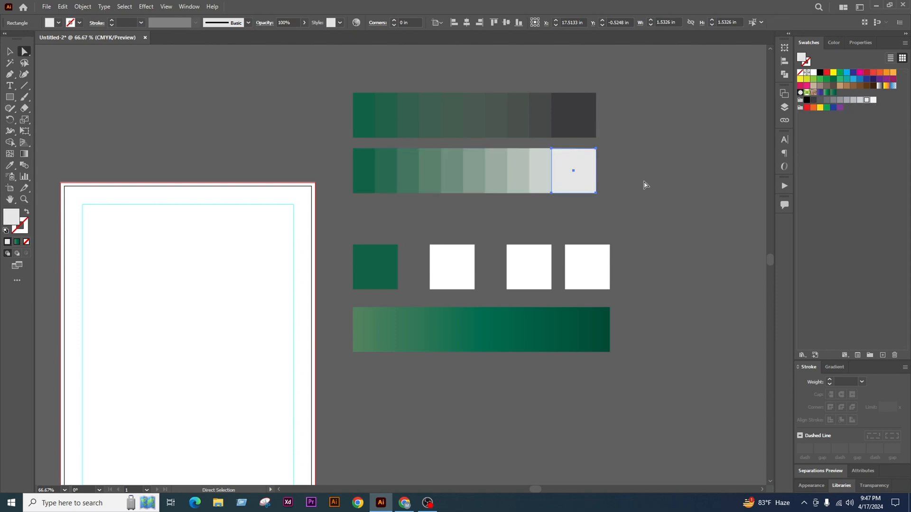
Recolour the right end square of the upper blend with the black swatch
click(591, 116)
click(806, 100)
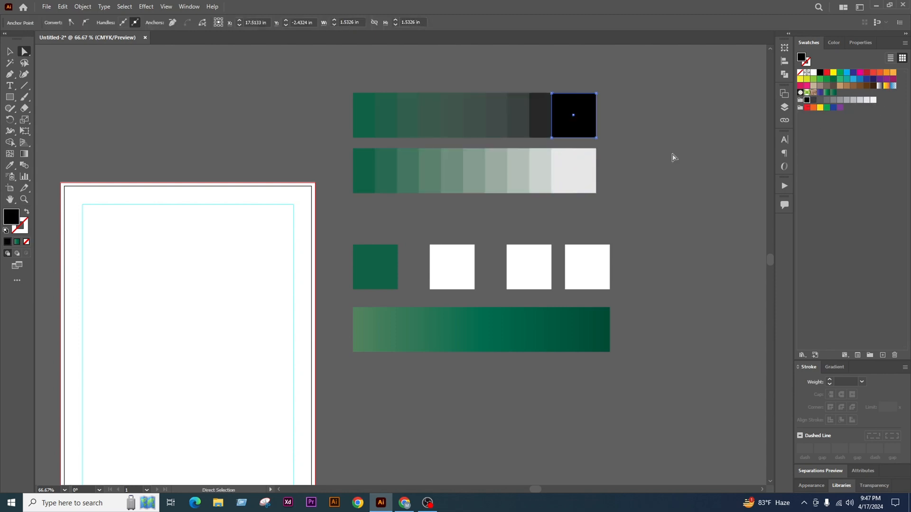
click(702, 159)
Adjust the magenta of the green gradient bar's dark end stop and set its middle stop's magenta to 41%
click(9, 52)
scroll(567, 201, down, 1)
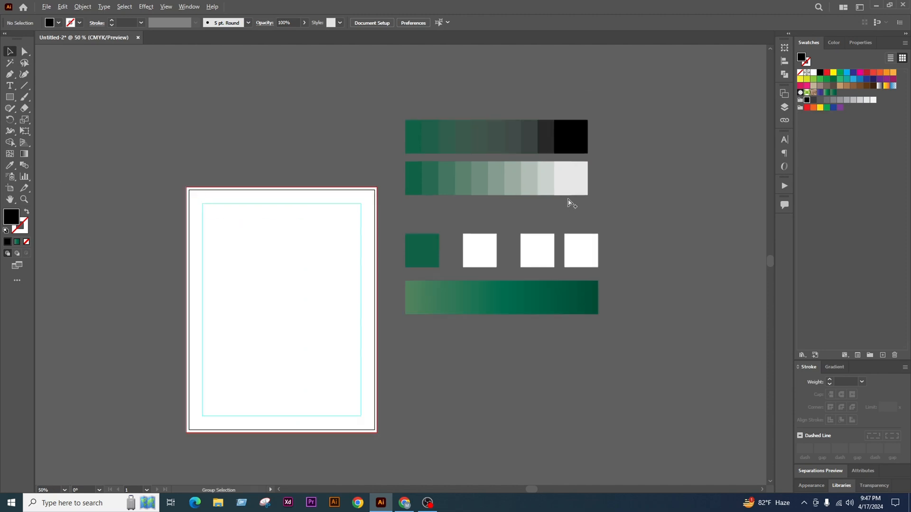
scroll(629, 219, down, 1)
scroll(532, 290, up, 1)
click(579, 286)
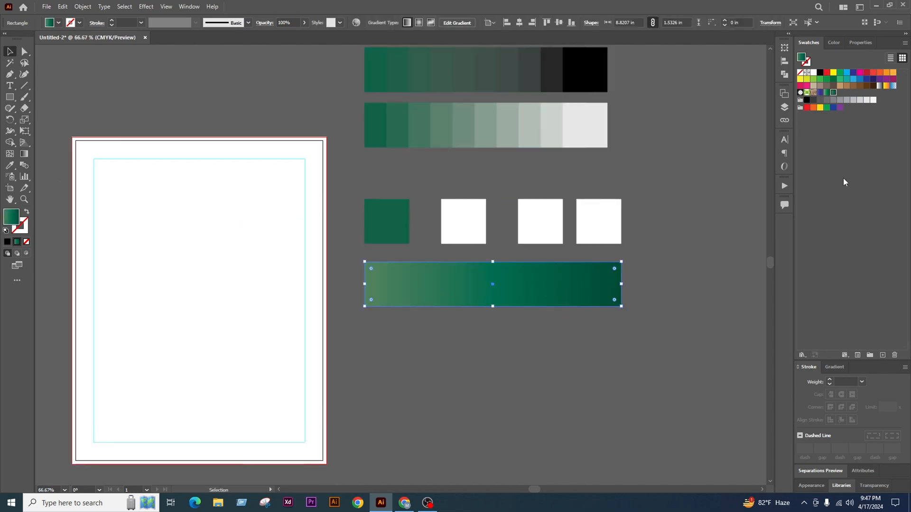
click(834, 368)
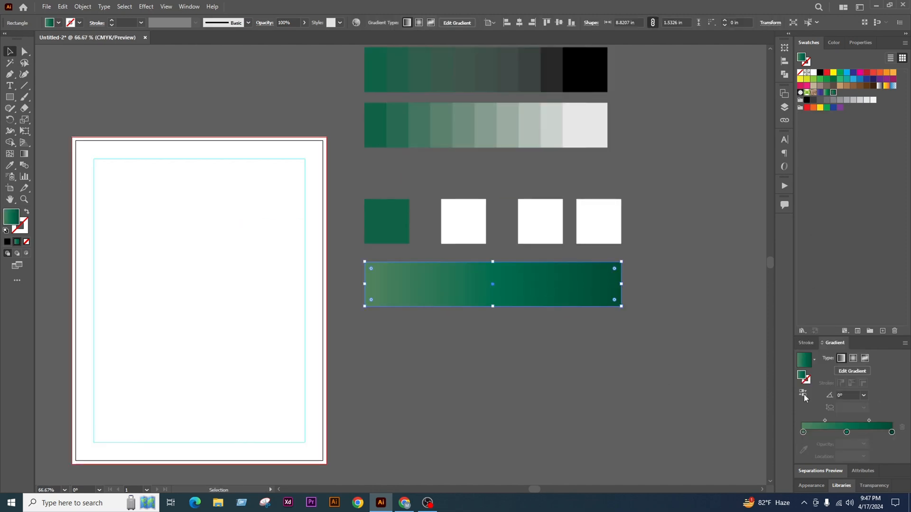
click(891, 433)
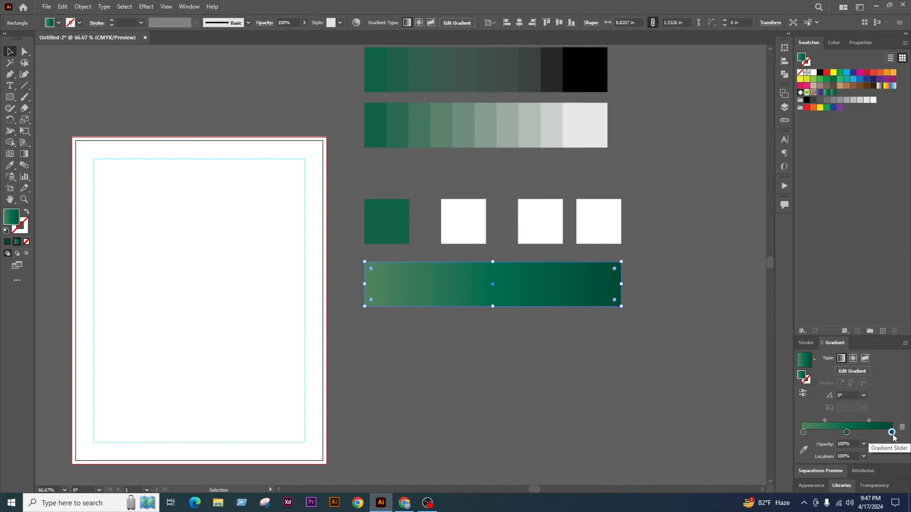
double_click(891, 432)
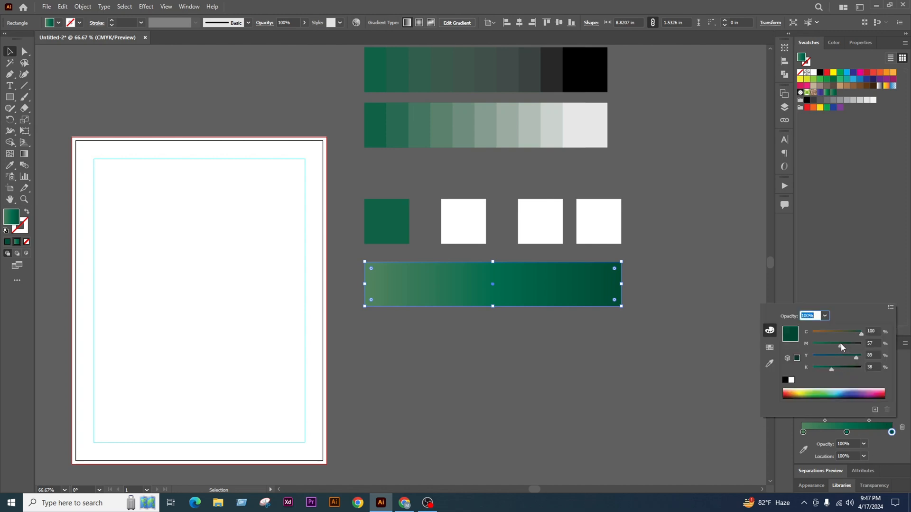
double_click(847, 433)
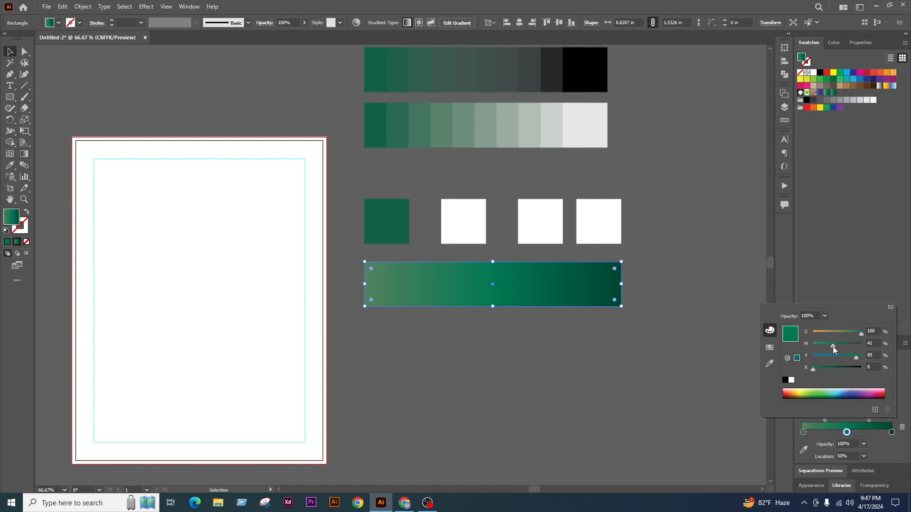
Delete the gradient's light green starting stop and move the middle green stop to location 0%
double_click(802, 433)
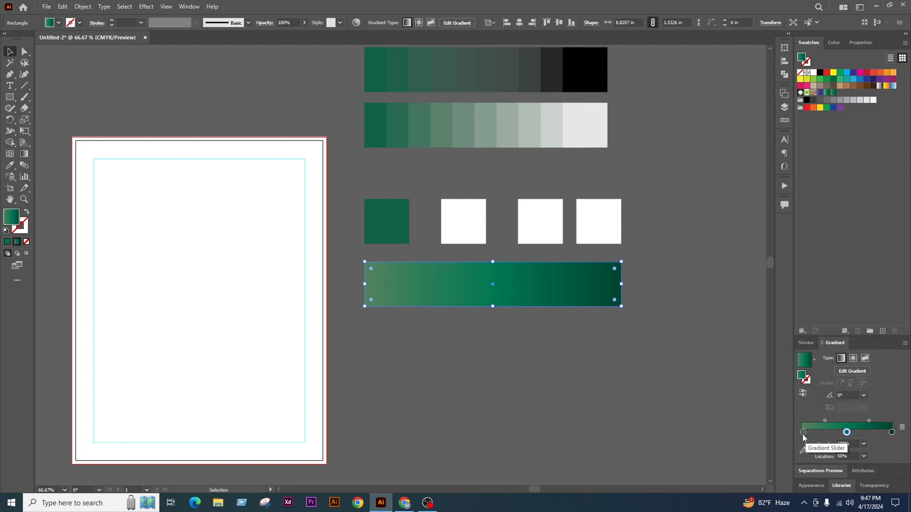
click(901, 428)
click(901, 428)
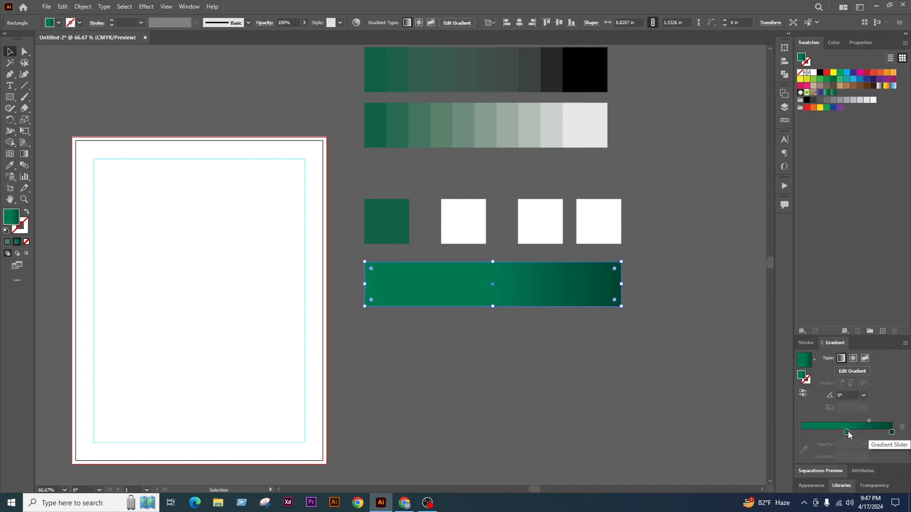
drag(847, 433, 799, 433)
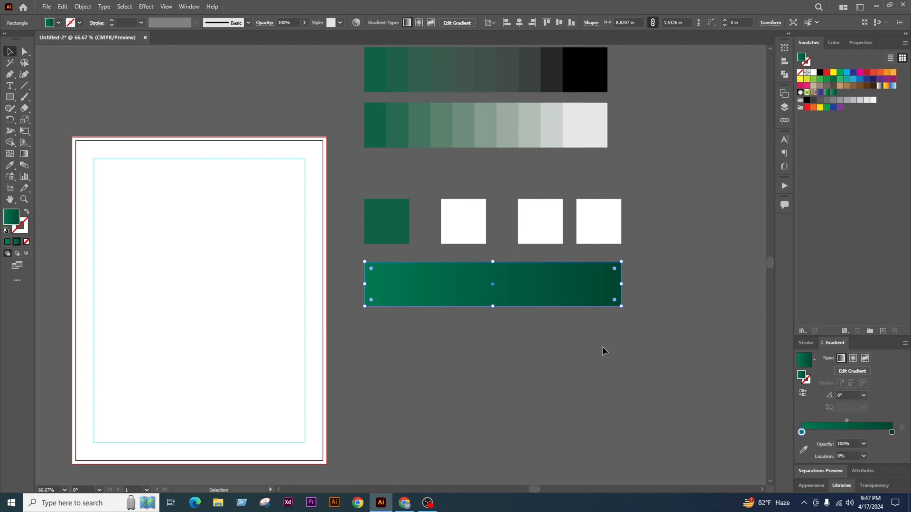
Set the gradient bar's starting stop to 32% magenta and deselect the bar
double_click(802, 433)
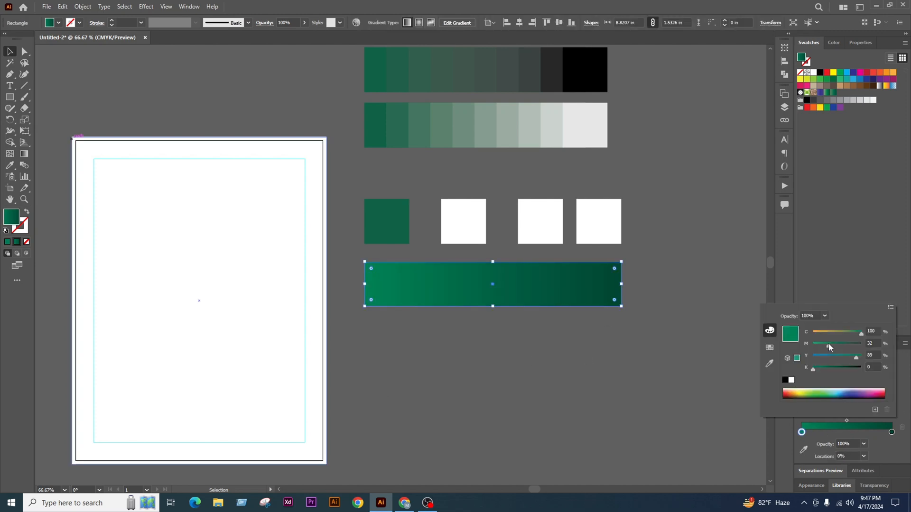
click(608, 383)
click(607, 382)
scroll(616, 377, down, 1)
scroll(635, 364, up, 1)
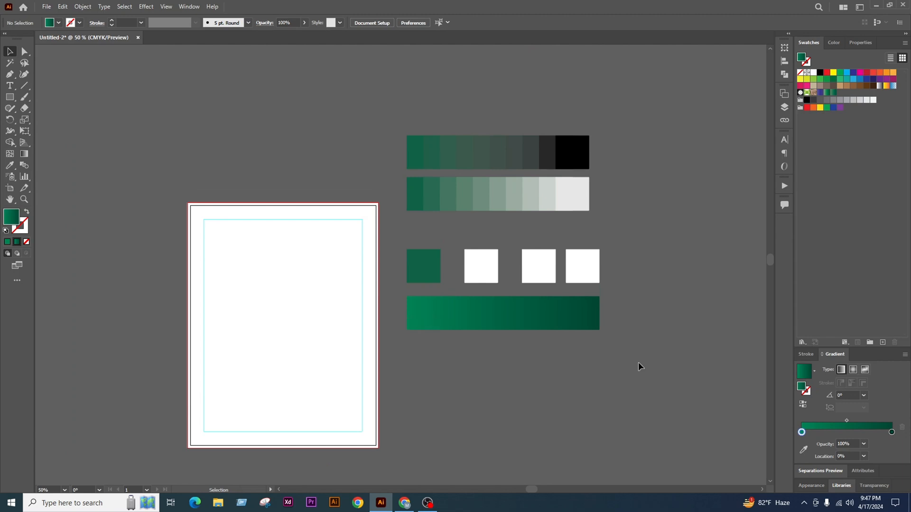
Fill the green square above the gradient bar with a dark slate tone sampled from the upper blend
scroll(609, 244, up, 1)
click(489, 357)
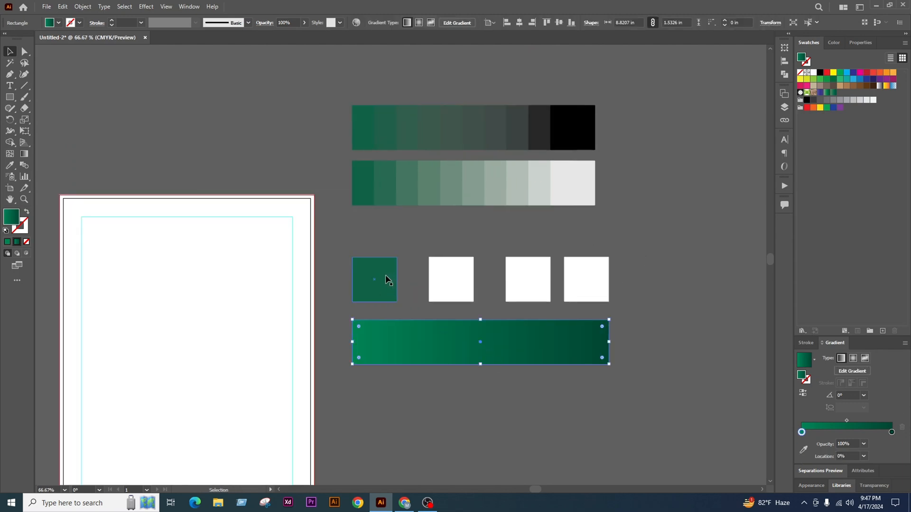
click(374, 282)
click(11, 164)
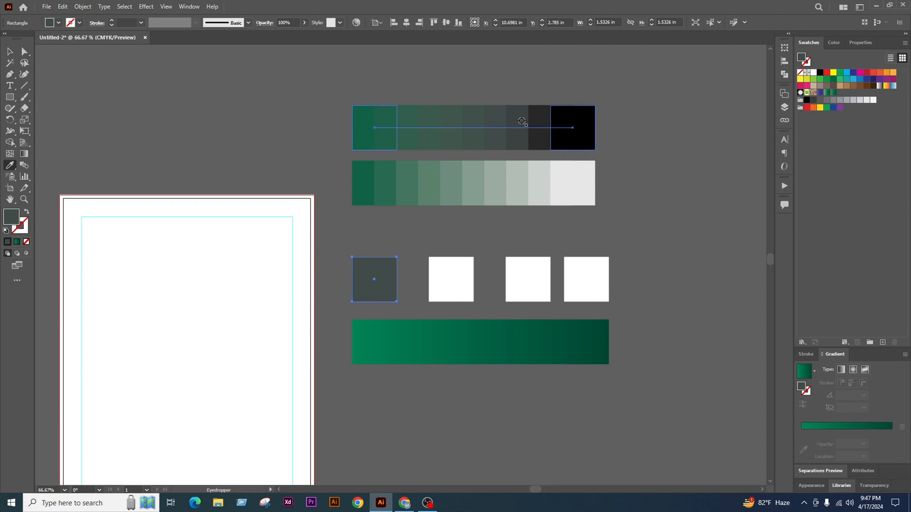
click(521, 121)
click(10, 52)
click(285, 171)
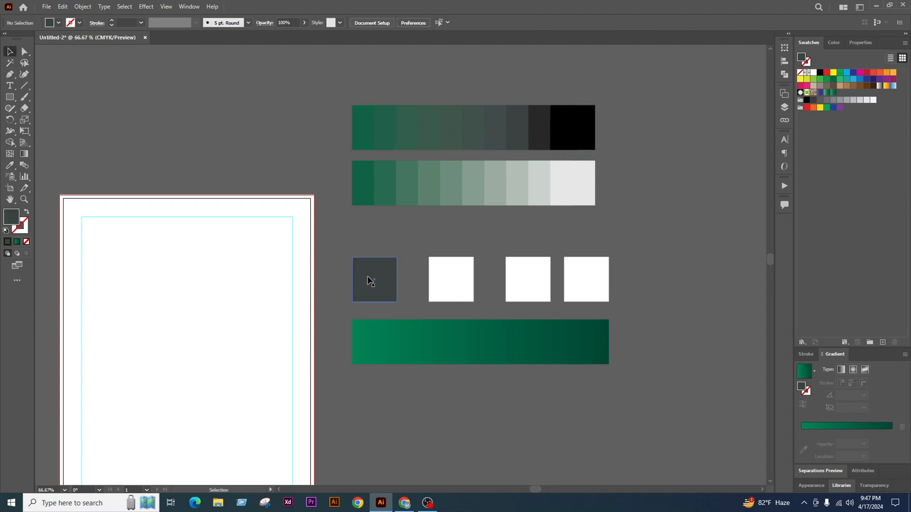
Fill the first square with the near-black tone sampled from just before the black end of the upper blend
scroll(614, 159, up, 1)
click(250, 312)
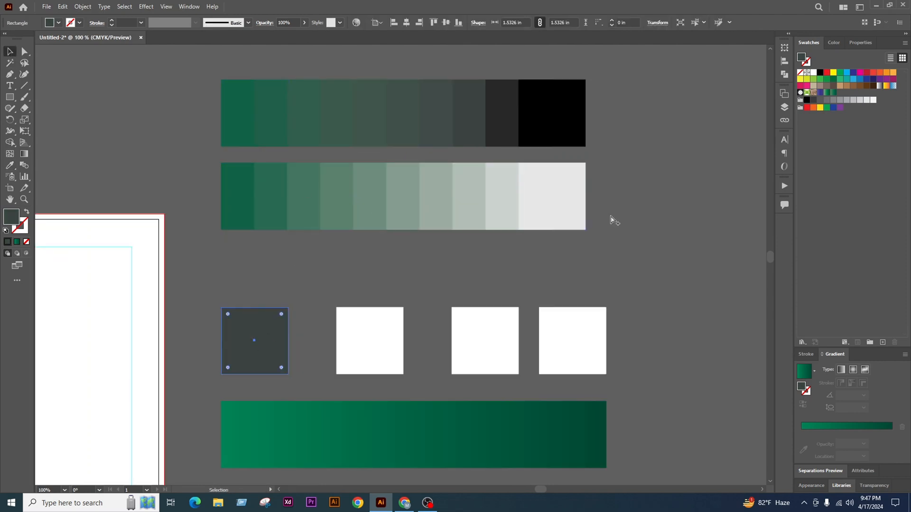
scroll(600, 200, down, 1)
click(629, 209)
scroll(590, 229, down, 1)
scroll(524, 230, up, 2)
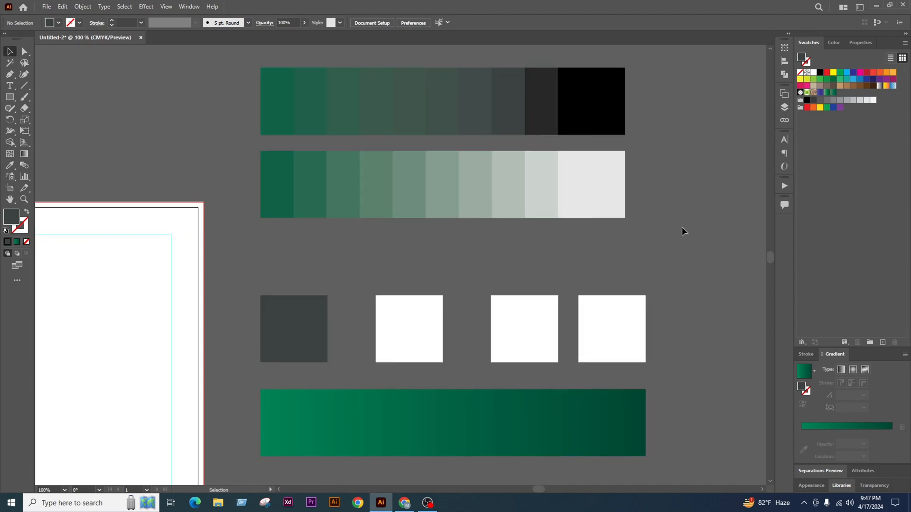
click(291, 341)
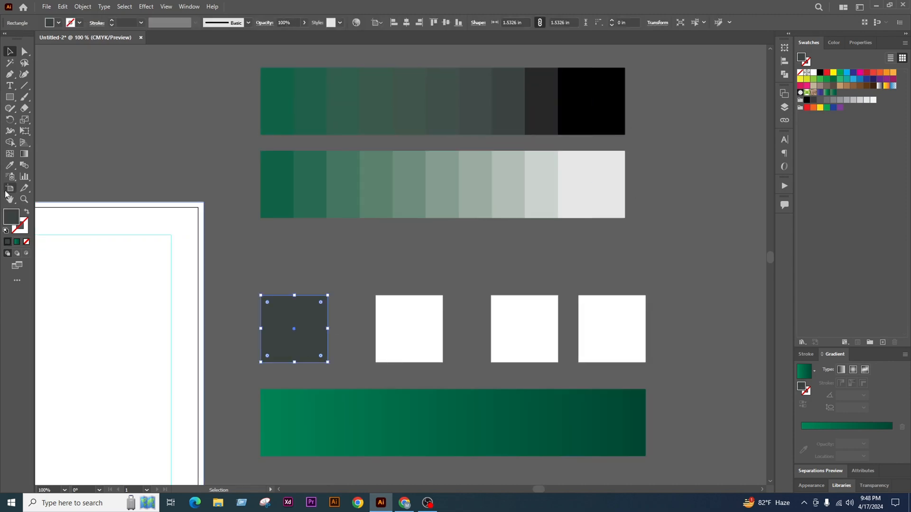
click(9, 167)
click(534, 88)
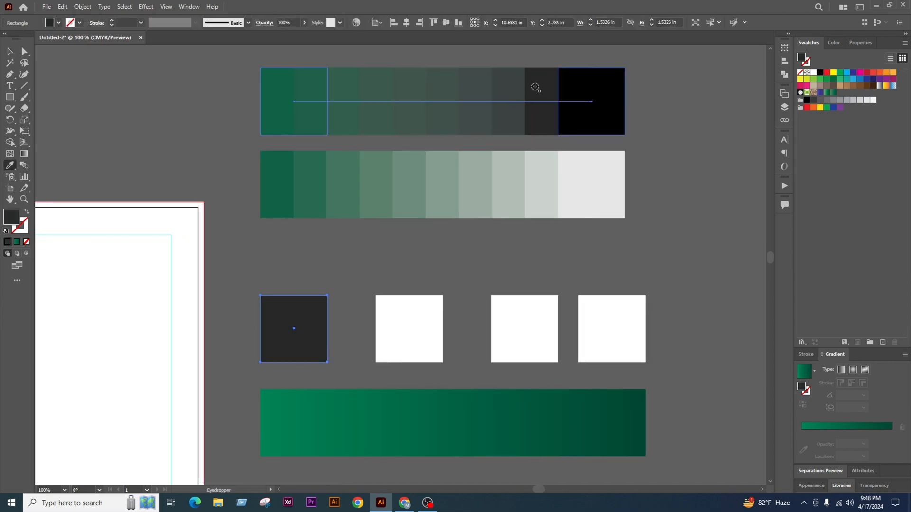
click(9, 51)
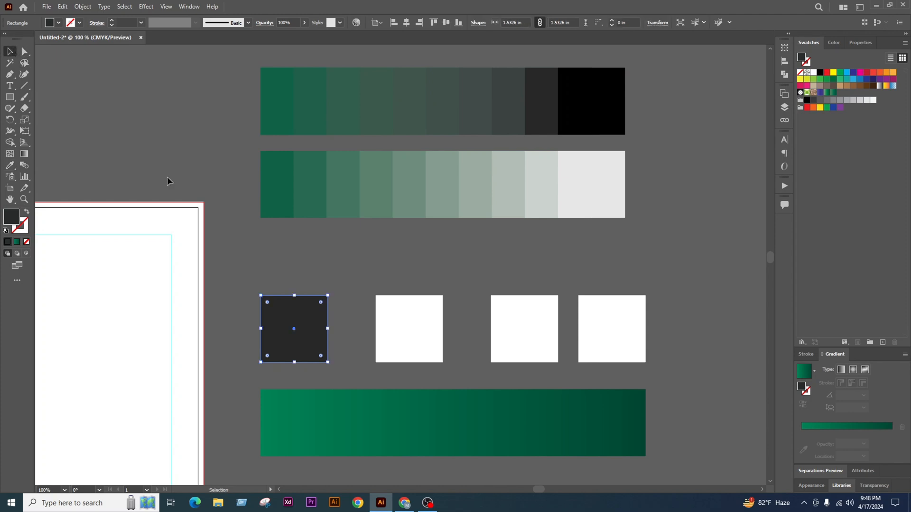
click(169, 179)
Fill the second square with the dark slate tone next to the near-black band of the upper blend
click(415, 332)
click(10, 166)
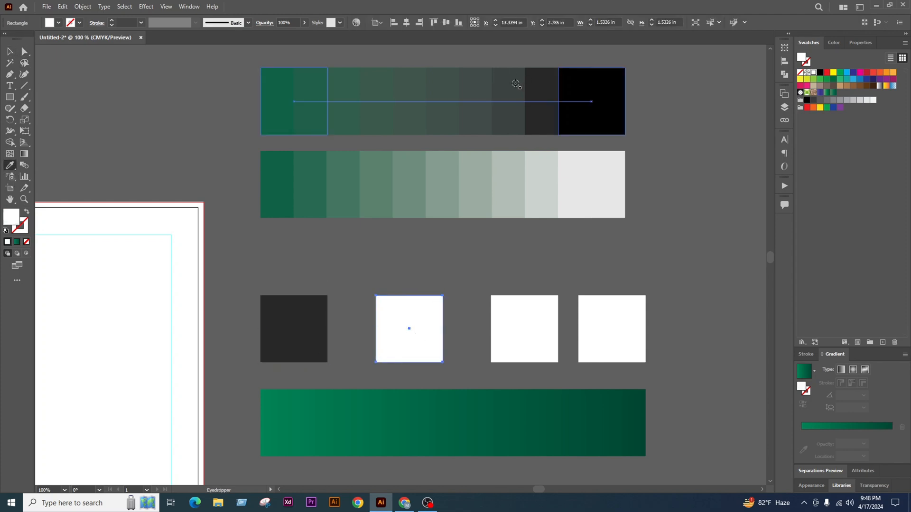
click(516, 85)
click(531, 85)
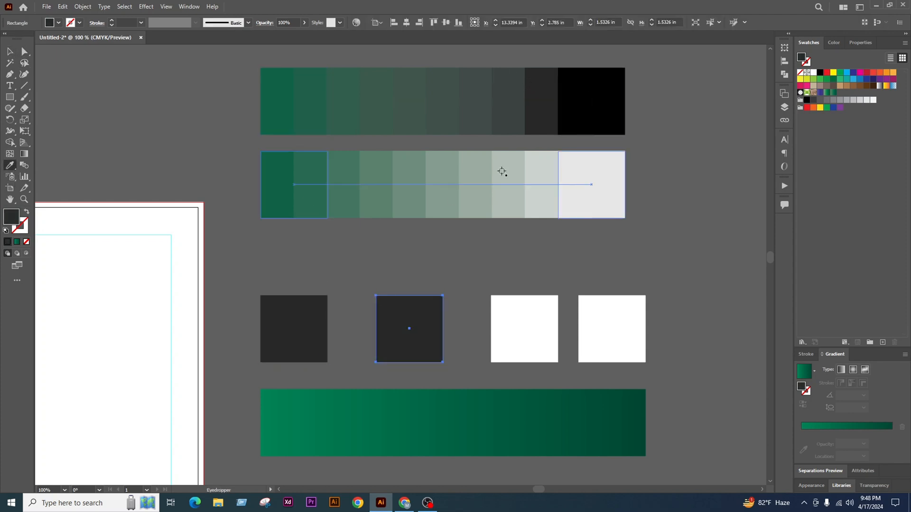
click(501, 89)
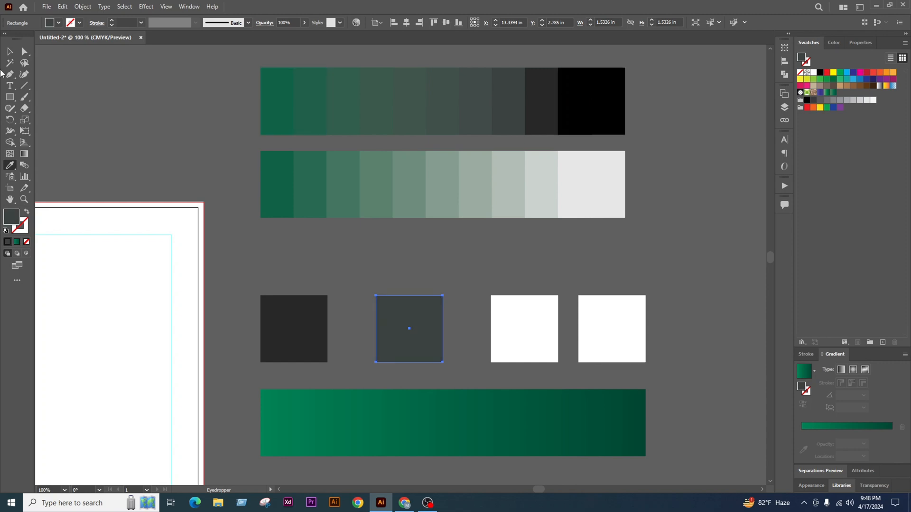
key(v)
click(570, 256)
scroll(570, 256, down, 2)
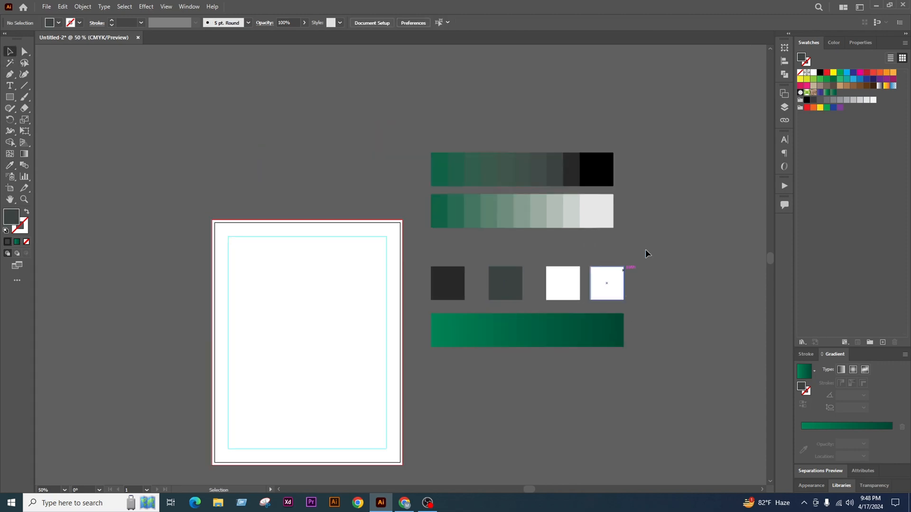
drag(646, 254, 641, 238)
drag(676, 143, 567, 194)
click(645, 211)
drag(376, 258, 394, 243)
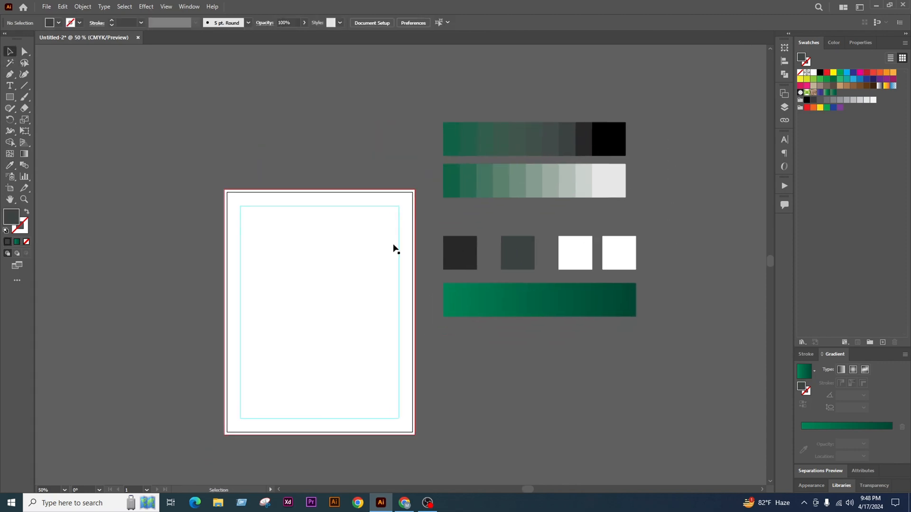
scroll(335, 311, up, 1)
drag(523, 377, 538, 340)
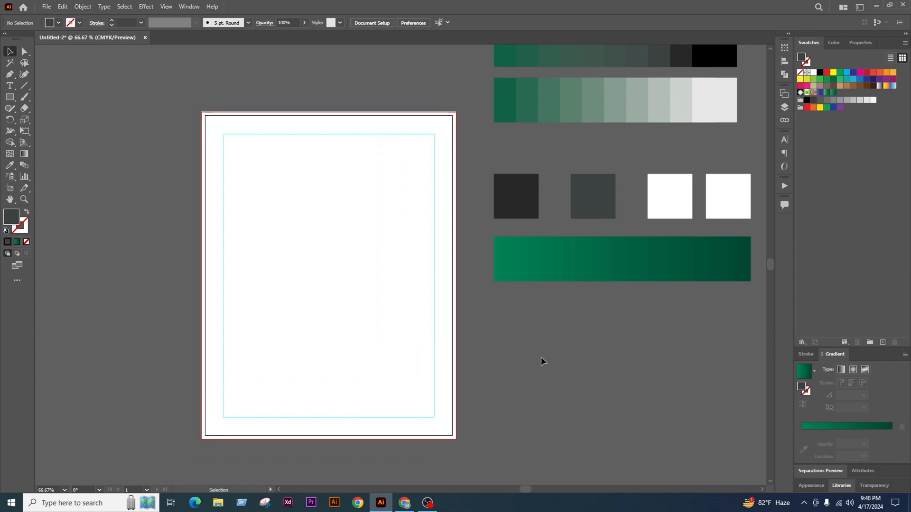
scroll(394, 253, down, 1)
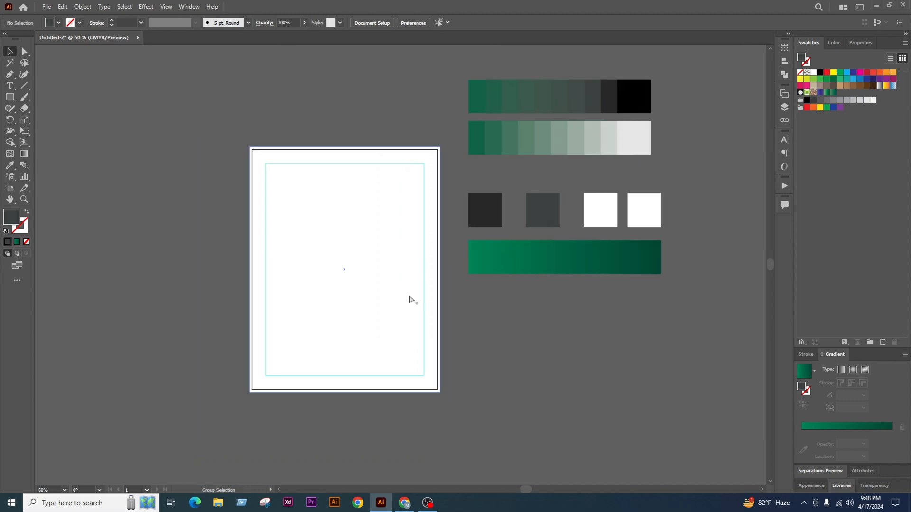
Add the text "2025" near the upper edge of the page, inside the margin guides
scroll(303, 252, up, 1)
key(t)
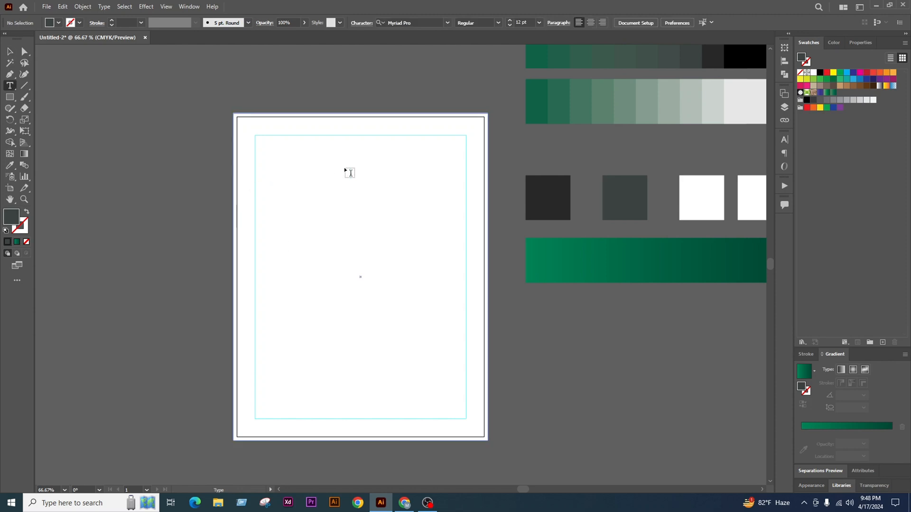
click(344, 167)
text(2025)
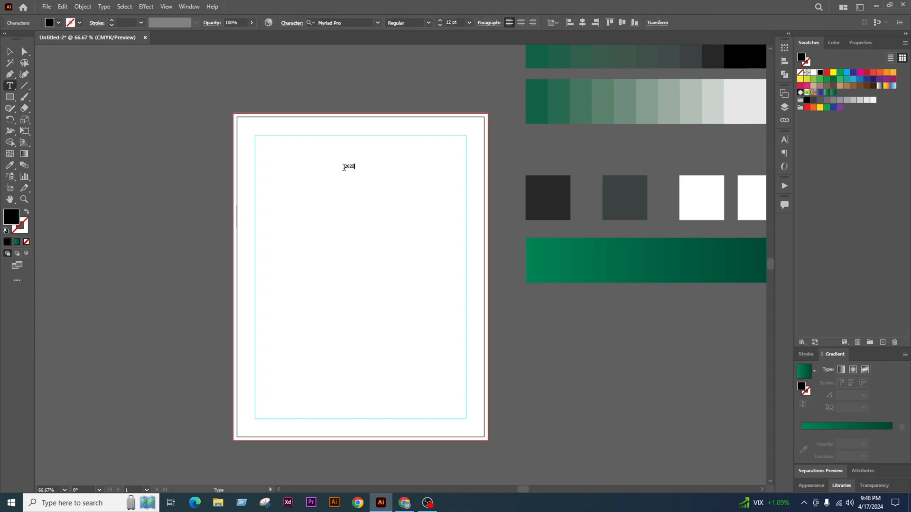
key(ctrl+equal)
key(ctrl+equal)
key(Escape)
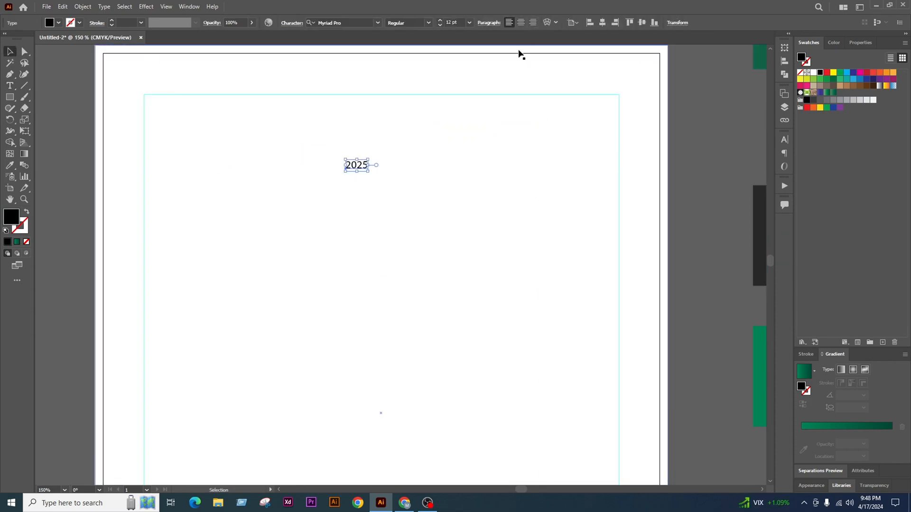
Centre-align the 2025 text, centre it horizontally on the page and enlarge it to about 151 pt
click(521, 23)
click(602, 23)
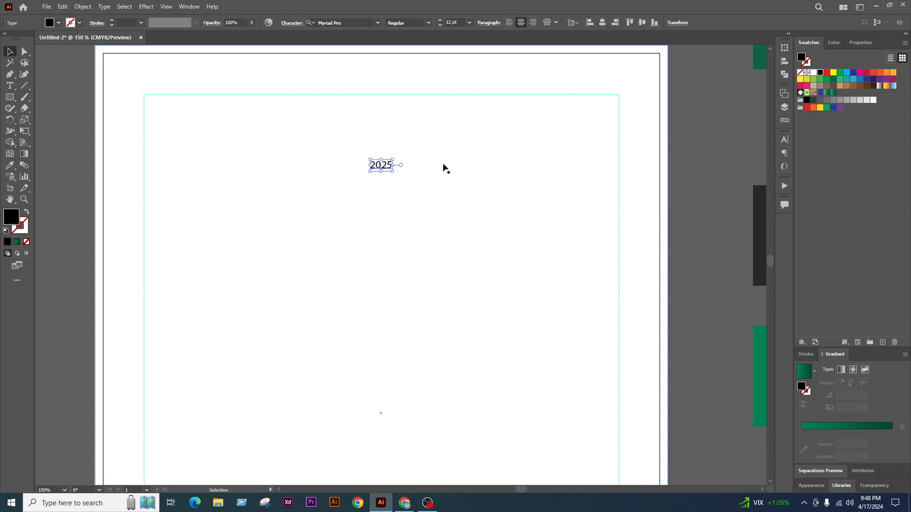
drag(392, 172, 531, 237)
key(ctrl+minus)
key(ctrl+minus)
key(ctrl+minus)
key(ctrl+plus)
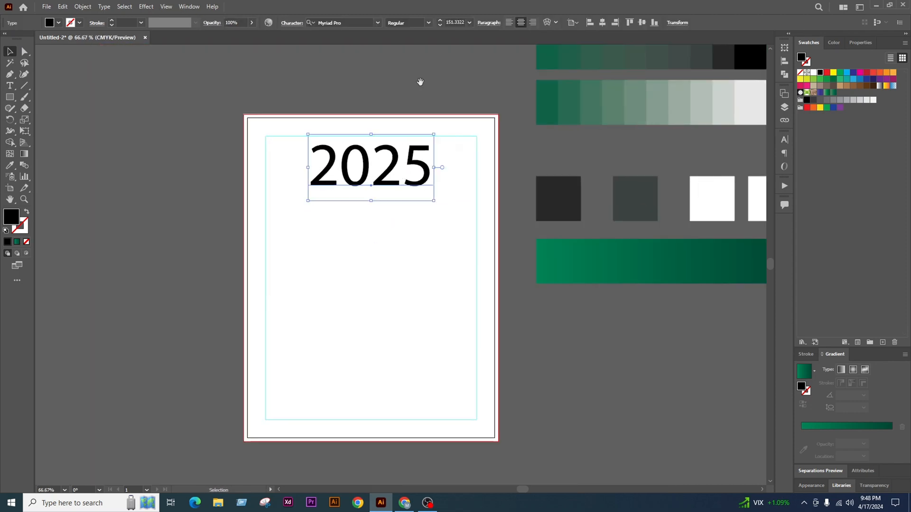
scroll(419, 81, up, 1)
Set the 2025 heading's font to Oswald in the SemiBold style
click(344, 23)
text(os)
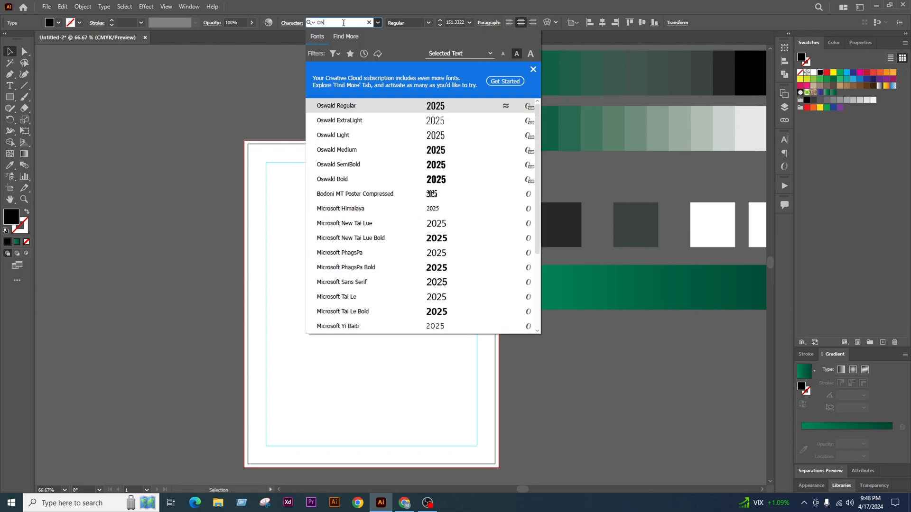
click(332, 105)
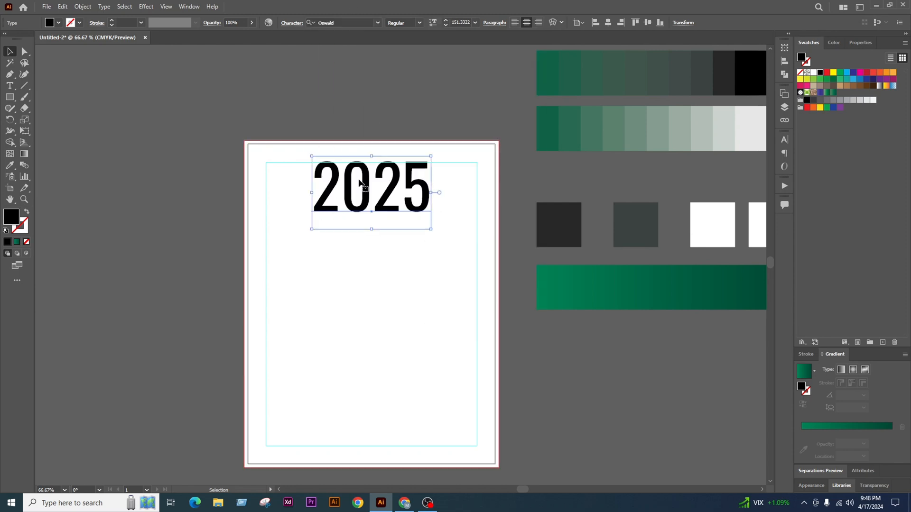
key(ctrl+plus)
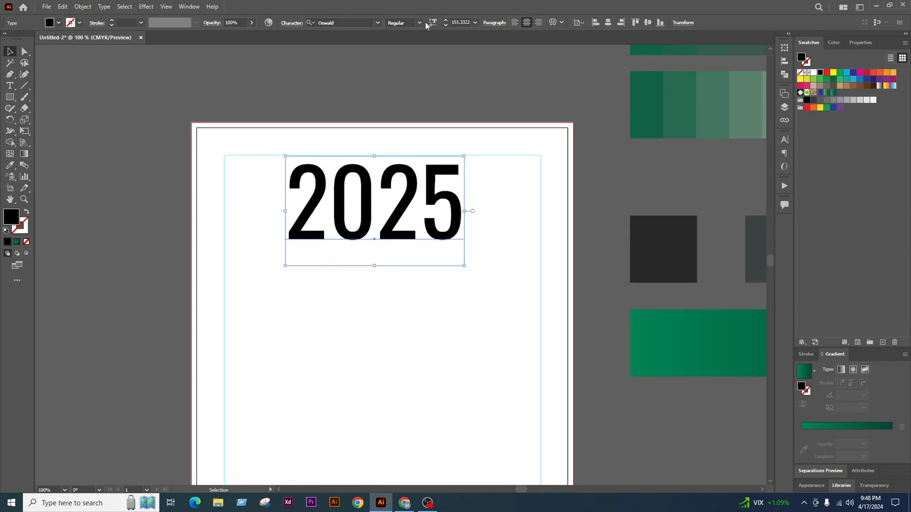
click(420, 23)
click(415, 69)
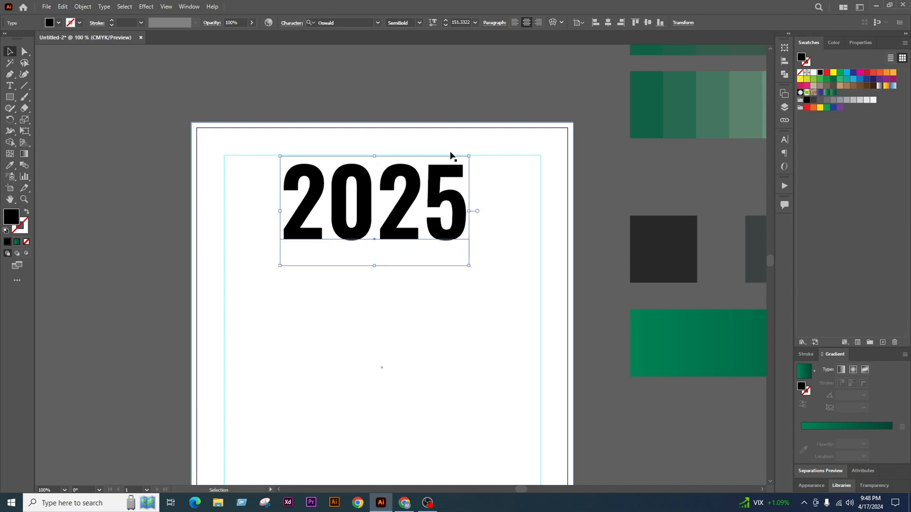
Shrink the 2025 heading and set its font size to 100 pt
drag(468, 211, 417, 211)
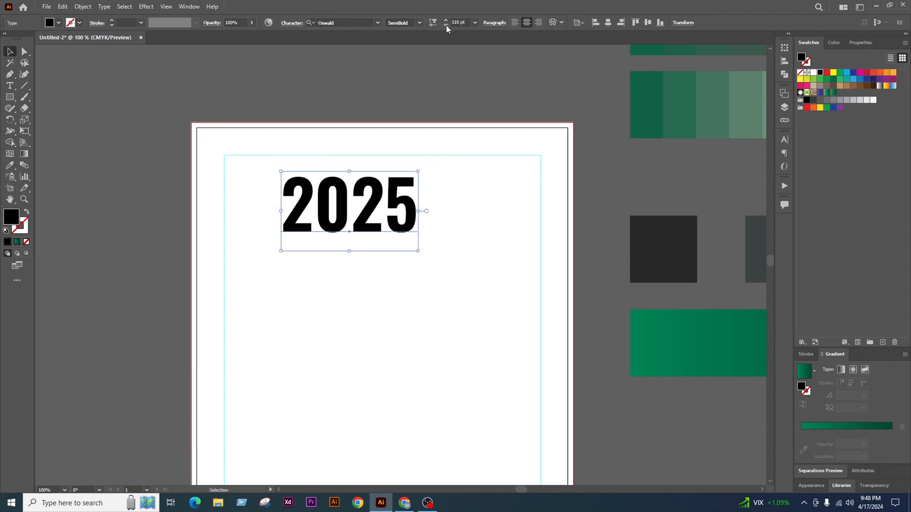
click(446, 25)
click(446, 25)
click(446, 25)
click(445, 25)
click(446, 25)
click(446, 24)
click(446, 24)
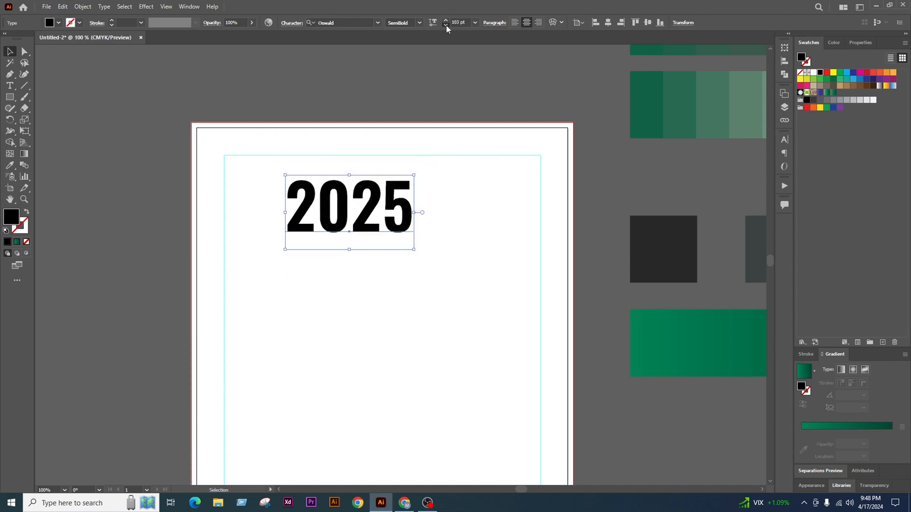
click(446, 25)
click(446, 25)
click(446, 24)
Move the 2025 heading off the page to the area above it and place a duplicate of it beside it
drag(374, 212, 276, 141)
scroll(435, 187, down, 2)
click(437, 170)
scroll(437, 170, up, 1)
scroll(327, 123, up, 1)
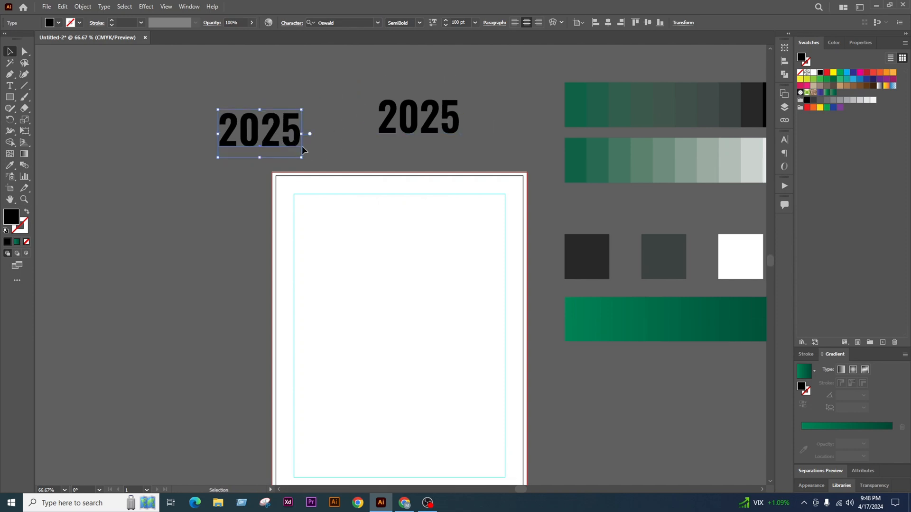
click(345, 149)
scroll(344, 139, down, 1)
click(390, 124)
drag(302, 128, 306, 129)
click(352, 129)
scroll(401, 235, up, 1)
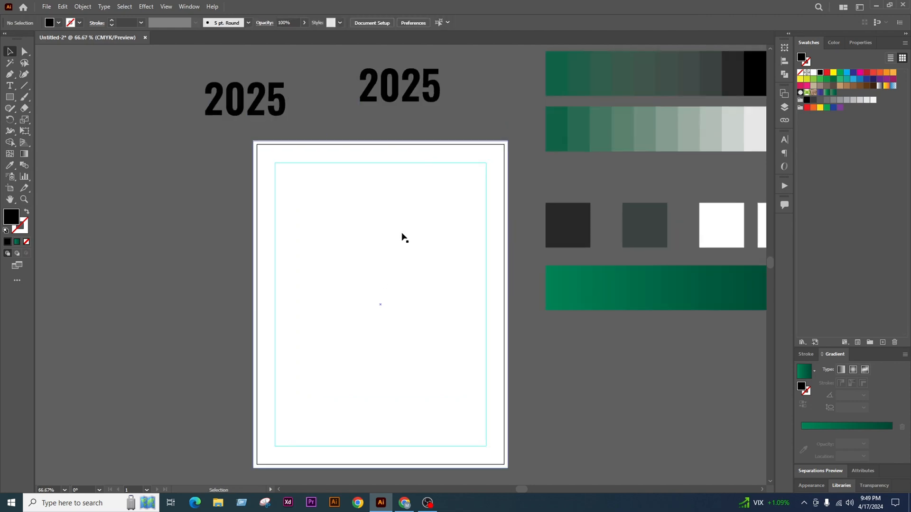
scroll(402, 238, down, 1)
click(517, 351)
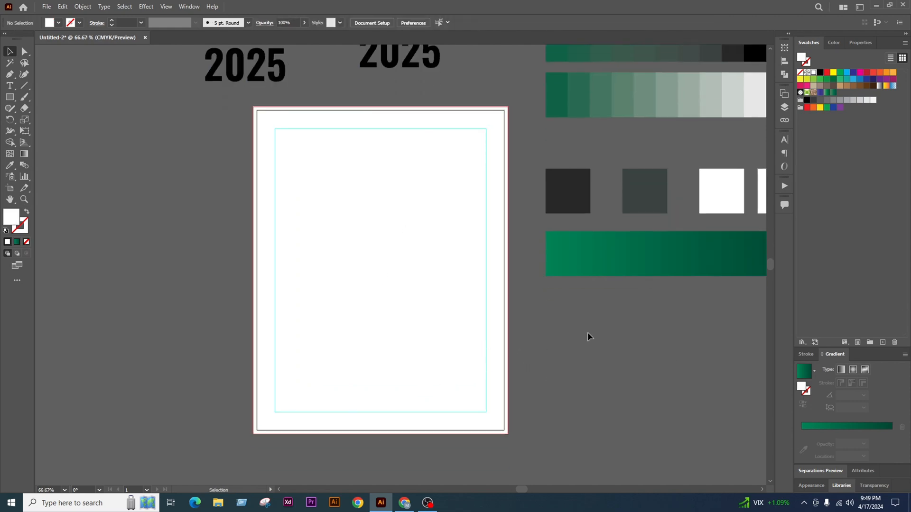
click(554, 368)
scroll(408, 320, down, 1)
scroll(408, 318, up, 1)
key(t)
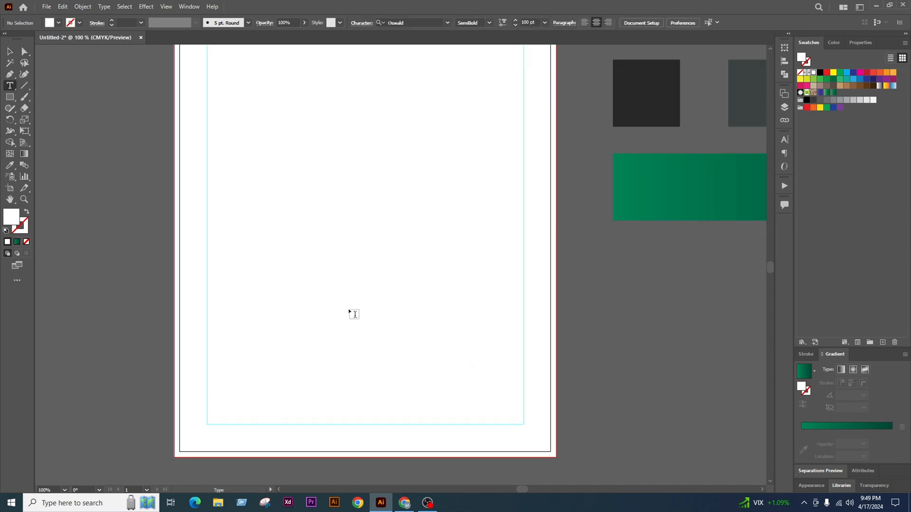
drag(209, 170, 428, 418)
key(ctrl+minus)
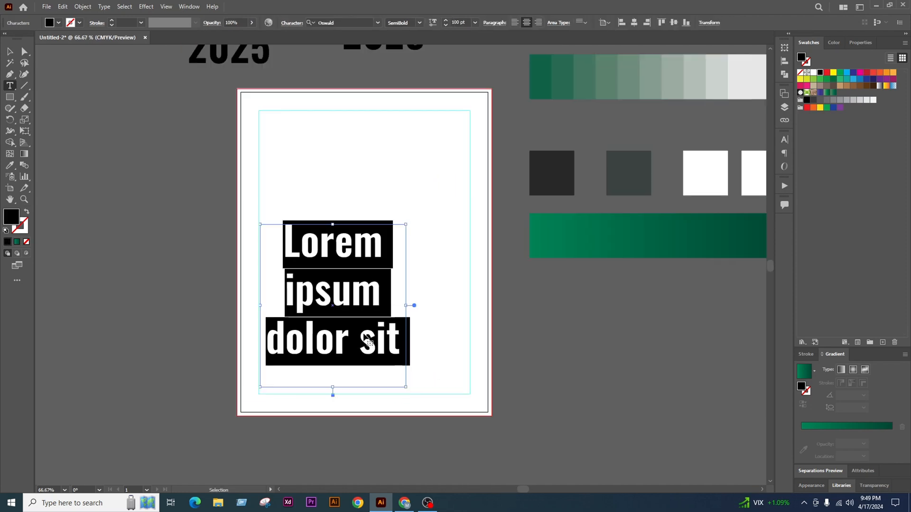
key(ctrl+z)
Create a left-aligned 12 pt area text frame filling the lower part of the page, stretched across the full width between the margin guides
click(544, 23)
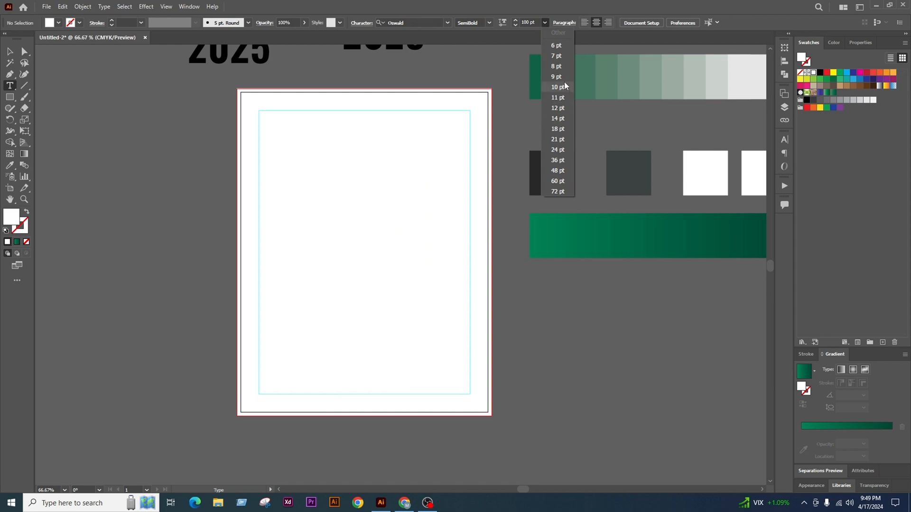
click(564, 110)
drag(259, 228, 407, 395)
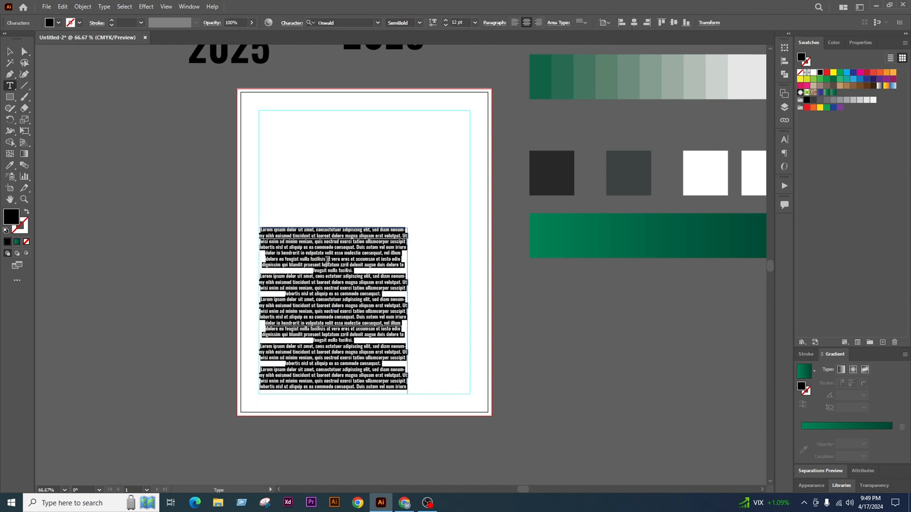
click(514, 23)
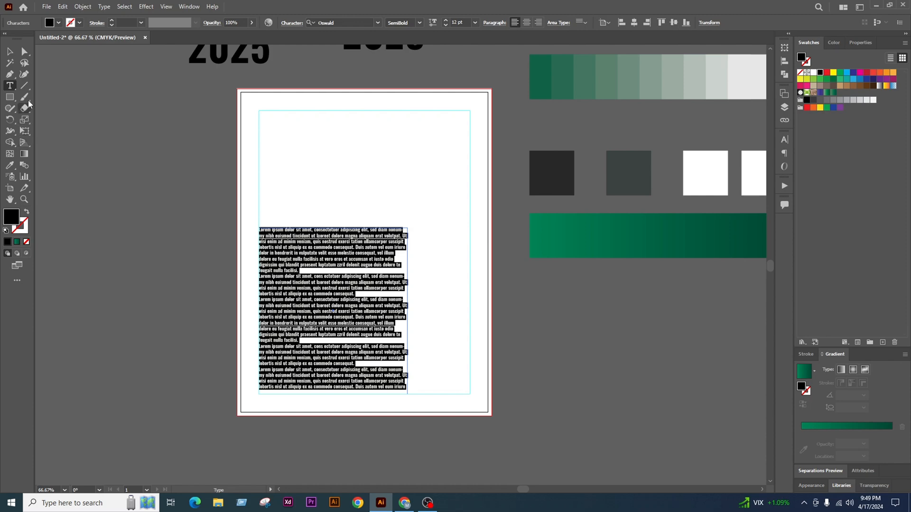
click(10, 51)
drag(407, 310, 470, 324)
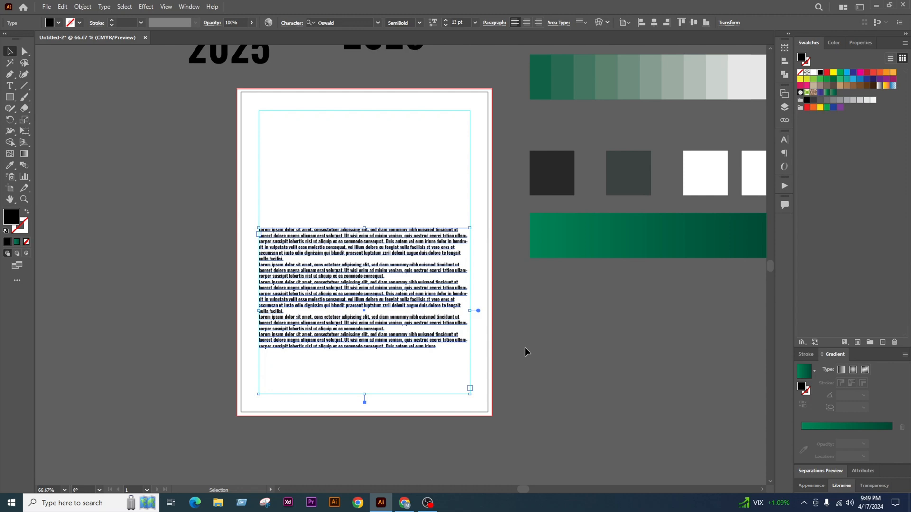
drag(419, 280, 368, 302)
key(ctrl+z)
Set the placeholder text's font to Lato Regular
scroll(420, 276, down, 1)
scroll(359, 304, up, 1)
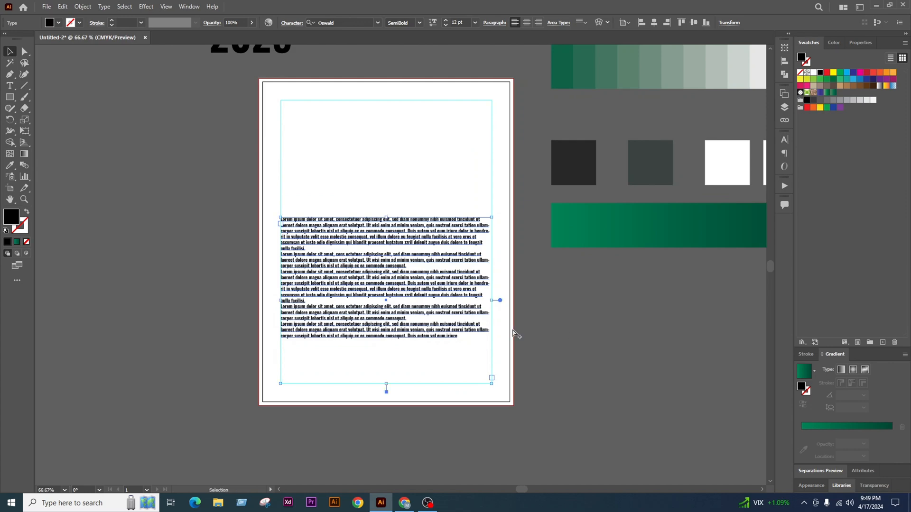
scroll(408, 305, up, 1)
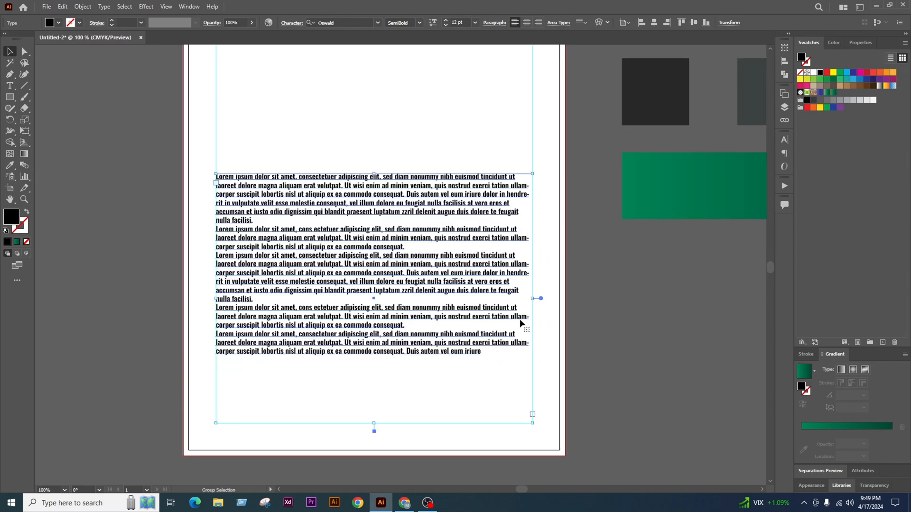
click(352, 22)
text(LATO)
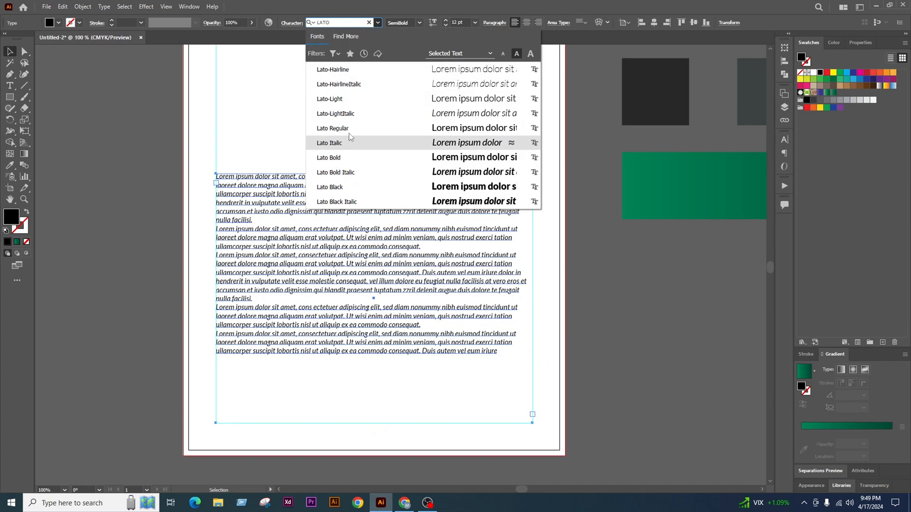
click(349, 133)
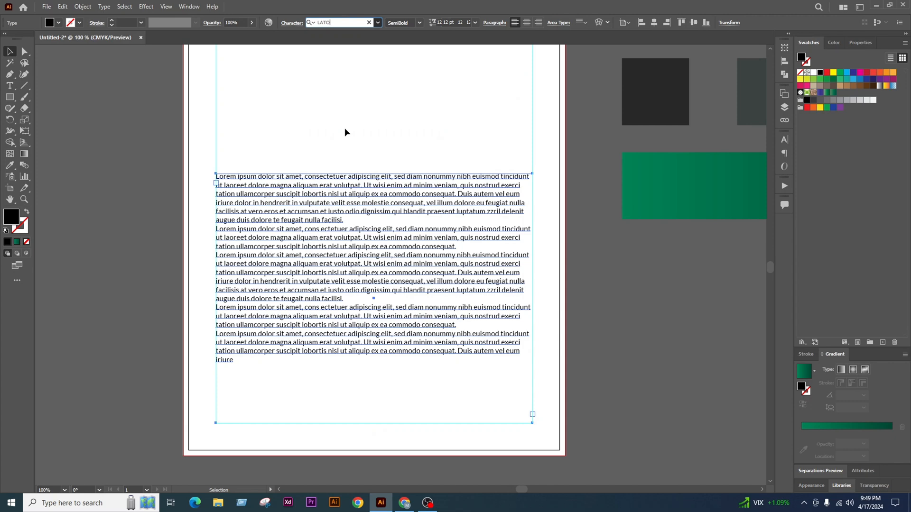
click(643, 346)
Delete all placeholder text from the area text frame, keeping the empty frame ready for editing
scroll(621, 329, down, 2)
scroll(449, 310, up, 1)
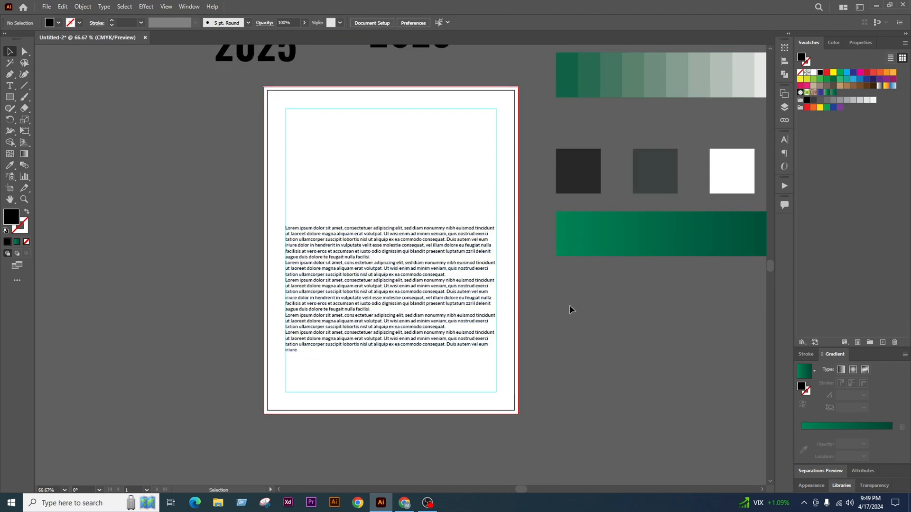
click(416, 315)
scroll(416, 317, up, 1)
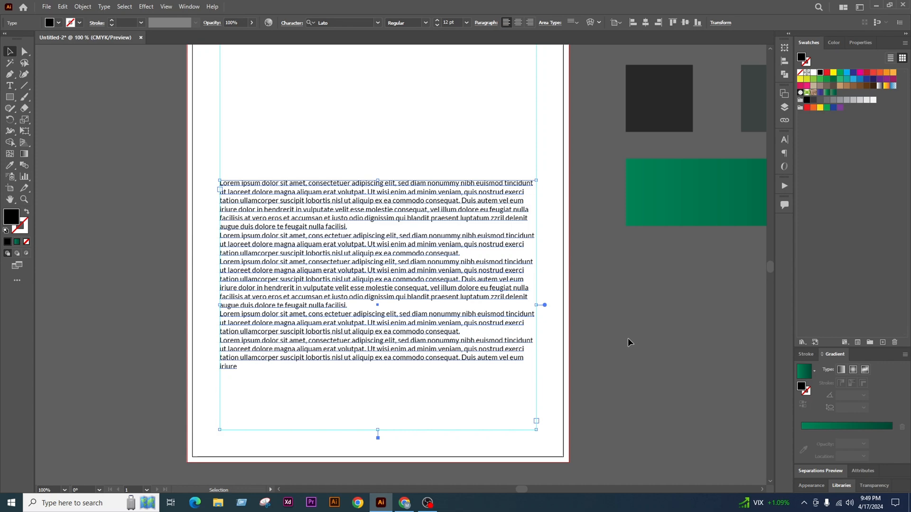
scroll(405, 296, down, 1)
click(502, 326)
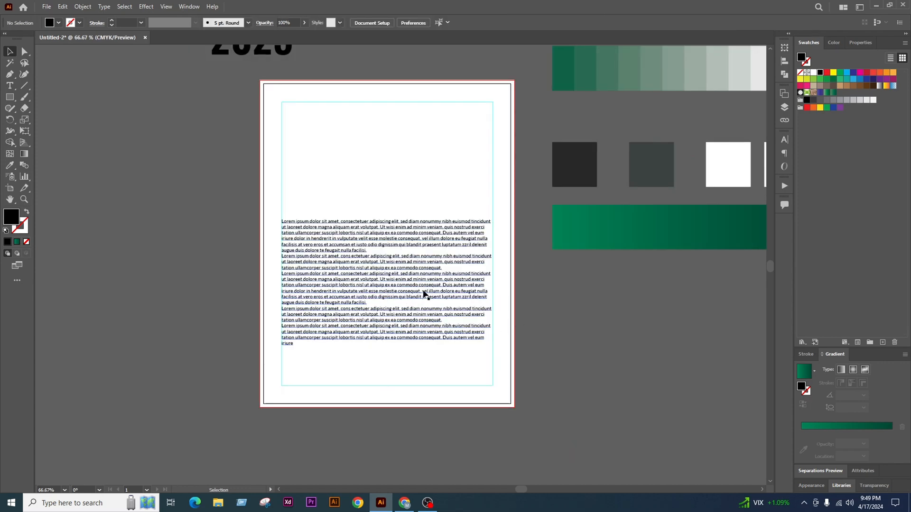
scroll(441, 306, up, 1)
click(409, 274)
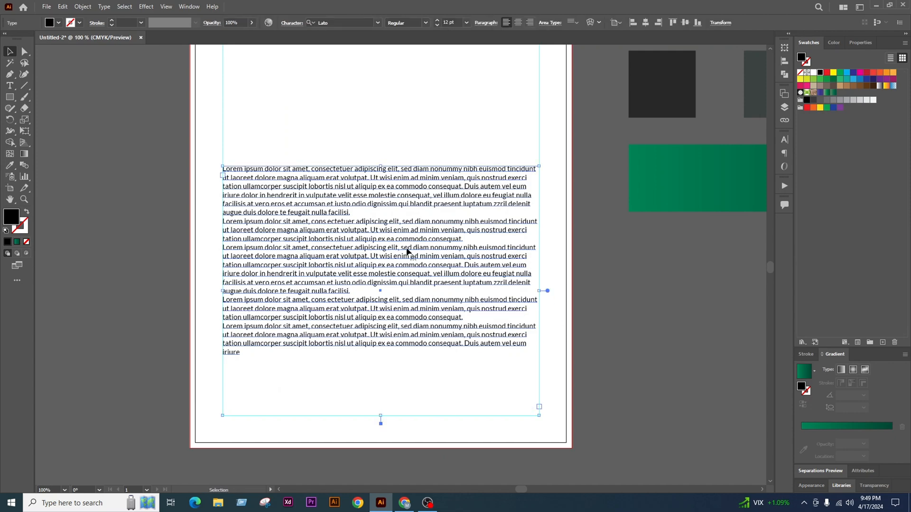
double_click(406, 252)
triple_click(406, 248)
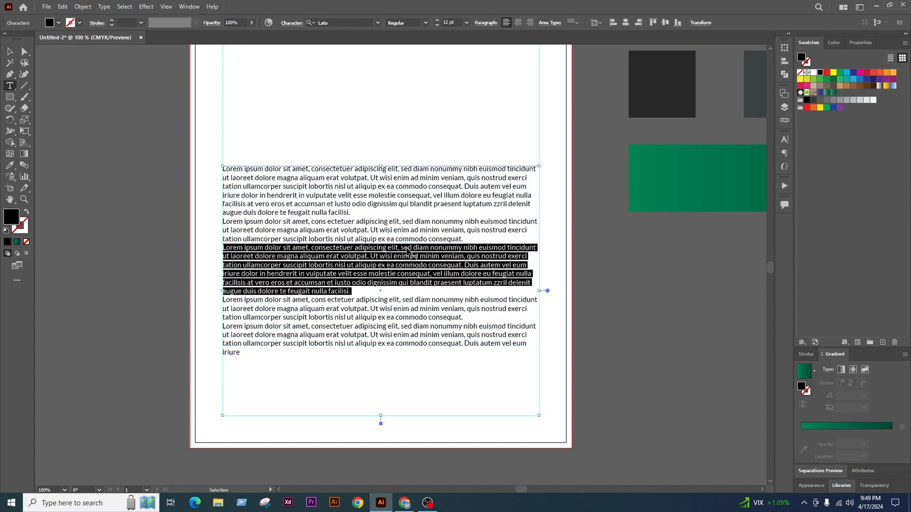
key(ctrl+a)
key(BackSpace)
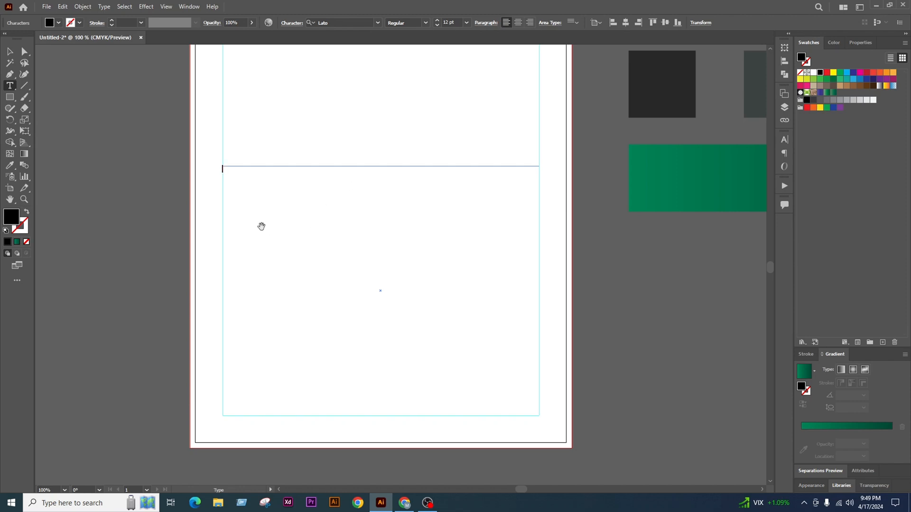
Enter the weekday abbreviations SAT, SUN, MON, TUE, WED, THU and FRI on separate lines in the text frame
scroll(261, 226, up, 2)
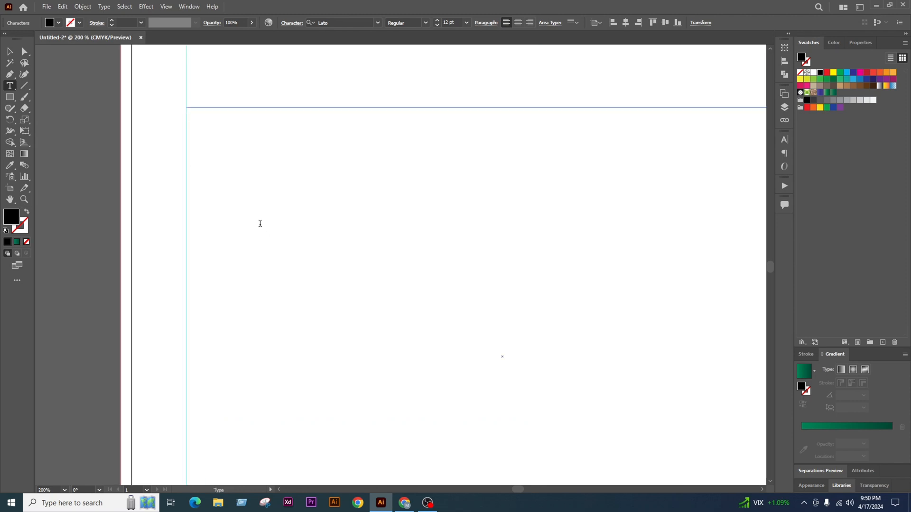
text(SAT)
text( SUN)
key(BackSpace)
key(BackSpace)
key(BackSpace)
key(BackSpace)
key(Return)
text(SUN MON T)
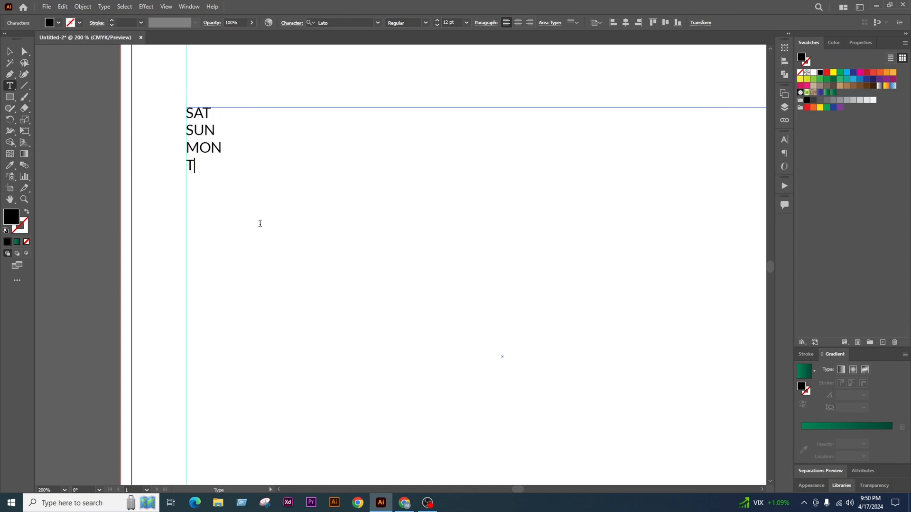
text(UE WED)
key(Return)
text(THUR)
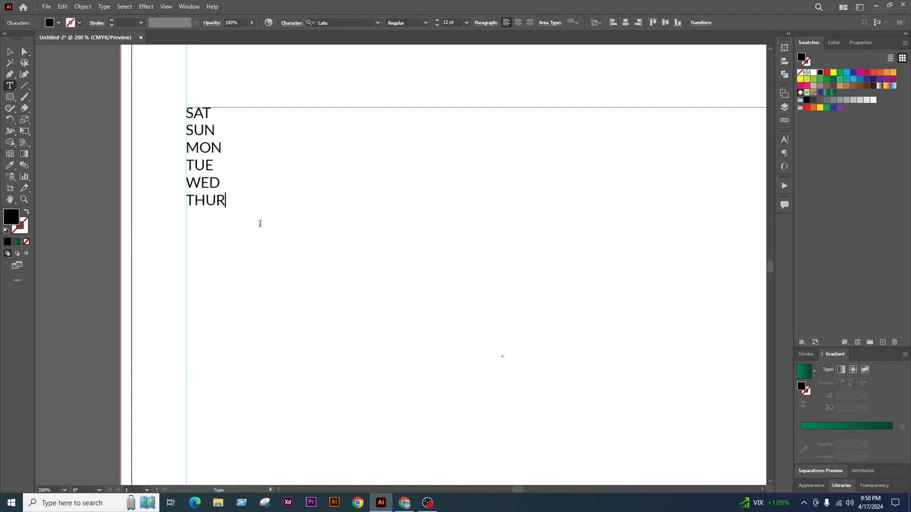
key(BackSpace)
key(Return)
text(FRI)
click(10, 52)
Increase the weekday text's font size to 16 pt
scroll(246, 214, down, 3)
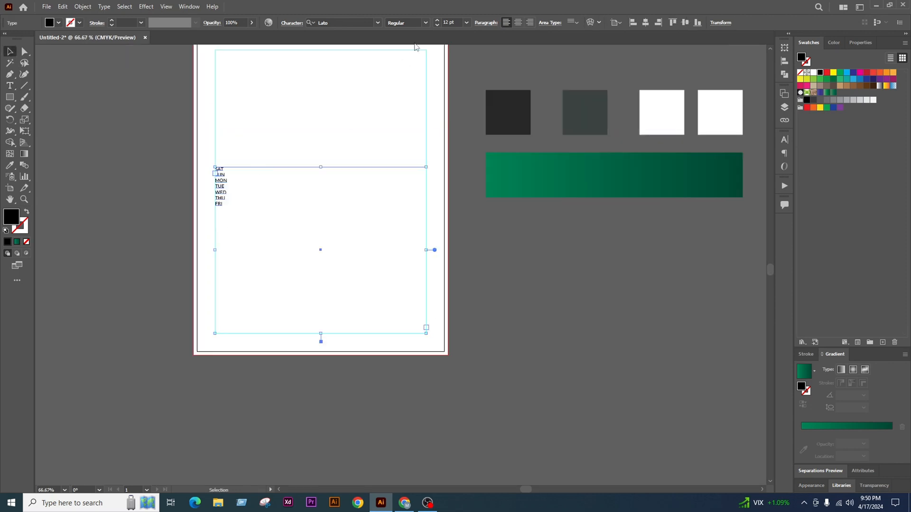
click(437, 20)
click(437, 21)
click(437, 21)
click(437, 21)
scroll(274, 224, up, 1)
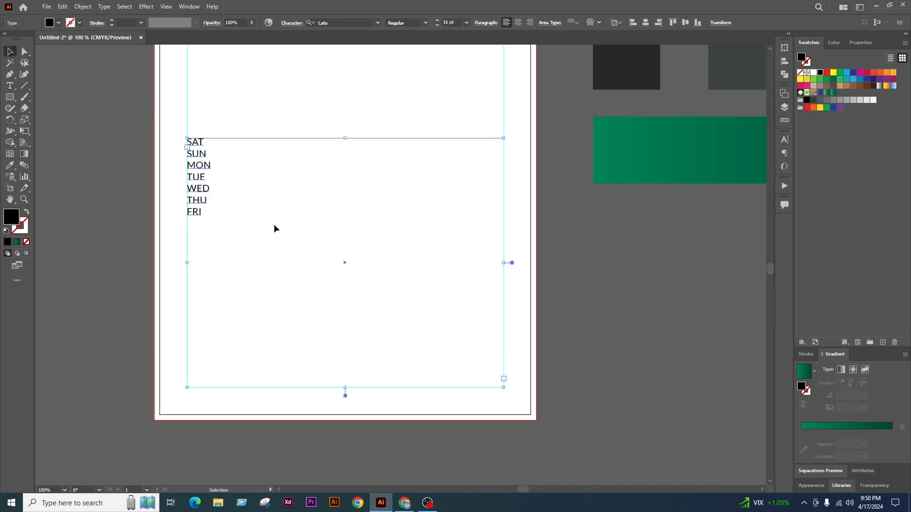
In the weekday frame's Area Type Options, set 7 rows and 7 columns
click(103, 7)
click(135, 86)
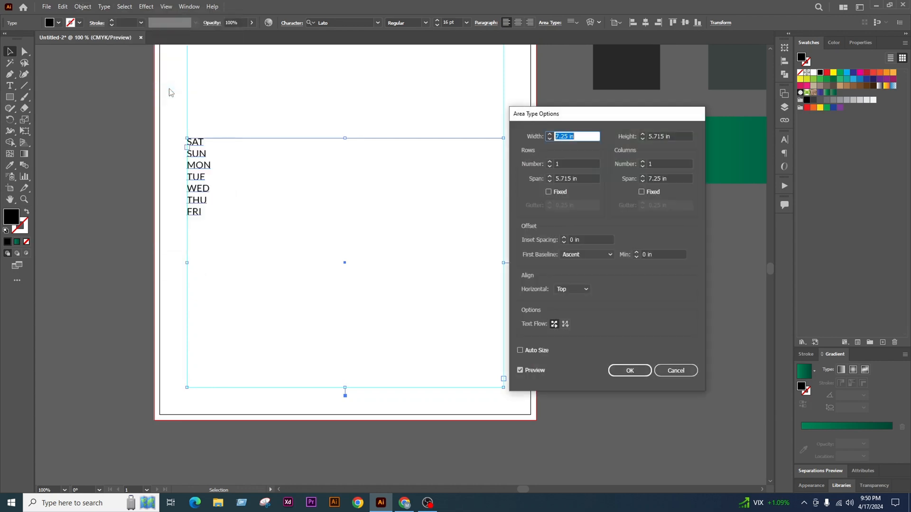
drag(572, 104, 585, 103)
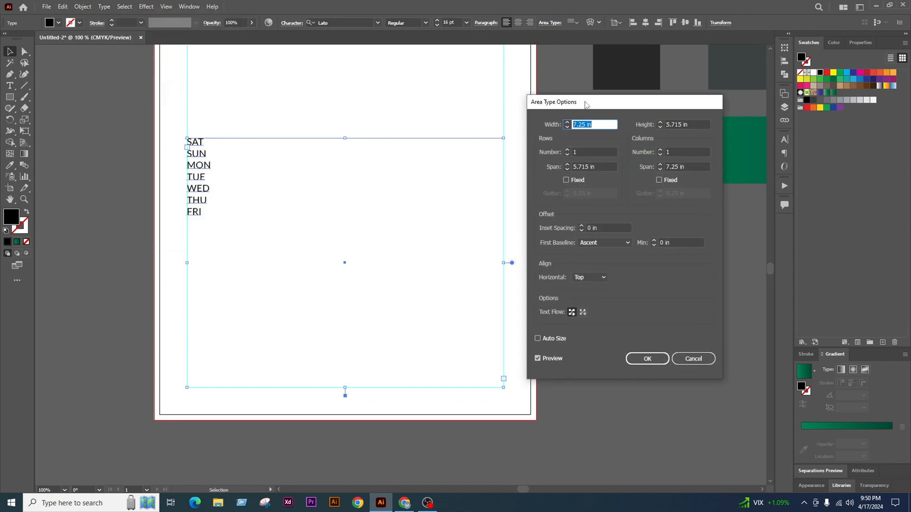
double_click(588, 152)
text(7)
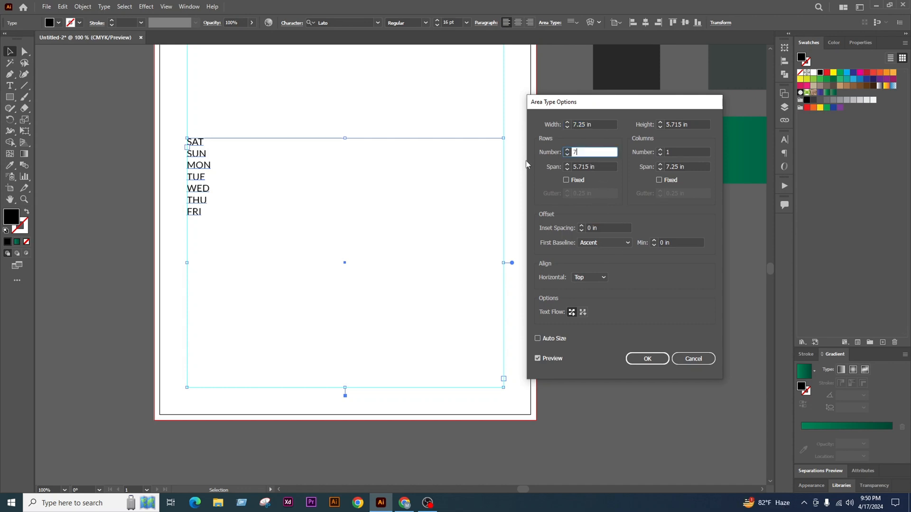
click(677, 151)
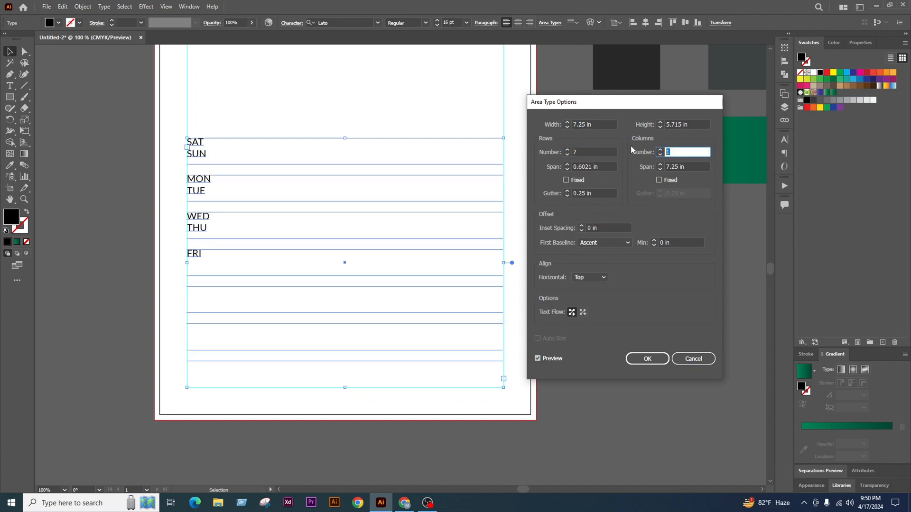
text(7)
Compare the two text flow directions, choose By Rows, and apply the area type options
click(583, 313)
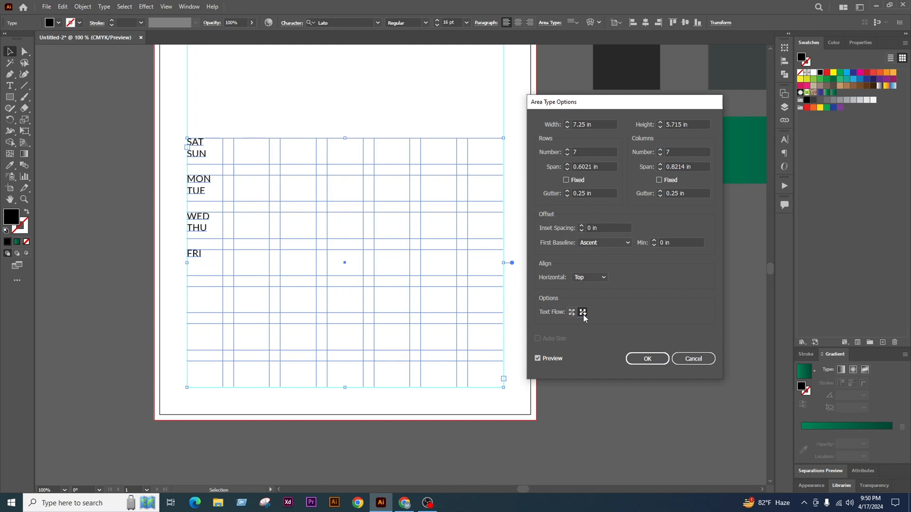
click(573, 314)
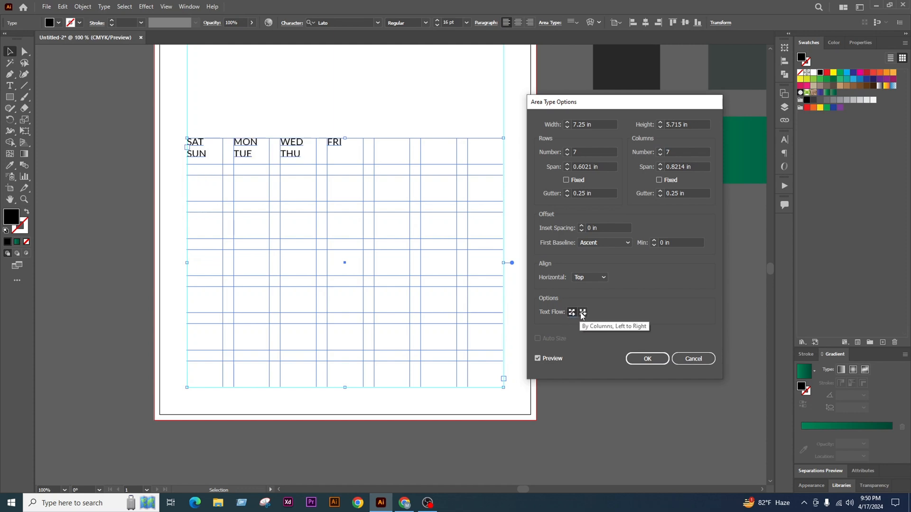
click(583, 314)
click(573, 314)
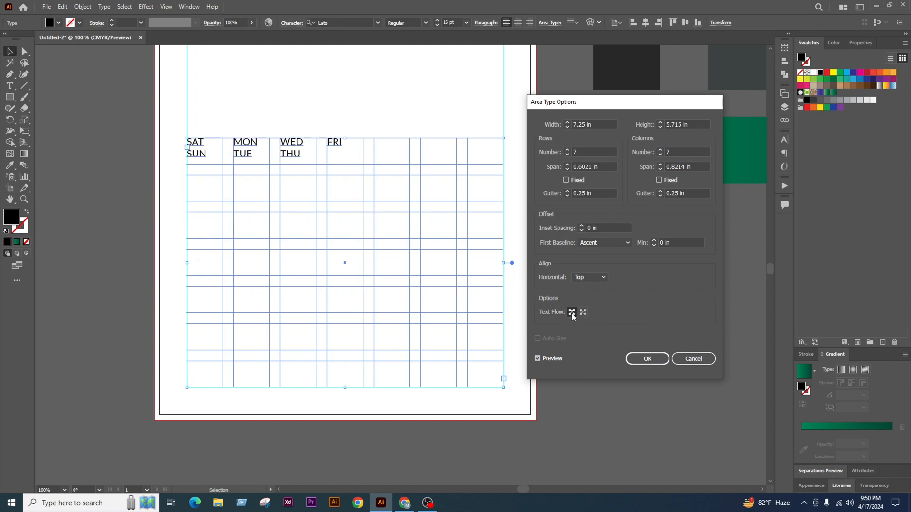
click(593, 279)
click(593, 279)
click(647, 358)
Set the weekday text's font size to 23 pt and center its paragraph alignment
scroll(310, 140, down, 1)
scroll(314, 149, up, 1)
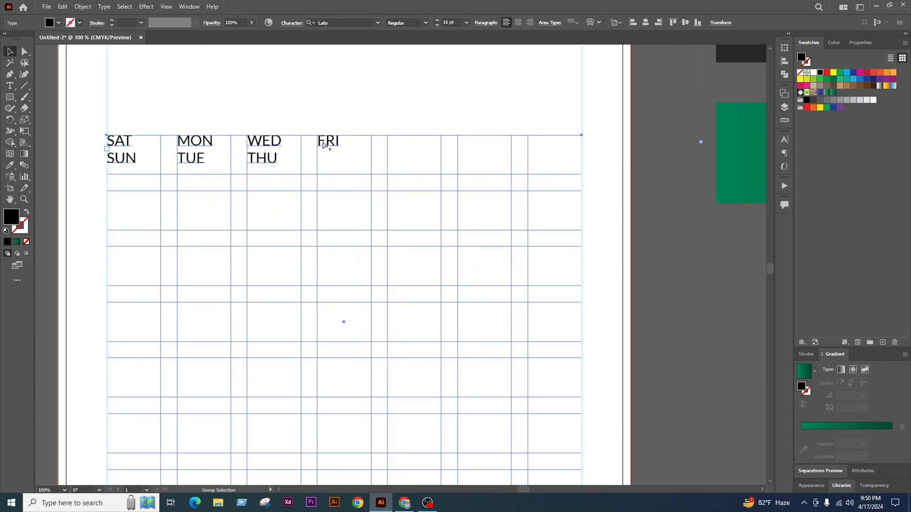
key(t)
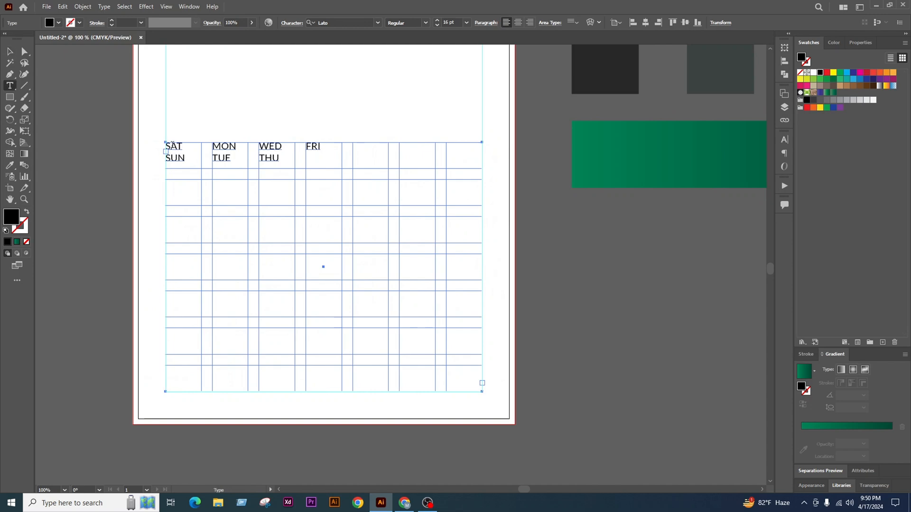
drag(165, 145, 325, 164)
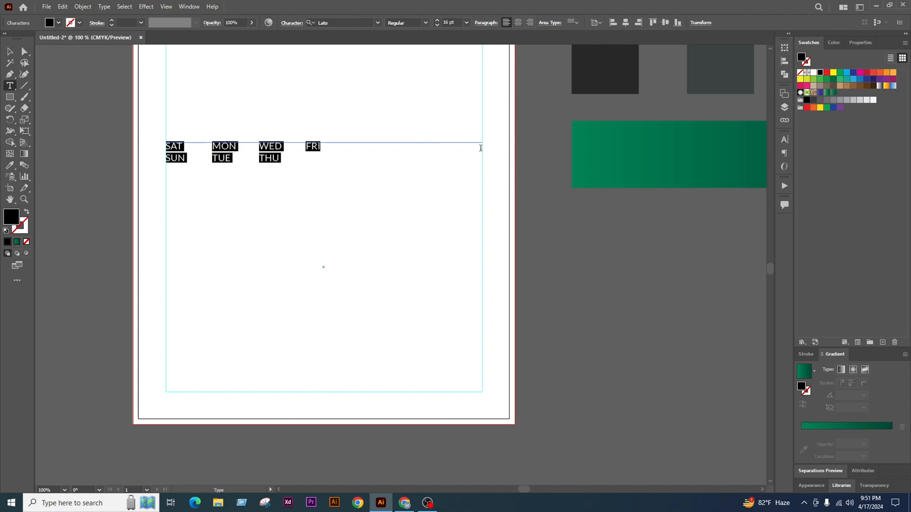
click(437, 23)
click(437, 23)
click(437, 22)
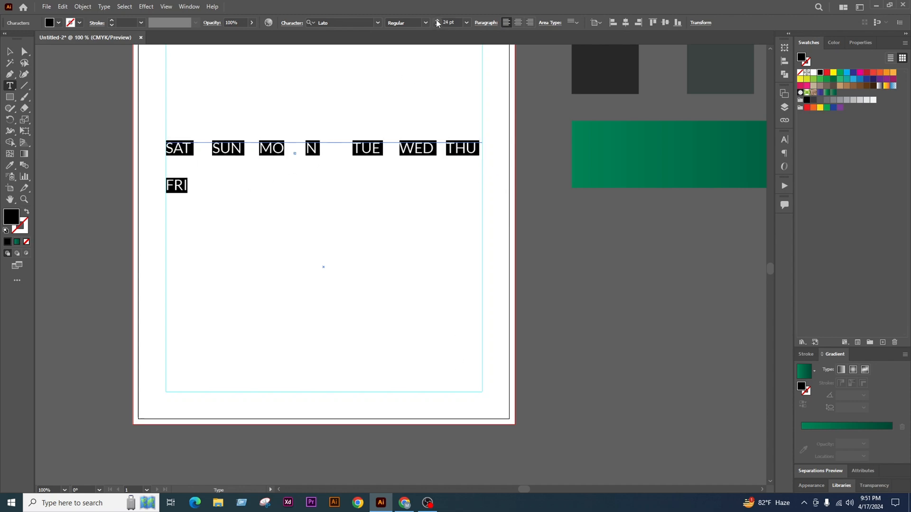
click(437, 25)
click(436, 25)
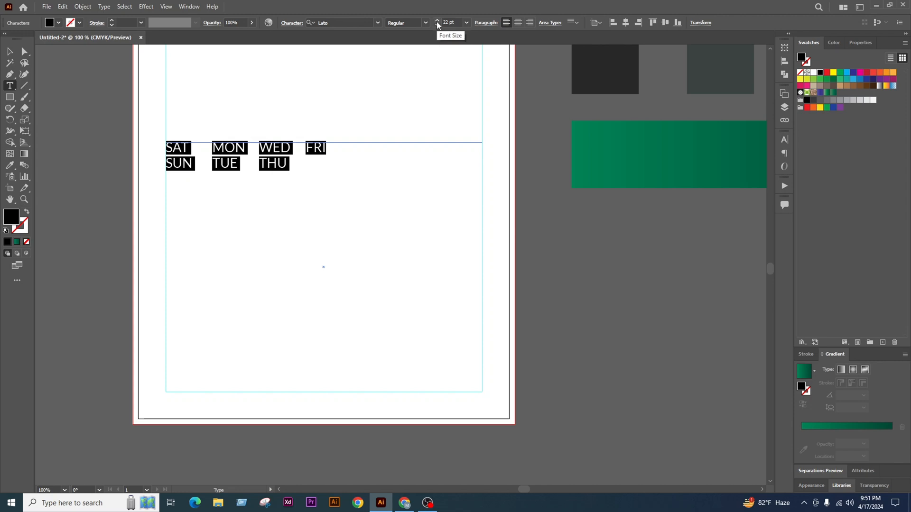
click(437, 20)
click(437, 21)
click(437, 24)
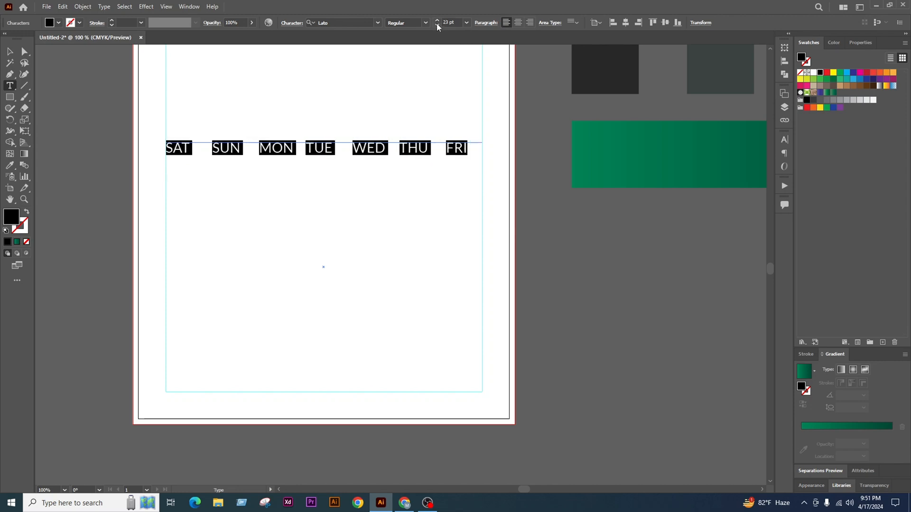
click(517, 23)
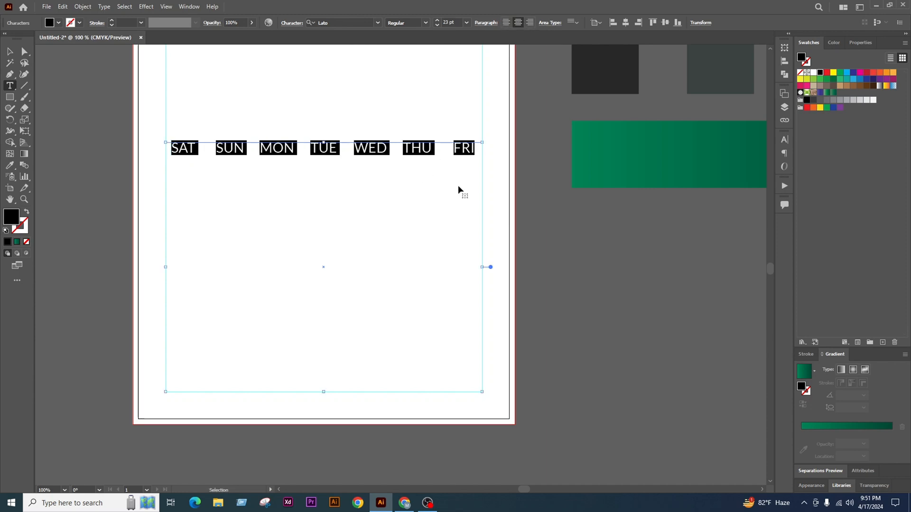
Set the weekday text's baseline shift to -4 pt
key(ctrl+t)
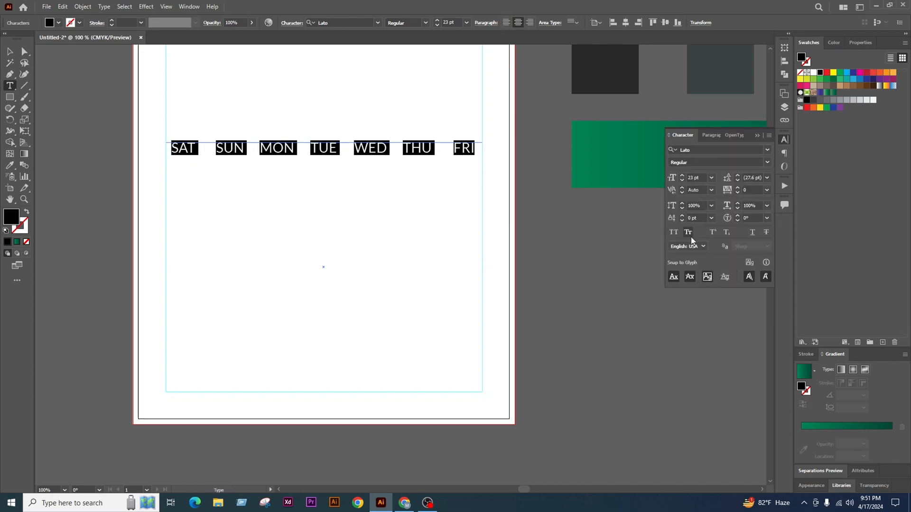
click(682, 216)
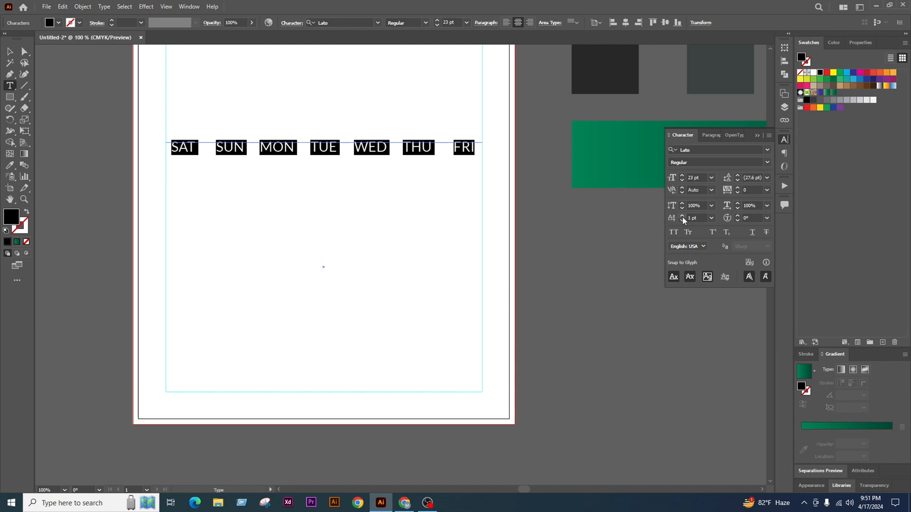
click(682, 216)
click(681, 219)
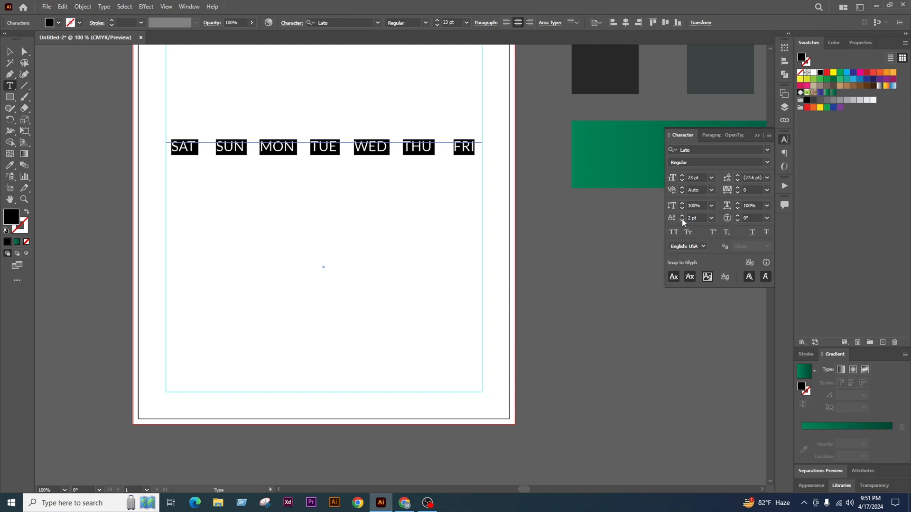
click(682, 219)
click(681, 219)
click(682, 219)
click(681, 219)
click(682, 220)
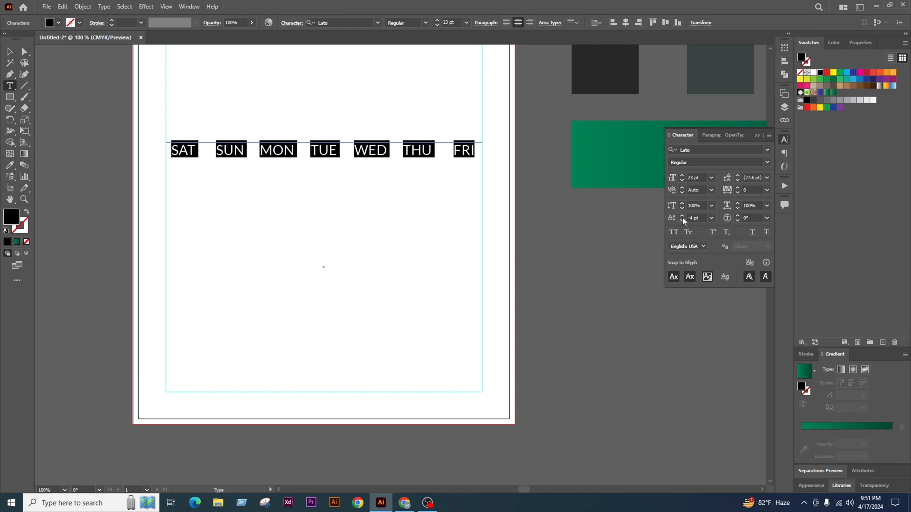
click(756, 135)
click(10, 51)
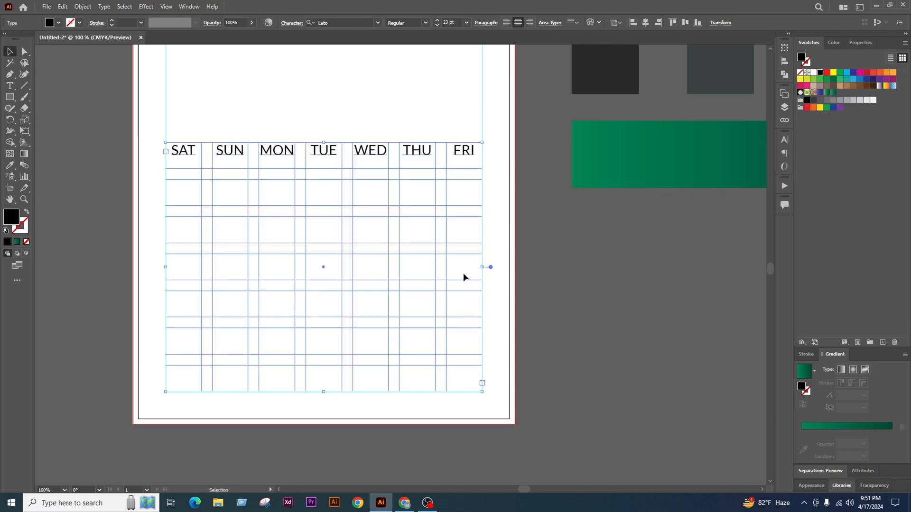
Lower the weekday text further within its row by setting the baseline shift to -12 pt
scroll(184, 150, up, 3)
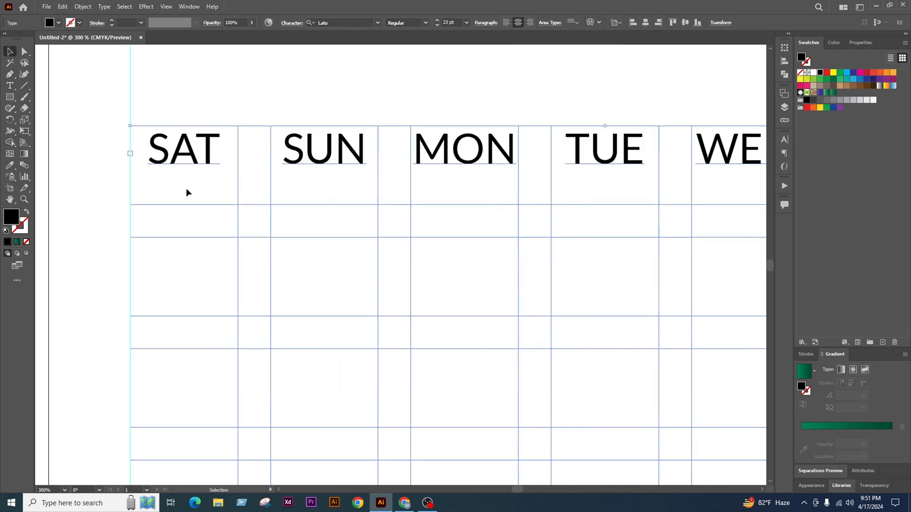
scroll(194, 205, down, 2)
key(ctrl+t)
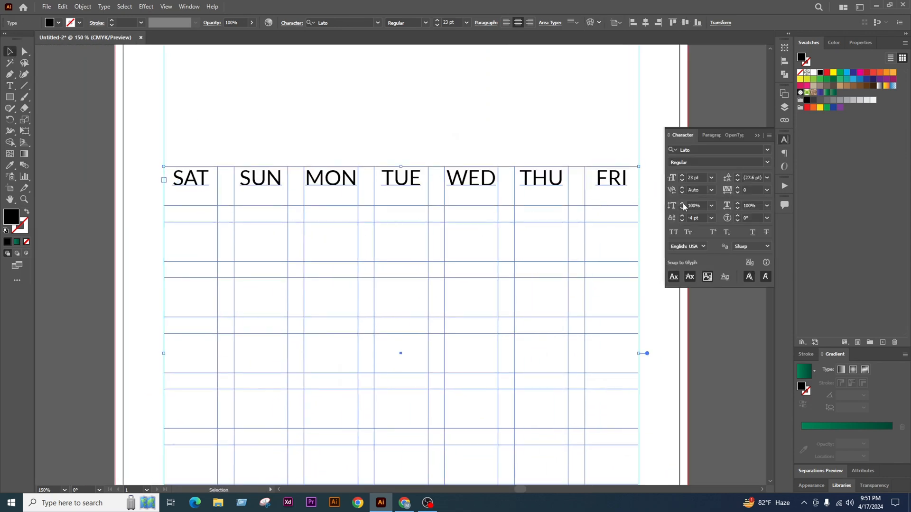
click(682, 221)
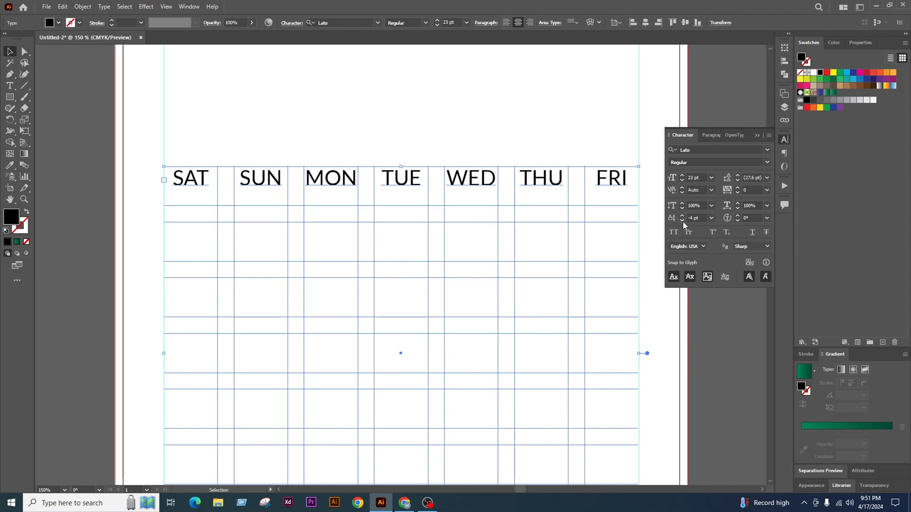
click(682, 221)
click(682, 221)
click(682, 221)
click(682, 221)
click(682, 221)
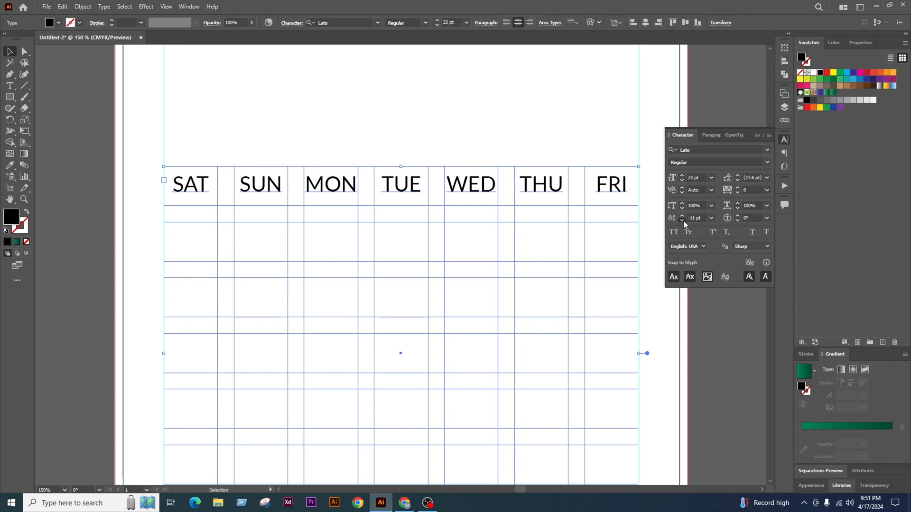
click(682, 221)
scroll(460, 221, up, 6)
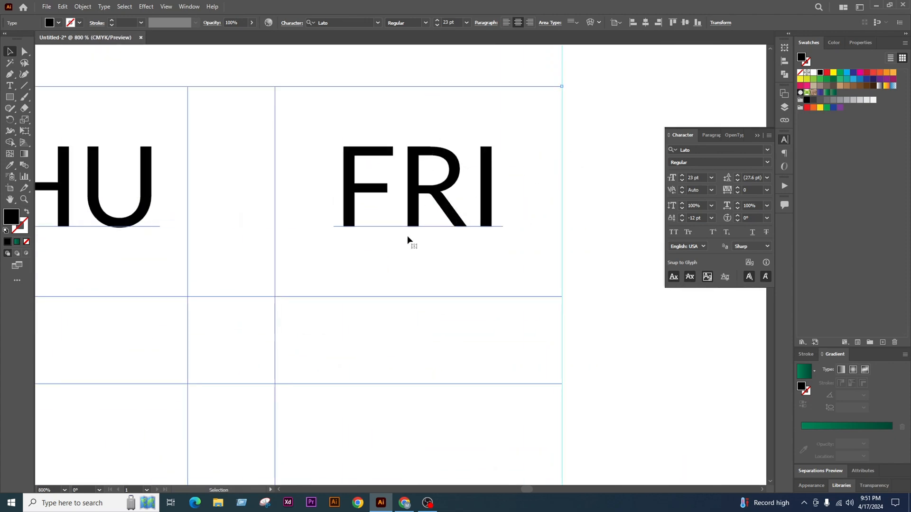
scroll(552, 209, down, 6)
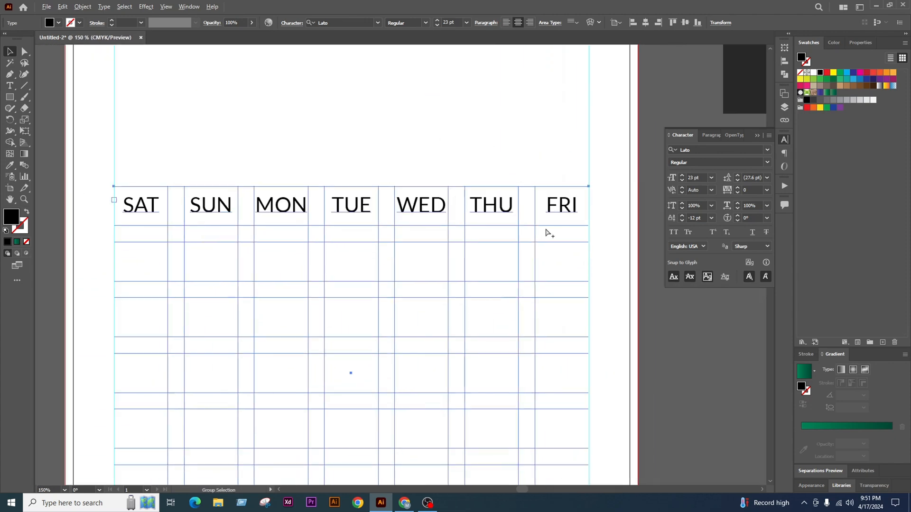
click(756, 136)
scroll(418, 242, down, 1)
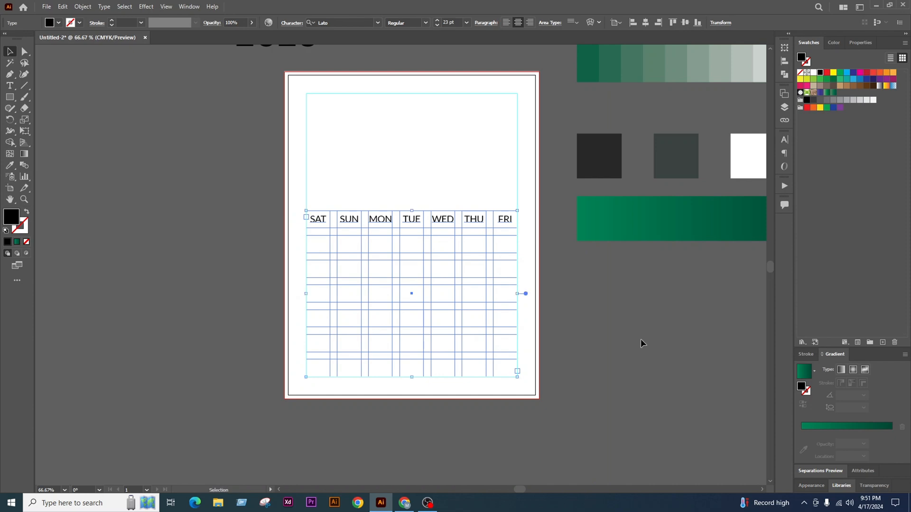
Continue the text after FRI with the dates 1 to 7, one per cell under the weekdays
scroll(482, 355, up, 1)
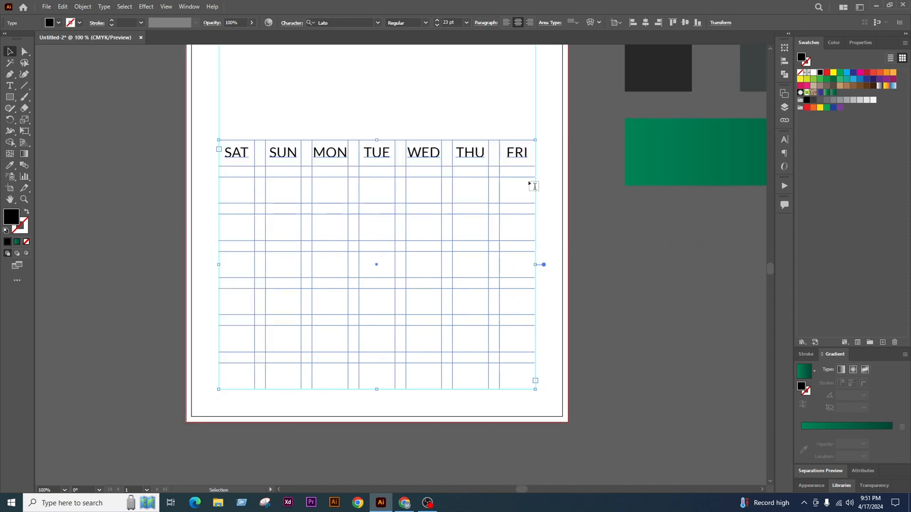
key(t)
click(527, 152)
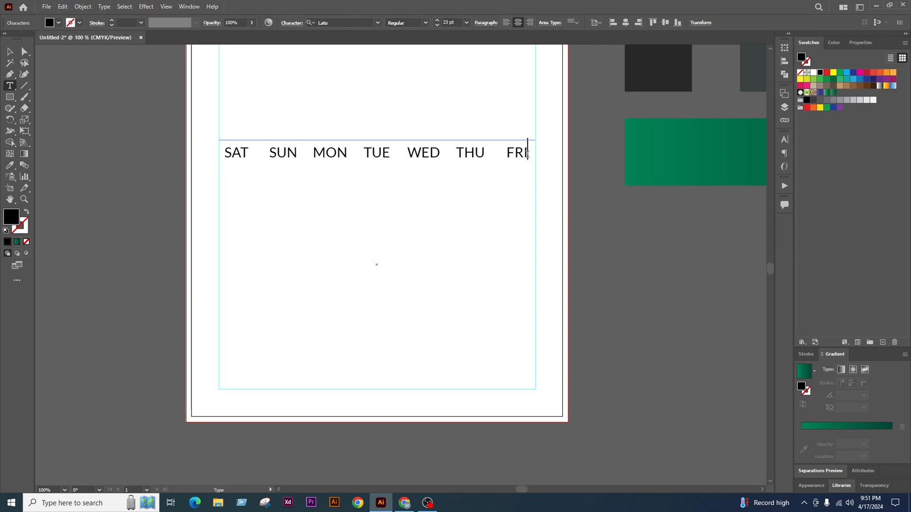
text(1)
key(Tab)
text(2)
key(Tab)
text(3)
key(Tab)
text(4)
key(Tab)
text(5)
key(Tab)
text(6	7)
Enter the dates 8 to 14 in the cells of the second date row
key(Return)
text(8)
key(Tab)
text(9)
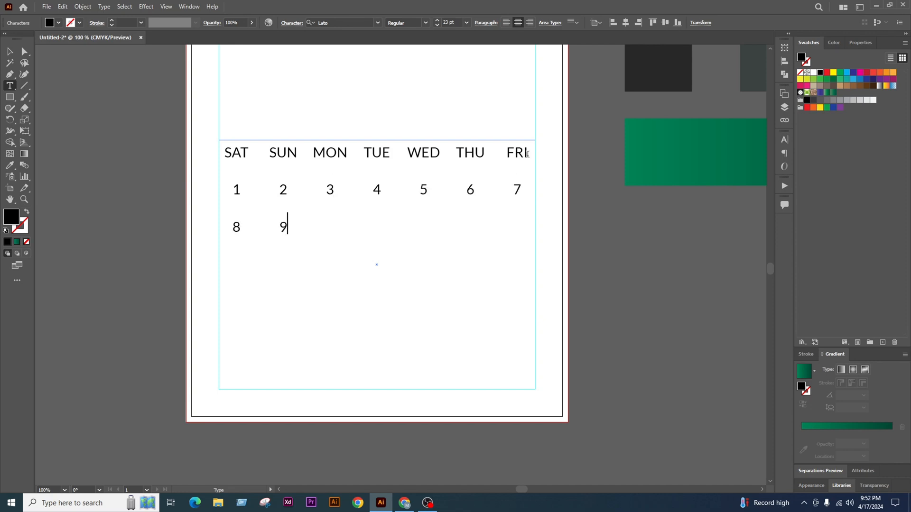
key(Tab)
text(10	11)
key(Tab)
text(12)
key(Tab)
text(13)
key(Tab)
text(14)
Enter the dates 15 to 21 in the cells of the third date row
key(Return)
text(15)
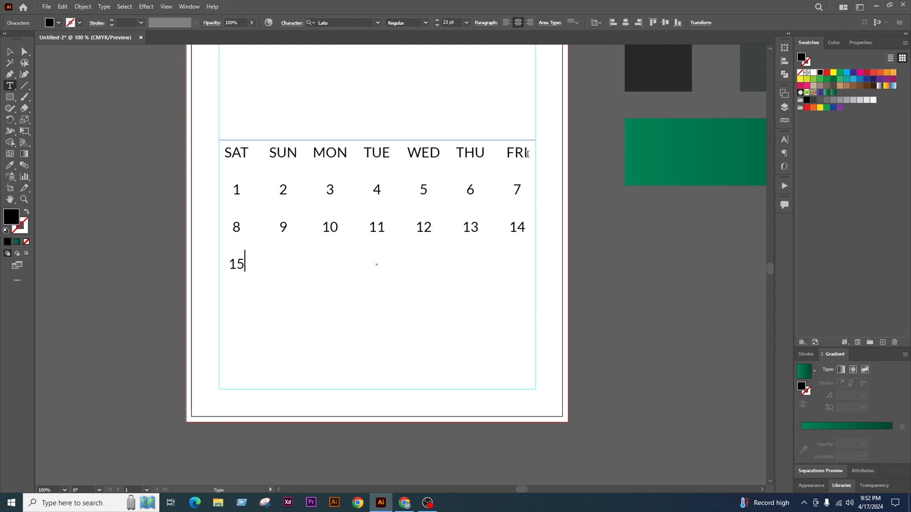
key(Tab)
text(16)
key(Tab)
text(17	18	19	20	21)
Enter the dates 22 to 28 in the cells of the fourth date row
key(Return)
text(21)
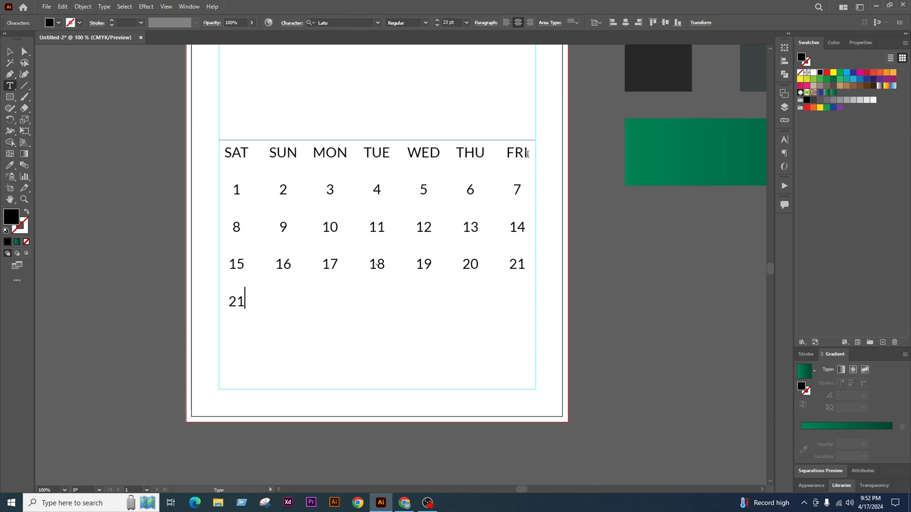
key(BackSpace)
text(22)
key(BackSpace)
key(Tab)
text(23)
key(Tab)
text(24)
key(Tab)
text(25)
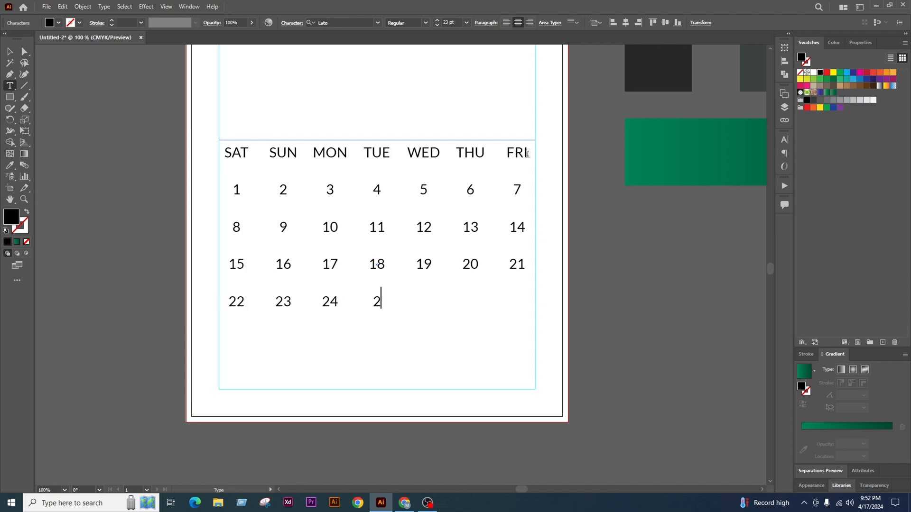
key(Tab)
text(26)
key(Tab)
text(27)
key(Tab)
text(28)
Enter the dates 29, 30 and 31 in the first cells of the fifth date row
key(Return)
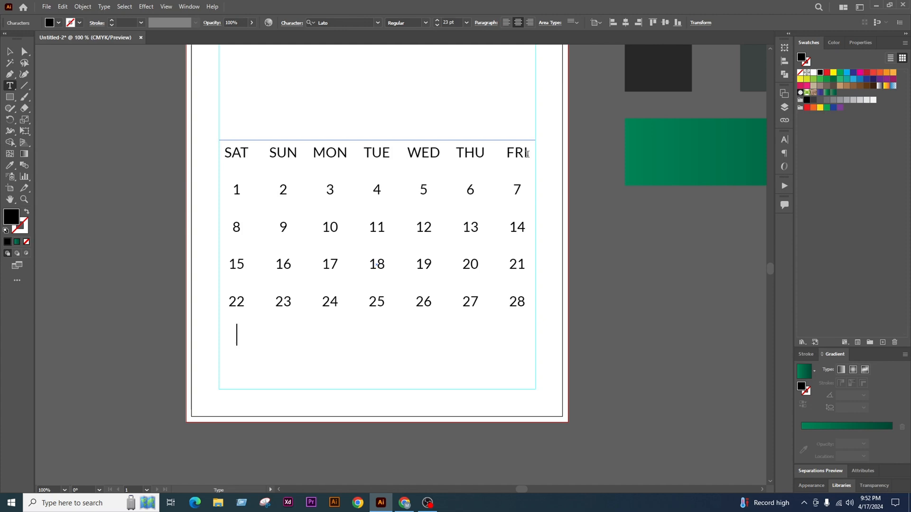
text(29)
key(Tab)
text(30)
key(Tab)
text(31)
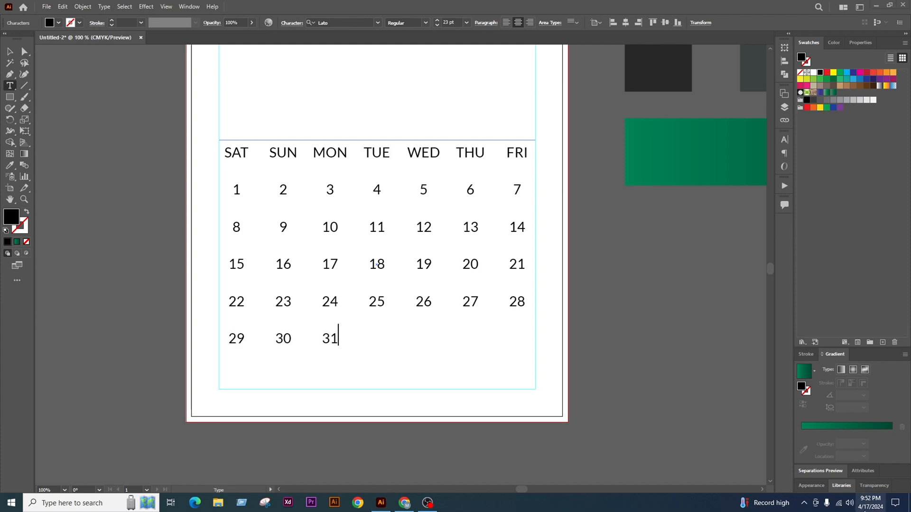
Look up January 2025 in the Windows taskbar calendar to check which weekday the month starts on
click(870, 503)
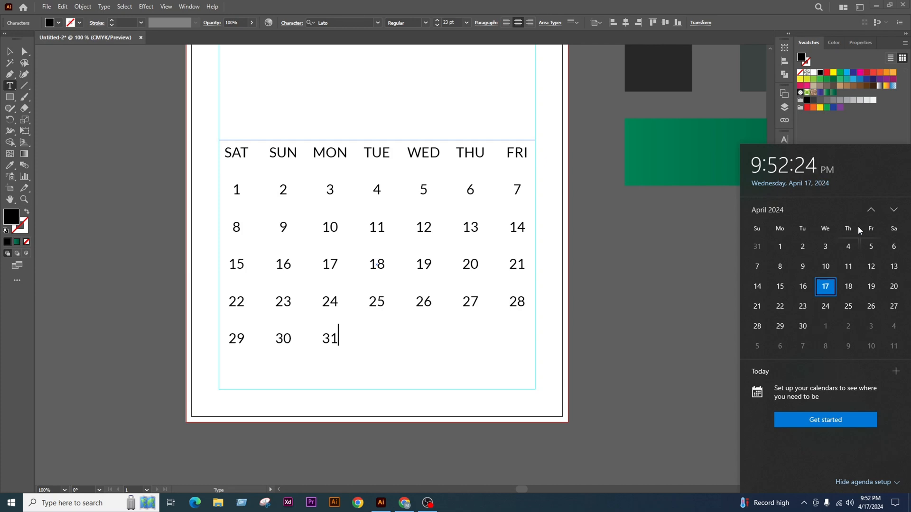
click(894, 210)
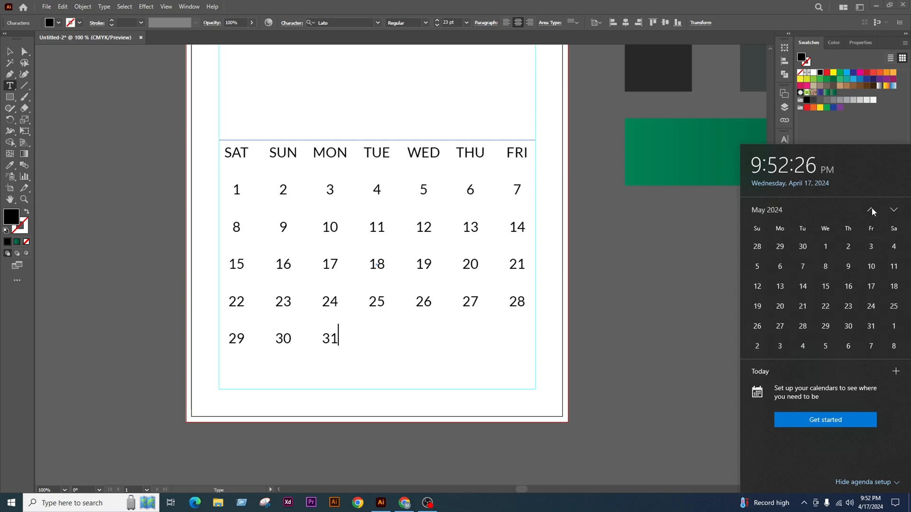
click(894, 210)
click(770, 211)
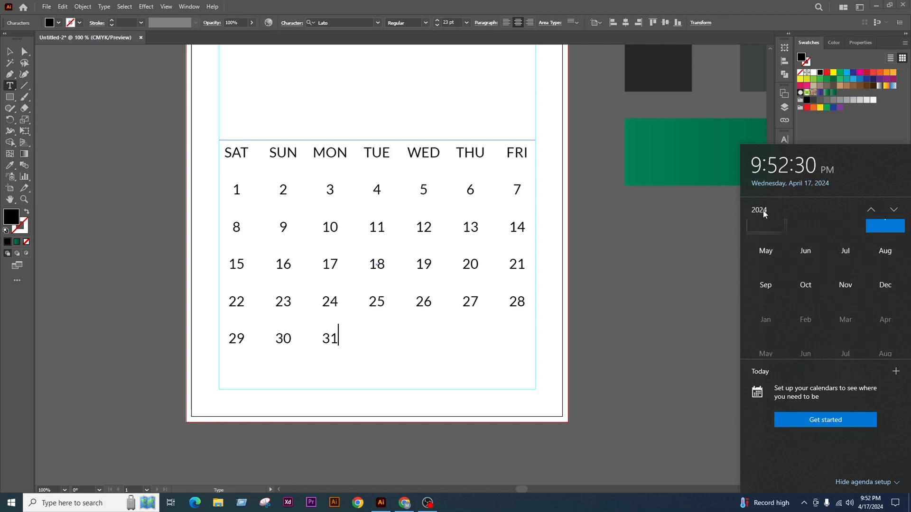
click(872, 210)
click(894, 210)
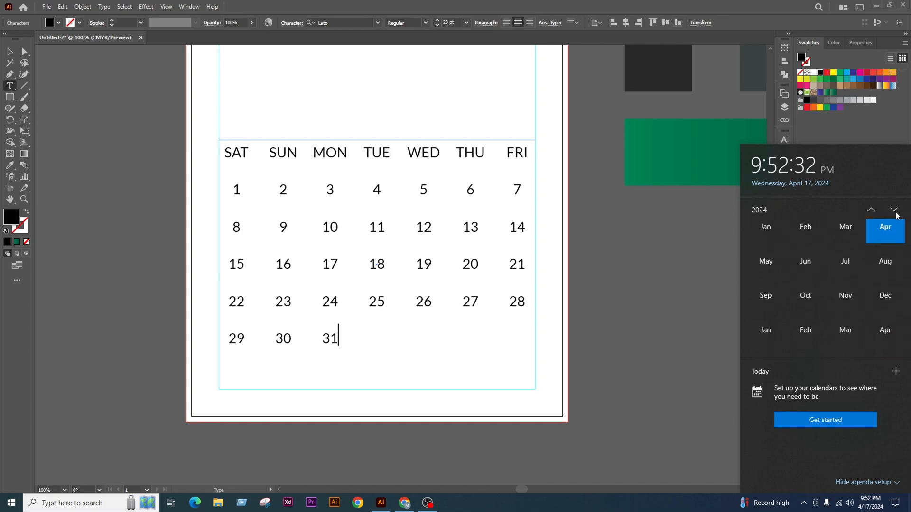
click(893, 210)
click(785, 242)
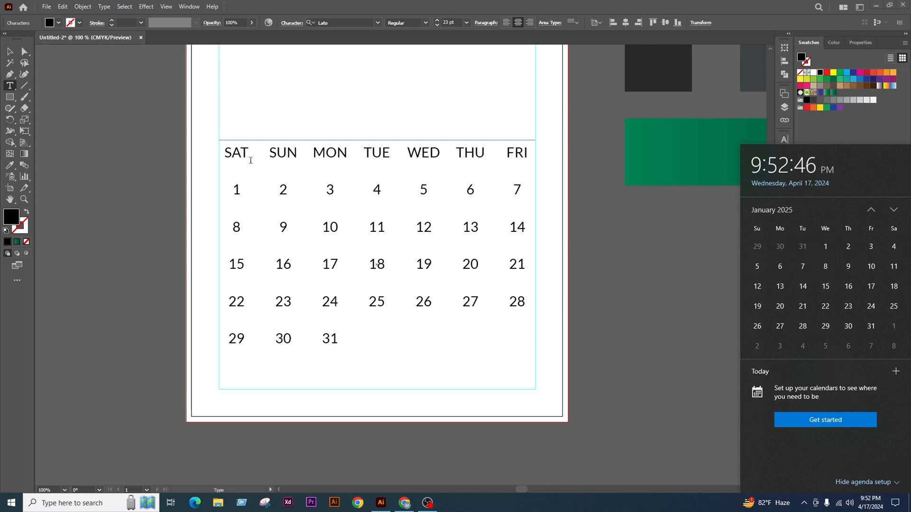
Insert four empty cells before the date 1 so that it falls under WED
click(234, 192)
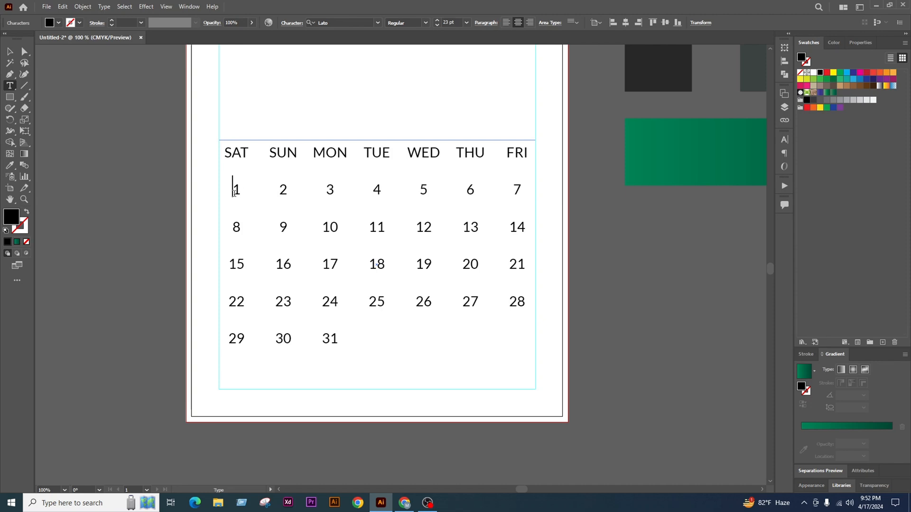
key(Tab)
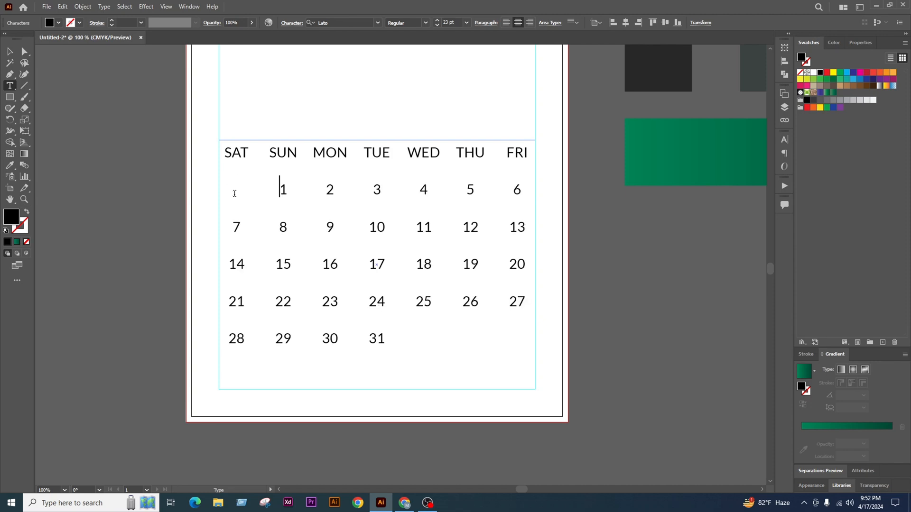
key(Tab)
key(Tab)
key(Tab)
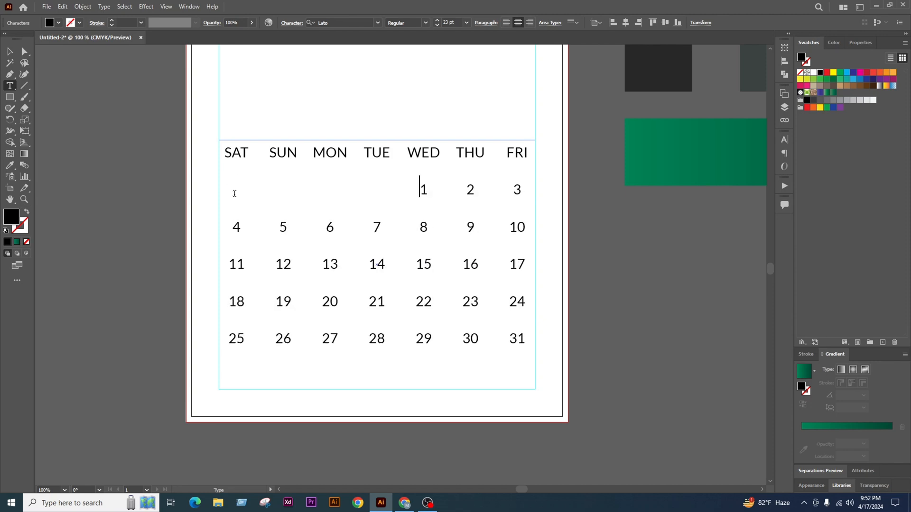
Check the weekday order and dates of January 2025 in the Windows taskbar calendar
click(870, 503)
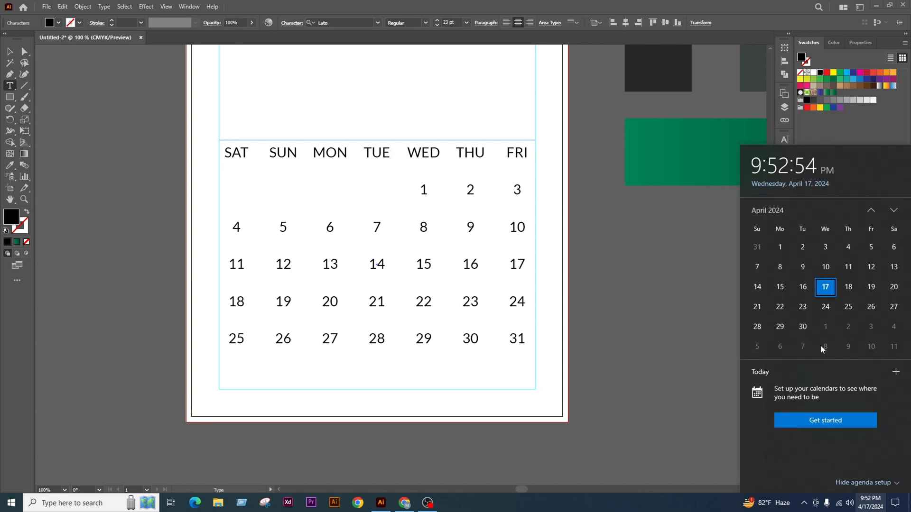
click(779, 209)
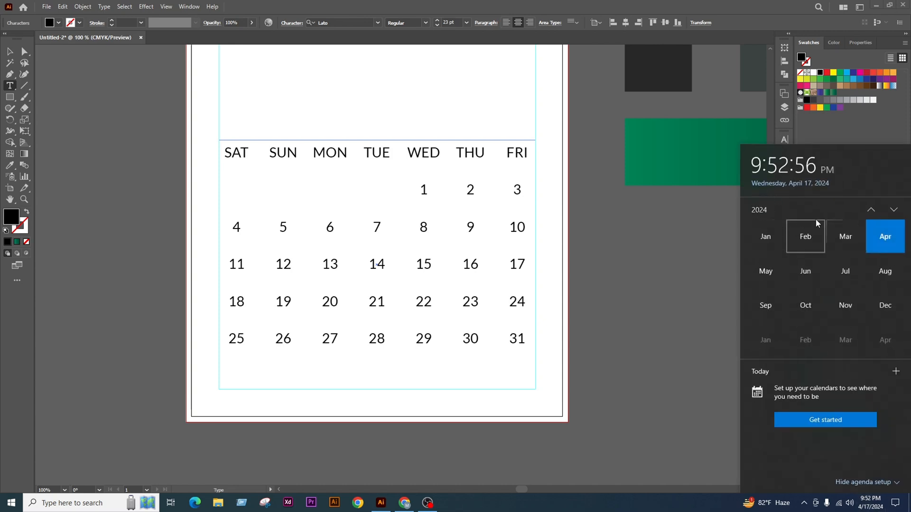
click(871, 211)
click(894, 211)
click(894, 211)
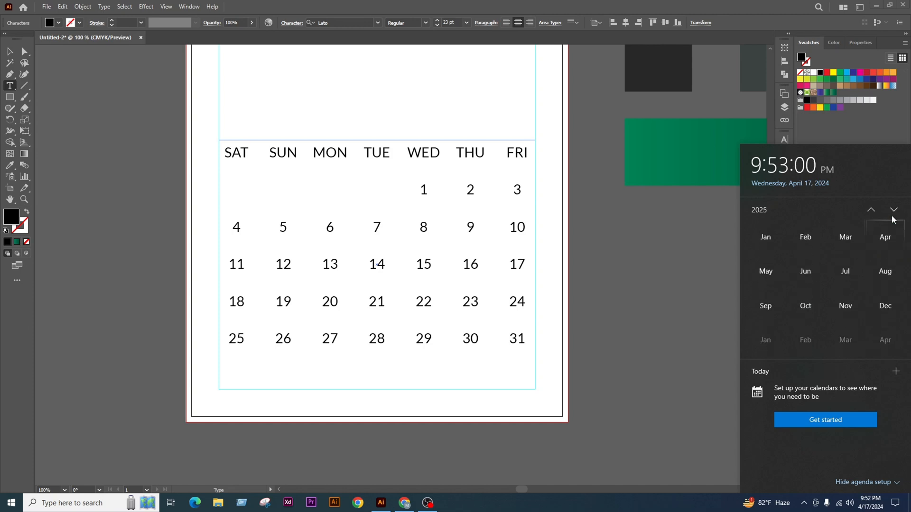
click(766, 239)
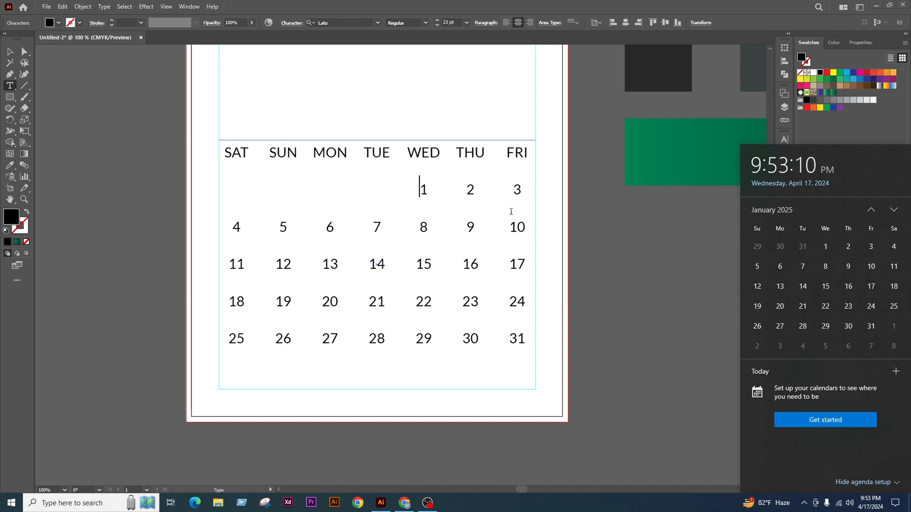
click(10, 53)
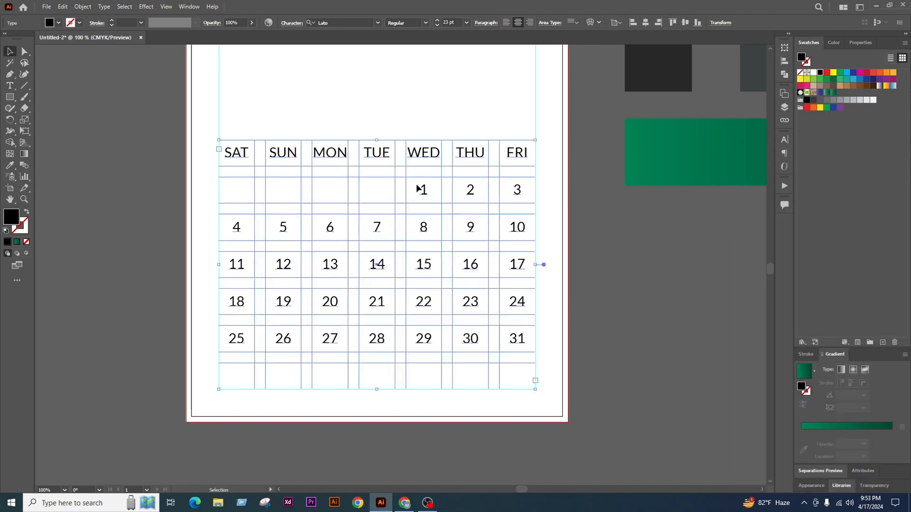
click(628, 312)
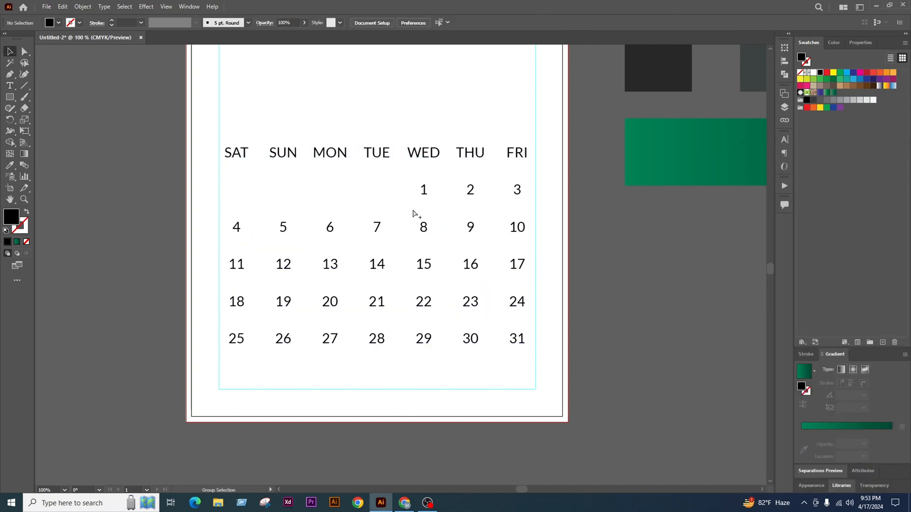
Replace the first weekday heading SAT with SUN
scroll(413, 212, down, 2)
scroll(427, 182, up, 1)
click(426, 183)
scroll(420, 187, up, 1)
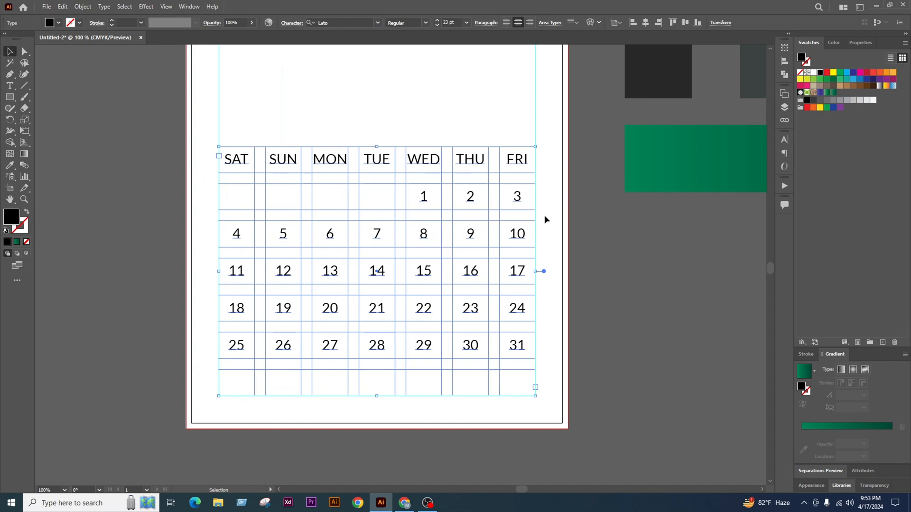
key(t)
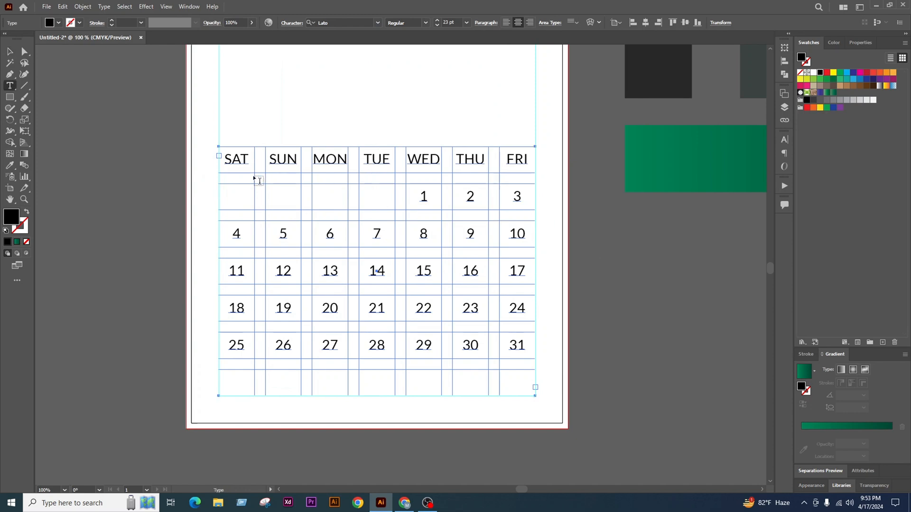
double_click(244, 160)
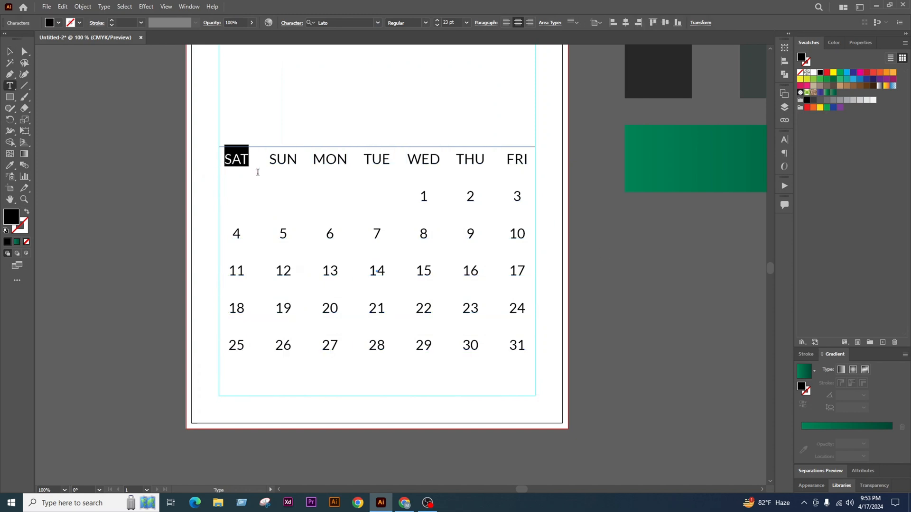
text(SUN)
key(BackSpace)
key(BackSpace)
key(BackSpace)
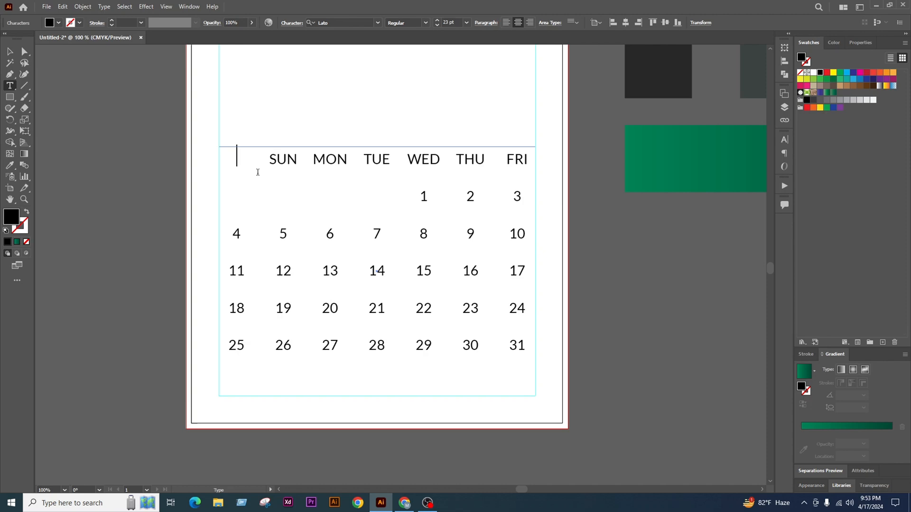
text(sun)
key(BackSpace)
key(BackSpace)
key(BackSpace)
text(SUN)
Change the second, third and fourth weekday headings to MON, TUE and WED
double_click(286, 156)
text(MON)
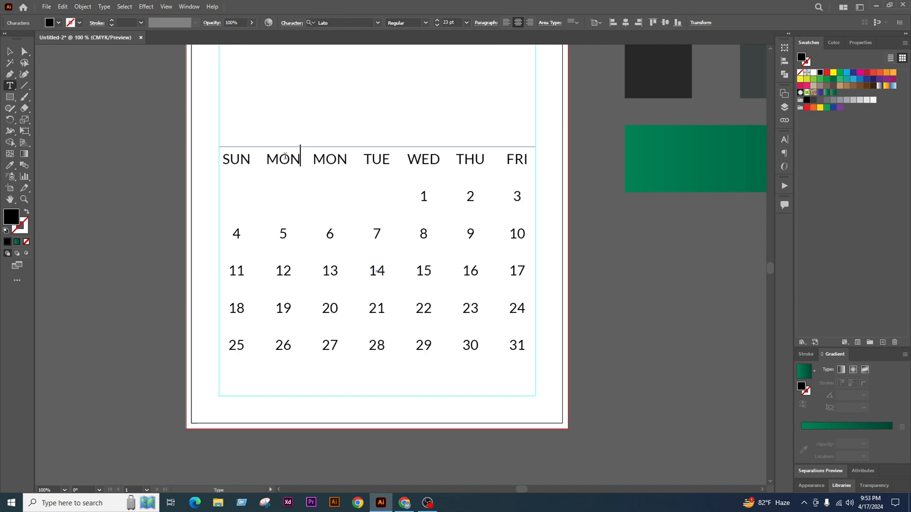
double_click(332, 159)
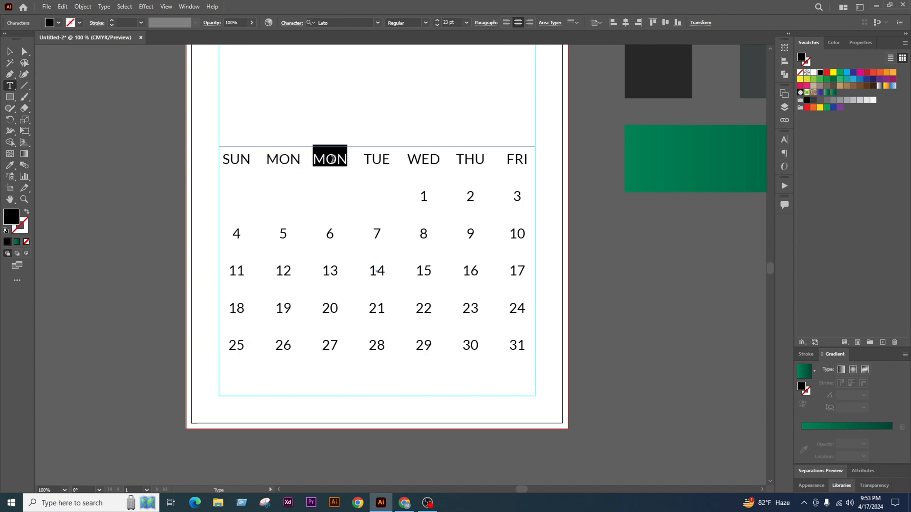
text(TUE)
double_click(381, 161)
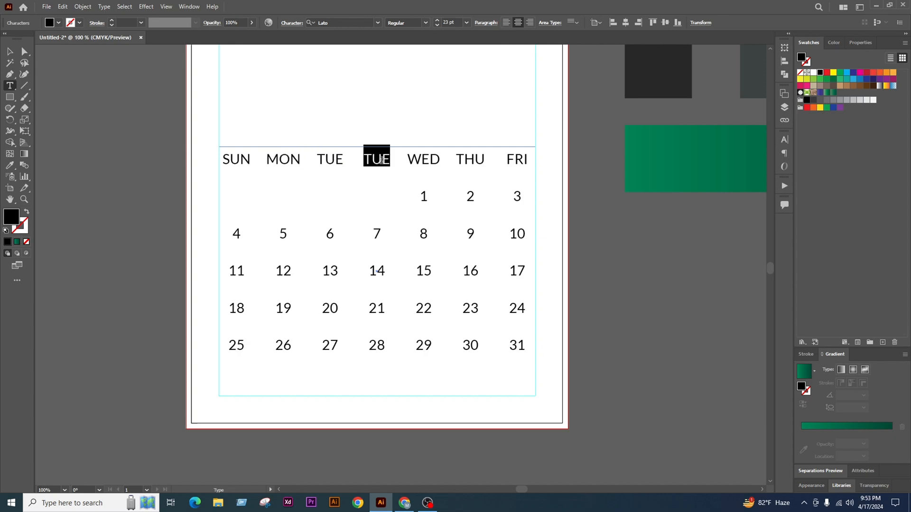
text(WED)
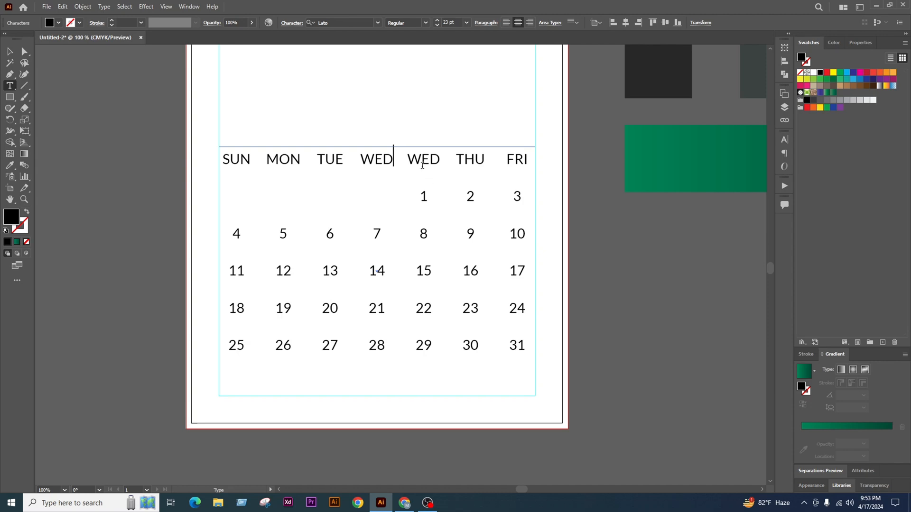
Change the fifth, sixth and seventh weekday headings to THU, FRI and SAT
double_click(423, 164)
text(THU)
double_click(467, 164)
text(FRI)
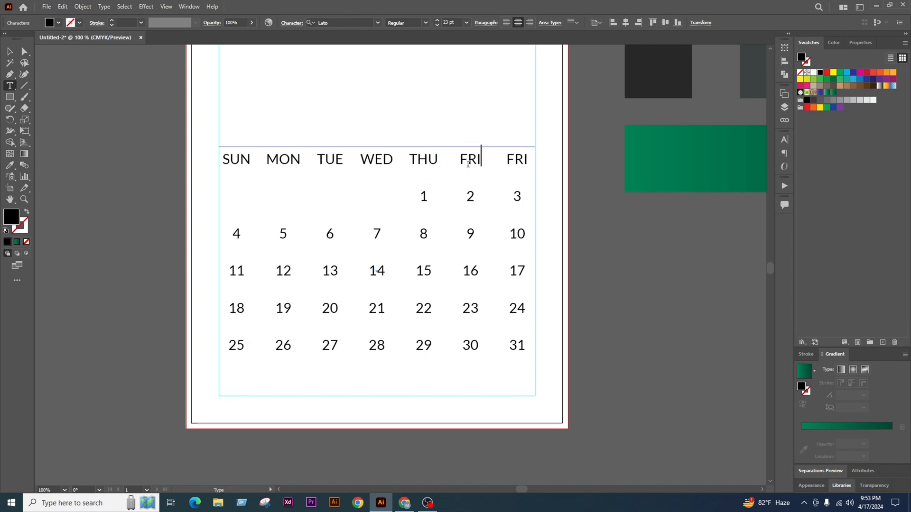
double_click(514, 164)
text(ASA)
key(BackSpace)
key(BackSpace)
key(BackSpace)
text(SAT)
Remove one empty cell before the date 1 so that it falls under WED, and finish editing the text
click(419, 197)
key(BackSpace)
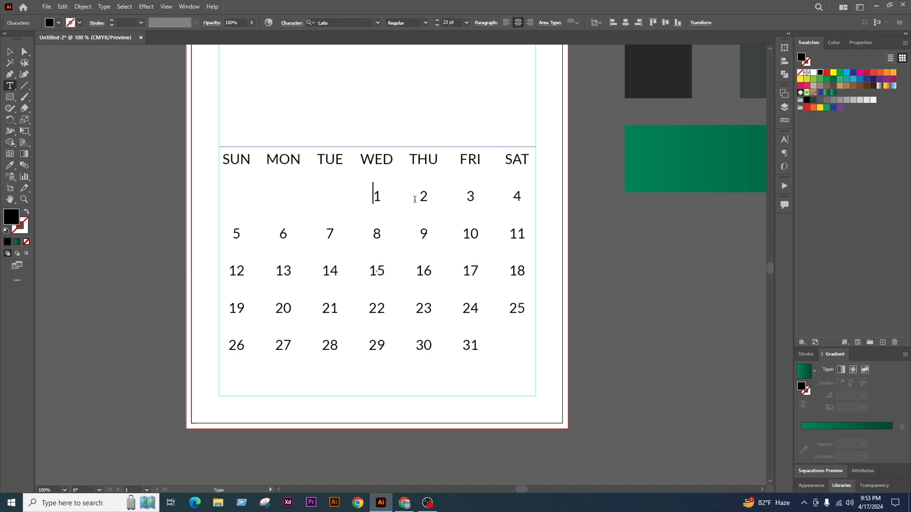
key(Escape)
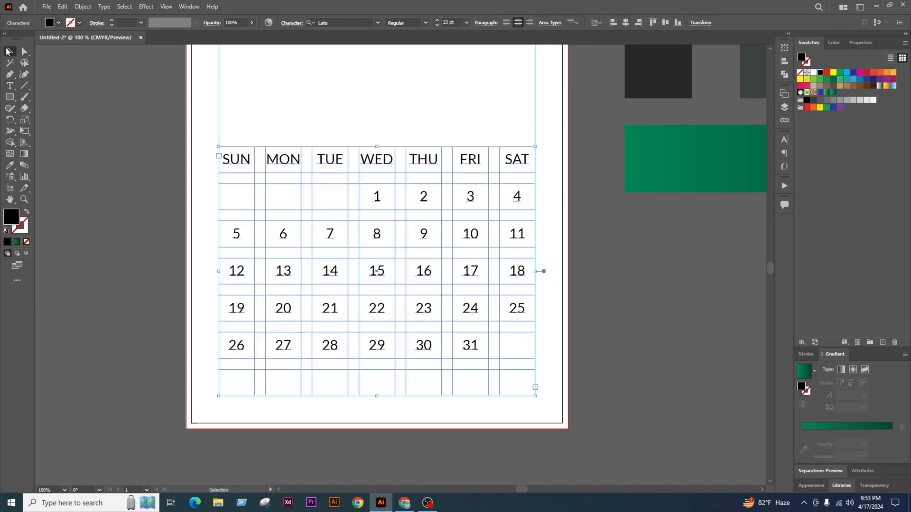
Place a duplicate of the calendar text grid on the pasteboard beside the page
scroll(421, 277, down, 2)
click(483, 277)
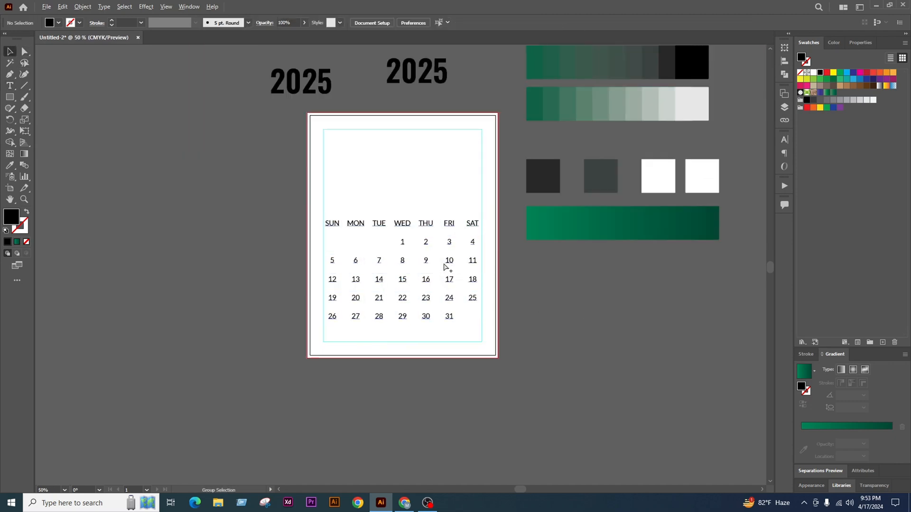
drag(431, 230, 212, 238)
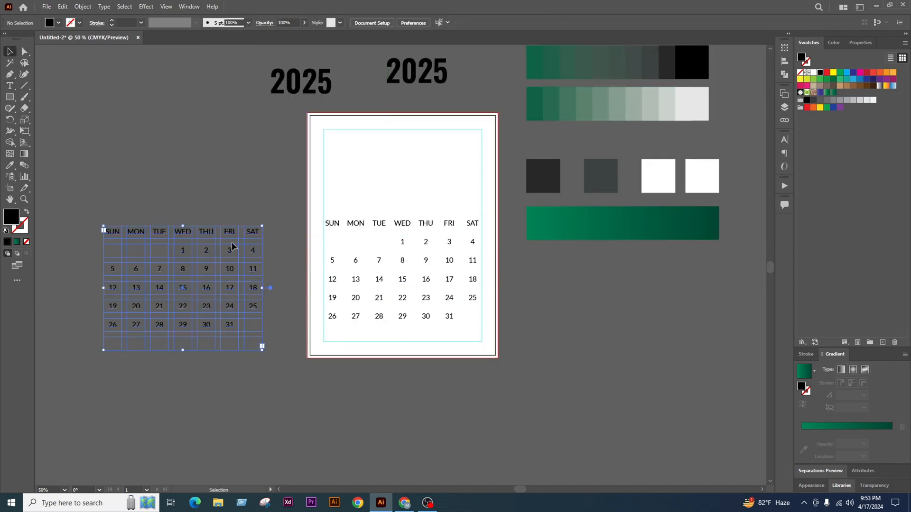
click(525, 329)
Shrink the calendar text frame on the page proportionally, keeping its upper-left corner in place
scroll(456, 334, up, 1)
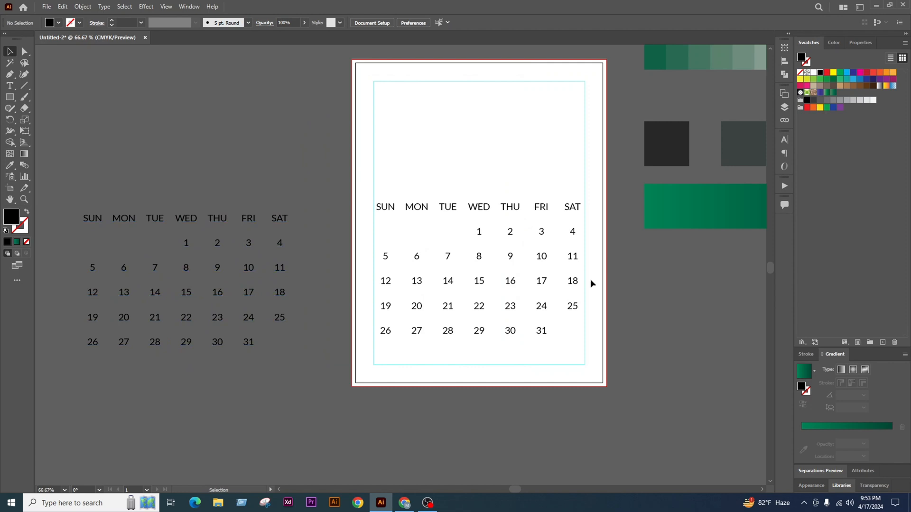
click(545, 209)
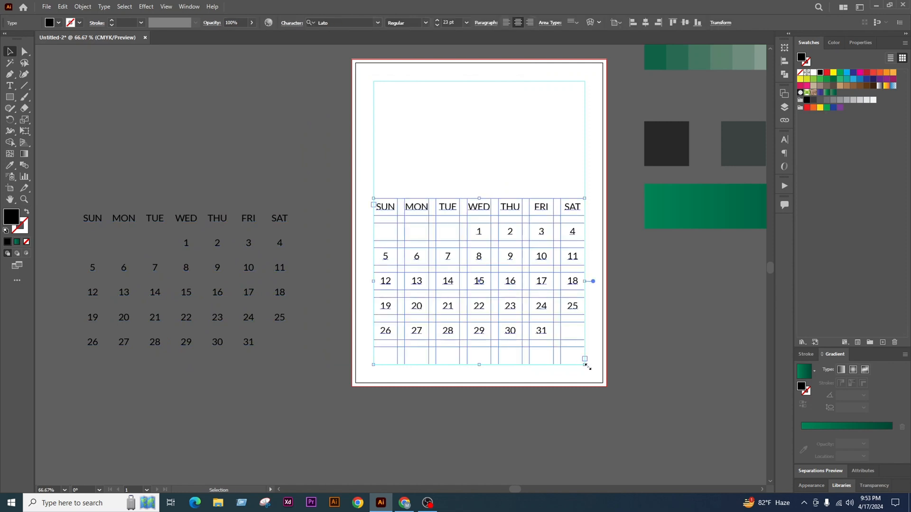
drag(587, 366, 498, 298)
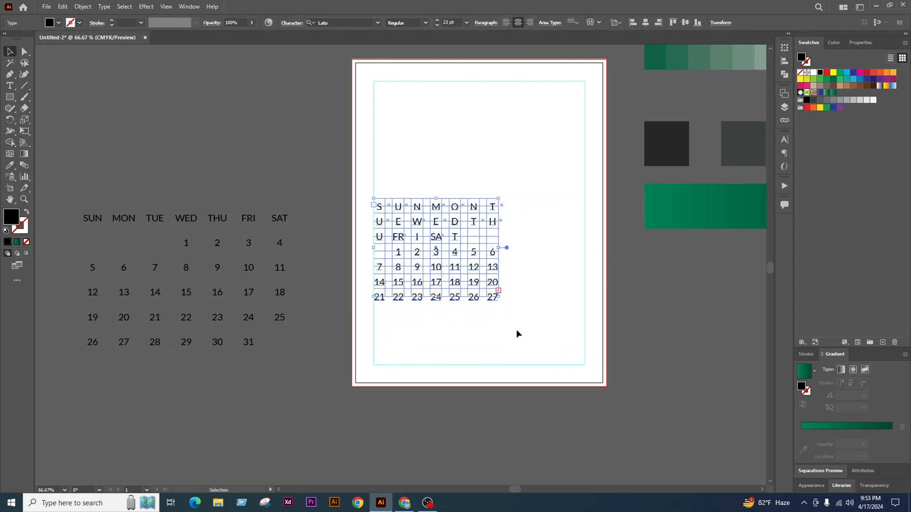
Reduce the calendar text's font size to 11 pt so each weekday and date fits its own cell
scroll(546, 301, up, 1)
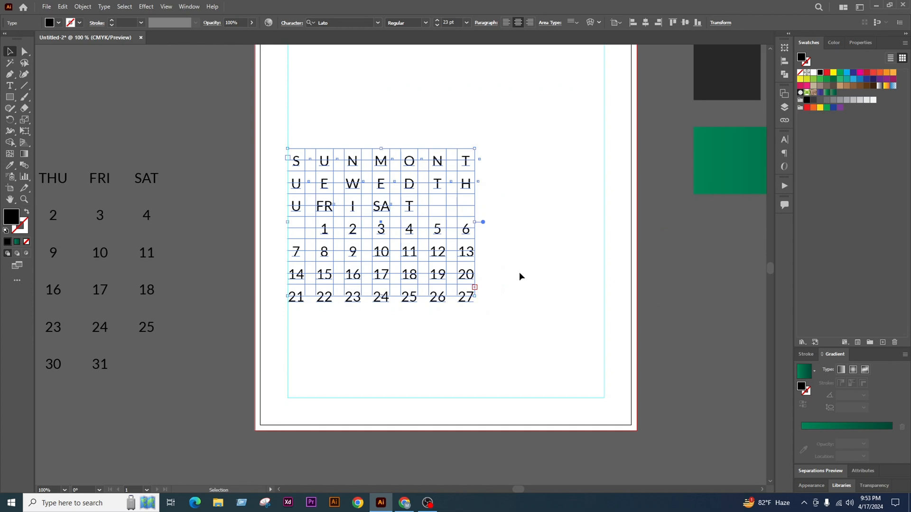
drag(437, 24, 437, 24)
click(437, 24)
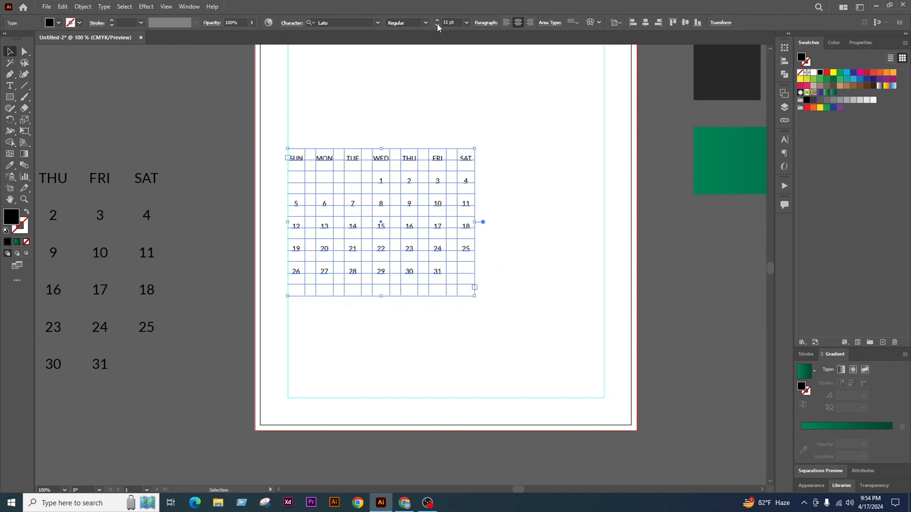
click(436, 24)
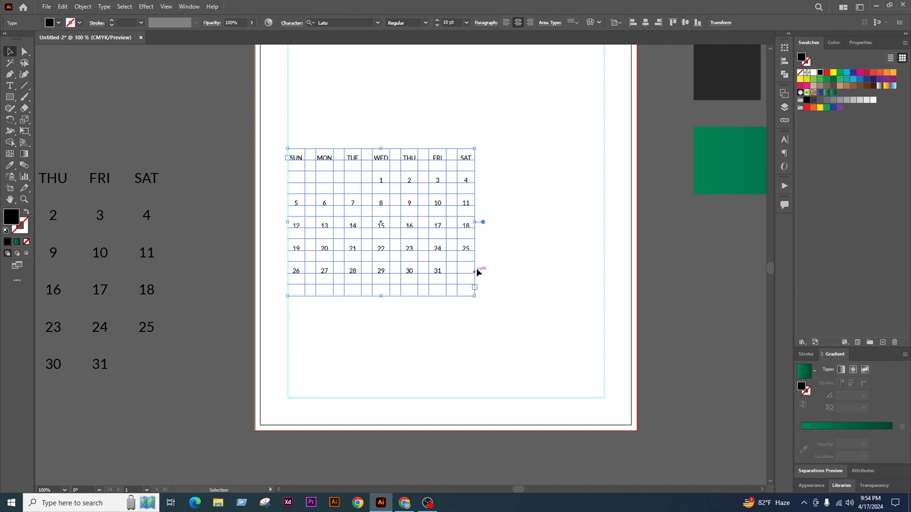
scroll(421, 243, up, 1)
click(437, 24)
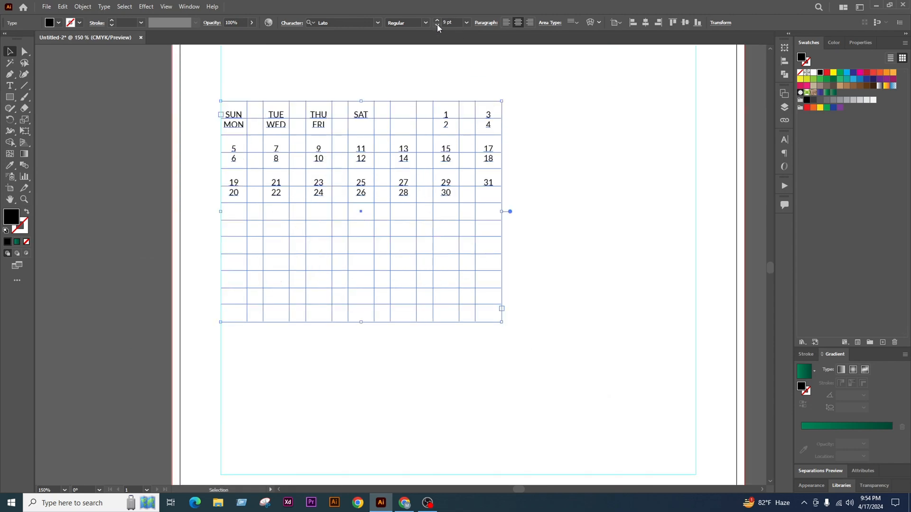
click(437, 22)
click(437, 21)
click(437, 21)
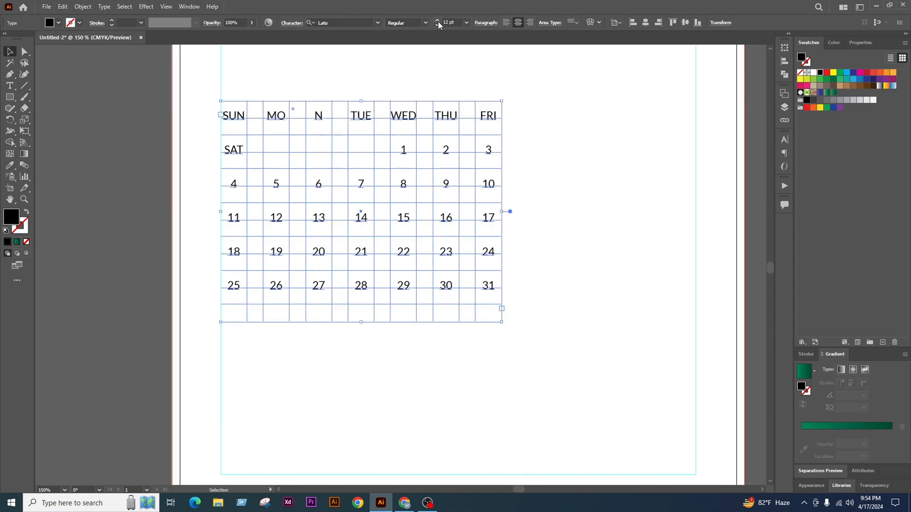
click(436, 24)
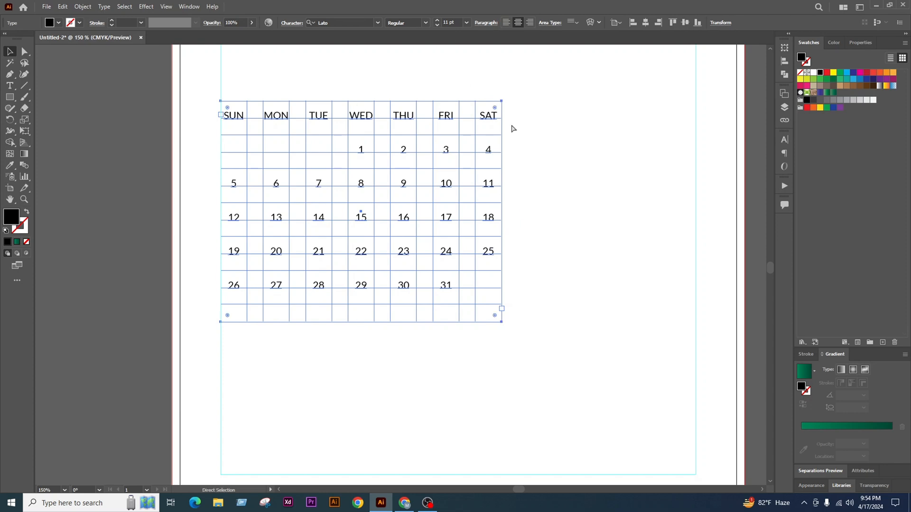
Set the baseline shift of the calendar text to -10 pt in the character settings
click(784, 139)
click(754, 177)
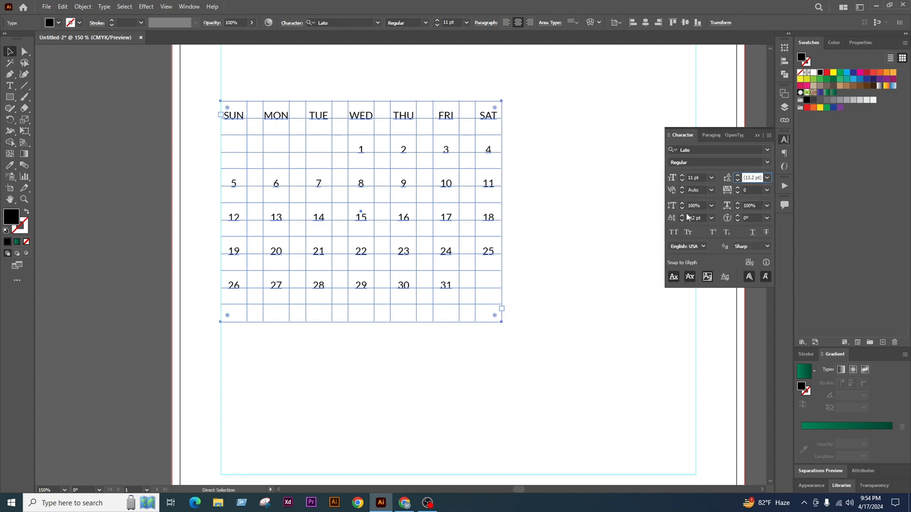
click(682, 215)
click(682, 216)
click(682, 216)
click(682, 216)
click(682, 216)
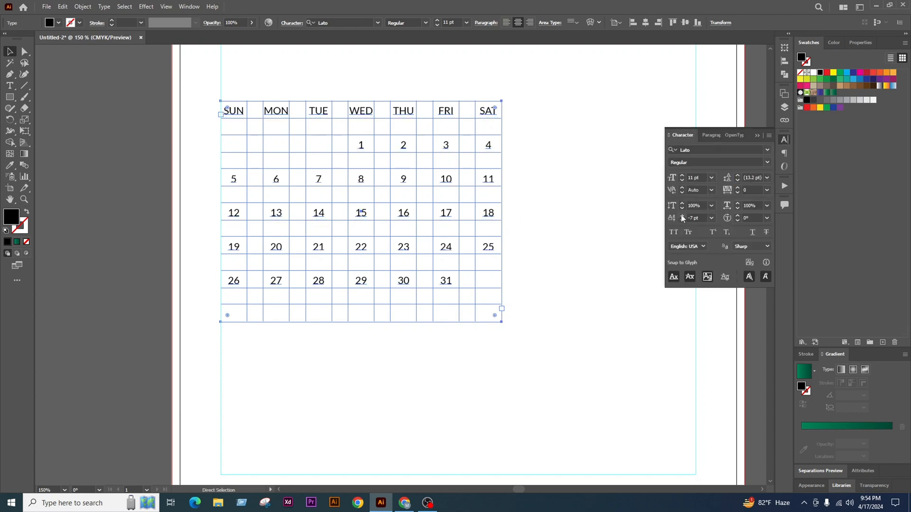
click(757, 135)
Enlarge the calendar text frame from its lower-right corner to just inside the page's margin guides
click(557, 188)
scroll(458, 187, down, 2)
scroll(455, 188, up, 1)
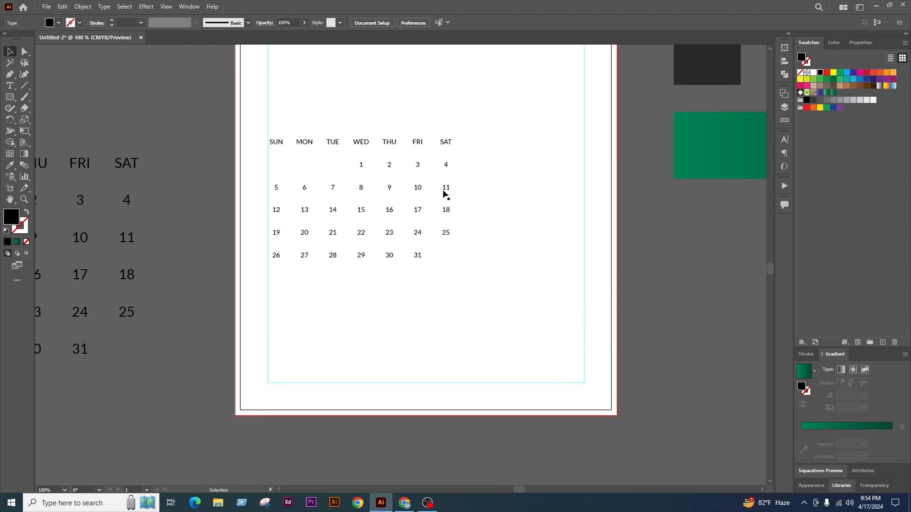
click(444, 192)
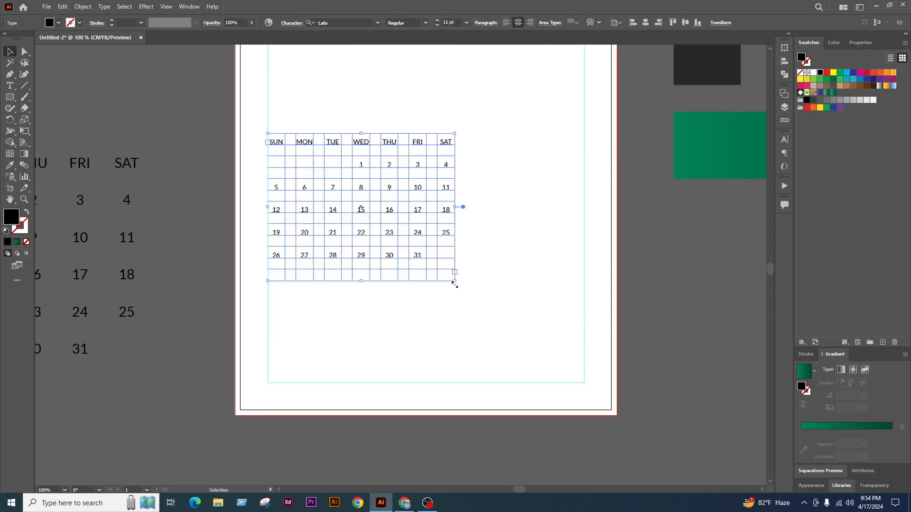
drag(454, 284, 556, 361)
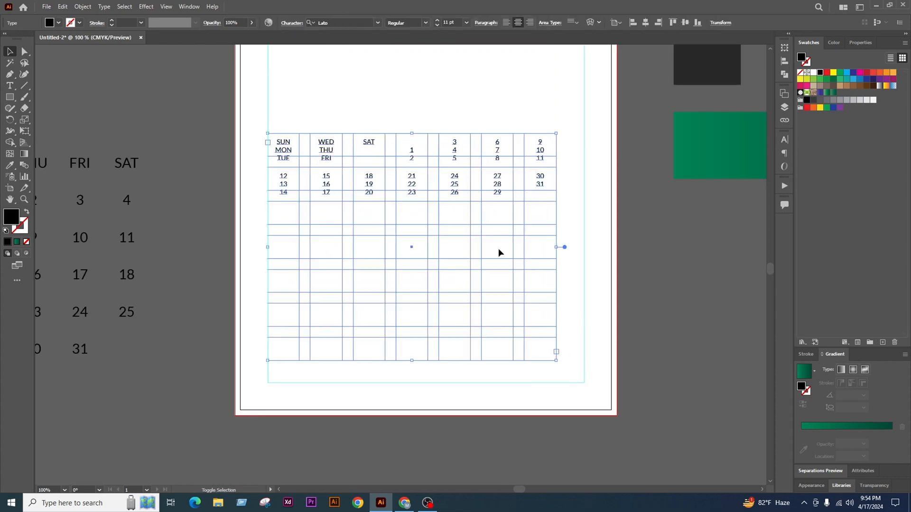
Set the calendar text's font size to 24 pt
click(454, 23)
text(24)
key(Return)
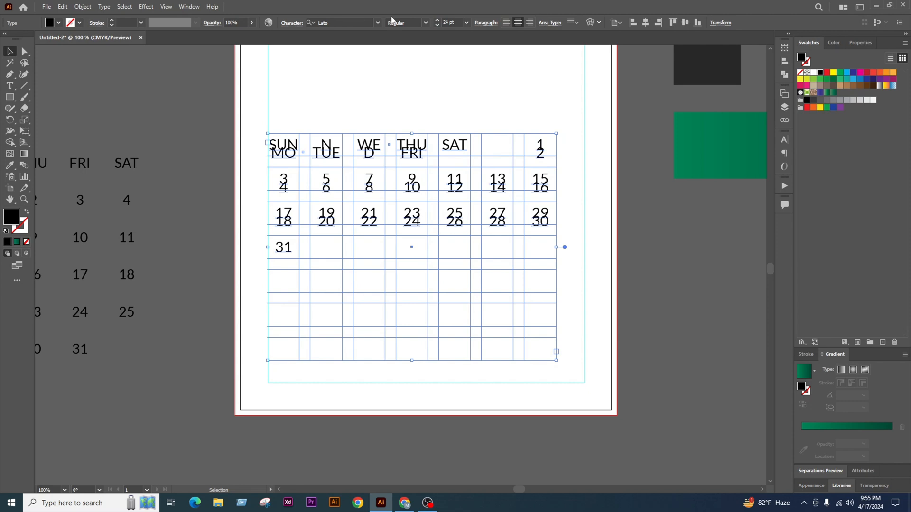
Open the character settings and adjust the calendar text's baseline shift to -13 pt
key(a)
key(ctrl+t)
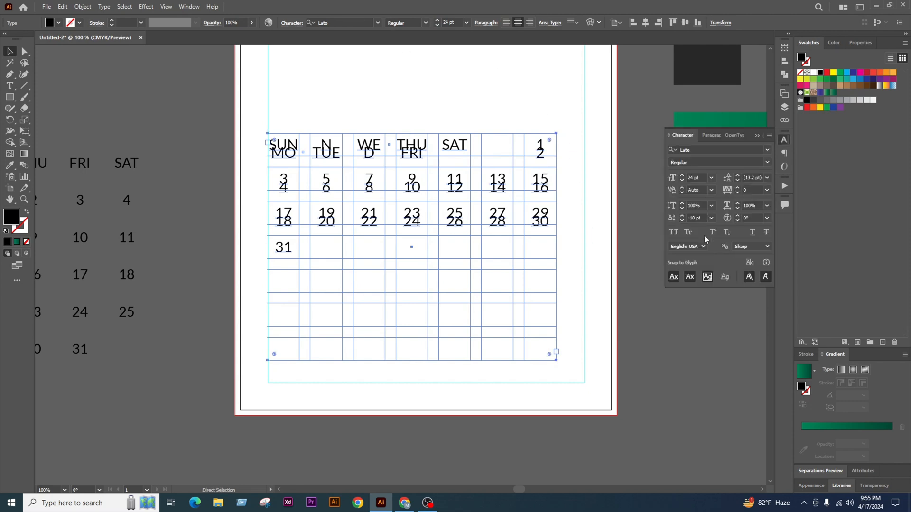
click(682, 216)
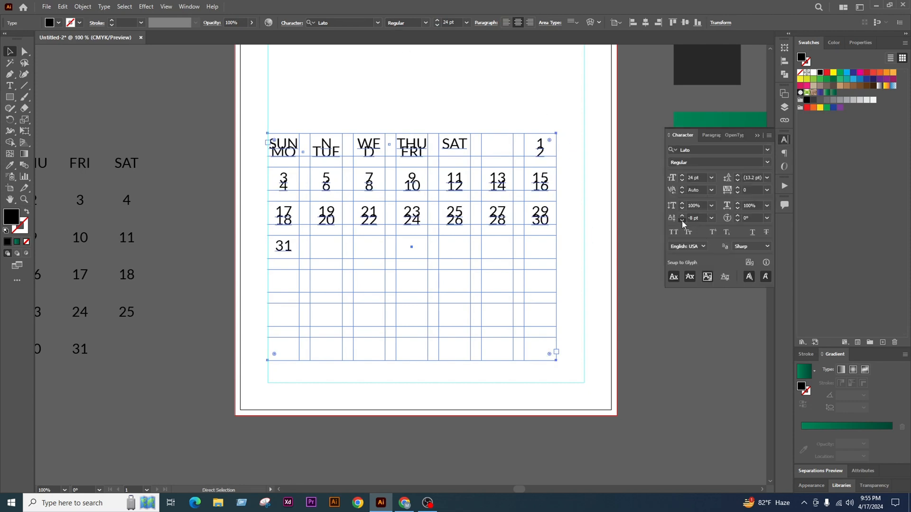
drag(682, 220, 682, 221)
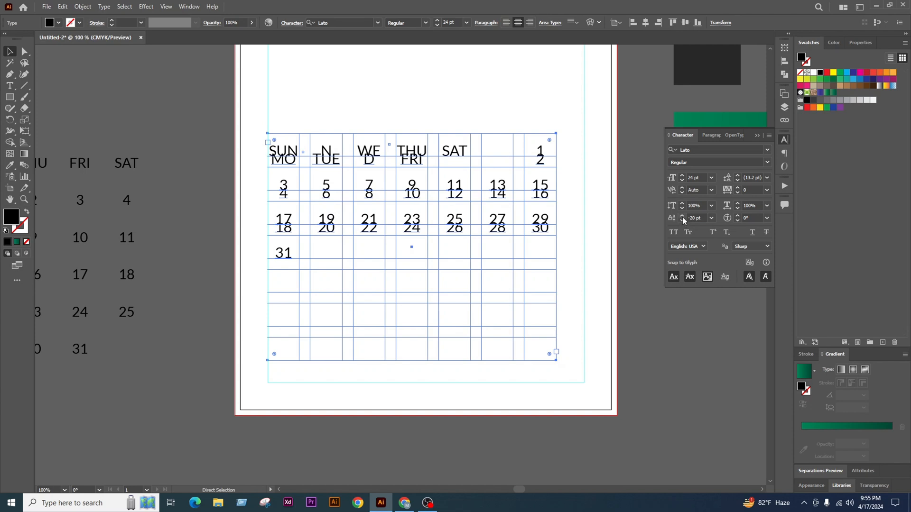
click(682, 218)
click(682, 217)
click(682, 217)
click(682, 217)
click(682, 218)
click(682, 218)
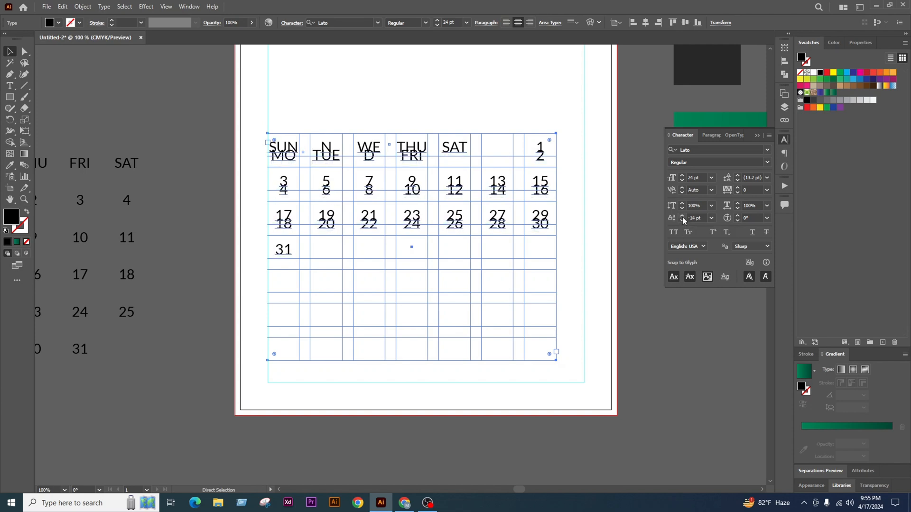
click(682, 218)
Set the calendar text's leading to 1.5 times 24 pt, giving 36 pt
drag(738, 178, 739, 179)
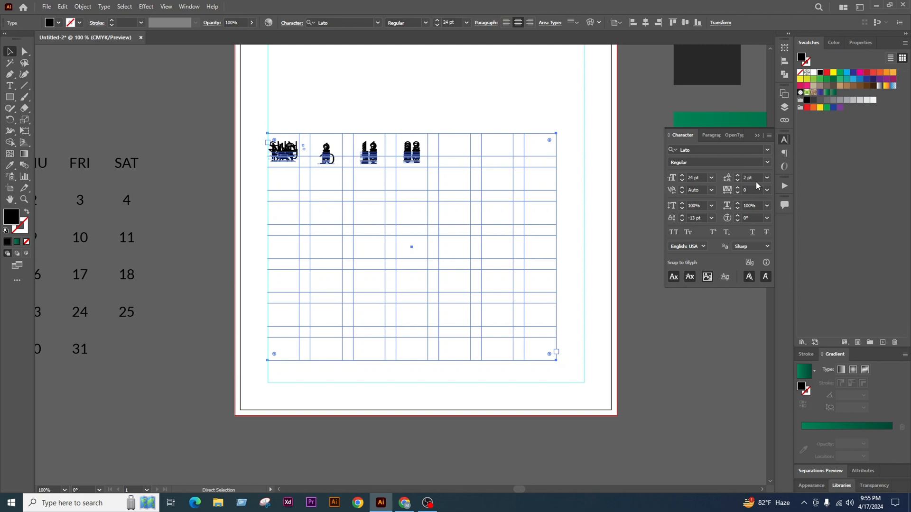
click(752, 178)
text(24*1.5)
key(Return)
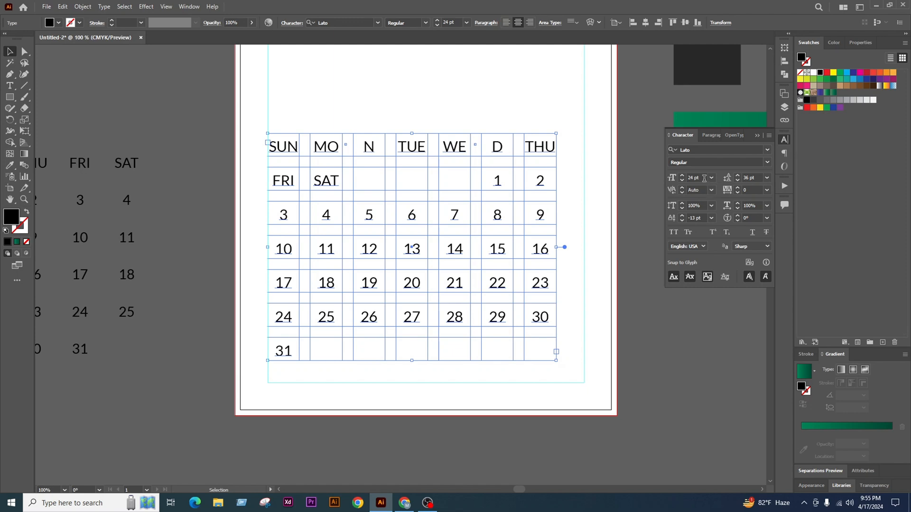
Reduce the calendar text's font size to 21 pt so each weekday fits one cell, then close the character settings
click(683, 181)
click(684, 181)
click(684, 181)
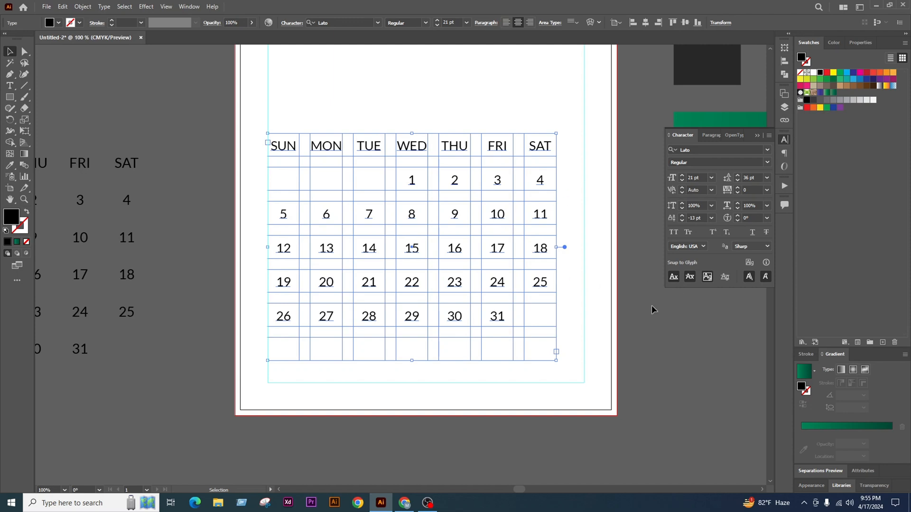
click(758, 136)
scroll(468, 271, down, 1)
click(586, 269)
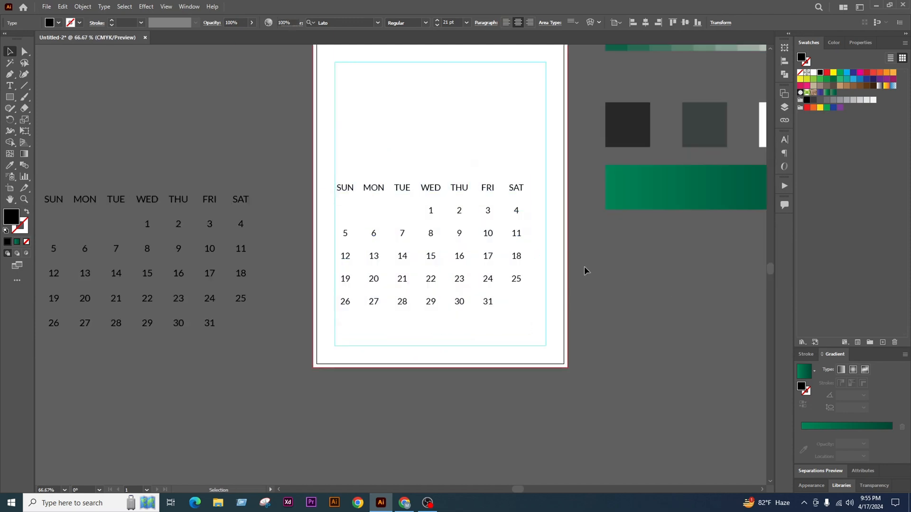
Center the calendar text frame between the side margin guides and lower it to the bottom margin guide
click(516, 190)
scroll(467, 209, up, 1)
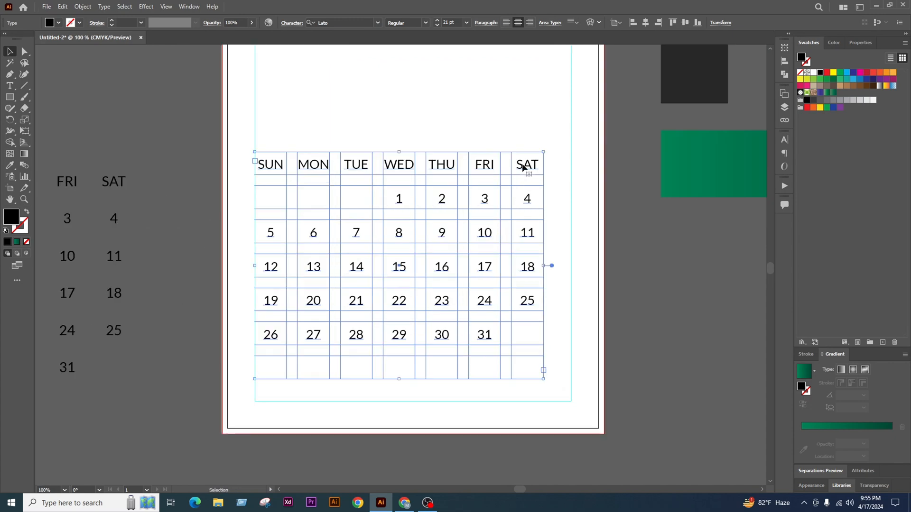
click(636, 291)
scroll(425, 279, down, 2)
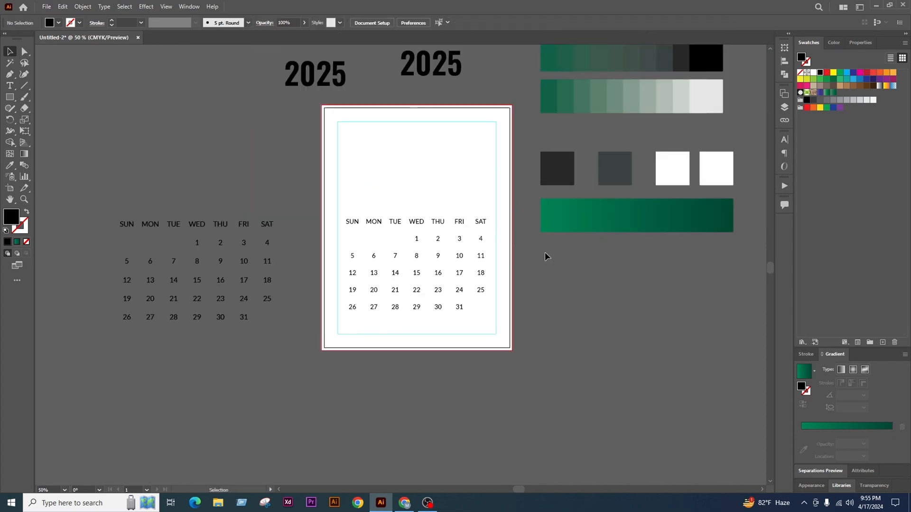
drag(600, 270, 579, 285)
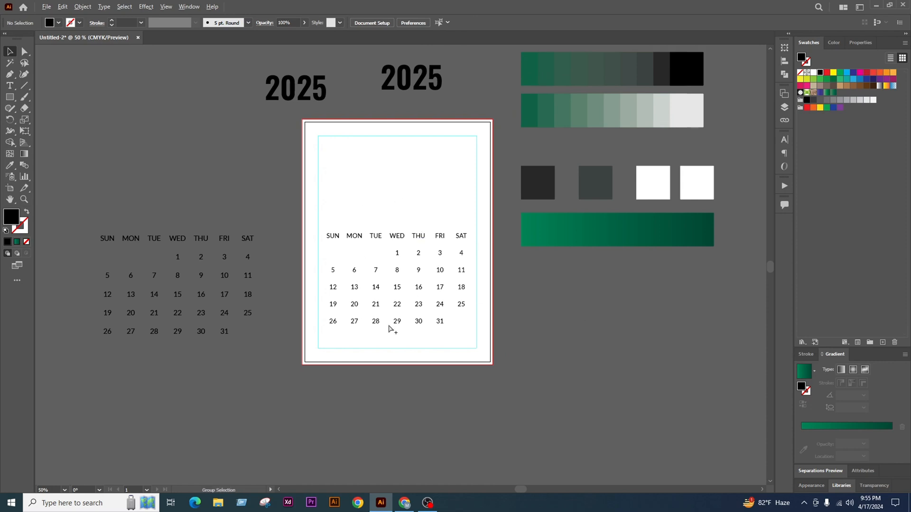
scroll(391, 329, up, 1)
drag(455, 211, 435, 217)
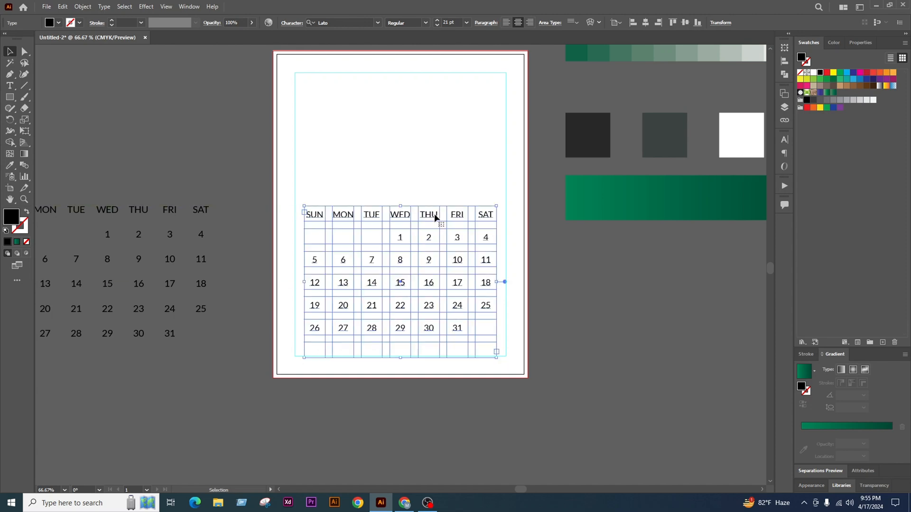
click(579, 338)
drag(580, 311, 589, 311)
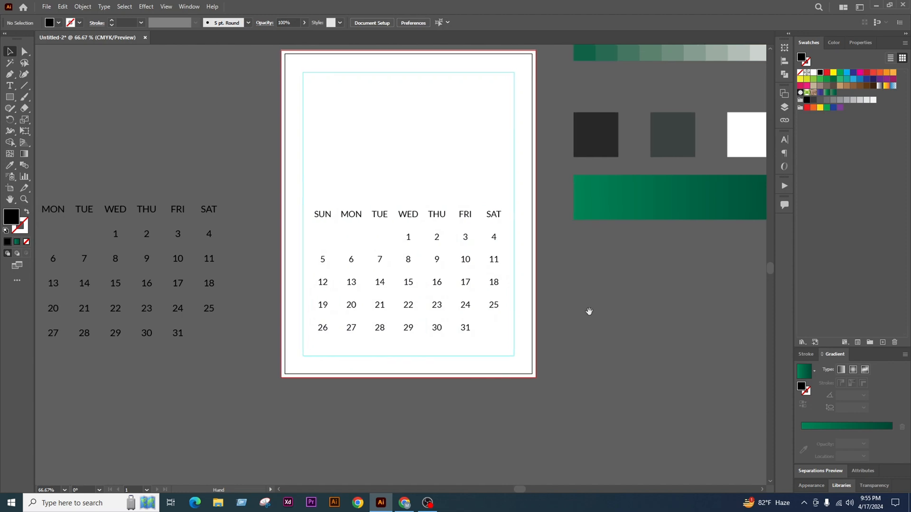
scroll(595, 304, up, 1)
drag(652, 230, 362, 144)
scroll(458, 185, up, 1)
key(ctrl+z)
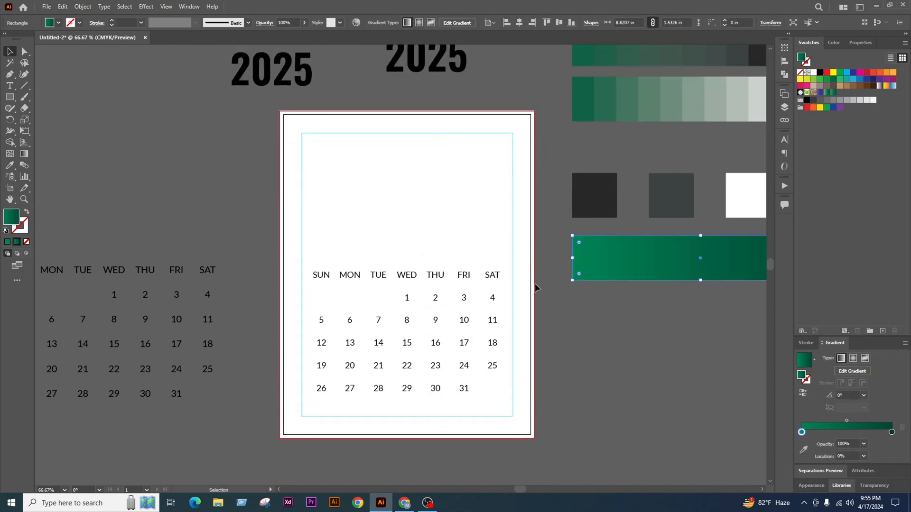
key(ctrl+minus)
click(630, 365)
Switch to the browser and compare the layouts of the already opened Freepik calendar templates
click(406, 503)
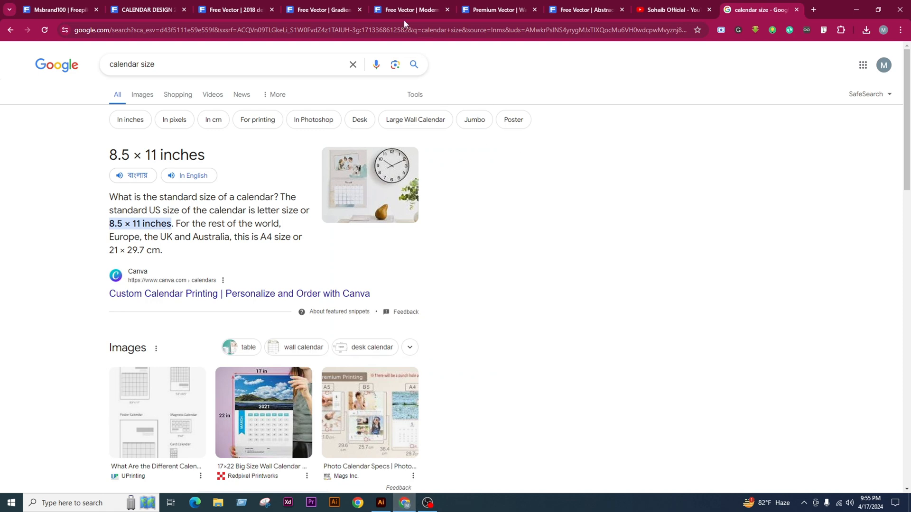
click(341, 5)
click(423, 4)
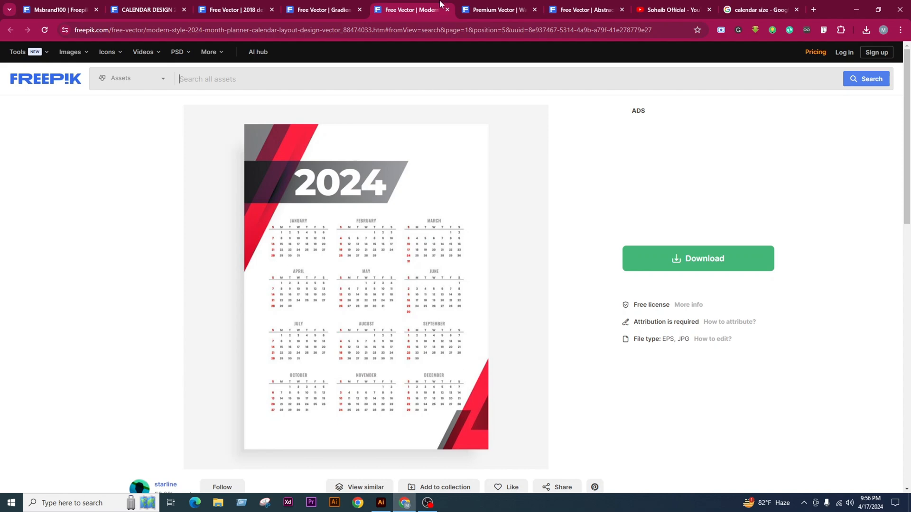
click(490, 5)
click(316, 5)
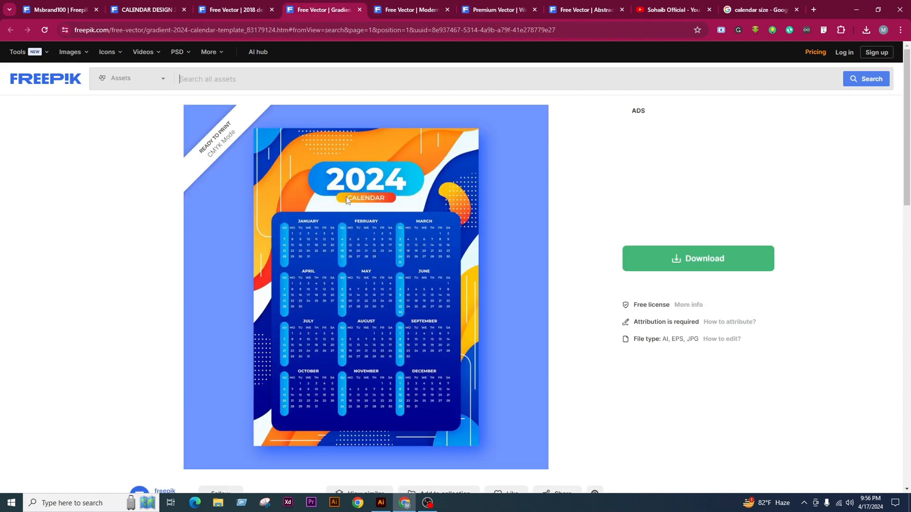
click(223, 10)
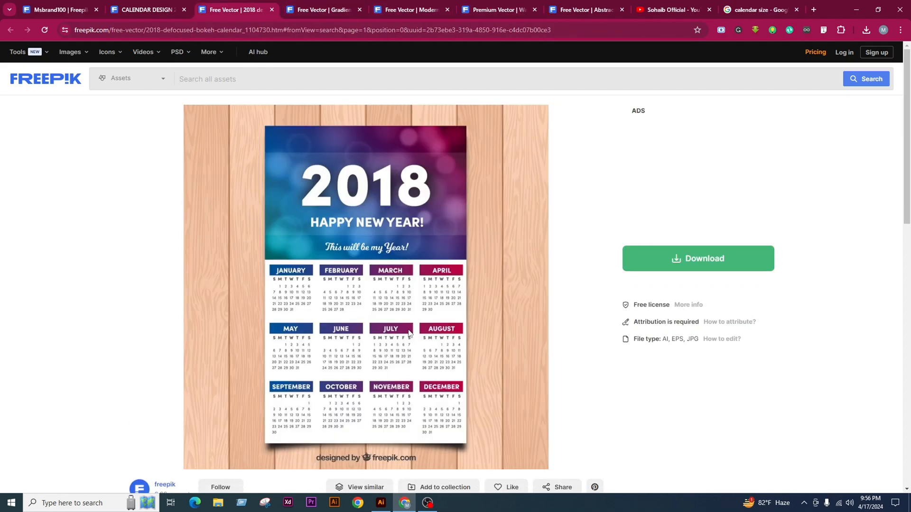
Browse the Freepik results for CALENDAR DESIGN 2024 for header and layout ideas
click(175, 9)
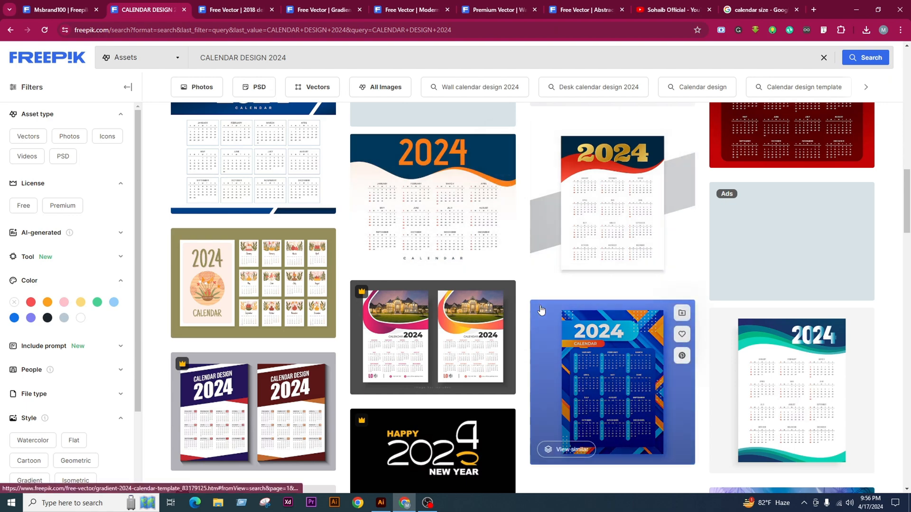
scroll(538, 313, down, 3)
scroll(451, 327, down, 4)
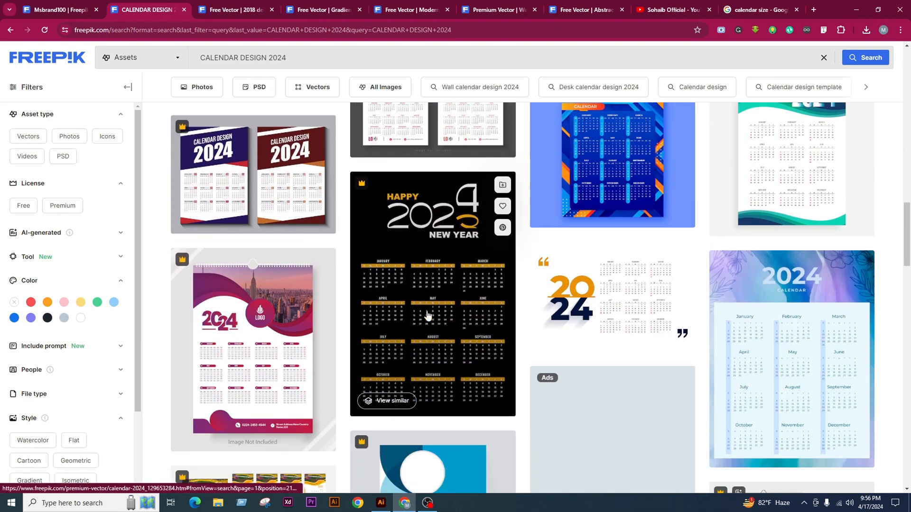
scroll(453, 339, down, 2)
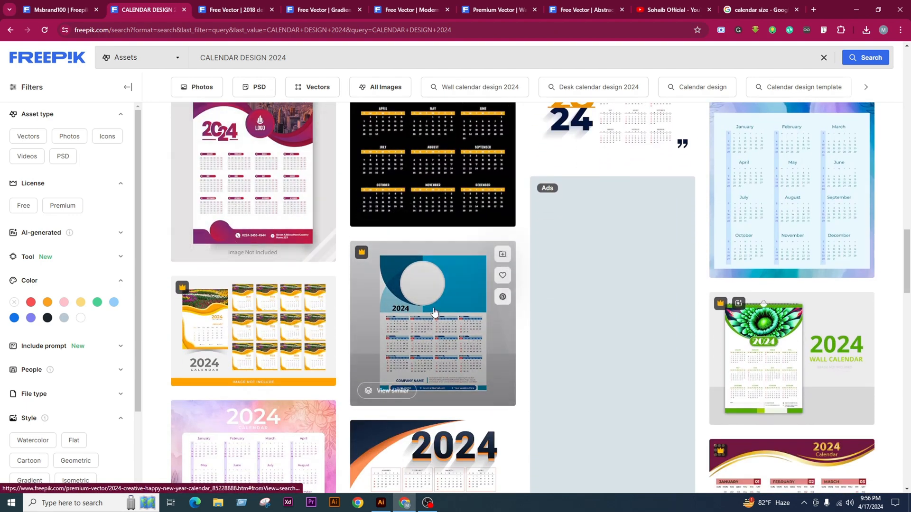
scroll(450, 331, down, 3)
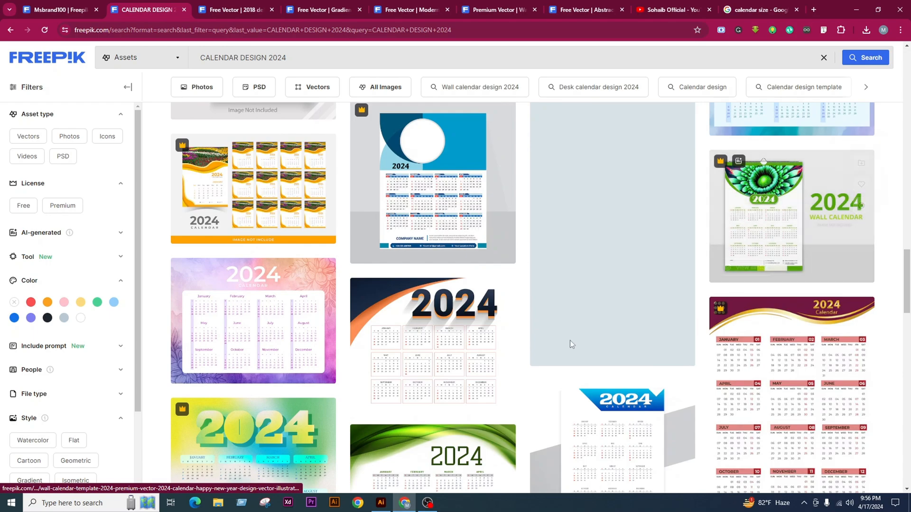
scroll(560, 339, down, 3)
scroll(550, 332, up, 1)
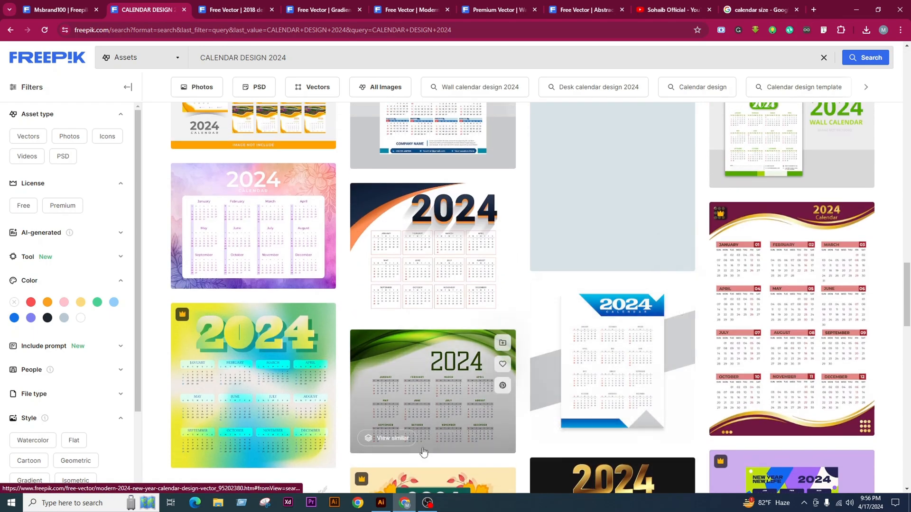
scroll(550, 332, down, 4)
Switch back to Illustrator and draw a green gradient square overlapping the page's upper-right corner with the Rectangle tool
click(381, 503)
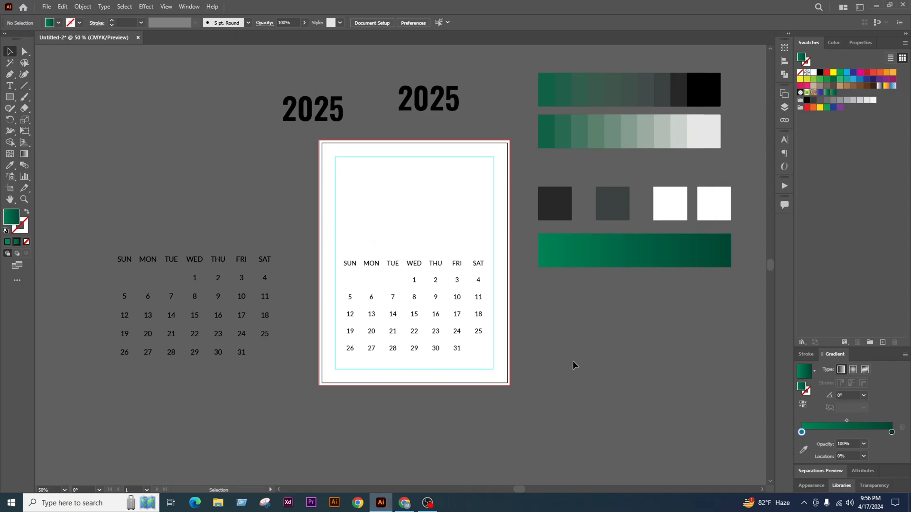
scroll(433, 258, up, 1)
scroll(421, 220, up, 3)
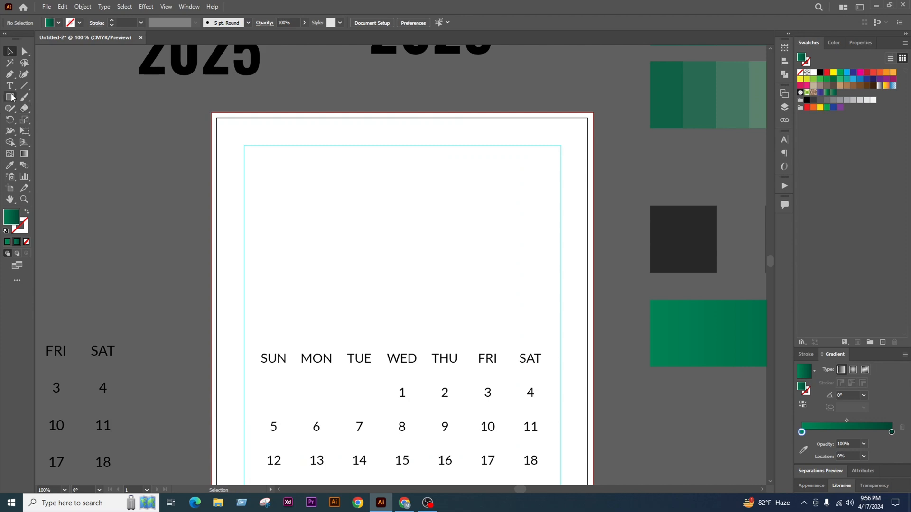
click(11, 97)
drag(603, 95, 406, 291)
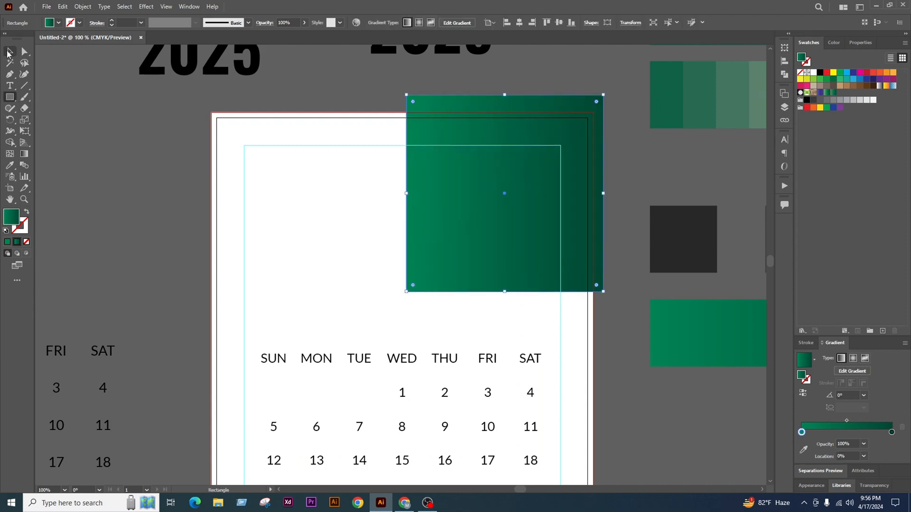
Enlarge the green gradient square from its center to about 5.4 in per side
click(9, 52)
drag(604, 293, 622, 312)
click(662, 353)
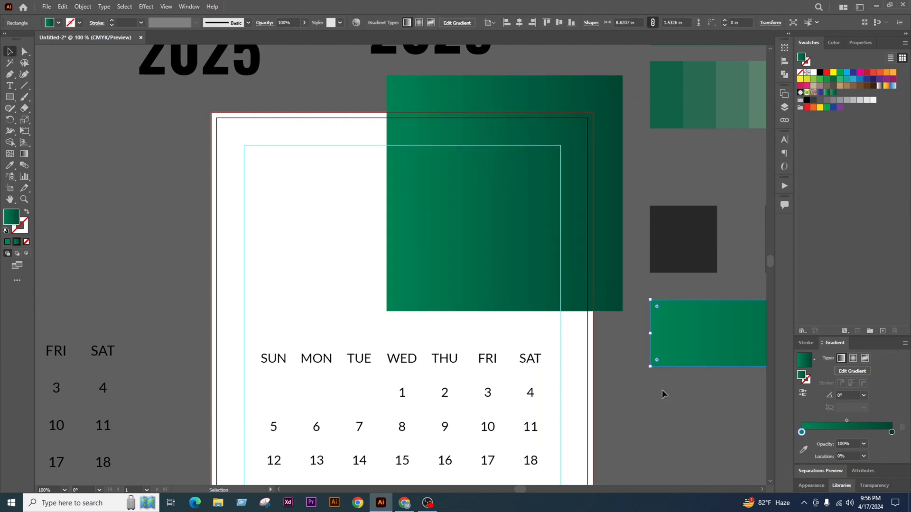
drag(662, 394, 599, 400)
scroll(522, 294, down, 1)
click(625, 411)
scroll(465, 231, down, 2)
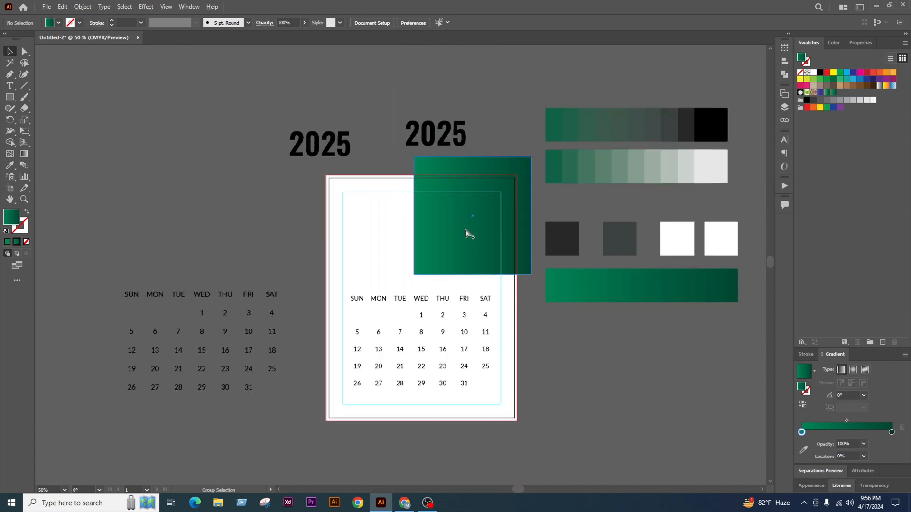
Enlarge the green square to about 6.8 in per side and move it up so it clears the weekday row
scroll(476, 237, up, 2)
click(487, 247)
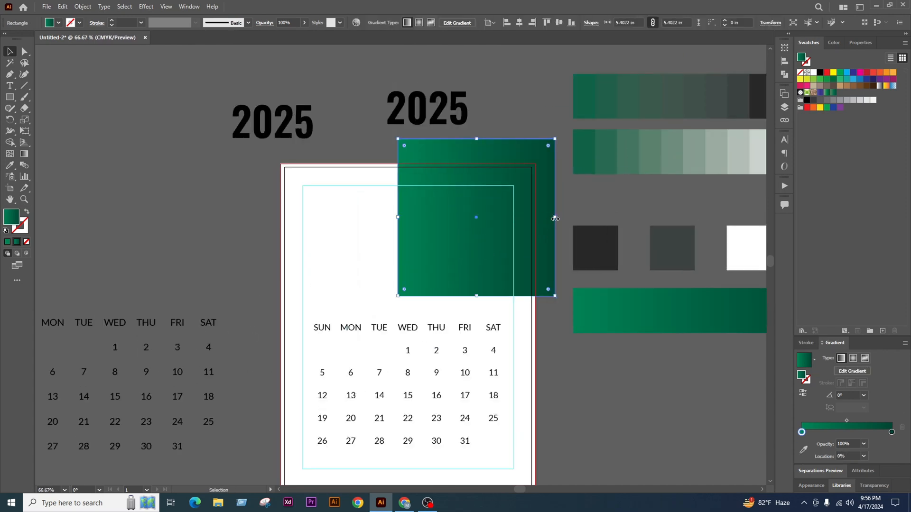
drag(555, 218, 596, 218)
drag(511, 245, 516, 234)
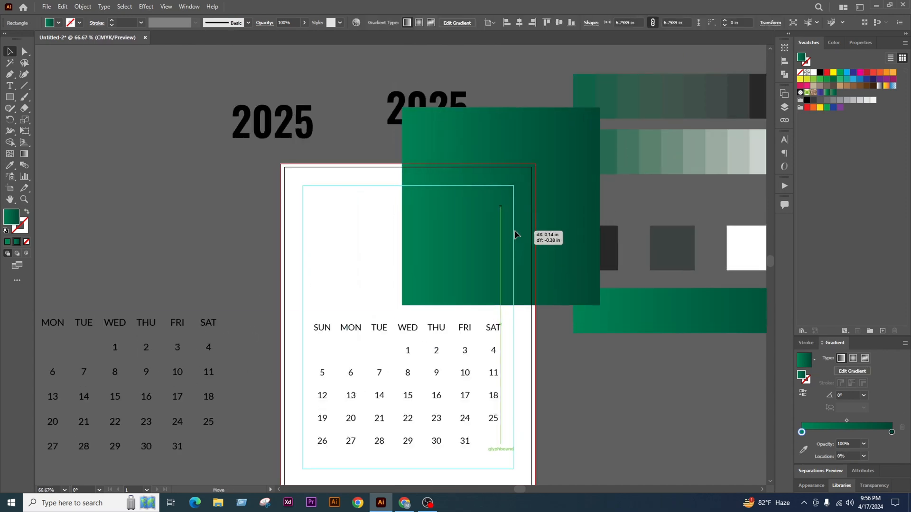
click(610, 403)
drag(610, 403, 605, 400)
scroll(443, 249, down, 1)
scroll(445, 202, up, 1)
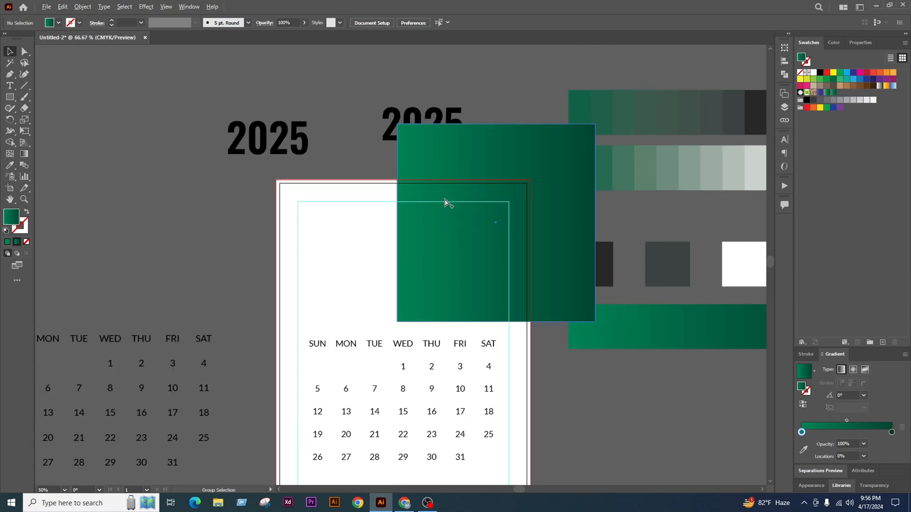
Stretch the green square's left side past the page's left edge to make a rectangle about 13.8 in wide
click(437, 218)
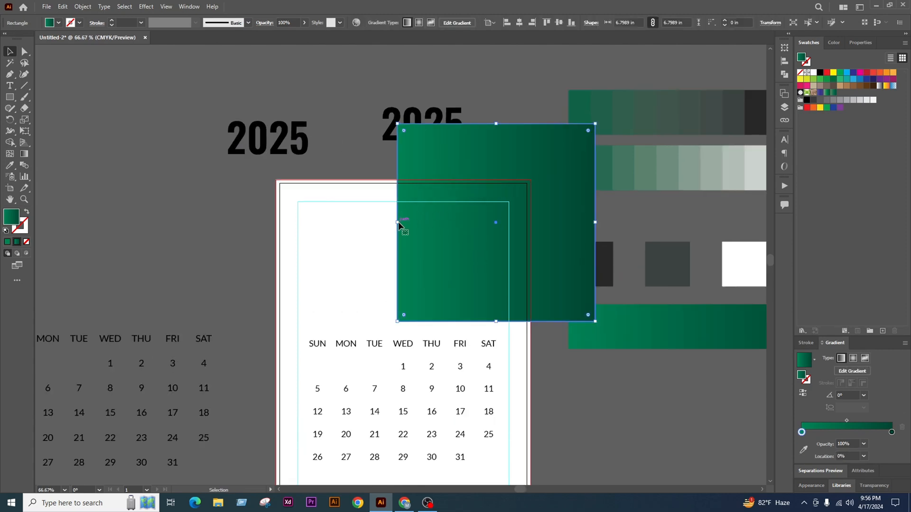
drag(398, 222, 193, 223)
scroll(490, 248, down, 1)
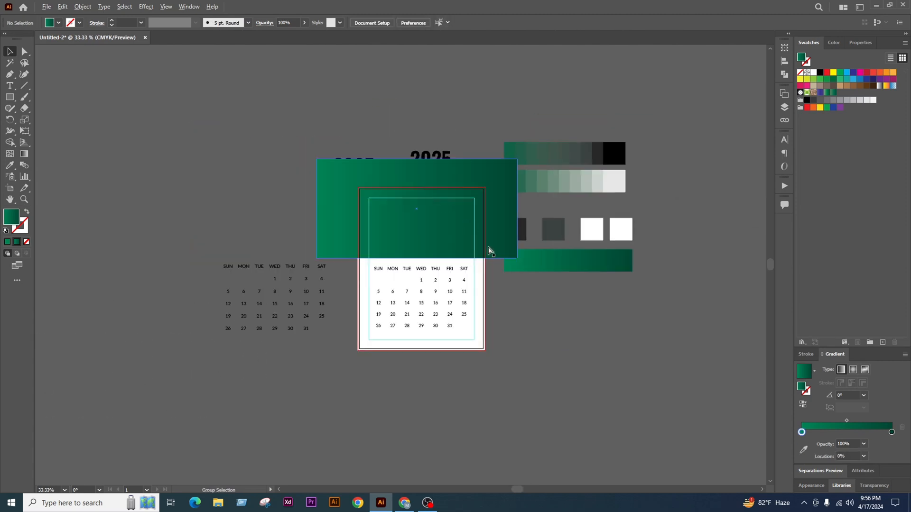
scroll(479, 246, up, 1)
scroll(470, 232, down, 1)
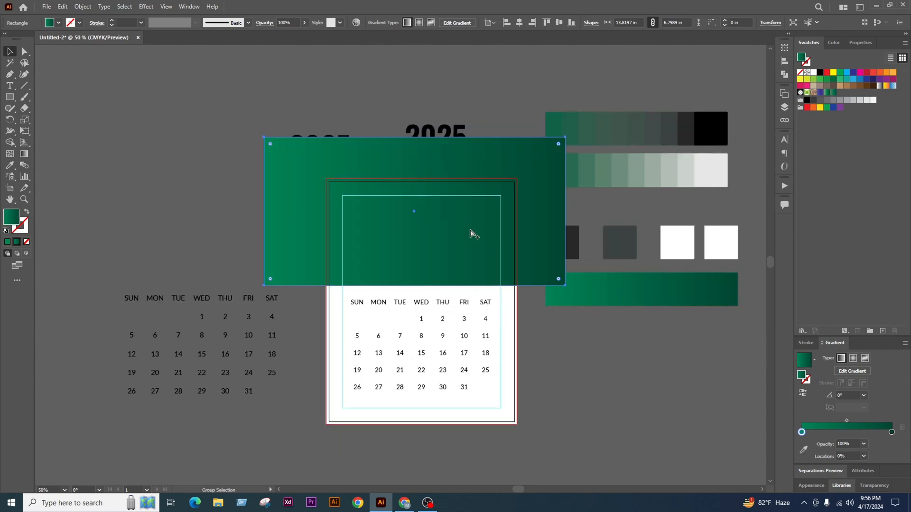
Move the green rectangle off the page and try to draw a wavy Pencil curve across the page above the weekday row
scroll(448, 237, up, 1)
scroll(470, 246, down, 1)
drag(476, 249, 208, 107)
click(368, 127)
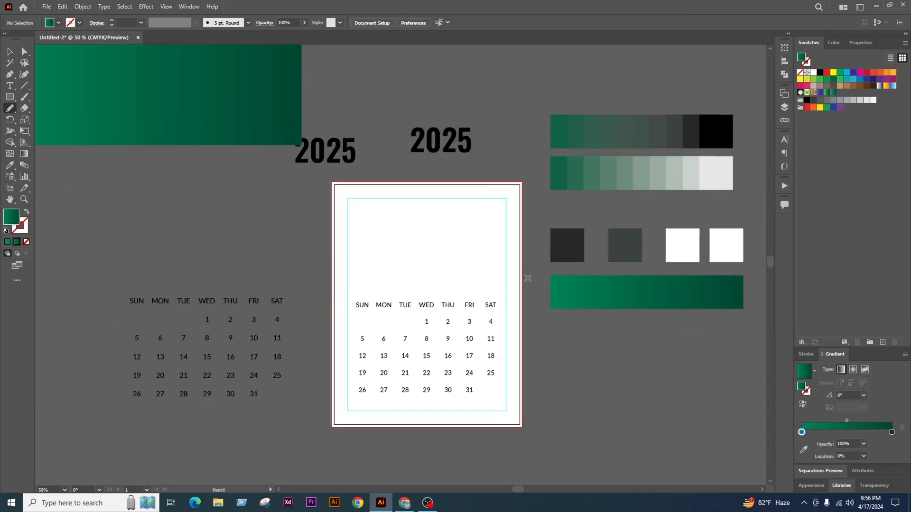
drag(305, 250, 213, 234)
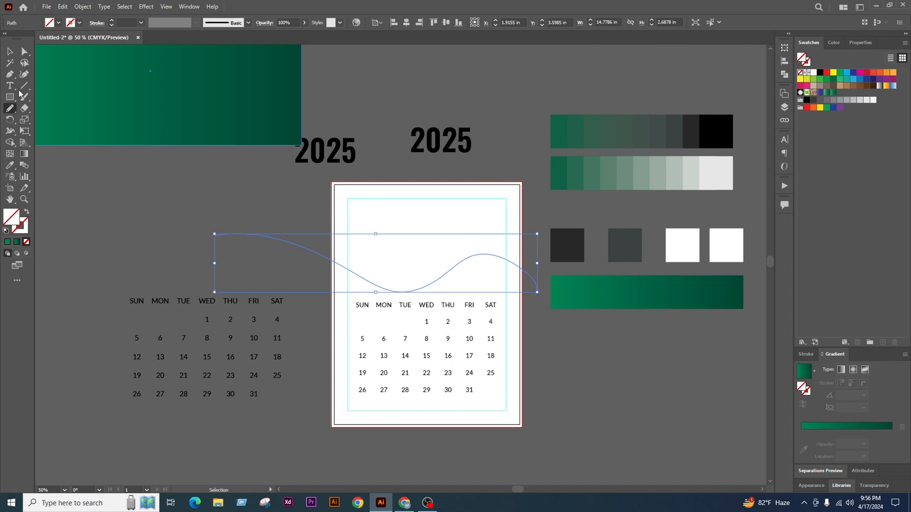
key(ctrl+z)
Check and accept the Pencil tool options and try another wavy curve across the page above the weekday row
double_click(11, 109)
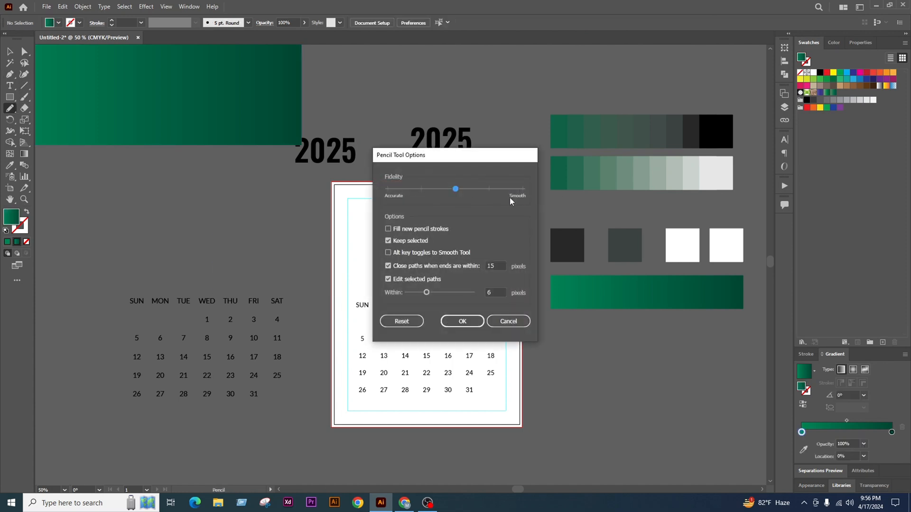
click(462, 324)
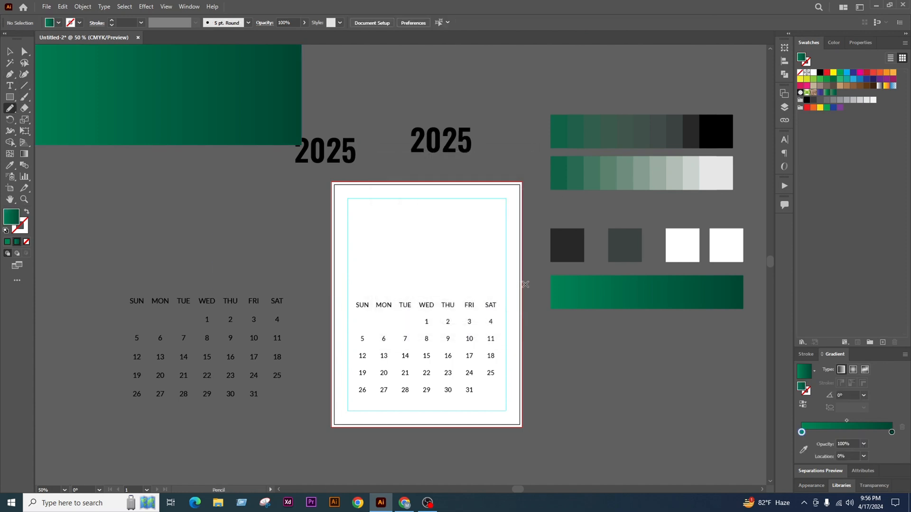
drag(416, 287, 248, 301)
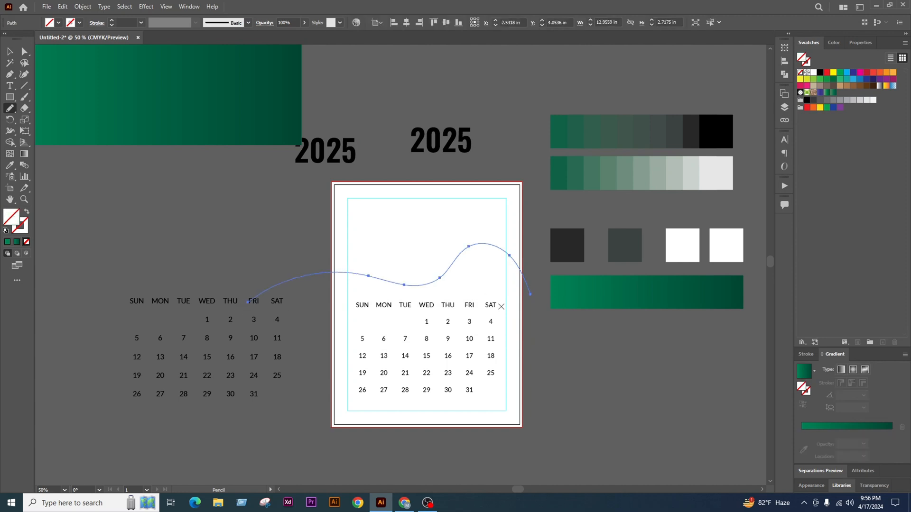
key(ctrl+z)
Move the green gradient rectangle back over the upper part of the page
click(10, 50)
drag(168, 120, 429, 254)
click(550, 354)
scroll(467, 350, down, 1)
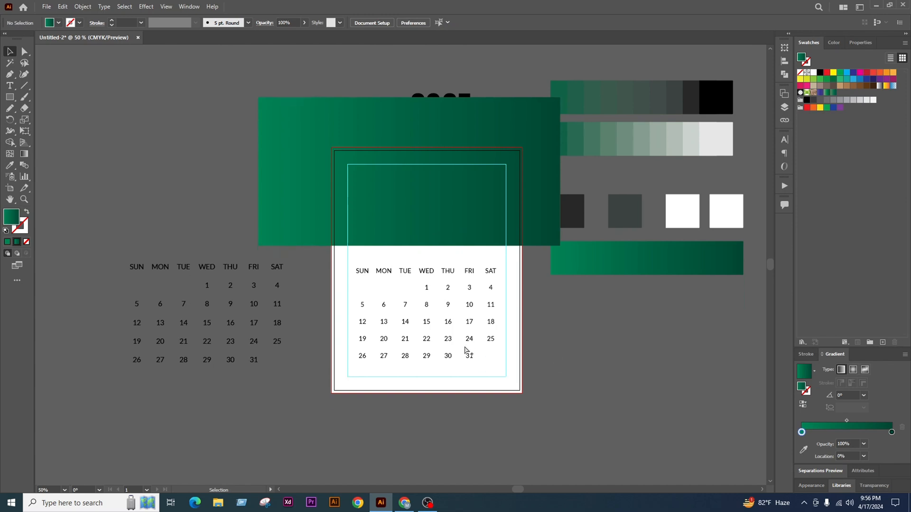
scroll(489, 354, up, 1)
click(492, 290)
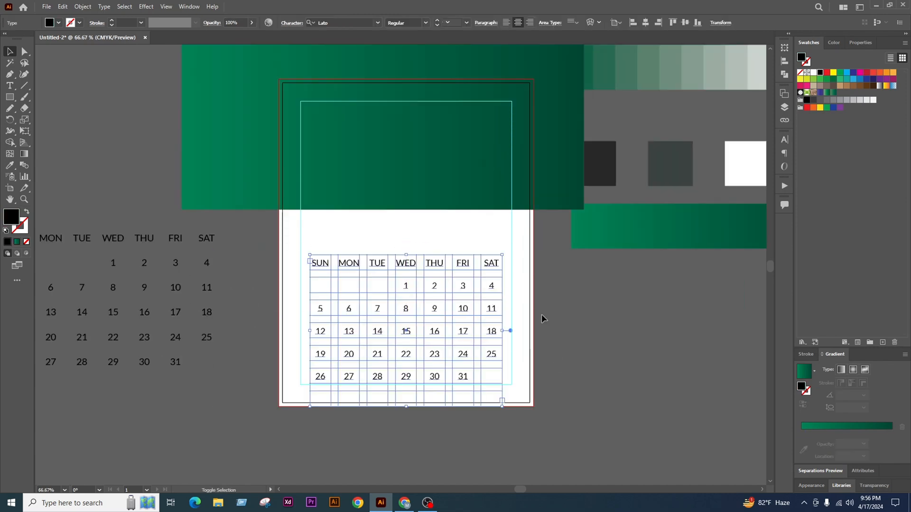
click(540, 315)
scroll(484, 322, down, 2)
scroll(521, 278, up, 2)
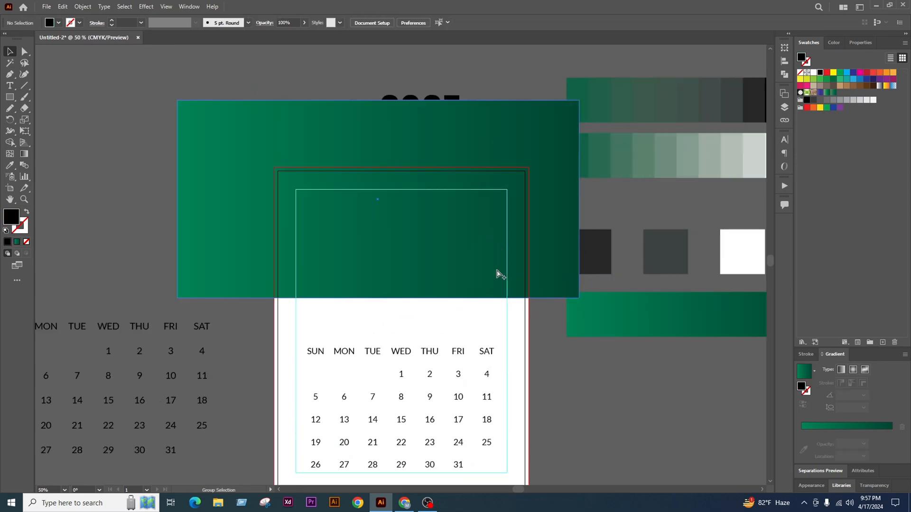
Shift the green rectangle slightly down and right and narrow it from both sides to about 9.49 in wide
drag(408, 244, 419, 261)
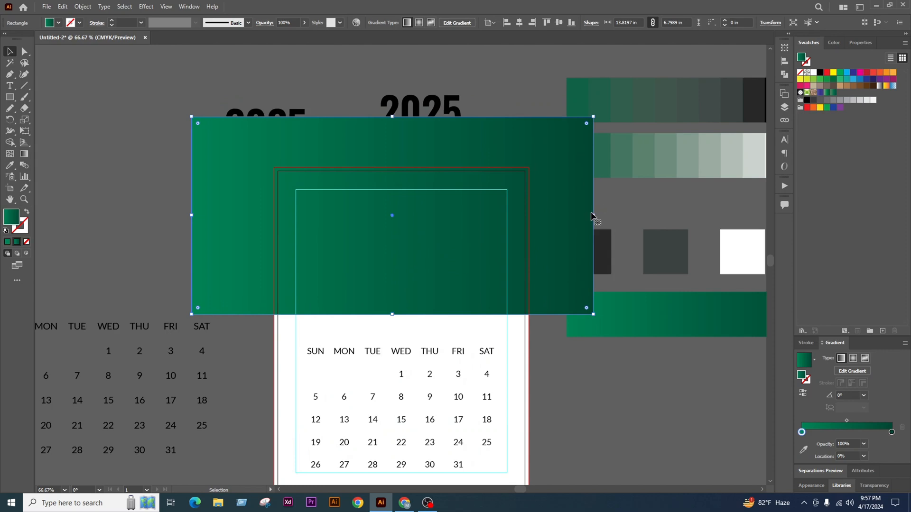
drag(590, 217, 536, 217)
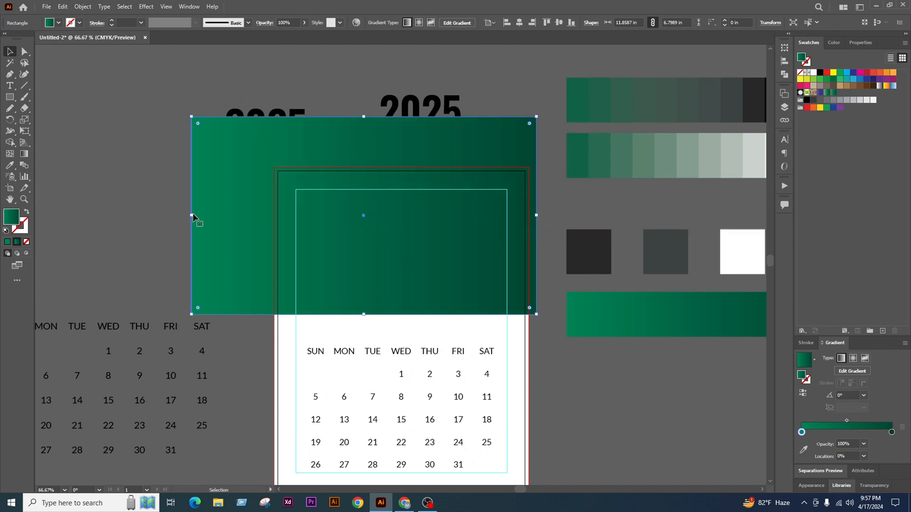
drag(192, 217, 255, 226)
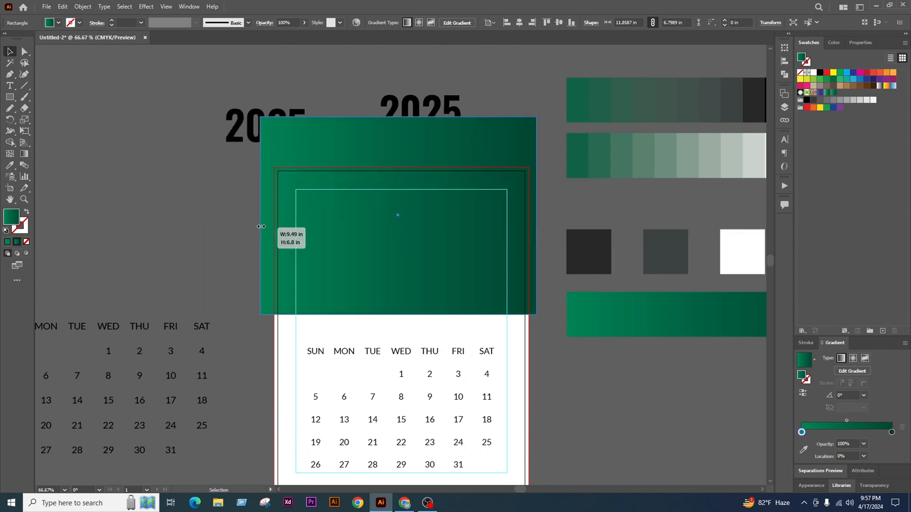
Move the green rectangle down to just above the weekday row and center it horizontally on the page
drag(511, 233, 512, 251)
click(520, 24)
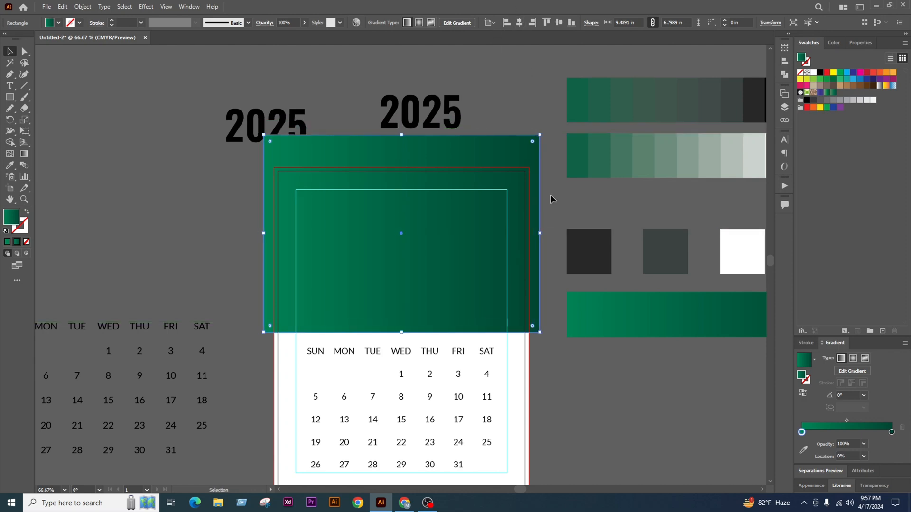
click(553, 219)
scroll(512, 202, down, 1)
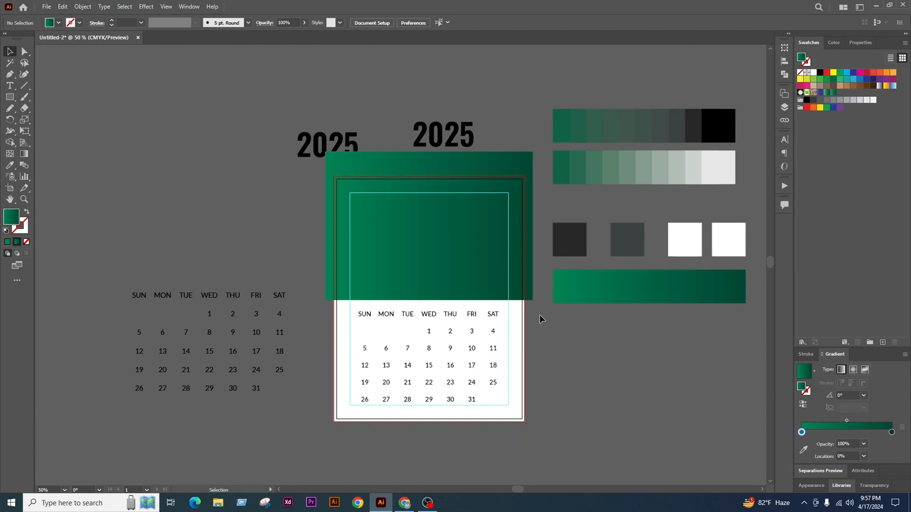
Rotate the green rectangle about 10.9° clockwise so its lower edge slants down to the right
scroll(472, 274, up, 1)
click(493, 285)
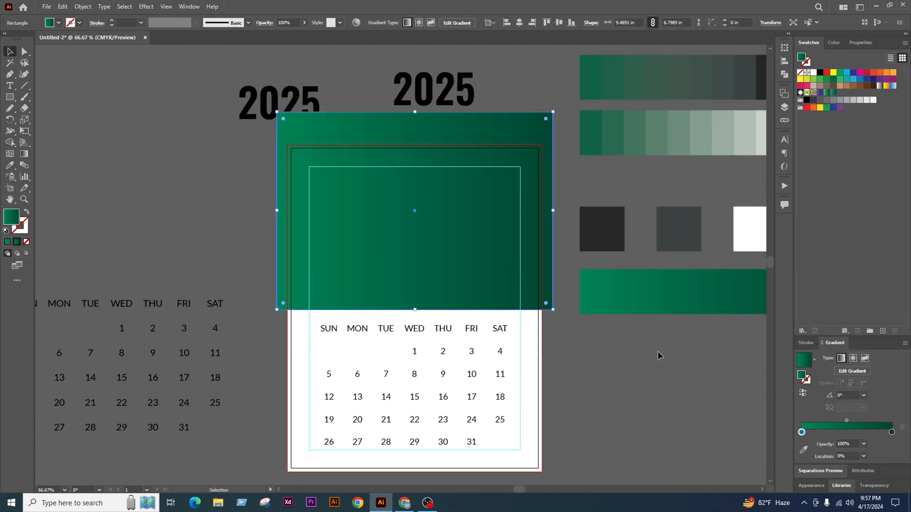
click(597, 340)
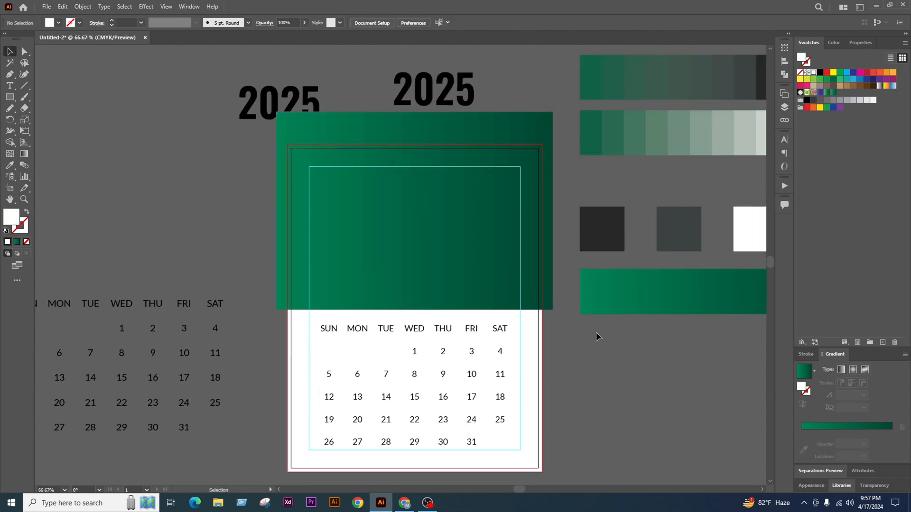
drag(586, 341, 512, 334)
click(567, 334)
key(m)
click(526, 288)
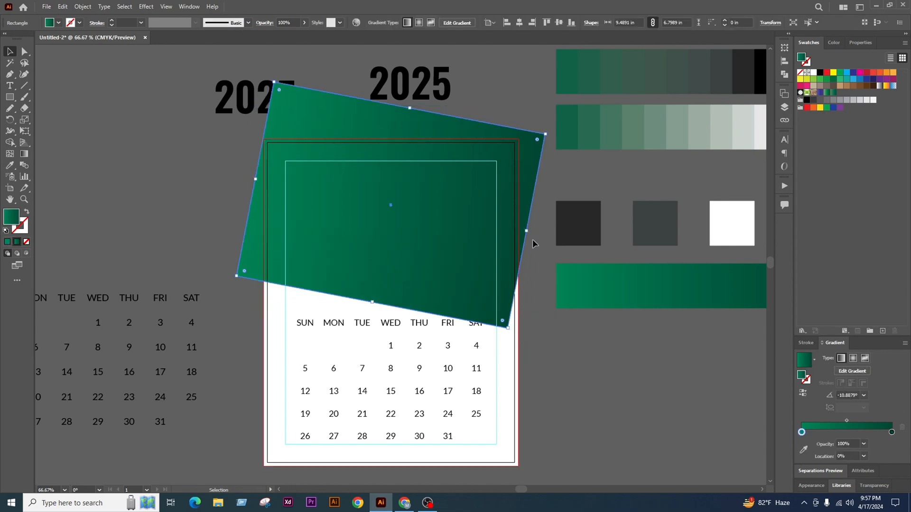
Stretch the tilted green rectangle well past the page's right edge and shift it up and left
drag(527, 231, 608, 279)
drag(504, 304, 478, 266)
click(604, 372)
Move the separate green gradient bar down and right, clear of the tilted rectangle, and nudge the rectangle left and down
drag(652, 297, 674, 331)
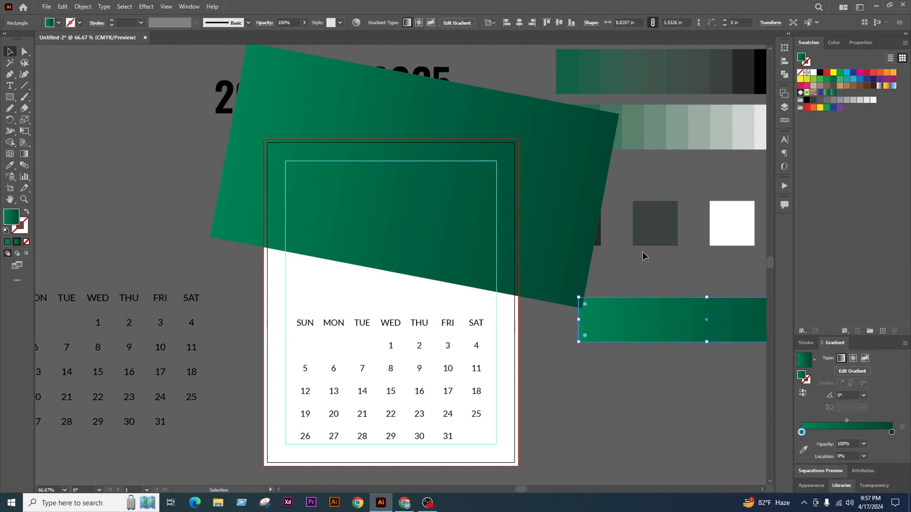
click(644, 254)
drag(543, 281, 526, 292)
drag(633, 339, 650, 347)
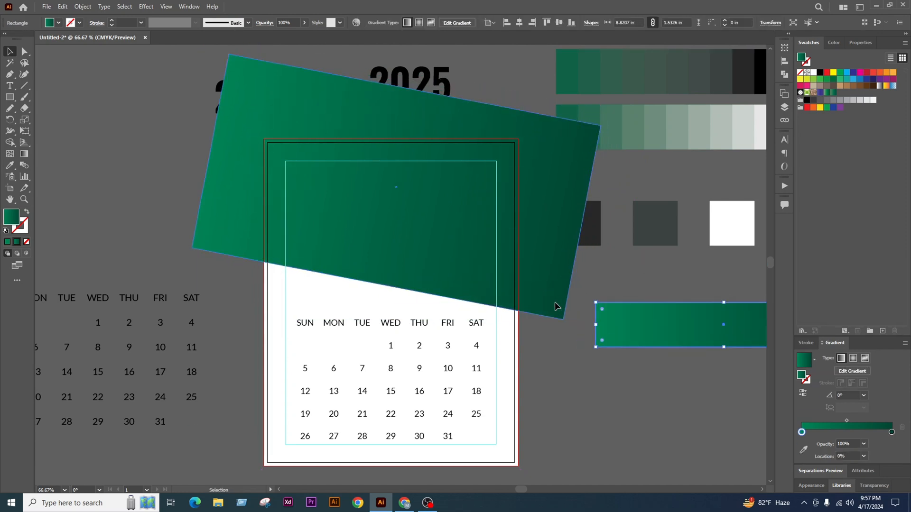
Extend the tilted rectangle to about 16.5 in wide and position its slanted lower edge just above the weekday row
drag(556, 306, 537, 312)
drag(565, 229, 660, 268)
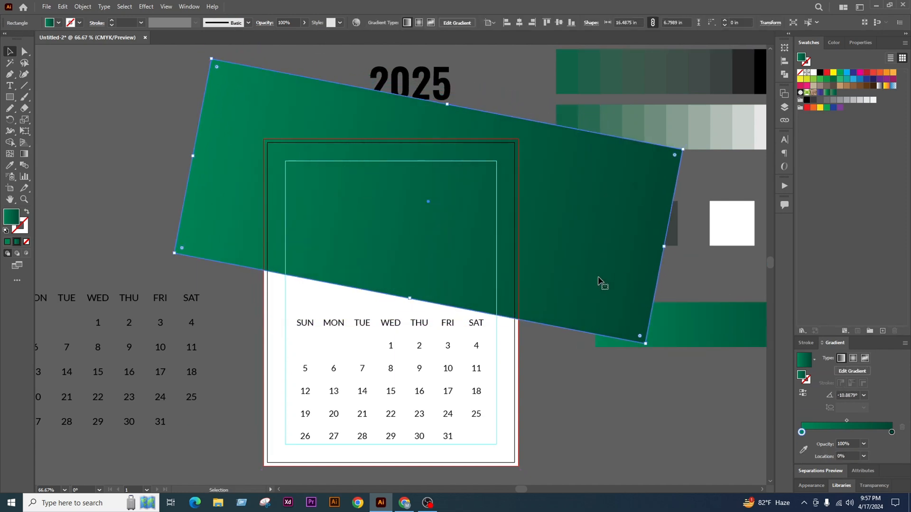
drag(598, 278, 547, 259)
click(568, 364)
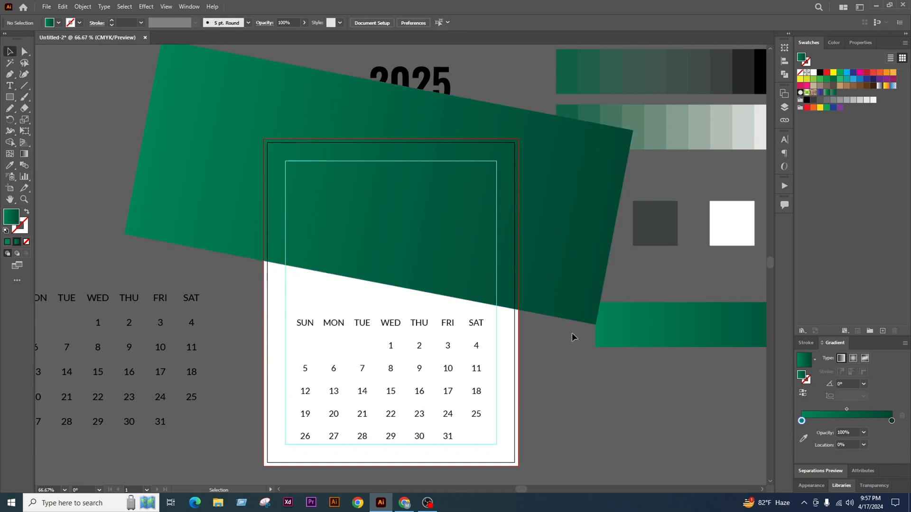
Trim away the parts of the tilted green rectangle outside the page with the Shape Builder tool
click(565, 311)
shift+click(509, 348)
click(10, 142)
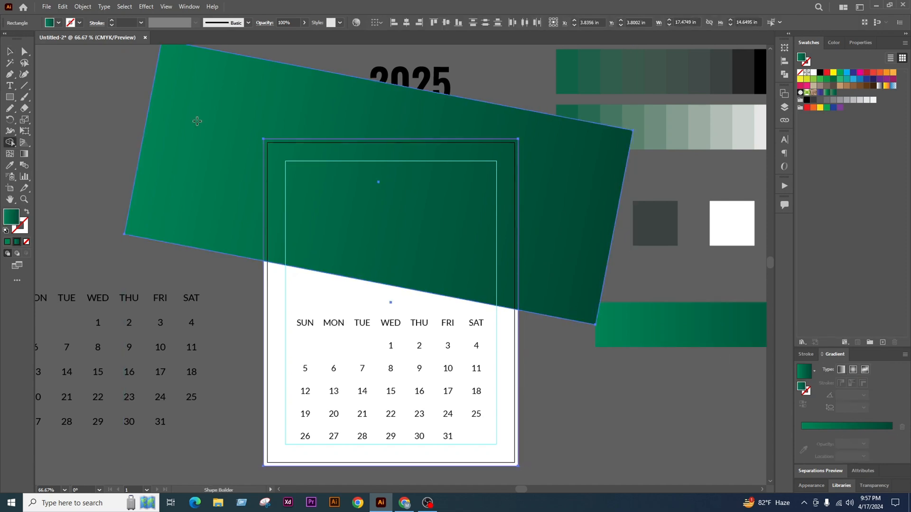
alt+click(198, 120)
click(10, 51)
click(69, 128)
scroll(492, 300, down, 2)
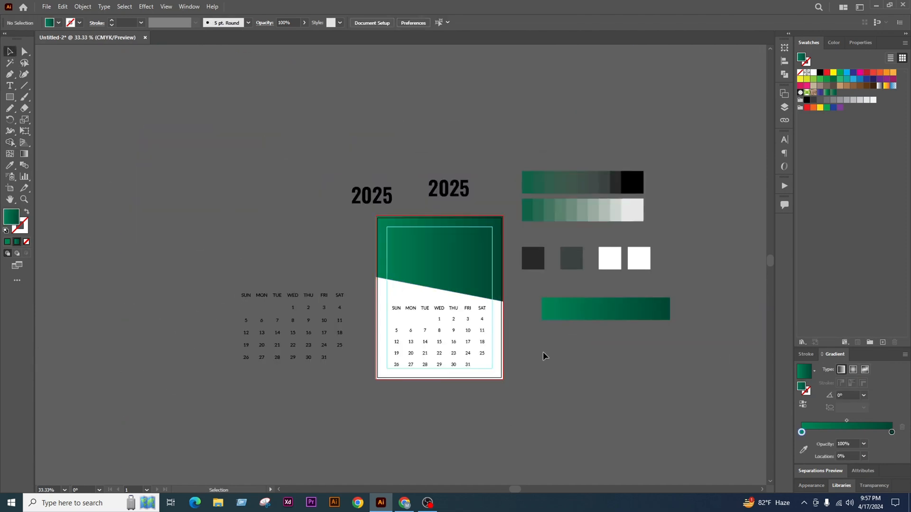
scroll(463, 289, up, 2)
click(427, 263)
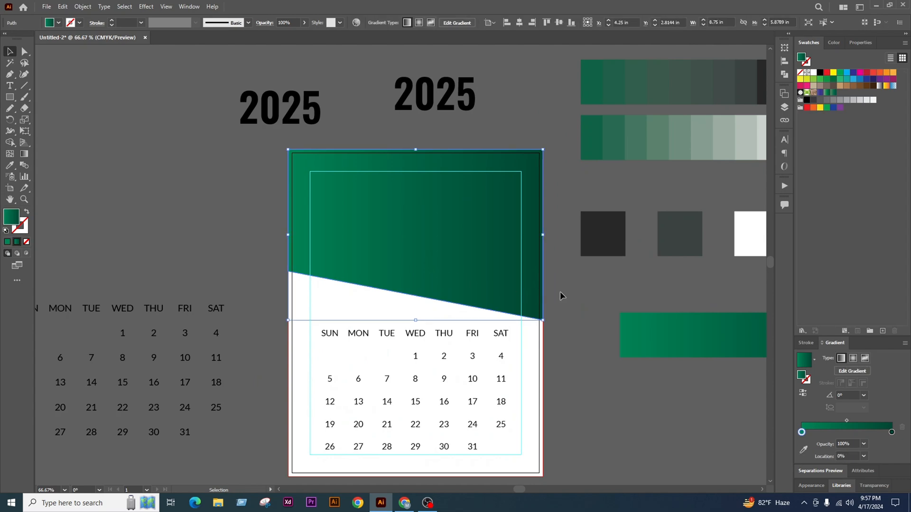
key(ctrl+shift+p)
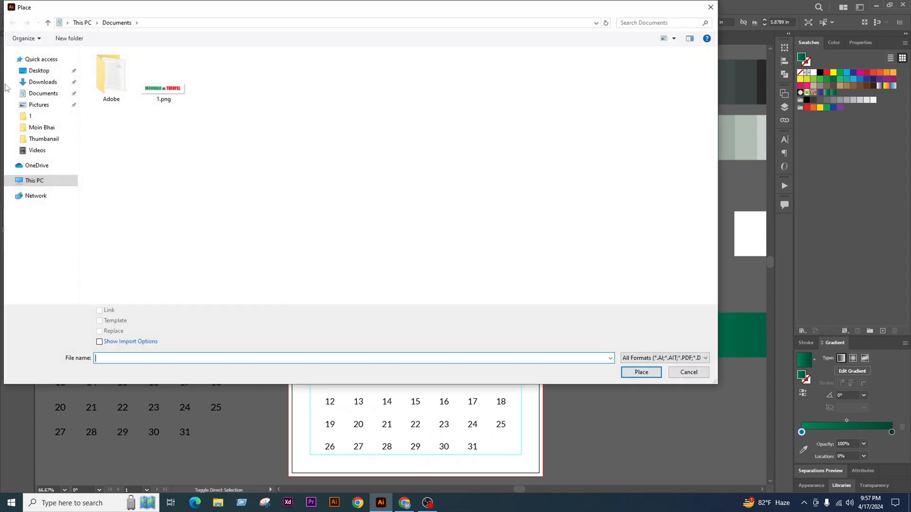
click(42, 81)
scroll(475, 199, down, 4)
scroll(508, 212, down, 5)
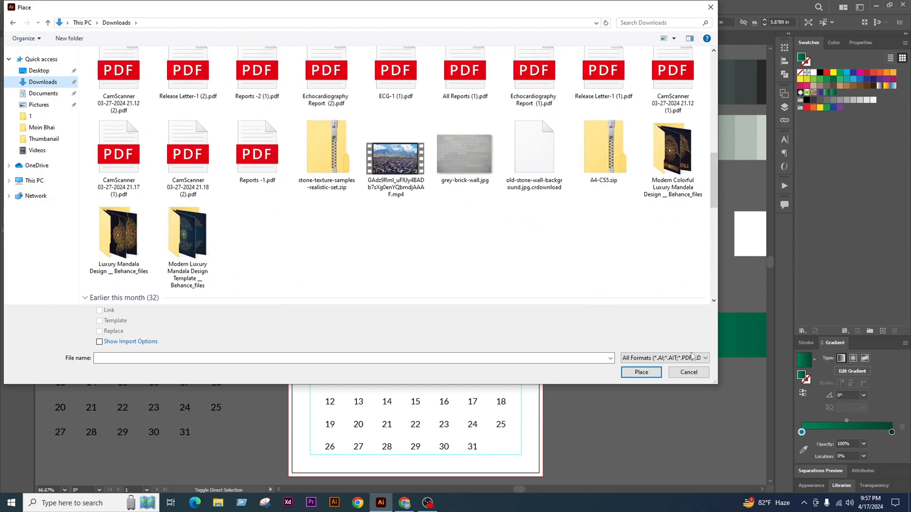
click(688, 372)
Switch to Chrome and open the Pexels website in a new tab
click(405, 504)
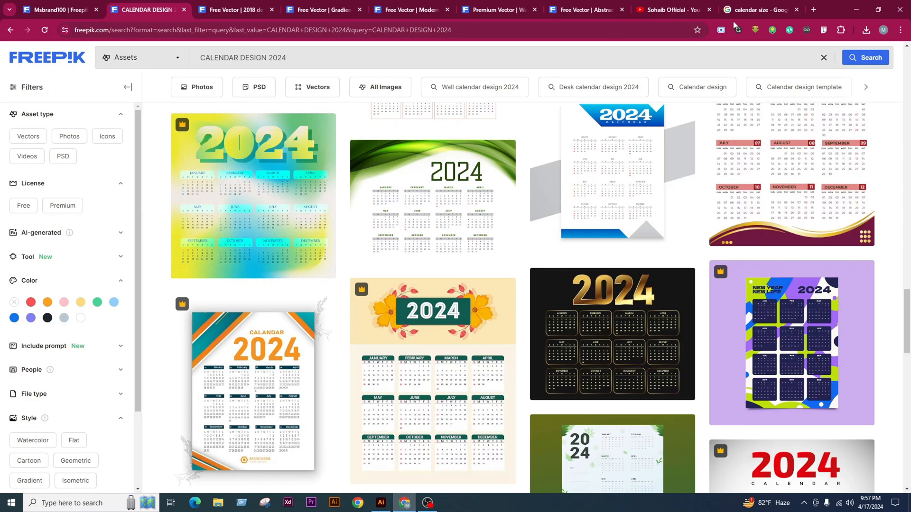
click(814, 10)
text(pe)
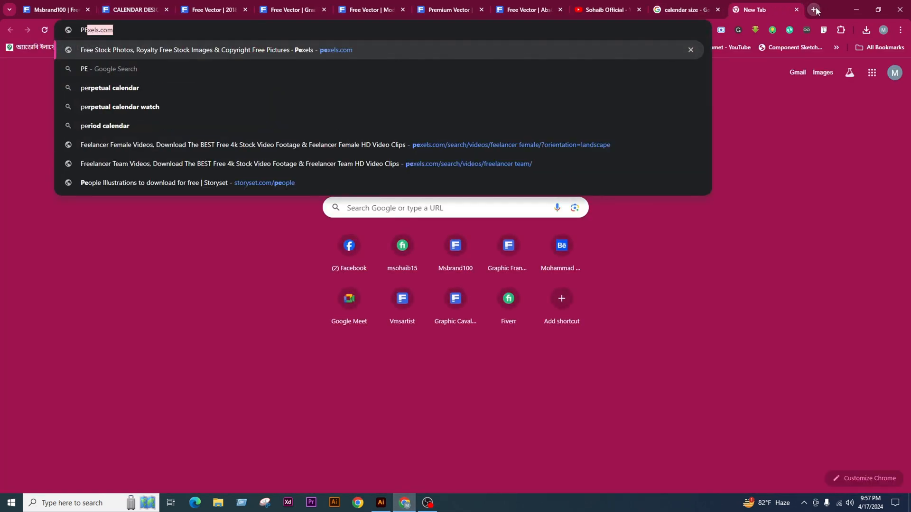
key(Return)
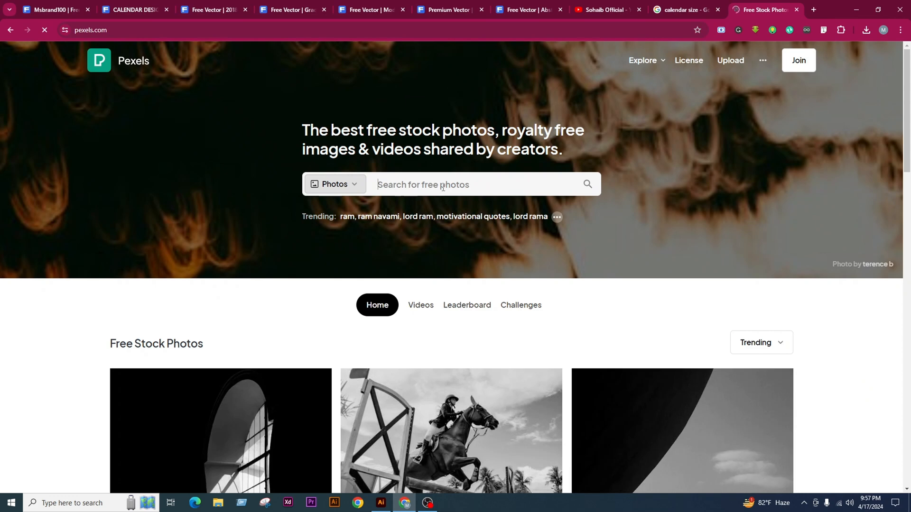
Search Pexels photos for "MOSQUE" and look through the results for a calendar image
click(443, 187)
text(NATUR)
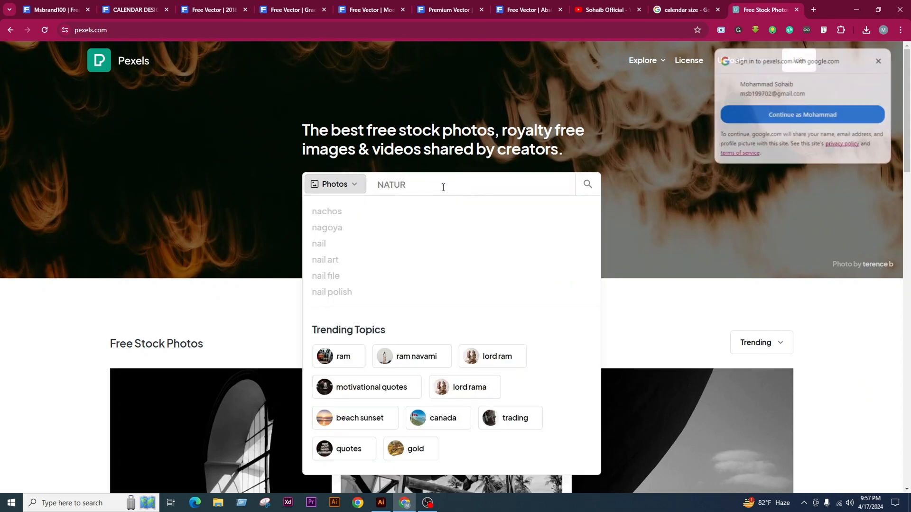
drag(472, 151, 464, 152)
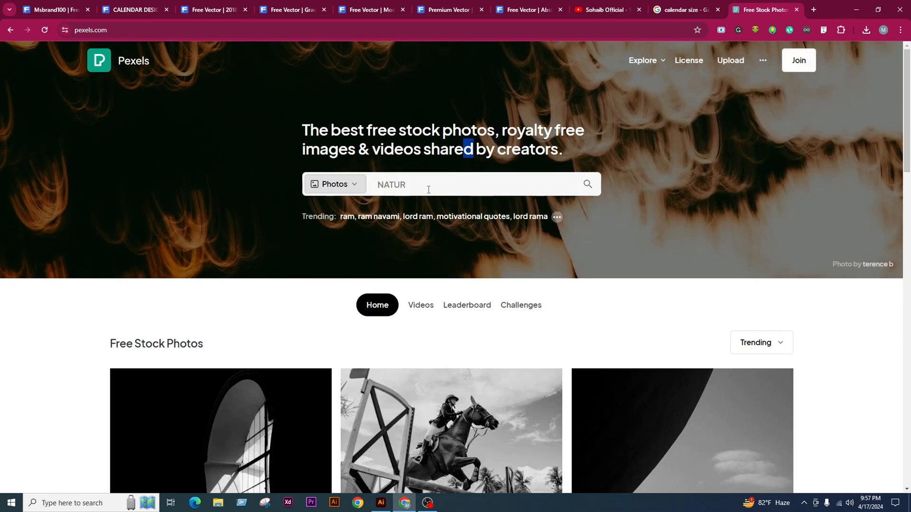
text(MOS)
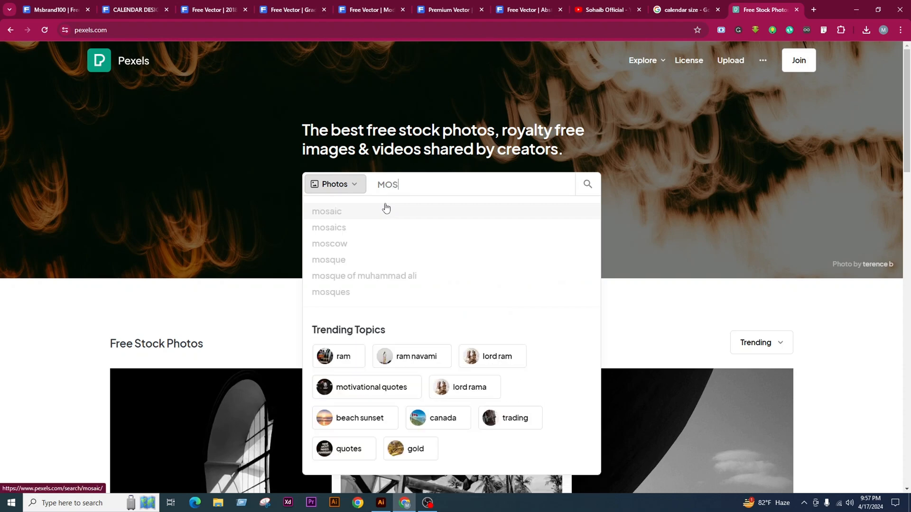
text(QUE)
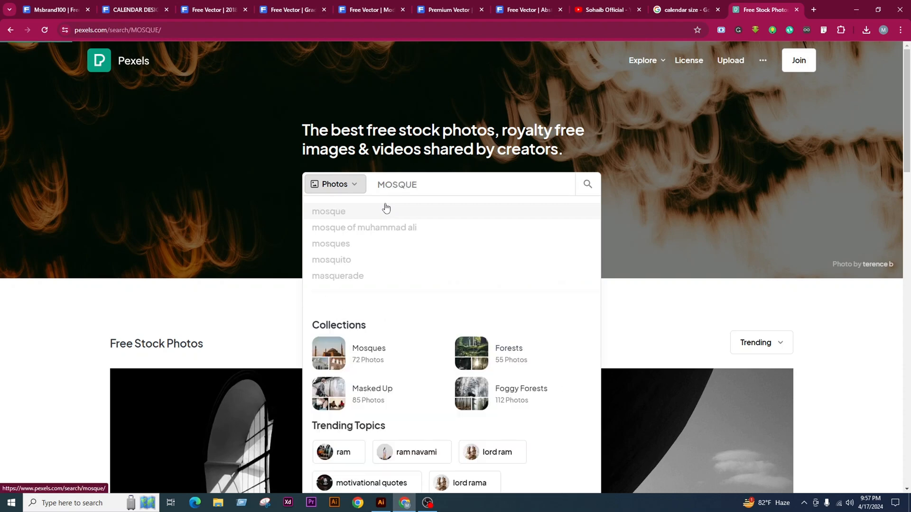
key(Return)
scroll(599, 260, down, 2)
scroll(599, 259, down, 10)
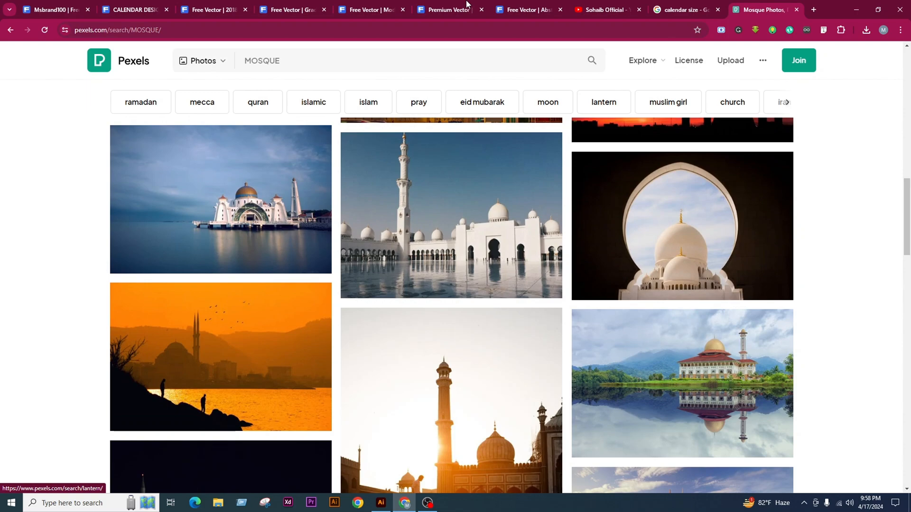
Examine the wall calendar template and the red-and-grey 2024 calendar open on Freepik as layout references
click(467, 5)
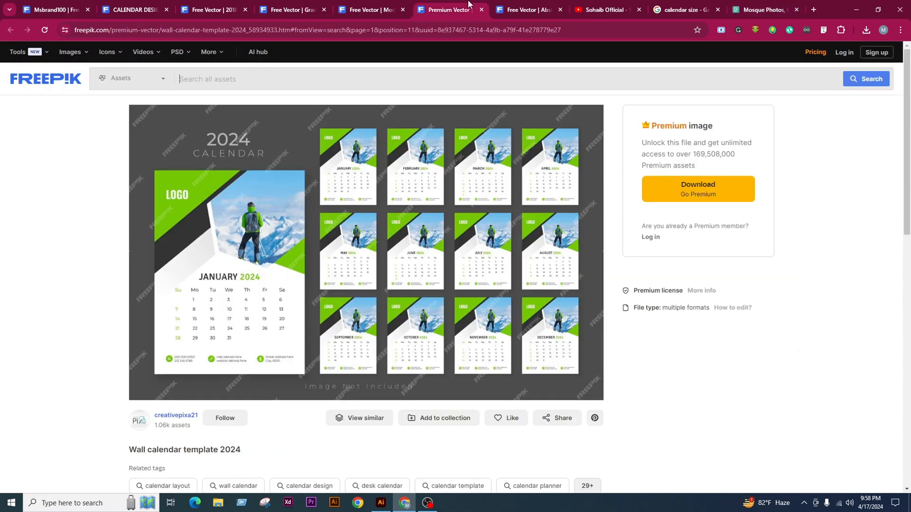
click(378, 6)
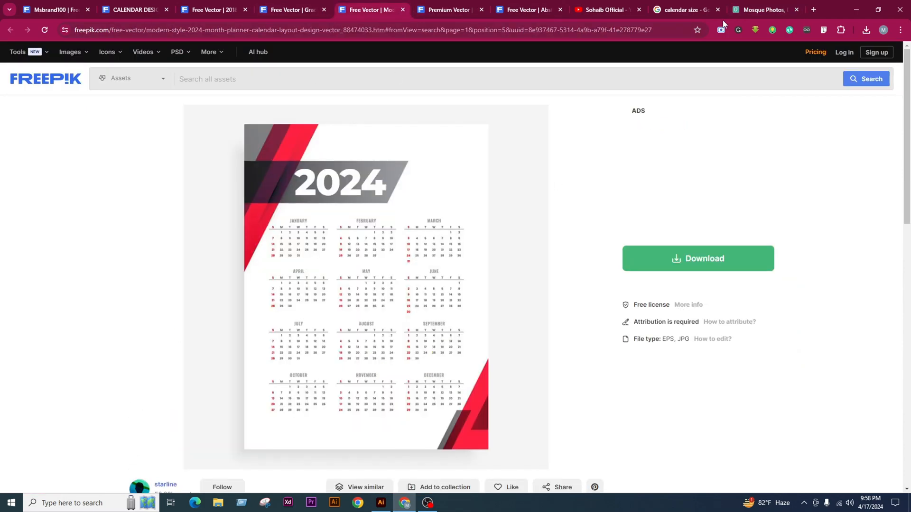
Return to the Pexels page, search photos for "TRAVEL" and look through the results for a calendar image
click(766, 7)
text(TRAVEL)
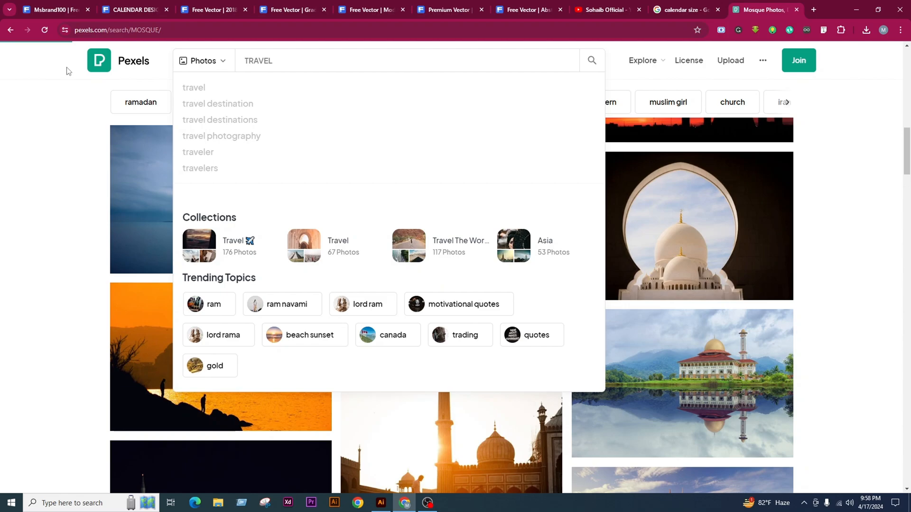
key(Return)
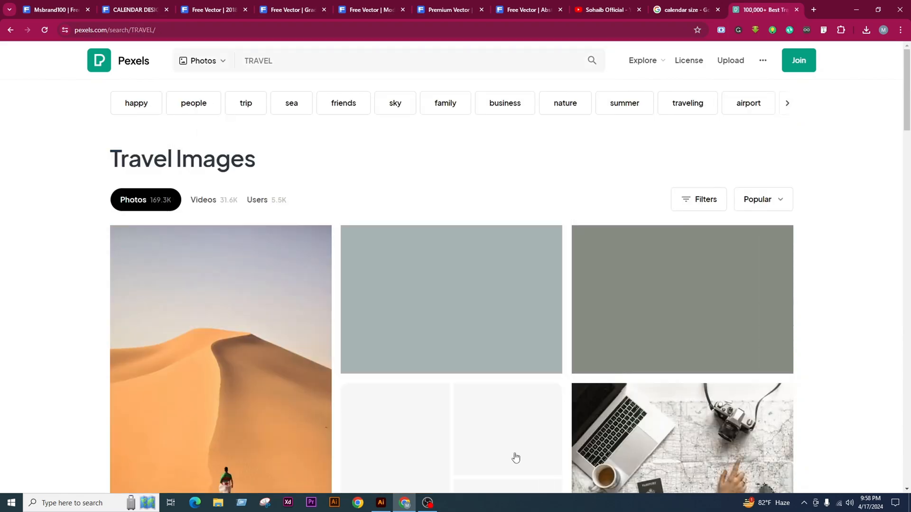
scroll(463, 376, down, 3)
scroll(475, 365, down, 3)
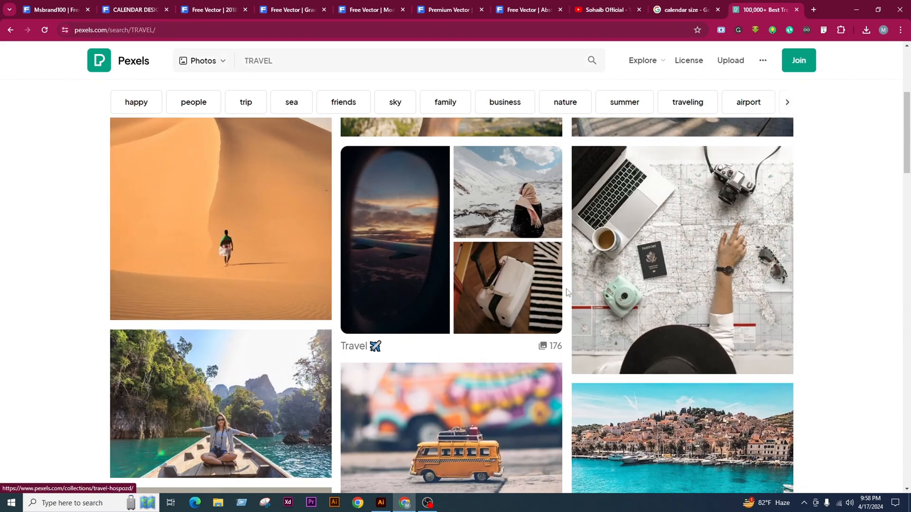
scroll(512, 344, down, 4)
scroll(508, 346, down, 6)
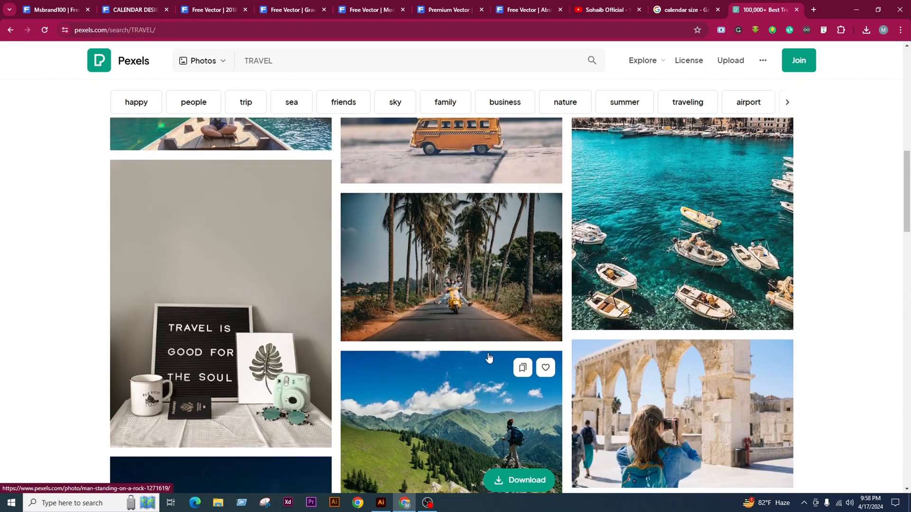
scroll(498, 357, down, 10)
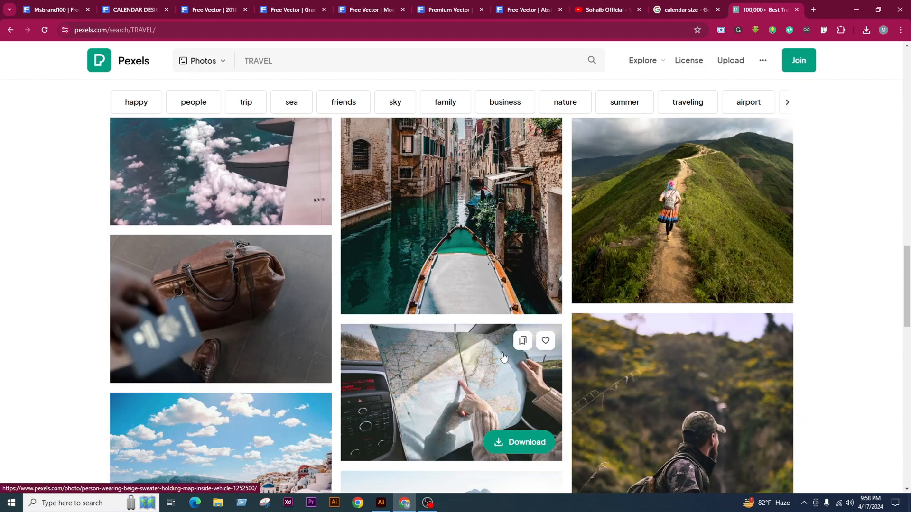
scroll(515, 357, down, 6)
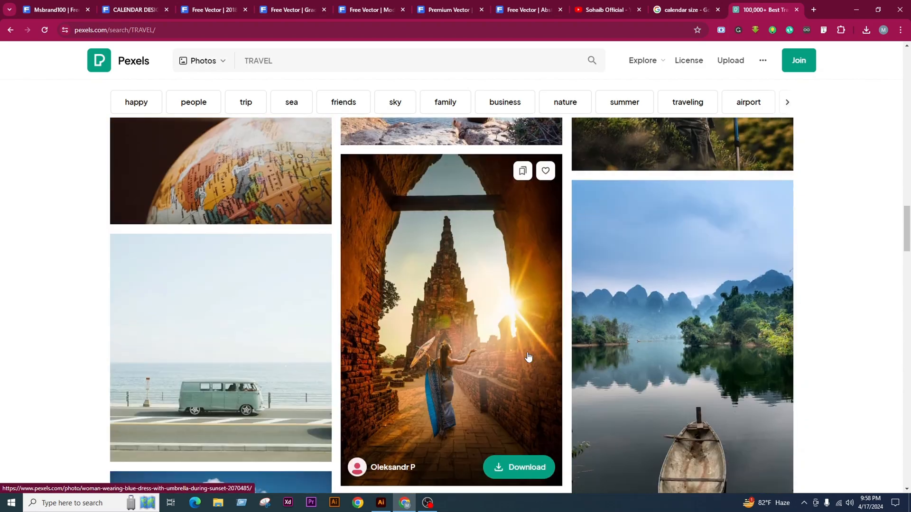
Open the photo of the man sitting on a rock by the sea, download it and dismiss the donation pop-up
scroll(529, 365, up, 3)
click(477, 238)
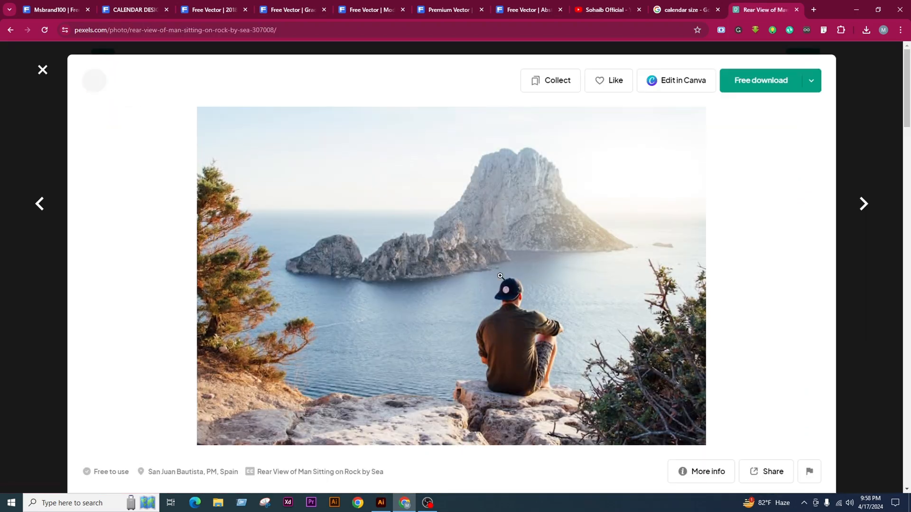
click(756, 83)
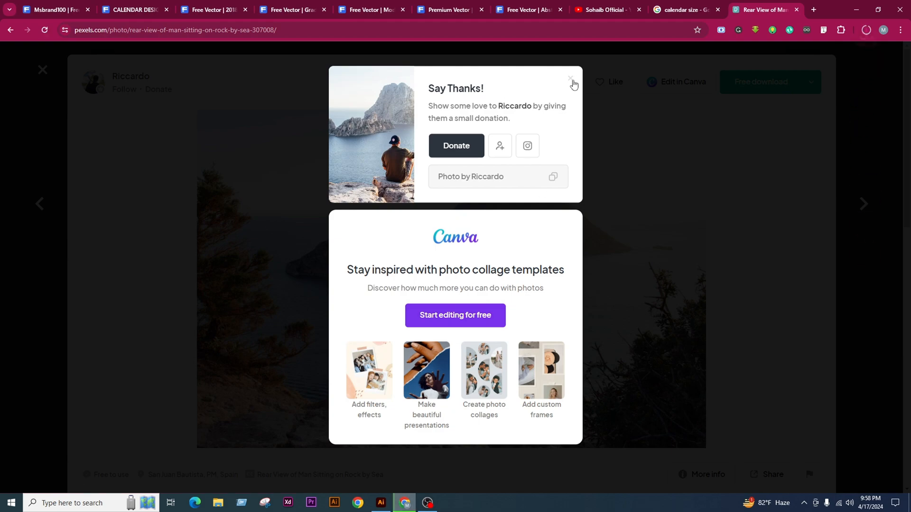
click(571, 83)
Look through the related sea photos, then return to the "TRAVEL" results and examine more images
scroll(528, 335, down, 9)
scroll(503, 350, down, 4)
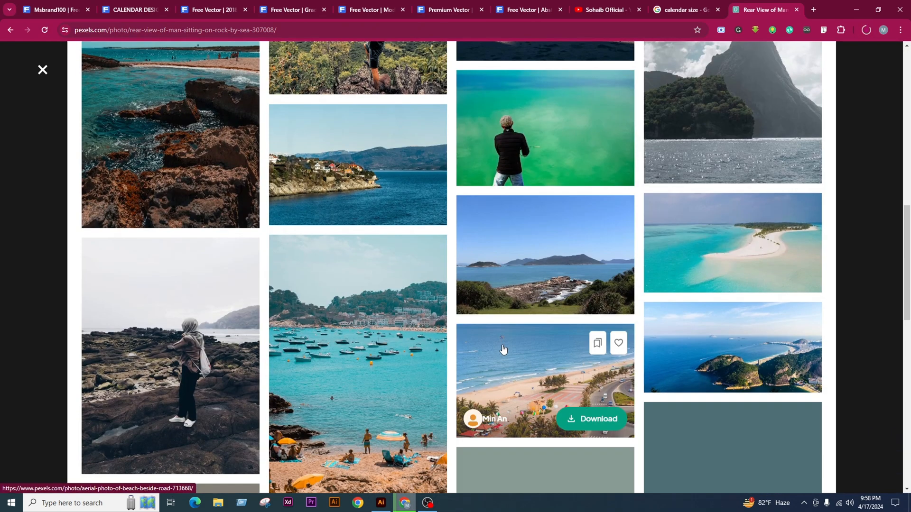
scroll(504, 349, down, 8)
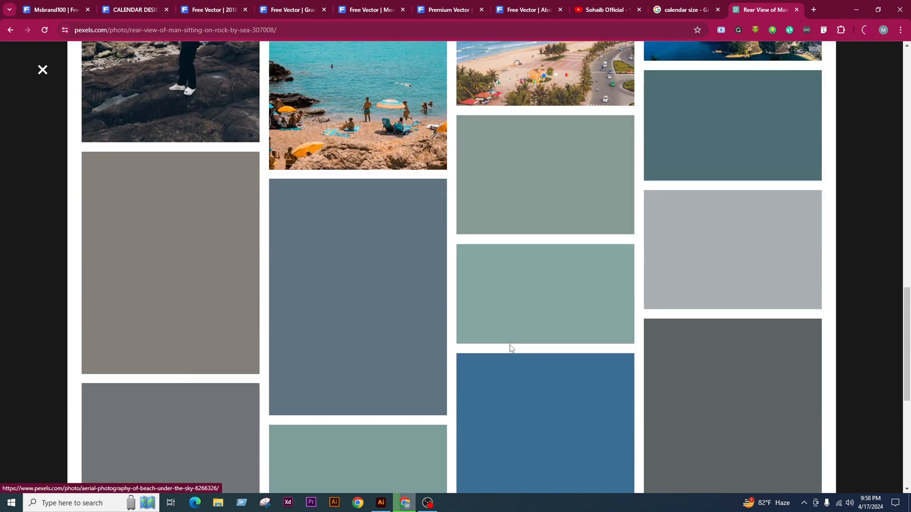
scroll(686, 280, down, 4)
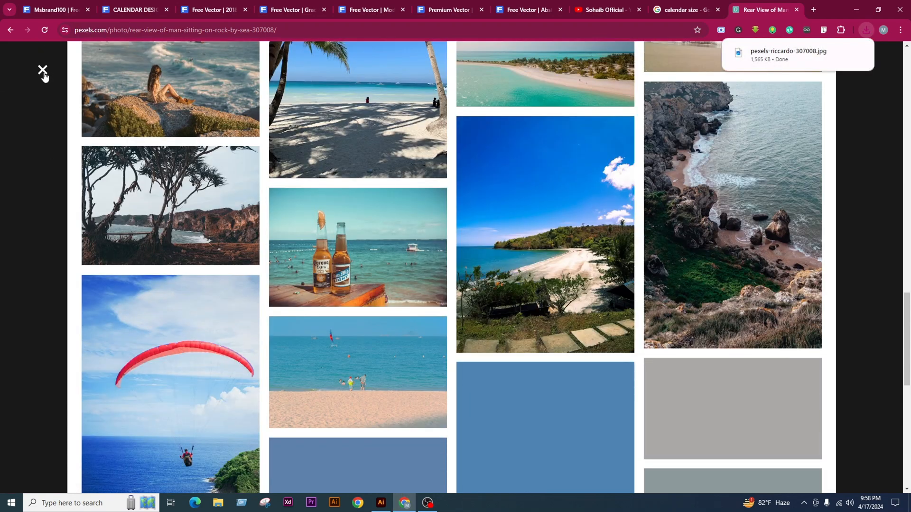
click(43, 72)
scroll(432, 324, down, 8)
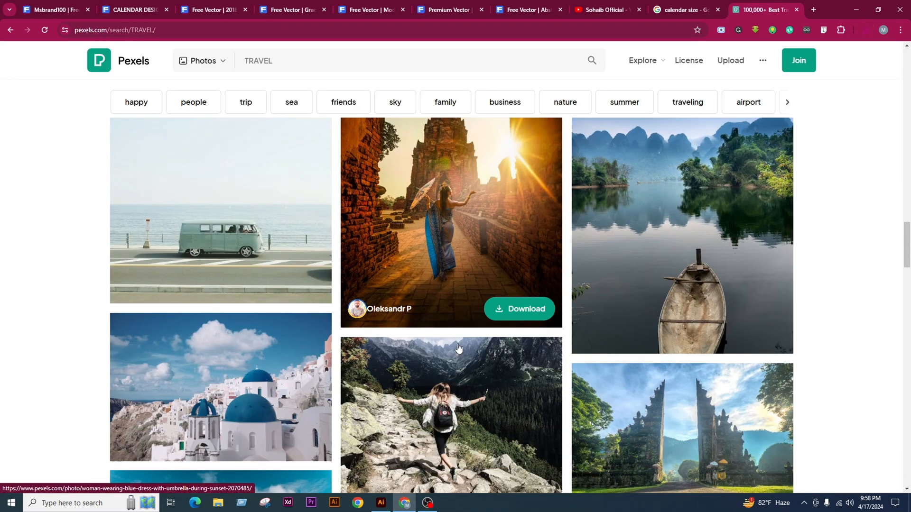
scroll(432, 324, down, 13)
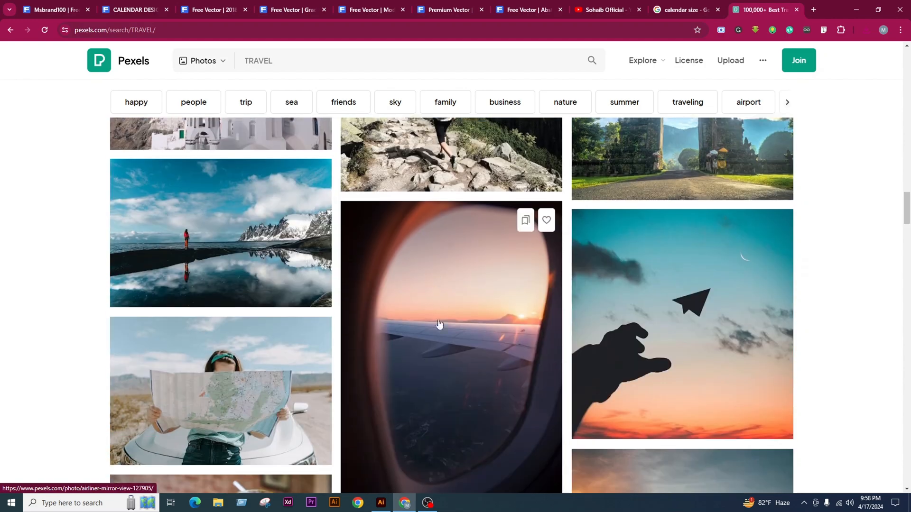
scroll(458, 338, down, 5)
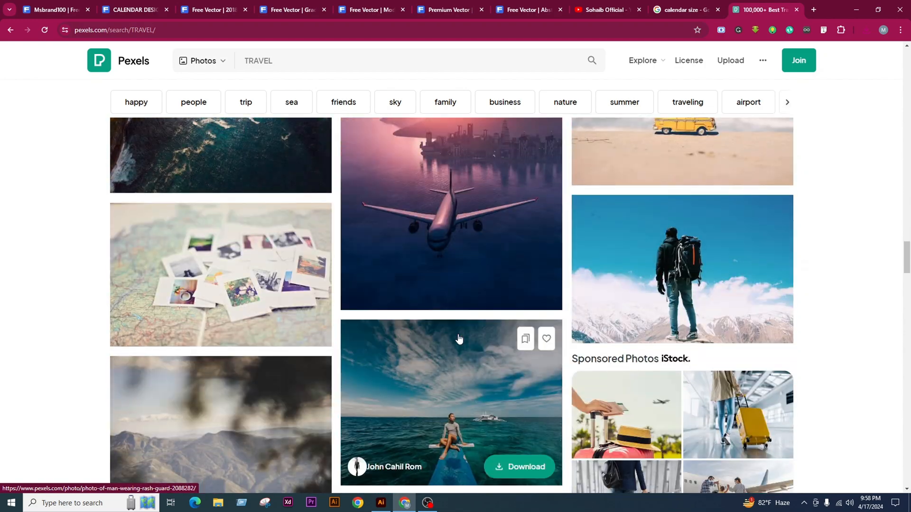
Open the backpacker-on-mountain photo and download the related picture of a hiker on a golden meadow facing snowy mountains
click(662, 246)
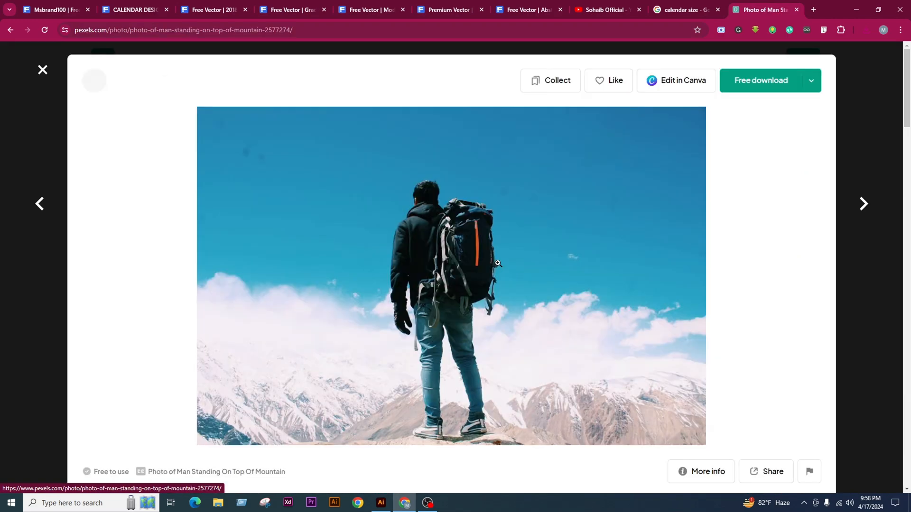
scroll(539, 319, down, 10)
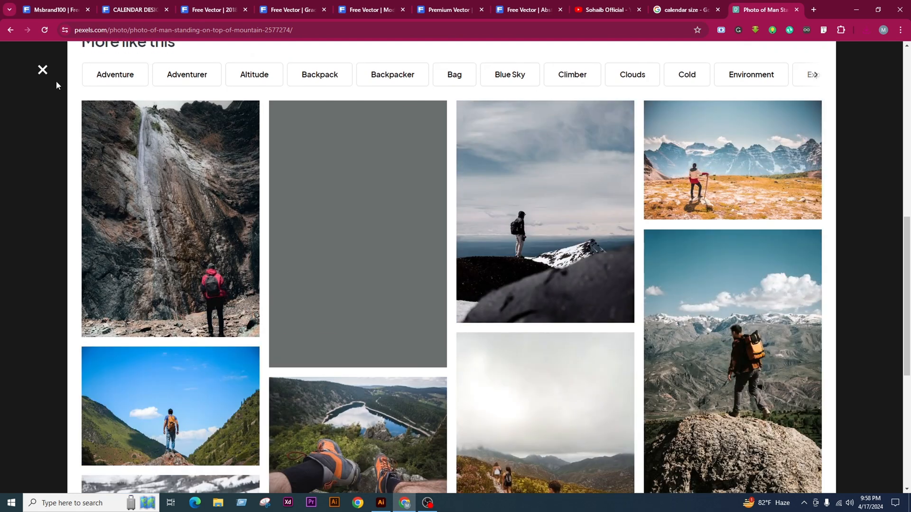
scroll(547, 348, down, 1)
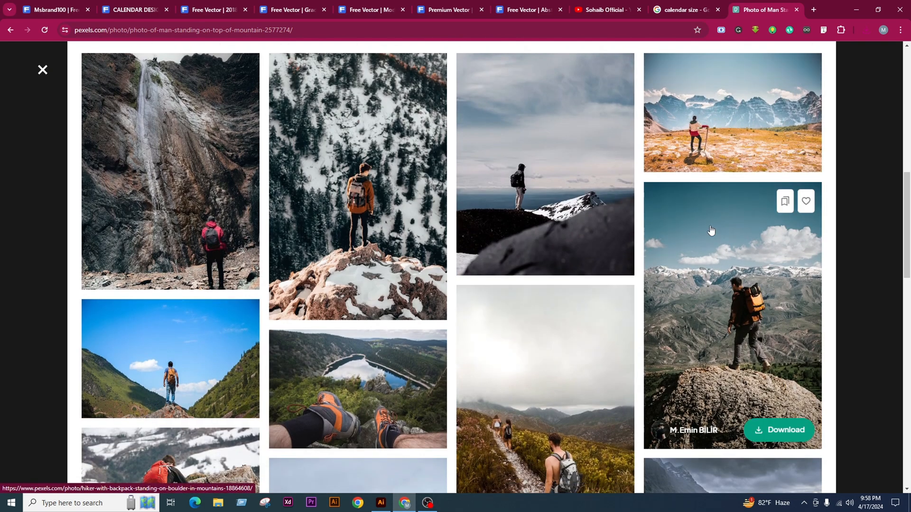
click(770, 158)
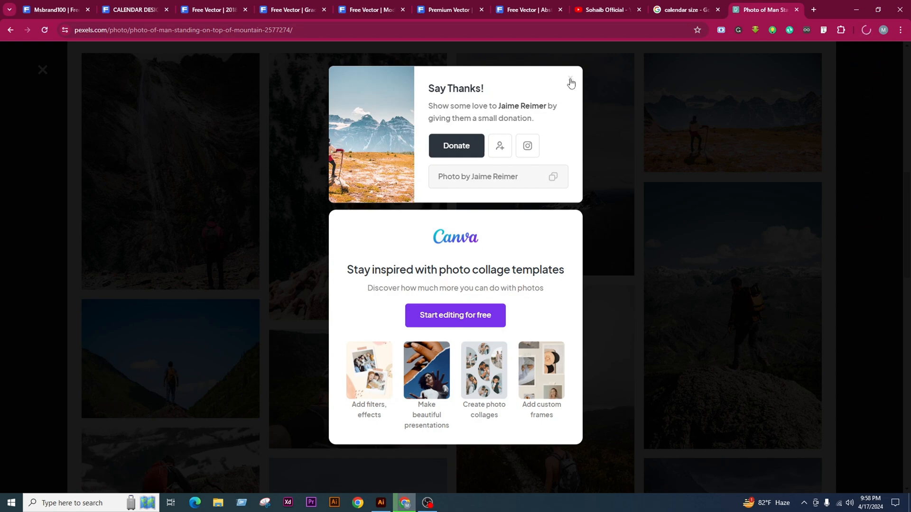
click(571, 80)
Look through the related hiking and mountain photos for further calendar image options
scroll(521, 285, down, 2)
scroll(514, 315, up, 1)
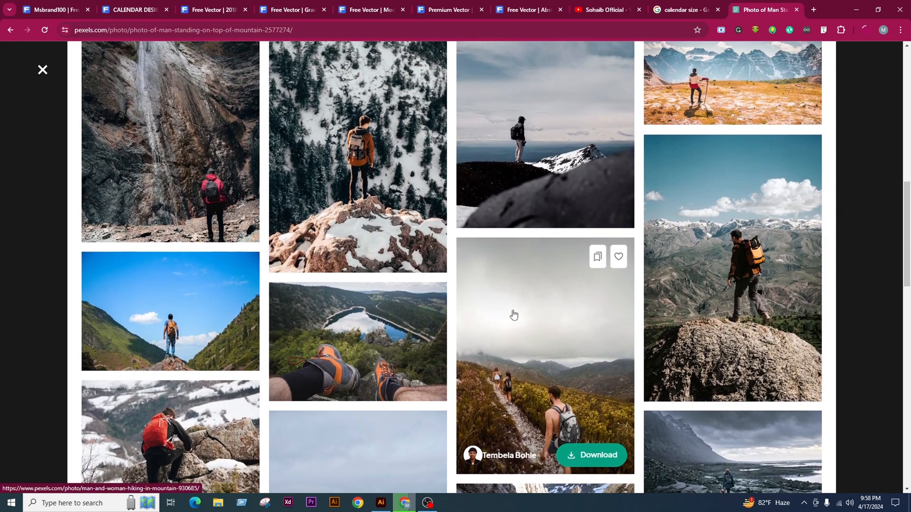
scroll(512, 317, down, 4)
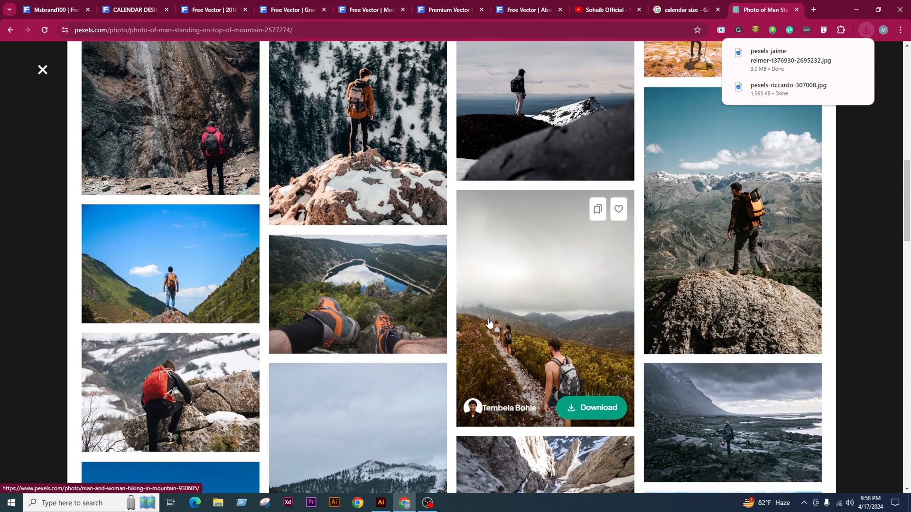
scroll(492, 327, down, 1)
scroll(522, 334, up, 4)
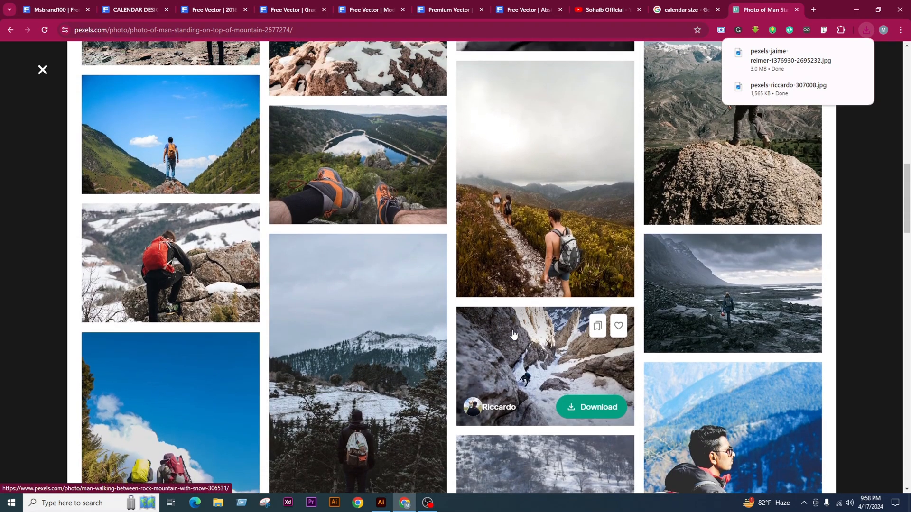
scroll(522, 332, up, 2)
scroll(522, 339, down, 13)
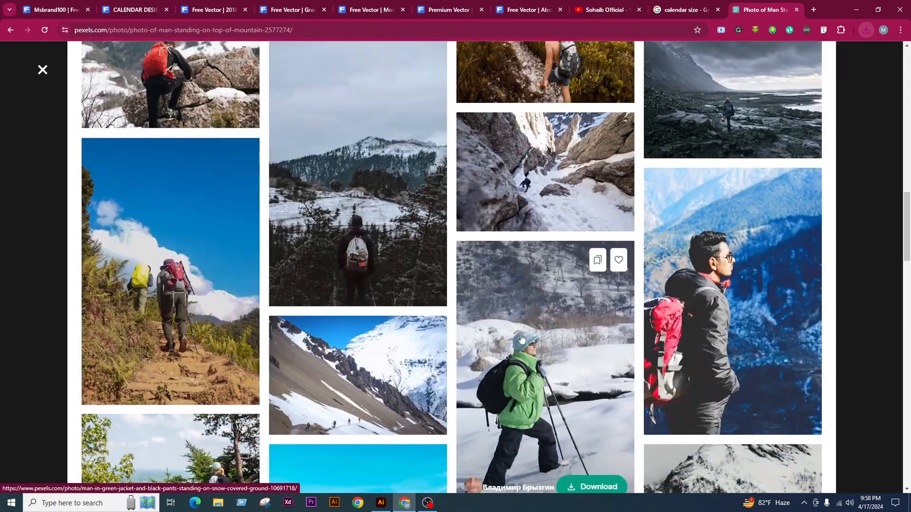
scroll(520, 347, down, 5)
scroll(482, 335, down, 4)
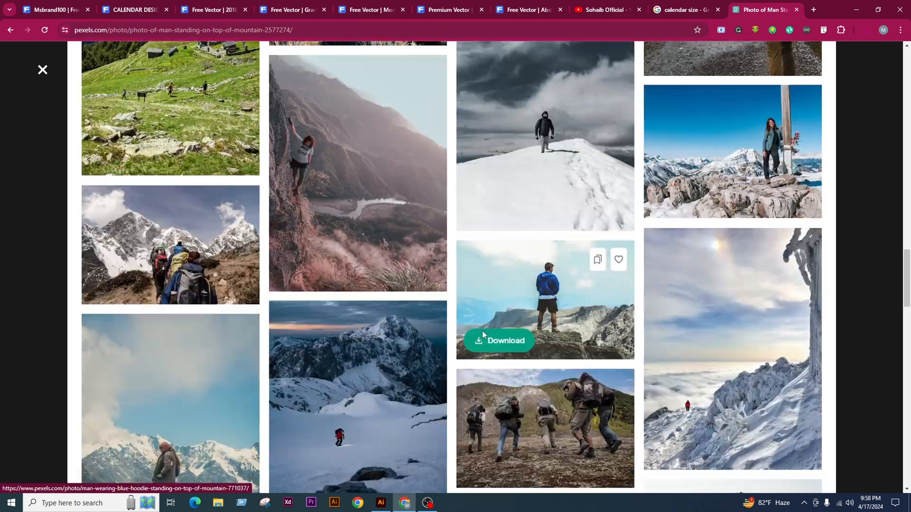
scroll(482, 331, down, 3)
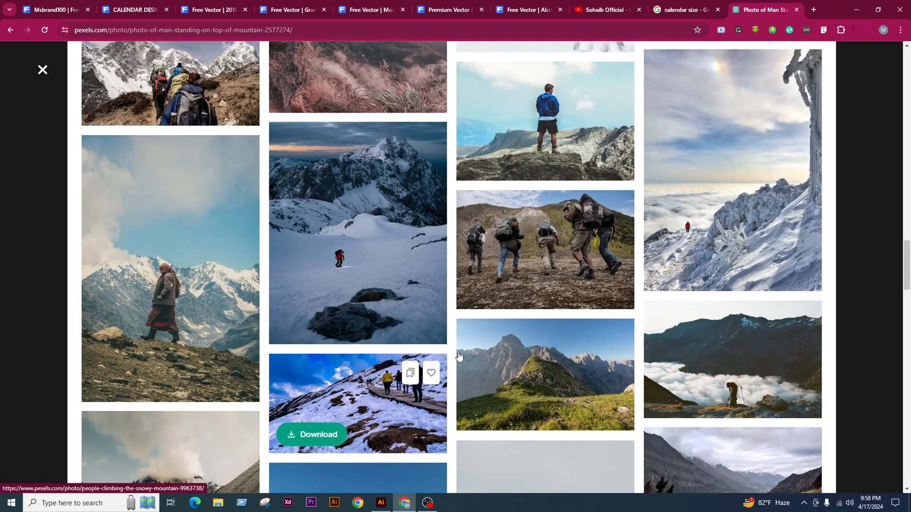
scroll(427, 388, down, 5)
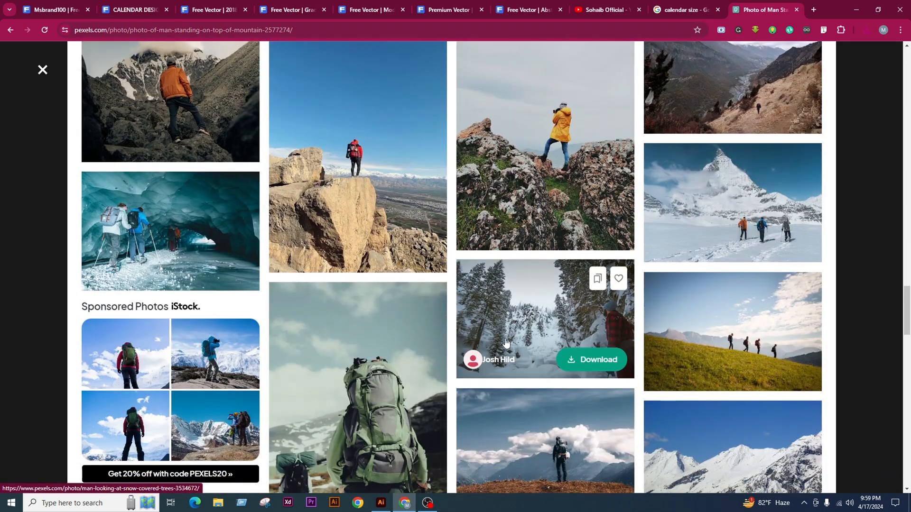
scroll(506, 342, up, 2)
scroll(527, 337, down, 8)
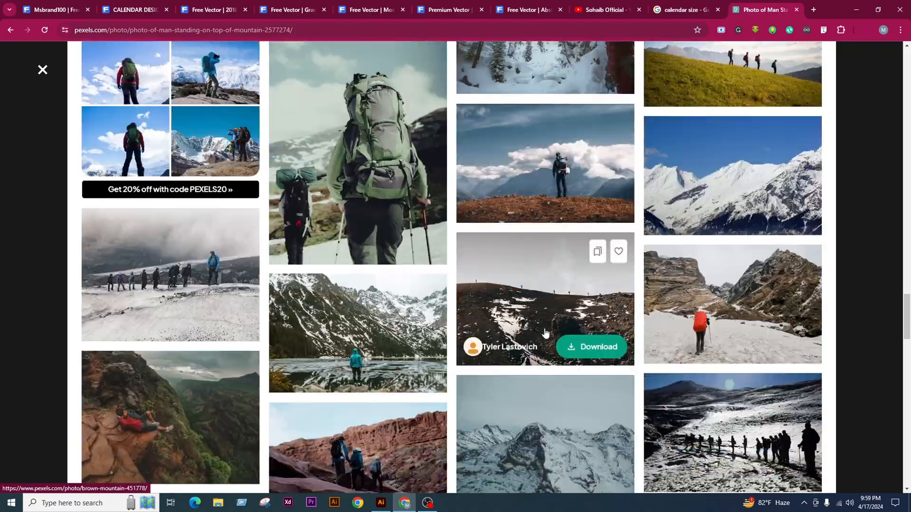
scroll(545, 333, down, 10)
Switch to Illustrator and place the two downloaded Pexels photos from Downloads beside the page, about 3.9 in and 2.8 in wide
click(380, 502)
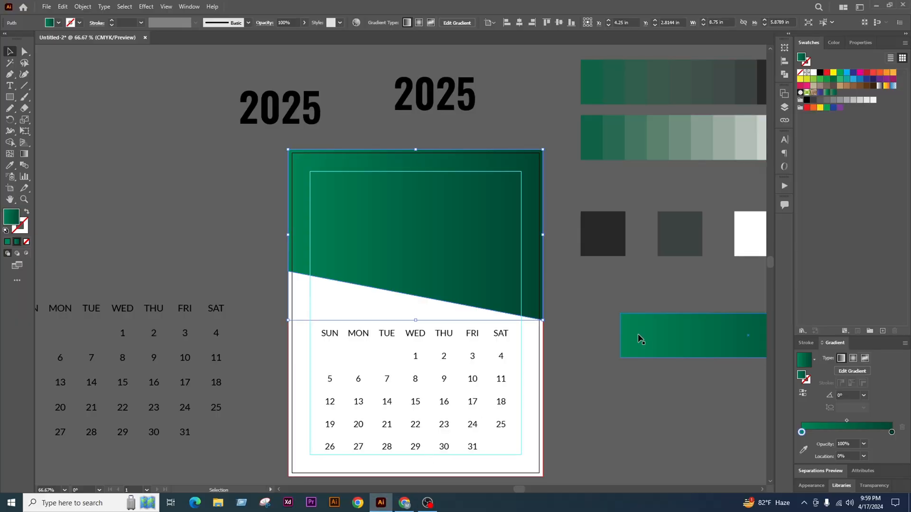
click(570, 311)
key(ctrl+shift+p)
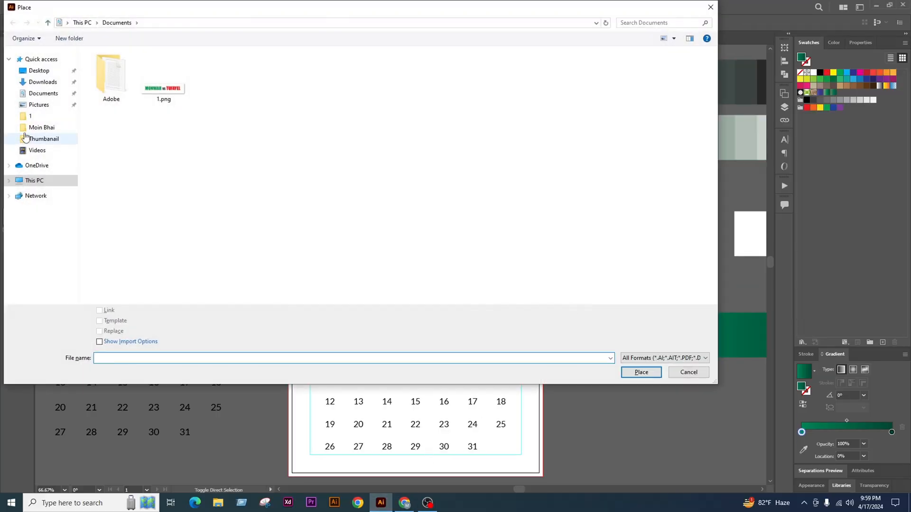
click(43, 82)
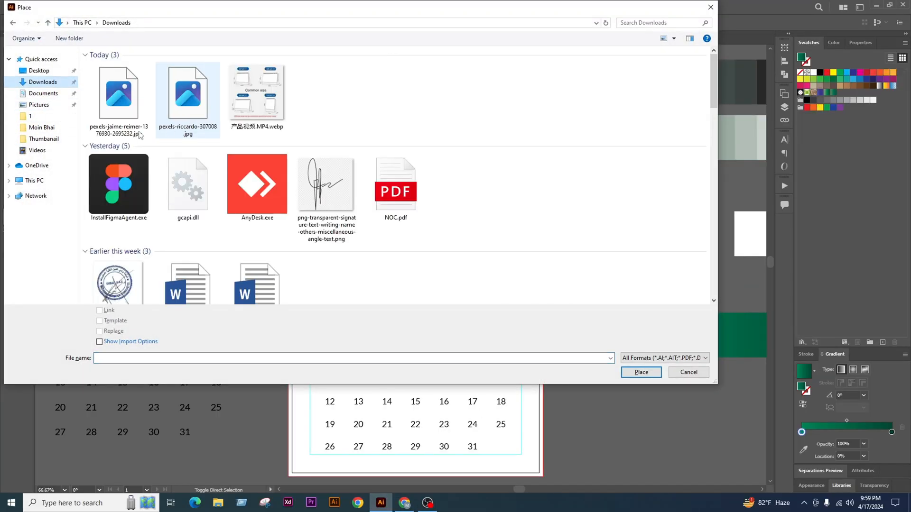
ctrl+click(104, 116)
click(641, 372)
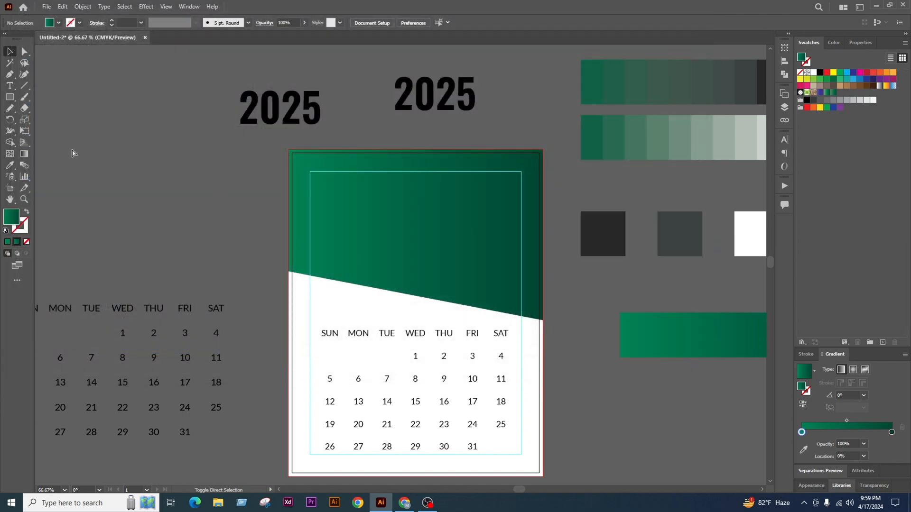
drag(66, 138, 180, 244)
drag(190, 190, 273, 278)
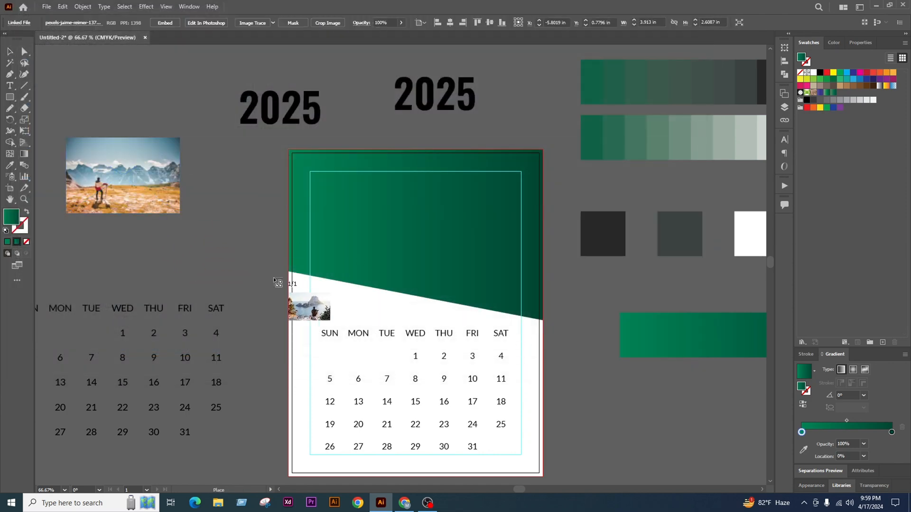
Embed both placed photos in the document
shift+click(178, 189)
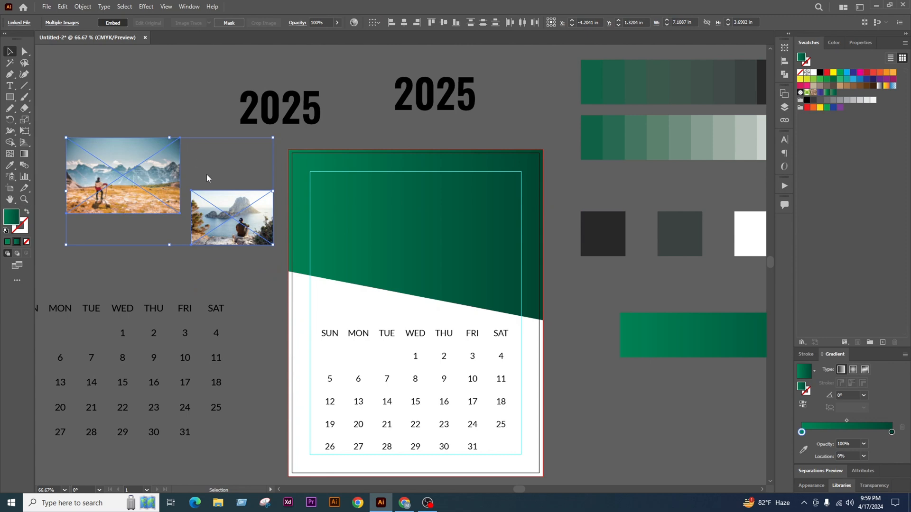
click(172, 78)
click(225, 226)
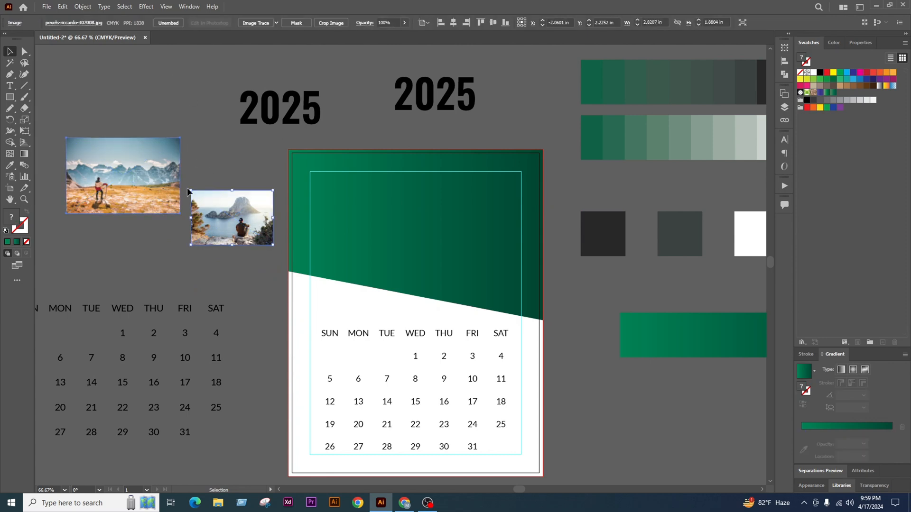
Enlarge the meadow hiker photo to about 11.3 × 7.5 in and position it over the green header
drag(176, 183, 568, 245)
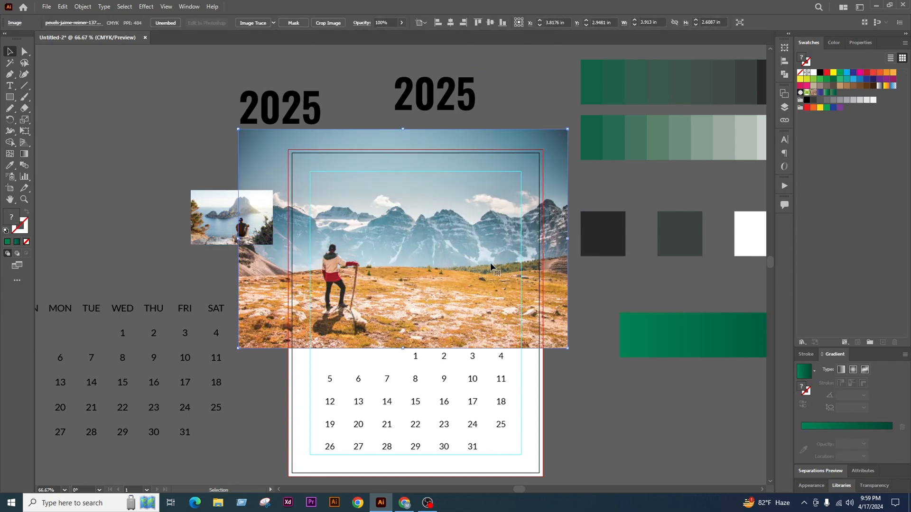
drag(489, 262, 509, 243)
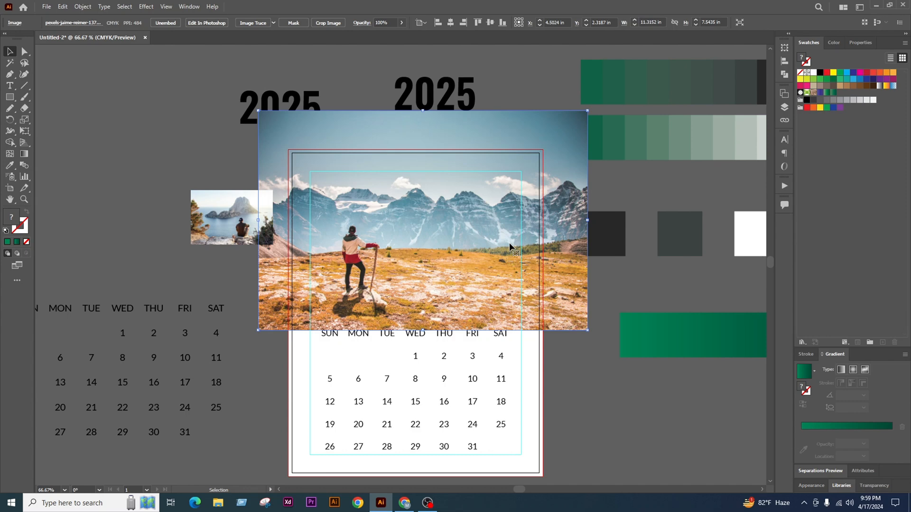
Send the meadow hiker photo to the back and move it behind the green header to about X 5.0 in, Y 2.0 in
key(ctrl+shift+bracketleft)
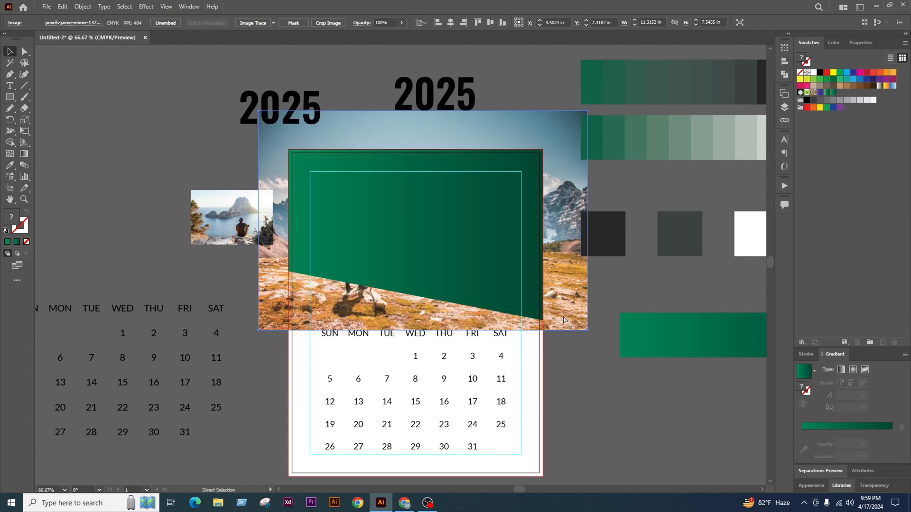
click(610, 398)
drag(592, 390, 568, 403)
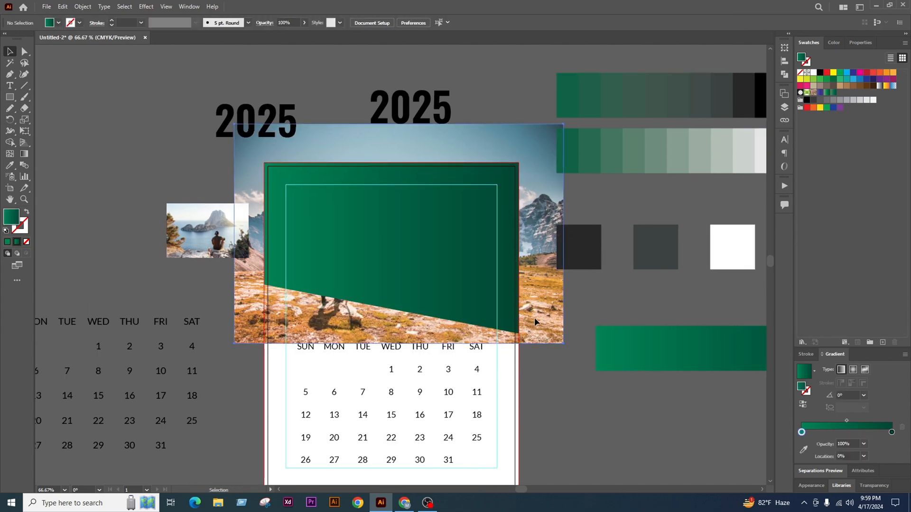
drag(534, 322, 549, 314)
click(542, 363)
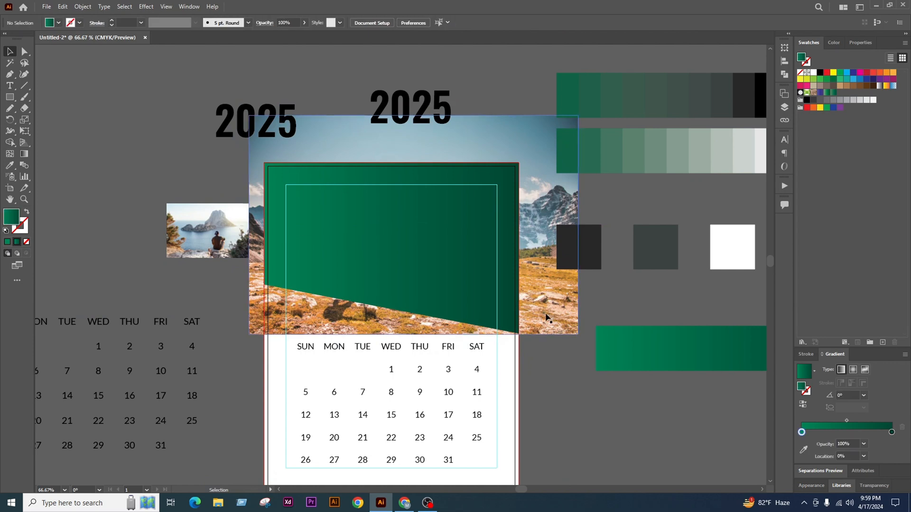
Reflect the meadow hiker photo so it is mirrored left to right
right_click(544, 297)
mouse_move(584, 365)
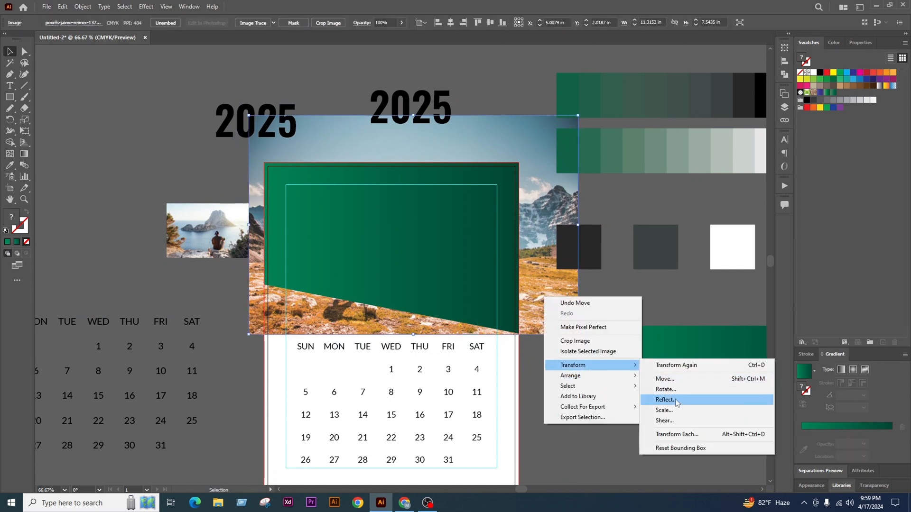
click(677, 401)
click(466, 313)
click(544, 356)
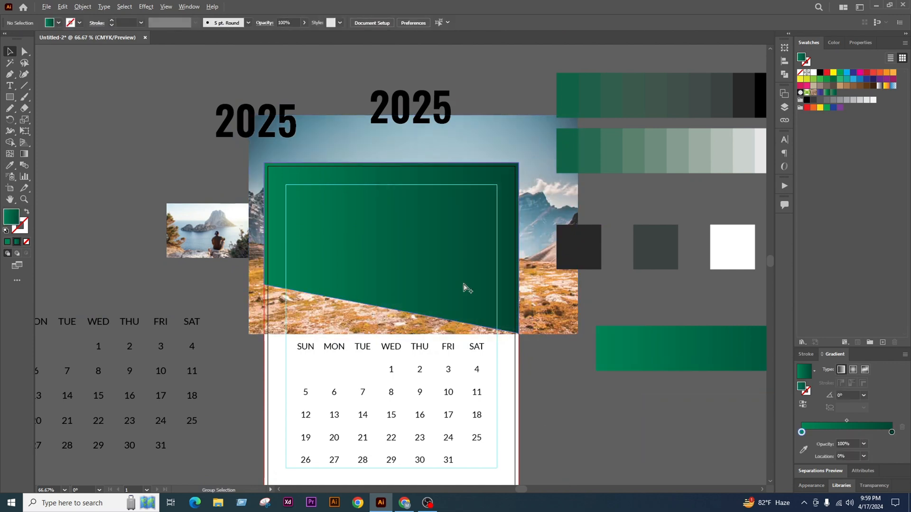
Place a spare copy of the slanted green header shape outside the page, up and to its left
scroll(462, 282, down, 1)
drag(456, 283, 159, 155)
click(264, 202)
scroll(445, 277, up, 1)
Lower the hiker photo slightly behind the header and make a clipping mask from the photo and the slanted green shape
click(453, 283)
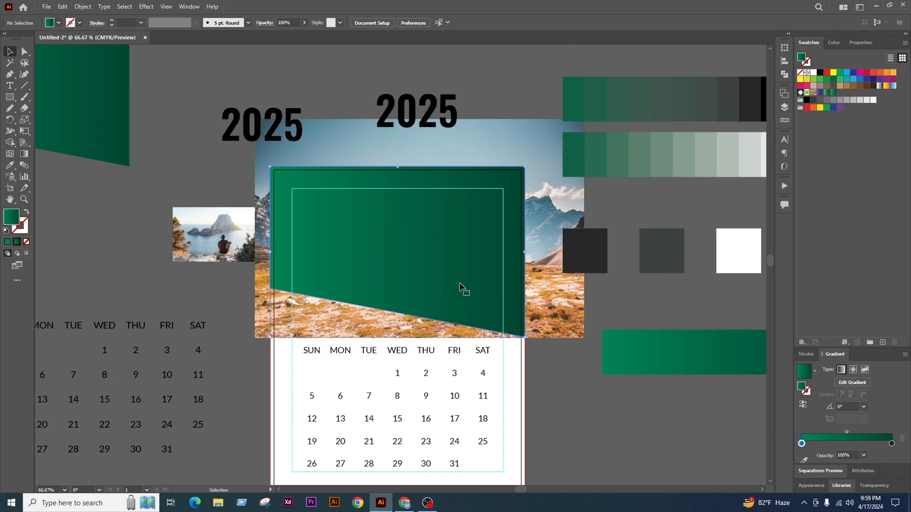
scroll(451, 283, up, 1)
scroll(515, 308, down, 1)
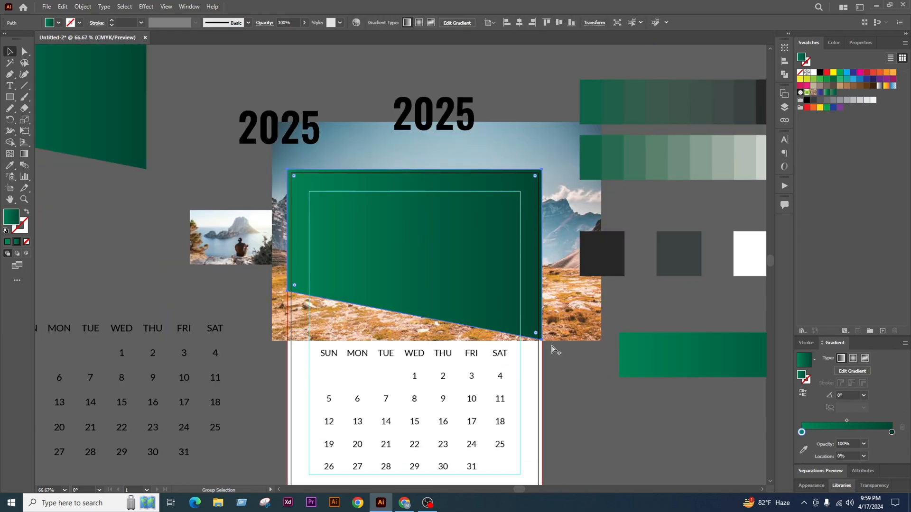
click(571, 329)
shift+click(463, 283)
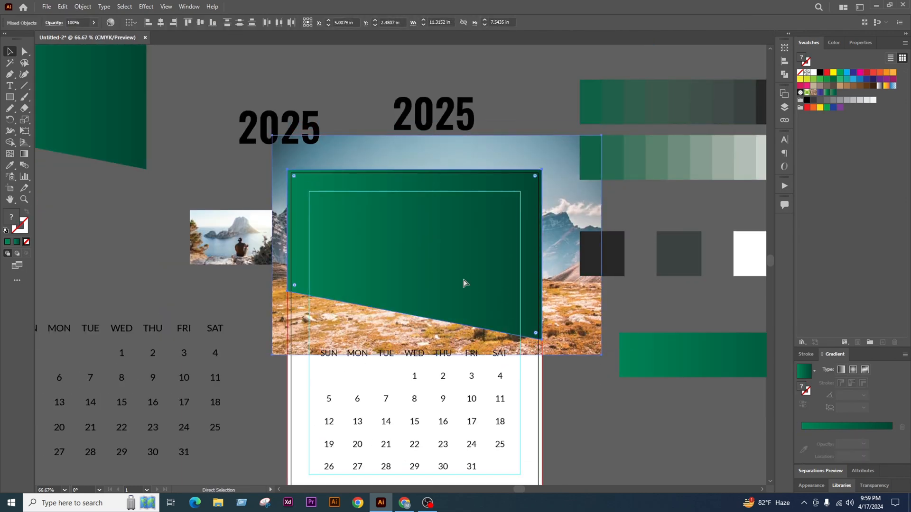
key(ctrl+7)
Resize and reposition the photo inside the clip group so the hiker stands near the header's lower right with the mountains behind
double_click(453, 273)
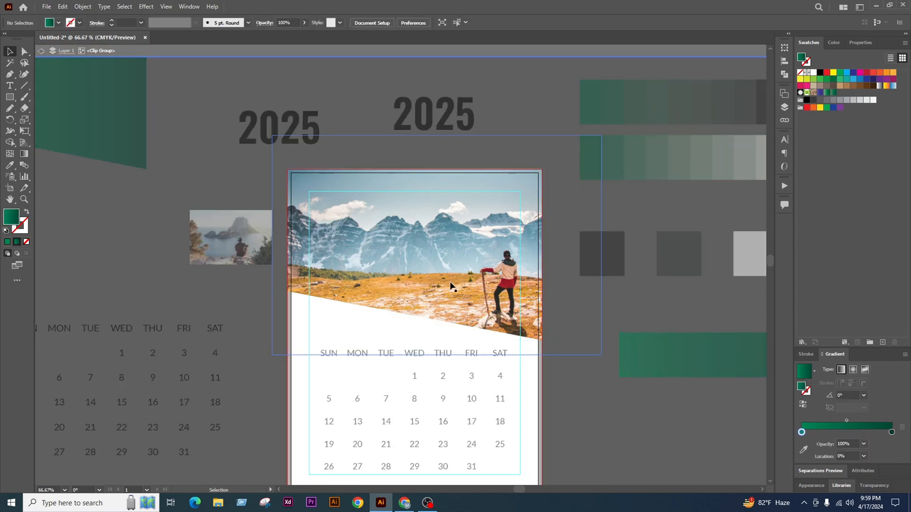
drag(450, 279, 449, 273)
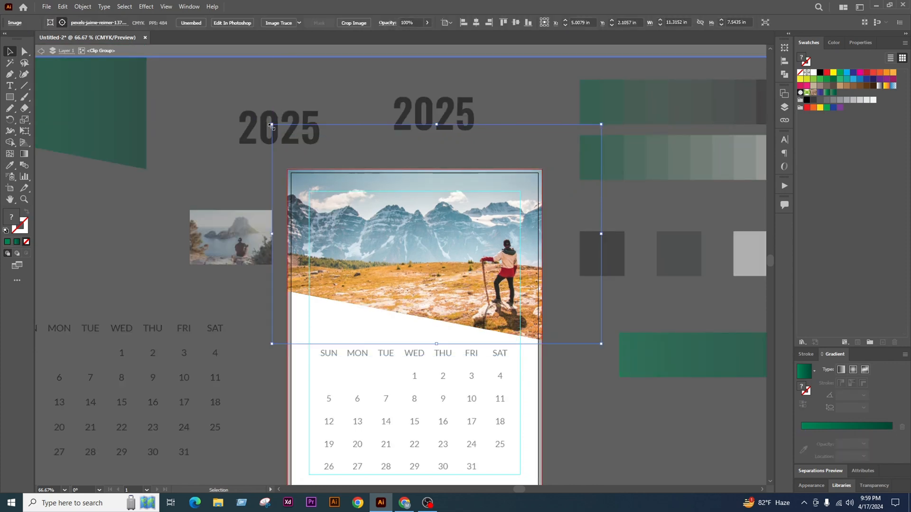
drag(271, 127, 198, 75)
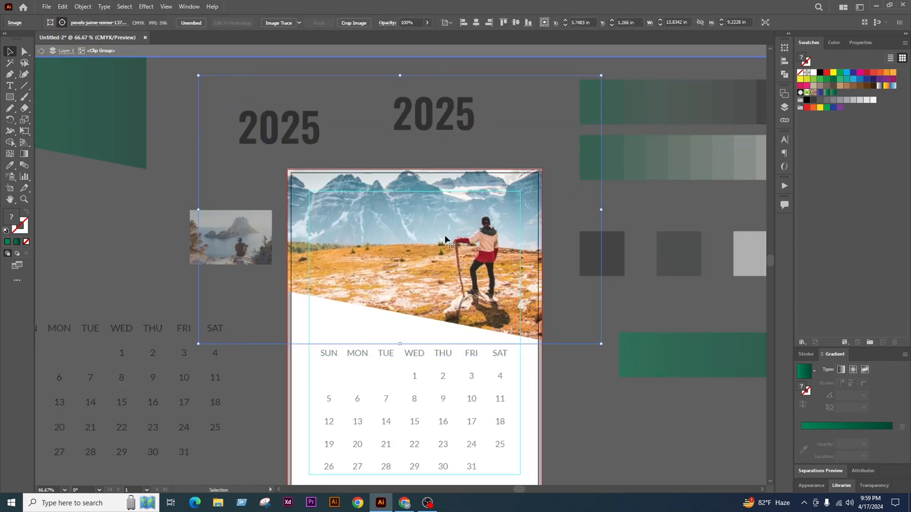
drag(445, 234, 443, 250)
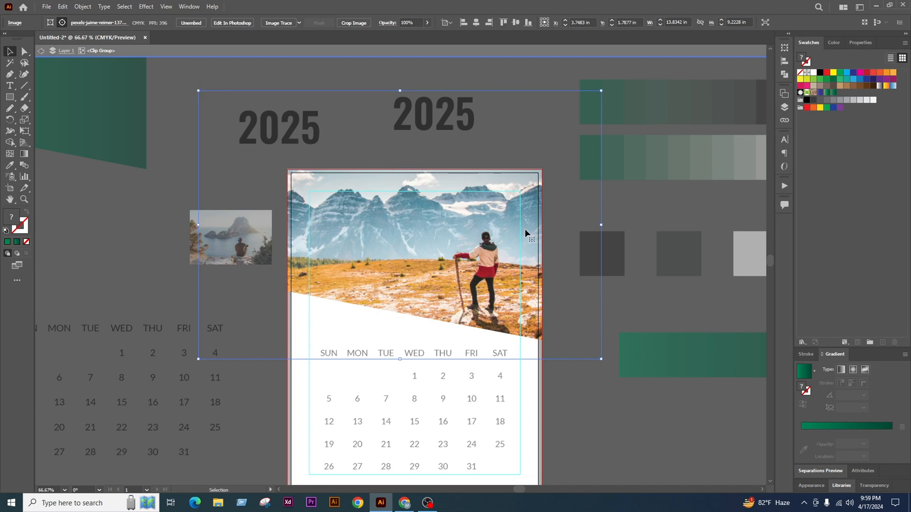
drag(199, 93, 279, 144)
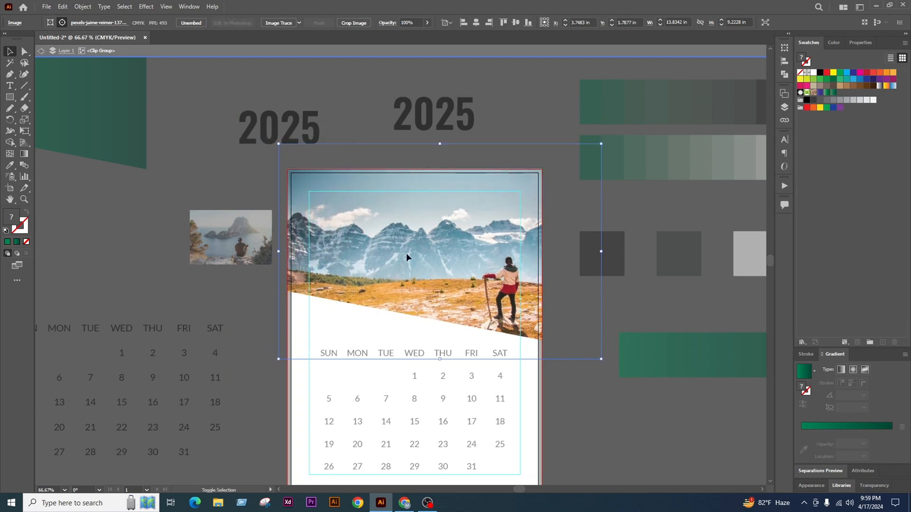
drag(459, 277, 448, 265)
mouse_move(516, 289)
mouse_down()
mouse_move(502, 281)
mouse_move(505, 290)
mouse_up()
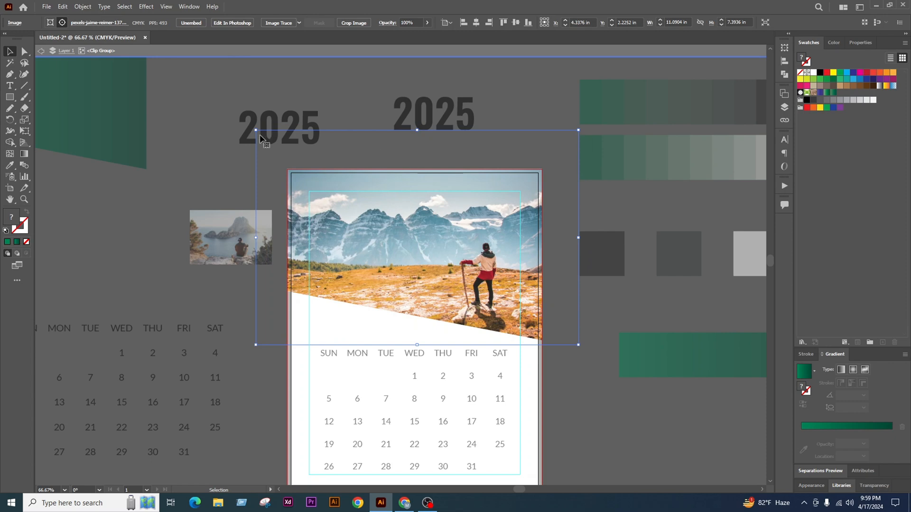
drag(260, 135, 269, 147)
mouse_move(435, 276)
mouse_down()
mouse_move(424, 275)
mouse_move(432, 276)
mouse_up()
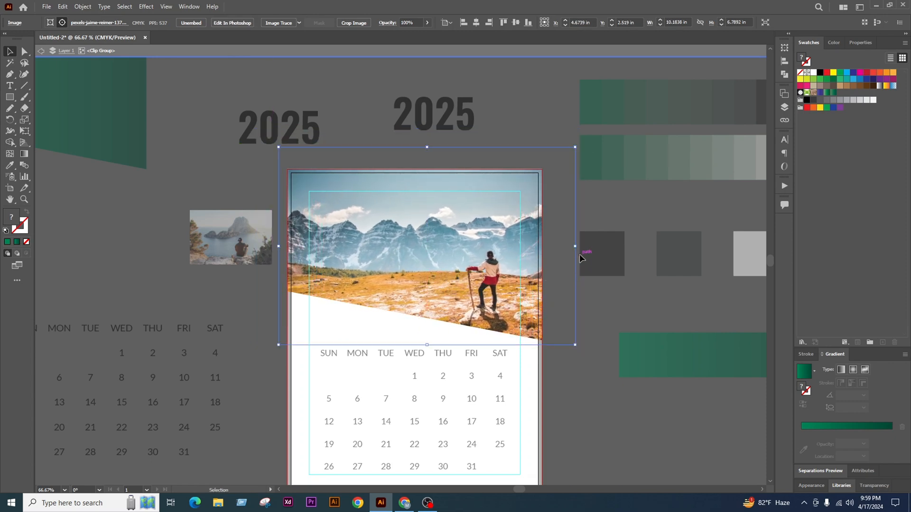
drag(574, 250, 588, 246)
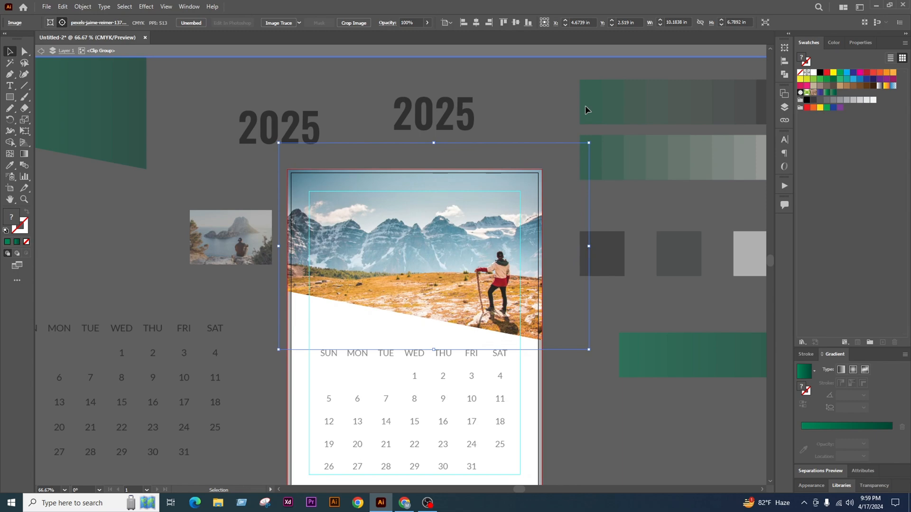
double_click(541, 57)
Duplicate the spare green header shape onto the page and rotate the copy 180°
scroll(462, 254, down, 1)
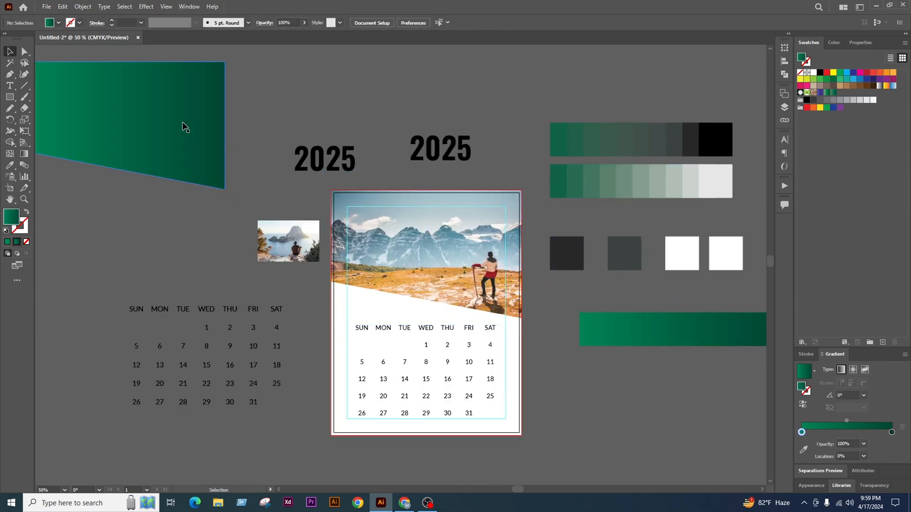
drag(183, 127, 441, 232)
scroll(460, 266, up, 2)
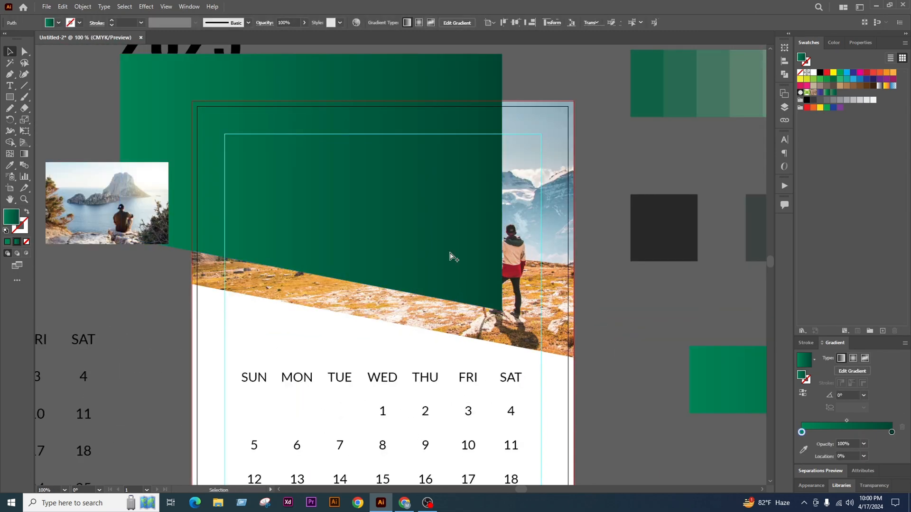
scroll(451, 256, down, 1)
drag(485, 306, 308, 181)
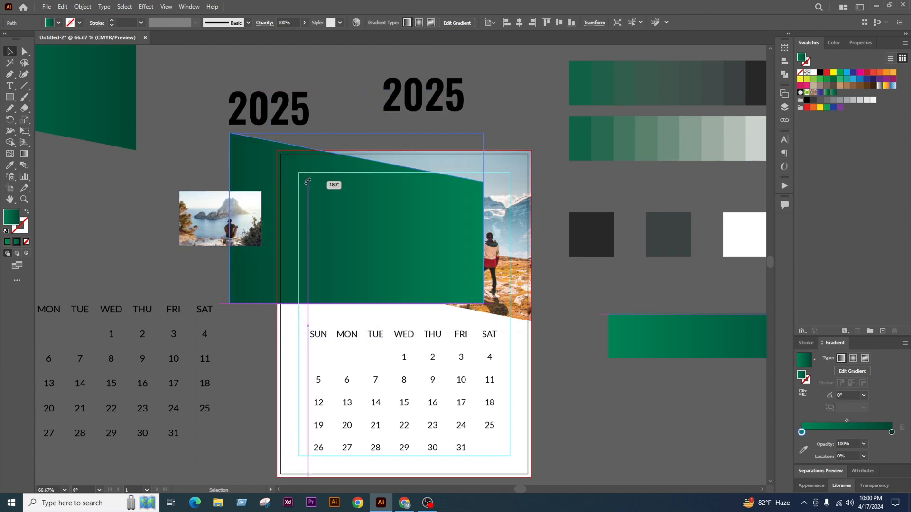
Enlarge the rotated green copy and position it over the photo's left part, with its lower-right corner at the slanted photo edge
drag(410, 236, 390, 199)
click(568, 283)
drag(417, 297, 414, 275)
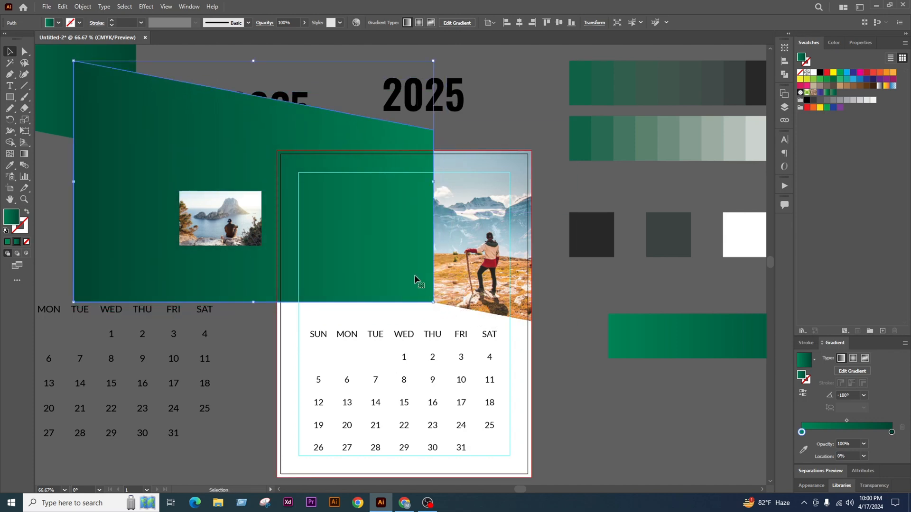
Remove the part of the green shape outside the page rectangle with the Shape Builder, leaving a panel about 5.4 × 5.2 in
shift+click(414, 320)
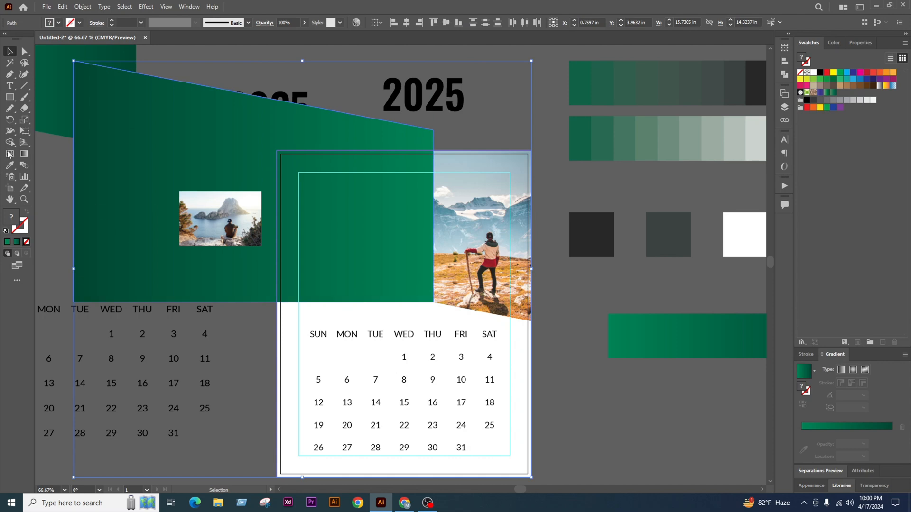
click(9, 142)
alt+click(163, 166)
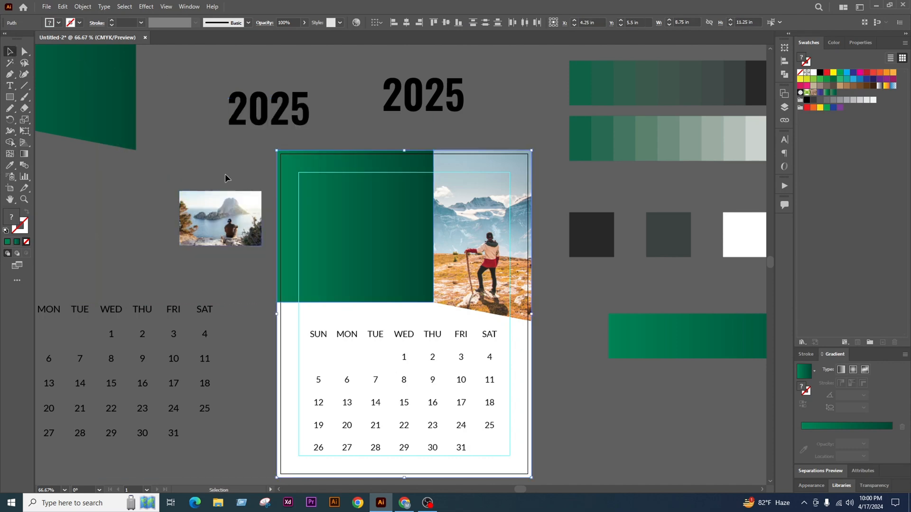
Lower the green panel's bottom-left anchor point to about Y 5.75 in, giving the panel a slanted bottom edge
click(385, 268)
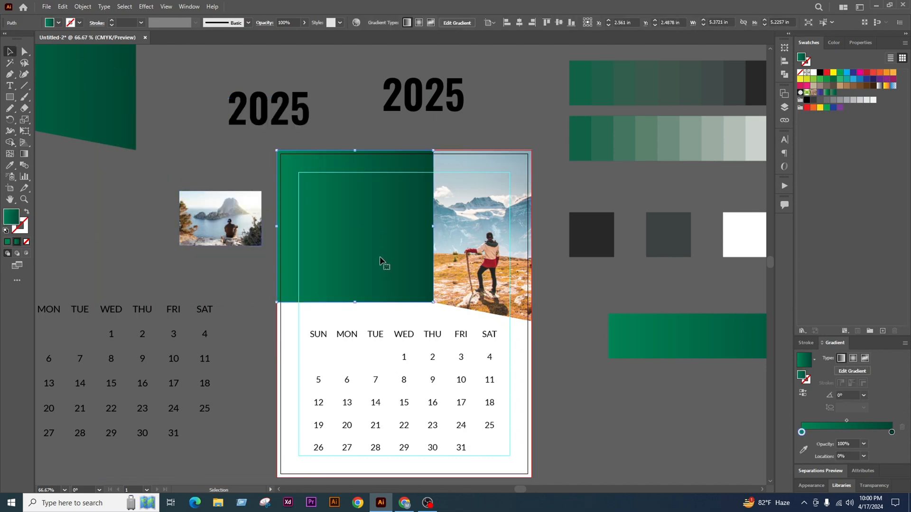
click(24, 51)
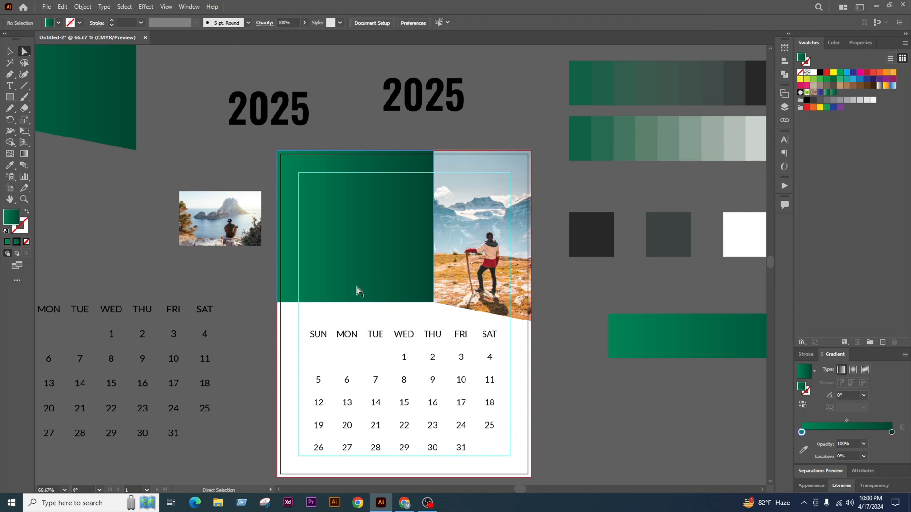
drag(277, 304, 277, 320)
click(9, 51)
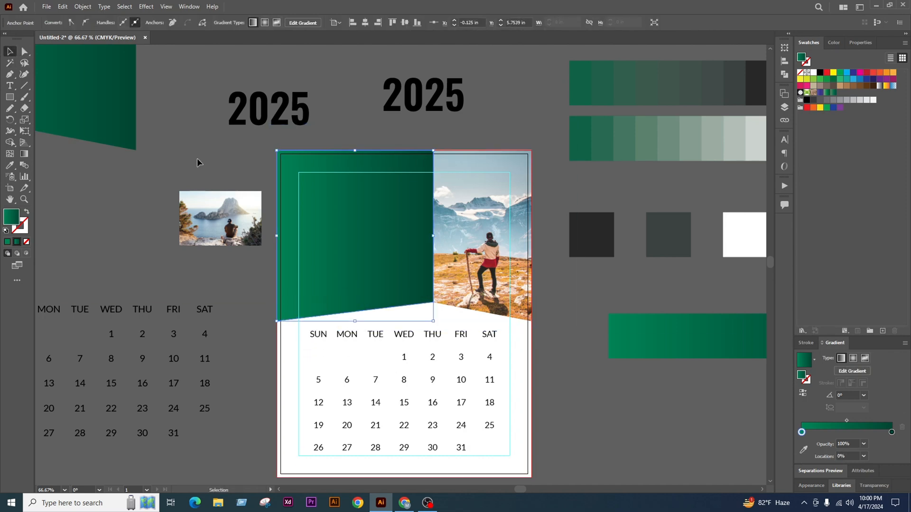
Try reshaping the green panel into a wedge by moving its upper-right corner point to the page's upper-left corner
click(24, 52)
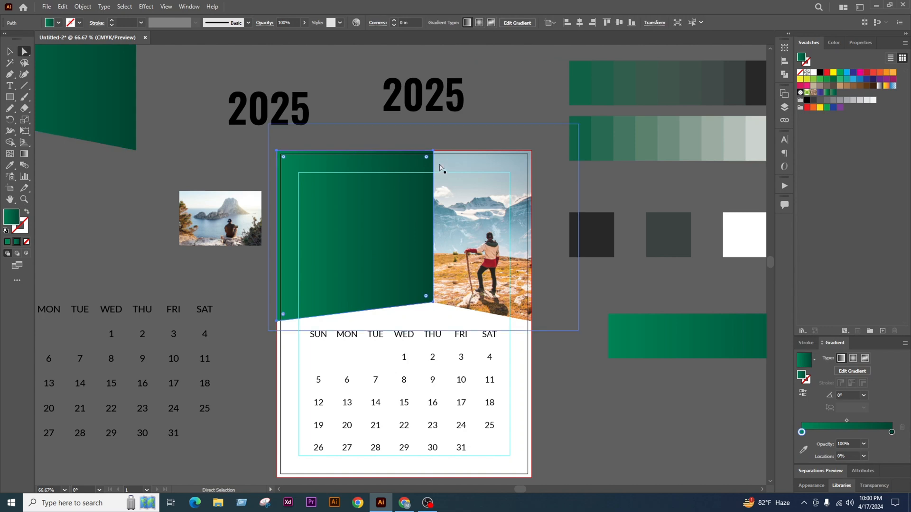
drag(433, 152, 278, 161)
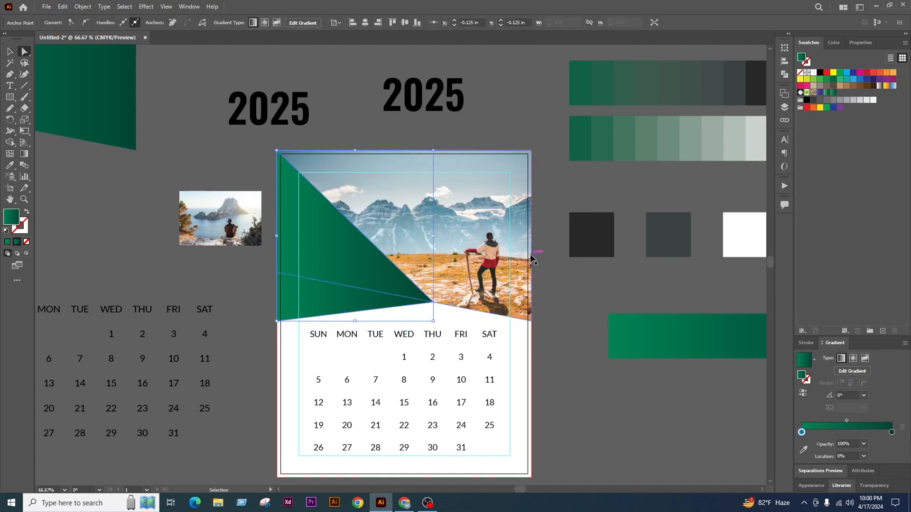
key(ctrl+z)
Undo the earlier trimming of the green panel and delete the green shape covering the calendar photo
key(ctrl+z)
key(ctrl+z)
click(268, 93)
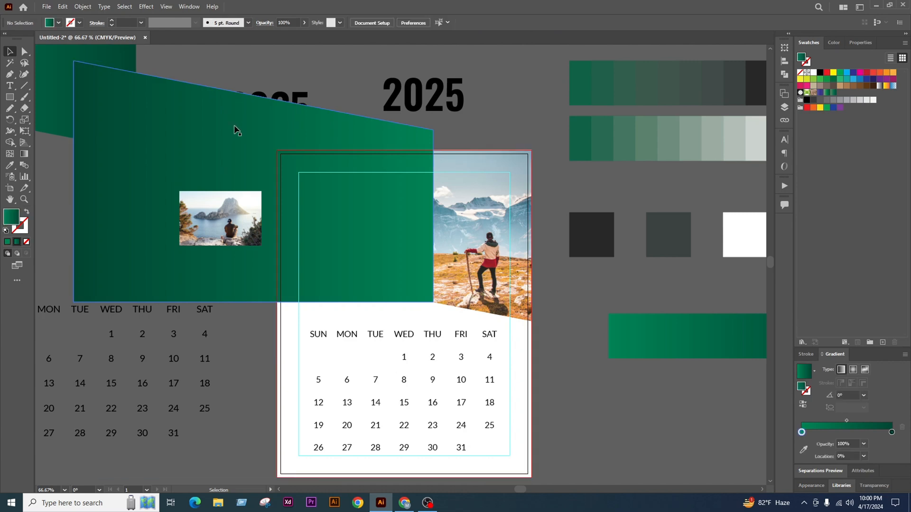
key(Delete)
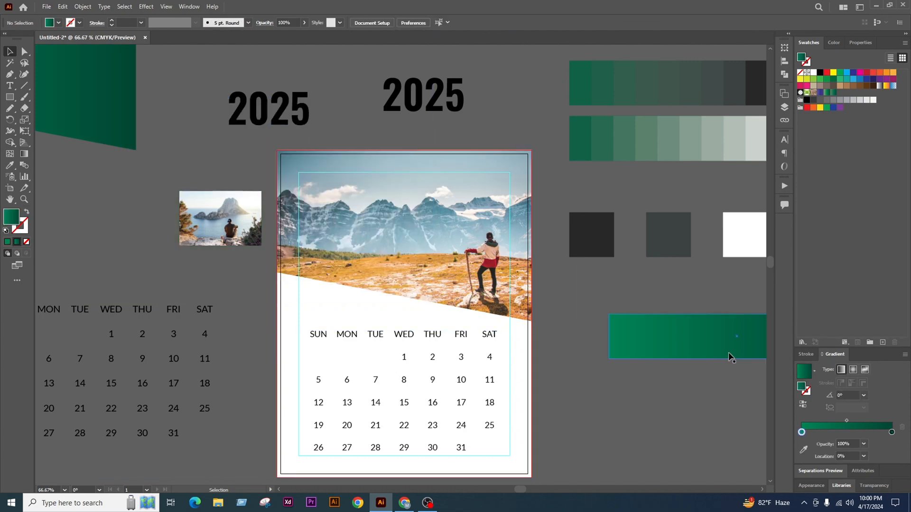
Duplicate the green gradient bar onto the calendar photo, rotate the copy 45° and bring it to the front
drag(728, 353, 364, 258)
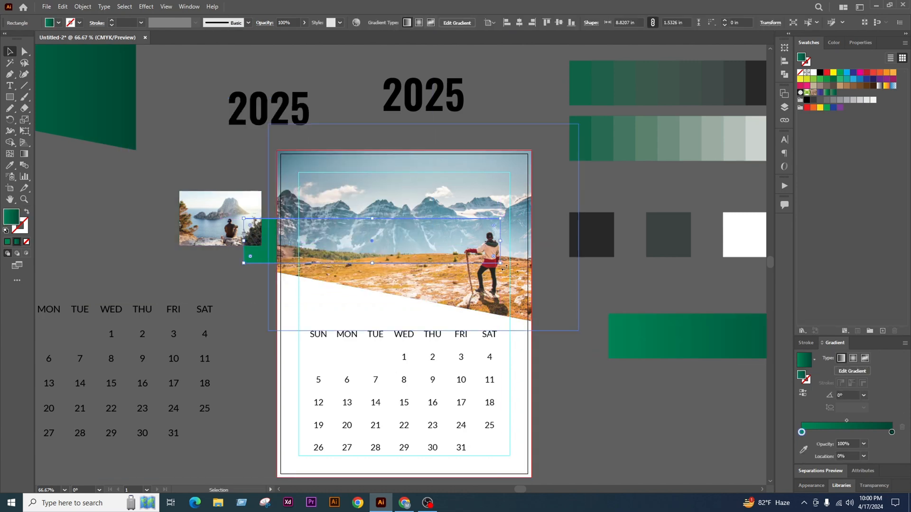
drag(504, 268, 460, 104)
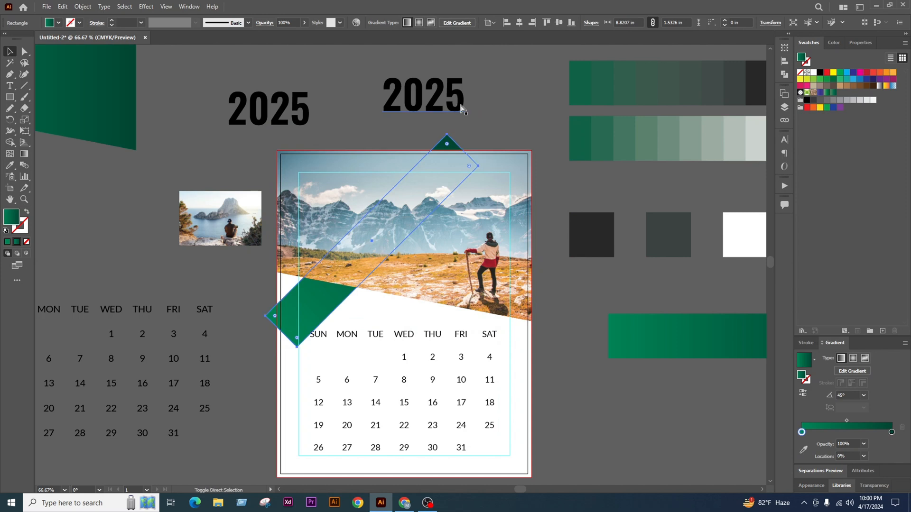
key(ctrl+shift+bracketright)
Enlarge the rotated green bar and tilt it more steeply so it covers the upper-left part of the calendar
drag(427, 184, 481, 176)
drag(501, 136, 485, 148)
drag(538, 118, 508, 84)
drag(413, 222, 239, 192)
Trim away the parts of the tilted green bar outside the calendar page with the Shape Builder tool
shift+click(408, 315)
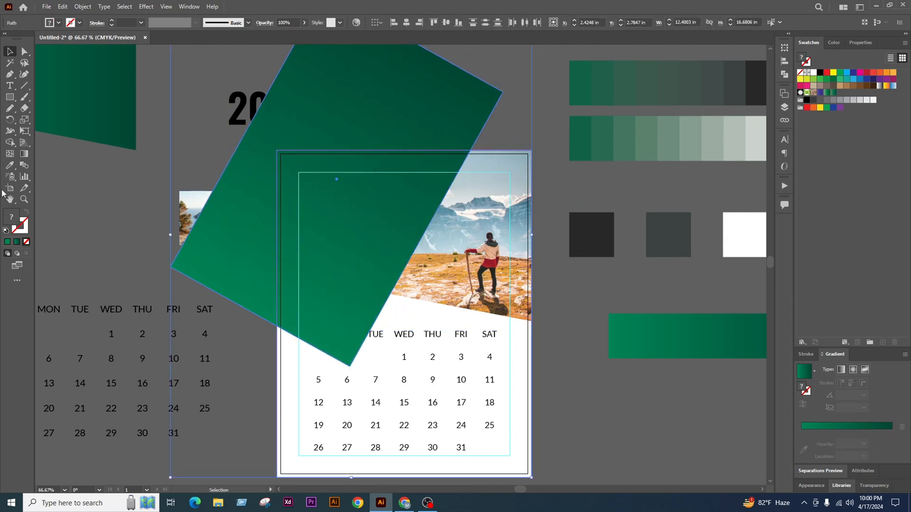
click(10, 142)
alt+click(217, 235)
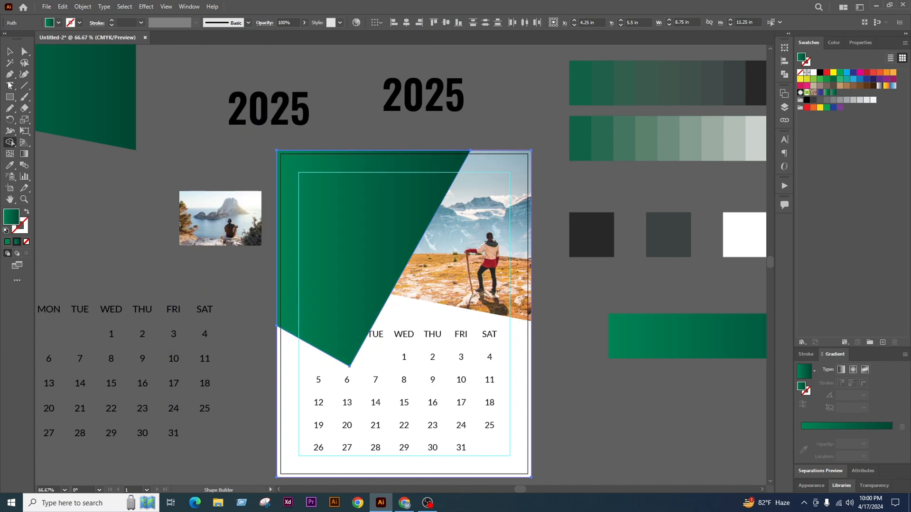
click(372, 122)
click(365, 304)
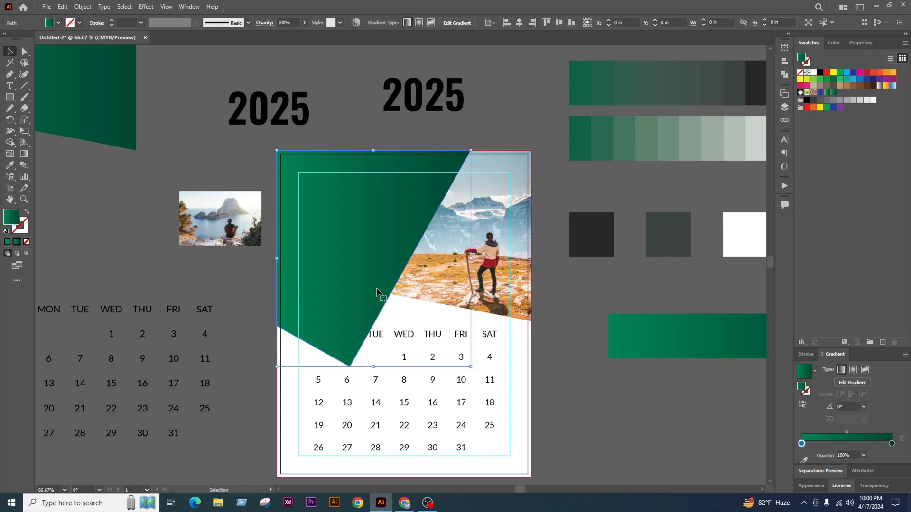
Try scaling the trimmed green shape down to about 5.2 by 5.8 in so it clears the weekday row
scroll(379, 296, down, 2)
click(552, 346)
scroll(425, 238, up, 2)
click(412, 285)
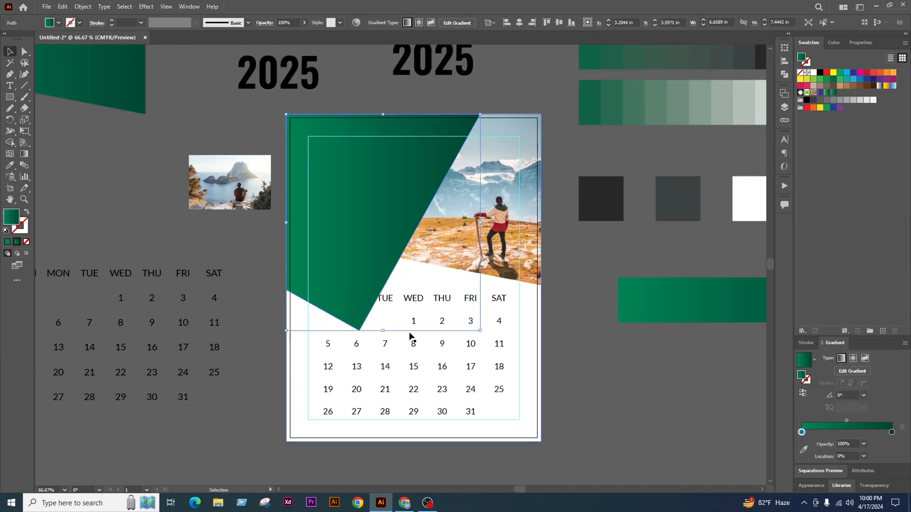
drag(480, 332, 450, 285)
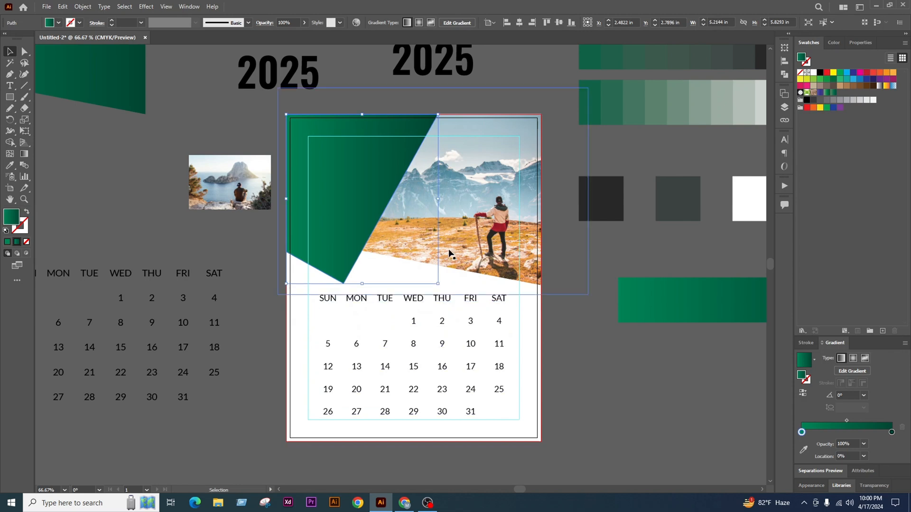
key(ctrl+z)
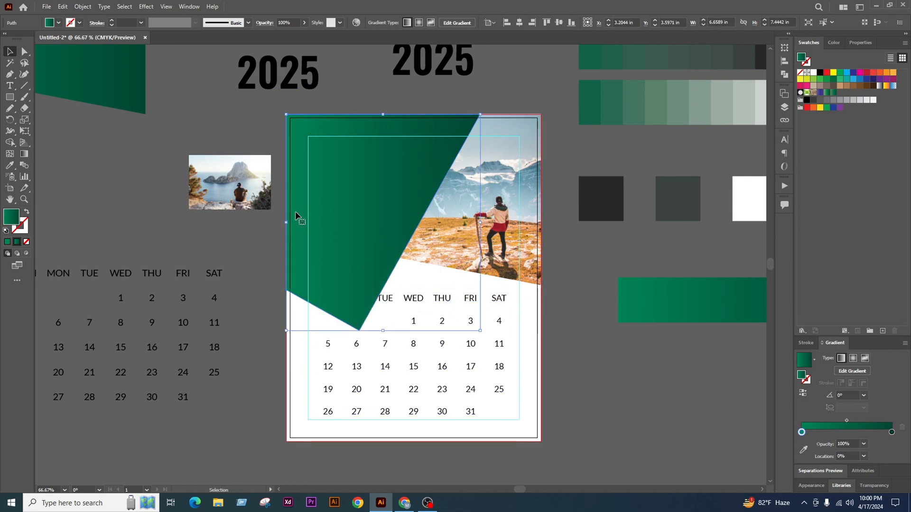
Enlarge the green shape to about 10 in high and move it up so its lower tip clears the weekday row
drag(287, 224, 220, 229)
drag(310, 251, 306, 171)
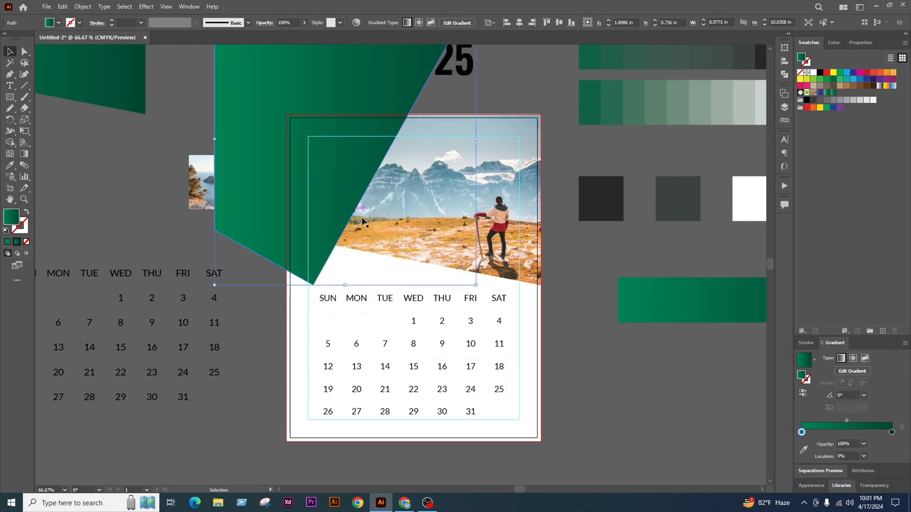
Rotate the enlarged green shape clockwise by about 9.6° and reposition it over the calendar's upper-left area
scroll(371, 233, down, 1)
scroll(506, 238, down, 1)
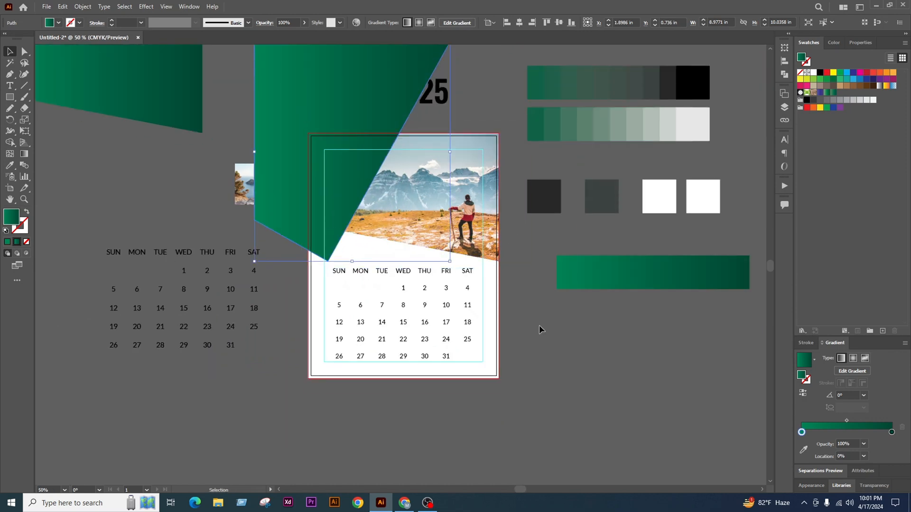
scroll(383, 198, up, 1)
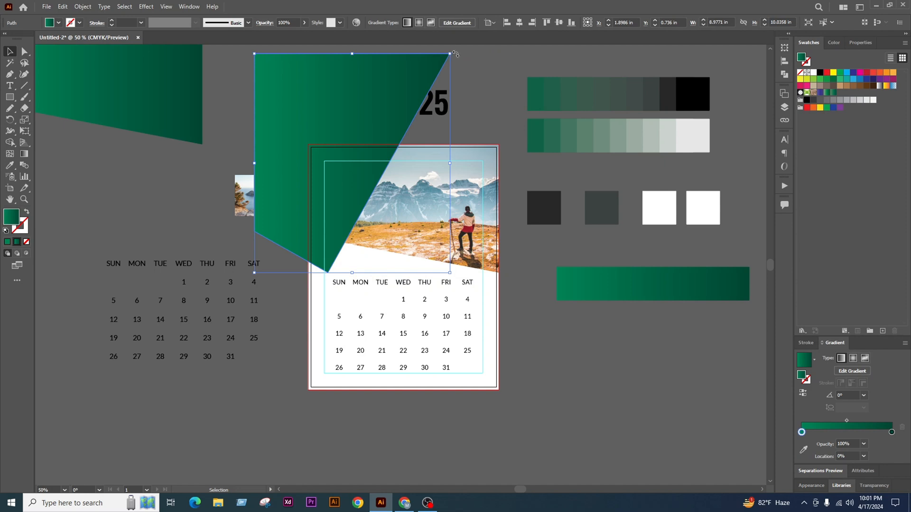
drag(454, 54, 478, 68)
drag(348, 170, 333, 201)
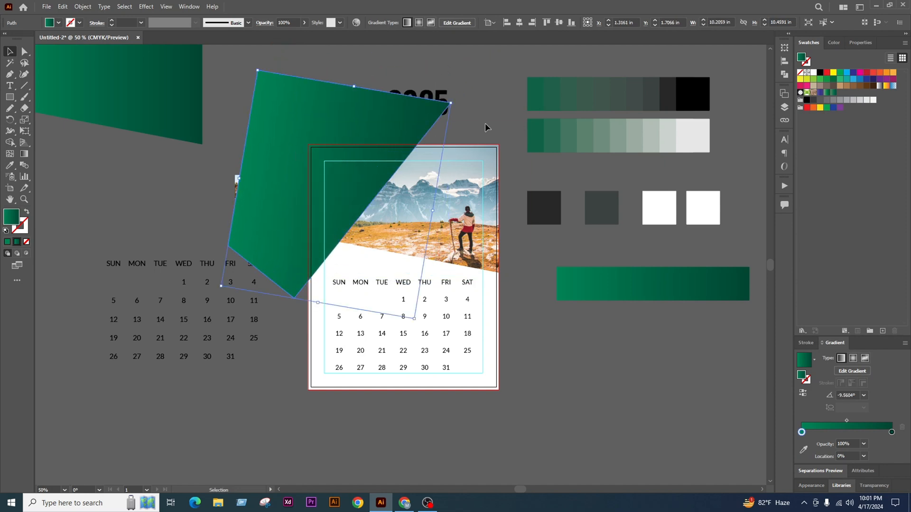
Enlarge the tilted green shape to about 12.3 by 12.6 in and undo the last adjustments to it
drag(453, 106, 550, 113)
drag(432, 128, 420, 146)
key(ctrl+z)
key(ctrl+z)
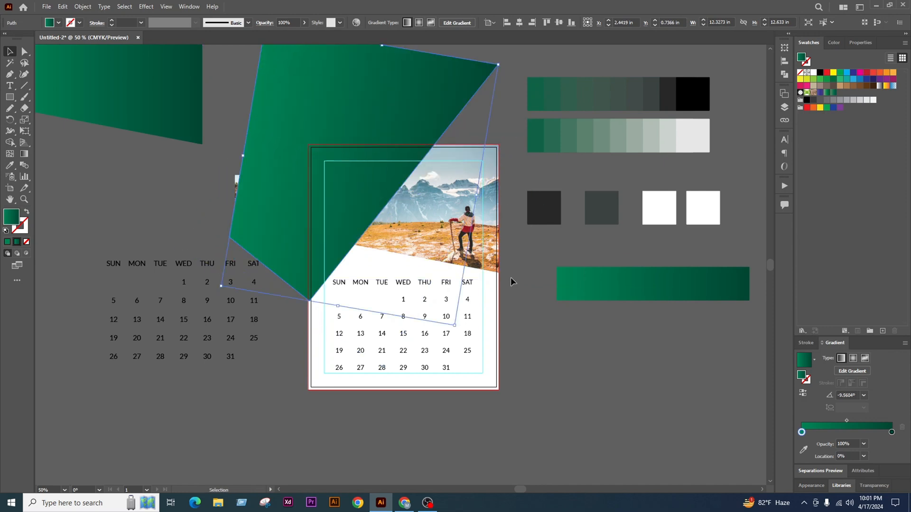
Move the tilted green shape off the calendar and delete it
scroll(438, 272, down, 1)
drag(391, 190, 302, 194)
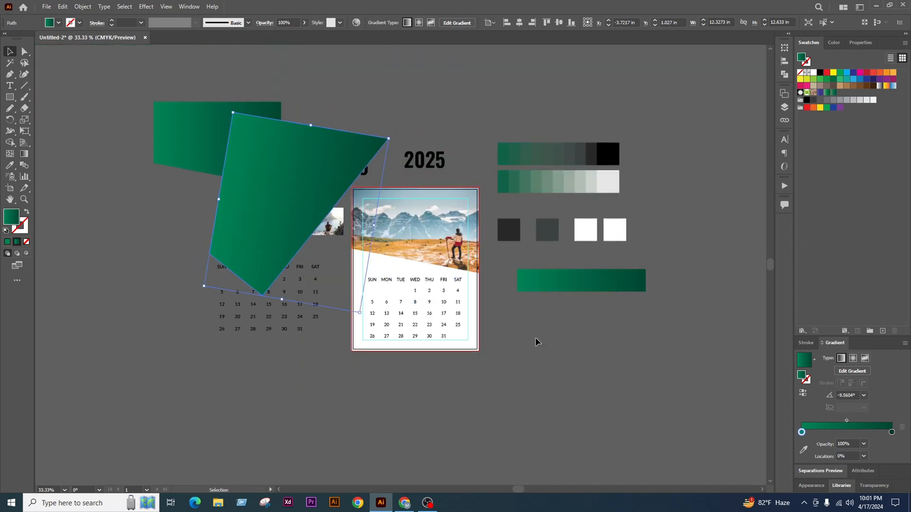
key(Delete)
scroll(432, 234, up, 1)
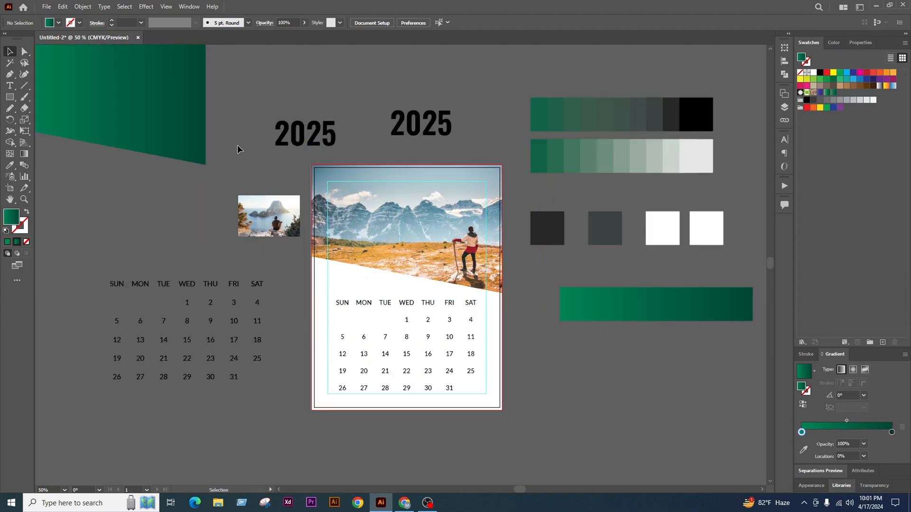
Duplicate the slanted green panel beside the page onto the calendar and rotate the copy to 45°
drag(183, 119, 407, 240)
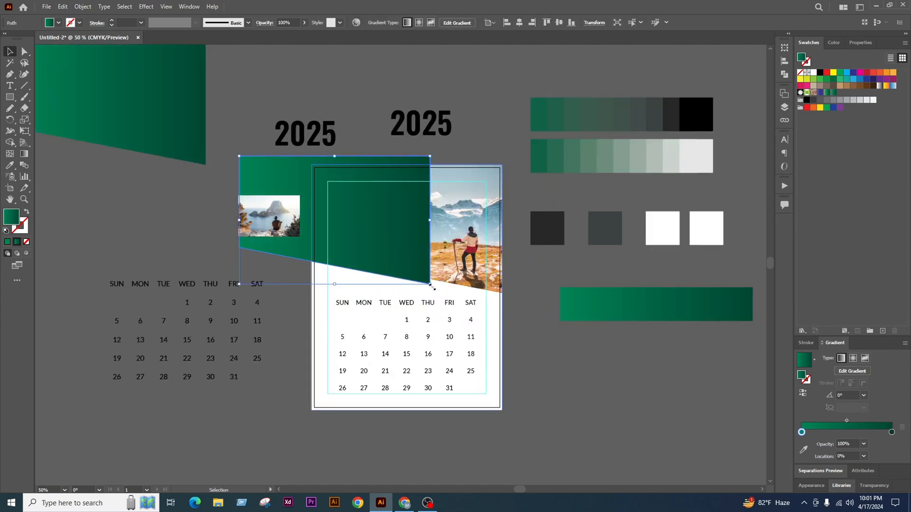
drag(434, 288, 296, 142)
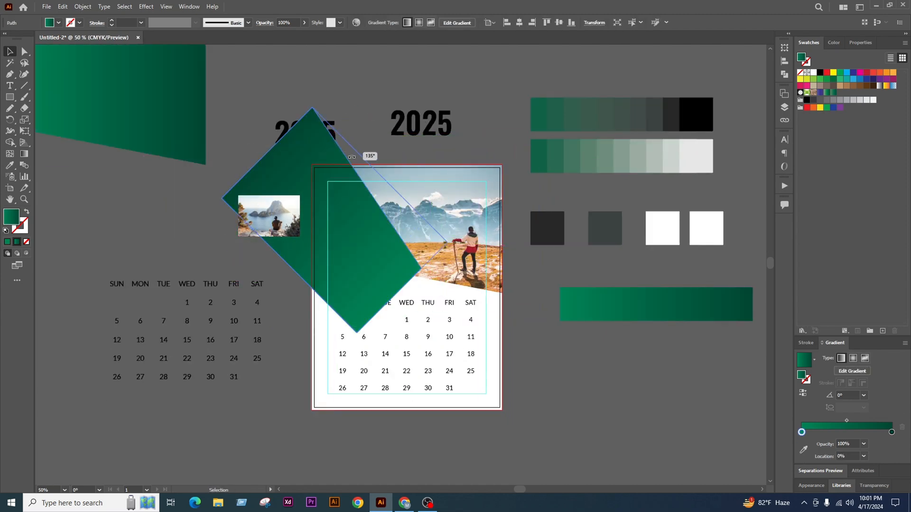
drag(351, 157, 420, 177)
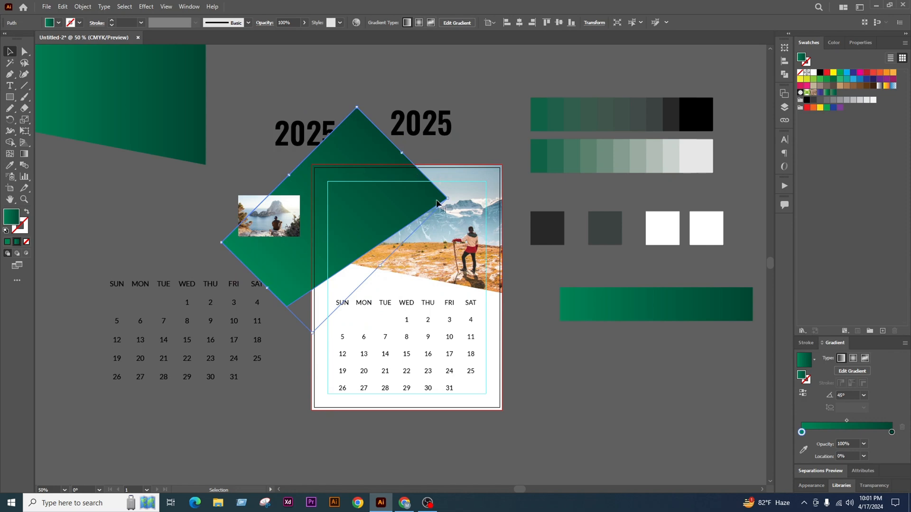
Rotate the copied green panel to about 53.5° and reposition it over the upper-left part of the photo
scroll(436, 203, up, 1)
scroll(428, 221, up, 1)
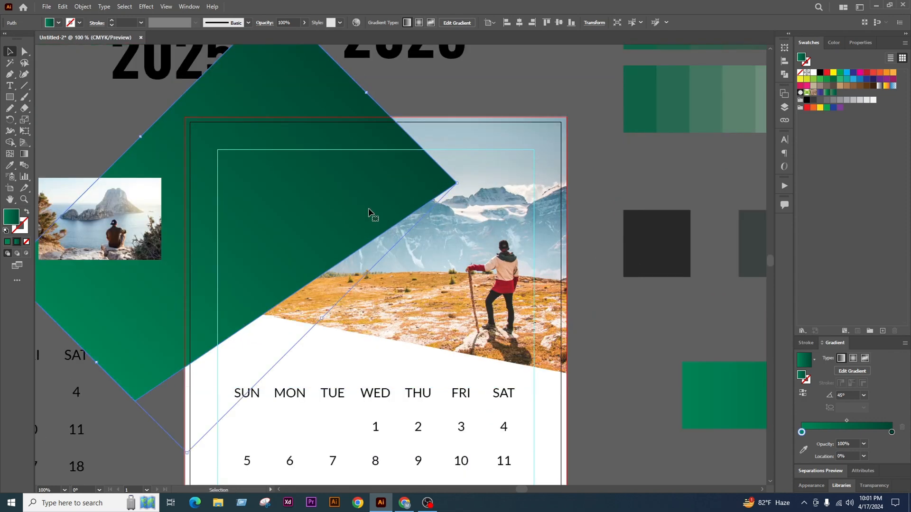
drag(372, 211, 472, 135)
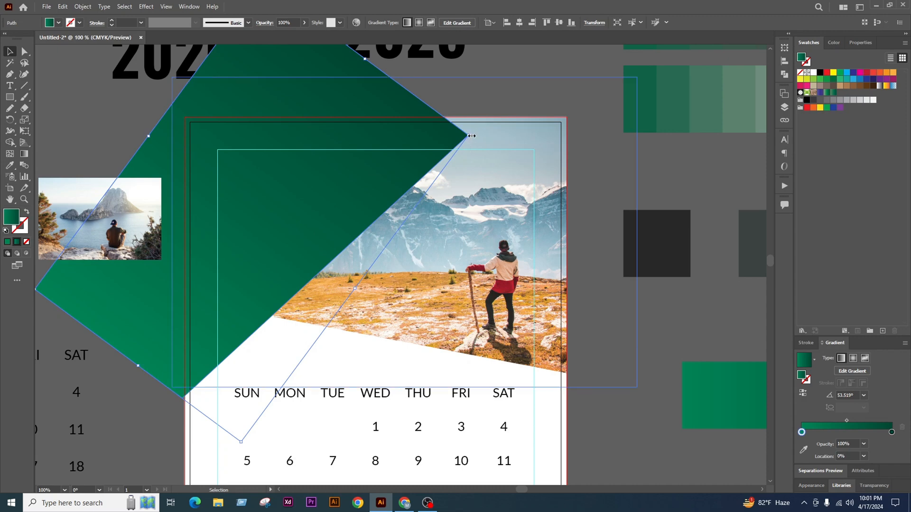
drag(427, 135, 388, 205)
Rotate the copied green panel back to about 32° and reposition it over the photo
scroll(494, 187, down, 1)
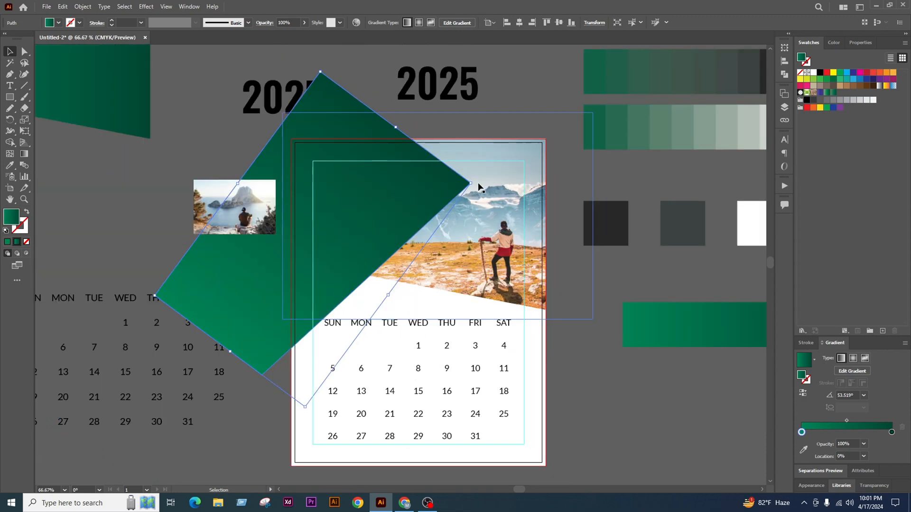
drag(474, 183, 494, 246)
drag(424, 238, 407, 223)
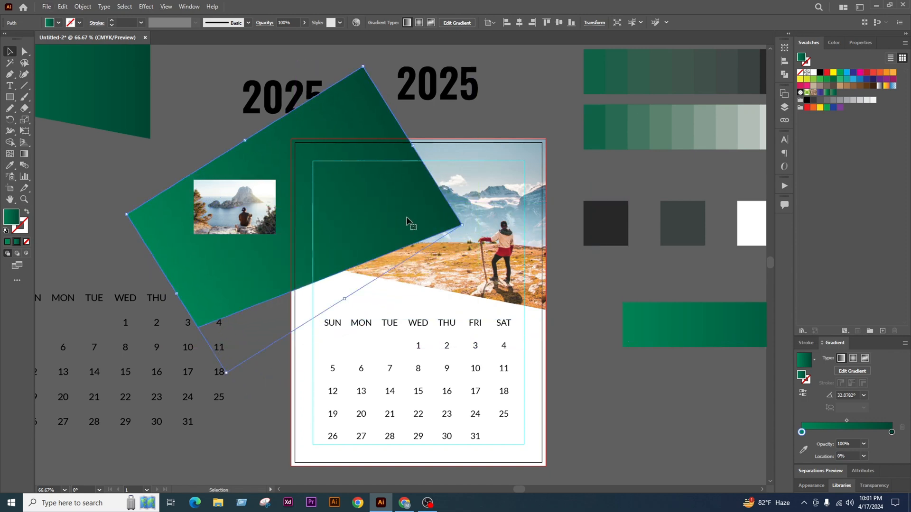
click(583, 327)
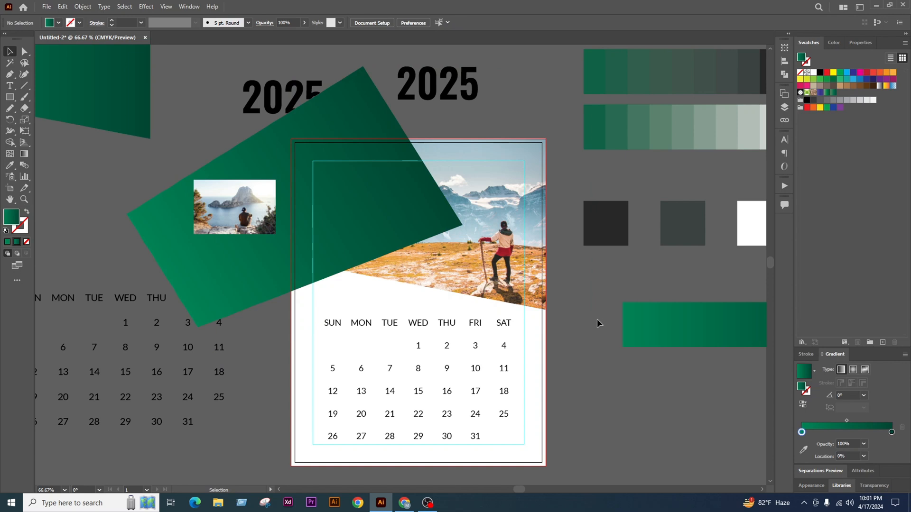
Turn the copied green panel to 180° so its slanted edge faces up, and move it further over the photo
click(455, 228)
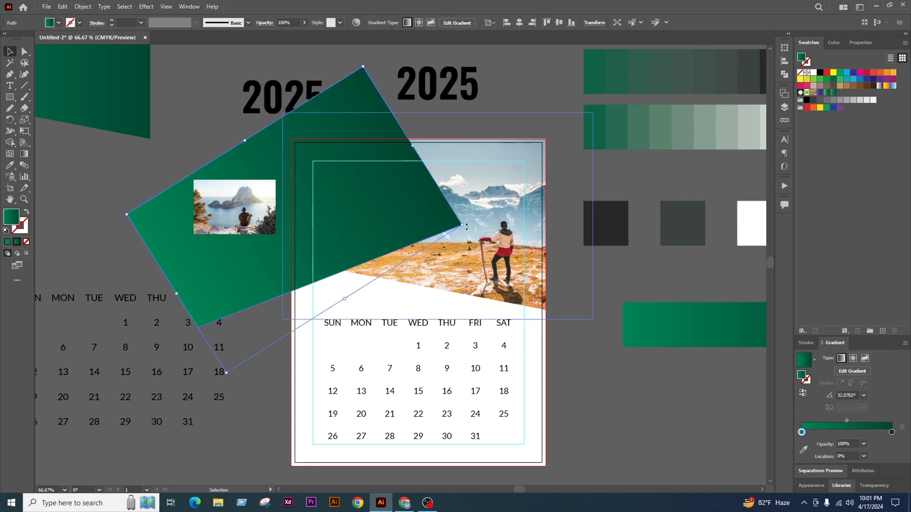
drag(466, 227, 243, 186)
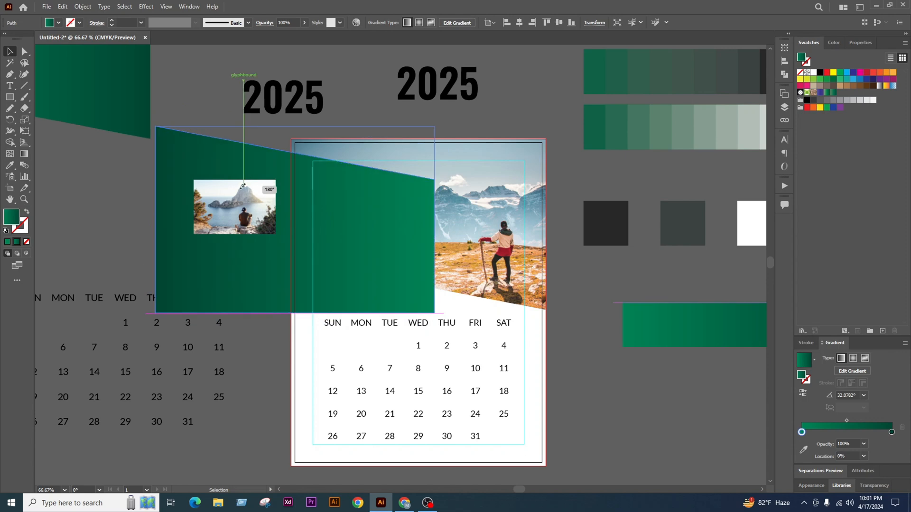
drag(390, 258, 423, 246)
Round the copied green panel's lower-right and upper-left corners into a leaf shape, with a corner radius of about 3.9 in
click(24, 52)
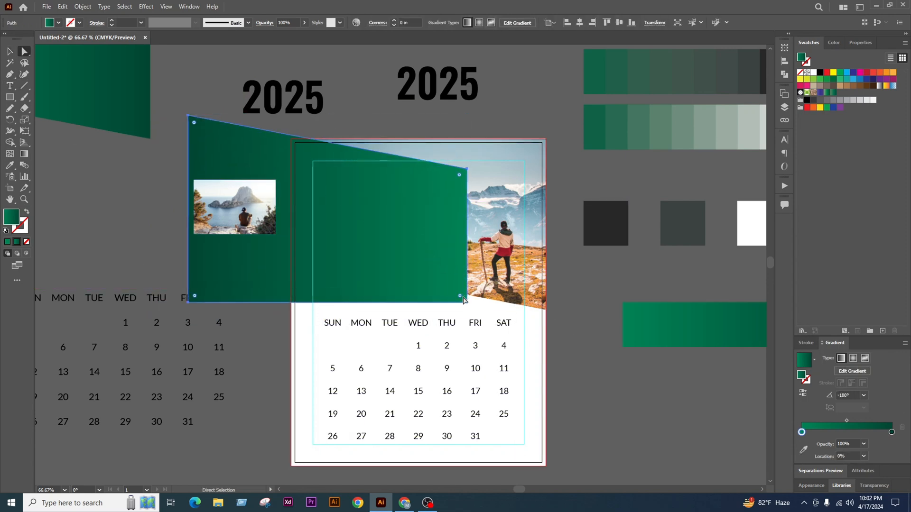
drag(462, 301, 152, 231)
drag(324, 223, 309, 231)
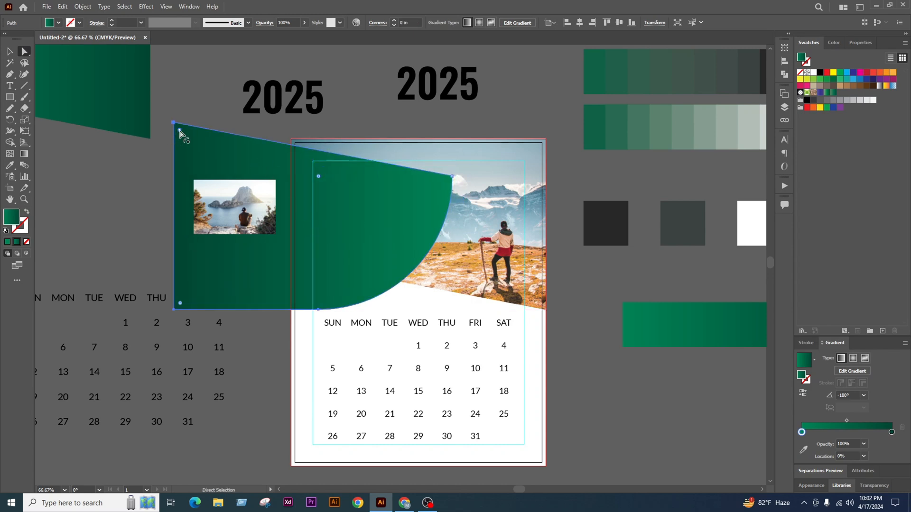
drag(179, 133, 283, 266)
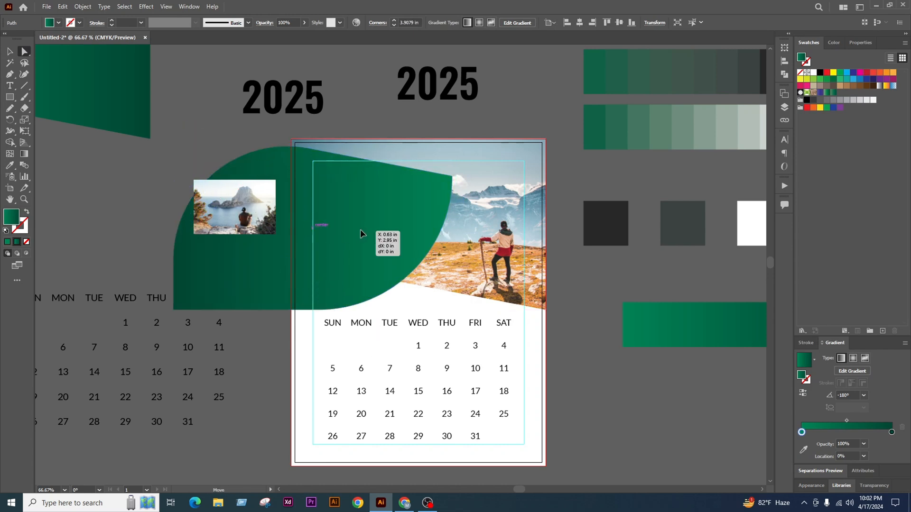
drag(361, 230, 379, 209)
Undo the corner rounding and the earlier changes until the copied green panel is gone from the calendar
key(ctrl+z)
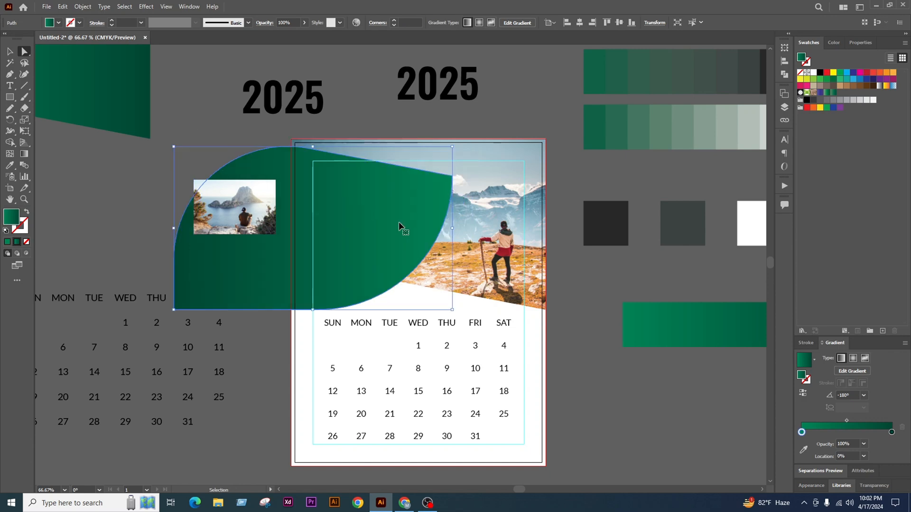
key(ctrl+z)
key(ctrl+z)
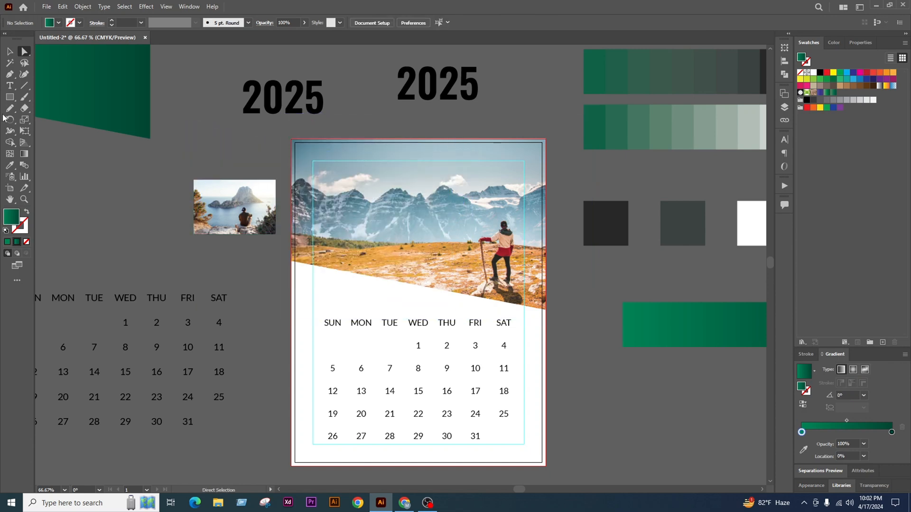
Draw a green gradient circle over the photo's upper-left part and enlarge it to about 7.6 in across
drag(11, 99, 38, 114)
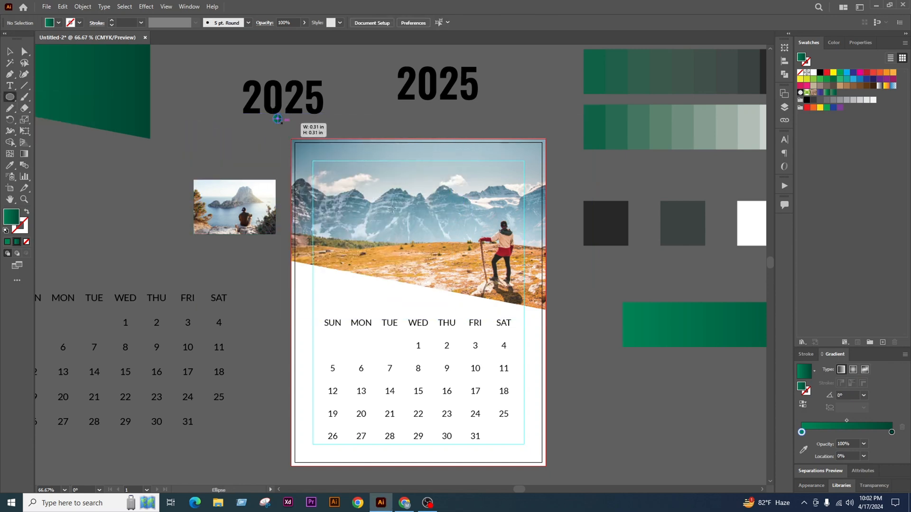
drag(277, 119, 461, 302)
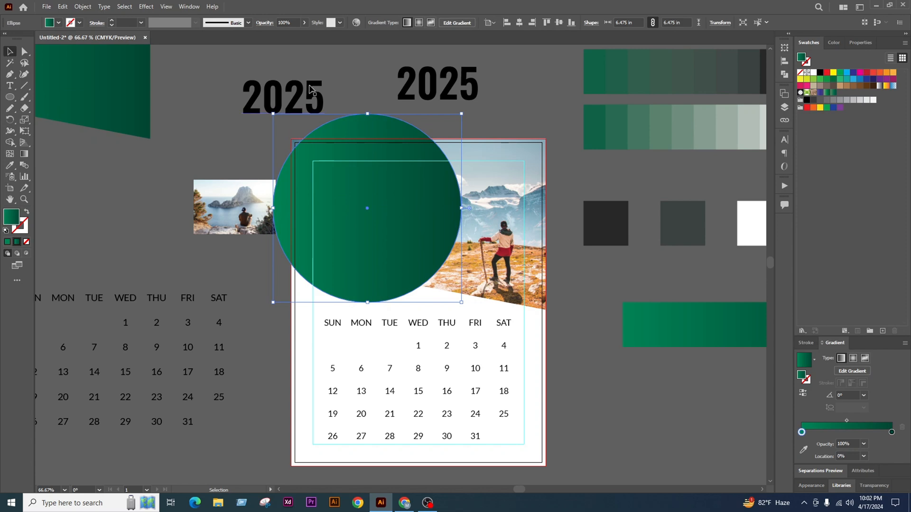
drag(349, 215, 331, 205)
drag(443, 205, 416, 212)
drag(457, 199, 433, 199)
drag(370, 221, 392, 233)
drag(370, 128, 358, 82)
drag(413, 209, 388, 217)
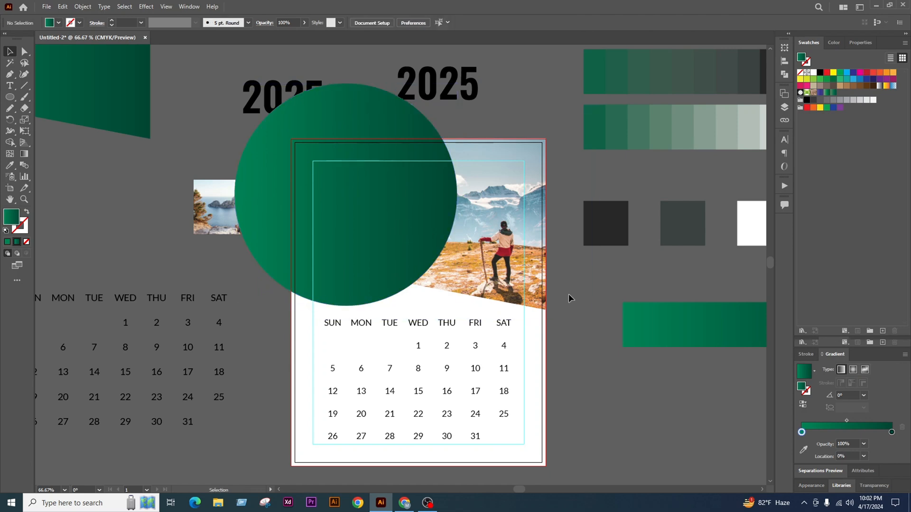
Shrink the green circle to about 6.3 in across, keeping it overlapping the page's upper-left corner
scroll(403, 221, down, 1)
click(523, 265)
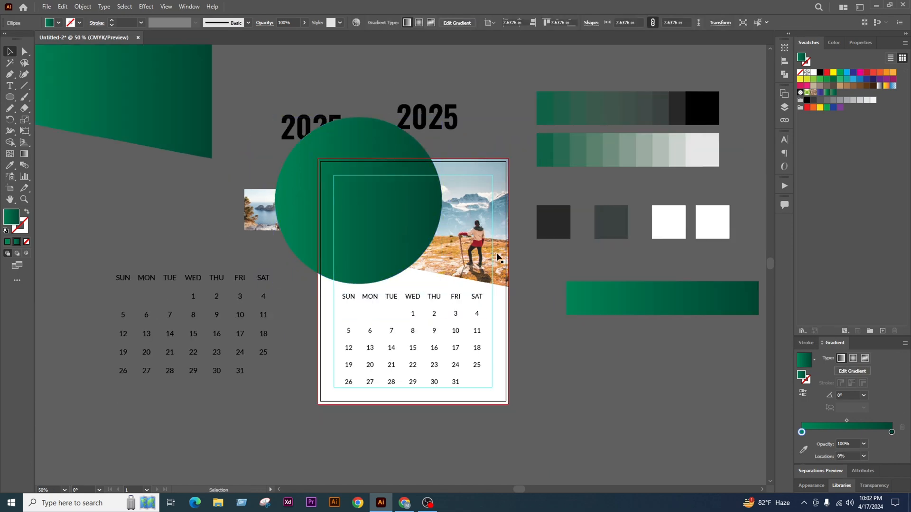
scroll(412, 221, up, 1)
click(411, 220)
drag(341, 83, 347, 110)
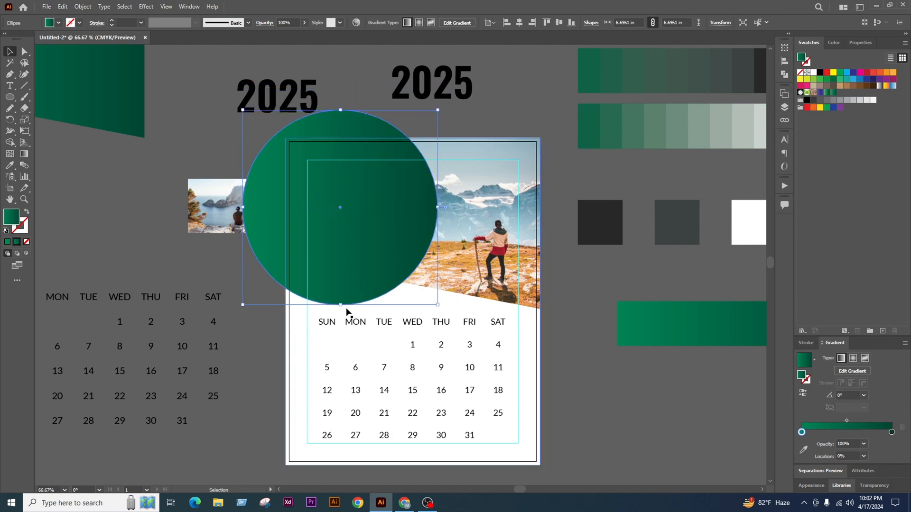
shift+click(331, 301)
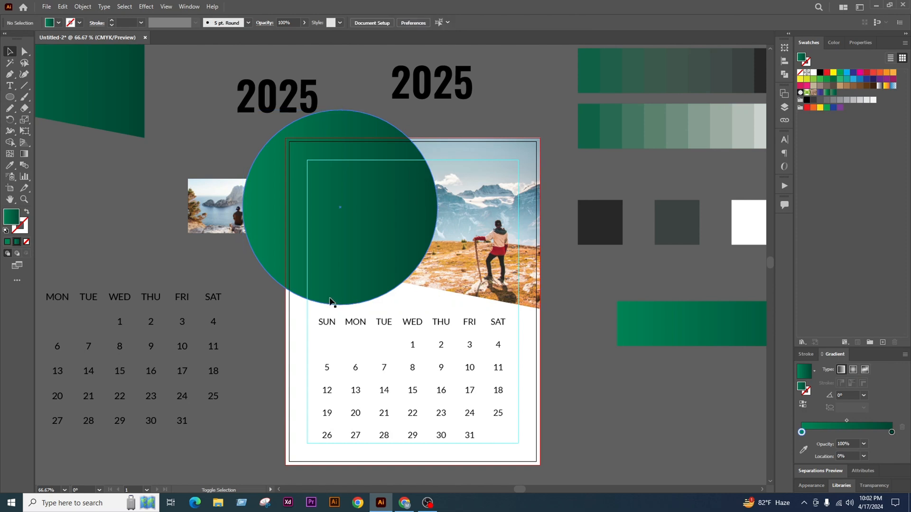
click(331, 301)
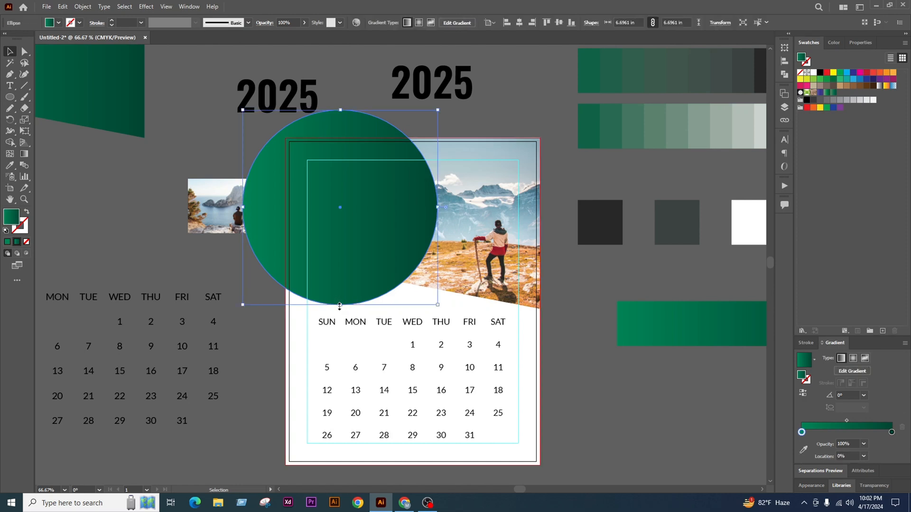
drag(340, 305, 349, 264)
Trim away the part of the green circle outside the page outline with Shape Builder
shift+click(446, 310)
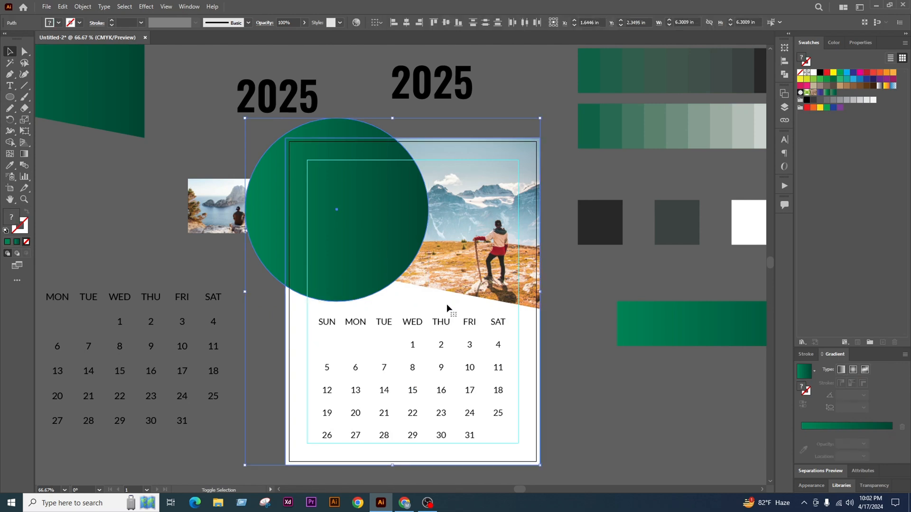
click(10, 142)
alt+click(266, 204)
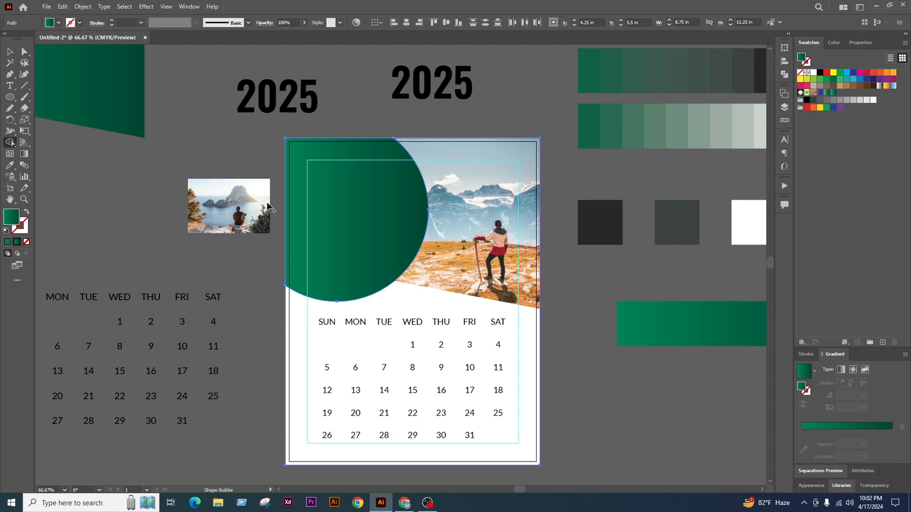
click(10, 51)
Place a duplicate of the clipped mountain photo on the empty canvas to the lower right of the page
key(ctrl+7)
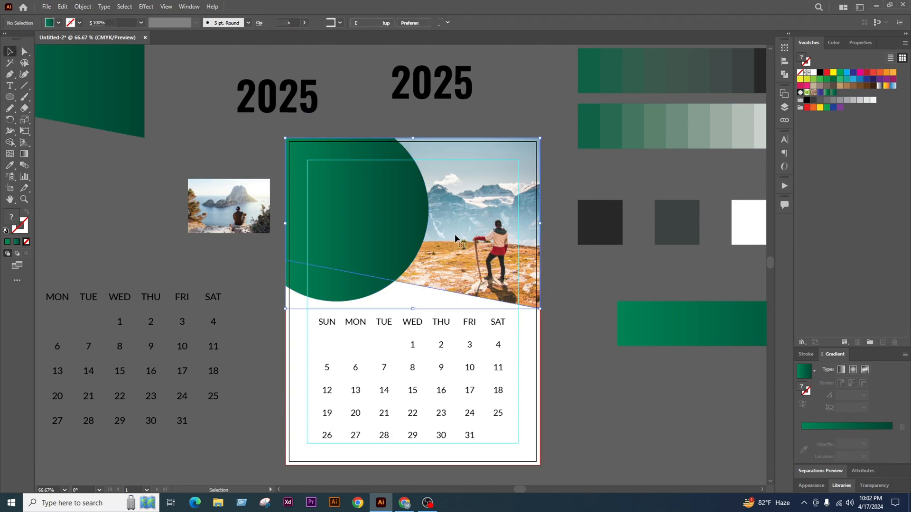
scroll(460, 233, down, 1)
scroll(482, 266, down, 2)
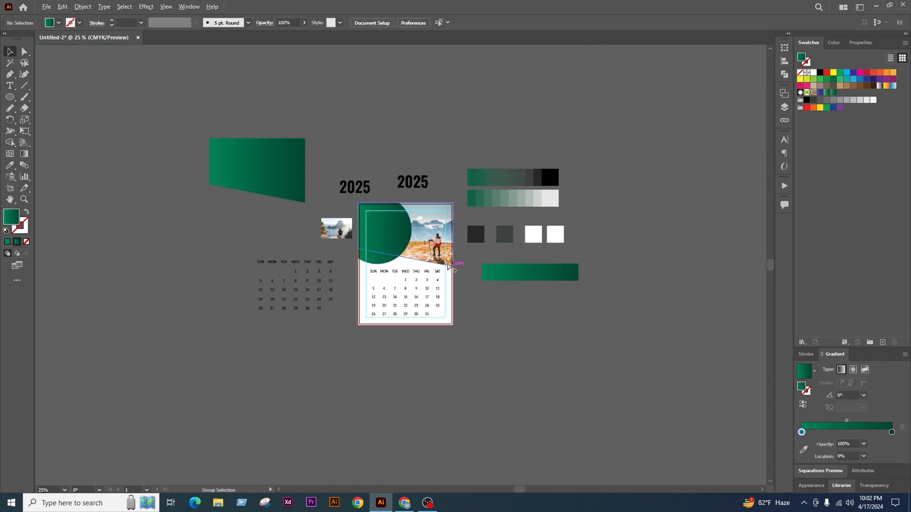
scroll(441, 242, up, 1)
drag(418, 221, 579, 346)
scroll(411, 219, up, 2)
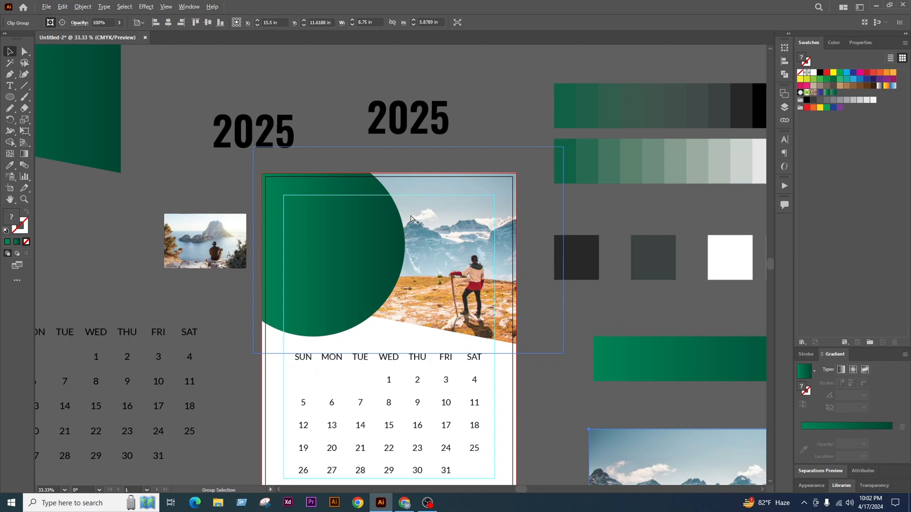
Release the original photo's clipping mask and fill its slanted clipping shape with the green gradient
right_click(459, 227)
click(532, 307)
key(ctrl+shift+a)
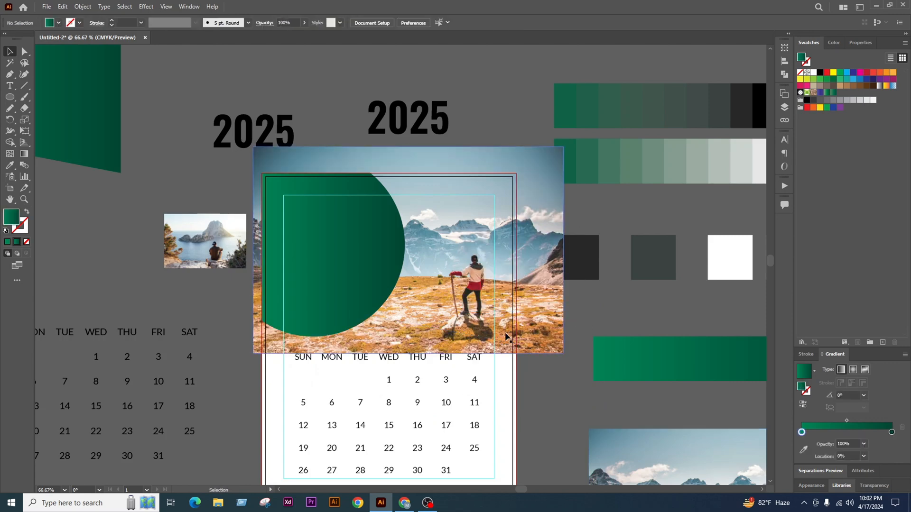
click(430, 326)
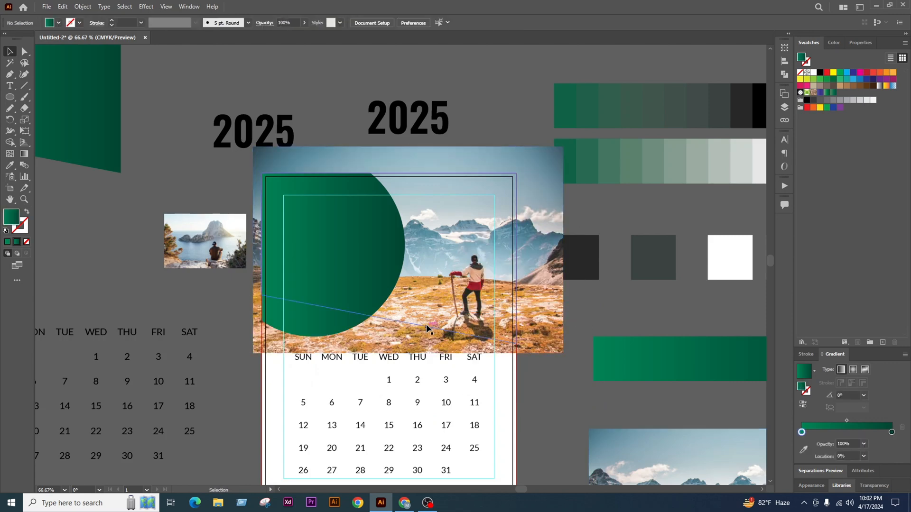
click(803, 376)
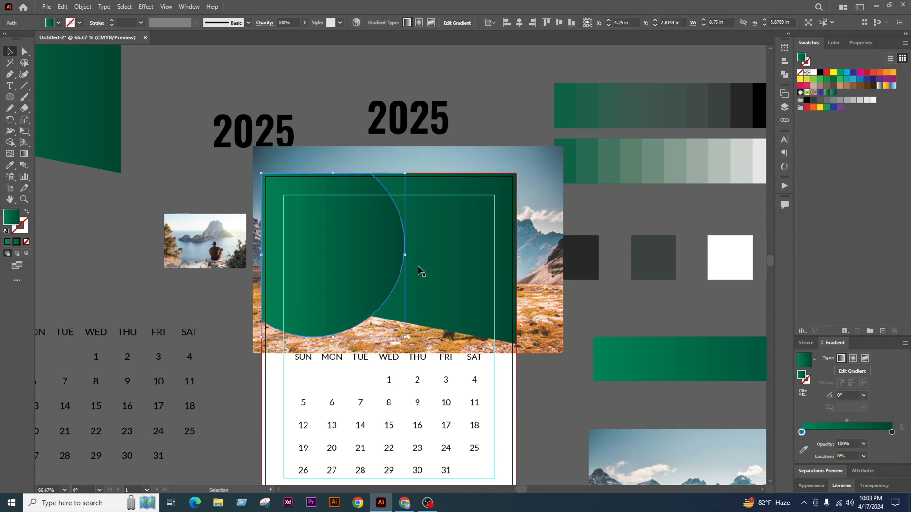
click(83, 7)
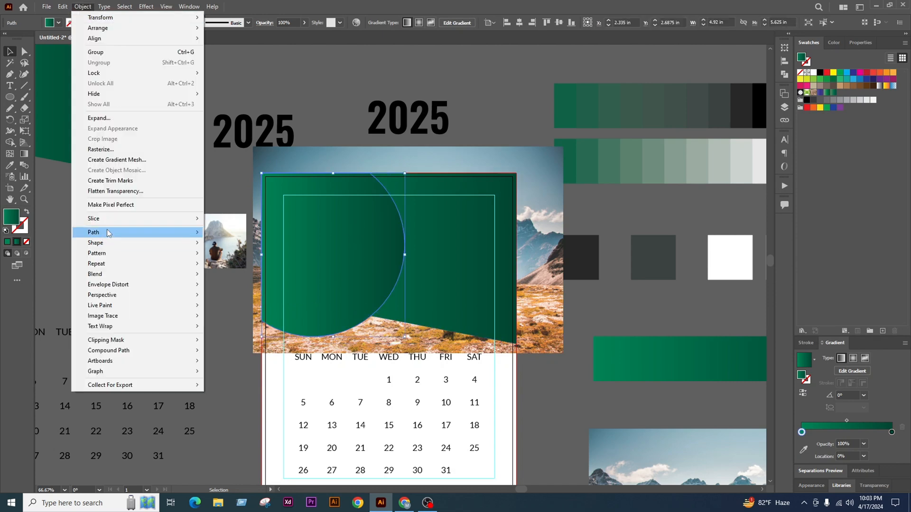
mouse_move(108, 232)
click(223, 268)
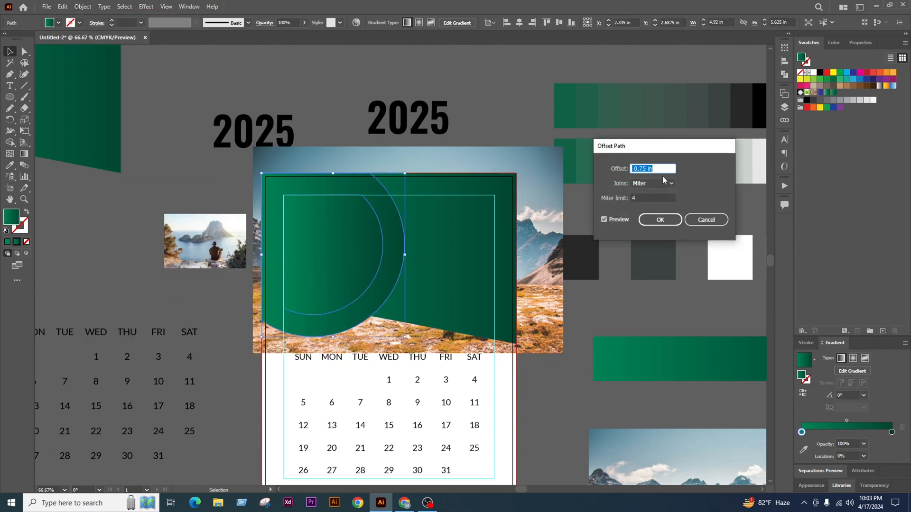
scroll(661, 168, up, 7)
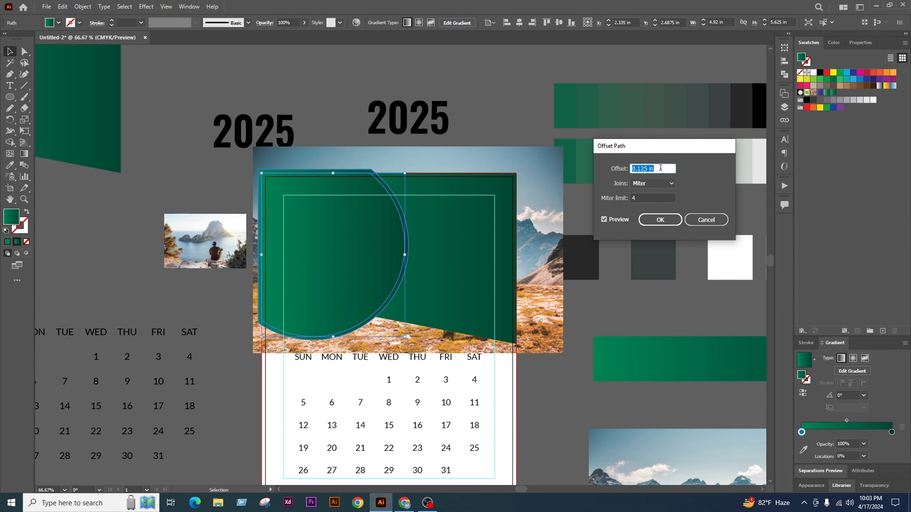
click(706, 220)
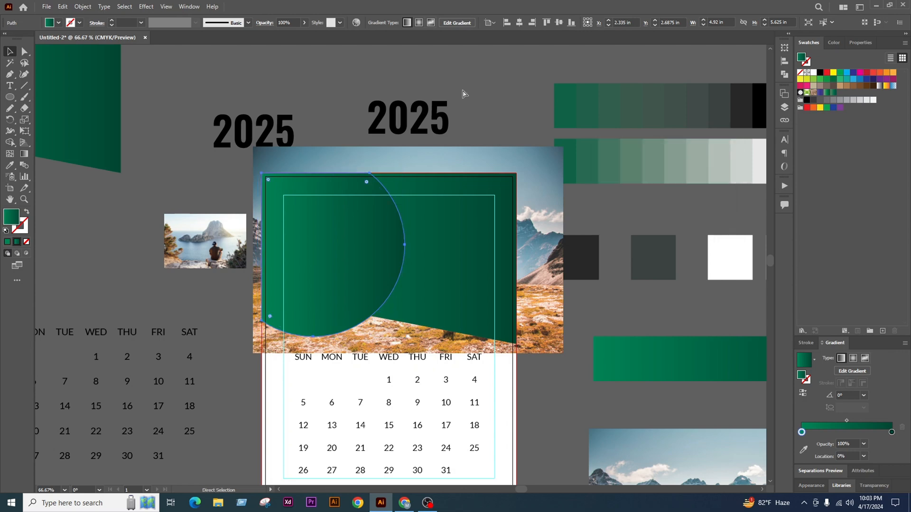
Show the rulers and switch the document units to pixels
key(ctrl+r)
right_click(451, 57)
click(469, 57)
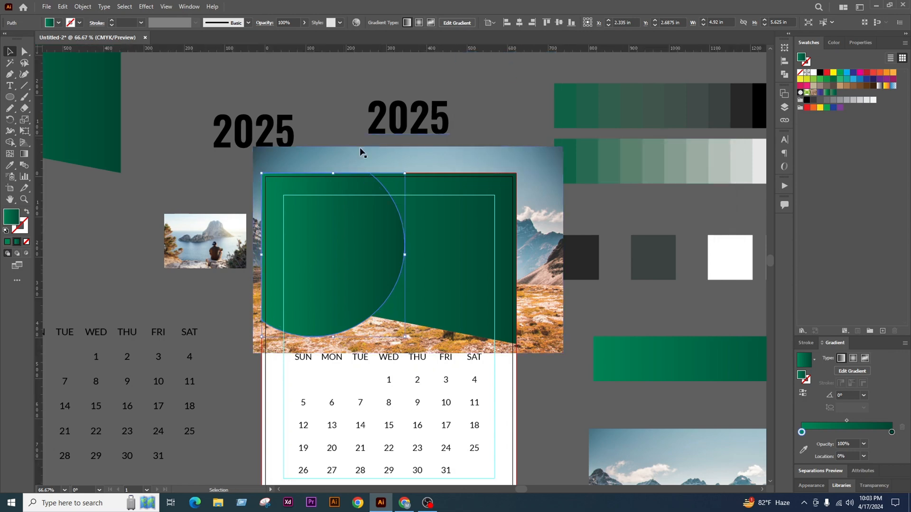
Offset the trimmed green circle's path outward by 7 px with miter joins and fill the offset shape white
click(84, 6)
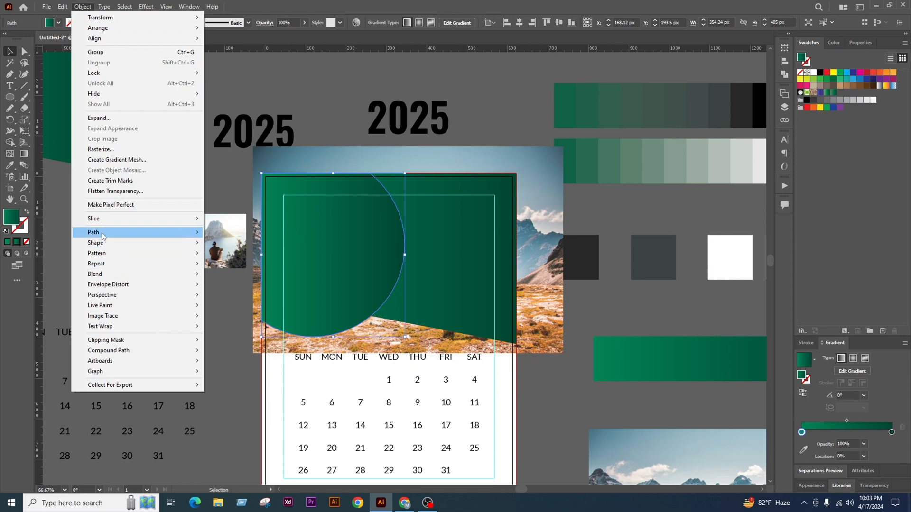
mouse_move(109, 230)
click(261, 267)
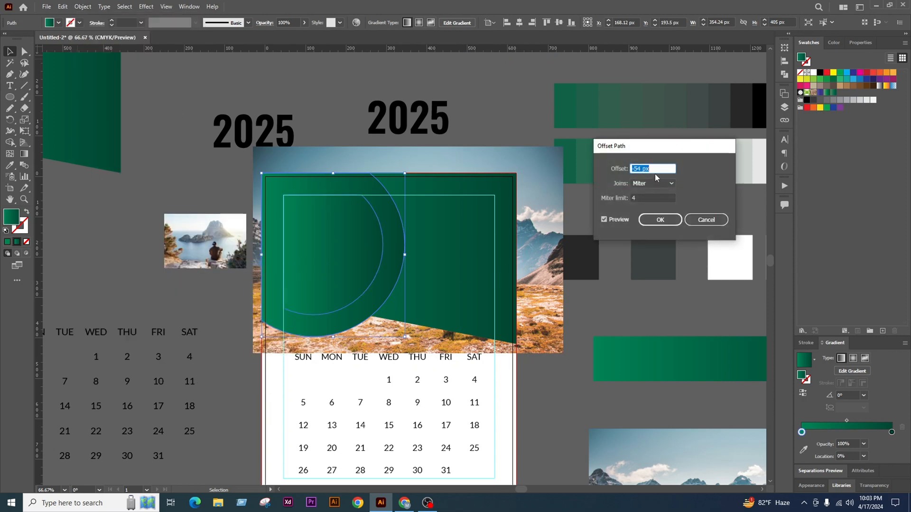
text(5)
key(Tab)
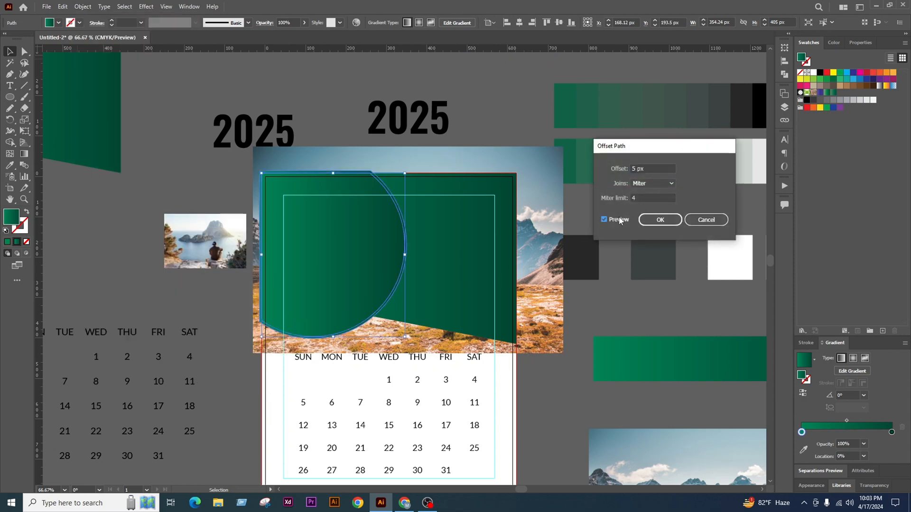
click(648, 169)
key(Up)
key(Up)
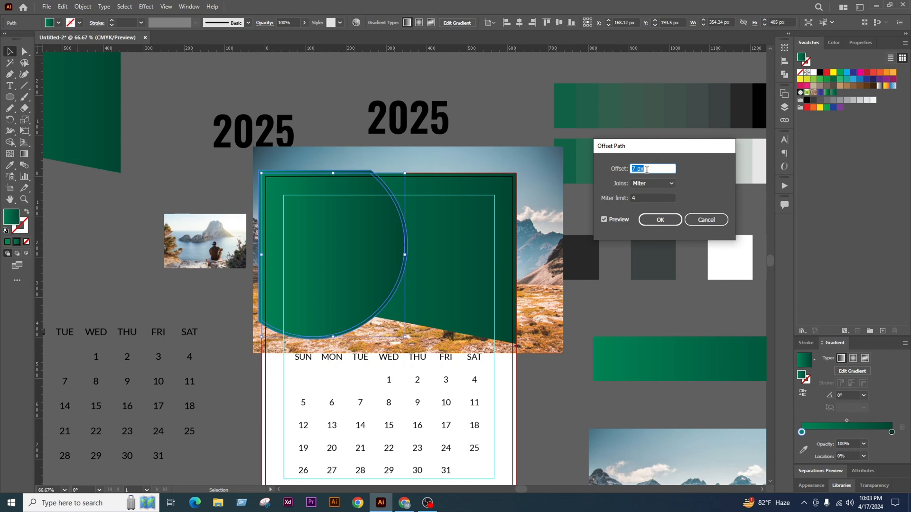
click(660, 220)
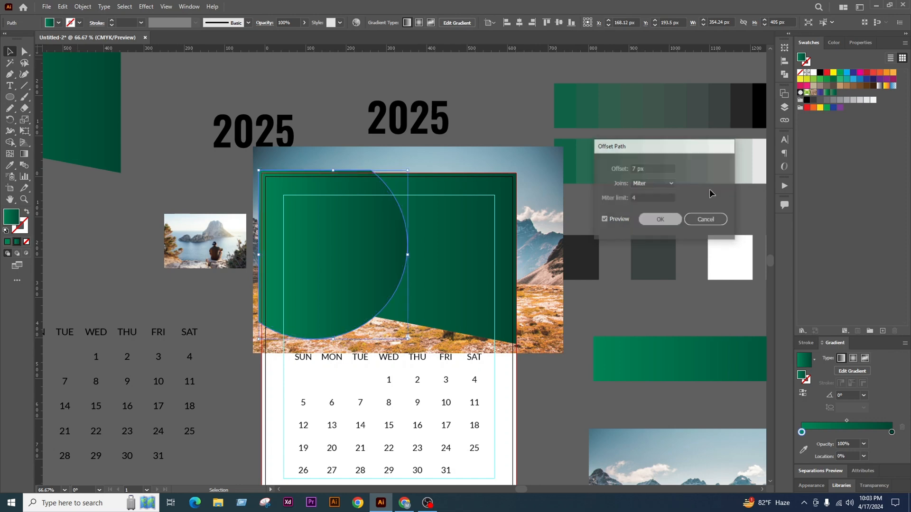
click(812, 72)
click(546, 380)
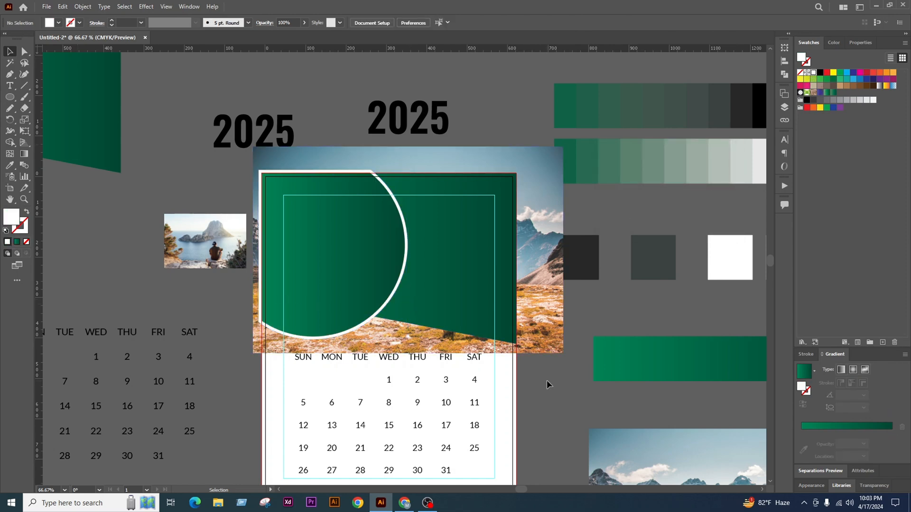
Undo the white fill and the 7 px offset of the trimmed circle
key(ctrl+equal)
key(ctrl+equal)
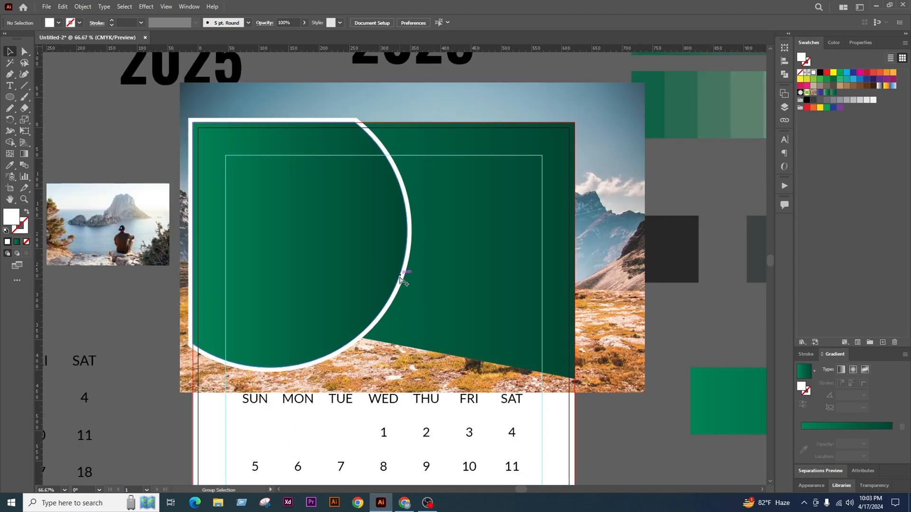
key(ctrl+z)
key(ctrl+minus)
key(ctrl+z)
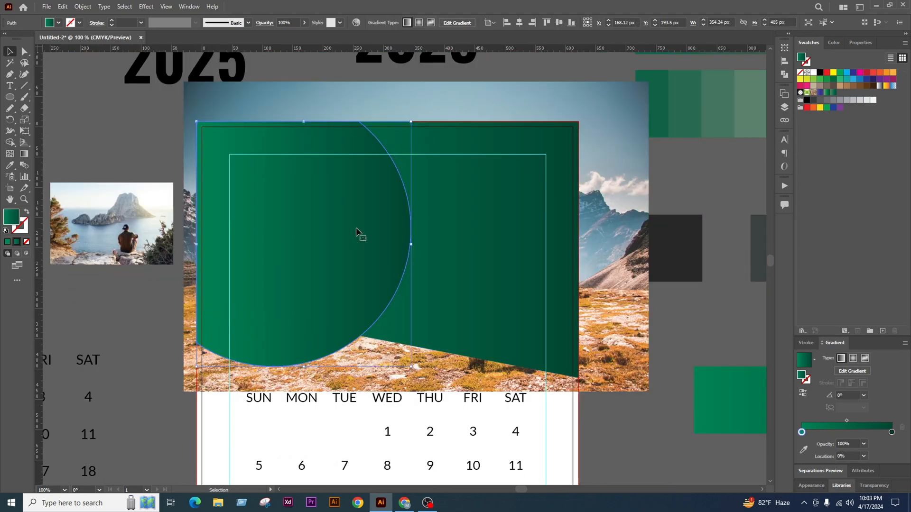
Offset the trimmed green circle's path outward by 5 px and fill the offset shape white
click(82, 6)
mouse_move(120, 235)
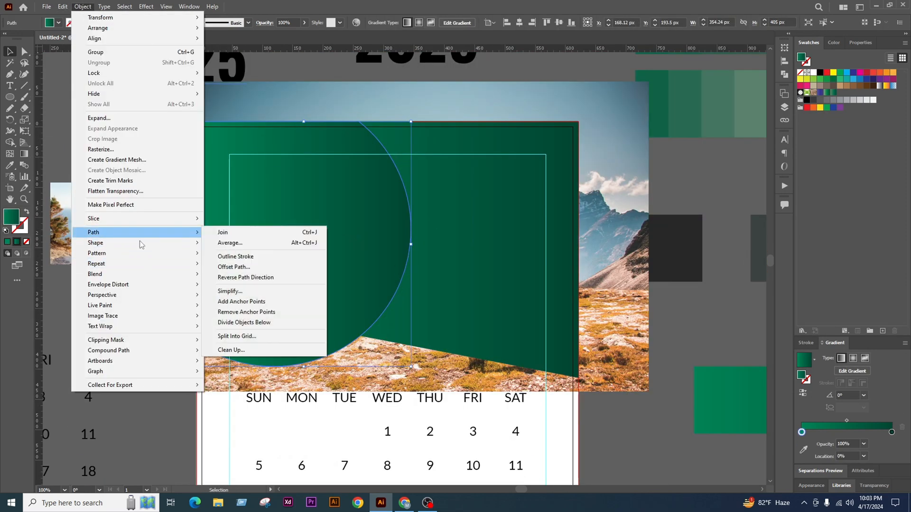
click(247, 267)
key(Down)
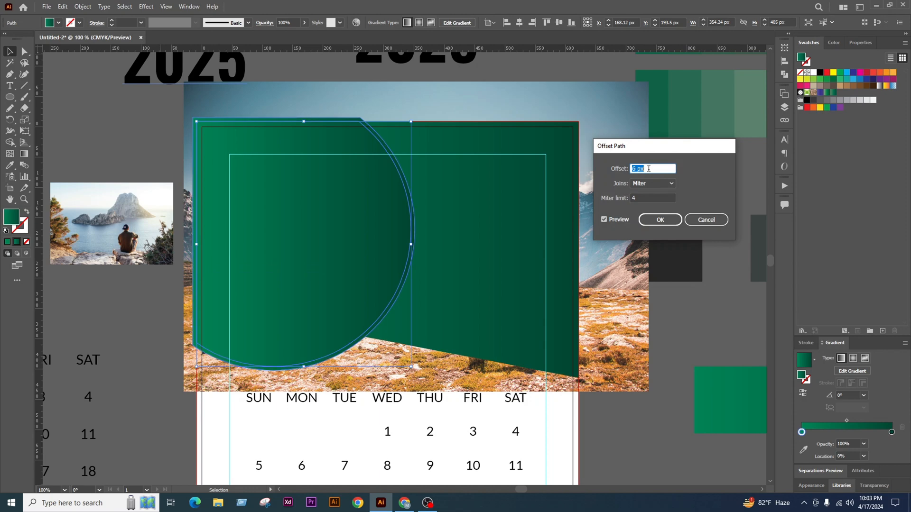
key(Down)
click(660, 220)
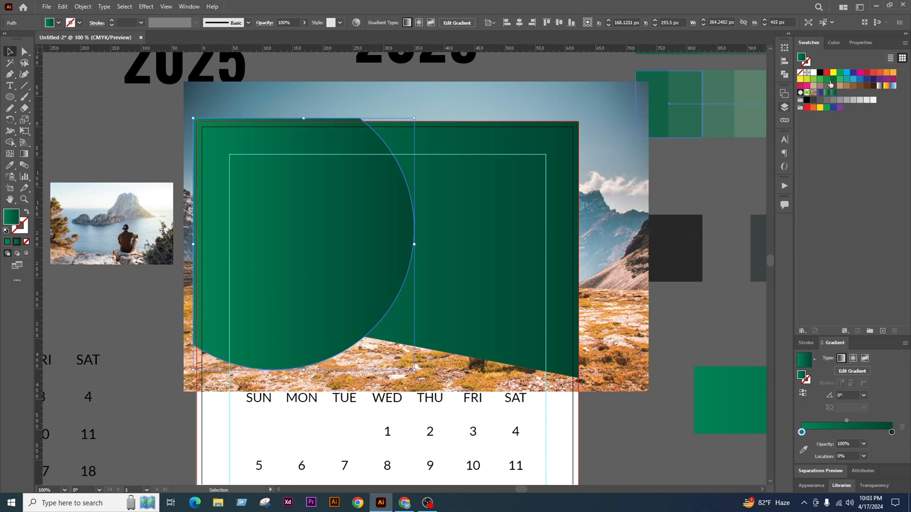
click(813, 72)
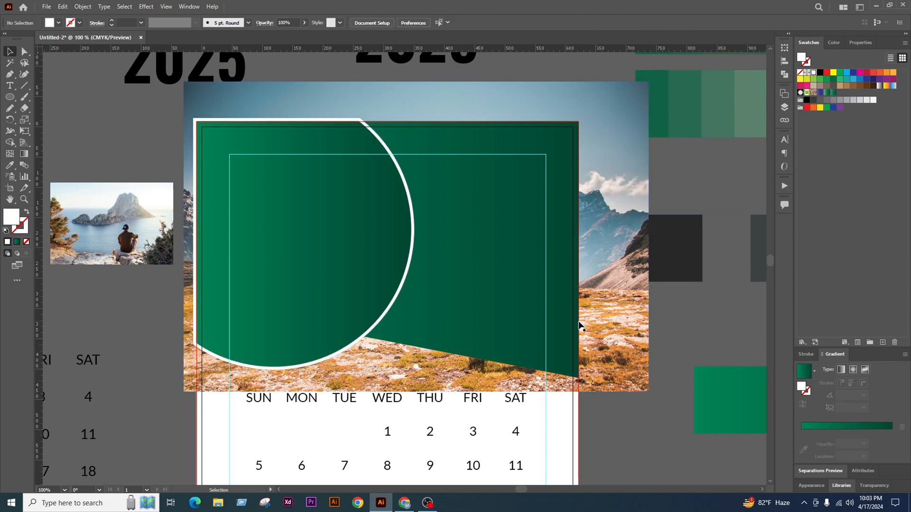
Duplicate the white offset shape behind the green circle onto the empty pasteboard beside the calendar page
click(464, 290)
click(404, 275)
shift+click(455, 288)
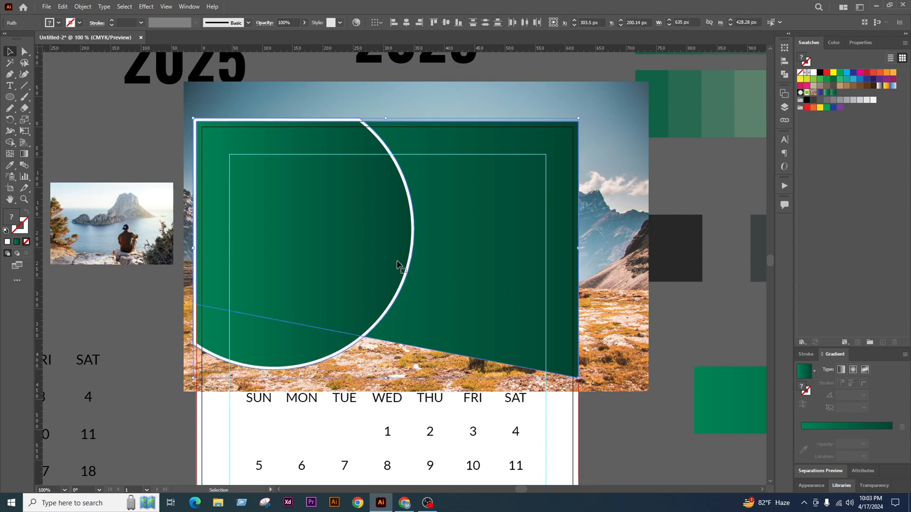
click(668, 327)
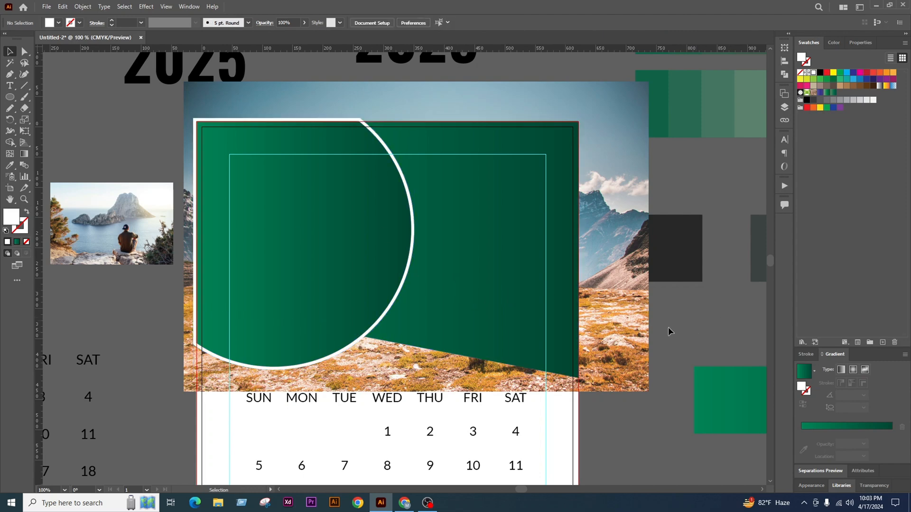
click(389, 316)
scroll(388, 315, down, 1)
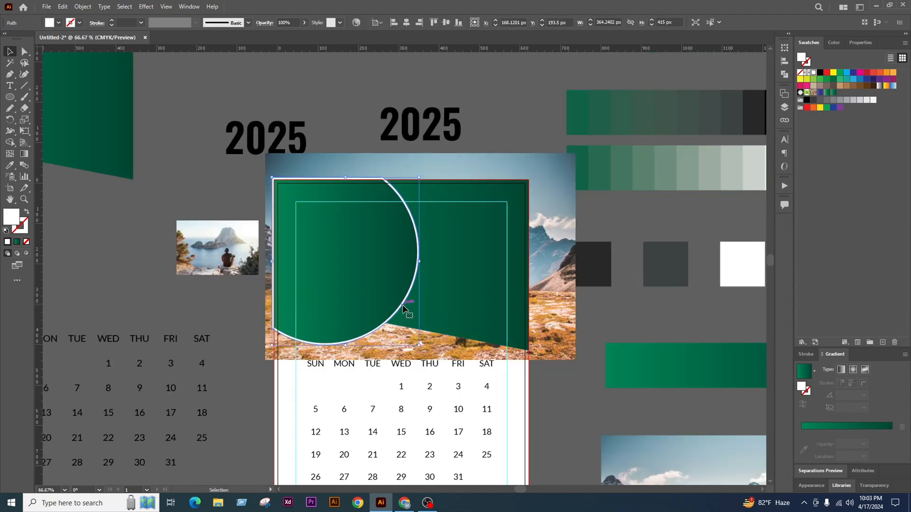
drag(404, 310, 143, 276)
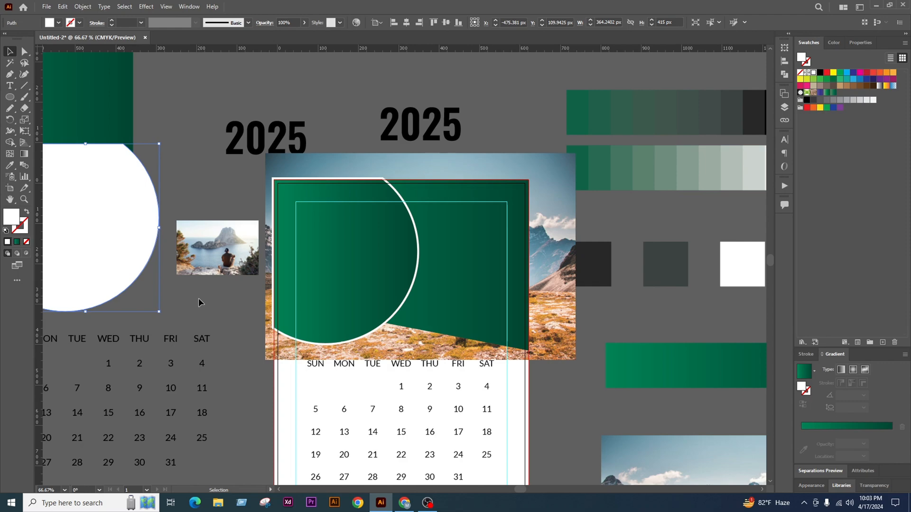
click(184, 172)
Use Shape Builder to cut the white offset circle out of the slanted green panel
scroll(445, 288, up, 1)
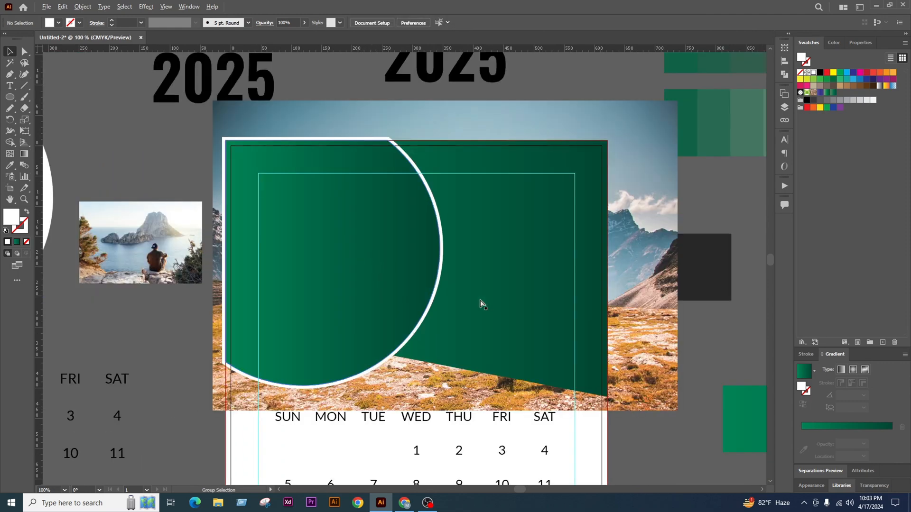
click(520, 263)
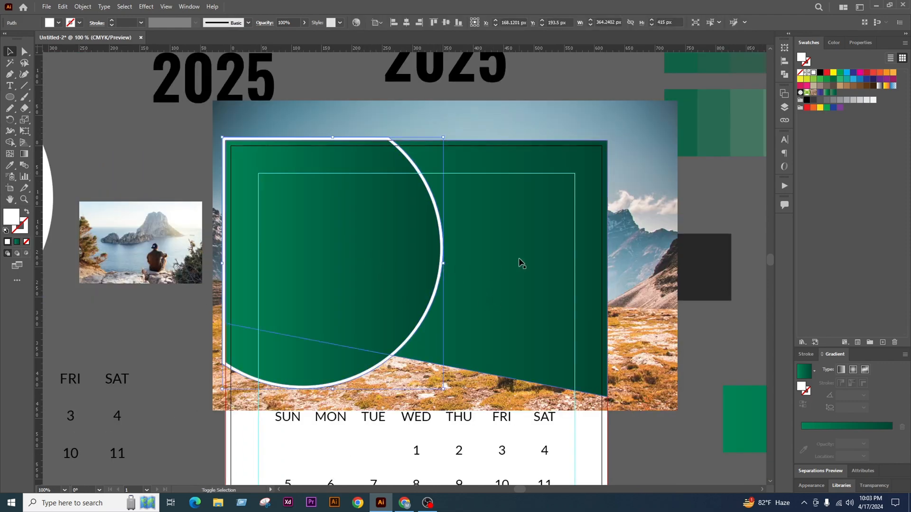
click(9, 142)
click(288, 340)
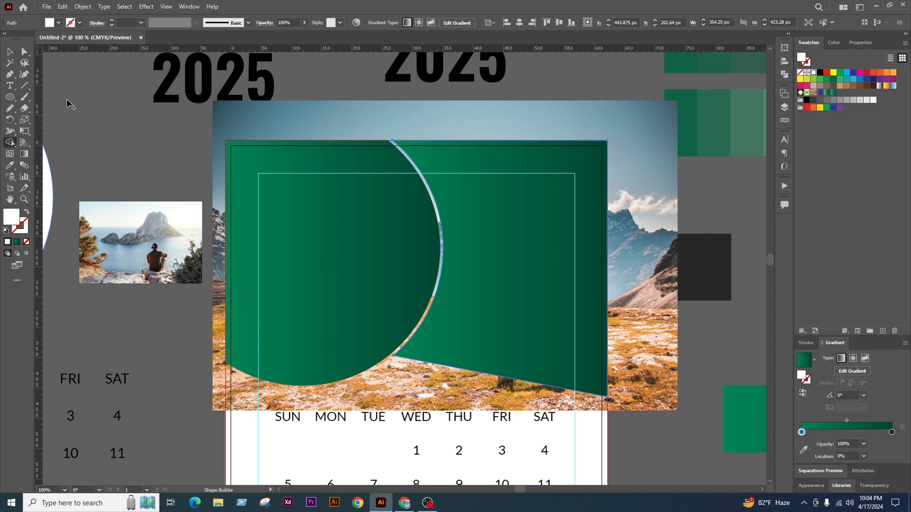
click(10, 52)
click(112, 134)
key(ctrl+minus)
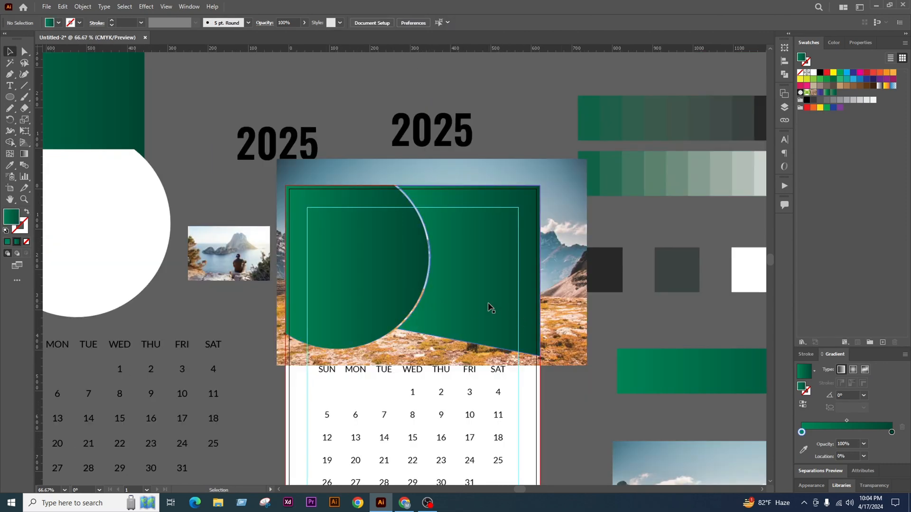
Try to round the cut green panel's lower inner corner to about 10 px
click(491, 307)
key(ctrl+plus)
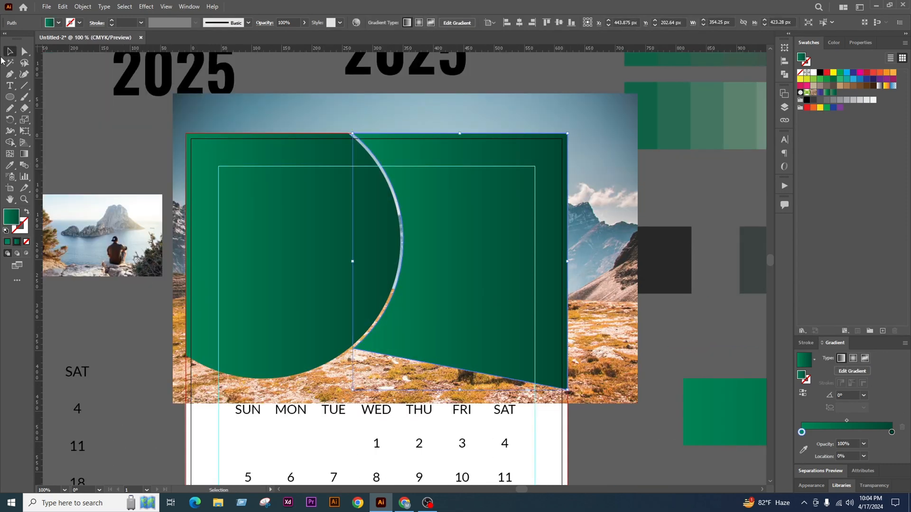
click(25, 52)
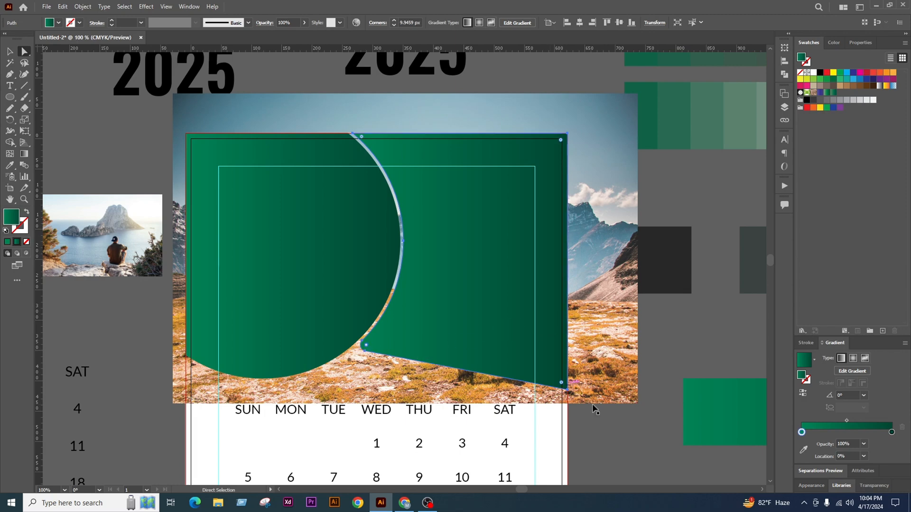
click(10, 142)
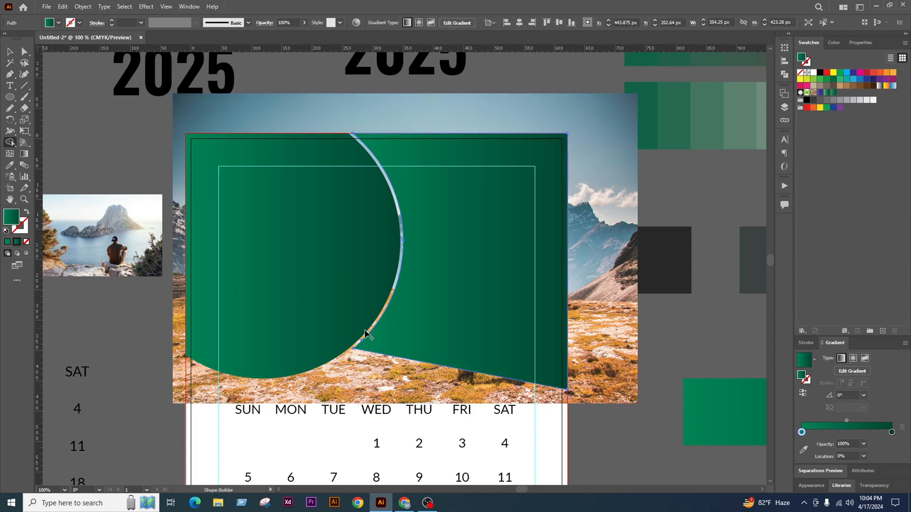
click(26, 51)
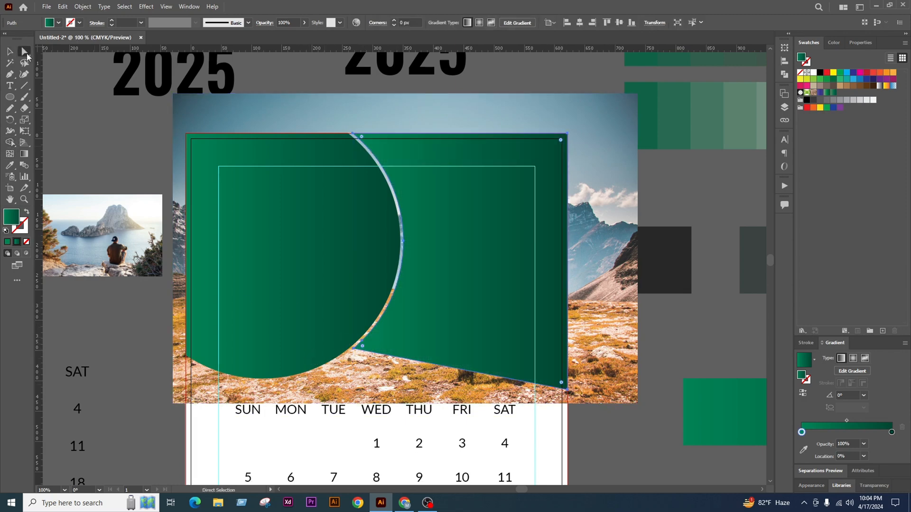
Try to delete the anchor point on the cut green panel's curved edge near its lower inner corner
key(ctrl+minus)
key(ctrl+minus)
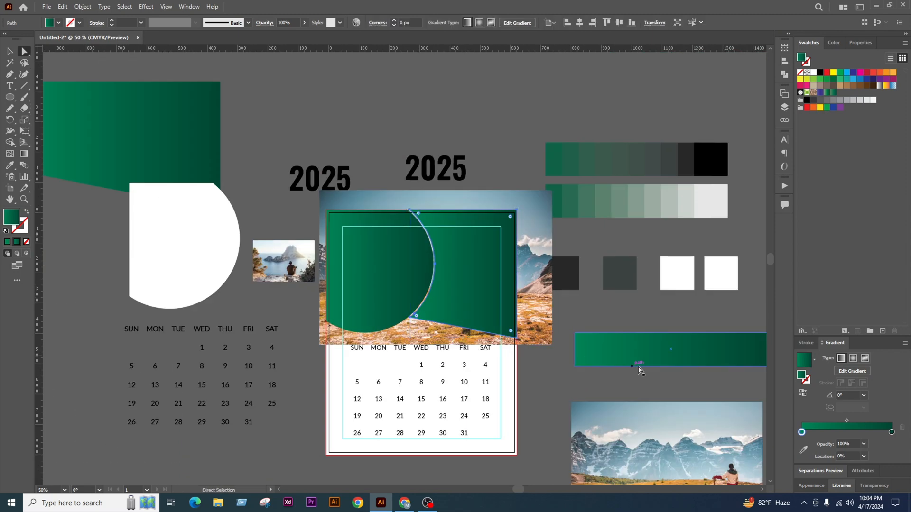
key(ctrl+plus)
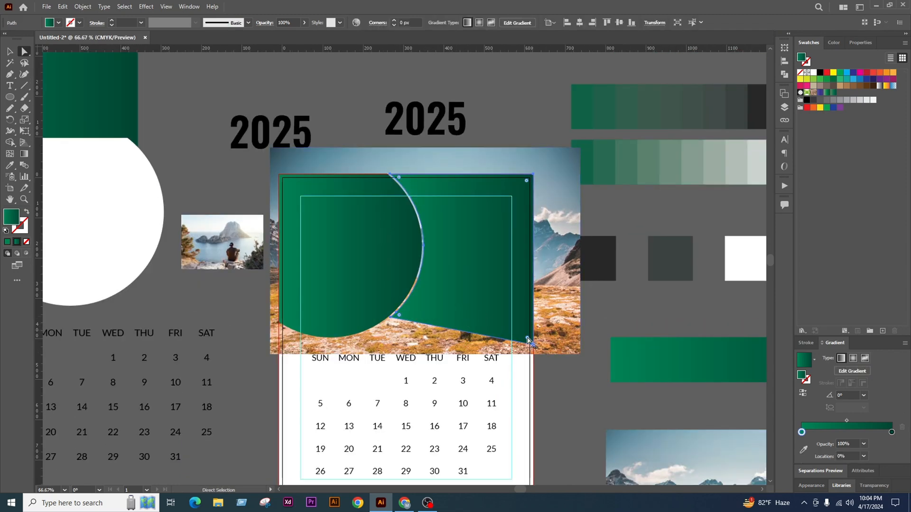
drag(524, 332, 574, 352)
click(631, 319)
scroll(458, 329, up, 2)
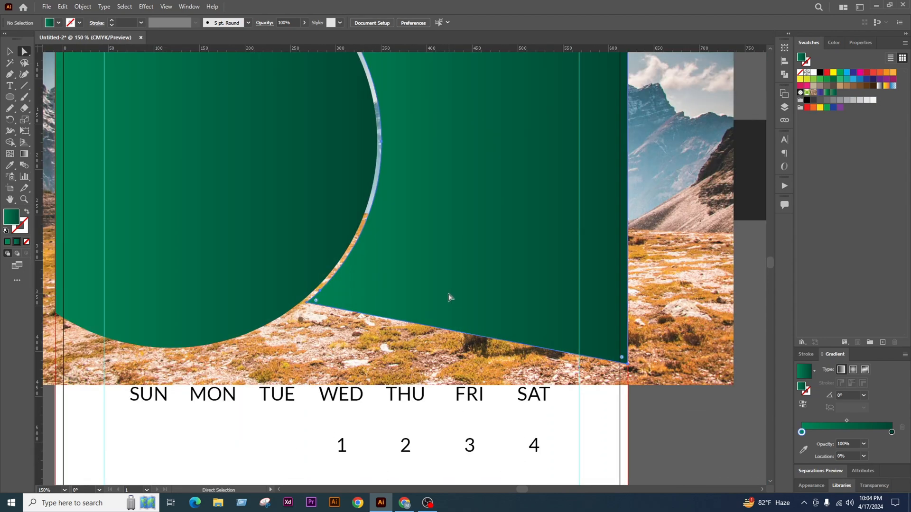
click(323, 307)
scroll(313, 298, up, 4)
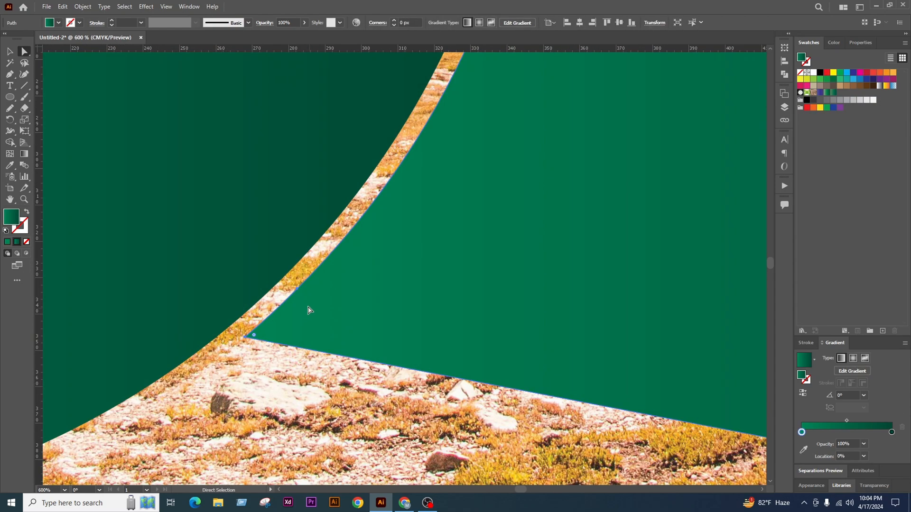
click(298, 289)
key(Delete)
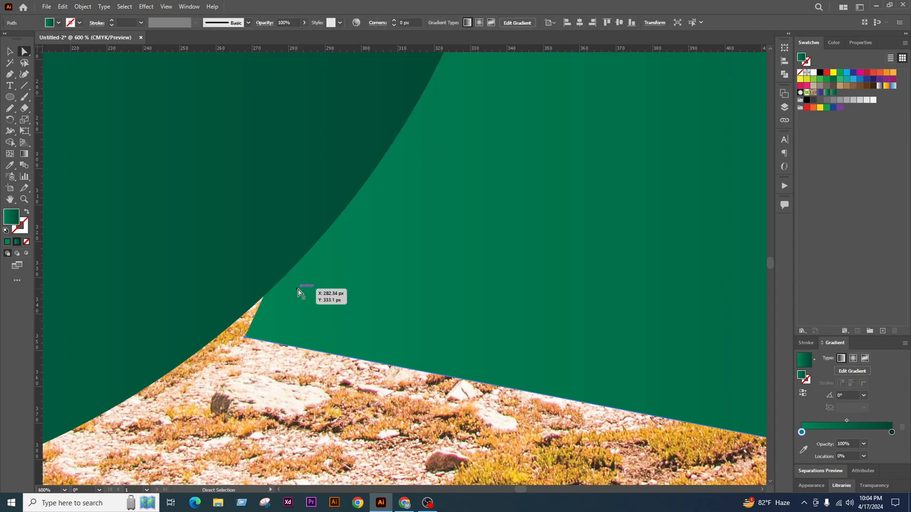
Undo the anchor point deletion on the cut green panel
scroll(332, 349, down, 5)
key(ctrl+z)
key(ctrl+z)
key(ctrl+z)
key(ctrl+z)
key(ctrl+z)
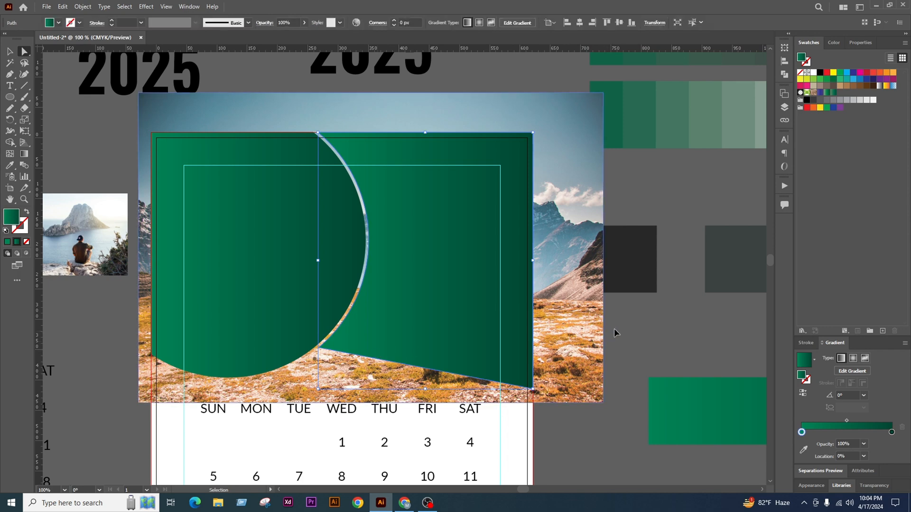
click(645, 324)
click(395, 320)
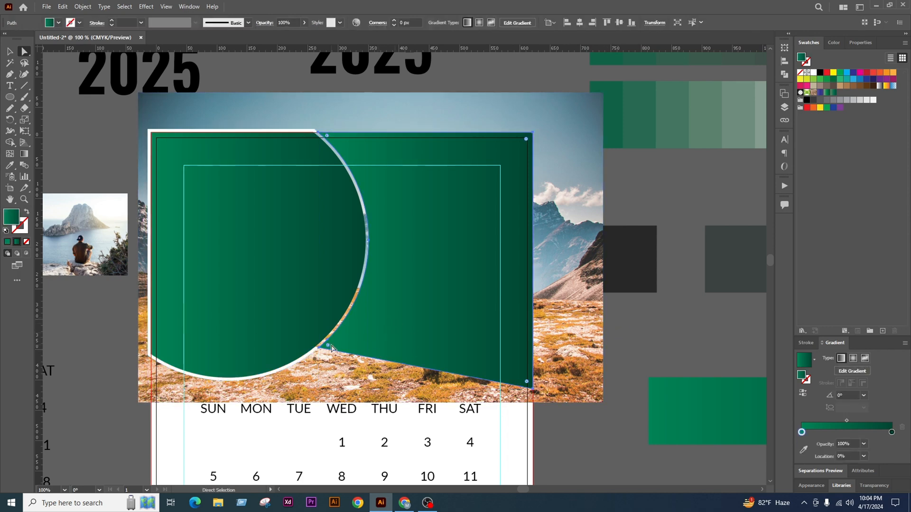
Undo the Shape Builder cut between the circle's white offset shape and the slanted green panel
key(ctrl+a)
click(644, 332)
scroll(459, 288, down, 3)
ctrl+click(480, 299)
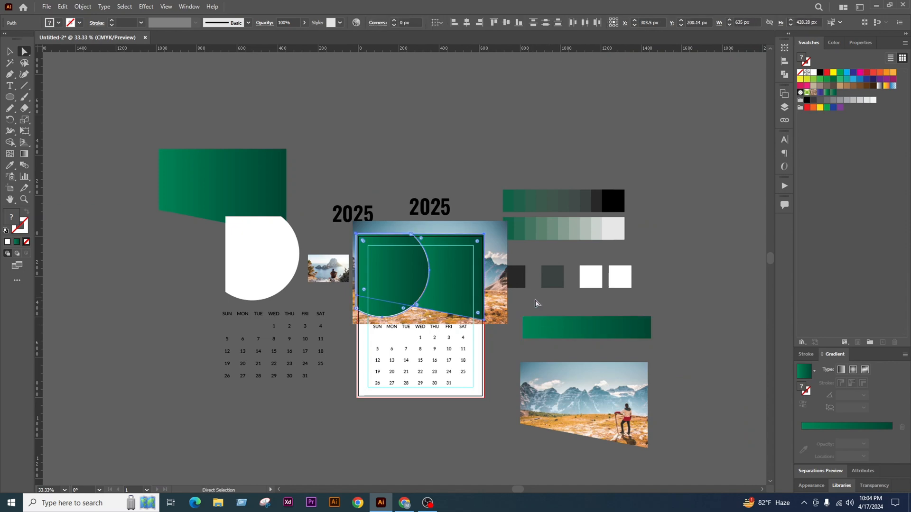
click(537, 303)
scroll(425, 284, up, 1)
scroll(426, 285, up, 1)
click(425, 284)
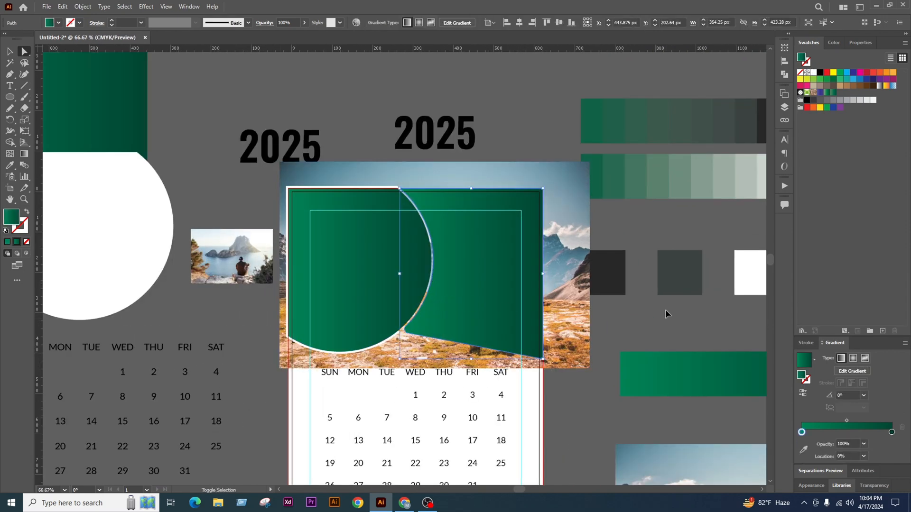
key(ctrl+z)
key(ctrl+z)
click(639, 311)
key(ctrl+shift+z)
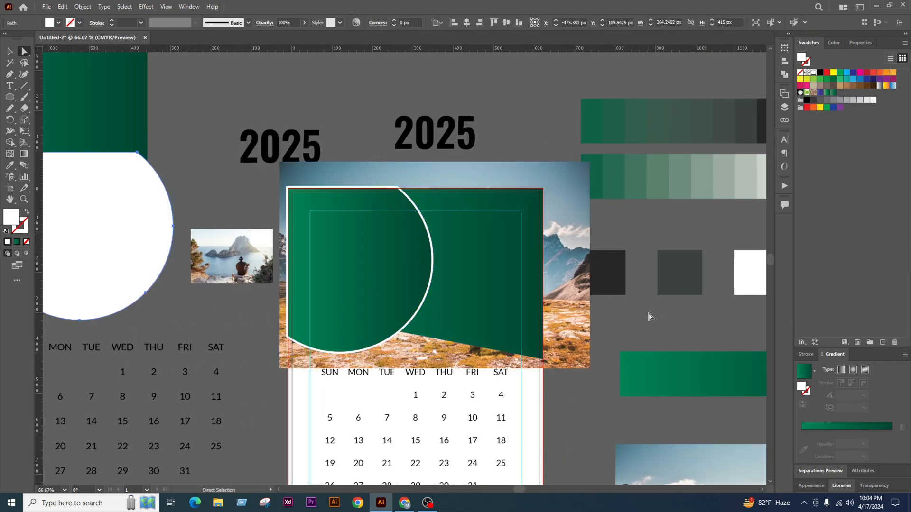
Delete the slanted green panel behind the white-bordered circle
scroll(443, 292, up, 2)
click(420, 246)
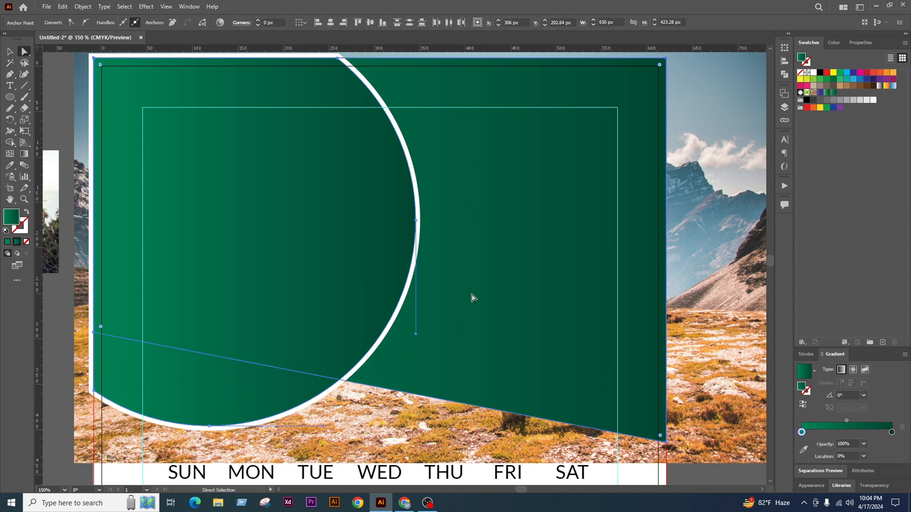
scroll(472, 298, down, 3)
click(506, 191)
scroll(485, 299, up, 2)
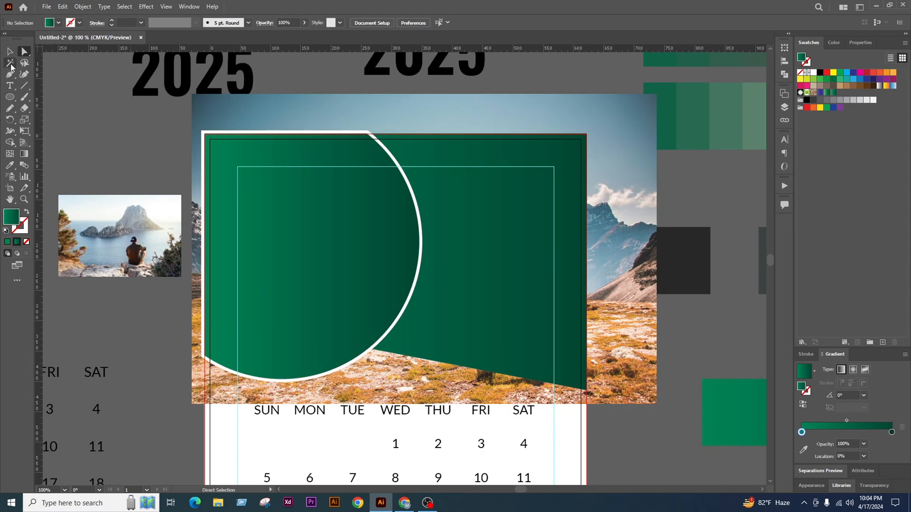
click(10, 52)
click(485, 309)
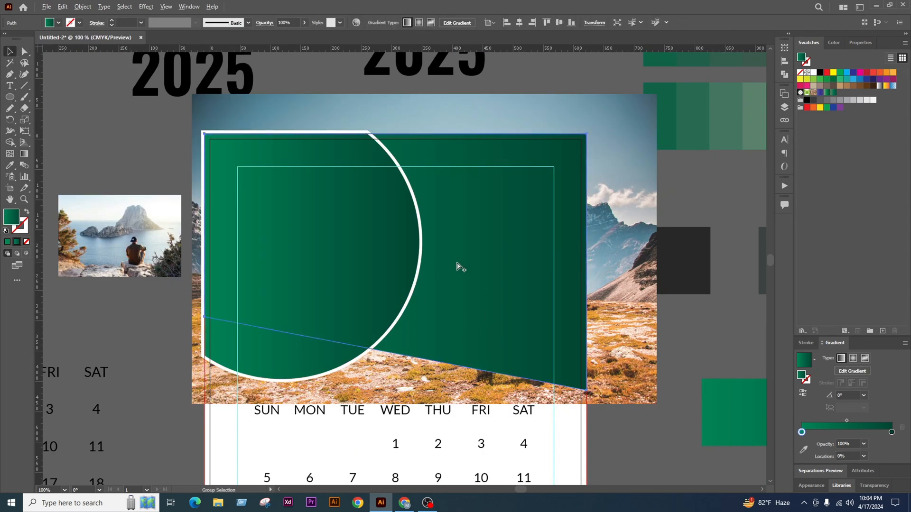
scroll(458, 267, down, 1)
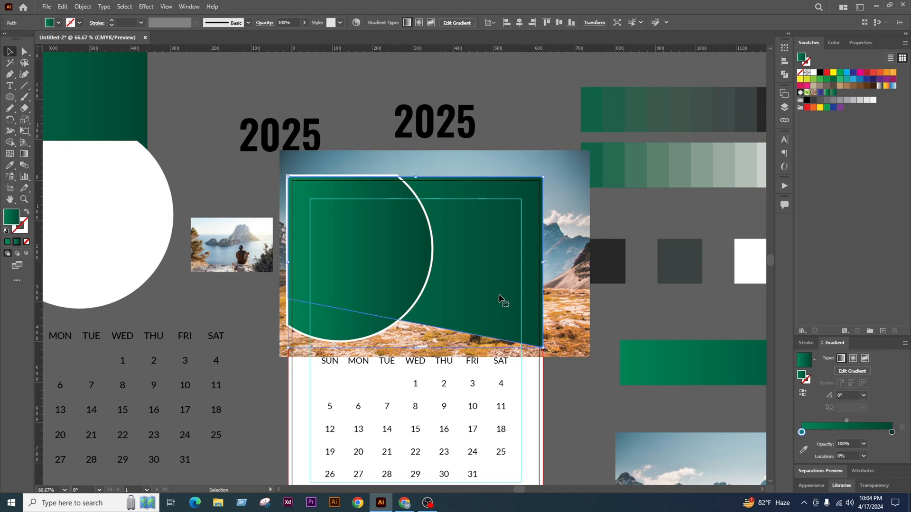
key(Delete)
Duplicate the spare white circle shape onto the mountain photo and fill the copy yellow
scroll(422, 267, down, 1)
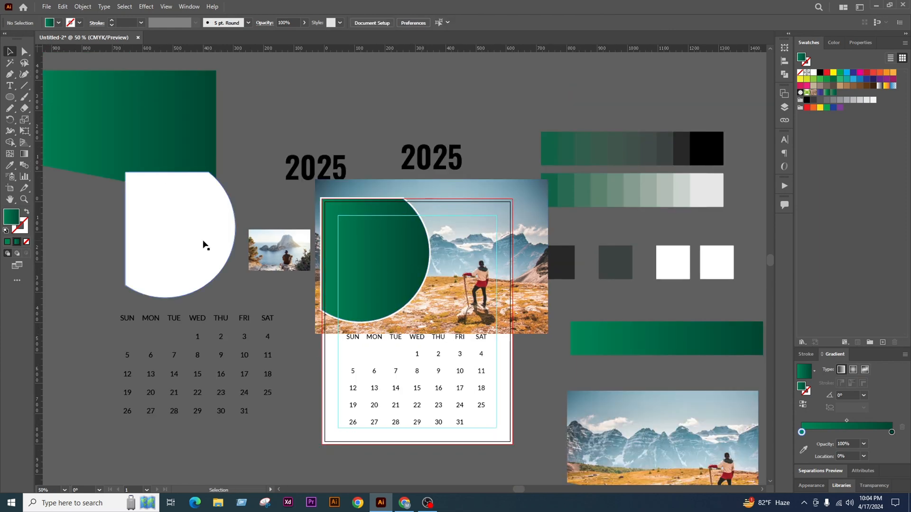
drag(203, 242, 501, 258)
scroll(462, 271, up, 1)
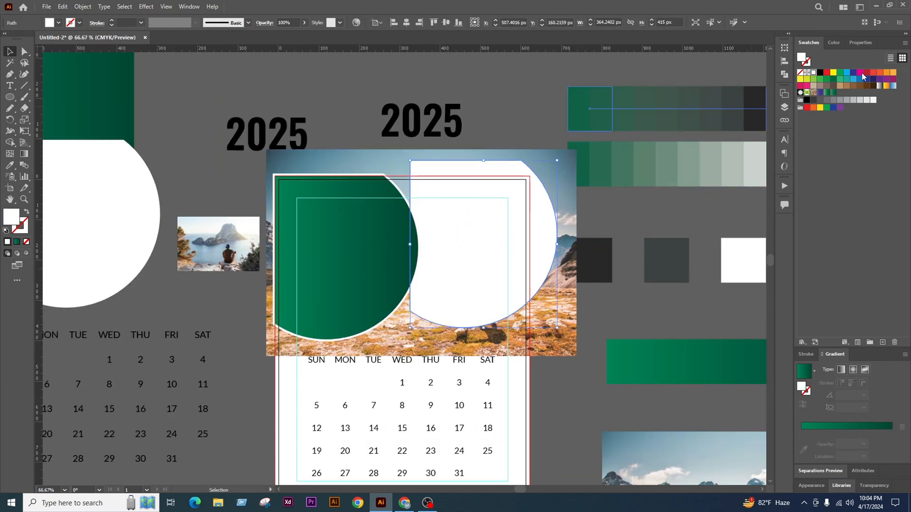
click(833, 73)
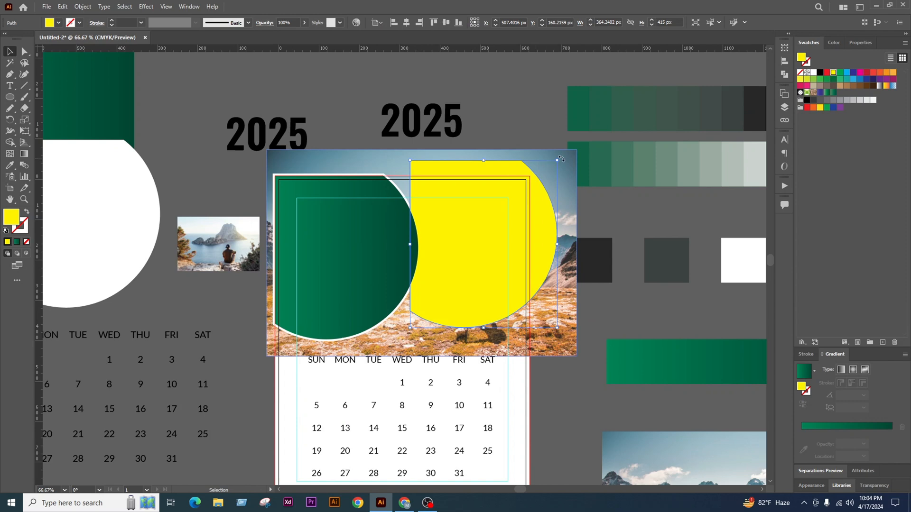
Rotate the yellow shape 180° and enlarge it to about 541 × 617 px over the photo area
drag(483, 306, 415, 299)
drag(473, 328, 590, 405)
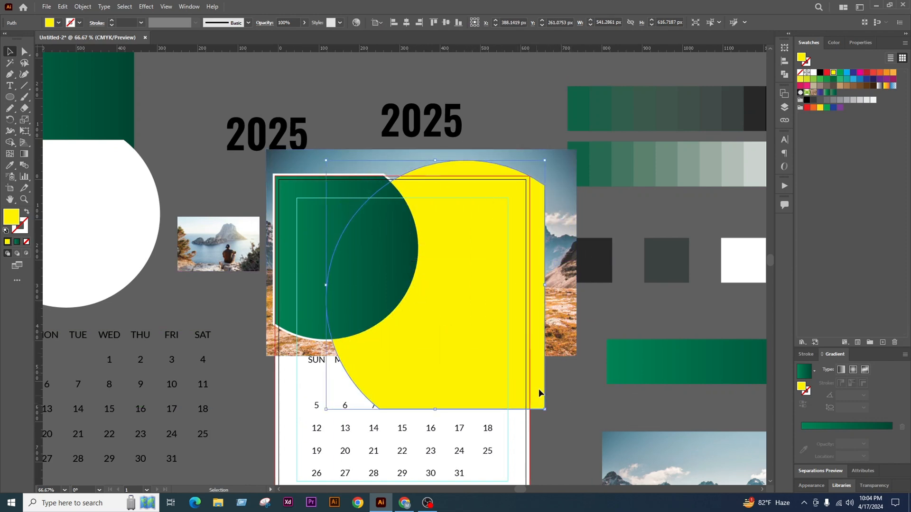
drag(538, 390, 543, 331)
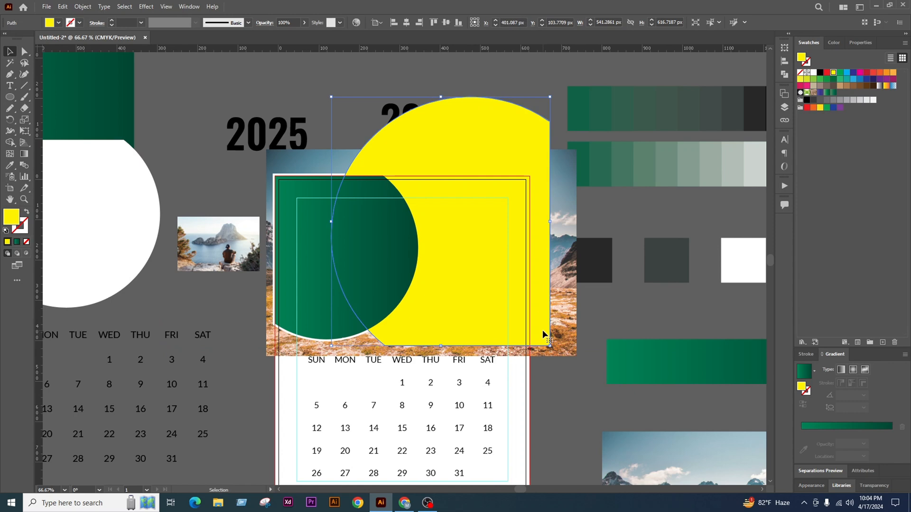
Arrange the yellow shape behind the green circle's white border
key(a)
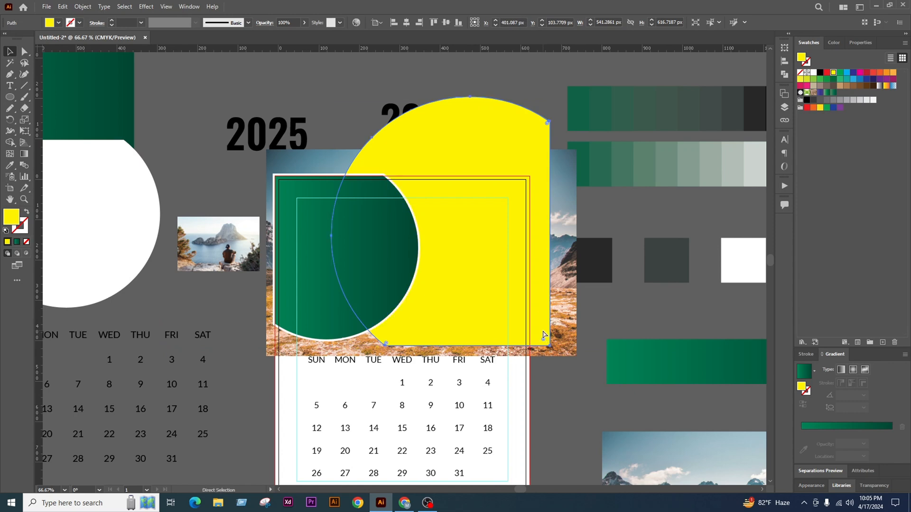
key(ctrl+[)
key(ctrl+])
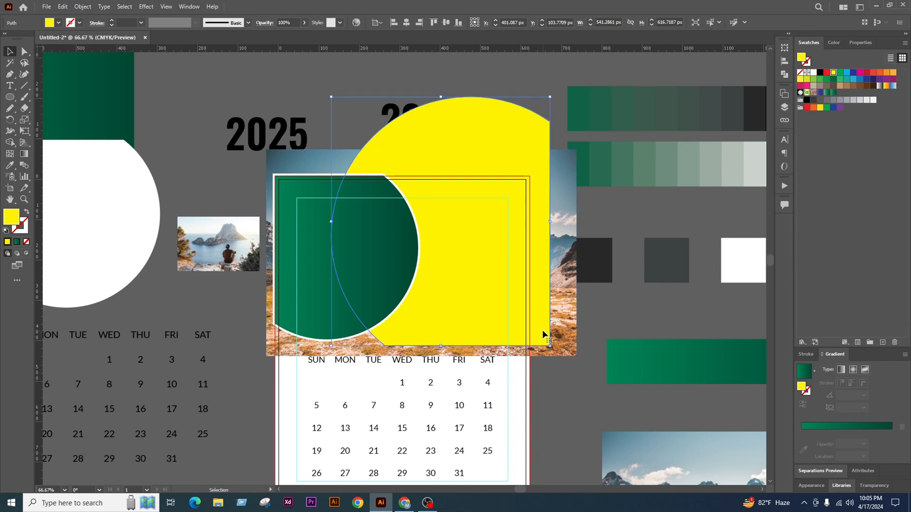
Shift the yellow shape toward the green circle and enlarge it proportionally to cover most of the mountain photo
scroll(548, 365, down, 1)
scroll(481, 317, up, 1)
drag(510, 313, 494, 312)
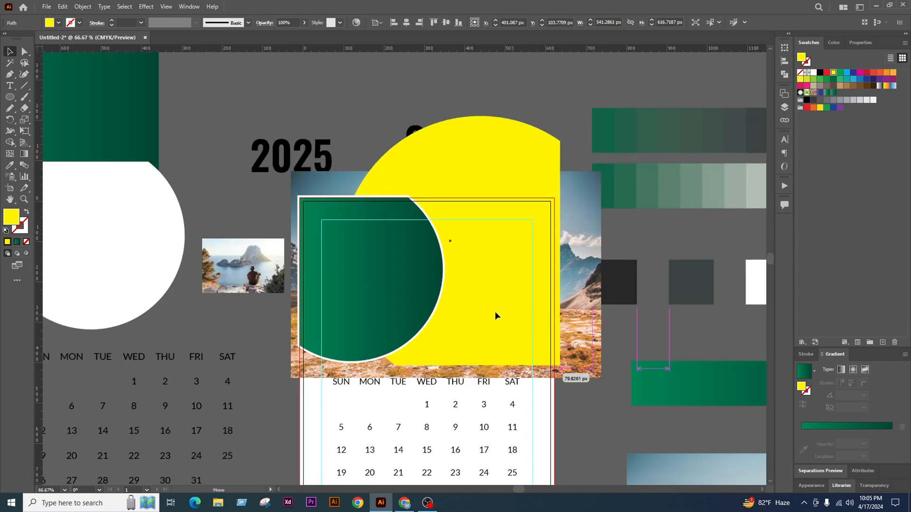
key(v)
drag(560, 241, 595, 242)
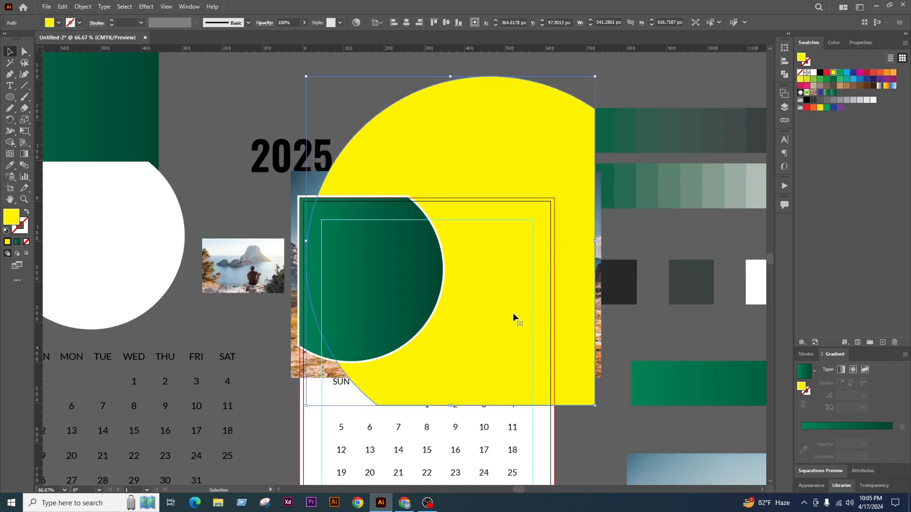
Move the yellow shape up over the page's upper part and trim away everything outside the page background with Shape Builder
drag(513, 312, 510, 261)
mouse_move(507, 295)
mouse_down()
mouse_move(495, 304)
mouse_move(494, 296)
mouse_up()
shift+click(535, 402)
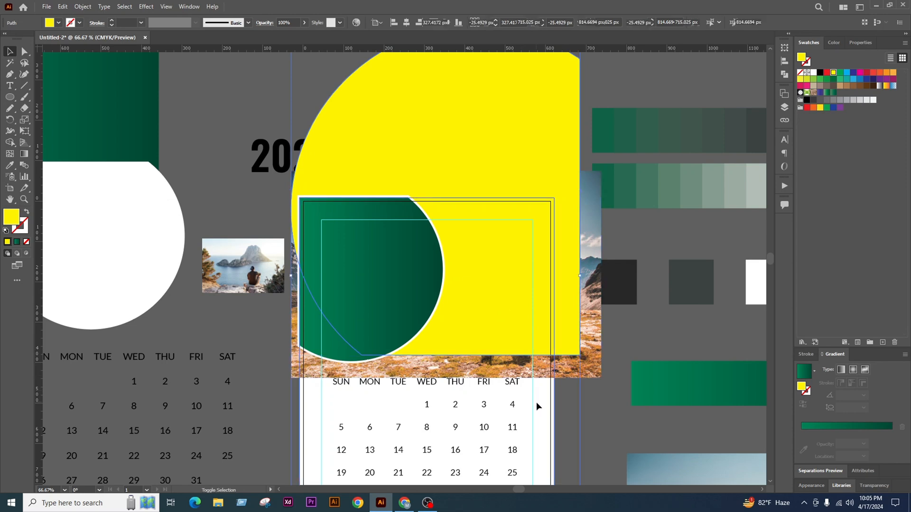
click(9, 143)
alt+click(454, 153)
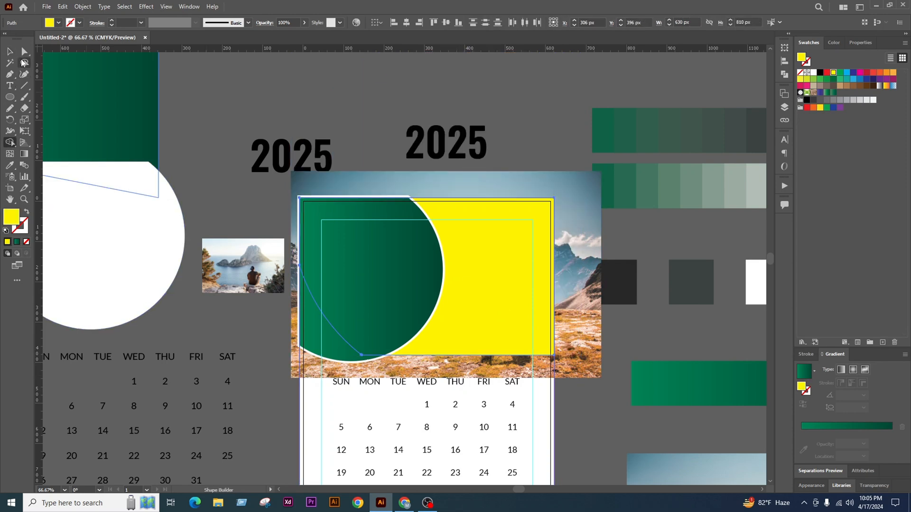
click(10, 52)
click(340, 104)
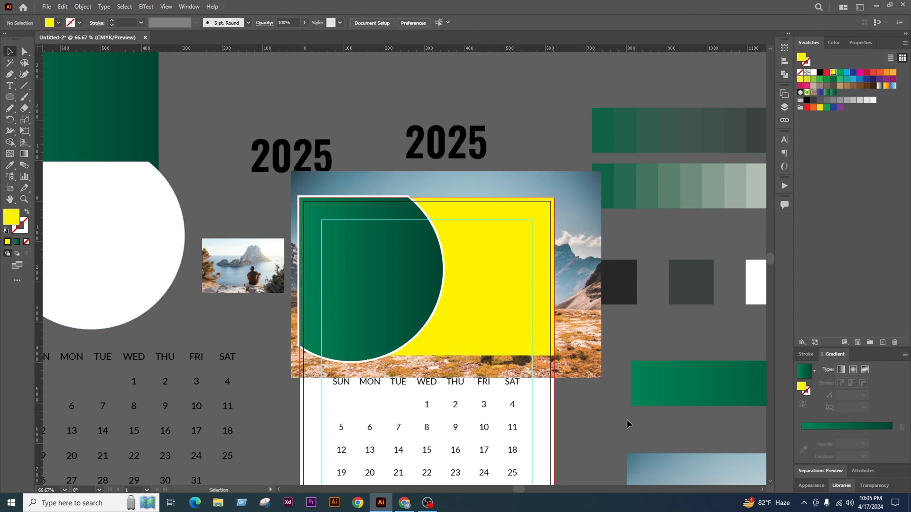
Use Shape Builder to remove the white border shape and the part of the yellow shape beneath the green circle
click(486, 307)
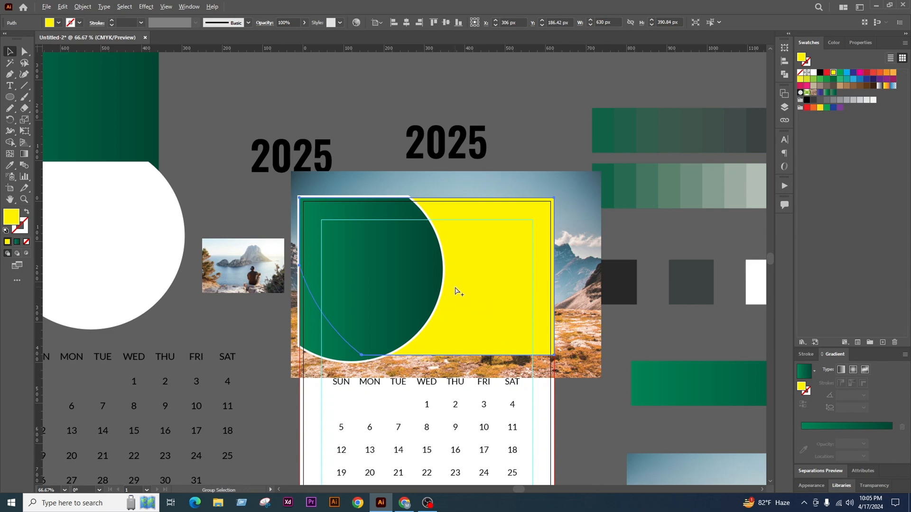
scroll(443, 240, up, 2)
shift+click(426, 215)
scroll(438, 226, down, 2)
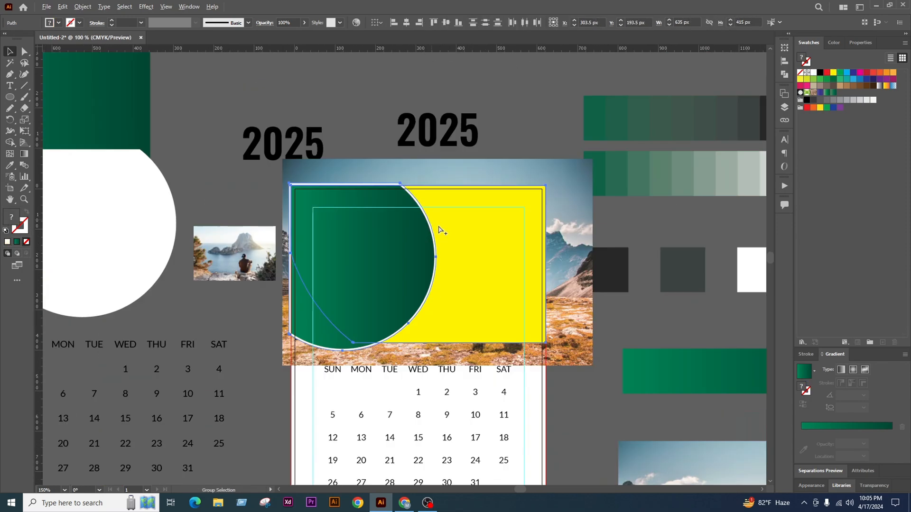
scroll(438, 235, up, 2)
key(shift+m)
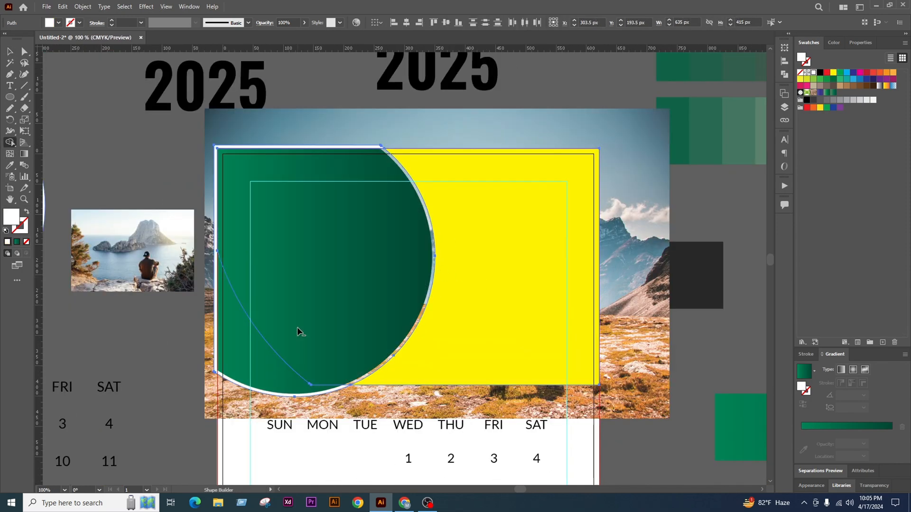
drag(298, 328, 254, 378)
click(24, 51)
click(90, 162)
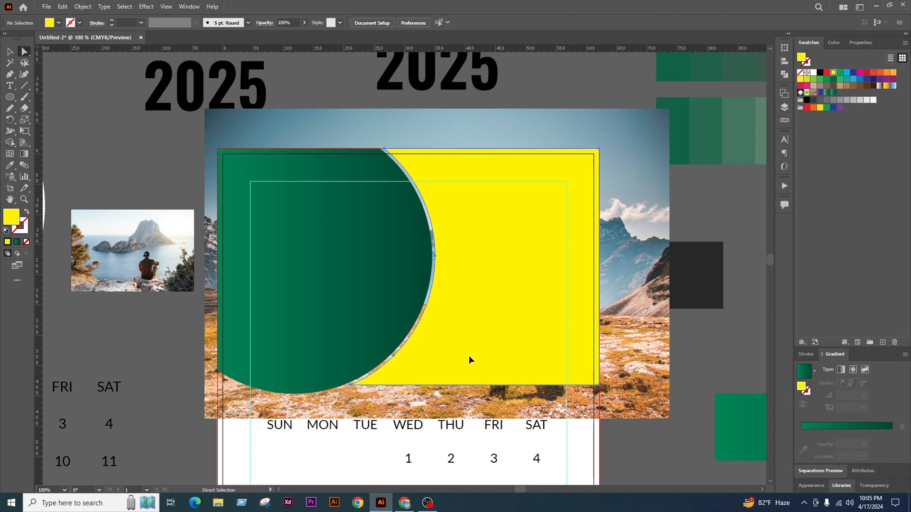
Try to clip the mountain photo to the trimmed yellow shape
scroll(459, 303, down, 2)
scroll(518, 323, up, 1)
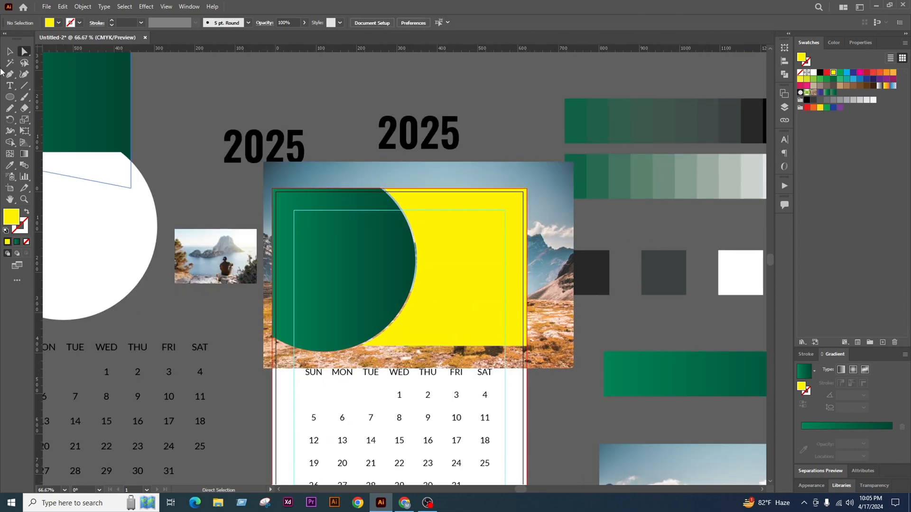
click(11, 52)
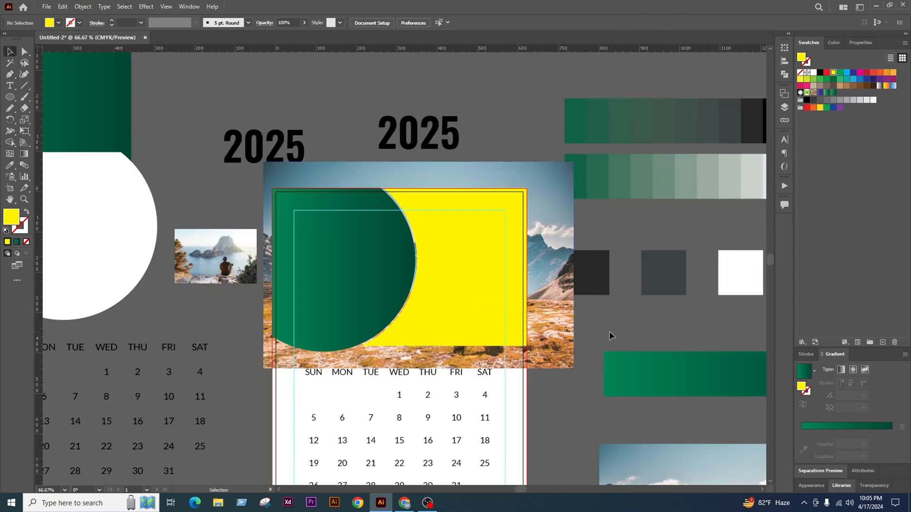
click(437, 292)
shift+click(545, 309)
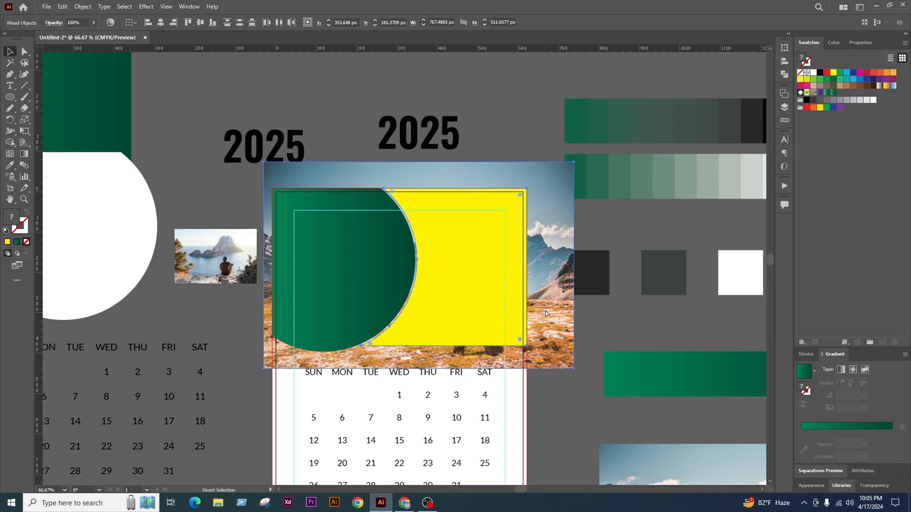
key(ctrl+7)
click(545, 315)
scroll(544, 315, down, 2)
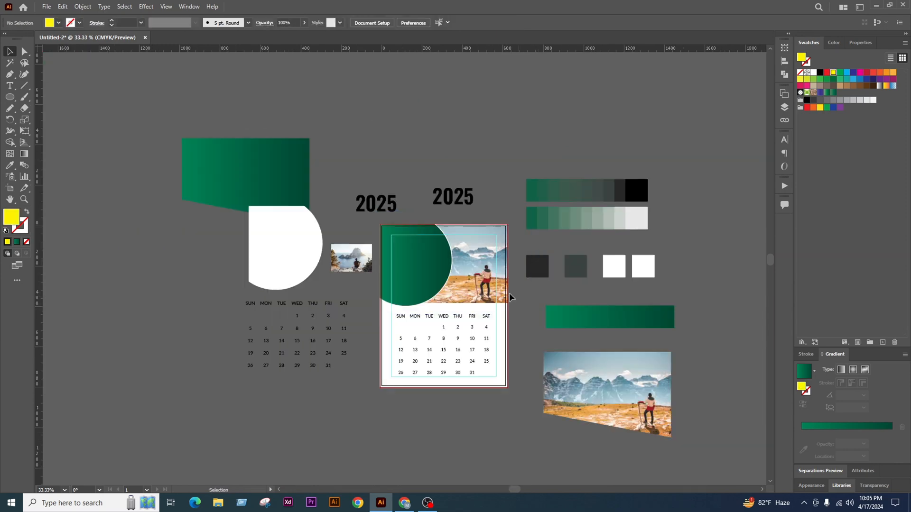
Undo the clipping mask on the mountain photo and clear the selection
scroll(512, 297, up, 2)
scroll(567, 321, down, 2)
scroll(569, 318, up, 3)
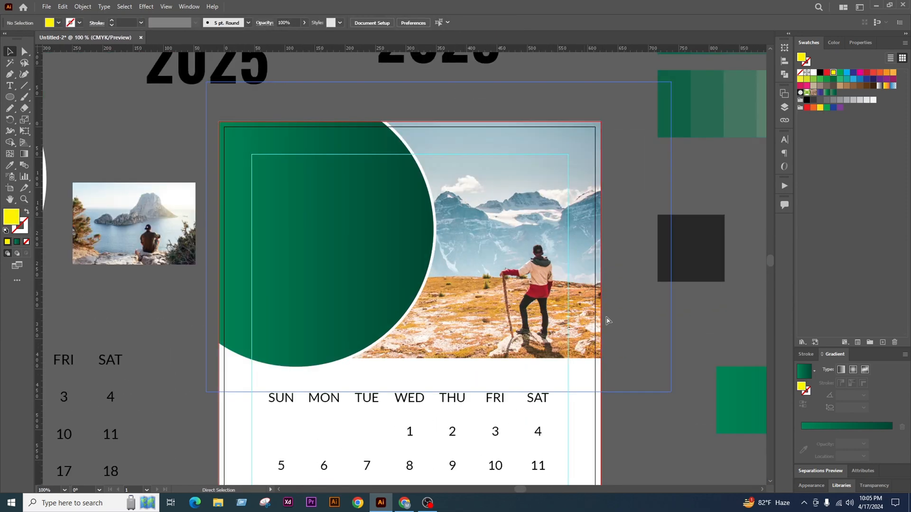
key(ctrl+z)
scroll(614, 316, down, 1)
click(647, 312)
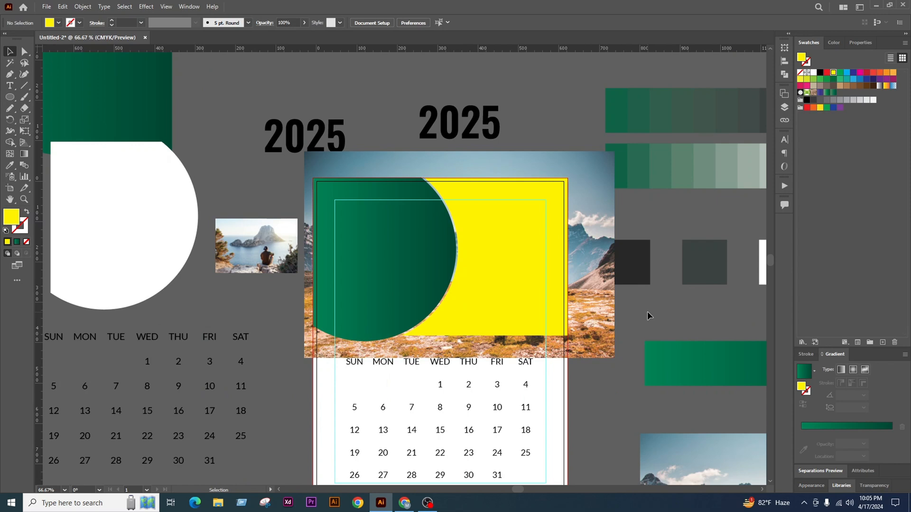
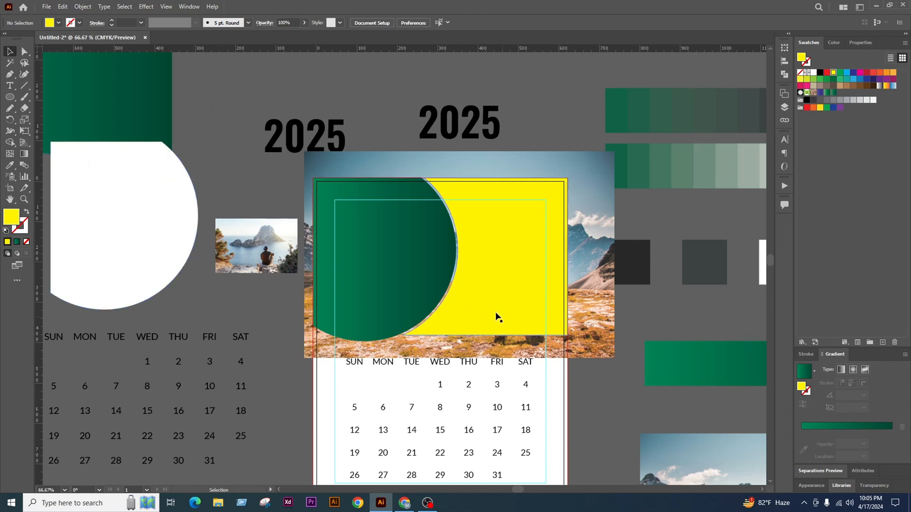
Select the yellow shape and the mountain photo and make a clipping mask from them again
scroll(496, 289, down, 1)
scroll(468, 287, up, 2)
click(469, 223)
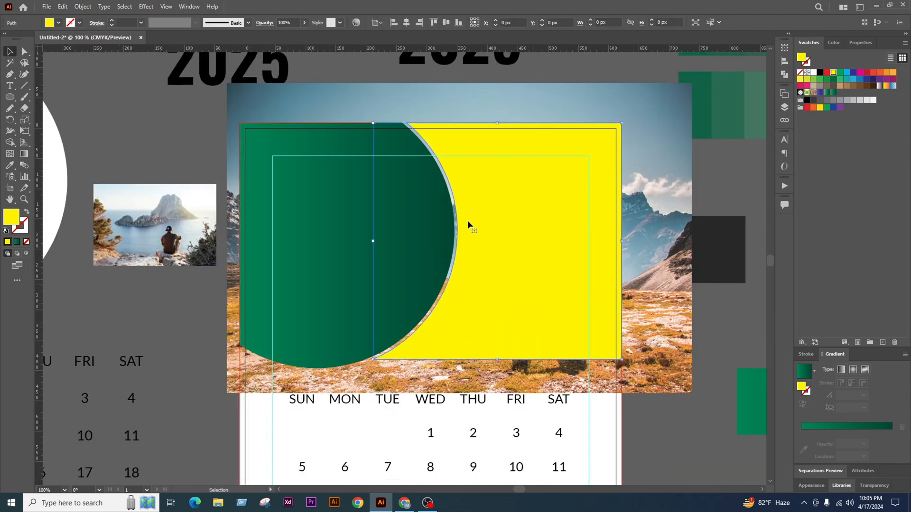
scroll(519, 296, down, 1)
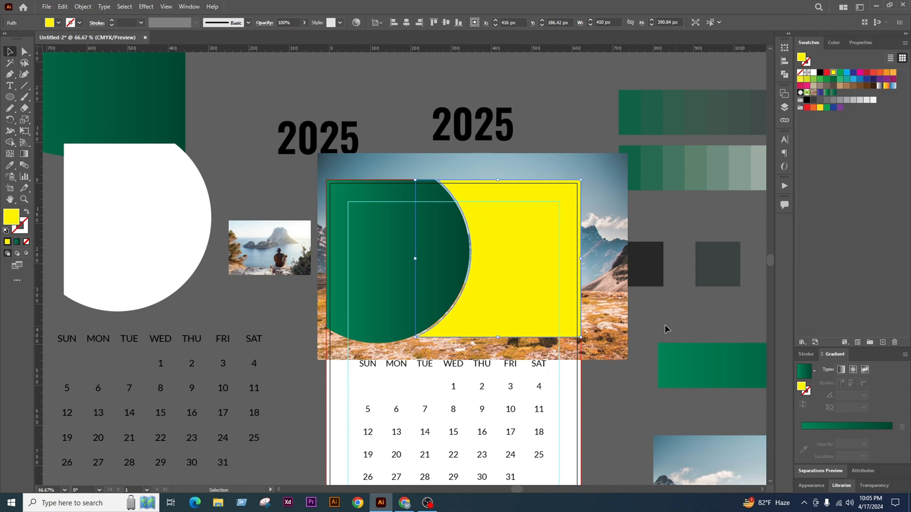
scroll(532, 315, up, 1)
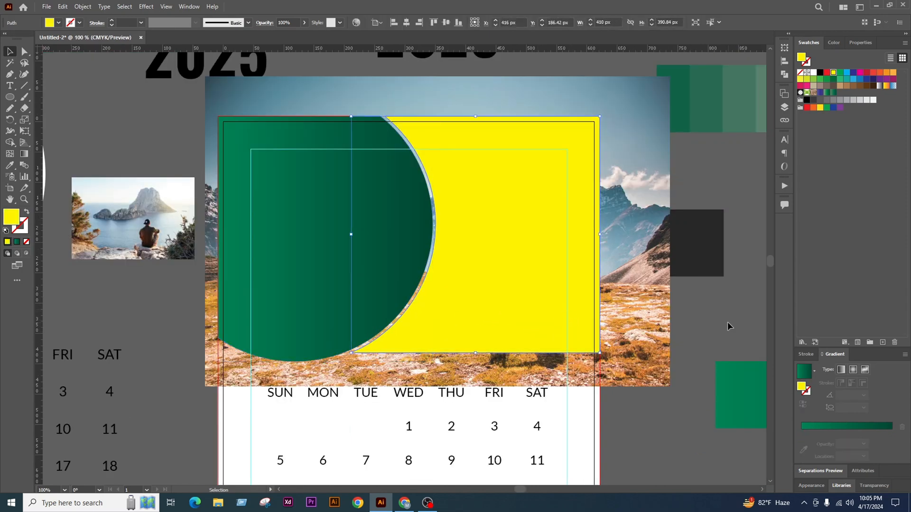
shift+click(625, 307)
key(ctrl+7)
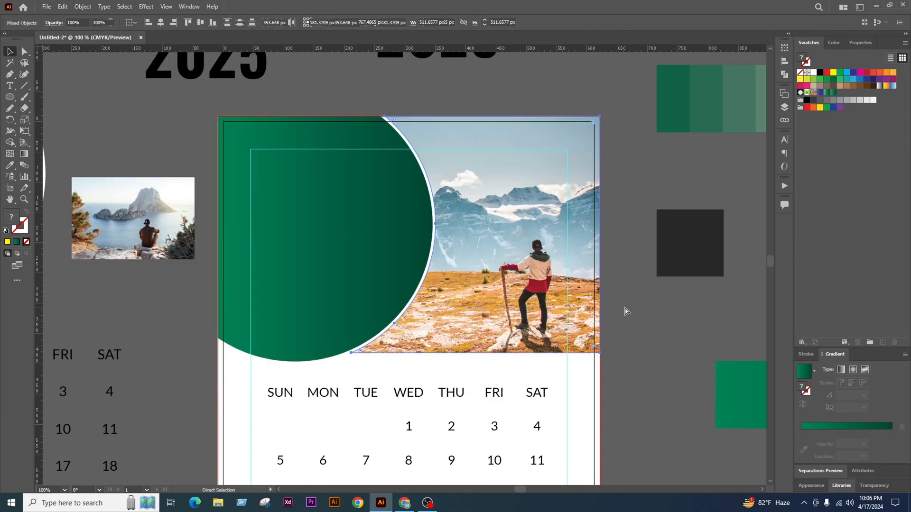
scroll(624, 306, down, 1)
click(571, 327)
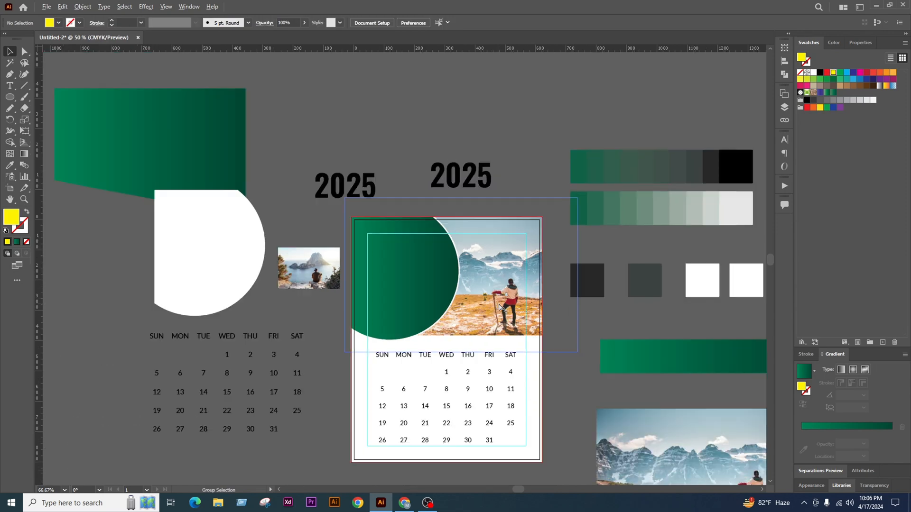
scroll(503, 309, up, 1)
scroll(446, 288, down, 2)
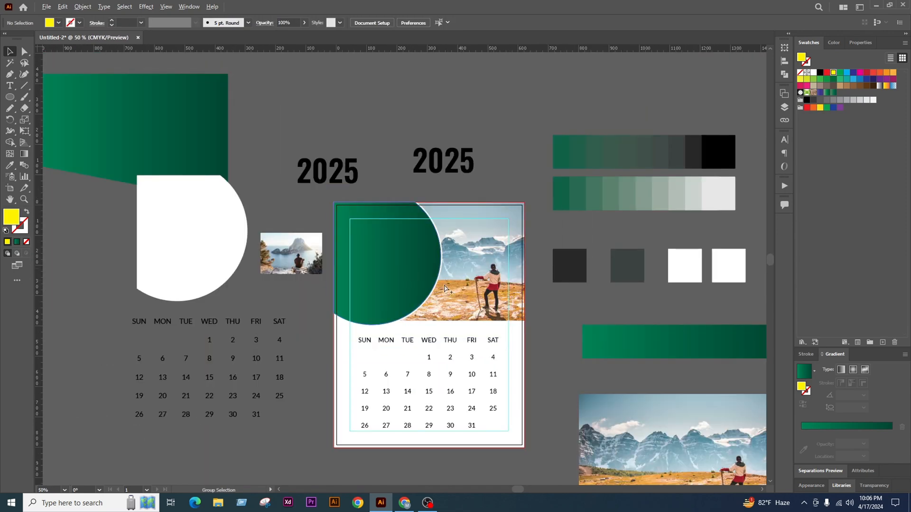
scroll(446, 288, up, 1)
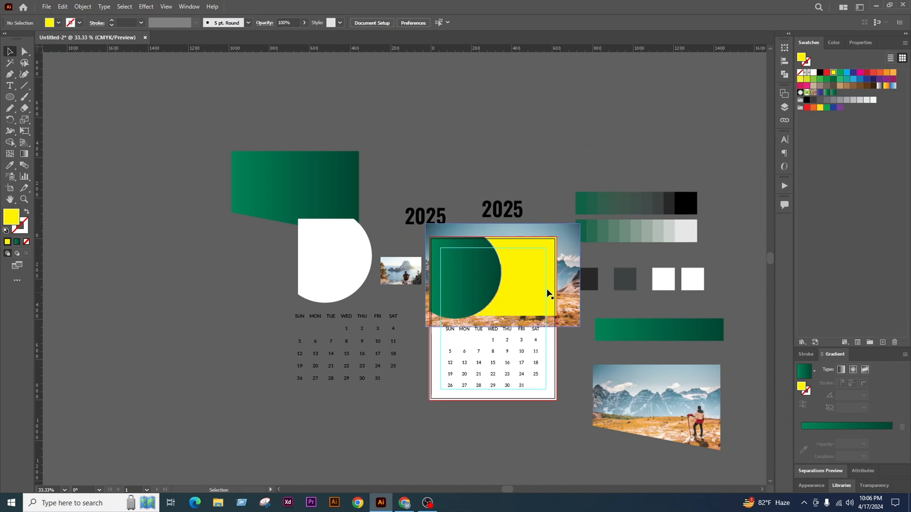
Place a spare copy of the yellow shape off the page and clip the mountain photo to the original
drag(549, 292, 311, 423)
click(545, 287)
scroll(553, 286, up, 2)
shift+click(597, 286)
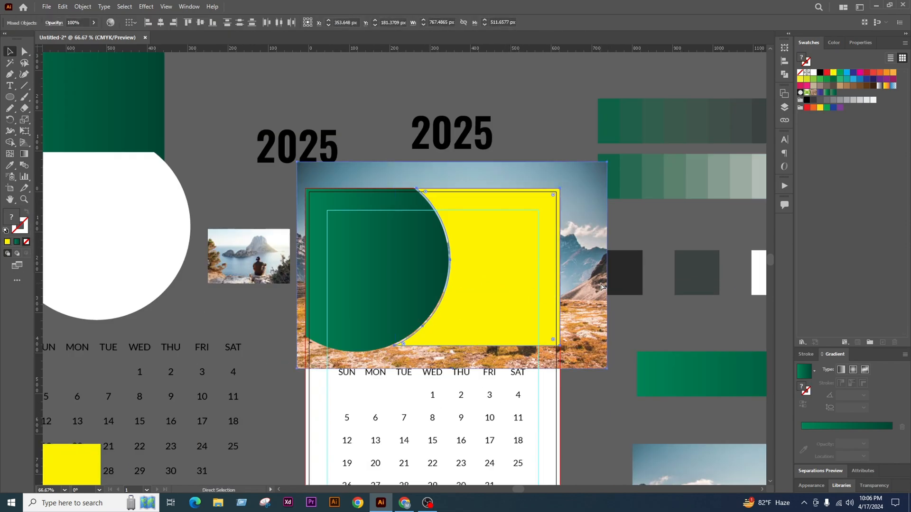
key(ctrl+7)
click(589, 315)
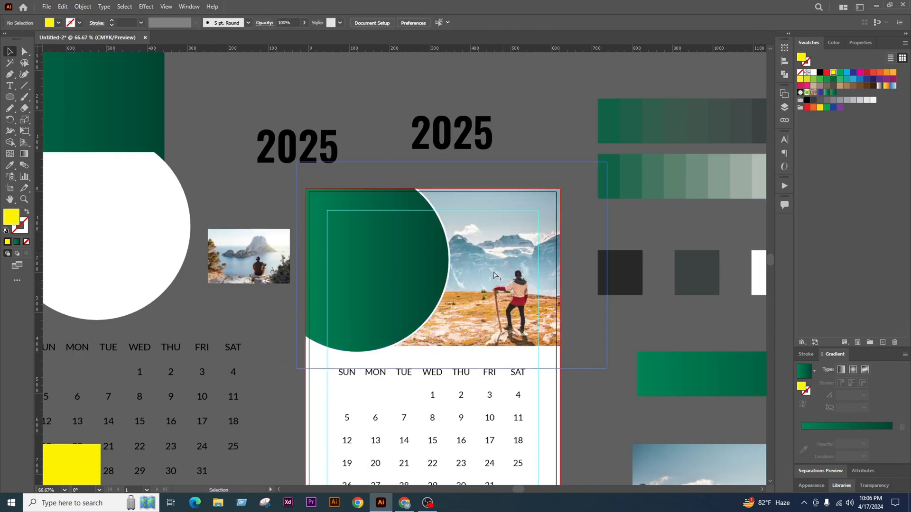
Resize the mountain photo inside its clipping mask to about 798 × 532 px and shift it to frame the hiker beside the circle
scroll(478, 253, down, 1)
scroll(464, 267, up, 2)
scroll(474, 275, down, 1)
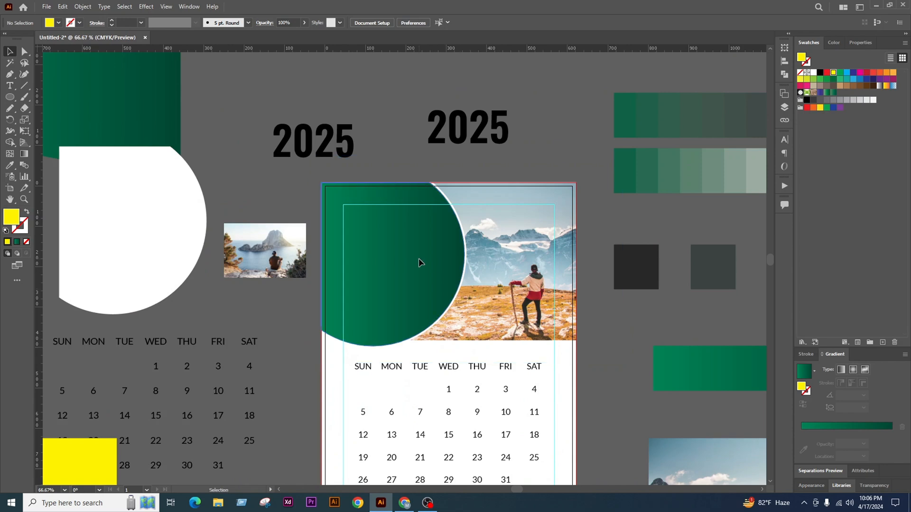
double_click(403, 276)
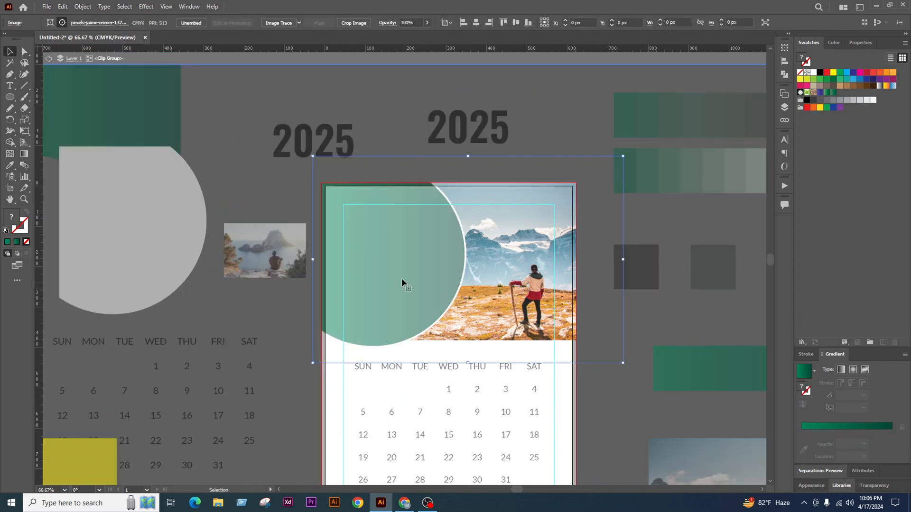
drag(318, 259, 367, 259)
drag(552, 278, 524, 278)
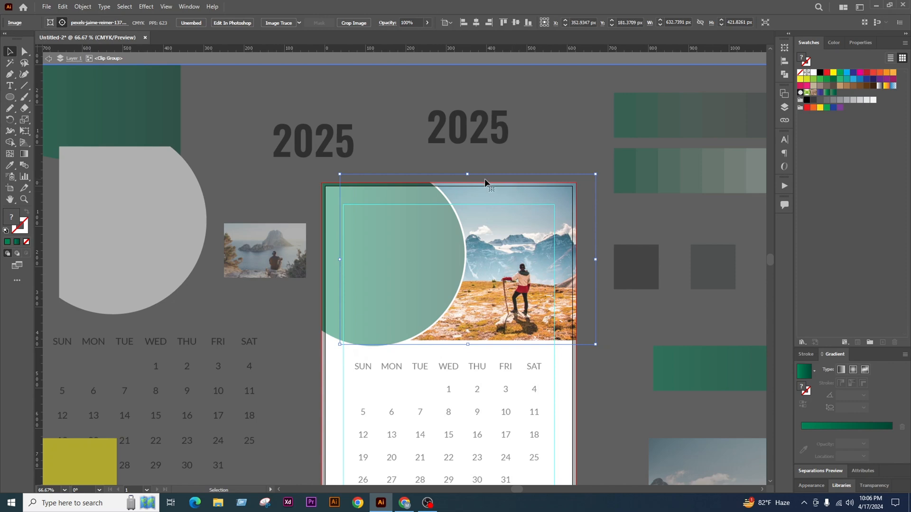
drag(468, 175, 462, 128)
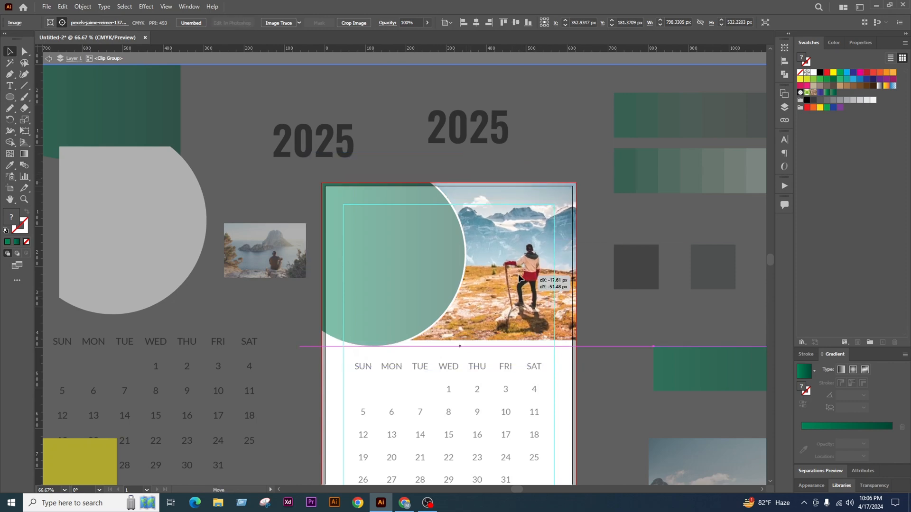
drag(518, 291, 518, 291)
double_click(565, 61)
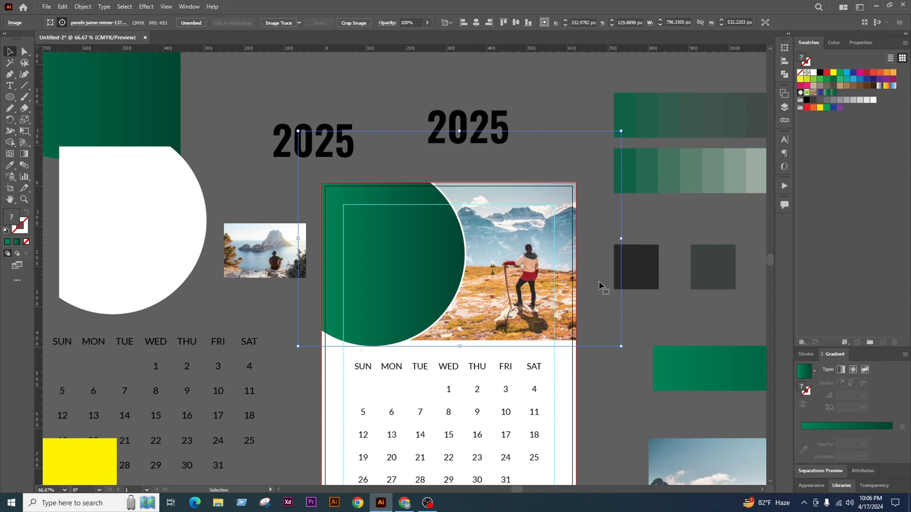
click(631, 388)
Redraw the green circle's linear gradient diagonally across the shape at about -55°
scroll(451, 272, down, 1)
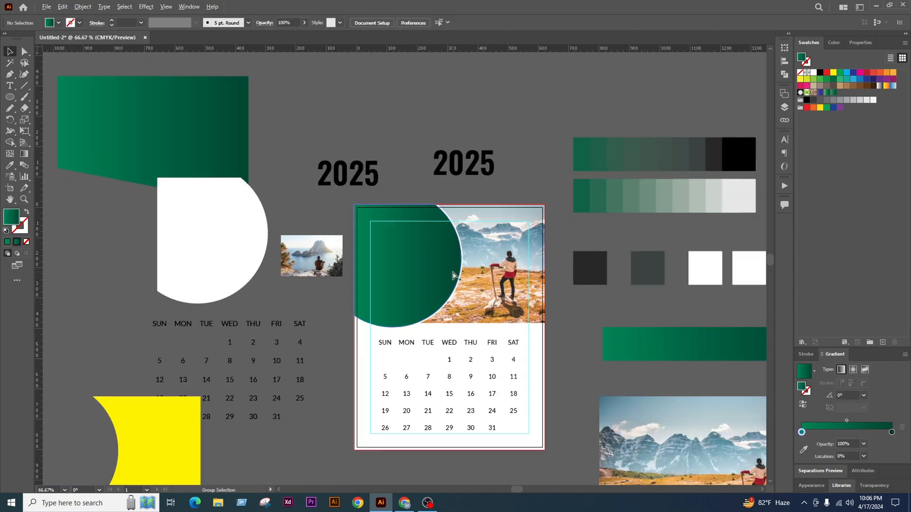
scroll(439, 287, up, 1)
scroll(402, 270, up, 1)
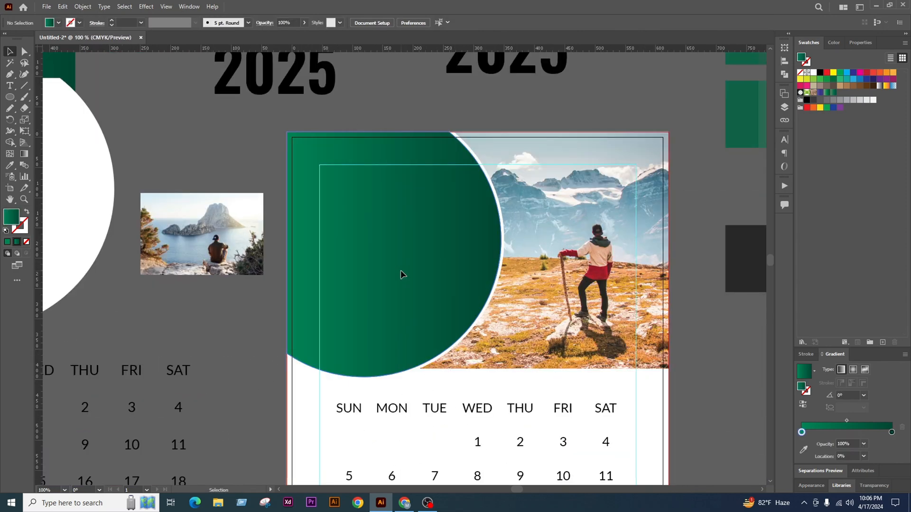
click(402, 270)
scroll(480, 260, down, 2)
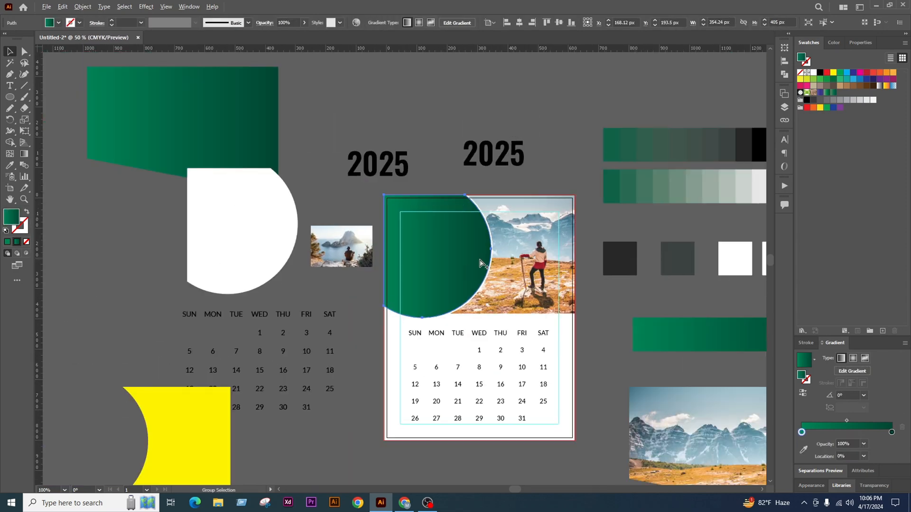
click(24, 154)
drag(380, 185, 477, 323)
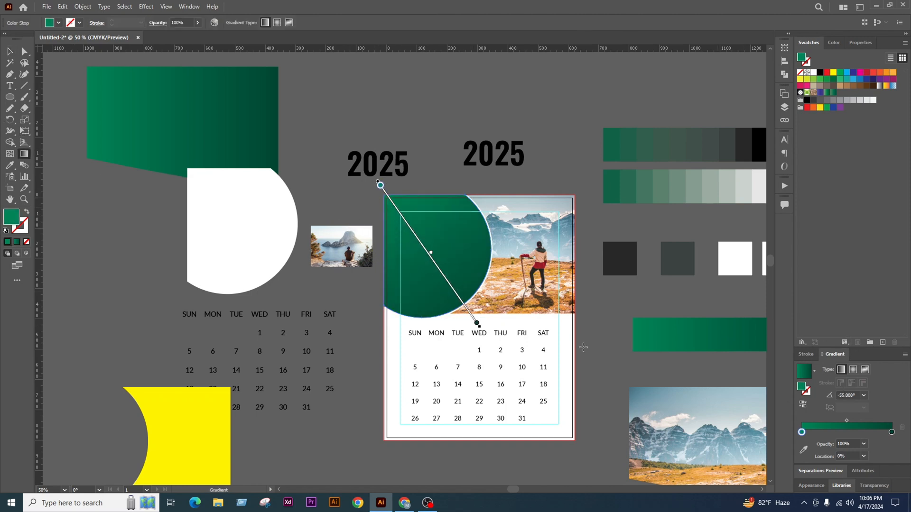
scroll(442, 260, up, 1)
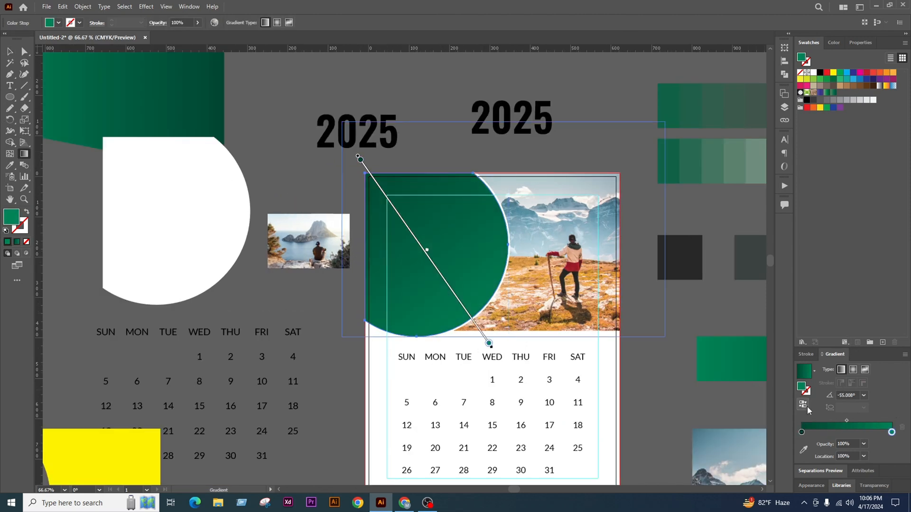
Move a copy of the 2025 text into the green circle, bring it to front, fill it white and align it to the margin guide
click(10, 51)
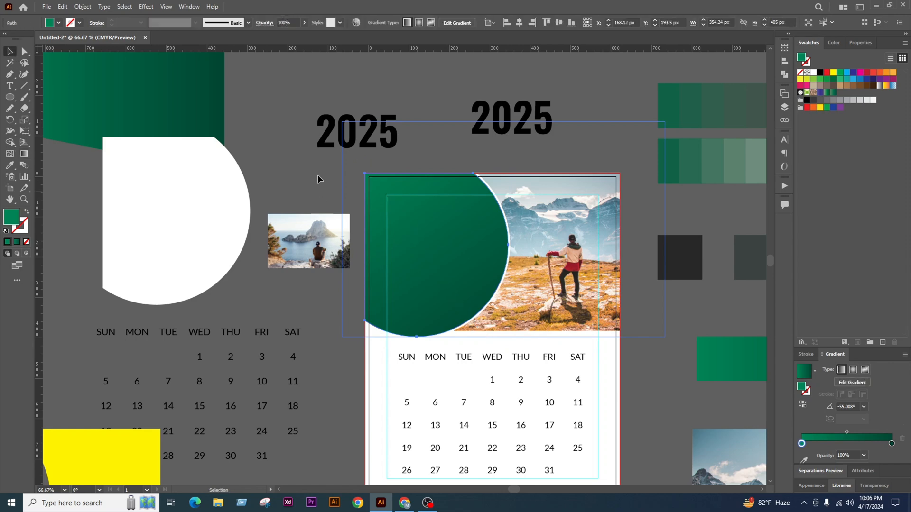
drag(376, 135, 450, 281)
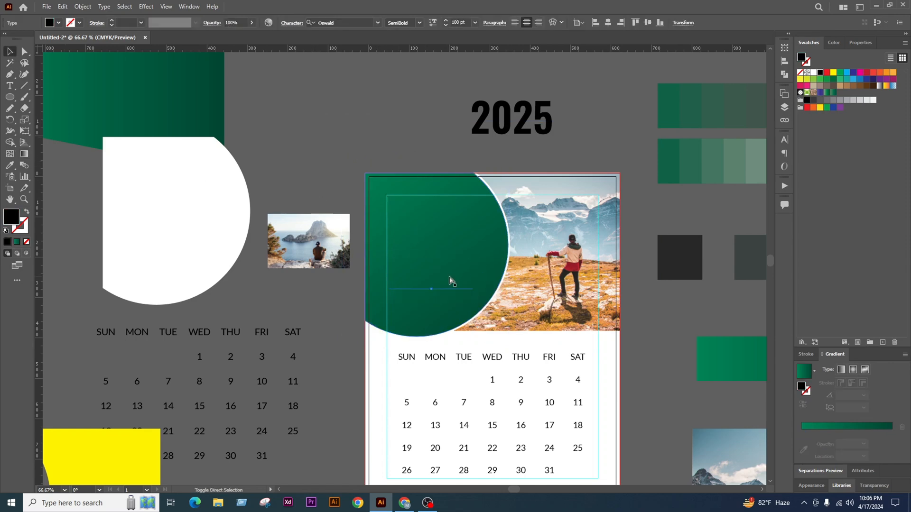
key(ctrl+shift+bracketright)
click(813, 73)
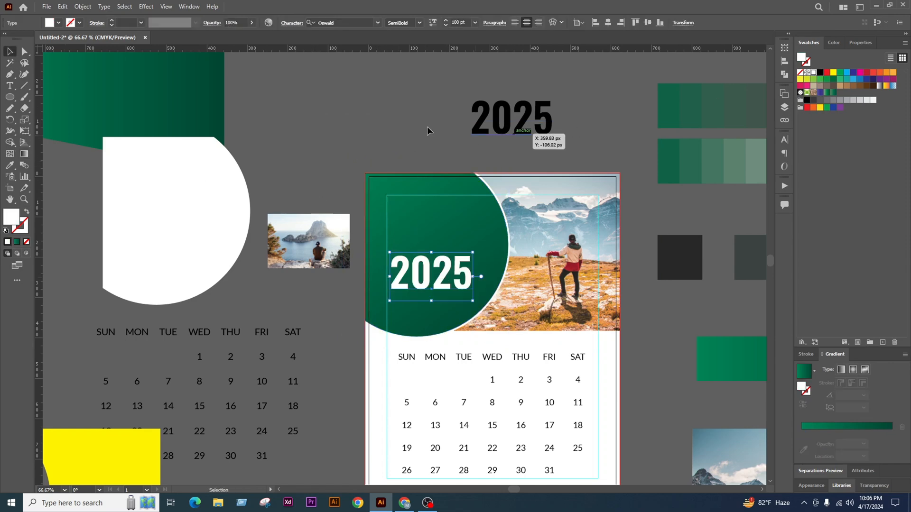
click(391, 124)
scroll(465, 290, up, 2)
drag(456, 274, 447, 252)
scroll(446, 252, down, 3)
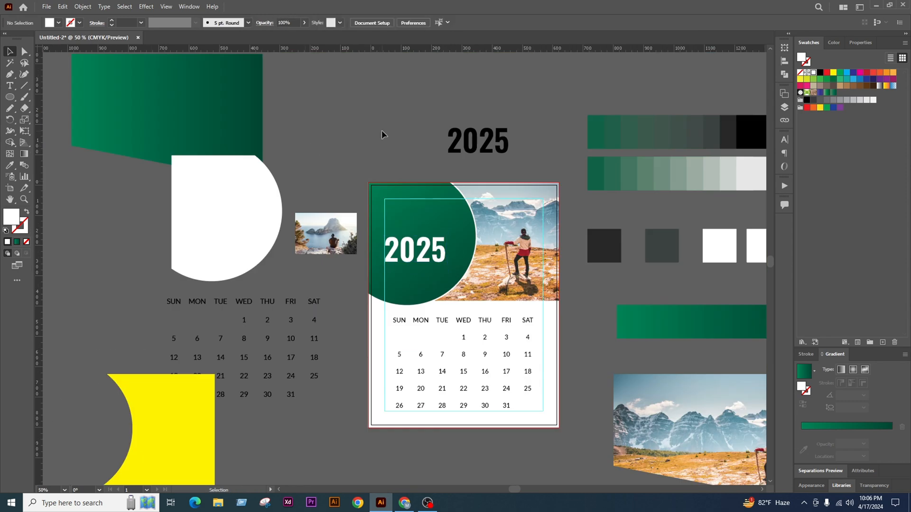
Add the text "Wall Calender" inside the green circle above the white 2025
scroll(448, 232, up, 1)
key(t)
scroll(419, 238, up, 2)
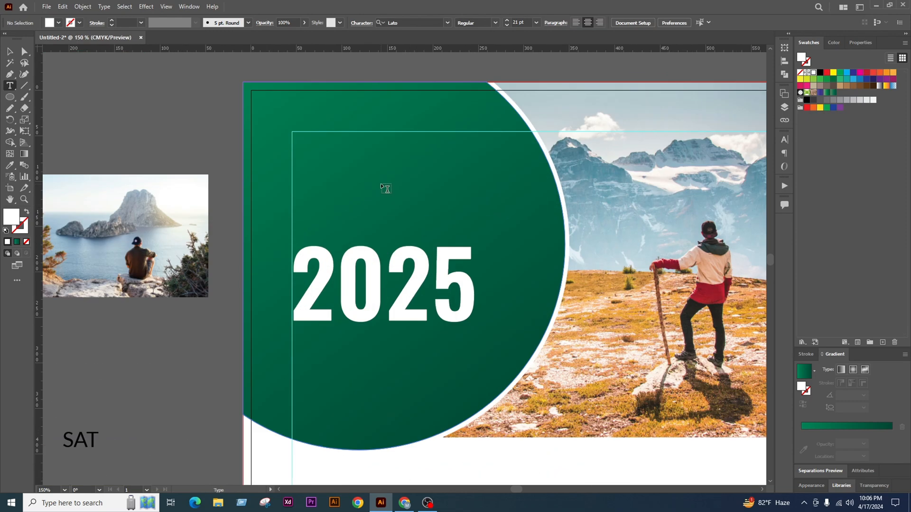
click(381, 185)
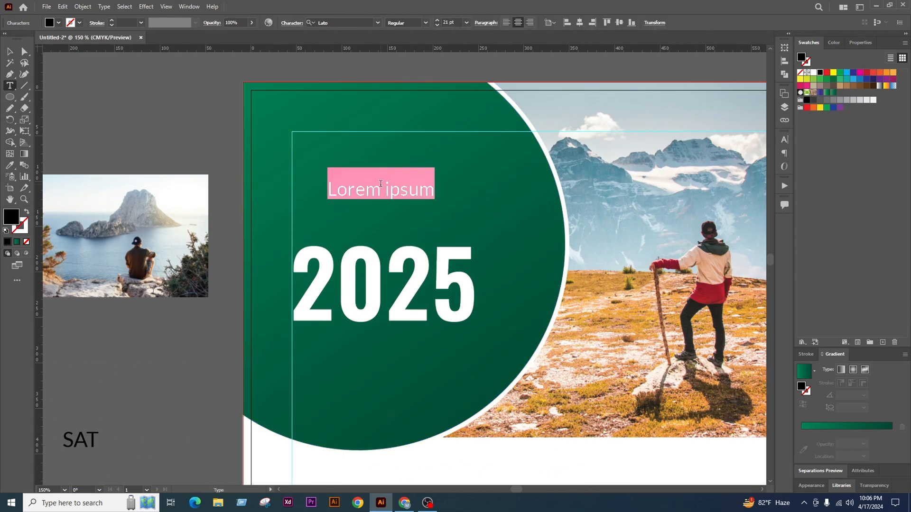
text(Ha)
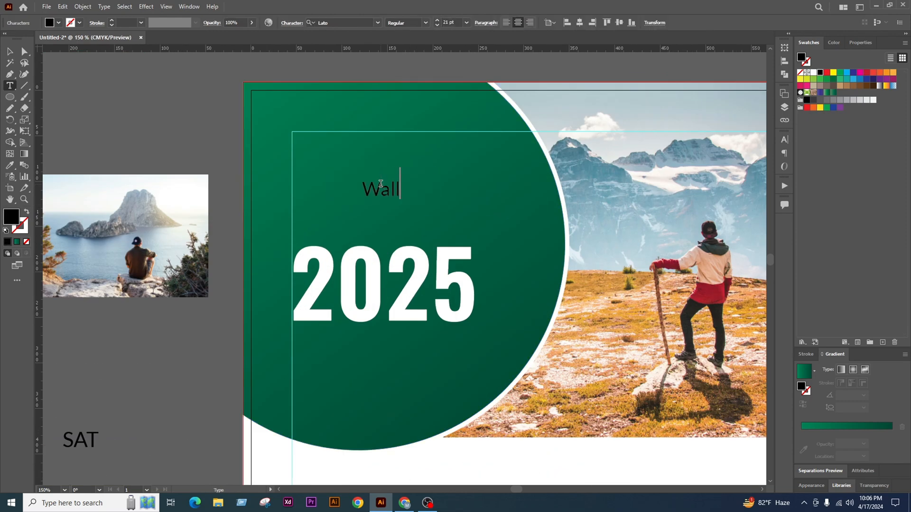
text(ll Calender)
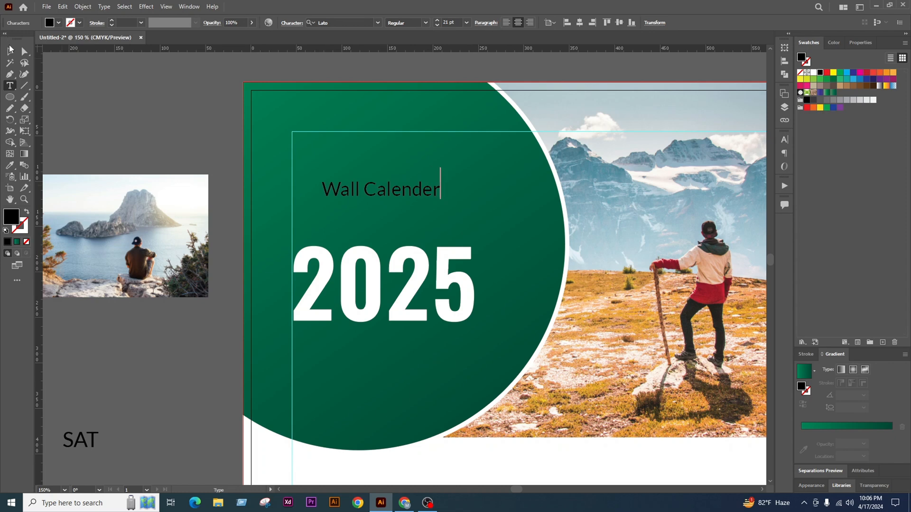
key(Escape)
Enlarge the "Wall Calender" text to about 30 pt, place it directly above 2025 and fill it white
drag(478, 197, 494, 196)
drag(450, 192, 424, 223)
click(813, 72)
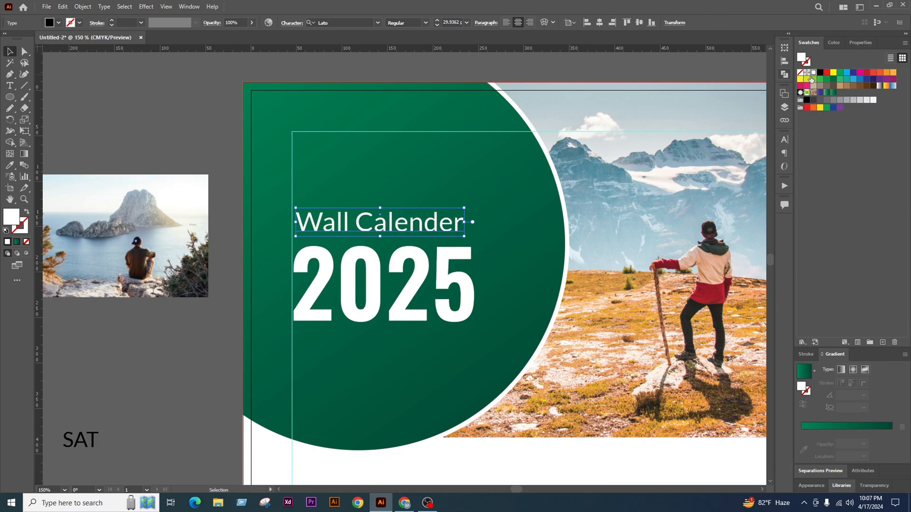
key(ctrl+minus)
key(ctrl+minus)
key(ctrl+minus)
click(425, 112)
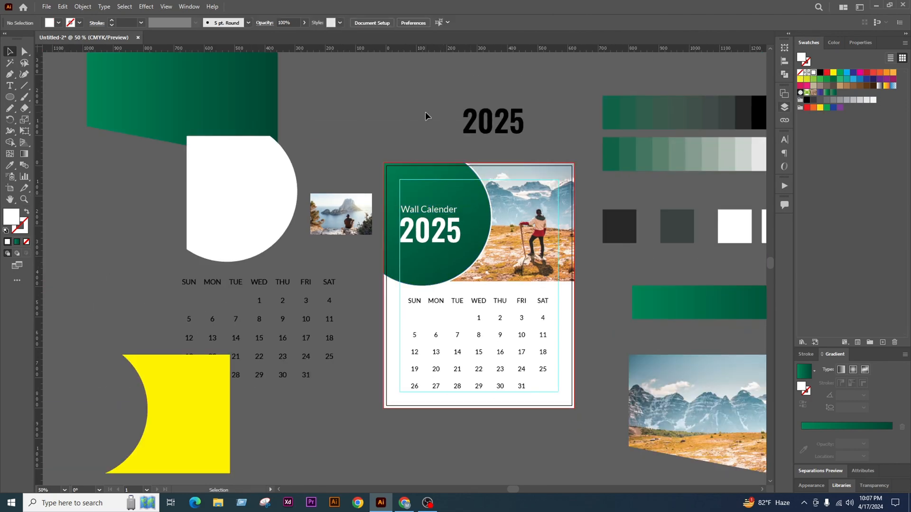
Set the "Wall Calender" font size to 30 pt and align the text's start with the margin guide and 2025
click(451, 209)
key(ctrl+plus)
key(ctrl+plus)
key(ctrl+plus)
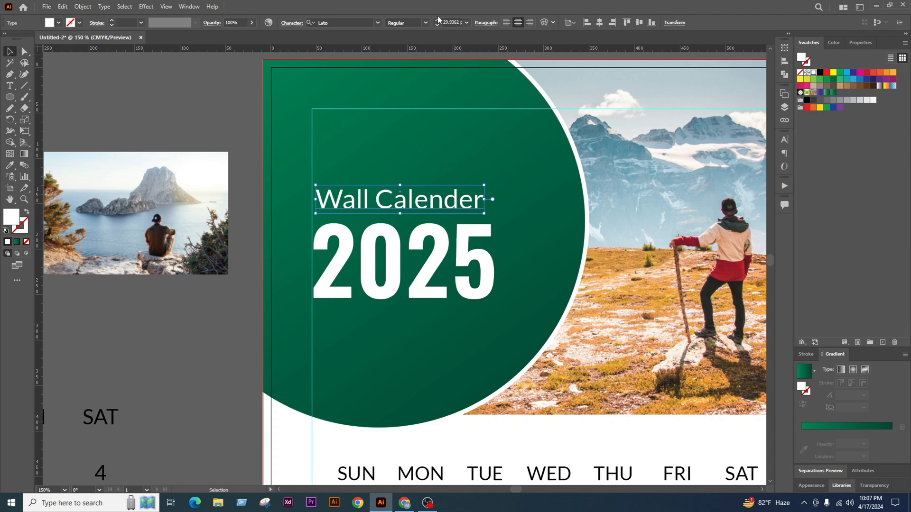
click(437, 21)
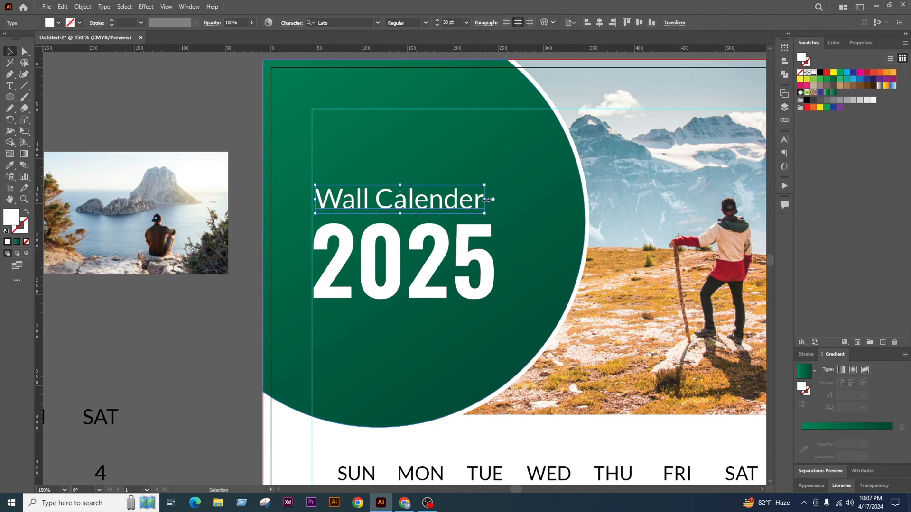
scroll(320, 195, up, 4)
scroll(317, 178, up, 2)
drag(312, 174, 298, 190)
scroll(376, 205, down, 5)
click(419, 282)
scroll(378, 302, up, 7)
scroll(333, 226, down, 6)
scroll(334, 226, down, 4)
click(257, 133)
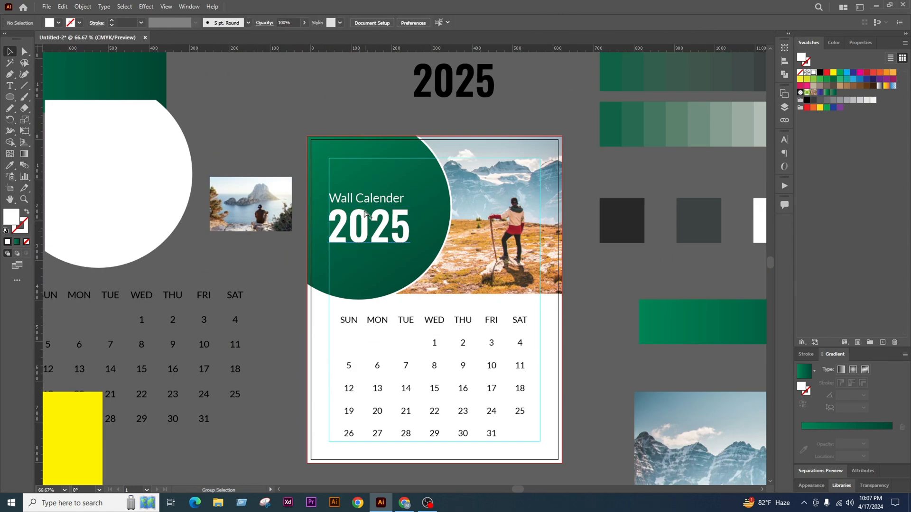
Enlarge "Wall Calender" to about 31.5 pt so that it nearly matches the width of 2025
scroll(363, 209, up, 2)
click(391, 184)
scroll(390, 188, up, 1)
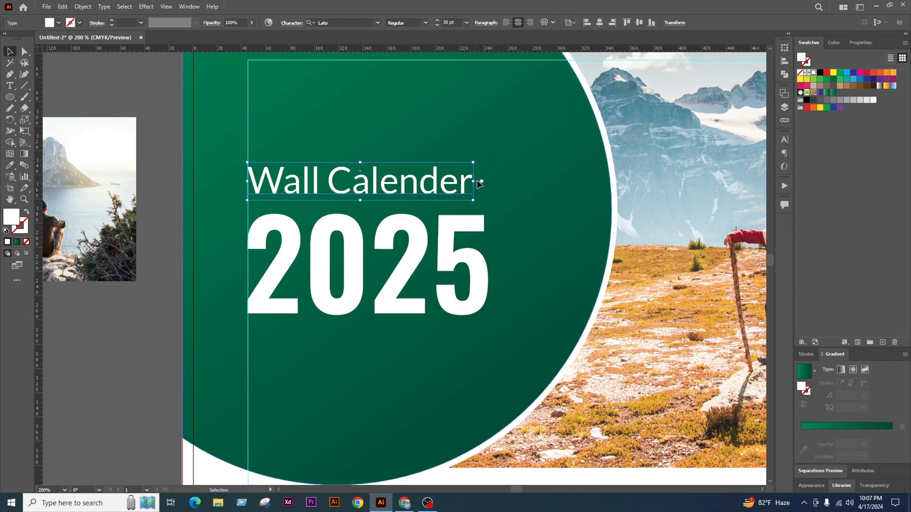
click(489, 183)
click(348, 192)
drag(487, 184, 484, 185)
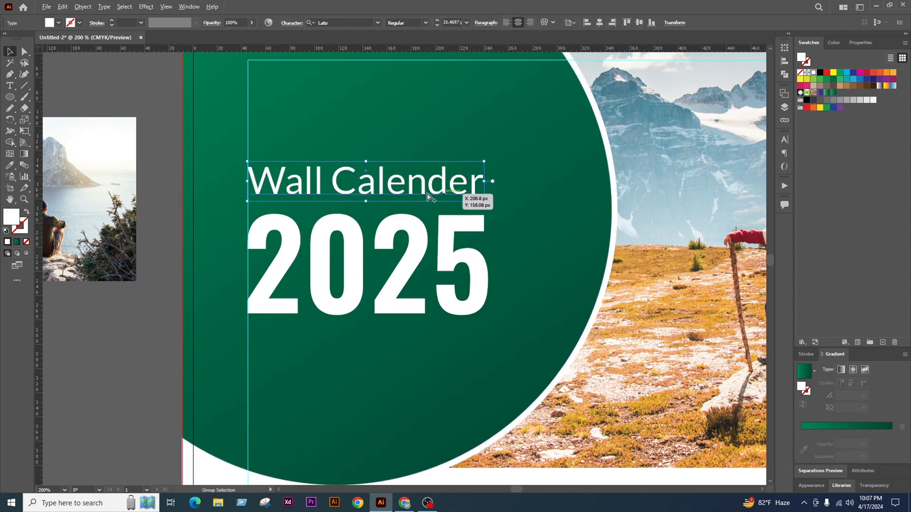
scroll(427, 199, down, 3)
click(389, 89)
click(441, 193)
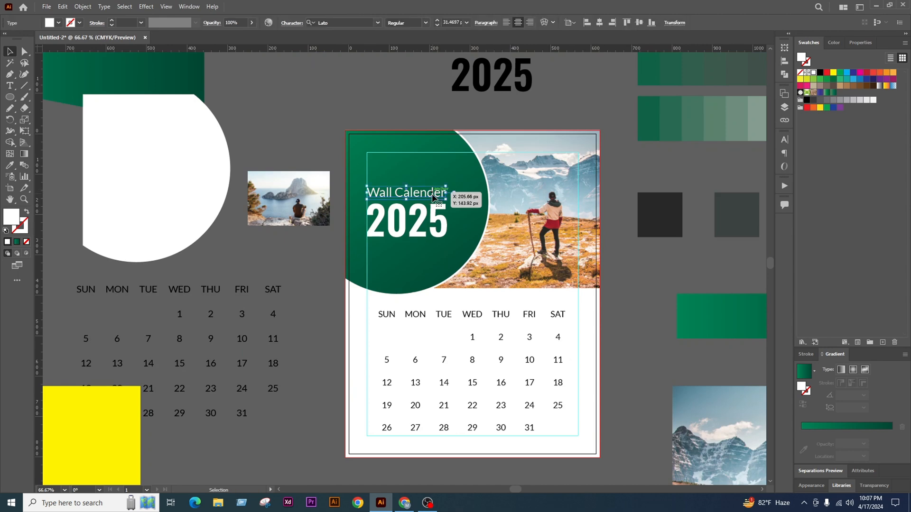
shift+click(444, 221)
click(408, 109)
Shift 2025 slightly down and swap fill and stroke on the digits 25 to make them a white outline
scroll(431, 219, up, 1)
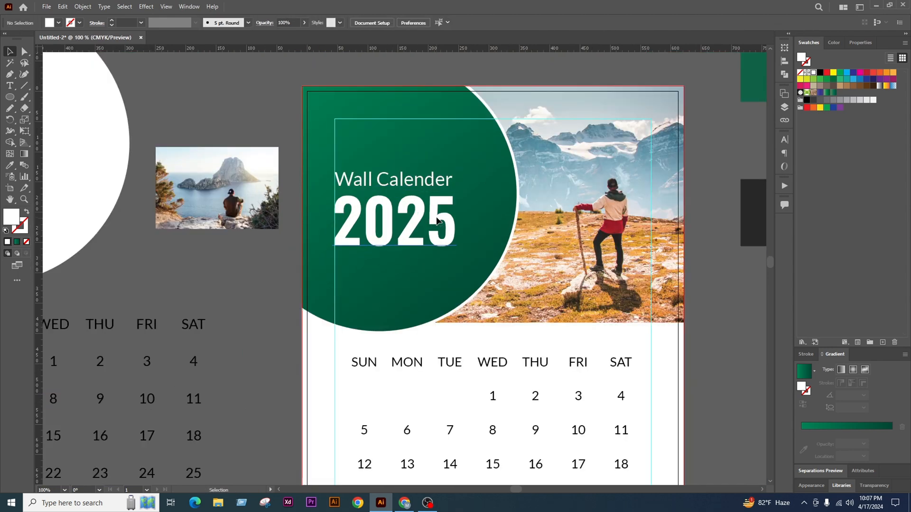
drag(437, 217, 463, 253)
click(256, 118)
key(t)
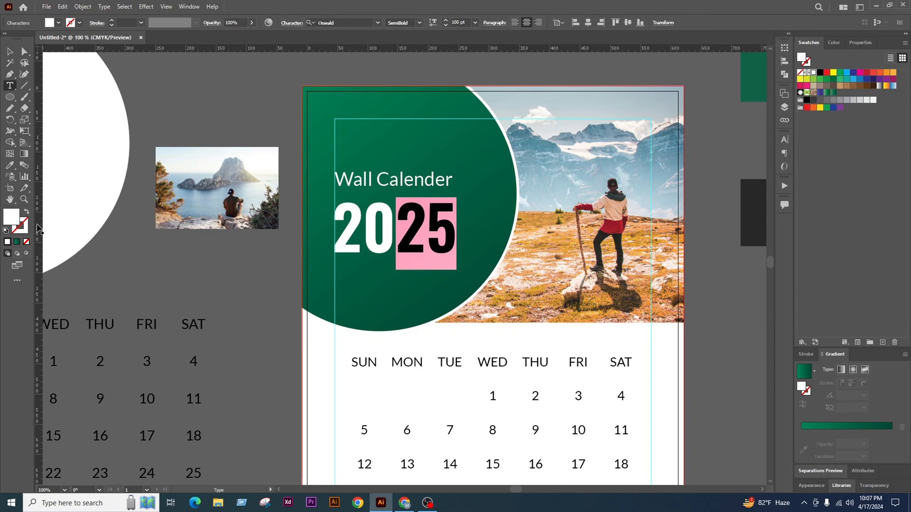
click(26, 211)
click(393, 237)
scroll(446, 243, down, 2)
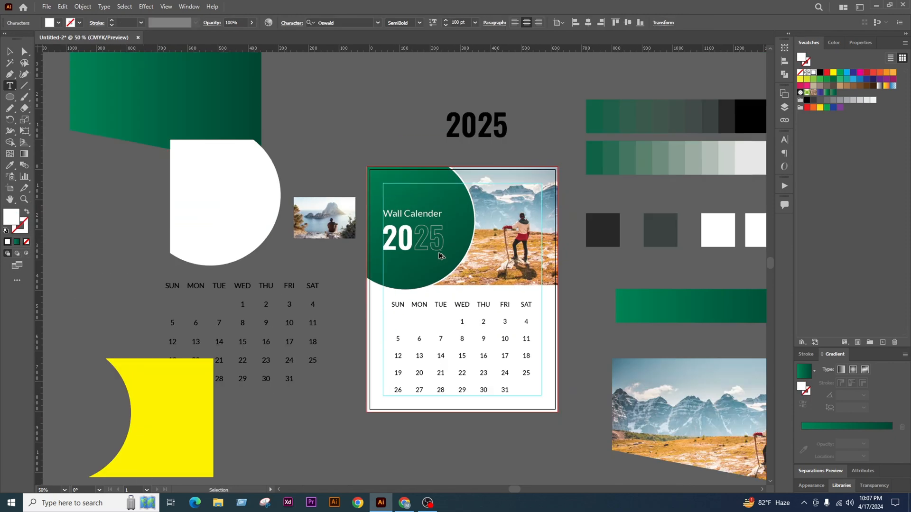
Set the stroke weight of the outlined digits 25 to 2 pt
scroll(436, 238, up, 2)
drag(393, 245, 443, 247)
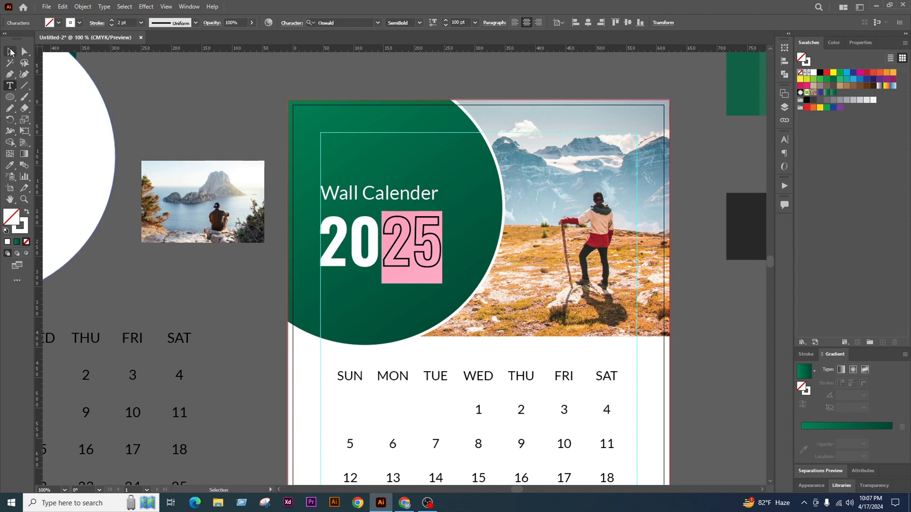
key(Escape)
click(253, 107)
scroll(447, 234, down, 2)
scroll(433, 243, up, 2)
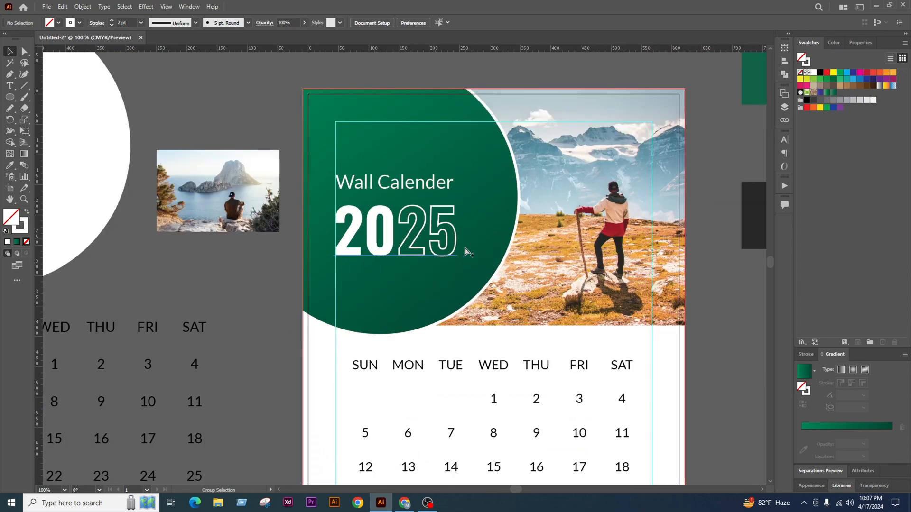
Set the stroke weight of the outlined digits 25 to 1.5 pt
key(t)
scroll(417, 247, up, 2)
drag(377, 244, 526, 248)
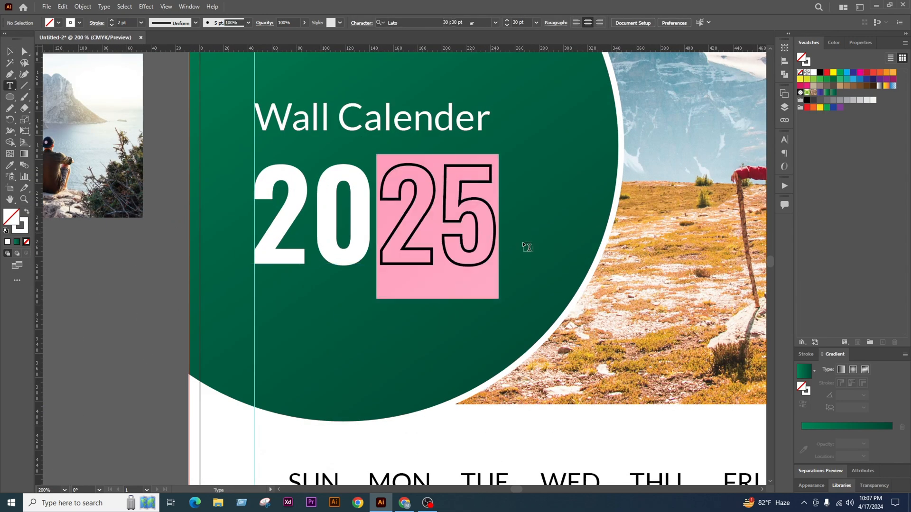
click(122, 22)
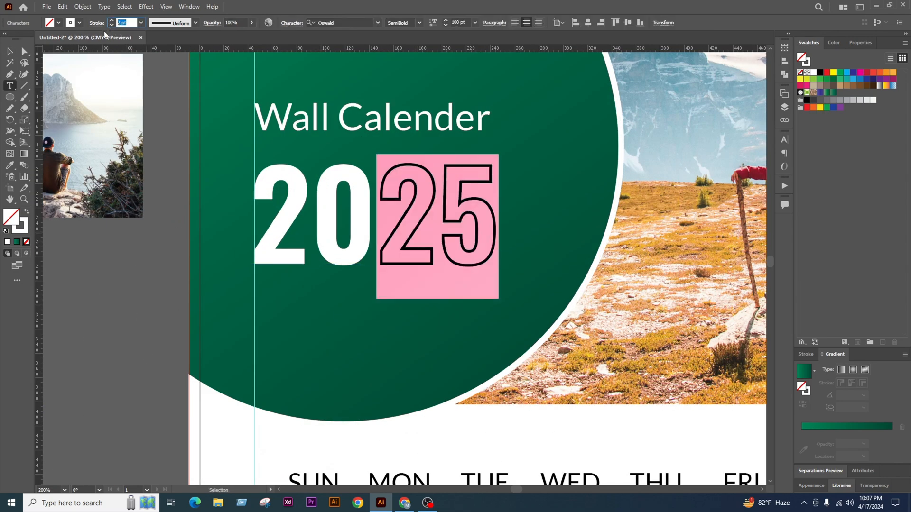
text(1.5)
key(Return)
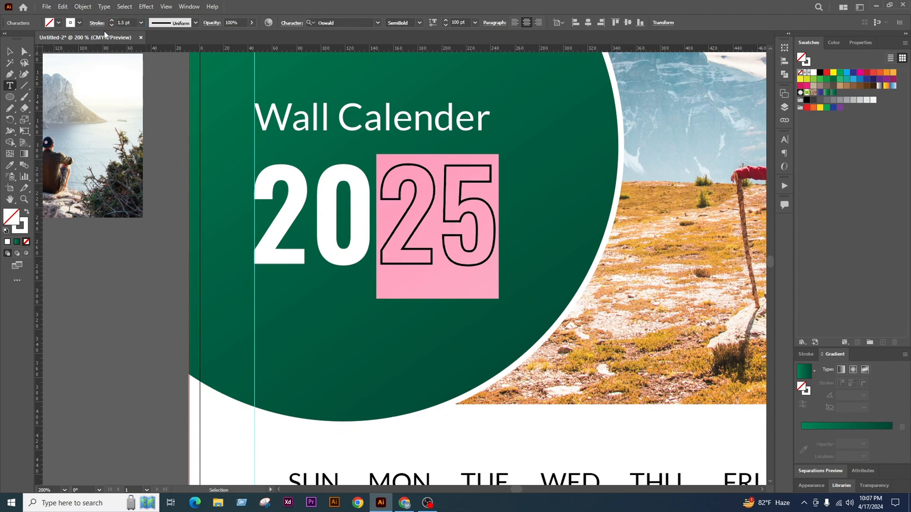
key(Escape)
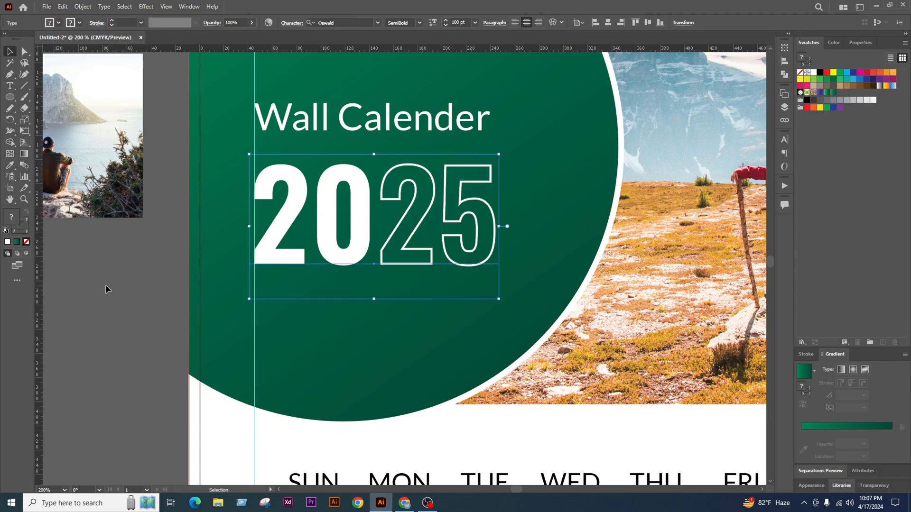
click(107, 287)
scroll(504, 298, down, 3)
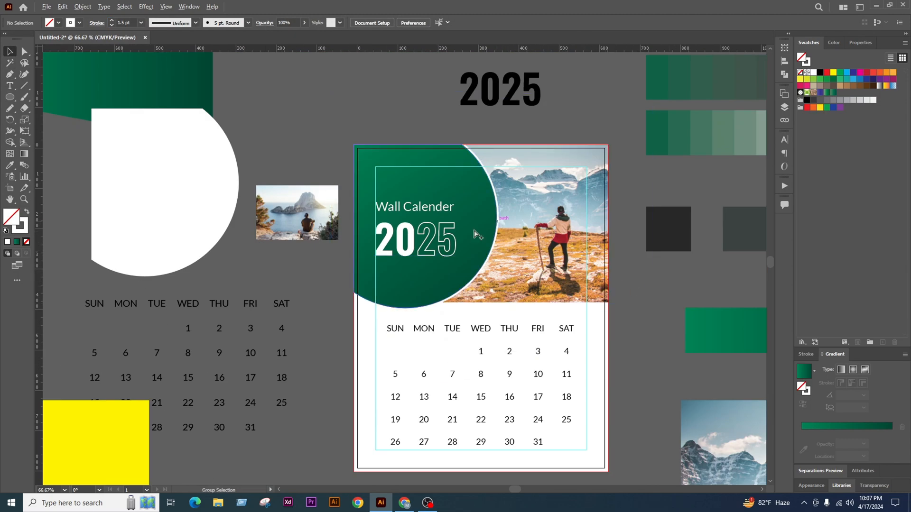
Enlarge "Wall Calender" to about 32 pt to match the full width of 2025 below it
scroll(476, 234, up, 1)
scroll(450, 207, up, 2)
click(332, 195)
scroll(323, 199, up, 2)
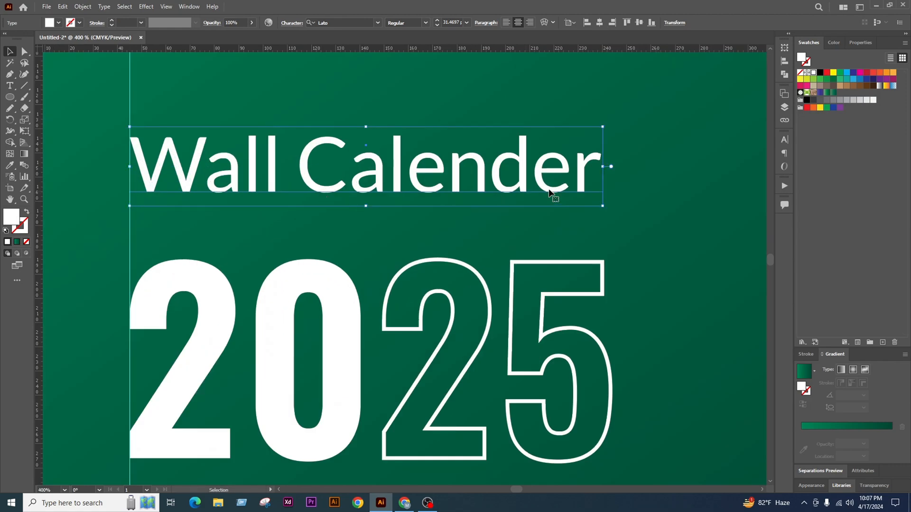
drag(604, 169, 641, 173)
scroll(462, 247, down, 3)
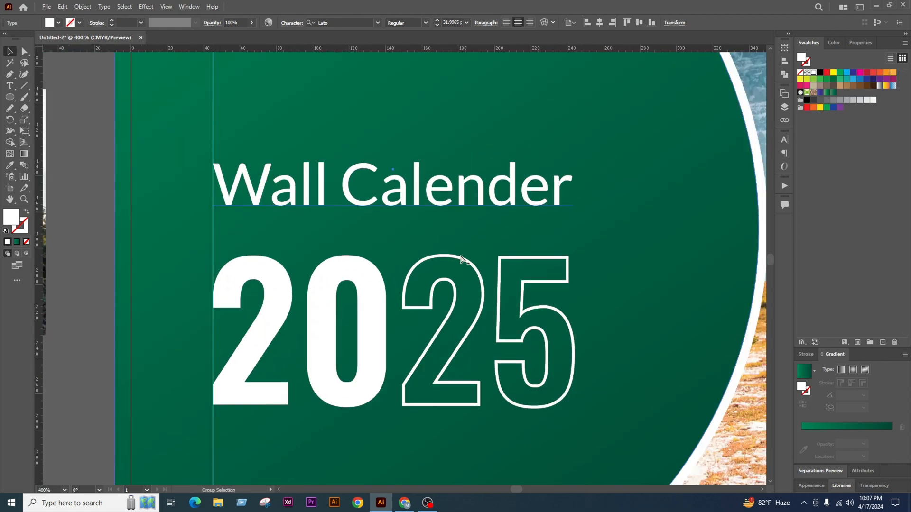
shift+click(473, 271)
scroll(362, 209, down, 2)
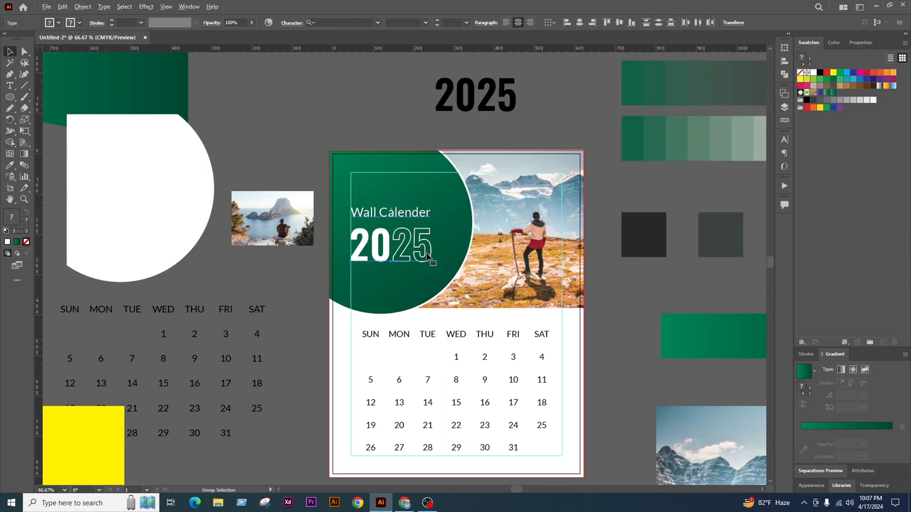
click(658, 297)
Group "Wall Calender" with 2025 and enlarge the group inside the green circle, keeping it on the margin guide
scroll(414, 216, up, 2)
click(429, 230)
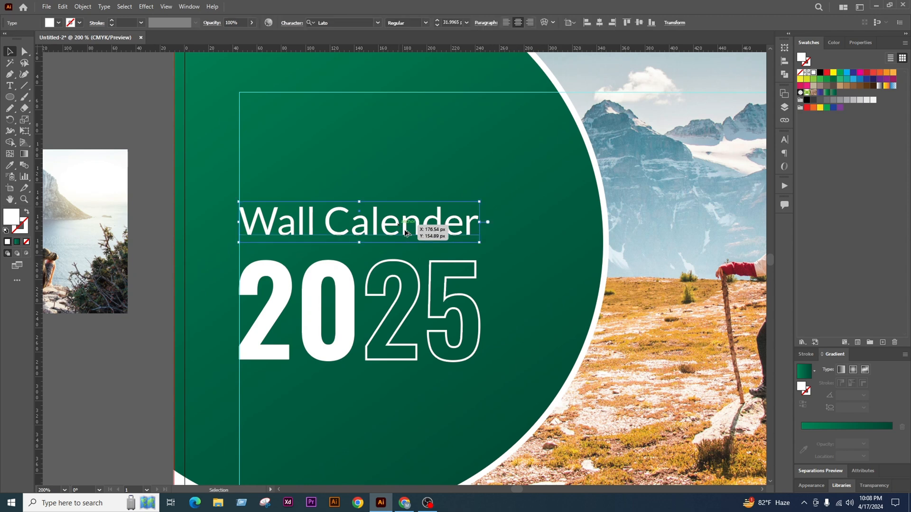
shift+click(424, 277)
key(ctrl+g)
scroll(423, 277, down, 2)
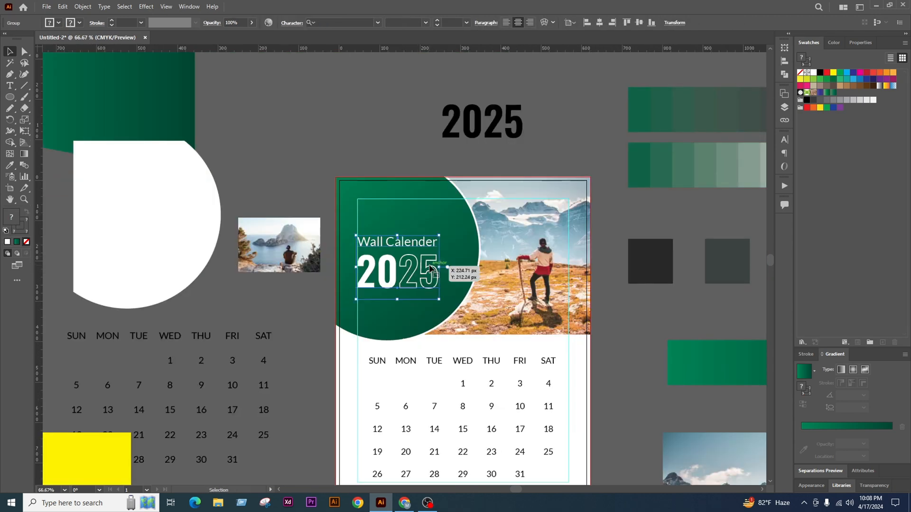
scroll(427, 279, up, 1)
drag(427, 279, 476, 253)
click(249, 157)
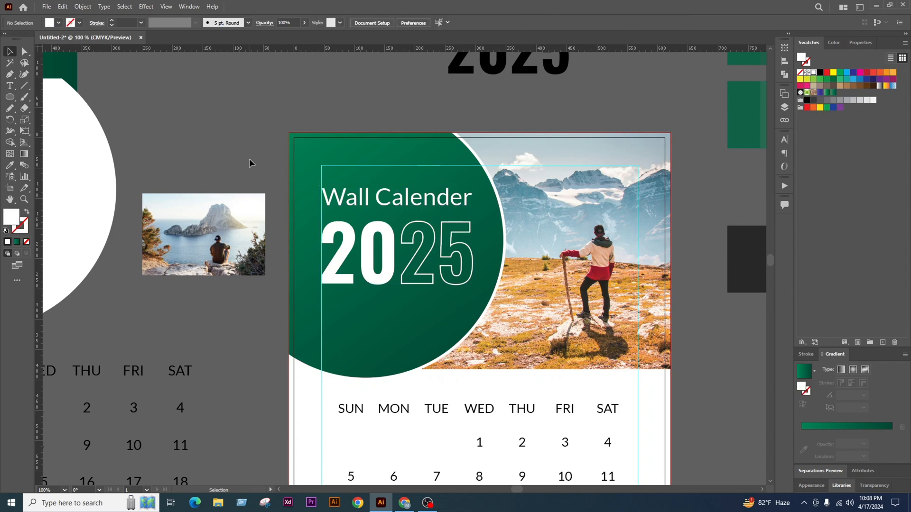
Scale the grouped "Wall Calender" and 2025 title down slightly, keeping its lower corner on the margin guide fixed
scroll(427, 233, up, 1)
click(427, 259)
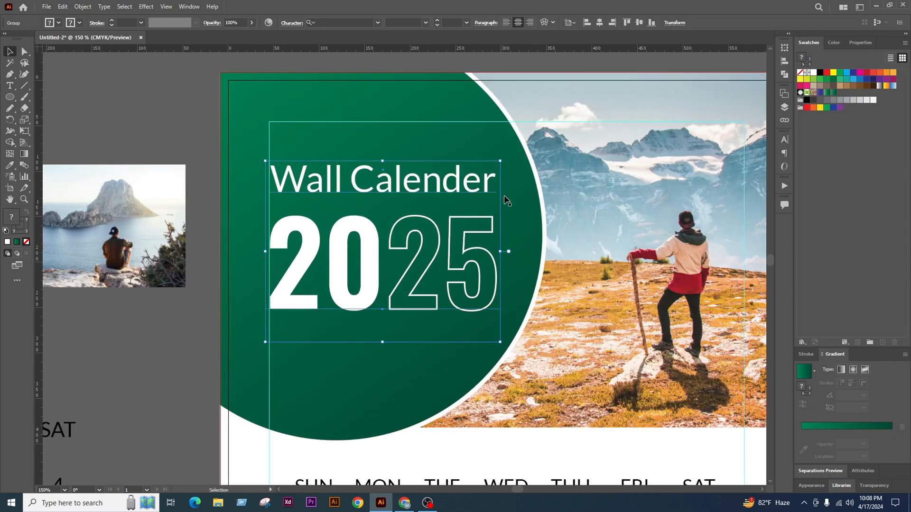
drag(501, 161, 484, 173)
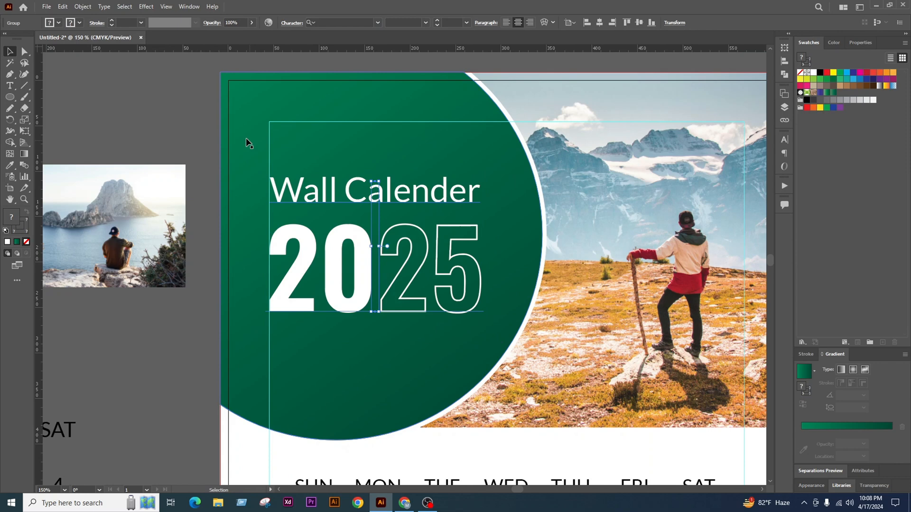
click(159, 111)
click(292, 195)
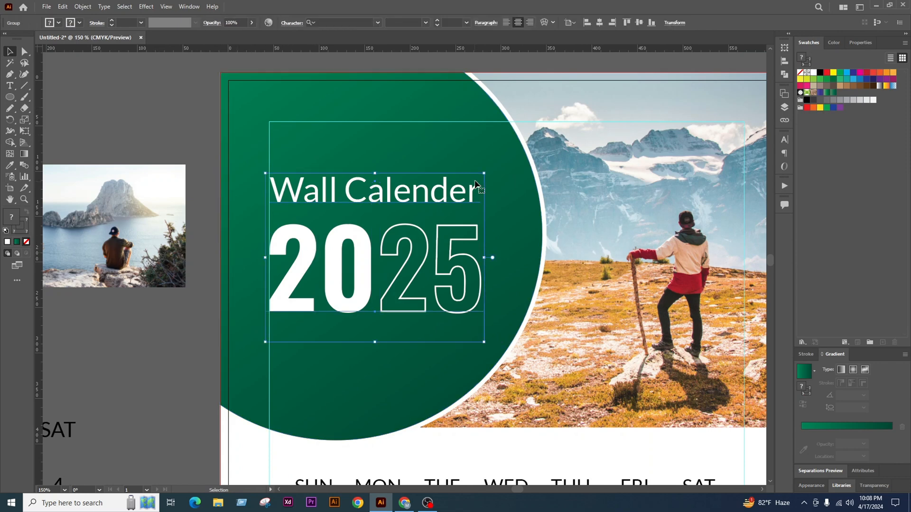
Shrink the grouped "Wall Calender" and 2025 title slightly and shift it up along the margin guide
mouse_move(476, 184)
mouse_down()
mouse_move(480, 176)
mouse_move(470, 176)
mouse_up()
drag(440, 266, 440, 259)
scroll(434, 260, down, 2)
click(319, 190)
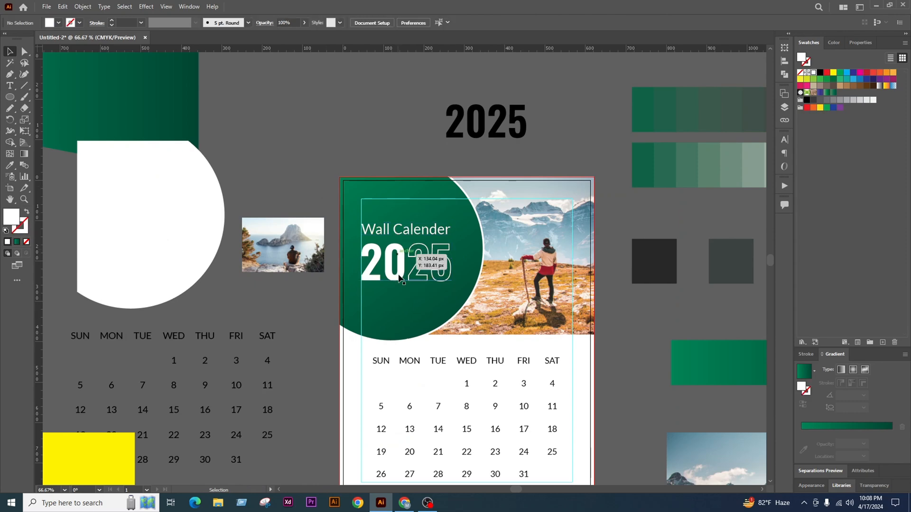
scroll(422, 275, up, 1)
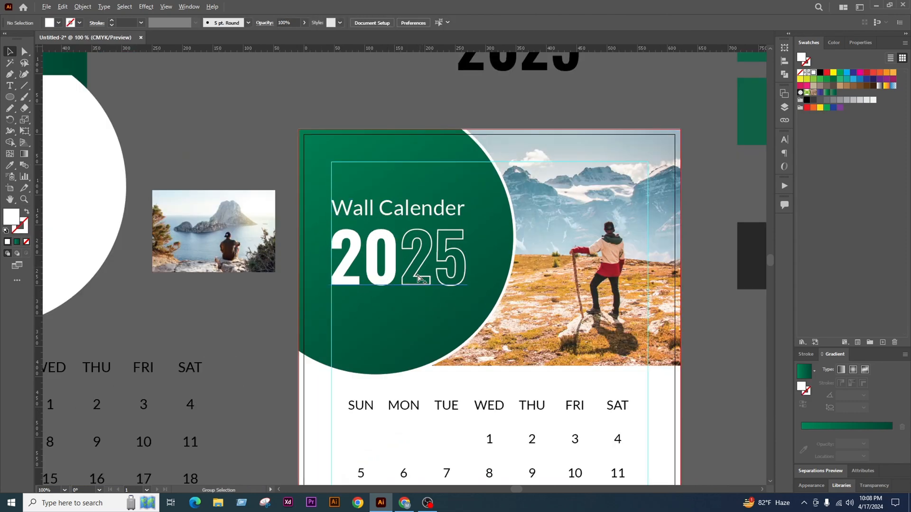
Add the text "Note" below the 2025 digits inside the green circle and set its size to 21 pt
scroll(420, 278, up, 1)
key(t)
click(359, 259)
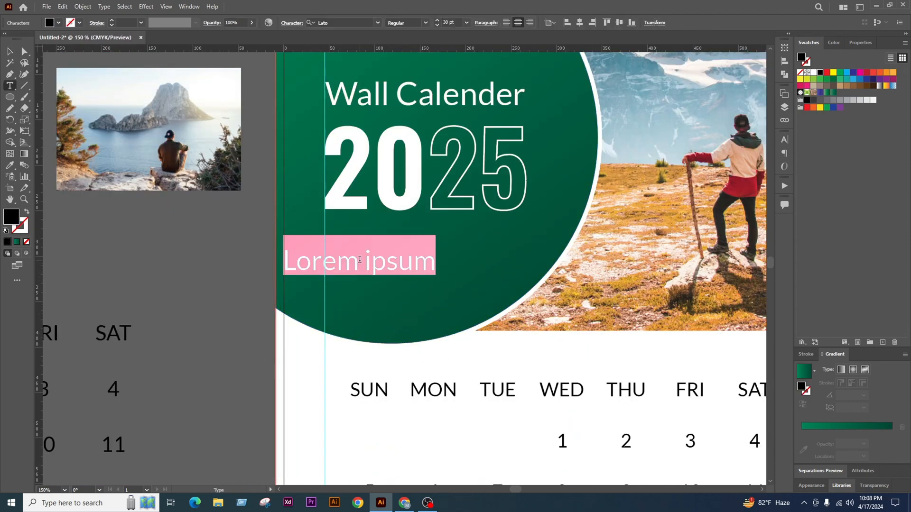
text(Note)
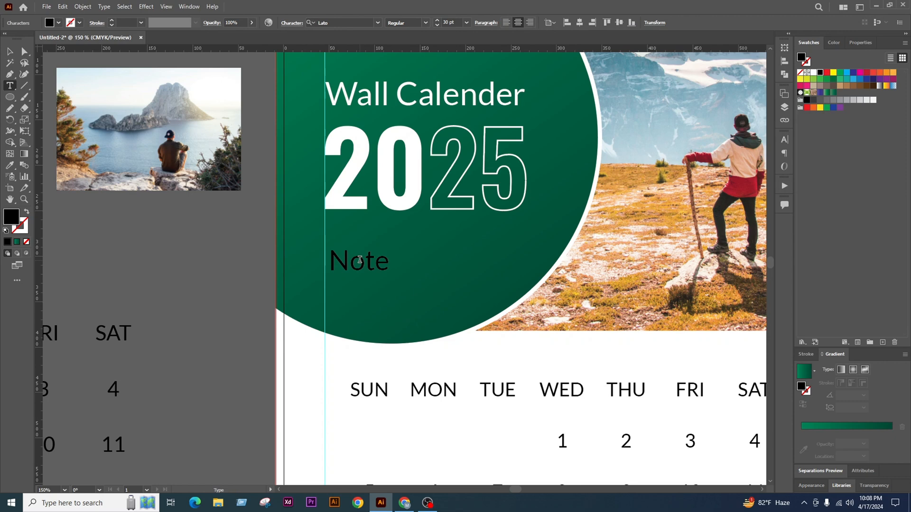
key(Escape)
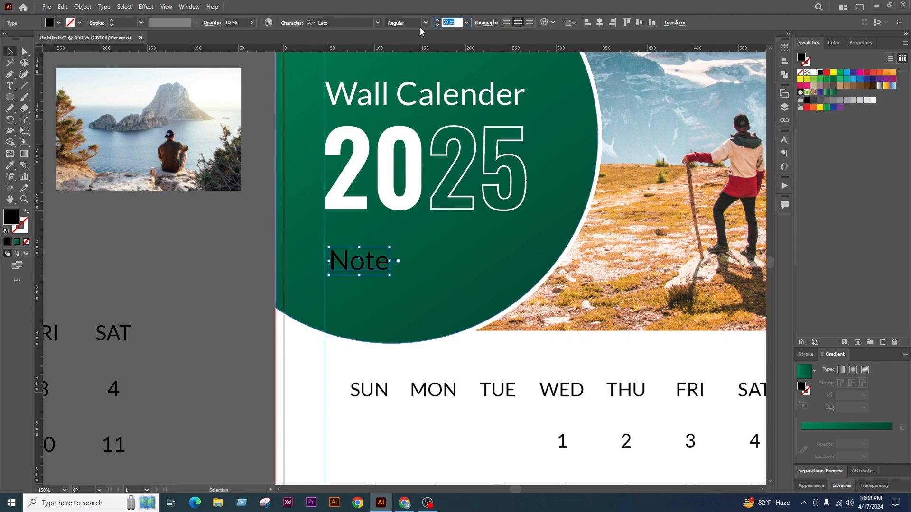
key(Return)
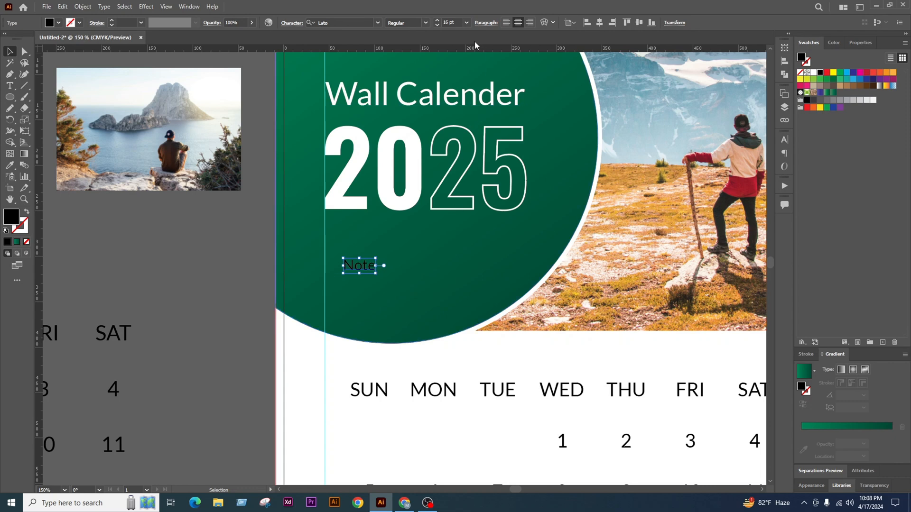
click(467, 23)
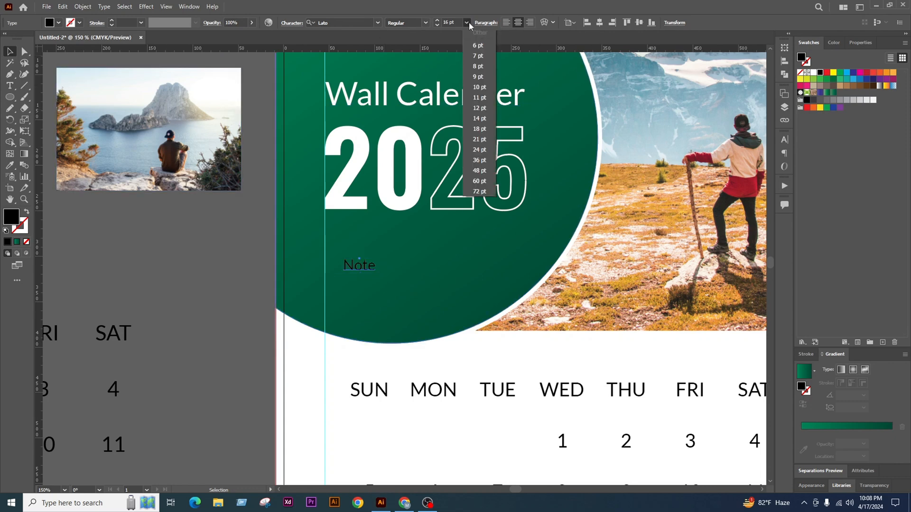
click(484, 139)
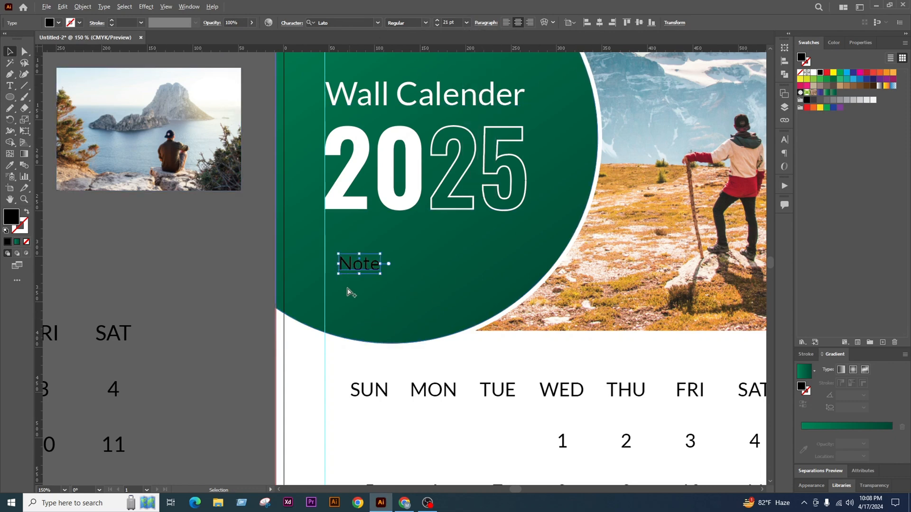
Move "Note" so it starts at the margin guide and fill it white
key(ctrl+plus)
key(ctrl+plus)
key(ctrl+plus)
drag(375, 232, 339, 216)
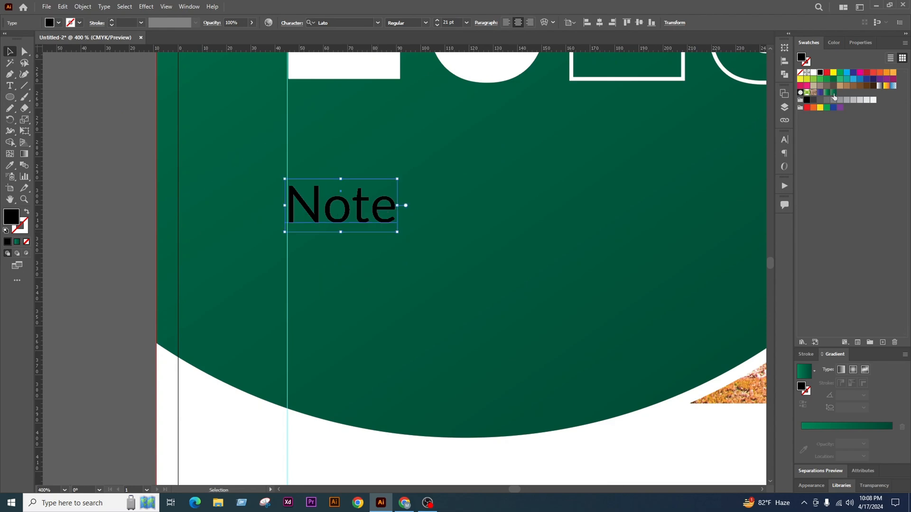
click(813, 73)
scroll(343, 217, down, 4)
click(254, 202)
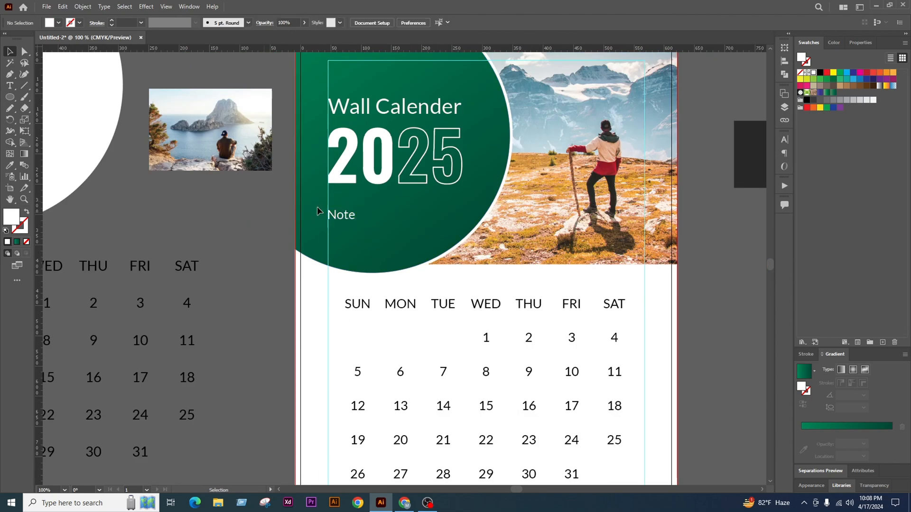
Draw a horizontal line about 169 px long under "Note" from the margin guide and give it a white stroke
scroll(348, 212, up, 2)
scroll(357, 232, up, 2)
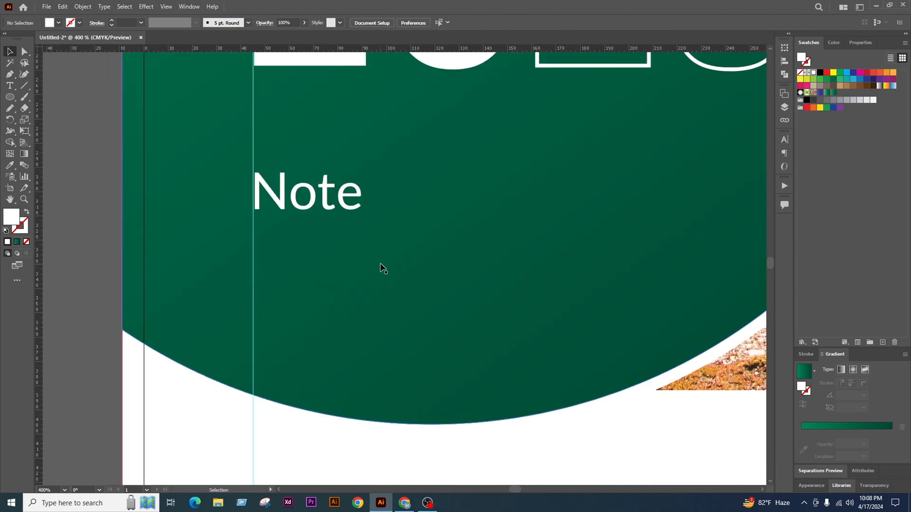
click(25, 85)
drag(253, 247, 663, 247)
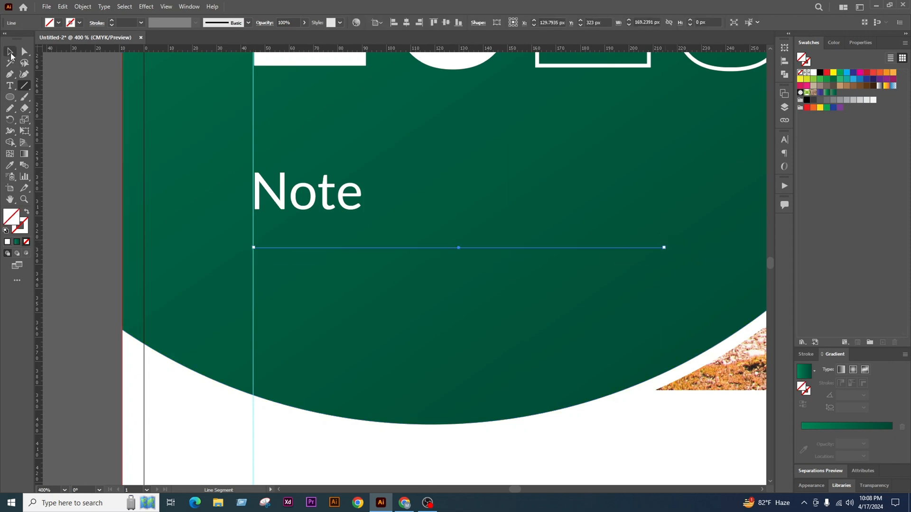
click(10, 51)
click(24, 227)
click(7, 241)
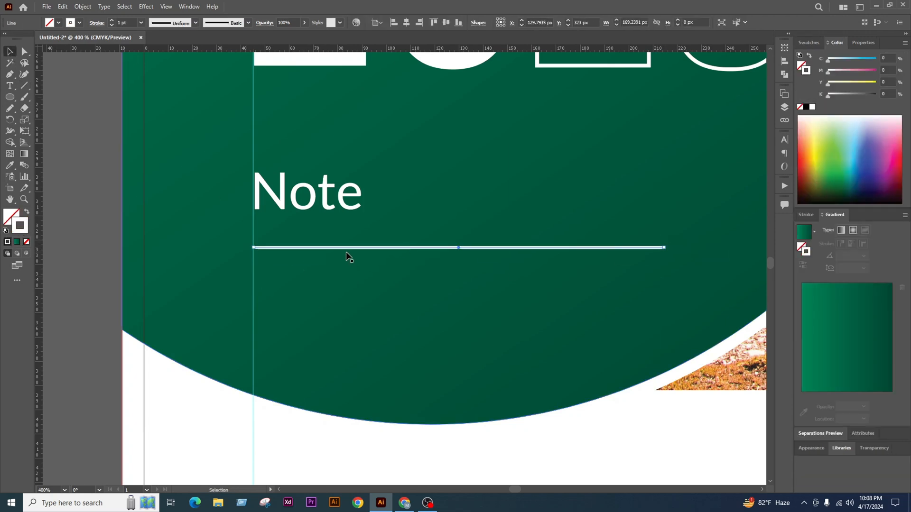
Duplicate the white line downward three times to make four writing lines about 9 px apart
drag(349, 247, 351, 273)
key(ctrl+d)
key(ctrl+d)
scroll(381, 291, down, 3)
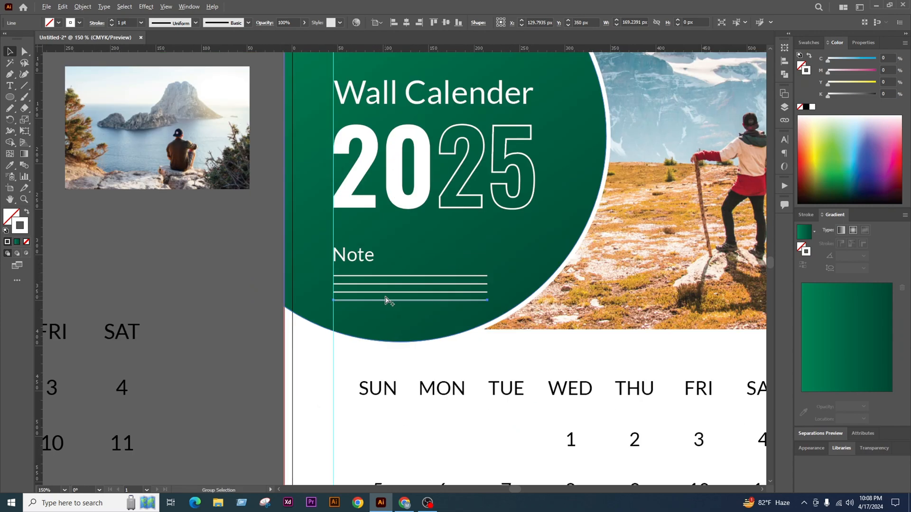
Shorten all four writing lines to about 135 px from their outer end and group them
scroll(393, 299, up, 3)
shift+click(412, 287)
shift+click(417, 266)
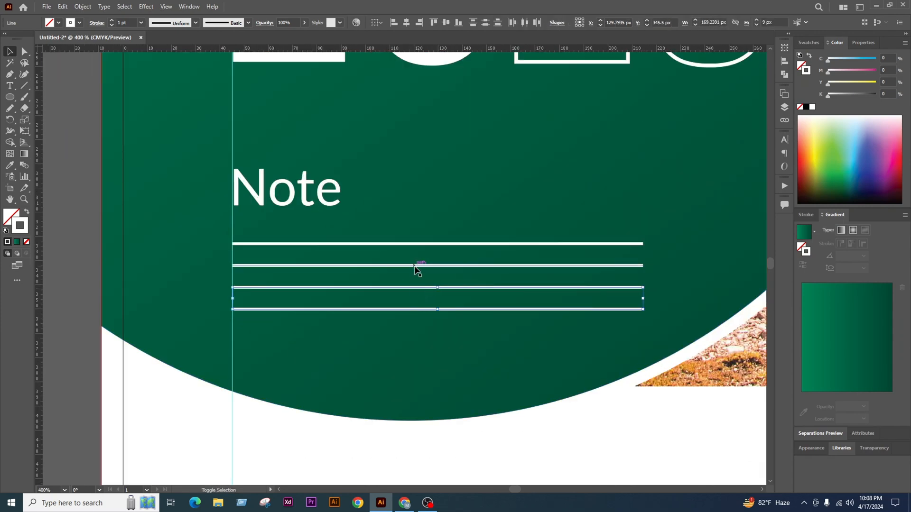
shift+click(420, 244)
drag(644, 277, 558, 277)
key(ctrl+minus)
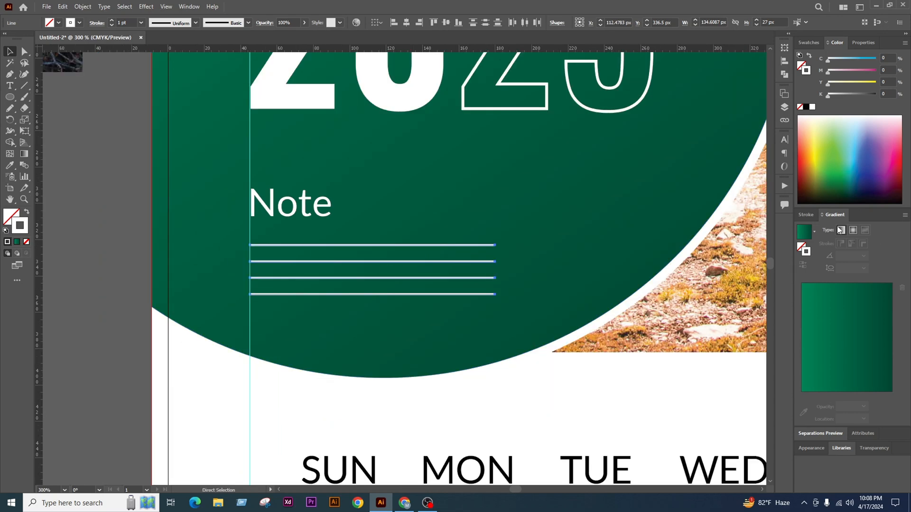
key(ctrl+g)
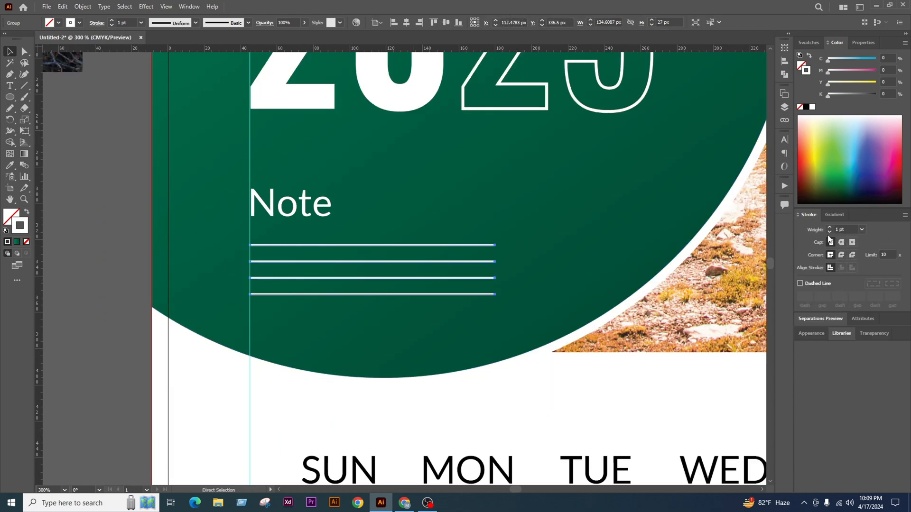
Set the stroke weight of the grouped writing lines to 0.5 pt
click(829, 232)
click(829, 232)
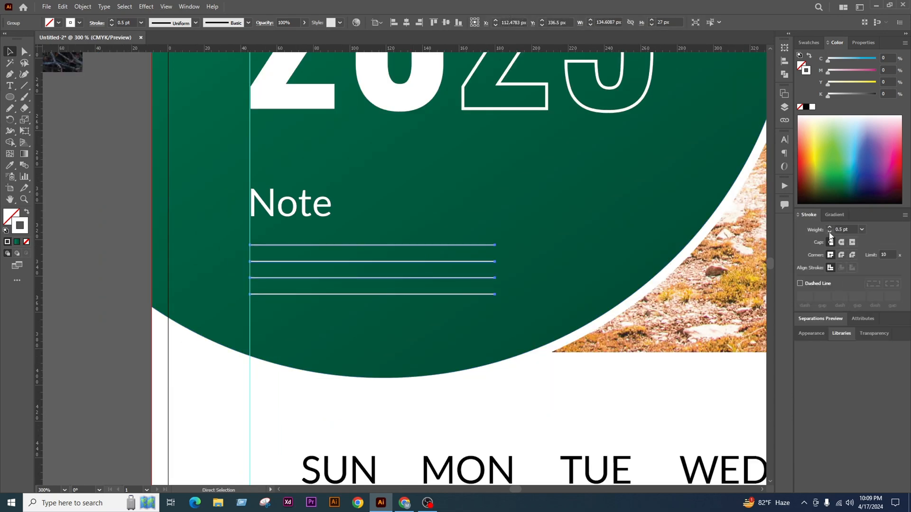
click(116, 198)
Move "Note" close above the writing lines, with the edge of its N against the margin guide
scroll(375, 248, down, 3)
scroll(367, 248, up, 2)
scroll(370, 251, up, 2)
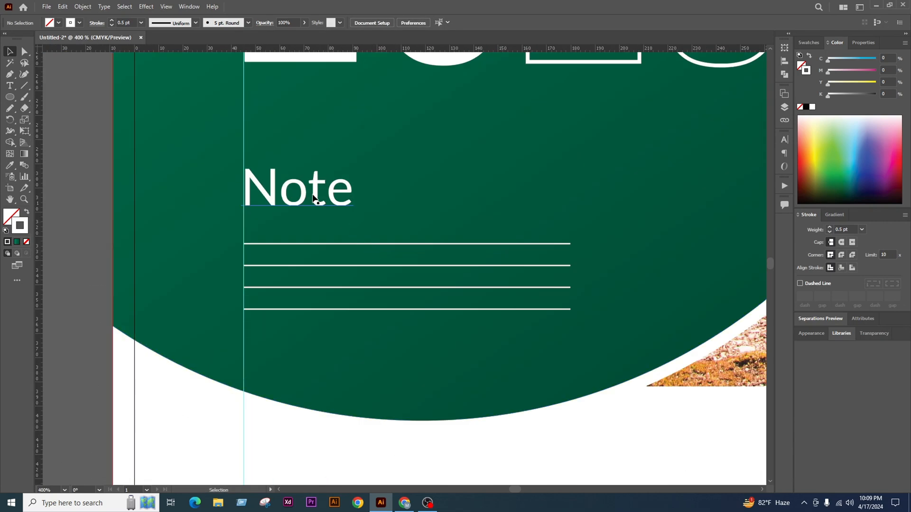
click(315, 194)
scroll(240, 215, up, 4)
scroll(246, 241, up, 2)
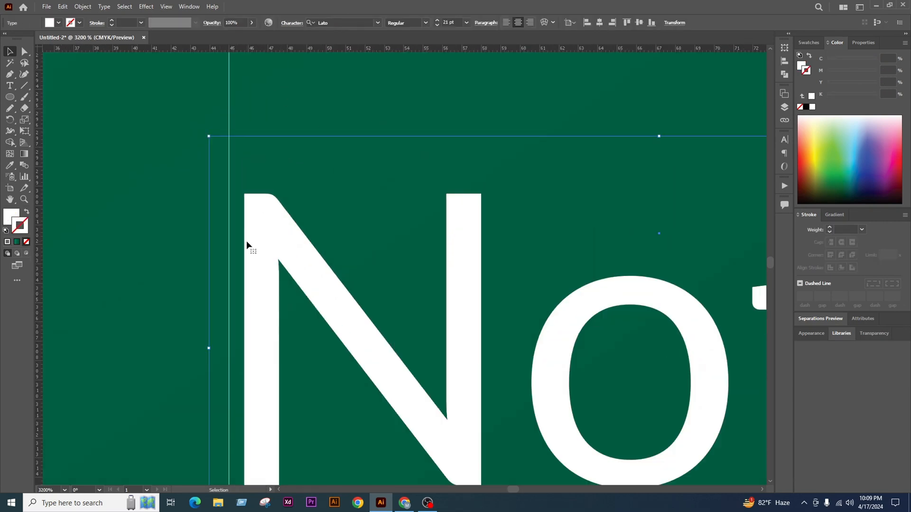
drag(246, 241, 241, 244)
scroll(252, 240, down, 9)
scroll(360, 256, up, 5)
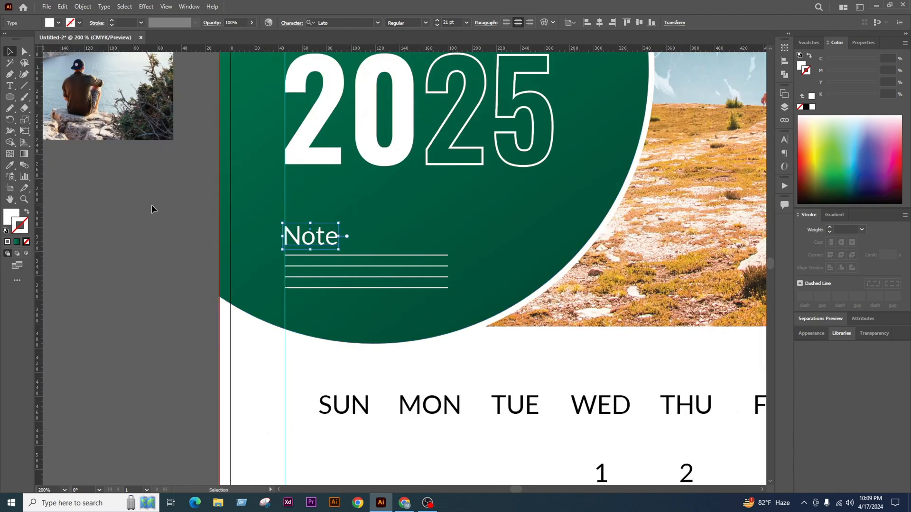
Raise "Note" slightly above the writing lines and group it with them
click(367, 257)
click(282, 225)
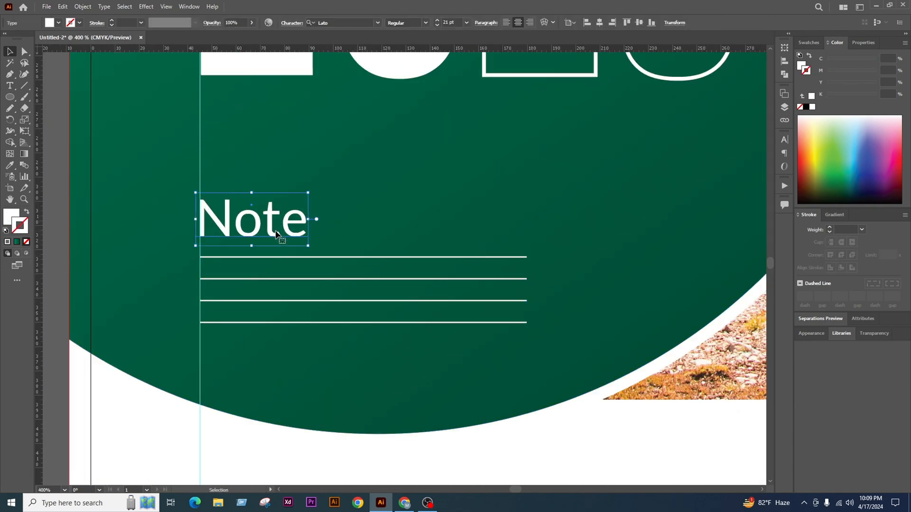
drag(277, 236, 280, 226)
shift+click(304, 260)
key(ctrl+g)
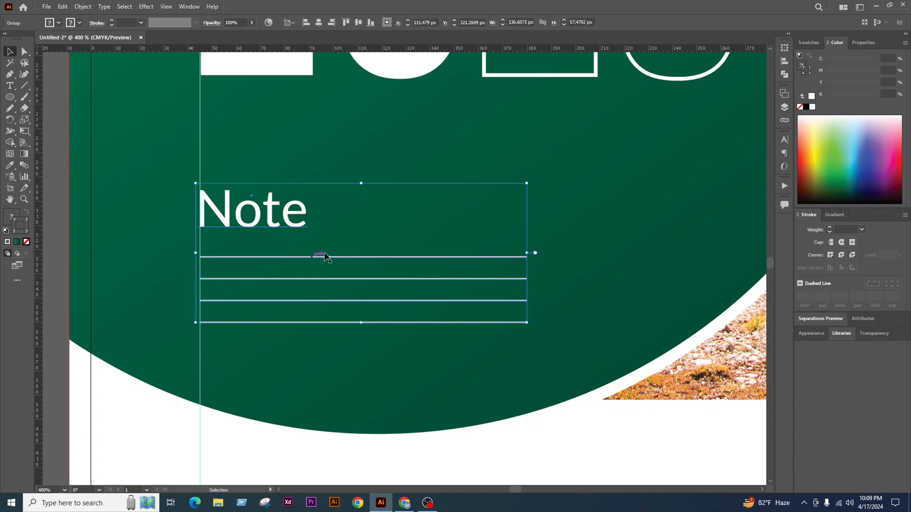
Enlarge the "Note" and lines group to about 155 px wide and move it up slightly within the green circle
scroll(313, 256, down, 5)
drag(483, 247, 498, 251)
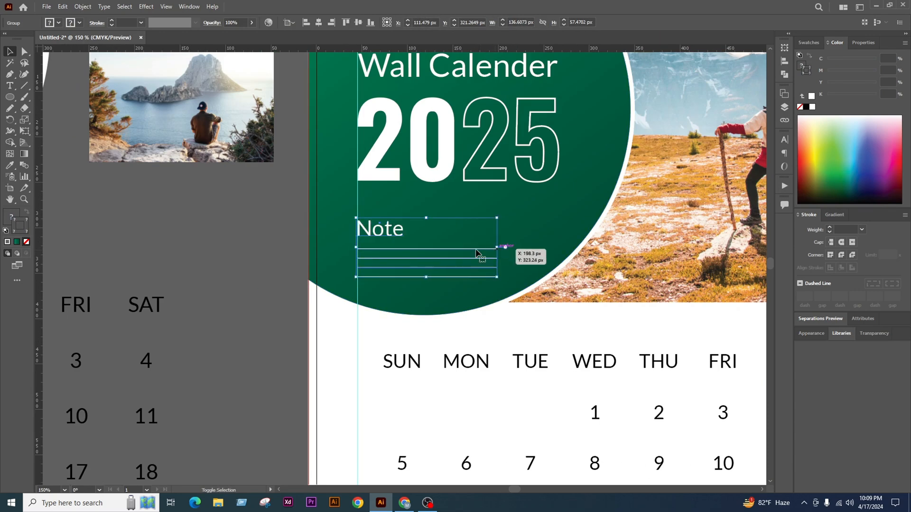
click(305, 265)
scroll(317, 263, down, 3)
scroll(360, 249, up, 2)
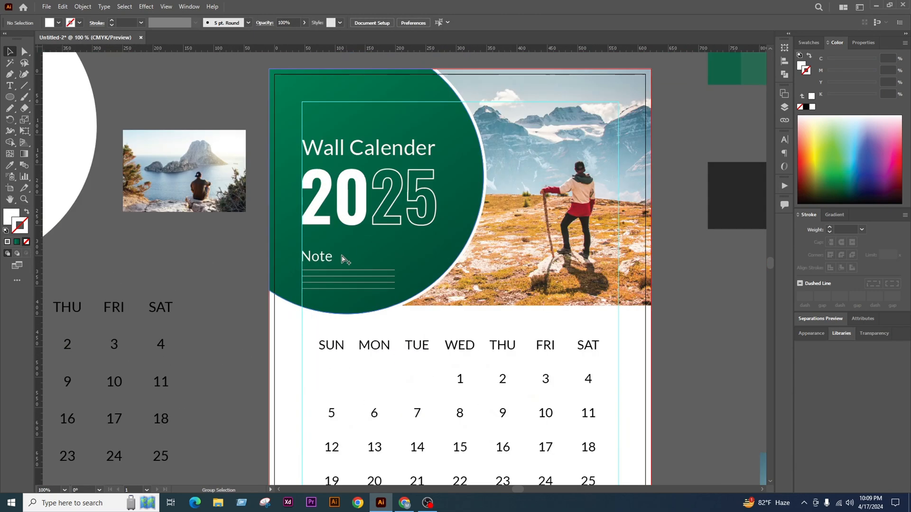
click(342, 268)
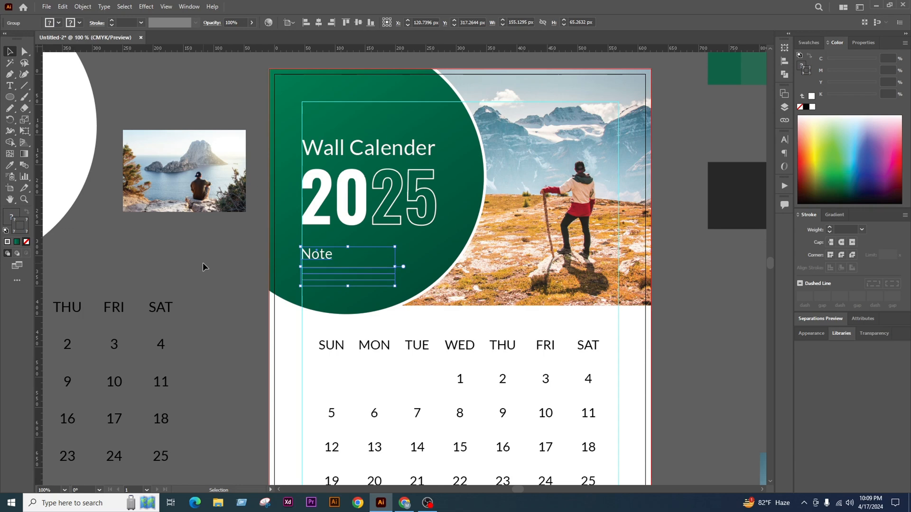
Move the grouped "Wall Calender" and 2025 title up about 10 px, away from the "Note" block
click(381, 156)
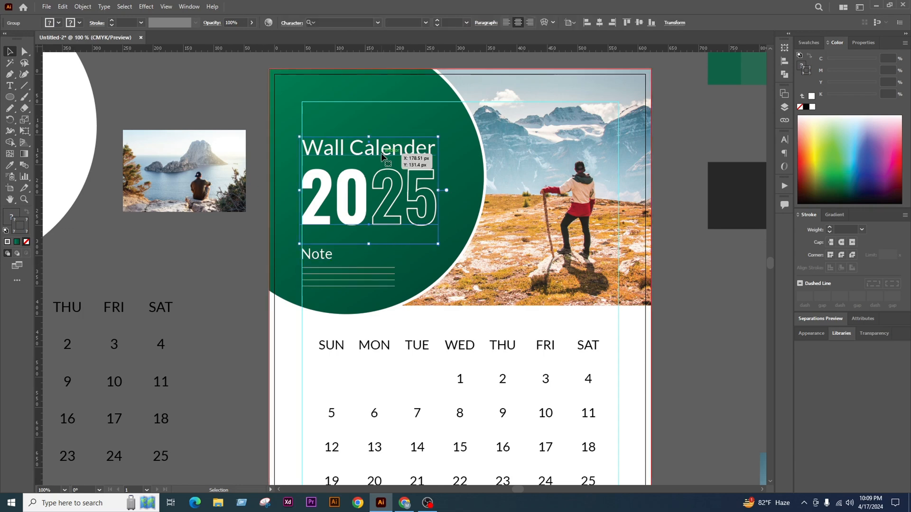
drag(382, 157, 380, 148)
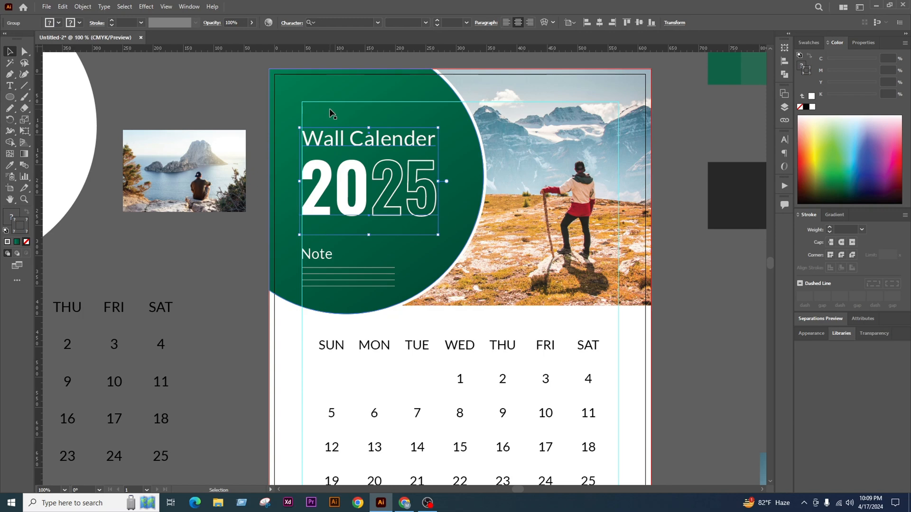
scroll(493, 216, down, 2)
click(598, 282)
drag(598, 282, 576, 284)
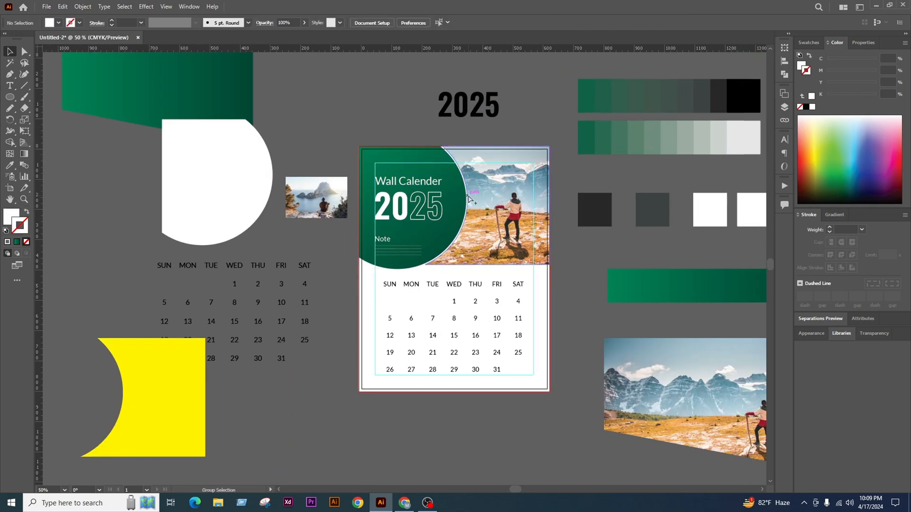
Duplicate the green gradient circle shape, offsetting the copy diagonally up and outward past the page corner
scroll(459, 191, up, 1)
click(456, 192)
scroll(456, 192, up, 1)
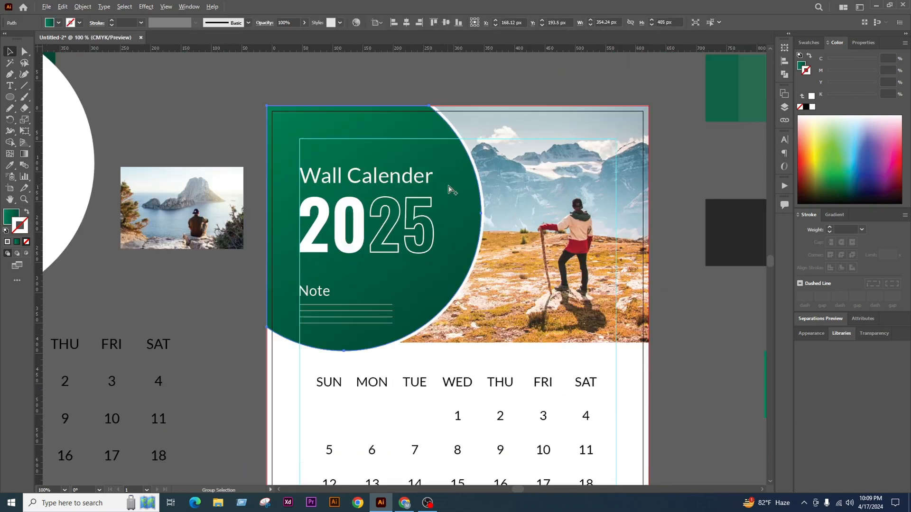
click(7, 220)
scroll(423, 219, down, 1)
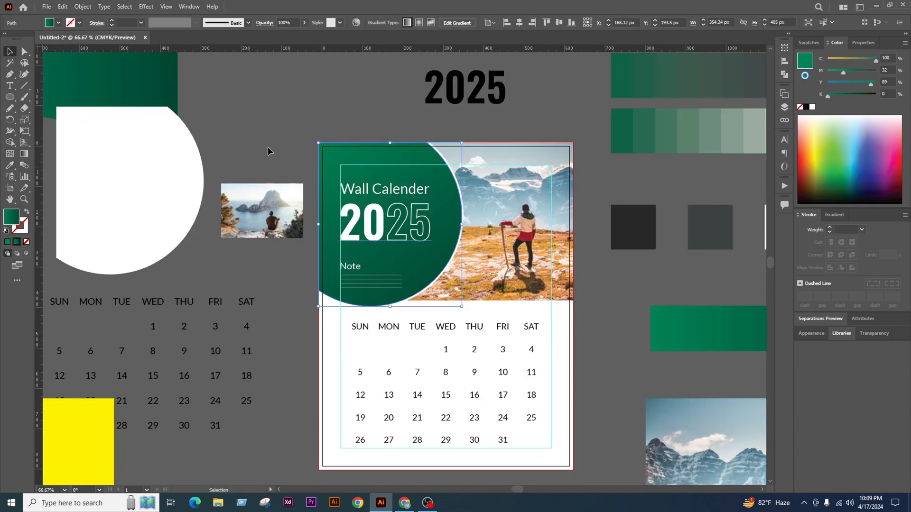
click(270, 148)
click(444, 204)
drag(447, 207, 427, 185)
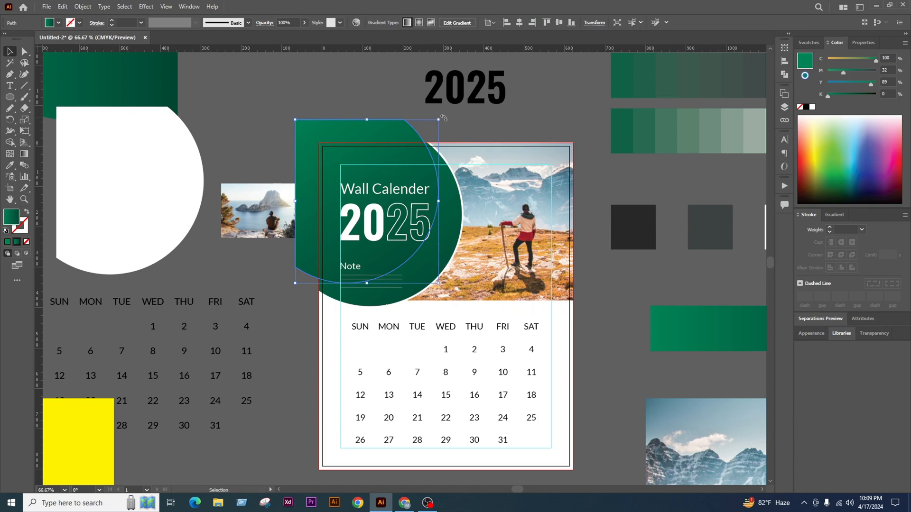
Enlarge and rotate the green copy slightly clockwise, placing its curved edge beyond the original circle over the photo
drag(444, 118, 491, 134)
drag(439, 218, 479, 235)
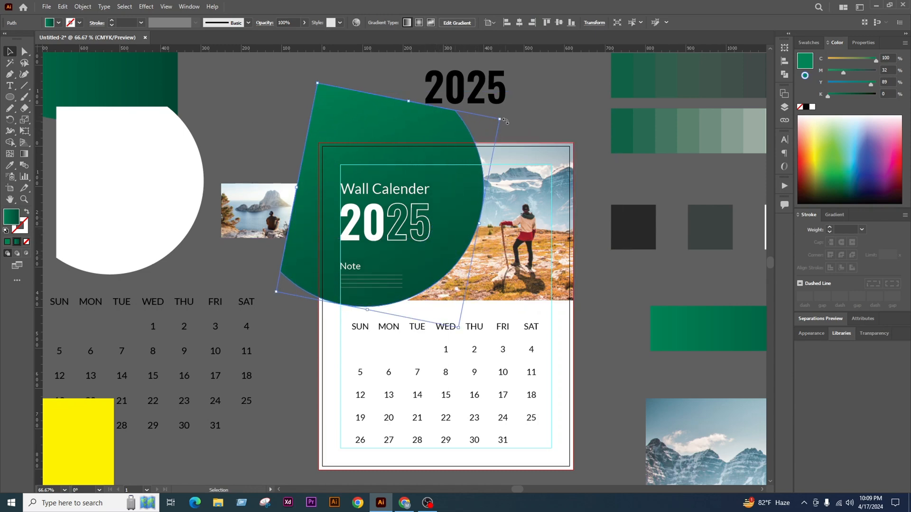
drag(469, 141, 469, 144)
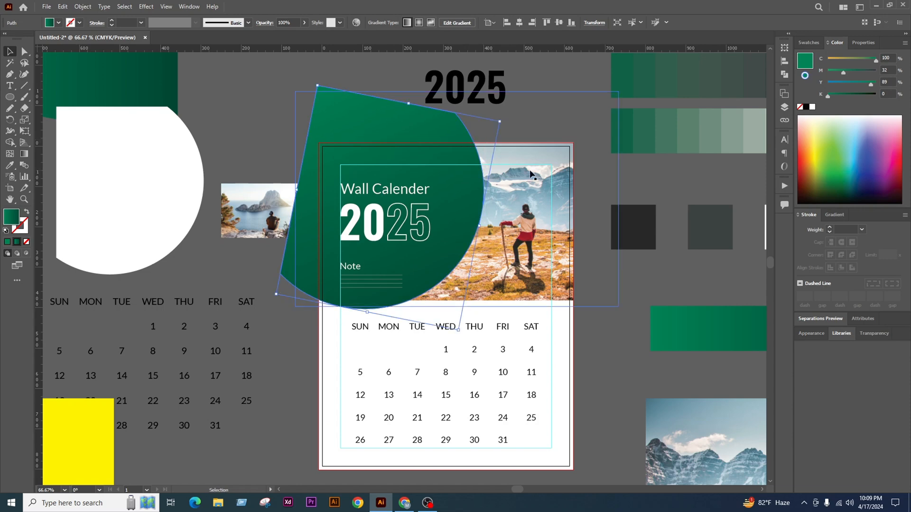
Try the Multiply blend mode on the enlarged, rotated green copy and shift it slightly up over the photo
click(873, 334)
click(827, 349)
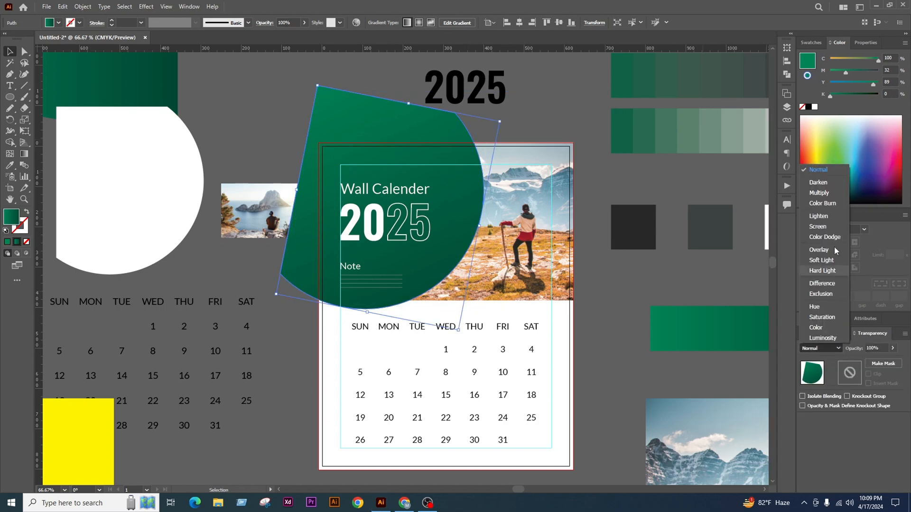
click(821, 195)
scroll(428, 185, up, 1)
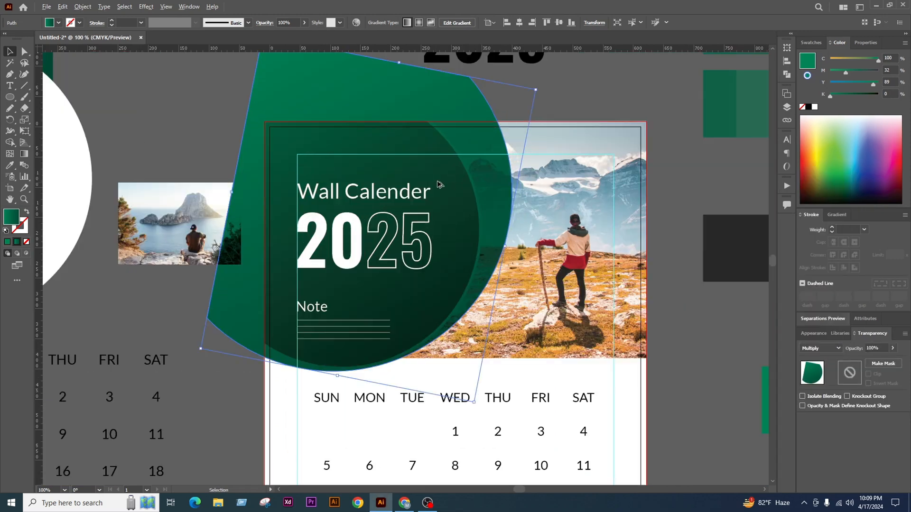
click(557, 99)
drag(476, 117, 493, 130)
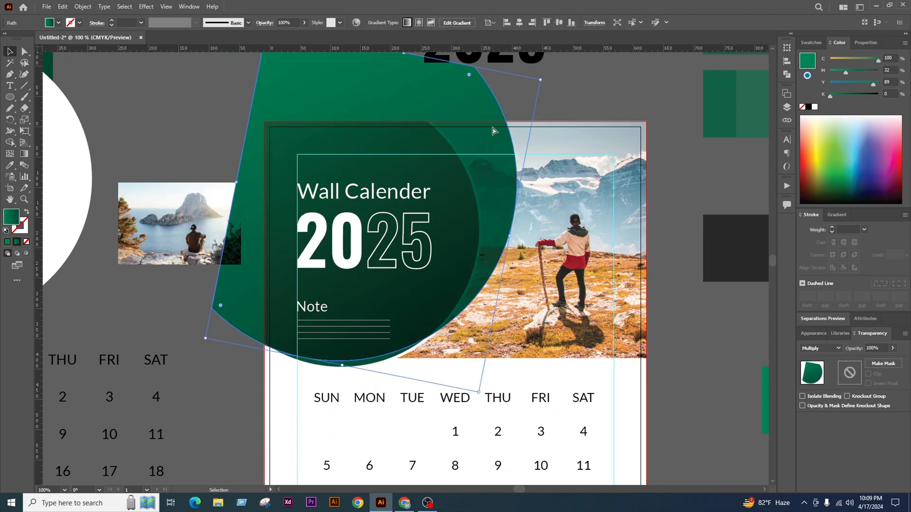
Undo the blend mode and placement changes back to the single original green circle shape
key(ctrl+z)
key(ctrl+z)
key(ctrl+z)
key(ctrl+z)
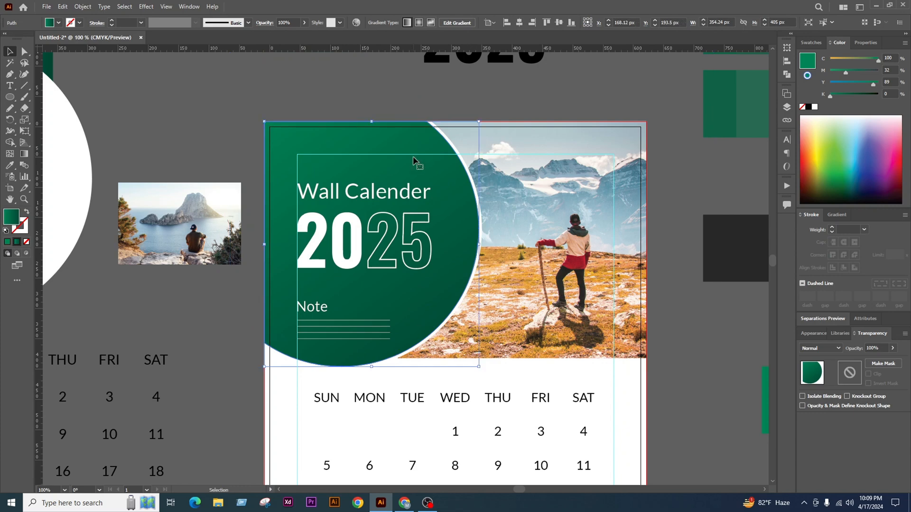
Duplicate the green circle shape horizontally to the left, repeating the offset of about 38 px for eight evenly spaced copies
drag(431, 165, 408, 166)
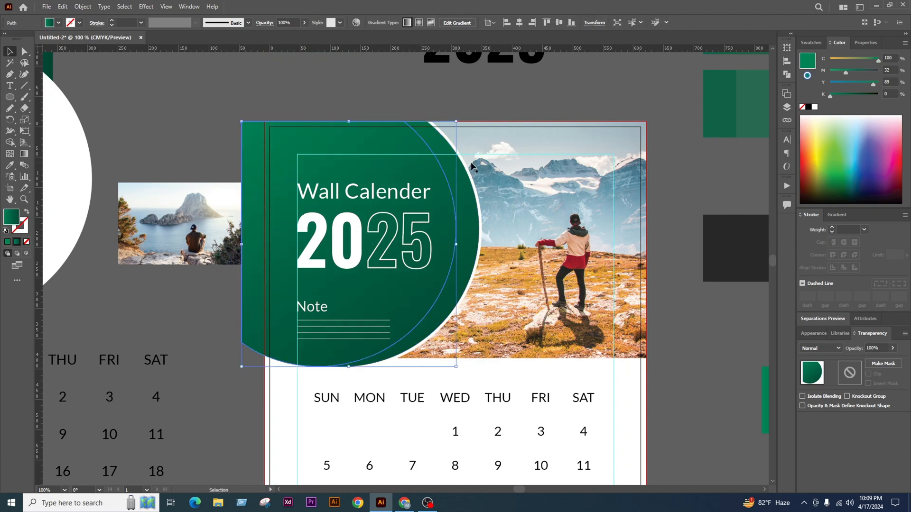
key(ctrl+d)
key(ctrl+d)
key(ctrl+d)
key(ctrl+d)
key(ctrl+d)
key(ctrl+d)
key(ctrl+d)
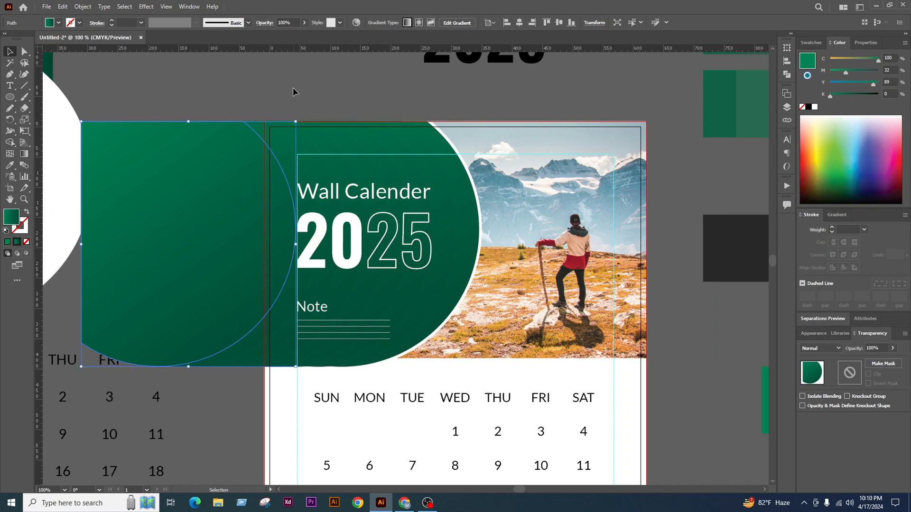
key(ctrl+d)
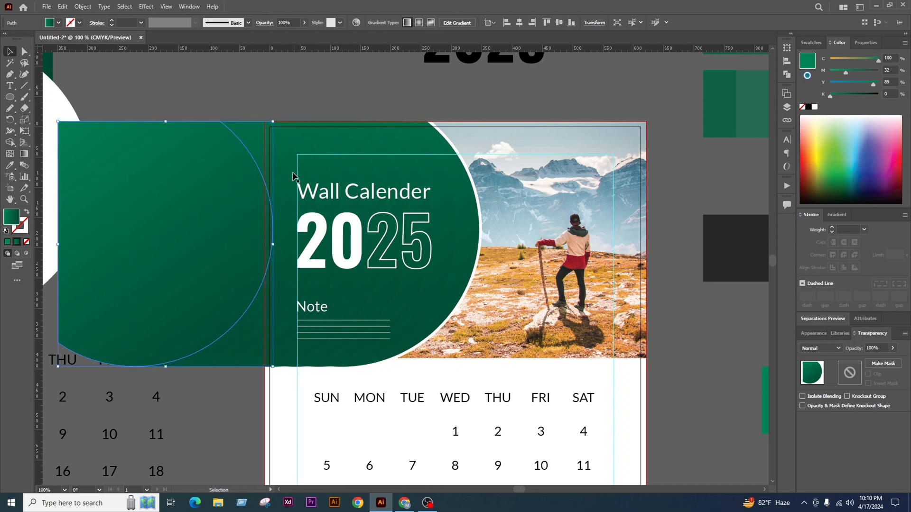
key(ctrl+z)
Group the original green circle shape with its eight copies and set the group's blend mode to Multiply
shift+click(300, 157)
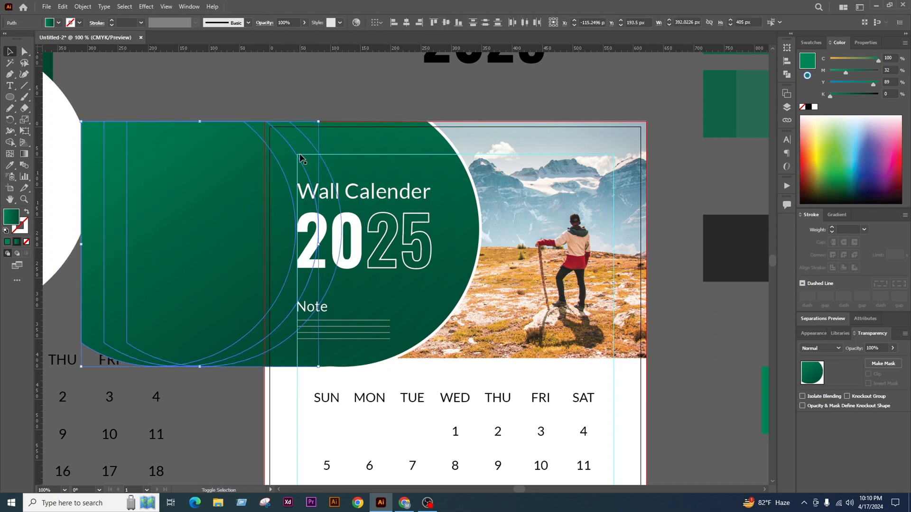
key(ctrl+d)
key(ctrl+d)
key(ctrl+d)
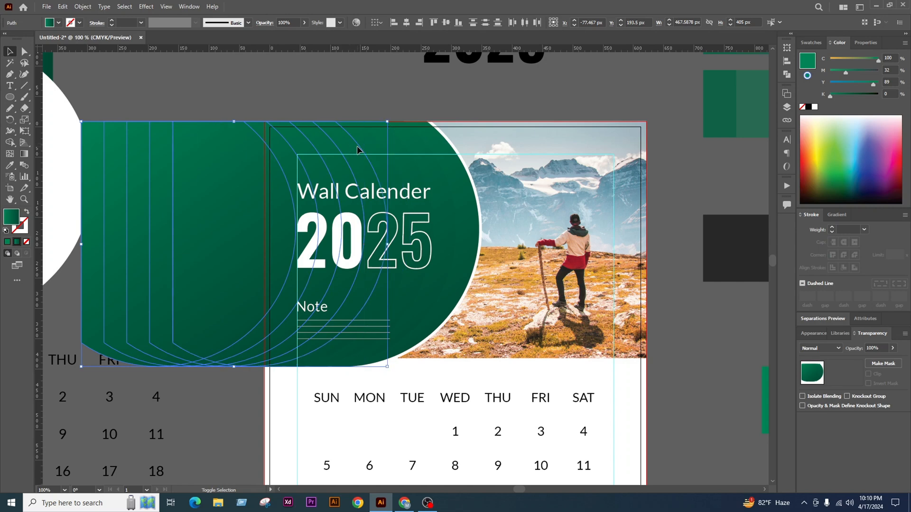
key(ctrl+d)
key(ctrl+d)
key(ctrl+d)
key(ctrl+d)
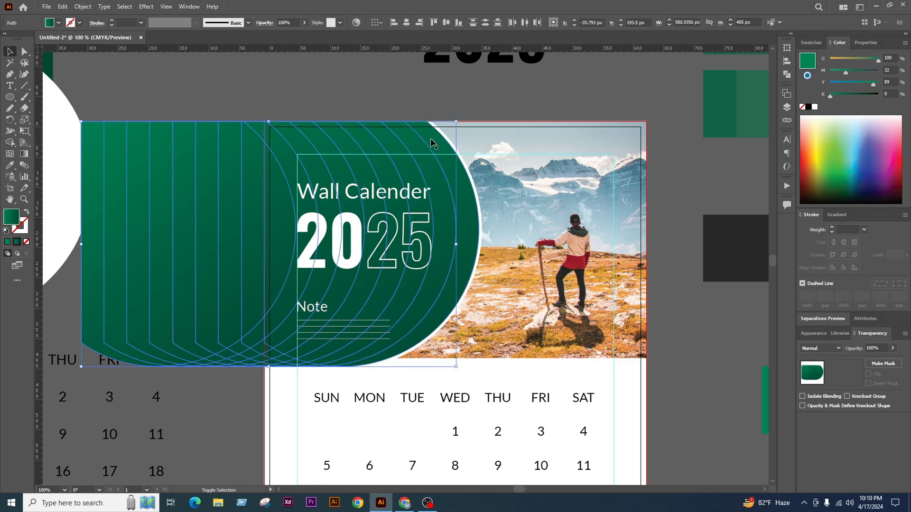
key(ctrl+g)
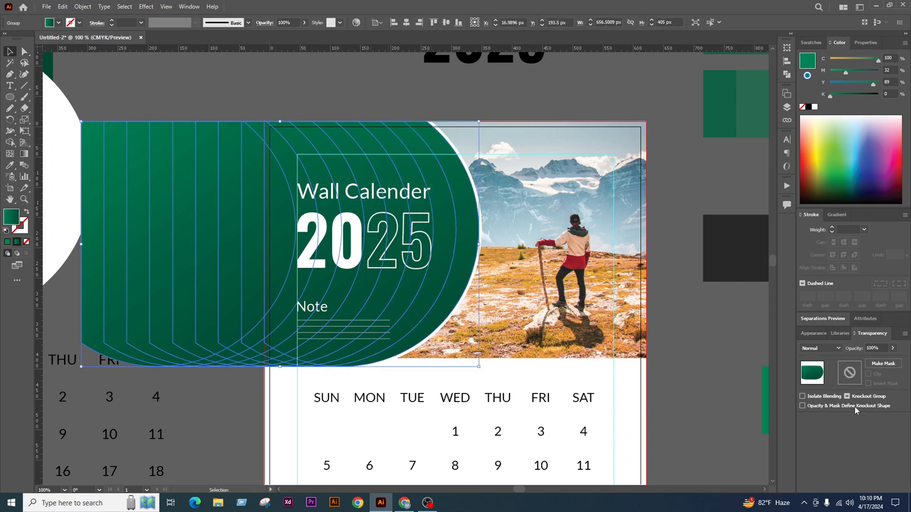
click(821, 348)
click(821, 200)
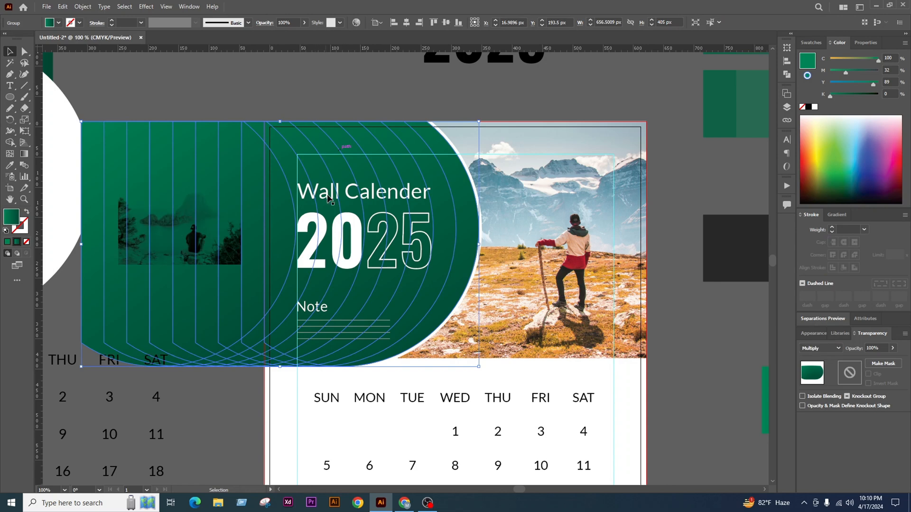
Trim off all parts of the green shapes extending past the page's left bleed edge using Shape Builder
shift+click(278, 385)
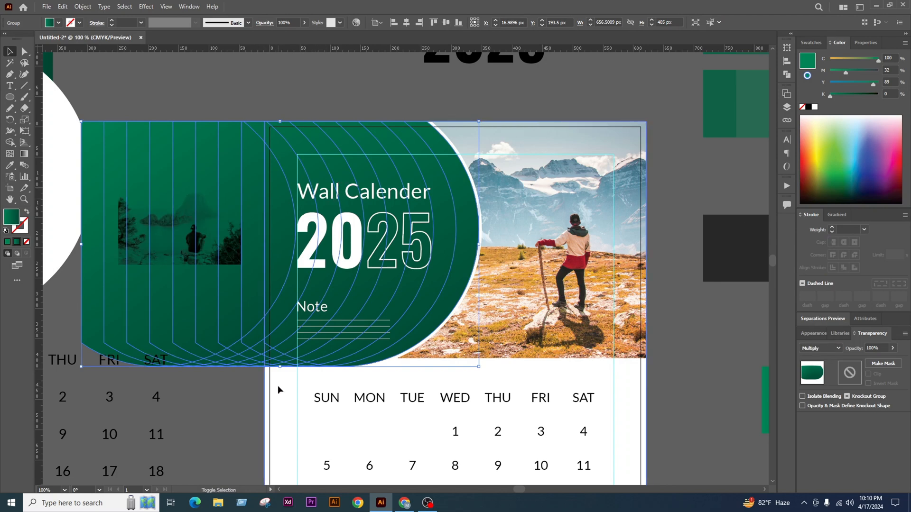
click(9, 142)
mouse_move(105, 262)
mouse_down()
mouse_move(232, 279)
mouse_move(248, 273)
mouse_up()
scroll(228, 365, up, 4)
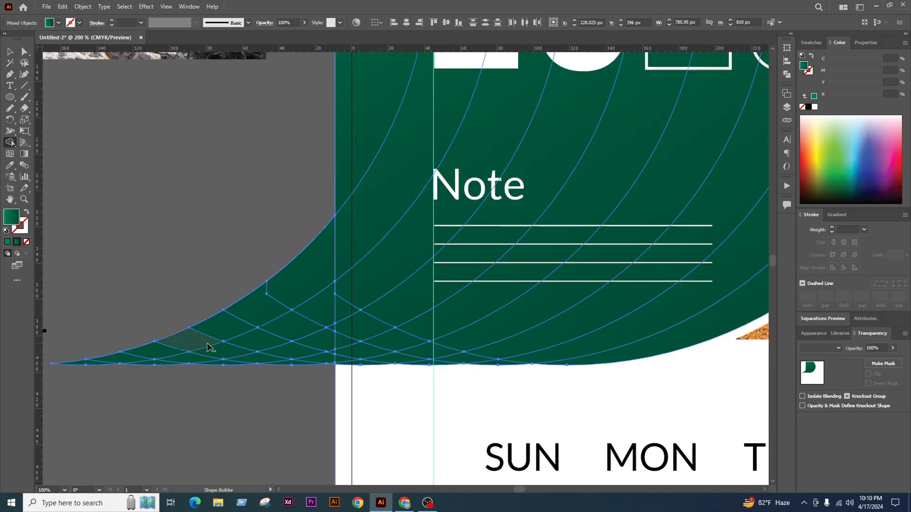
drag(264, 251, 267, 378)
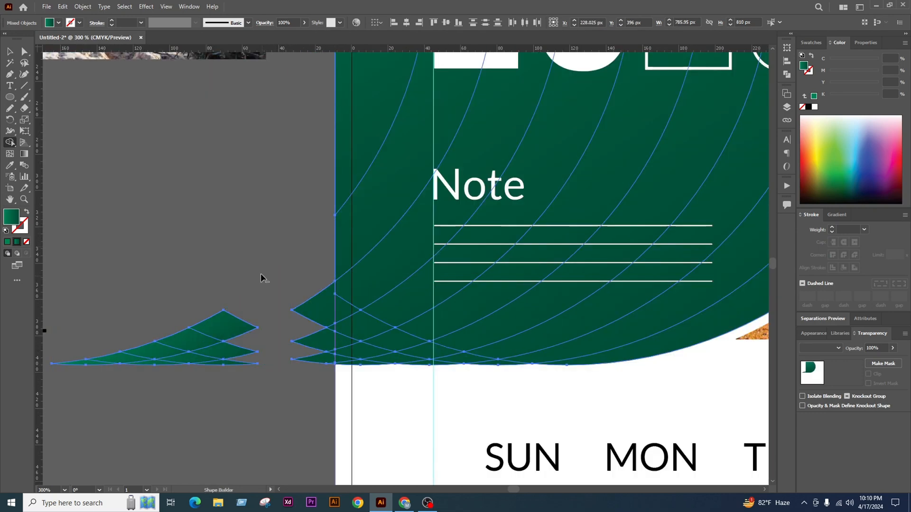
drag(217, 295, 214, 385)
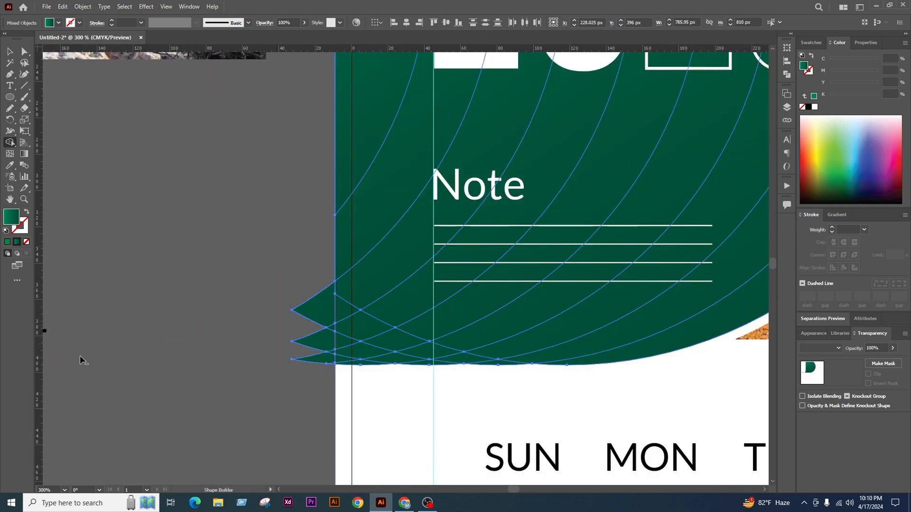
mouse_move(305, 303)
mouse_down()
mouse_move(309, 368)
mouse_move(343, 334)
mouse_move(342, 376)
mouse_up()
scroll(327, 357, up, 3)
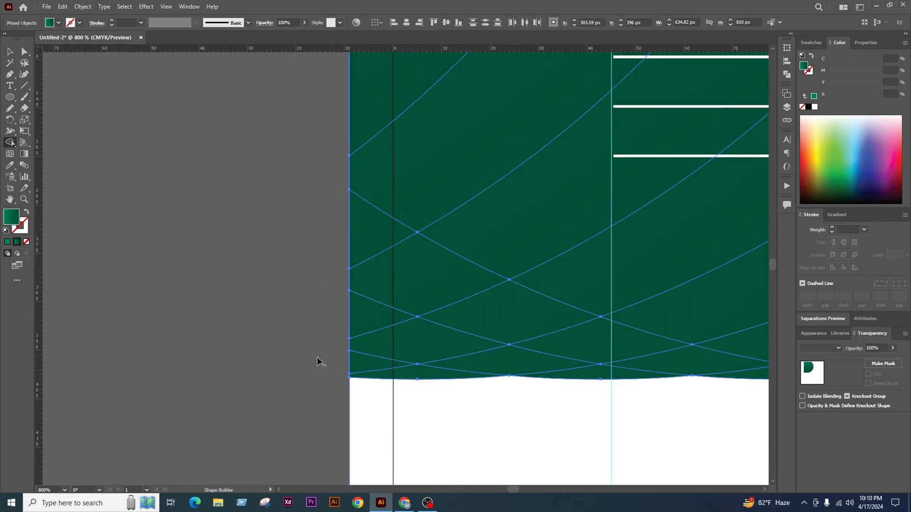
click(10, 51)
click(156, 213)
scroll(300, 340, down, 5)
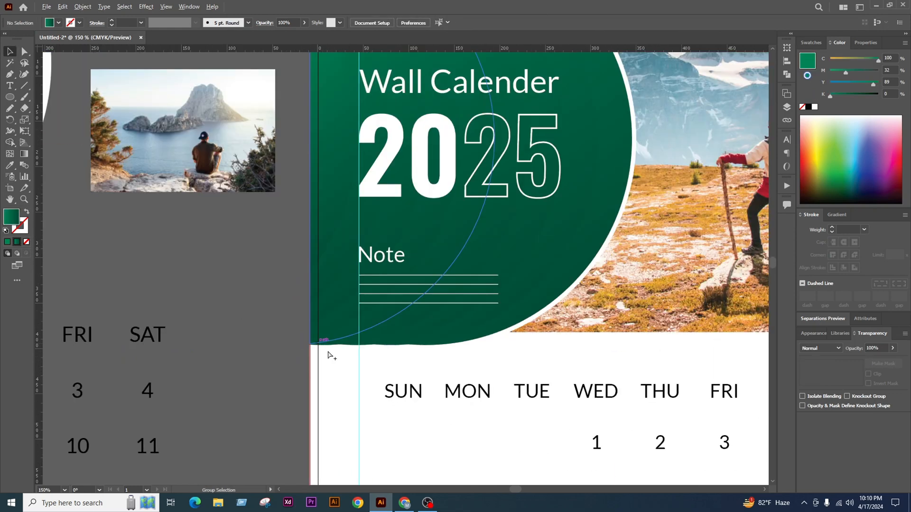
Remove the leftover slivers below the circle's curved edge at its lower left using Shape Builder on the green group
scroll(498, 344, up, 1)
click(428, 321)
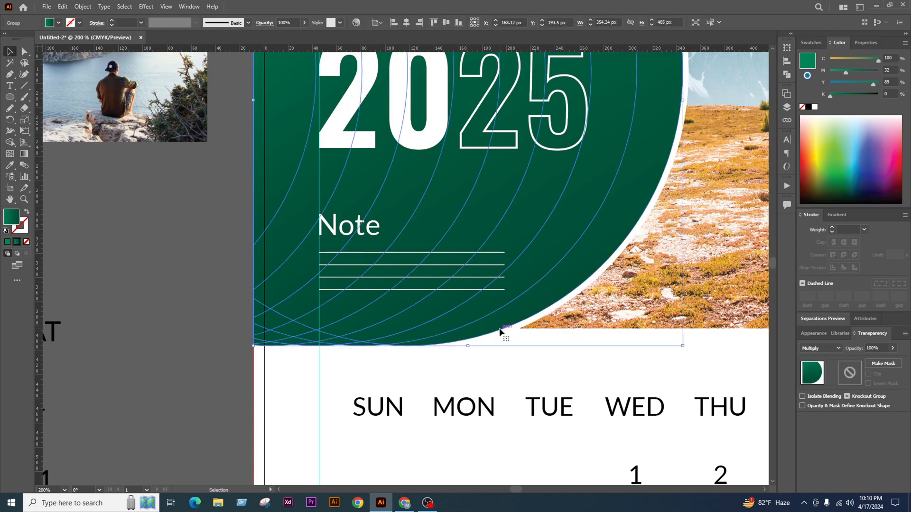
click(519, 321)
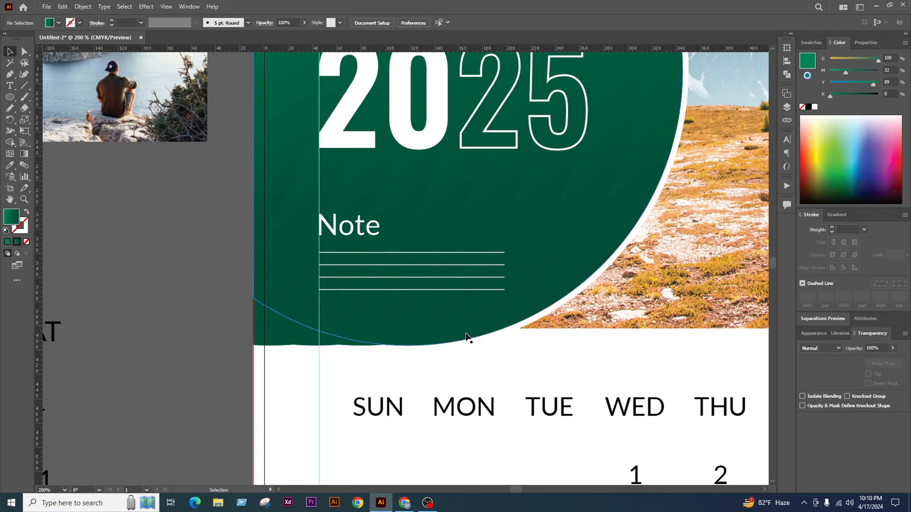
click(500, 326)
scroll(398, 340, down, 2)
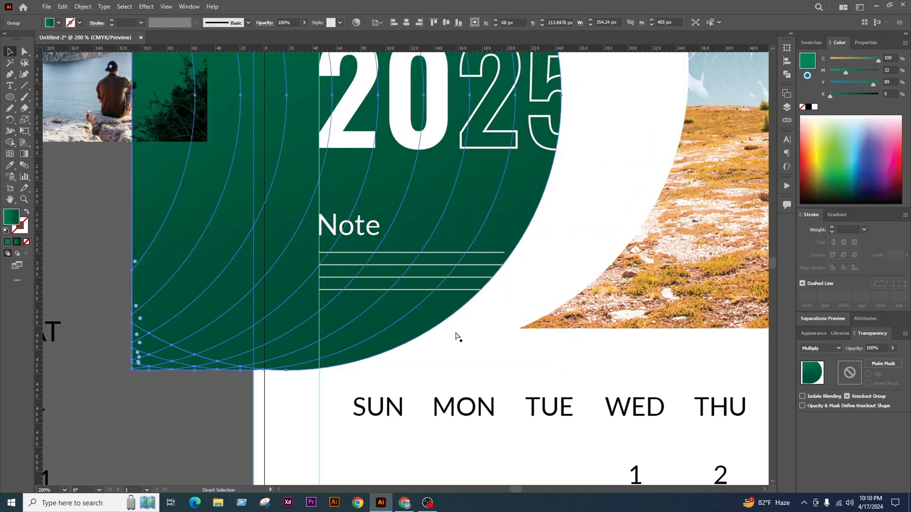
scroll(374, 348, up, 3)
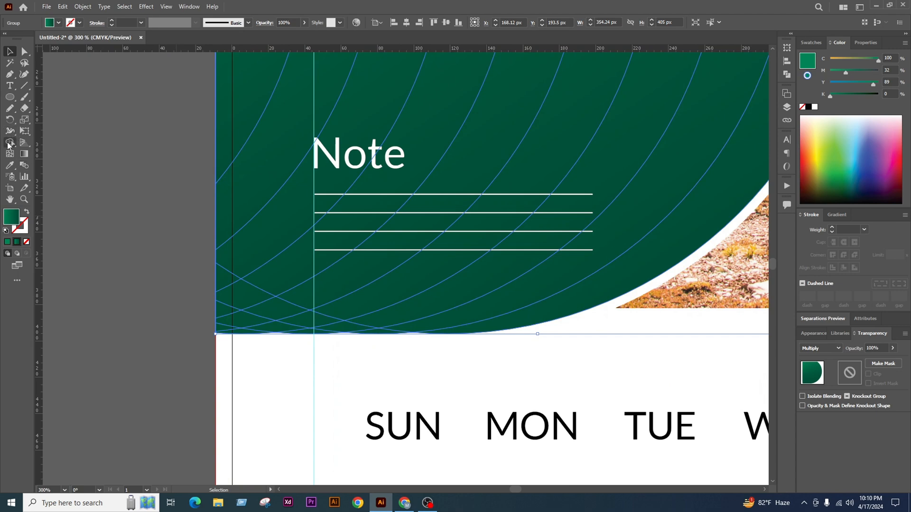
click(8, 143)
scroll(297, 329, up, 1)
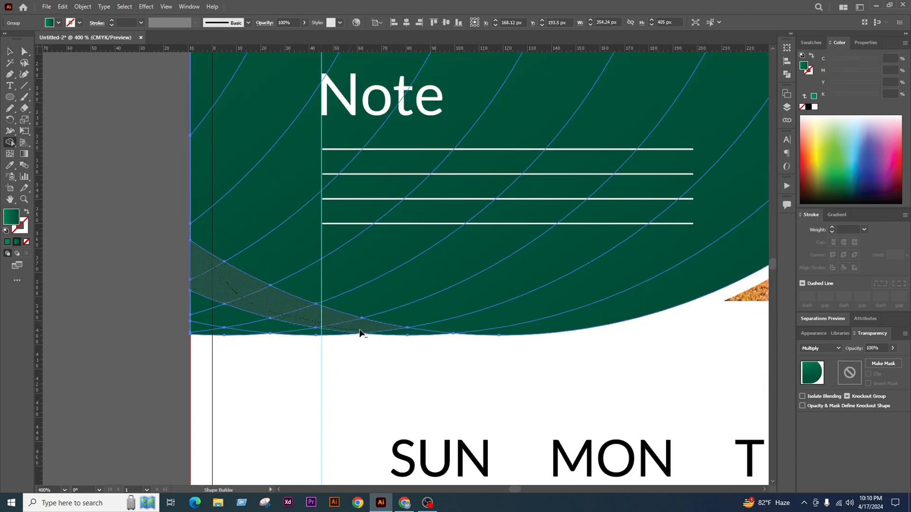
drag(408, 335, 410, 336)
drag(319, 331, 228, 332)
drag(228, 304, 235, 337)
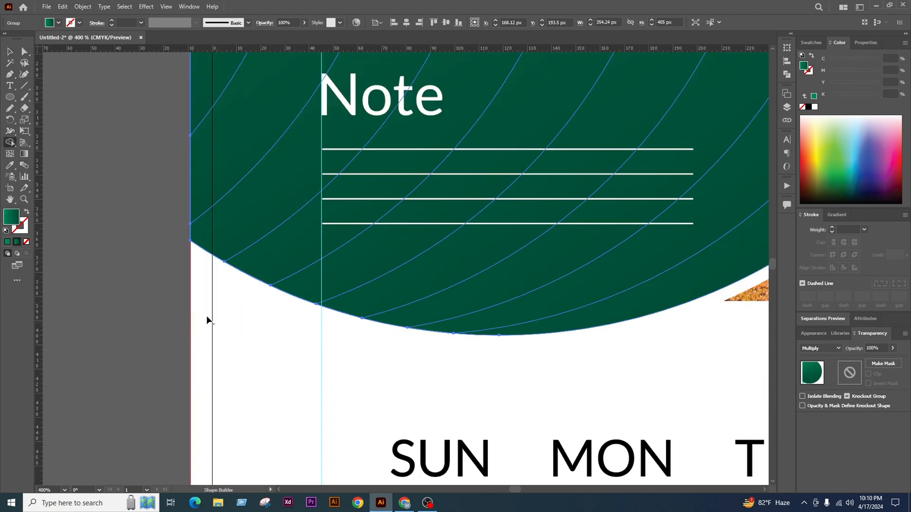
click(15, 51)
scroll(116, 218, down, 5)
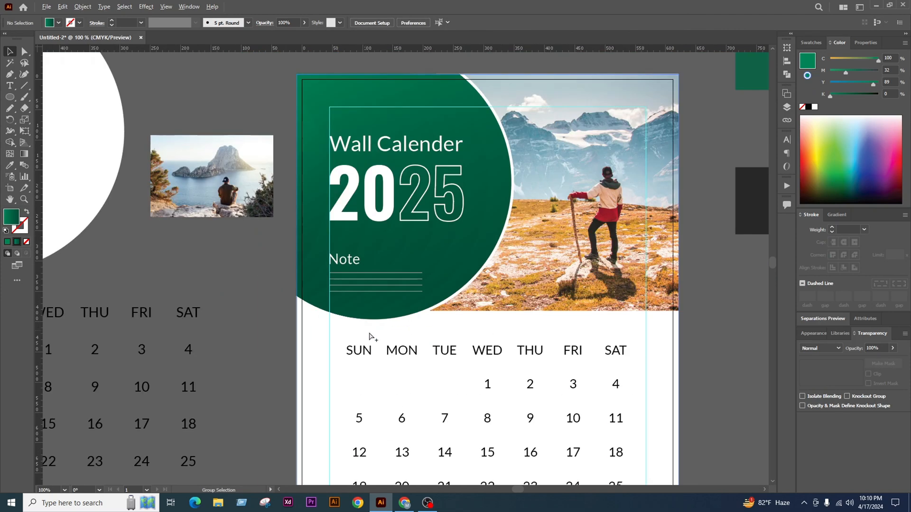
Redraw the gradient of the leftmost green crescent diagonally from its upper left toward its lower right
scroll(349, 191, up, 2)
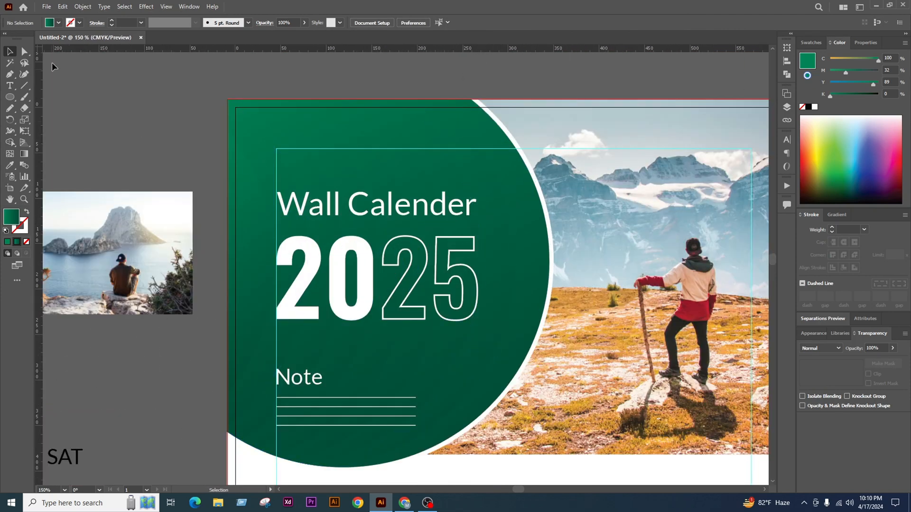
click(25, 51)
click(251, 211)
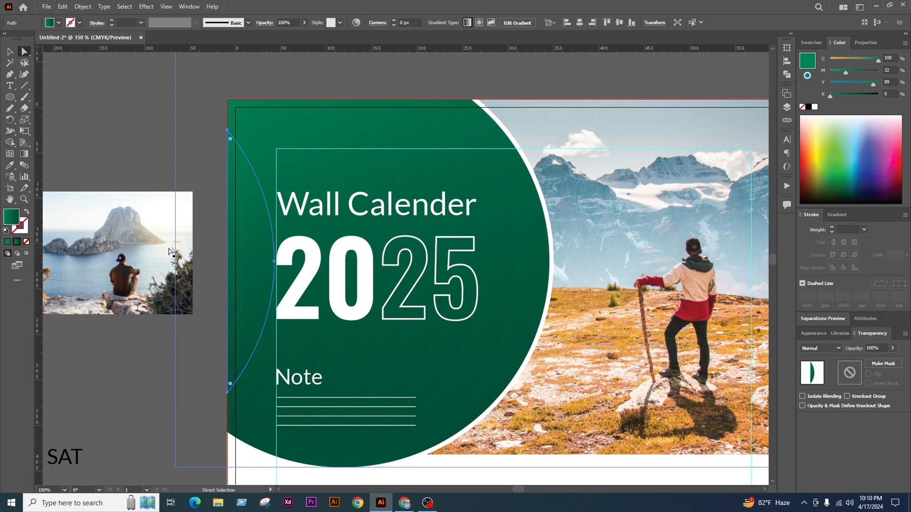
click(24, 153)
drag(173, 109, 271, 356)
click(21, 55)
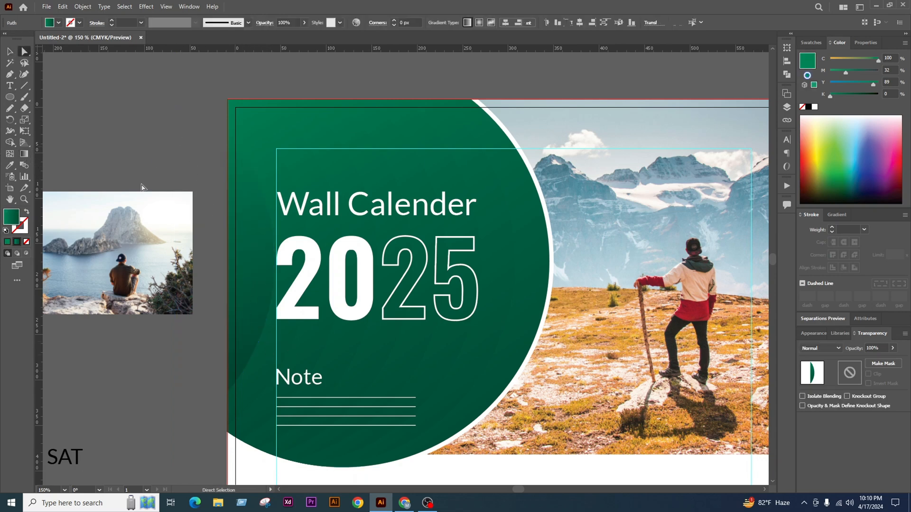
Redraw the third green crescent's gradient diagonally from above the page's upper-left corner to just above the Note lines
click(282, 183)
drag(298, 178, 271, 185)
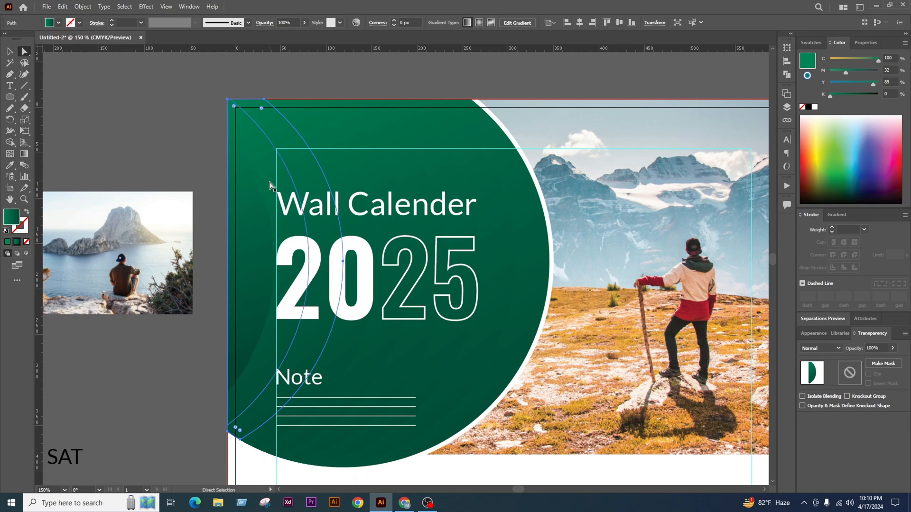
click(24, 153)
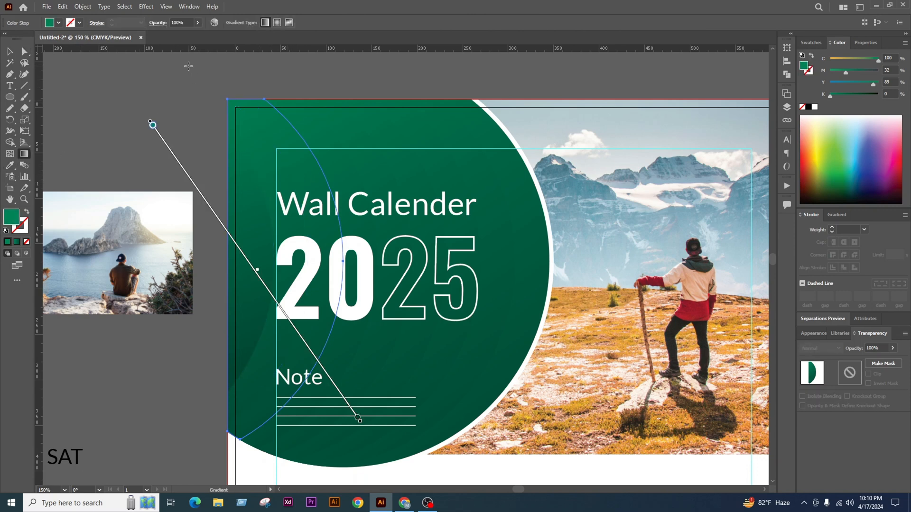
drag(188, 66, 333, 373)
click(25, 52)
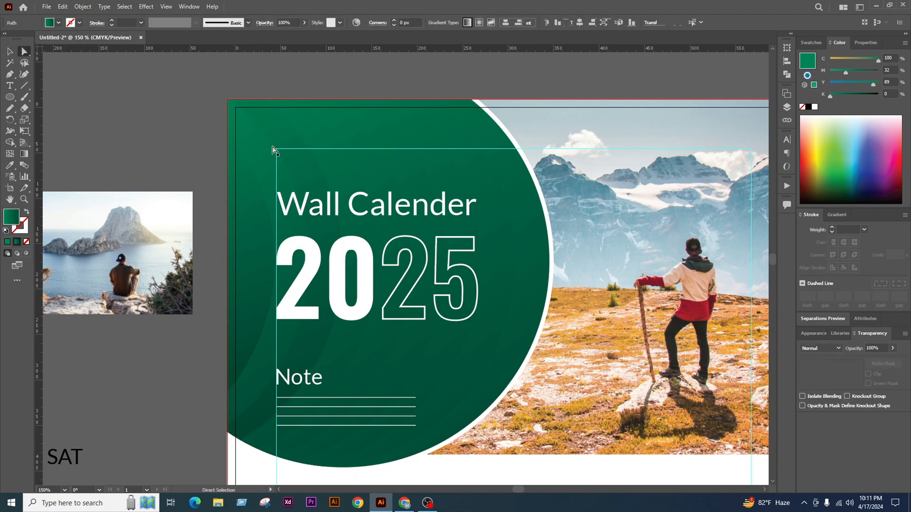
Redraw the fifth green crescent's gradient diagonally from outside the page's upper-left corner to the Note lines, pulling its color stops slightly inward
click(359, 150)
click(24, 155)
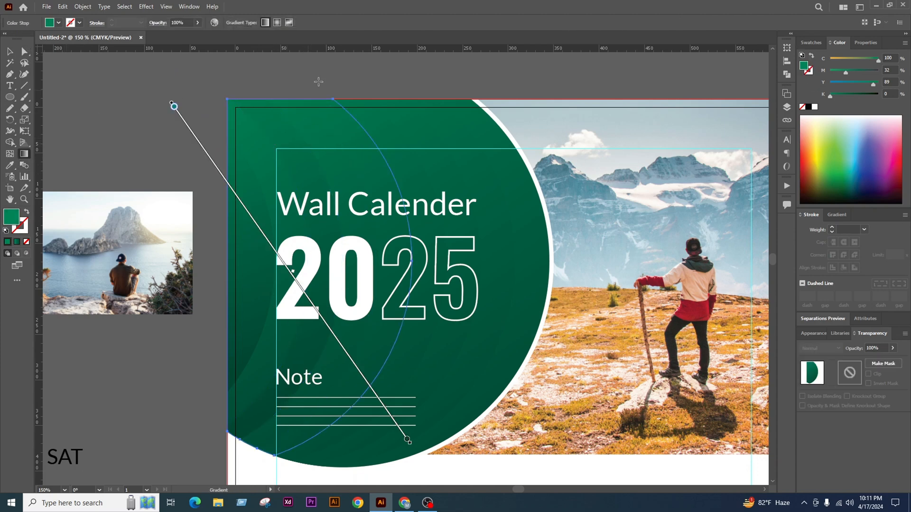
mouse_move(176, 59)
mouse_down()
mouse_move(267, 153)
mouse_move(375, 382)
mouse_up()
key(ctrl+minus)
key(ctrl+minus)
mouse_move(309, 174)
mouse_down()
mouse_move(356, 303)
mouse_move(352, 372)
mouse_move(356, 350)
mouse_up()
scroll(393, 334, up, 2)
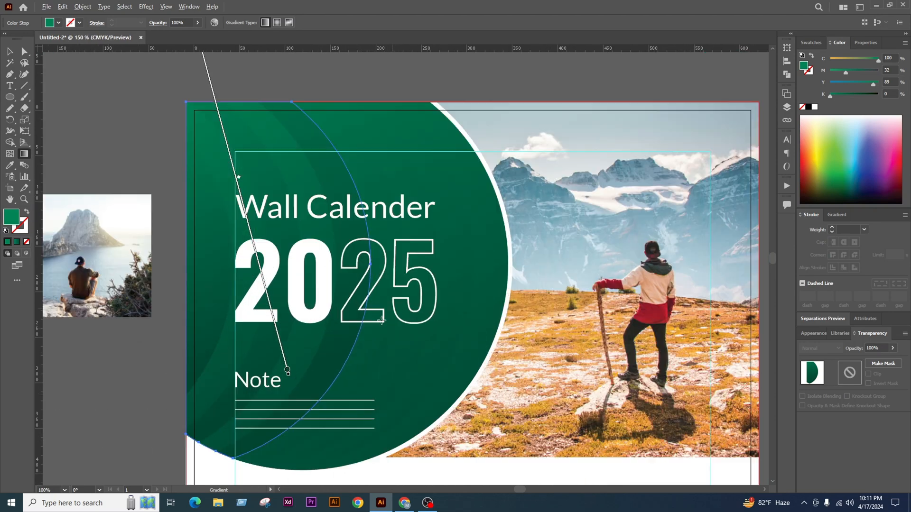
mouse_move(131, 55)
mouse_down()
mouse_move(356, 406)
mouse_move(355, 445)
mouse_move(329, 393)
mouse_up()
scroll(371, 268, down, 1)
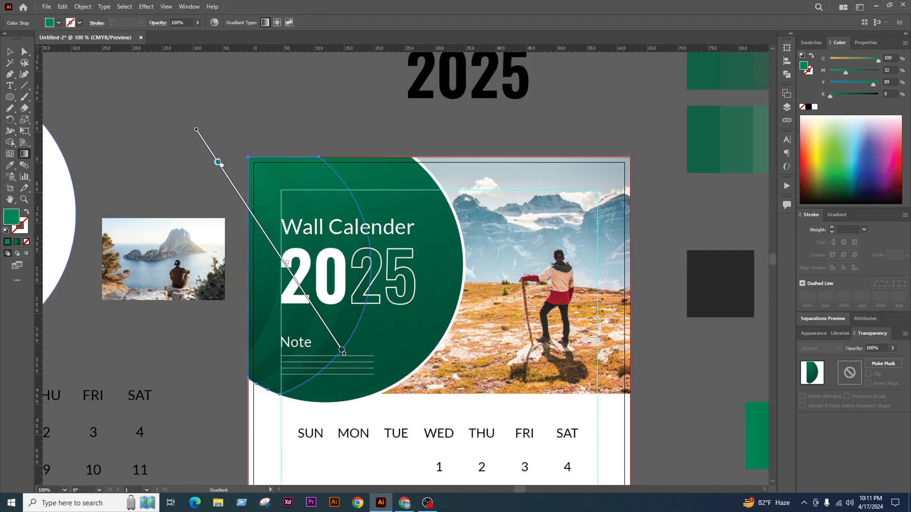
drag(342, 352, 335, 341)
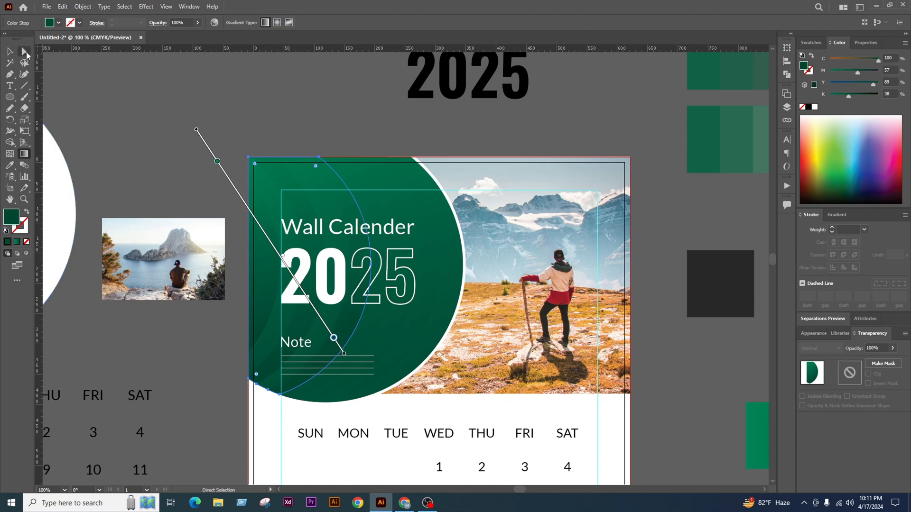
Redraw the third-outermost green crescent's gradient diagonally from outside the page's upper-left corner to the Note lines, pulling both color stops slightly inward
click(24, 51)
click(192, 124)
click(379, 203)
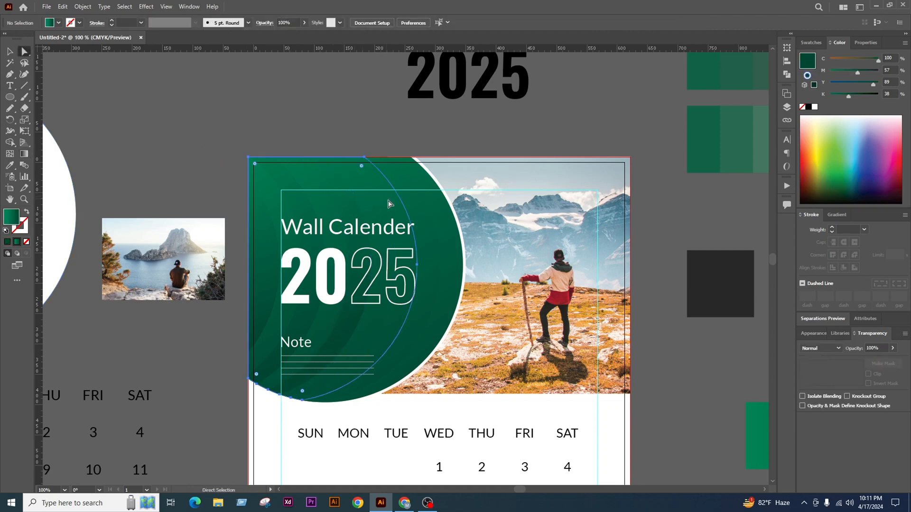
click(21, 155)
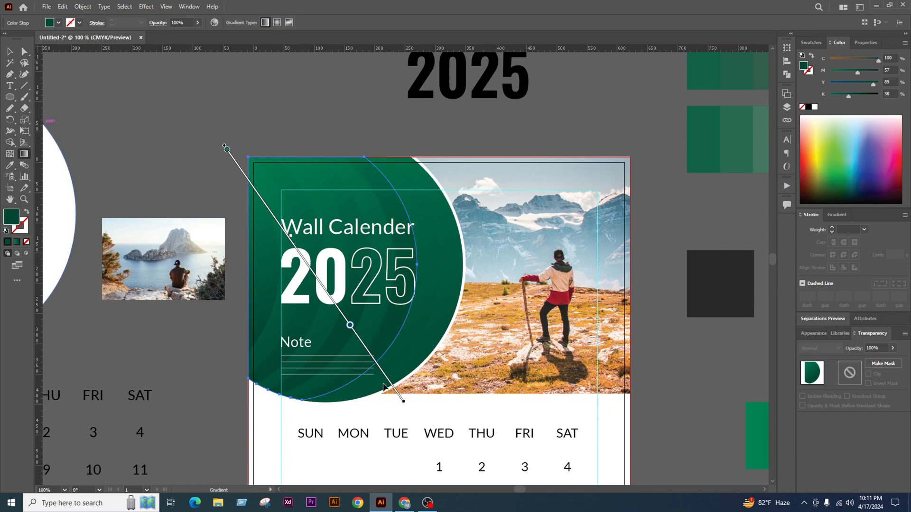
drag(388, 380, 361, 342)
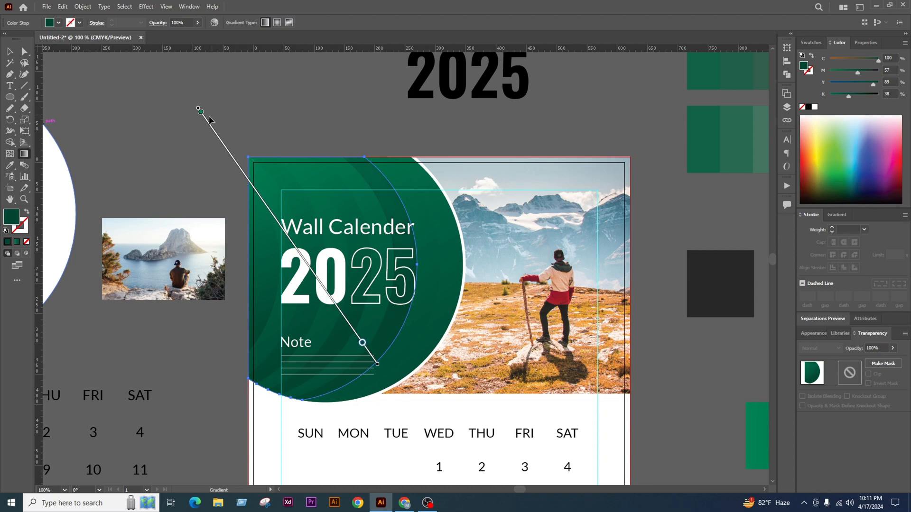
mouse_move(209, 119)
mouse_down()
mouse_move(241, 171)
mouse_move(225, 131)
mouse_move(217, 133)
mouse_move(245, 175)
mouse_up()
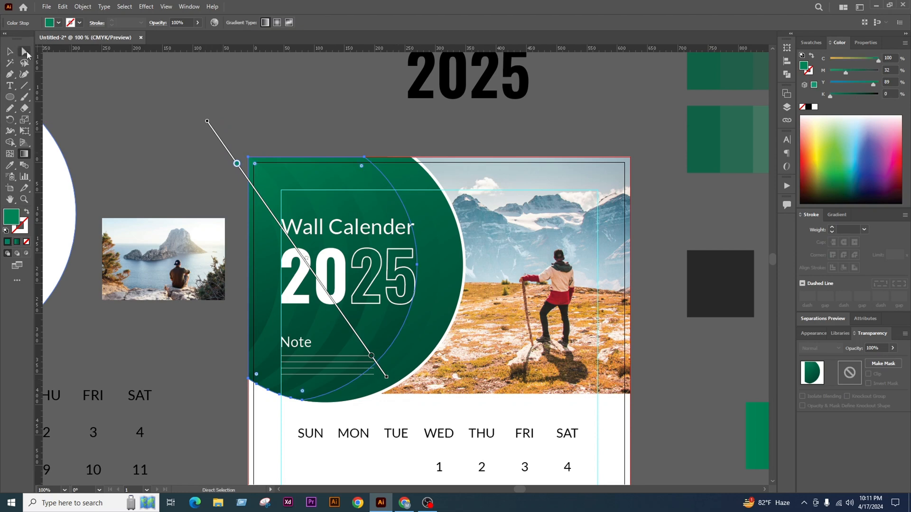
click(24, 51)
click(289, 133)
Pull the dark color stop of the outermost green shape's gradient inward along its diagonal to near the Note lines
scroll(377, 265, down, 2)
scroll(389, 287, up, 2)
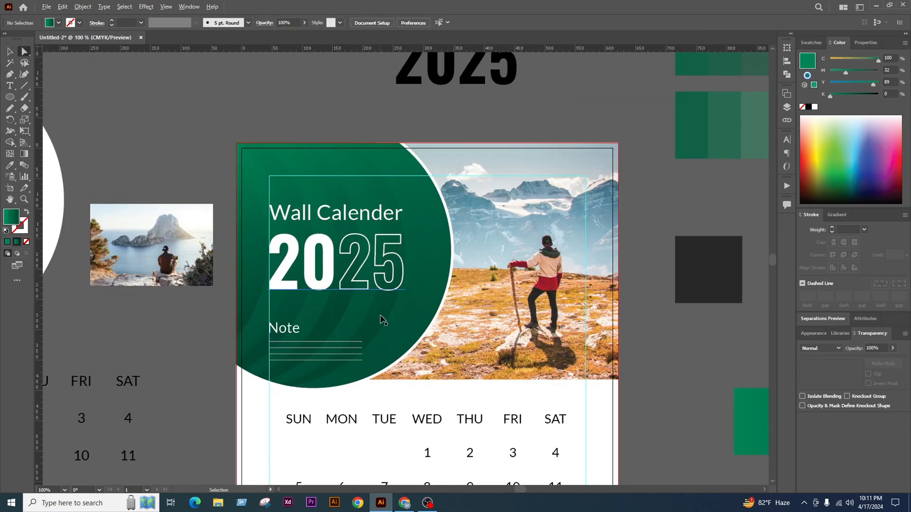
click(426, 240)
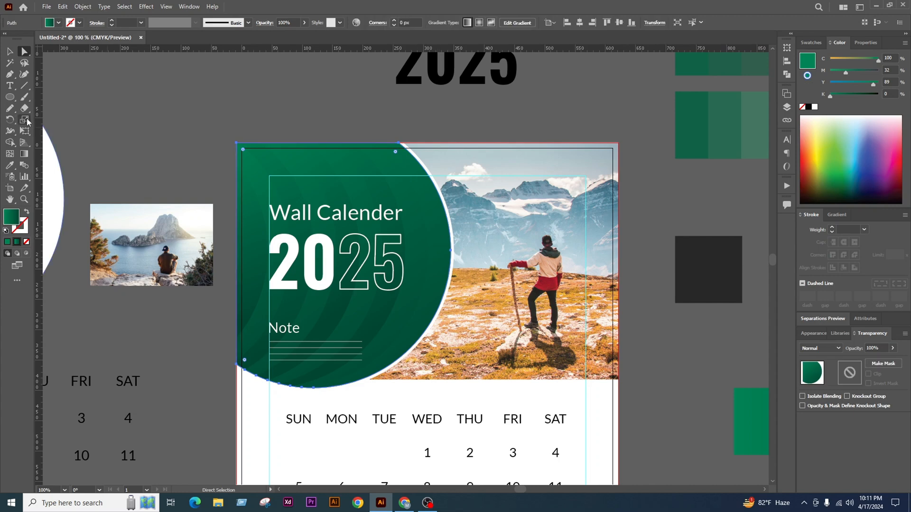
click(25, 158)
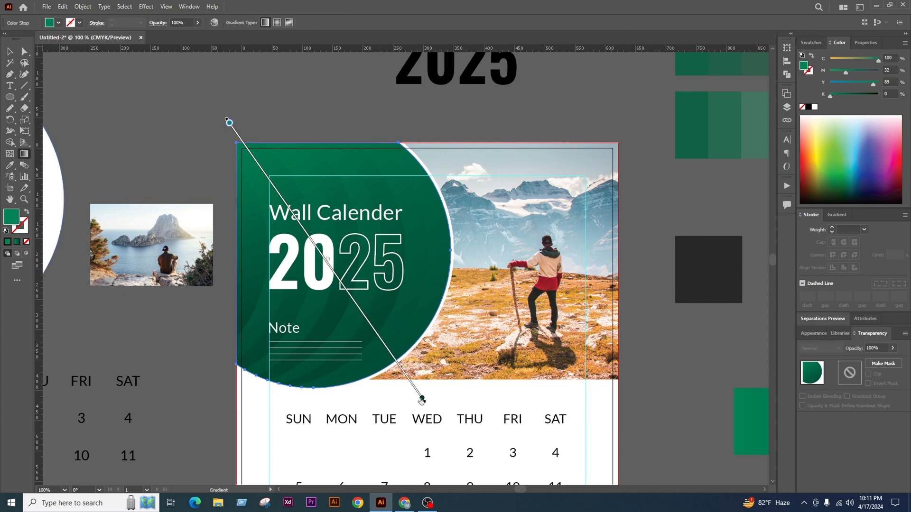
drag(421, 400, 378, 349)
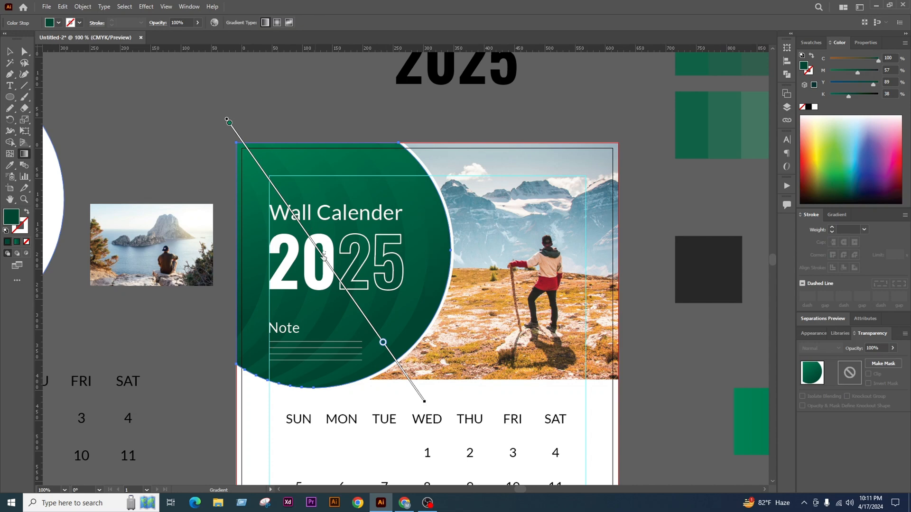
click(23, 51)
click(128, 128)
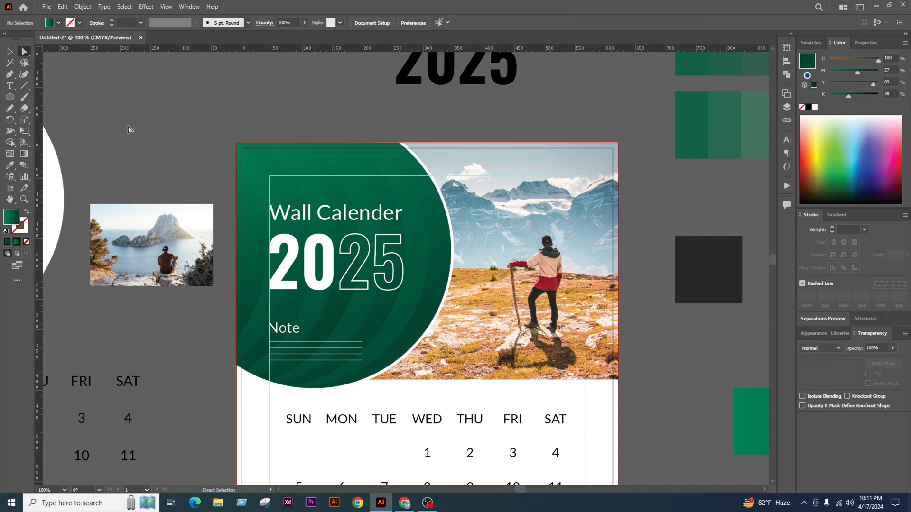
scroll(435, 276, down, 2)
scroll(410, 295, up, 2)
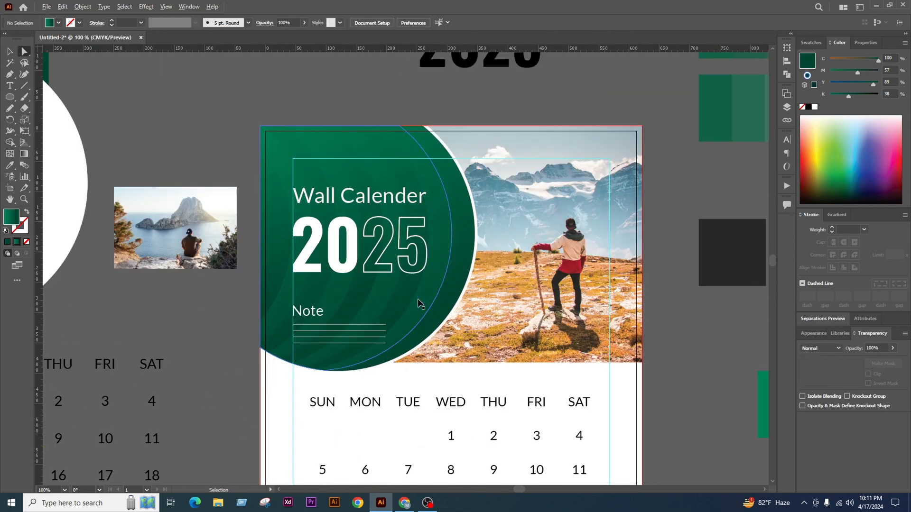
click(437, 280)
key(v)
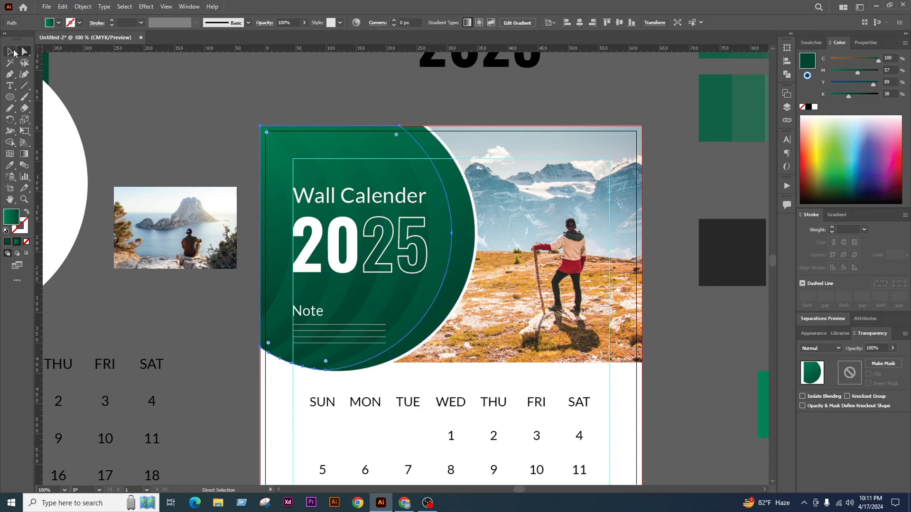
click(128, 104)
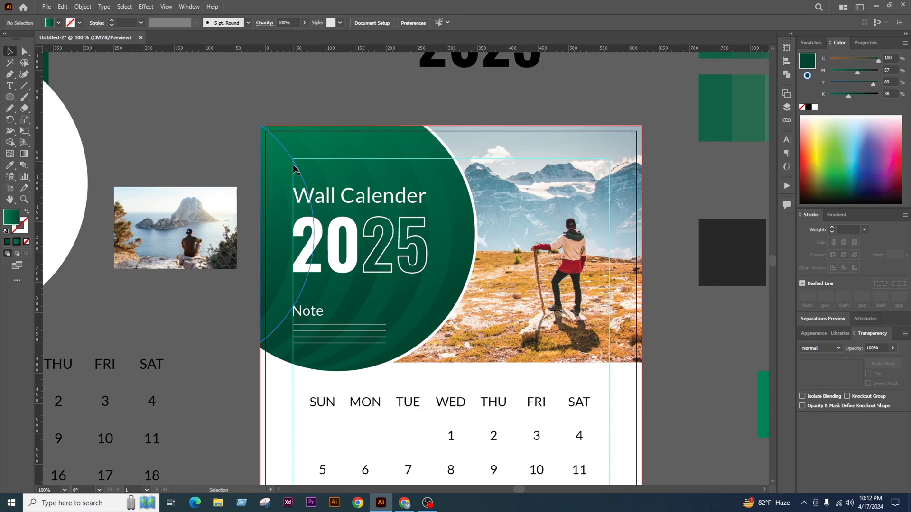
click(428, 62)
click(393, 111)
scroll(394, 114, down, 2)
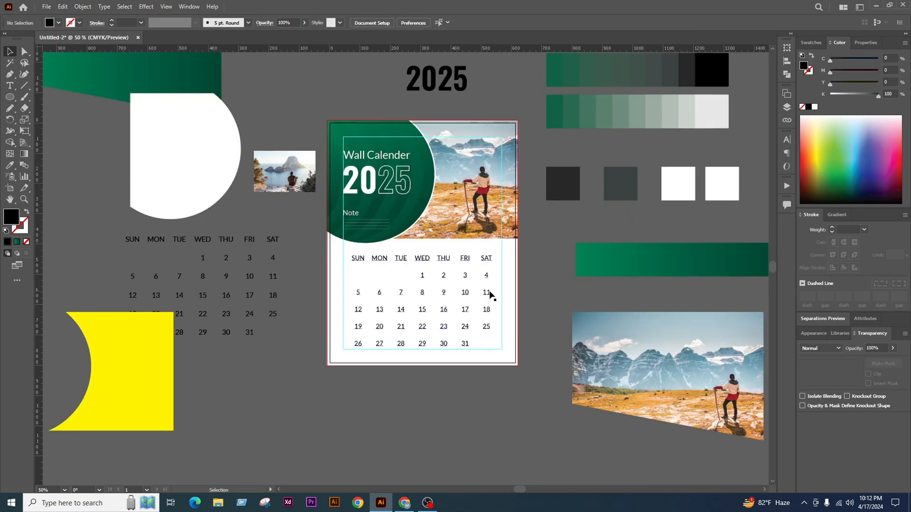
Enlarge the small seaside photo beside the page to roughly the size of the calendar's photo area
click(277, 176)
scroll(277, 177, up, 1)
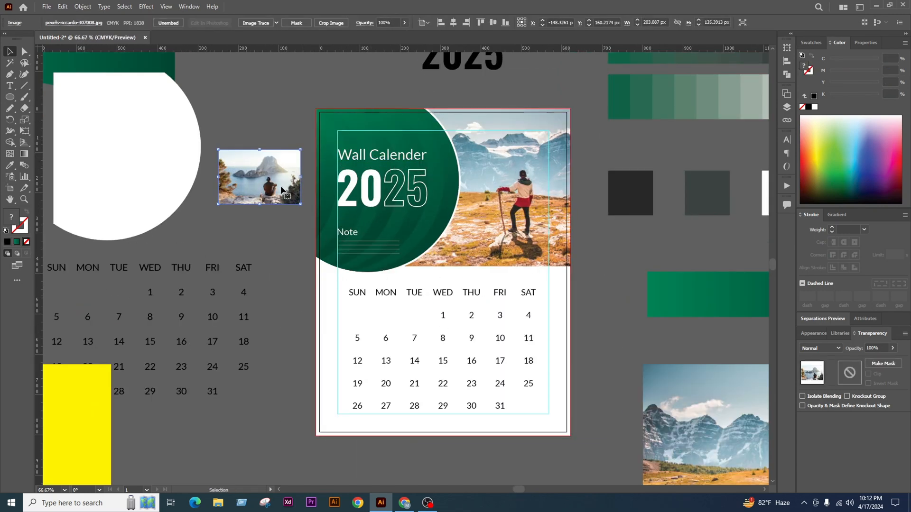
drag(300, 177, 393, 182)
drag(272, 184, 357, 226)
Release the clipping mask of the page's mountain photo and delete the photo, keeping the curved mask shape
click(525, 224)
scroll(524, 224, down, 1)
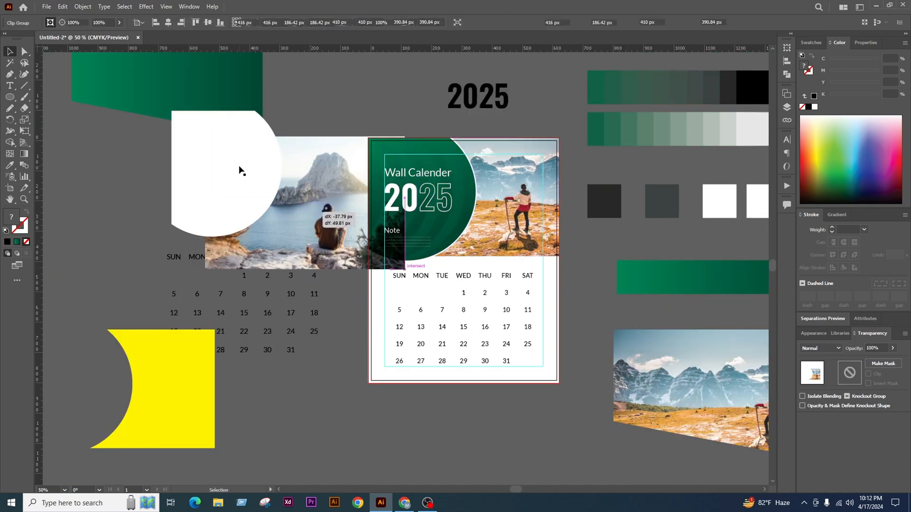
right_click(515, 176)
click(572, 255)
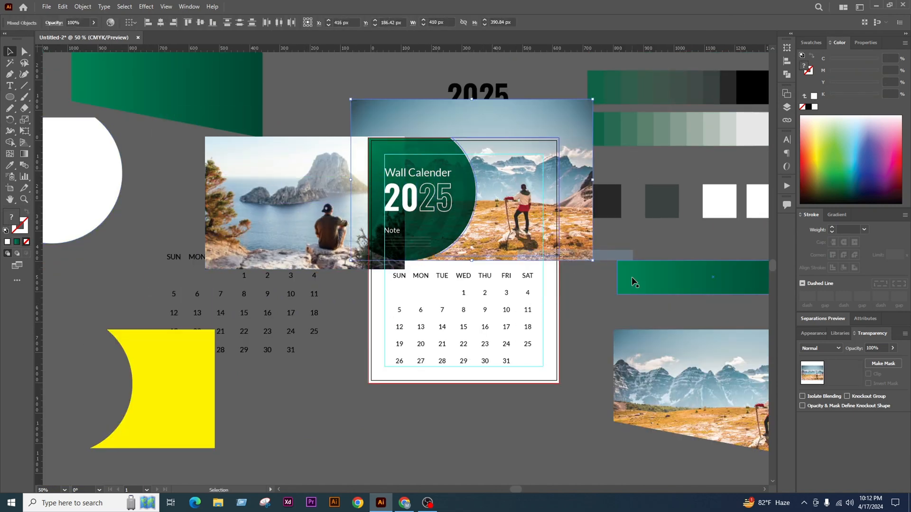
drag(631, 279, 627, 275)
click(564, 233)
Move the seaside photo onto the upper part of the page and clip it with the curved mask shape brought to the front
drag(347, 225, 530, 218)
key(ctrl+plus)
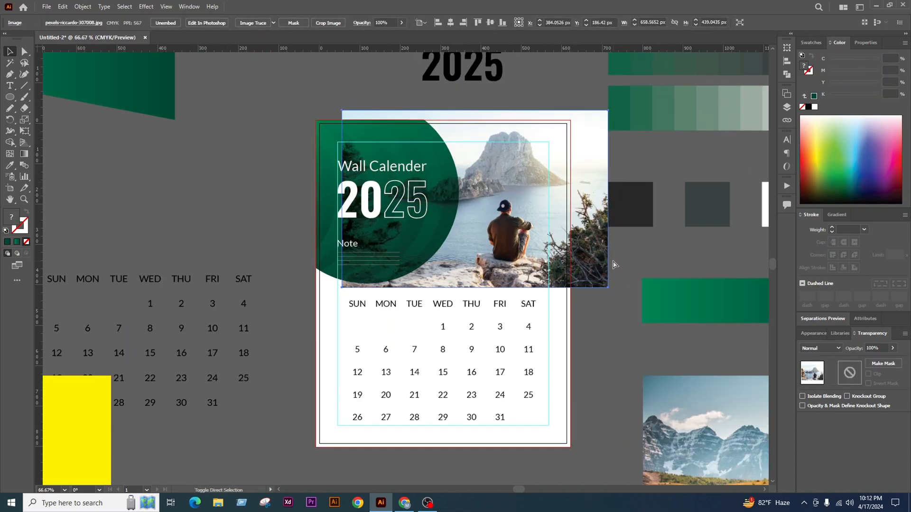
key(ctrl+bracketleft)
click(627, 275)
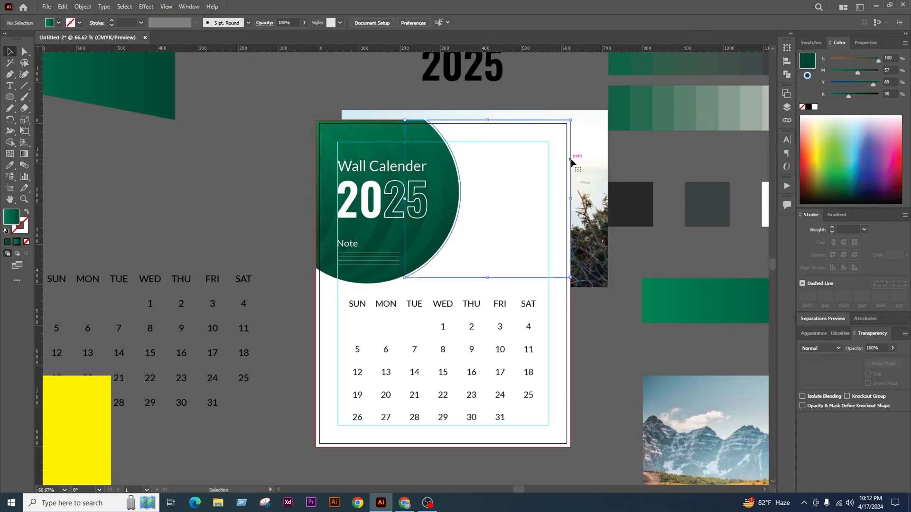
click(571, 159)
key(ctrl+shift+bracketright)
shift+click(605, 252)
key(ctrl+7)
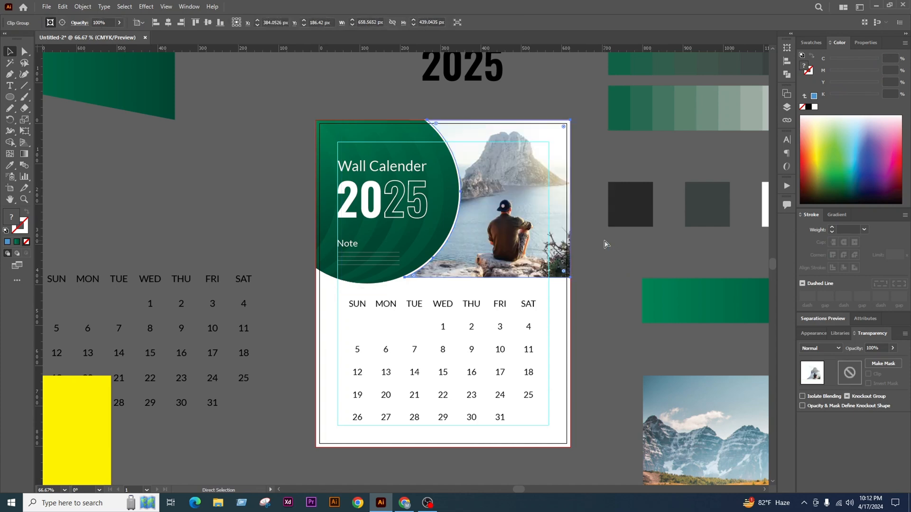
Reposition the seaside photo inside its clipping mask and scale it down proportionally to about 621 by 414 px
double_click(500, 217)
scroll(496, 209, up, 1)
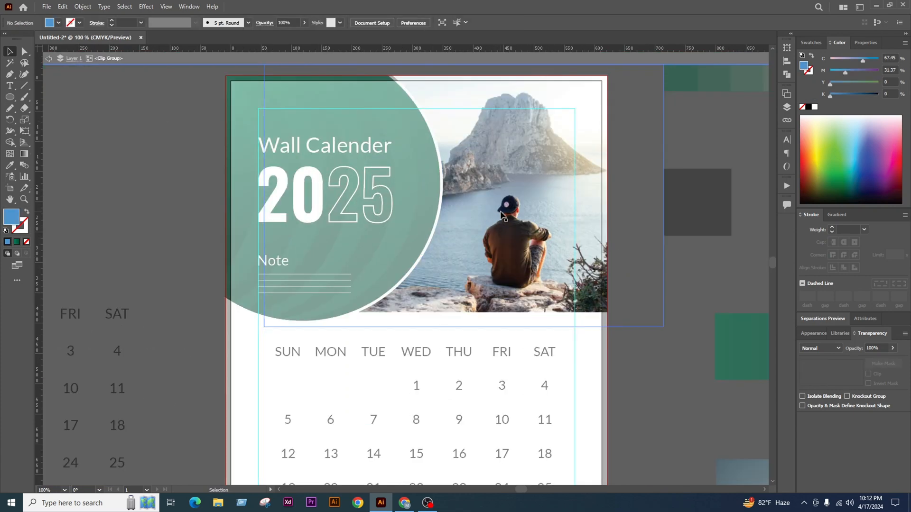
mouse_move(505, 212)
mouse_down()
mouse_move(518, 210)
mouse_move(510, 212)
mouse_up()
scroll(513, 209, down, 1)
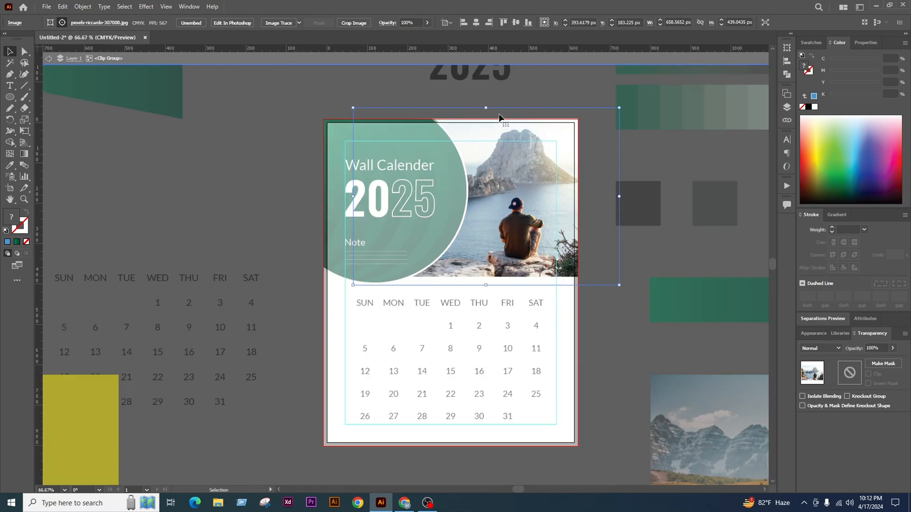
drag(487, 109, 488, 114)
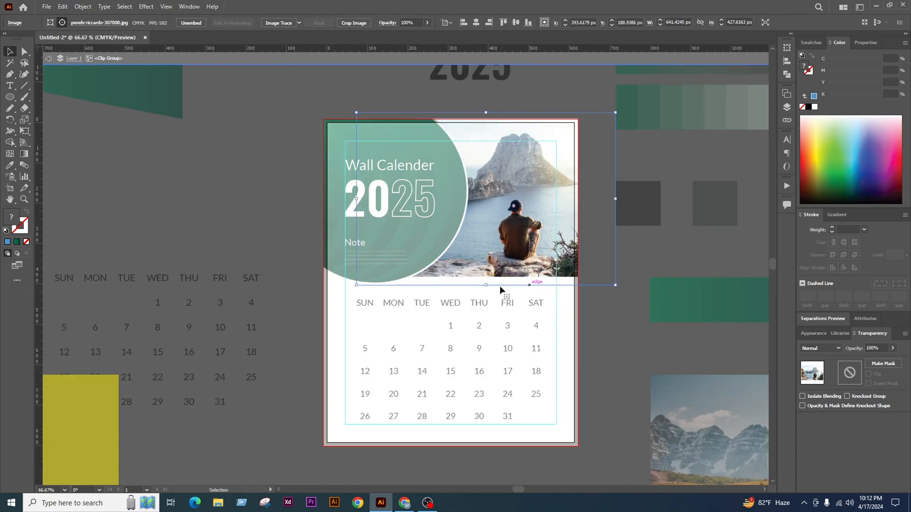
drag(486, 286, 486, 280)
click(576, 58)
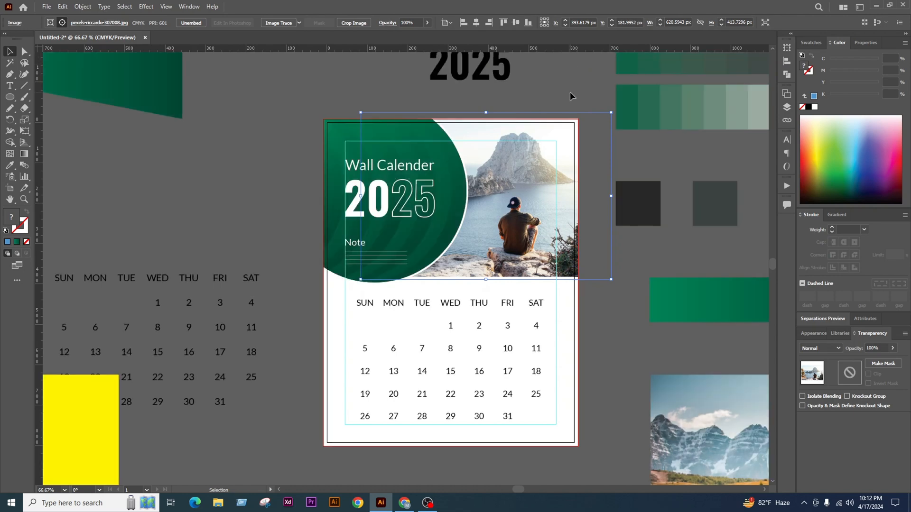
click(571, 96)
scroll(569, 292, down, 3)
scroll(548, 274, up, 3)
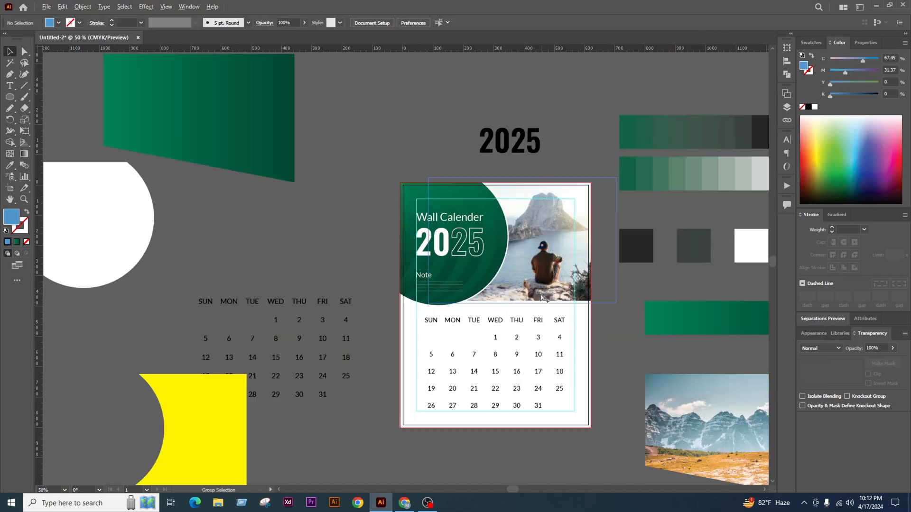
Place a copy of the green crescent group beside the page, clear of the green trapezoid, and ungroup it
drag(486, 167, 299, 158)
scroll(326, 190, down, 2)
drag(217, 125, 114, 103)
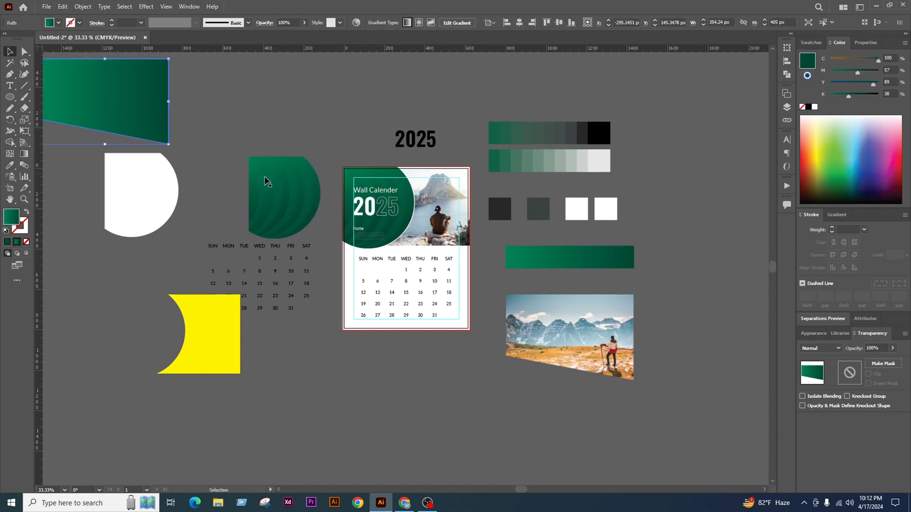
drag(278, 172, 267, 124)
right_click(267, 124)
click(306, 204)
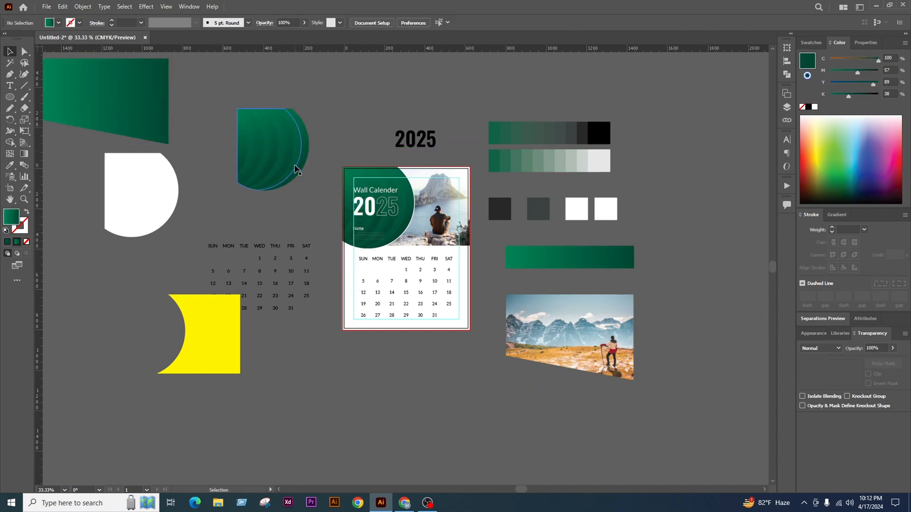
Move the copied outermost green shape onto the calendar's circle behind the title and fill it with the solid dark gray swatch color
drag(294, 169, 391, 240)
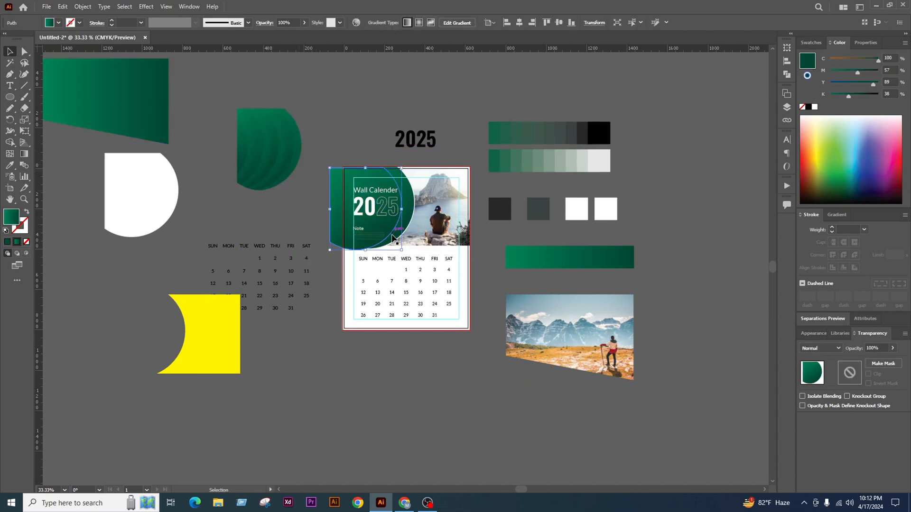
scroll(391, 237, up, 2)
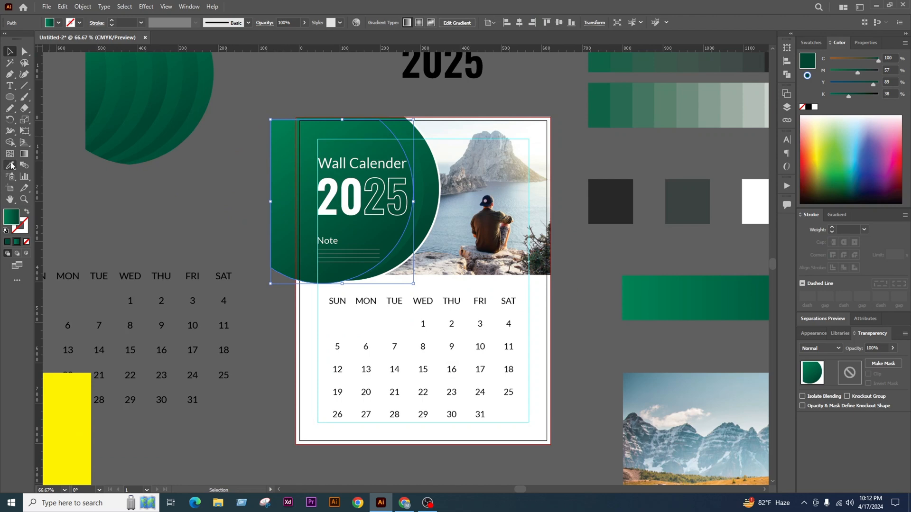
click(607, 196)
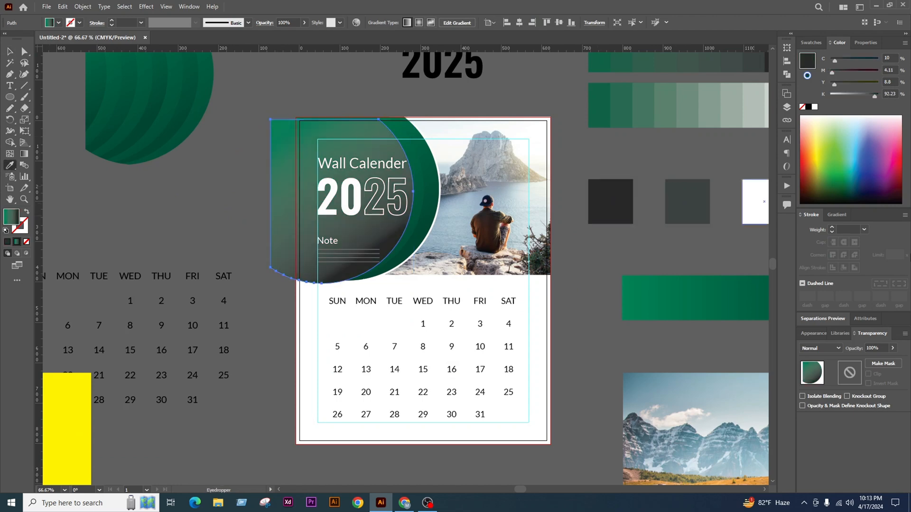
click(5, 243)
key(v)
click(220, 231)
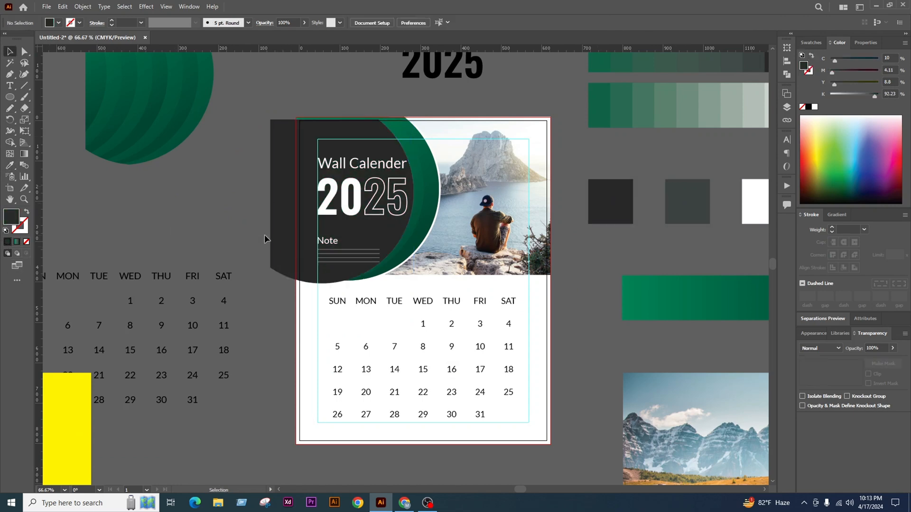
Shift the dark gray shape slightly down and toward the photo over the green circle
click(275, 235)
key(a)
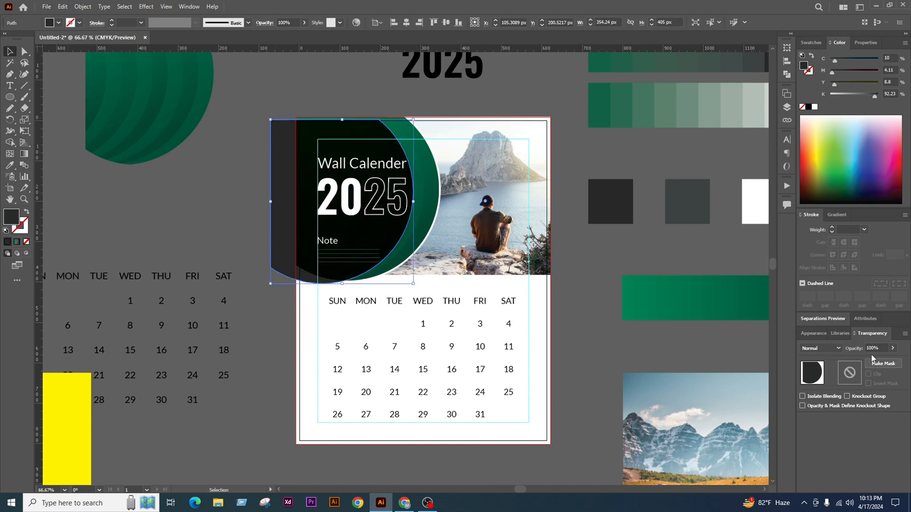
drag(288, 219, 237, 245)
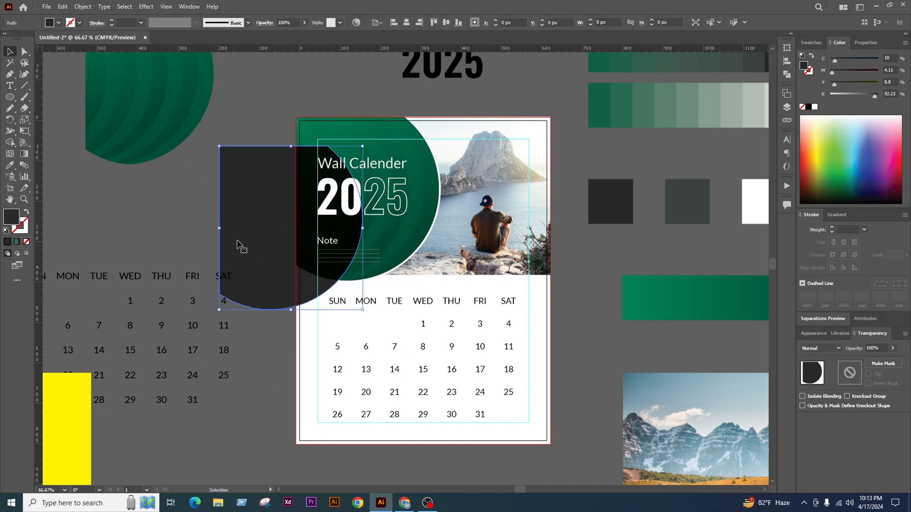
key(a)
scroll(326, 222, up, 1)
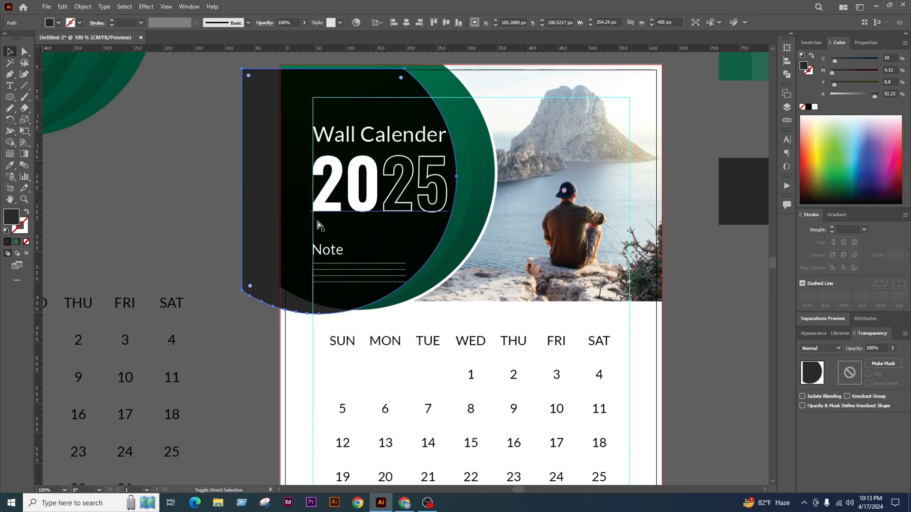
key(v)
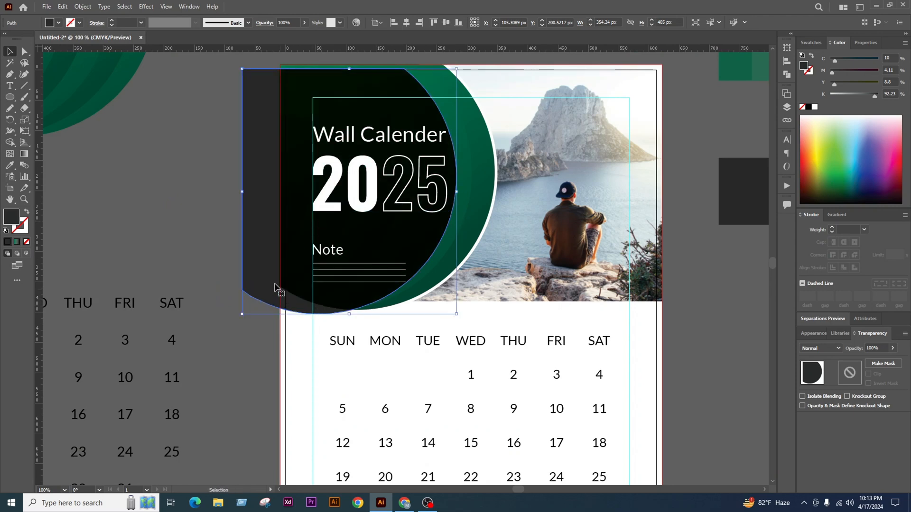
drag(275, 285, 285, 294)
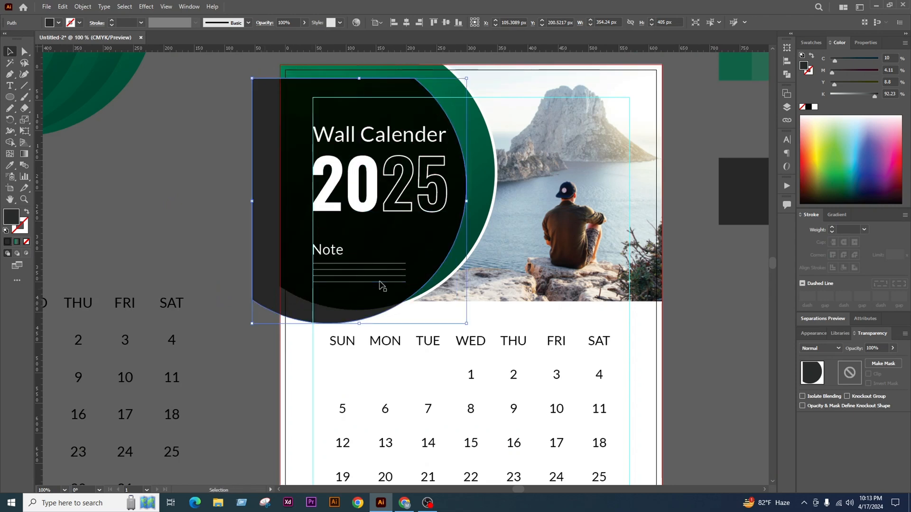
scroll(382, 289, down, 2)
scroll(398, 285, up, 1)
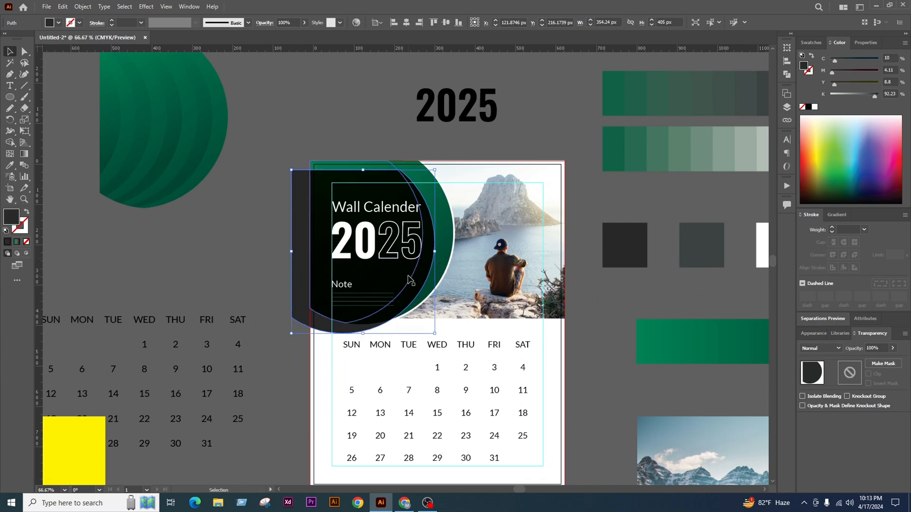
click(168, 214)
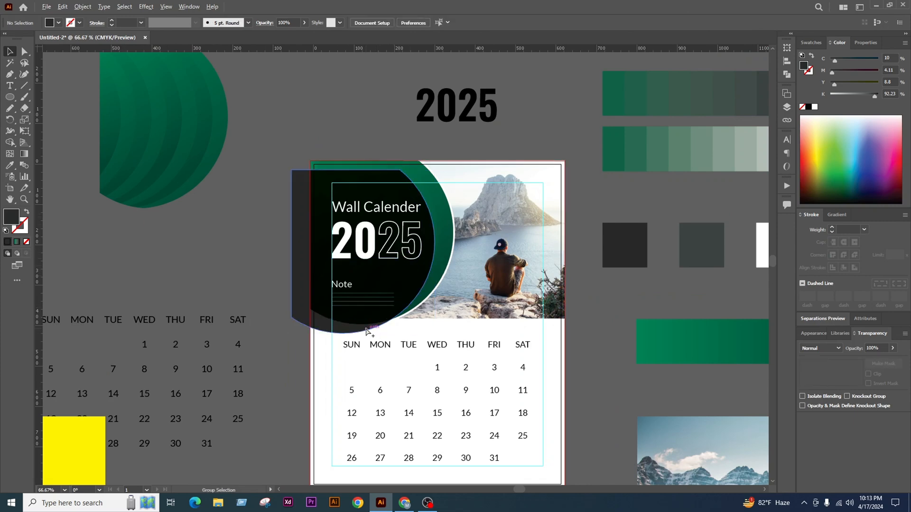
scroll(366, 328, up, 2)
click(331, 334)
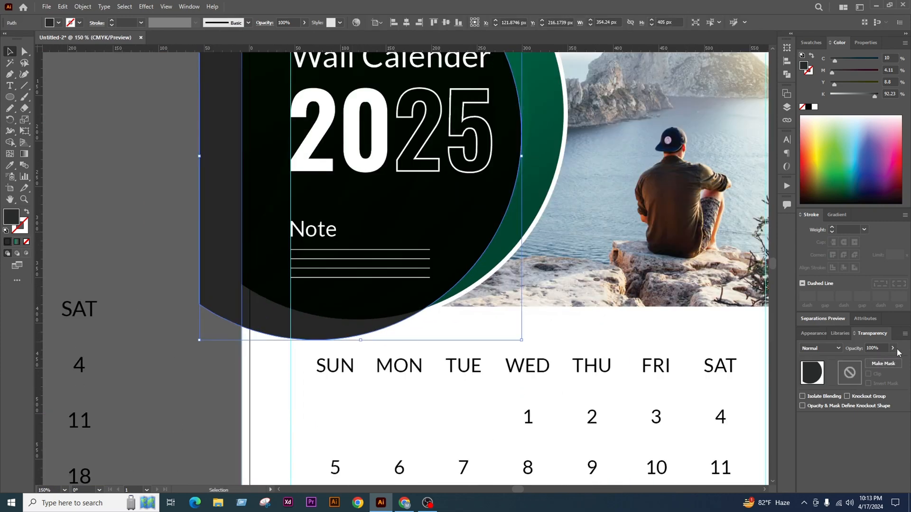
right_click(221, 238)
click(167, 261)
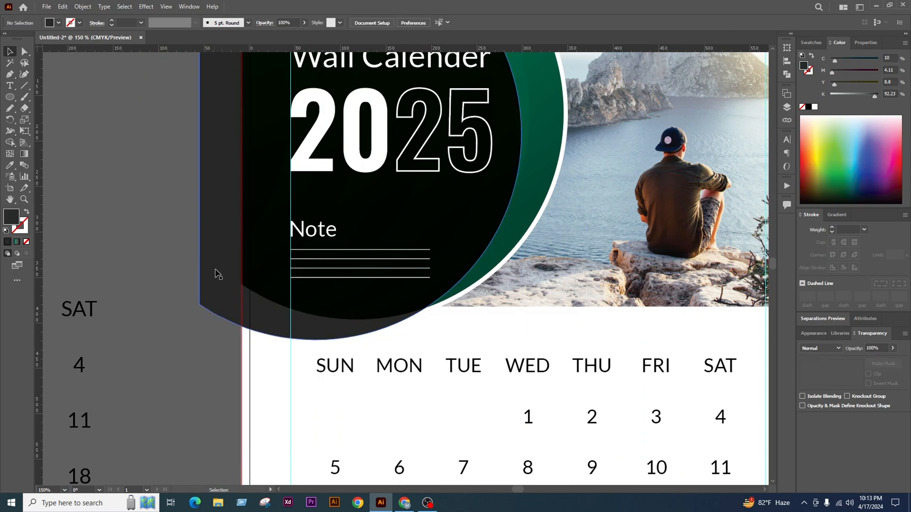
Rotate the dark gray shape slightly clockwise and nudge it so its lower curve extends below the green circle
click(215, 270)
scroll(384, 354, down, 1)
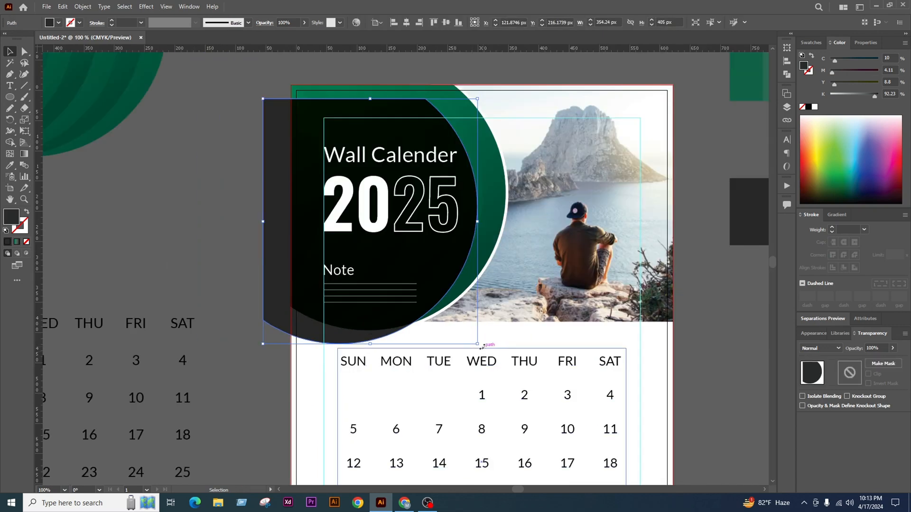
drag(480, 351, 453, 377)
drag(264, 300, 279, 303)
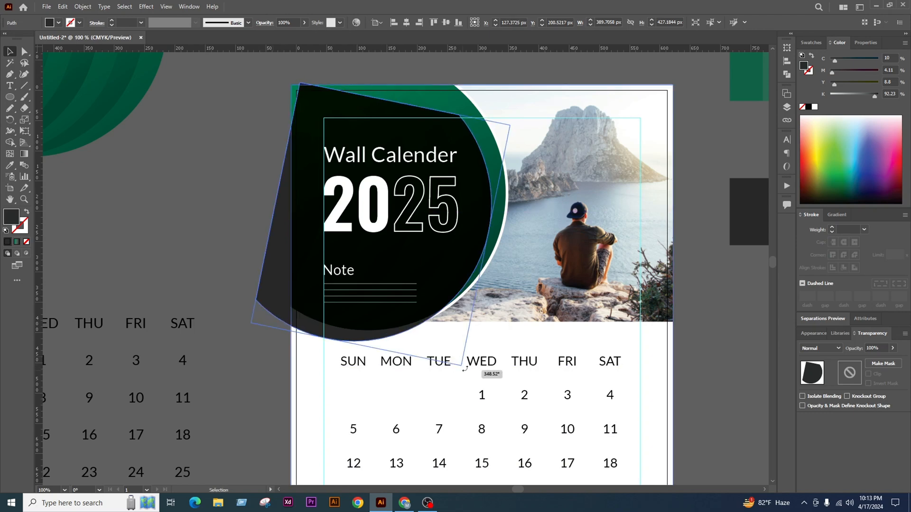
drag(464, 369, 458, 364)
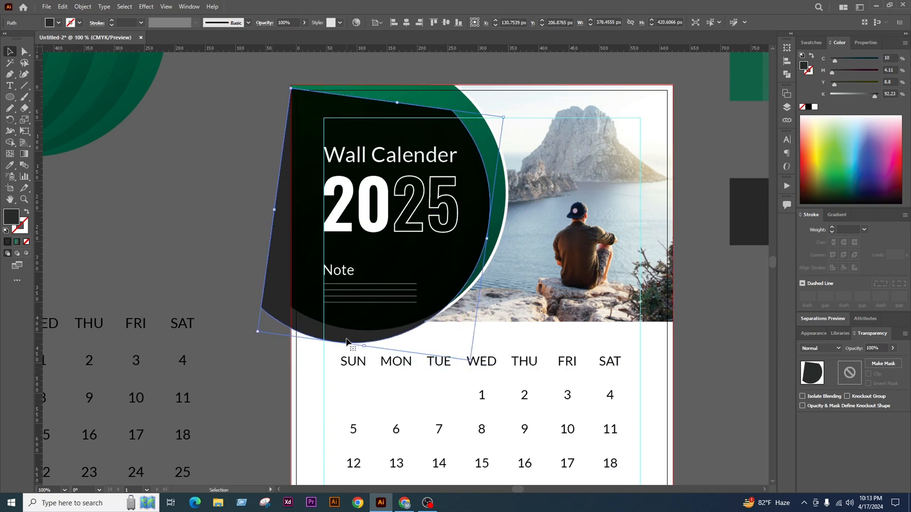
mouse_move(346, 341)
mouse_down()
mouse_move(352, 336)
mouse_move(341, 337)
mouse_up()
scroll(301, 323, up, 2)
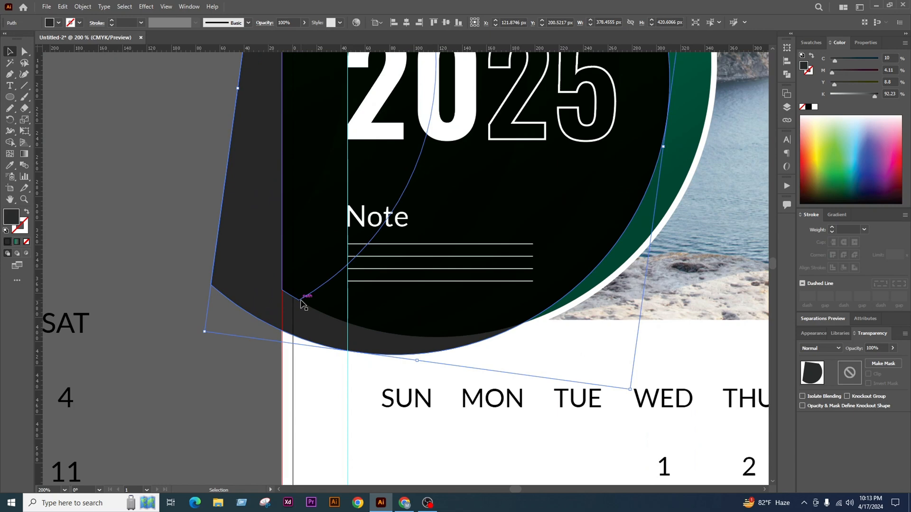
click(190, 325)
scroll(471, 309, down, 3)
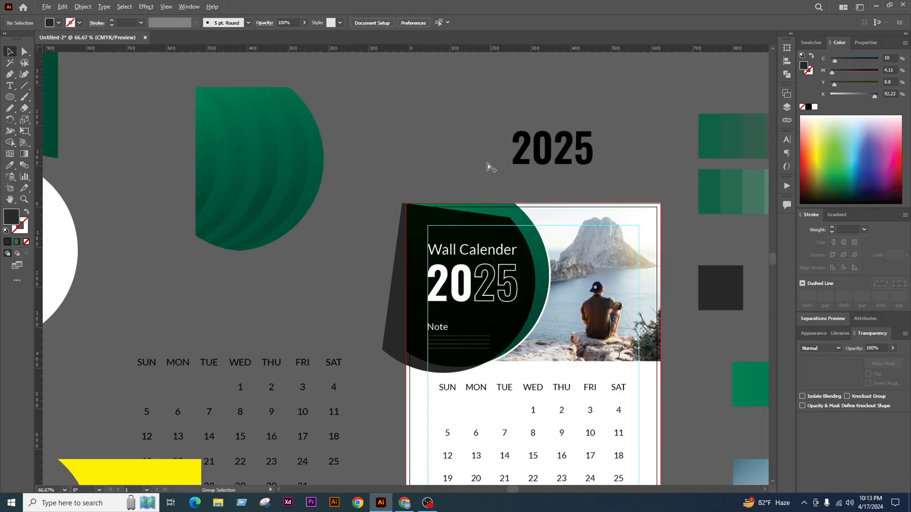
Ungroup the green crescent group on the page and bring its outermost green shape to the front
click(546, 284)
right_click(547, 283)
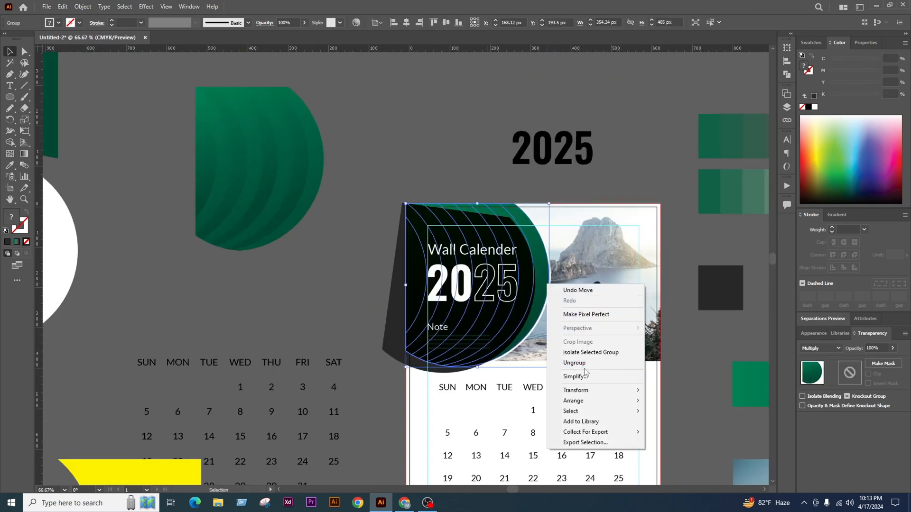
click(585, 364)
click(476, 139)
scroll(532, 322, up, 1)
drag(542, 300, 536, 322)
key(ctrl+z)
key(ctrl+shift+])
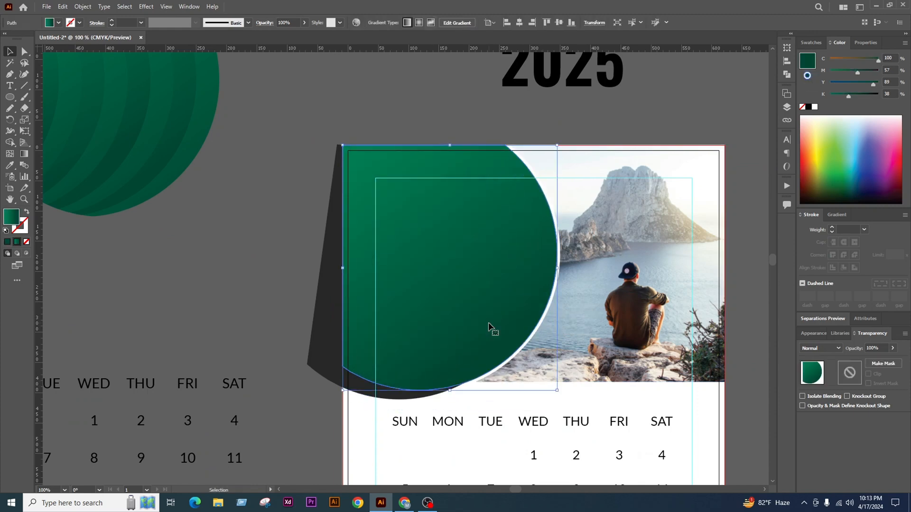
With the dark gray shape, outermost green shape and page background selected, use Shape Builder to remove the dark areas outside the page and over the circle
click(351, 383)
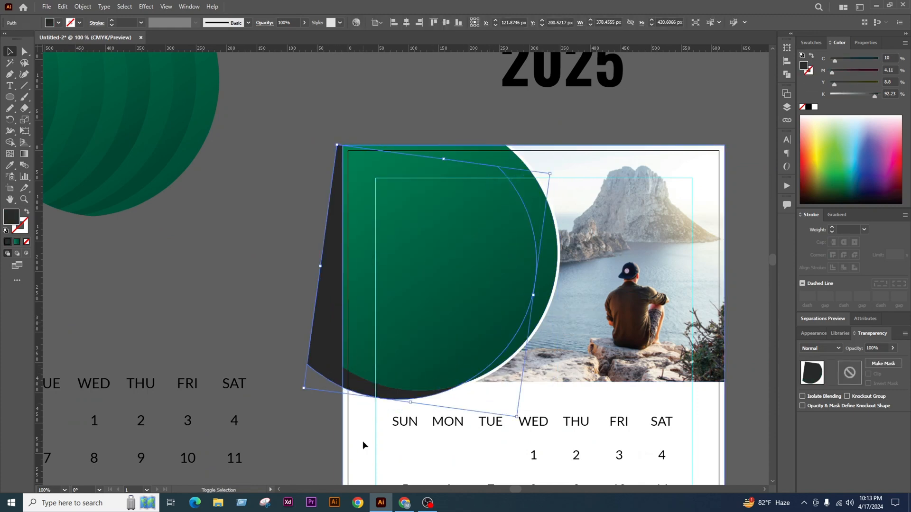
shift+click(364, 445)
shift+click(372, 356)
click(9, 143)
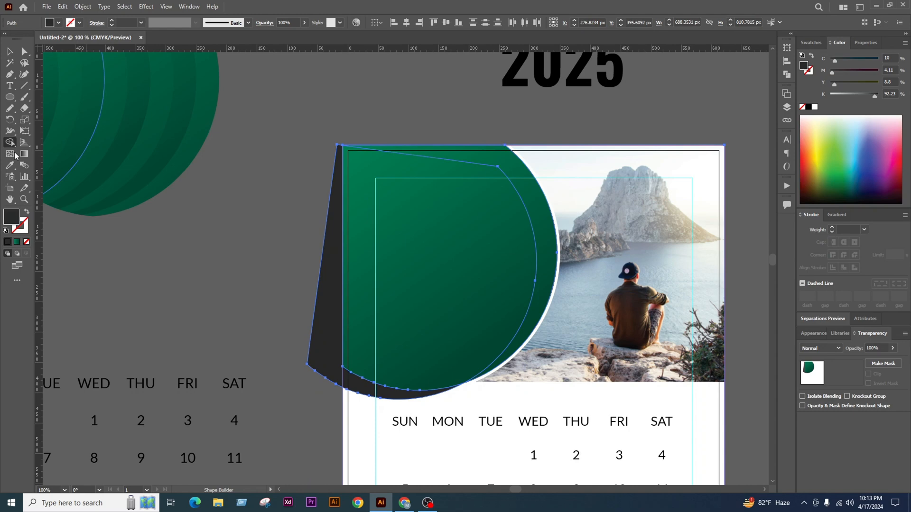
alt+click(319, 356)
alt+click(401, 331)
alt+click(543, 206)
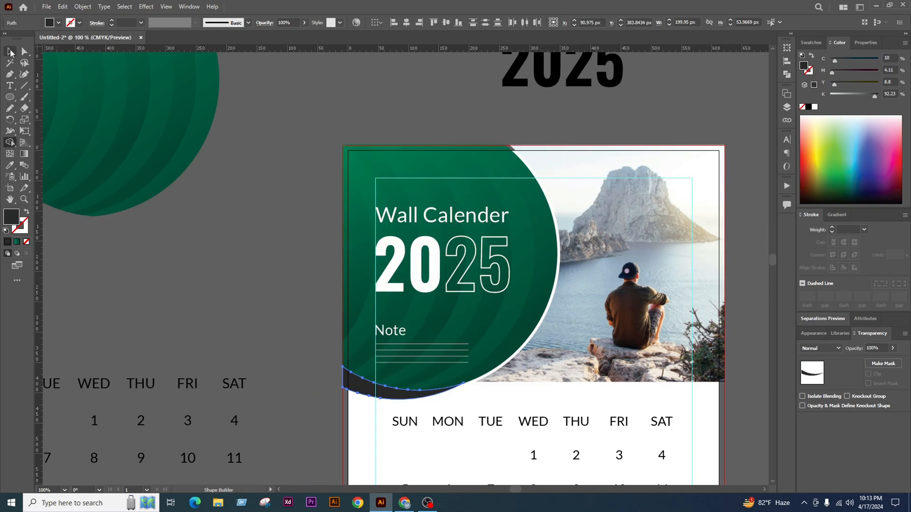
Undo the last Shape Builder removal on the green circle and clear the selection
click(11, 52)
click(455, 120)
key(ctrl+z)
key(ctrl+z)
click(450, 118)
key(ctrl+shift+z)
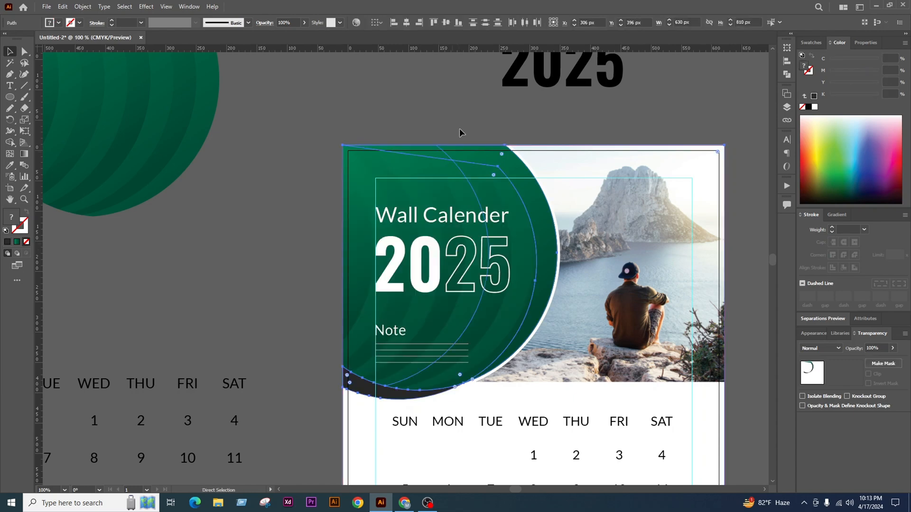
click(460, 132)
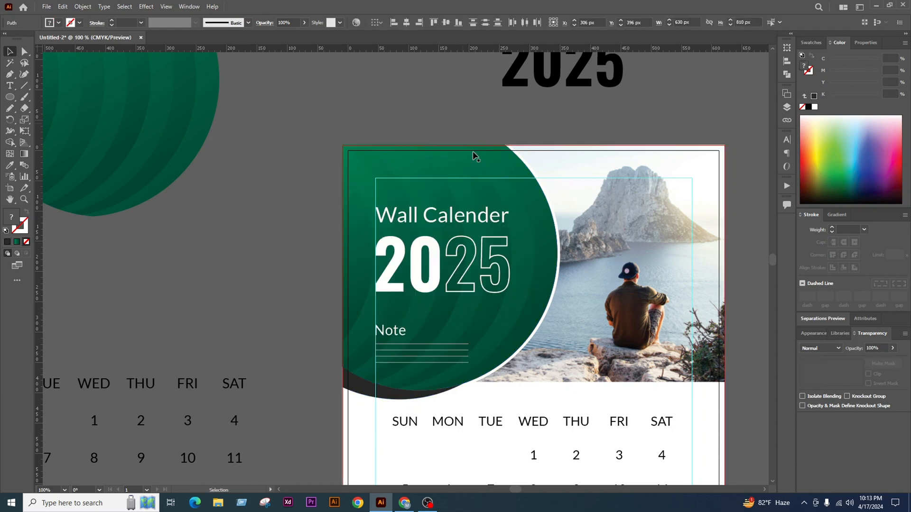
Pull the leftover green crescent out of the circle and delete it
click(539, 295)
drag(542, 304, 431, 325)
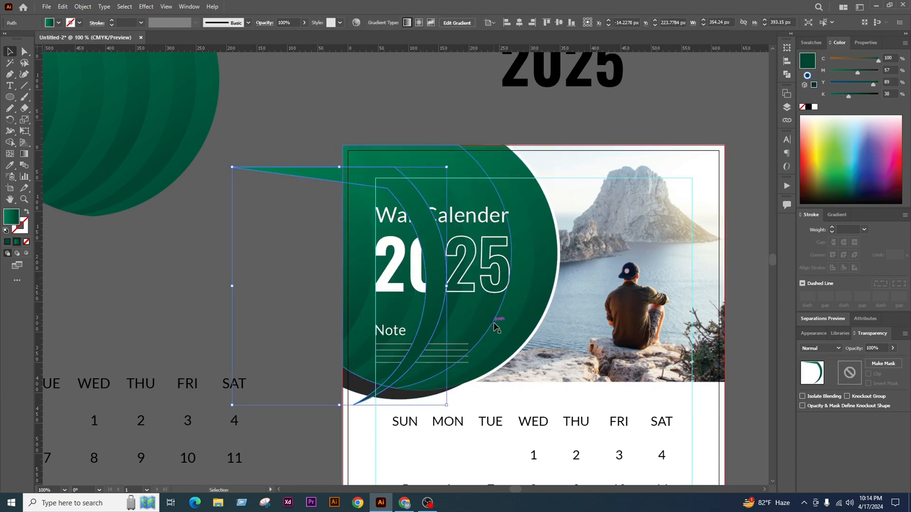
key(Delete)
Try to merge the white page background with the cut-out area behind the circle using Shape Builder
click(528, 401)
scroll(488, 225, down, 2)
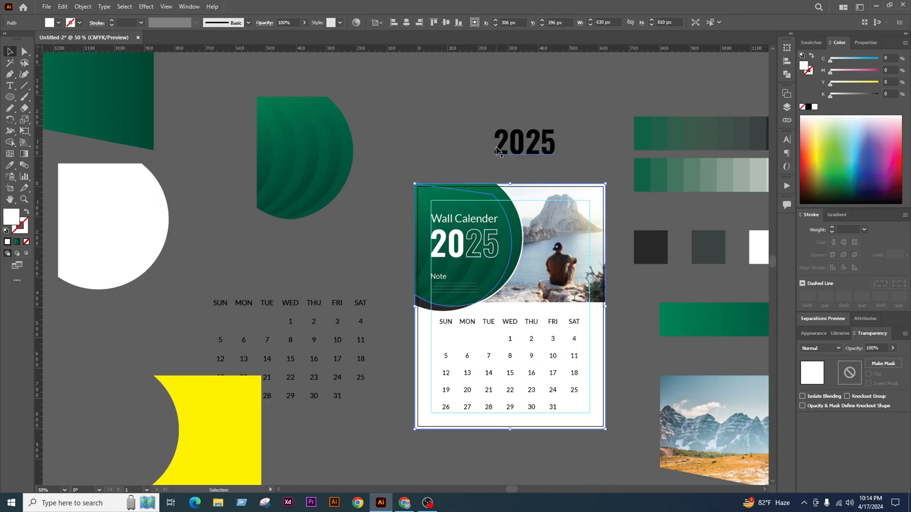
click(502, 144)
scroll(580, 365, up, 1)
click(613, 325)
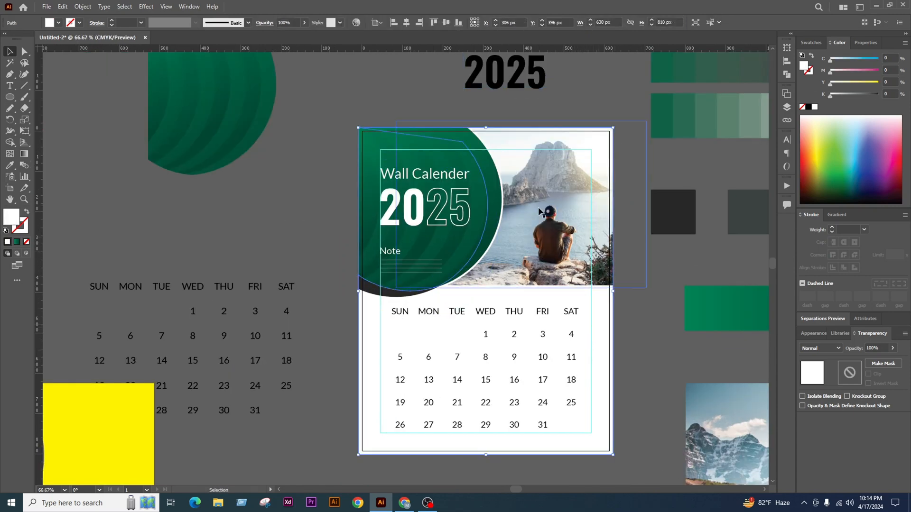
click(14, 145)
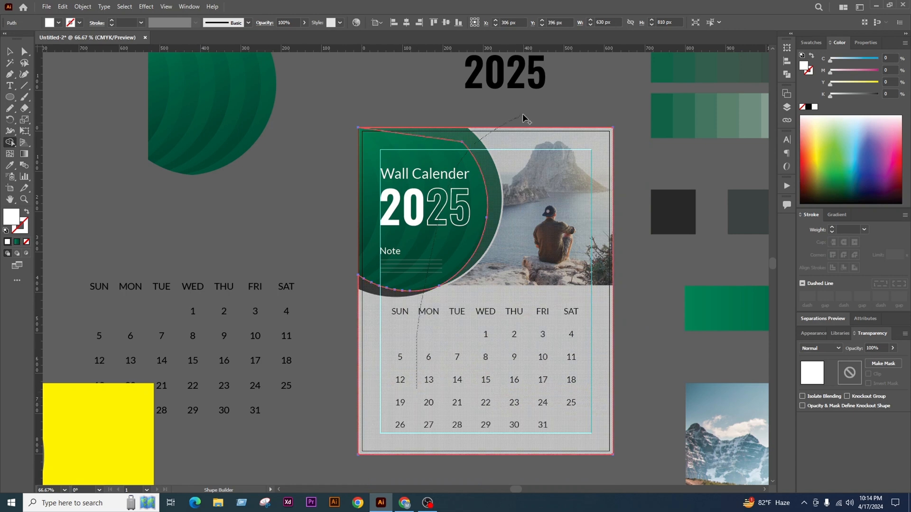
click(11, 52)
click(230, 209)
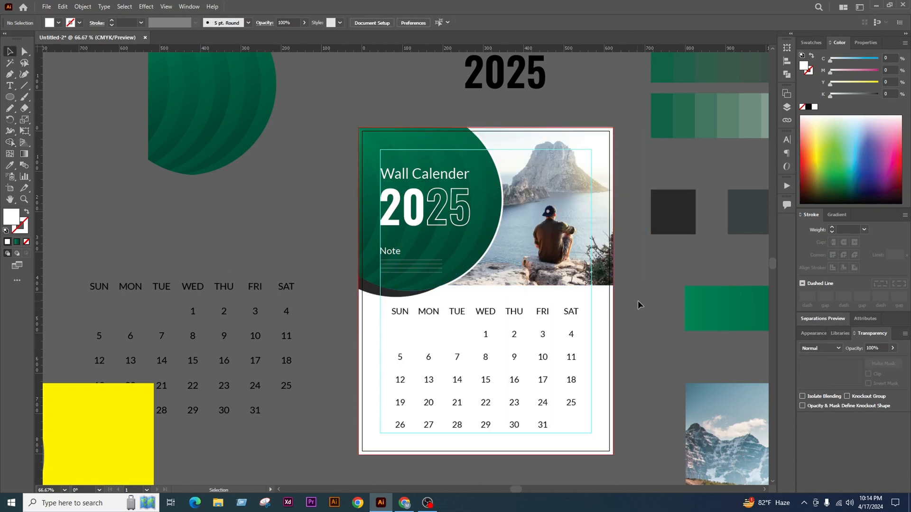
scroll(470, 258, up, 1)
click(326, 310)
scroll(346, 313, up, 3)
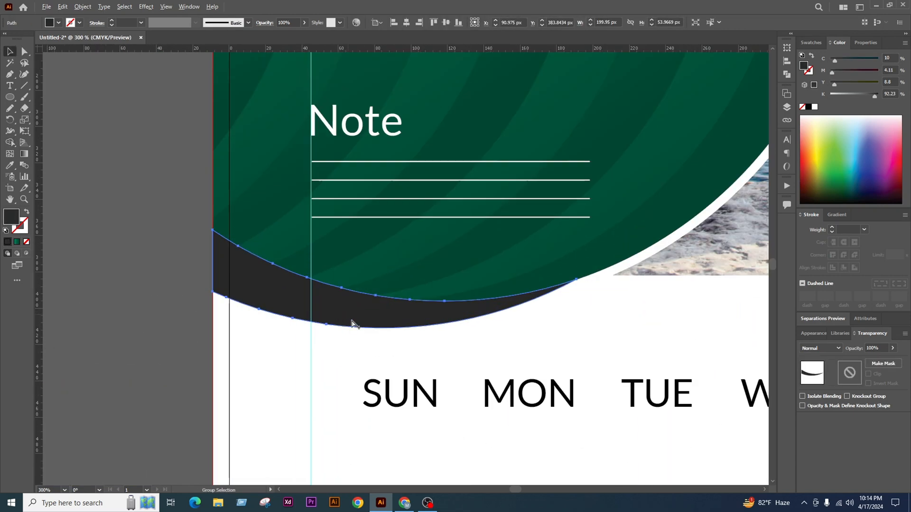
scroll(293, 309, down, 3)
click(204, 243)
scroll(489, 310, down, 2)
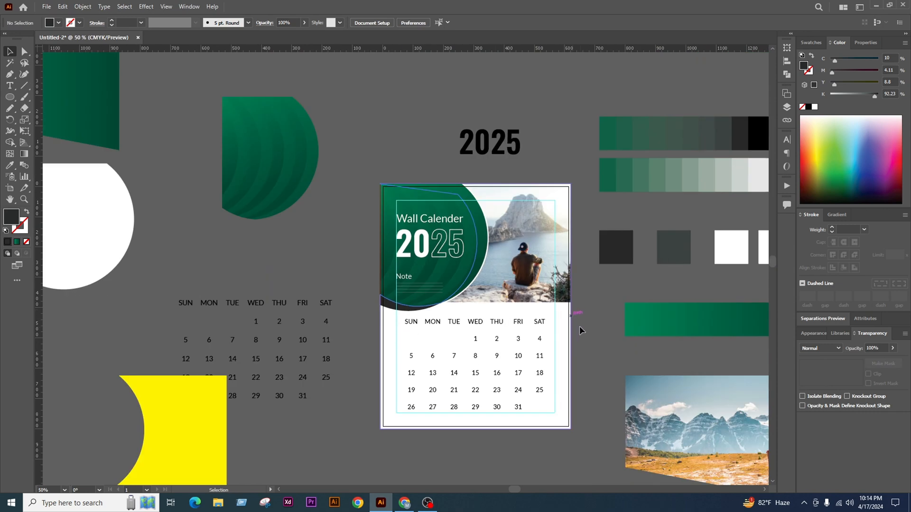
Try rounding the seaside photo mask's lower-right corner to about 128 px and its lower-left corner to about 28 px
click(535, 237)
scroll(535, 238, up, 1)
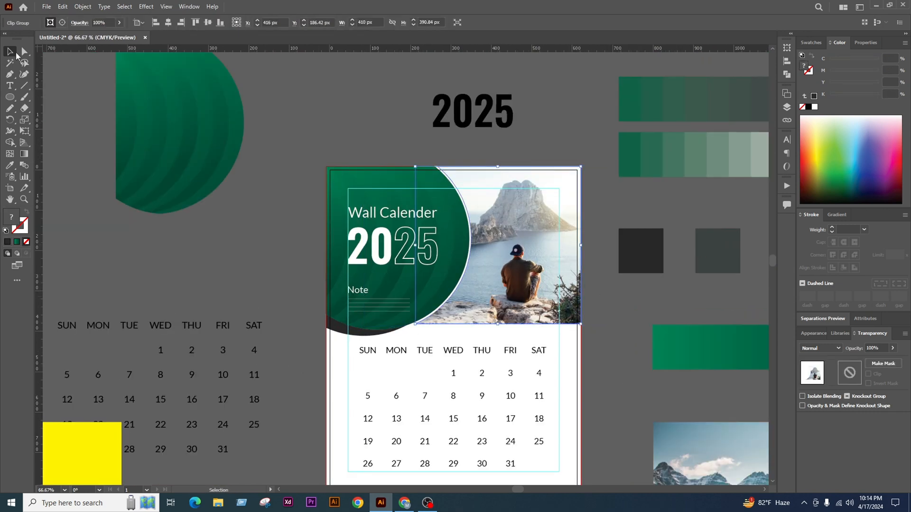
click(24, 51)
drag(576, 322, 502, 304)
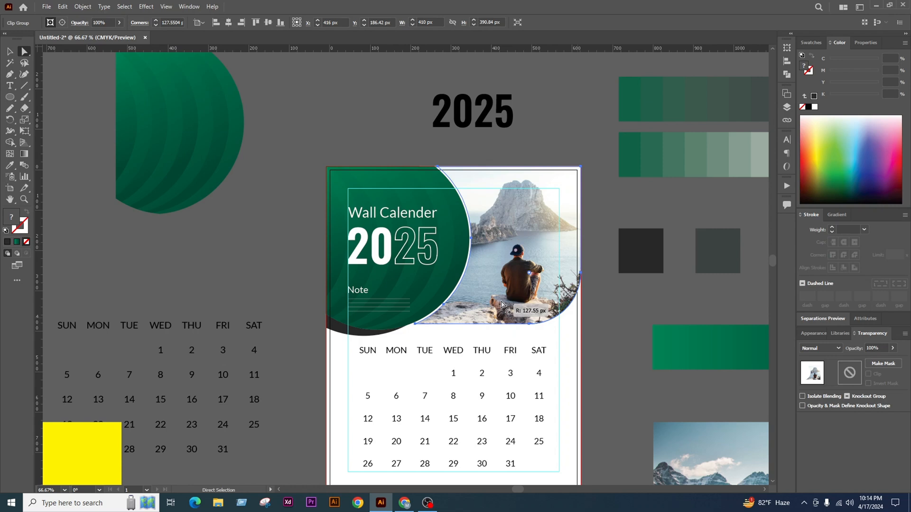
drag(492, 301, 597, 365)
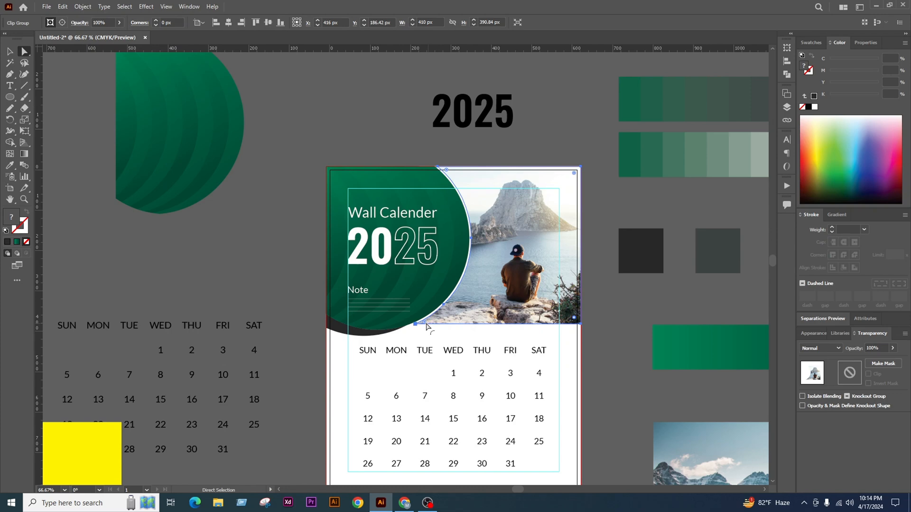
drag(425, 323, 595, 283)
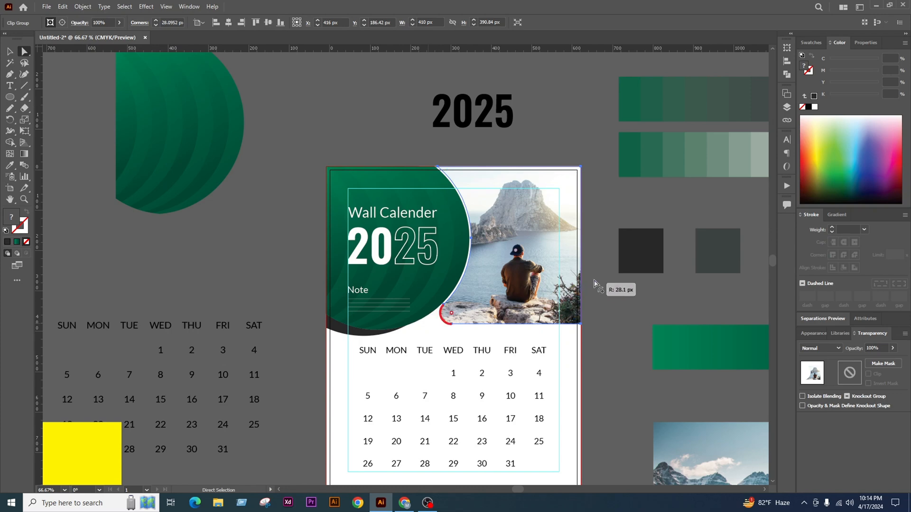
click(604, 310)
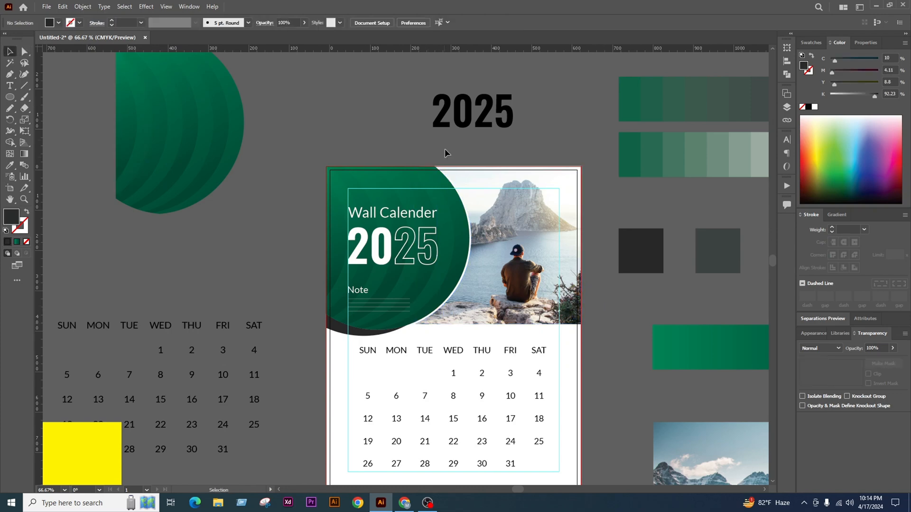
Place the outermost green shape from the crescent artwork beside the page over the photo and rotate it 180 degrees
scroll(241, 152, down, 1)
drag(241, 151, 518, 248)
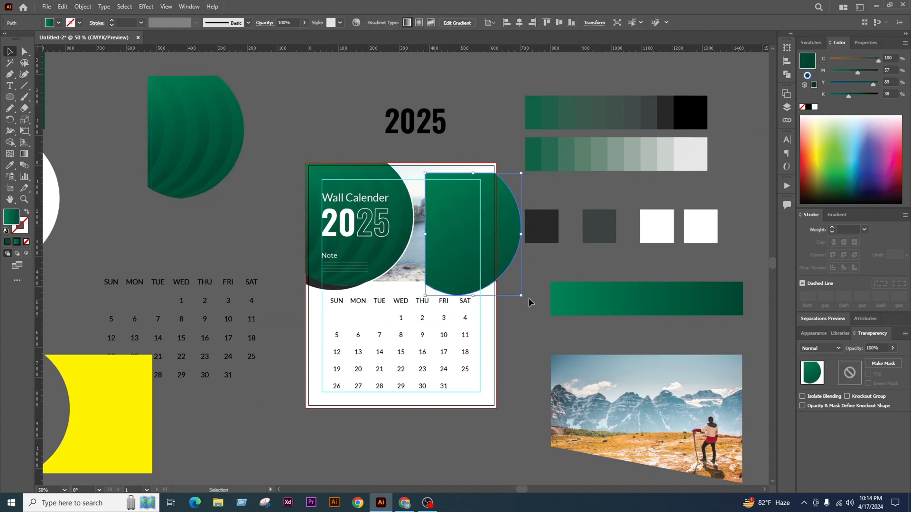
drag(525, 300, 399, 177)
click(532, 285)
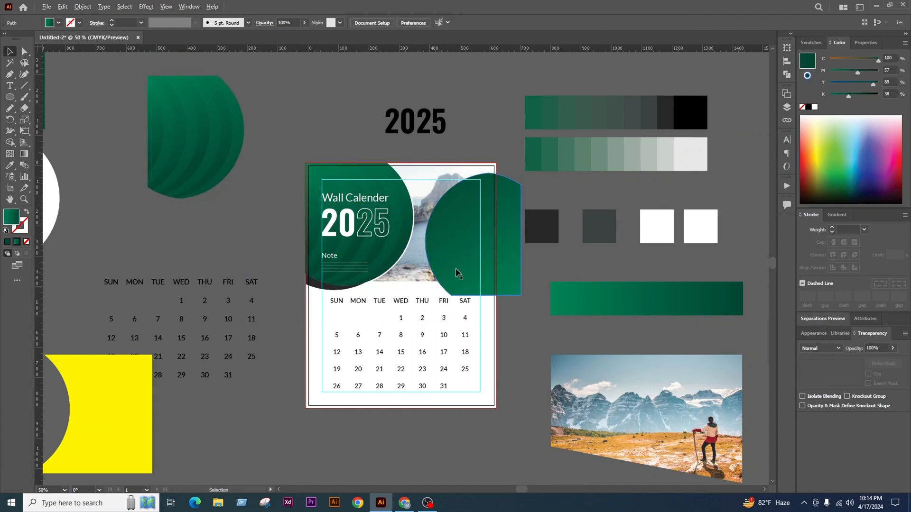
Move the rotated green shape down over the page's right edge and scale it down to fit the photo's lower-right corner
scroll(458, 267, up, 1)
scroll(533, 311, down, 1)
scroll(528, 270, up, 1)
drag(528, 270, 572, 338)
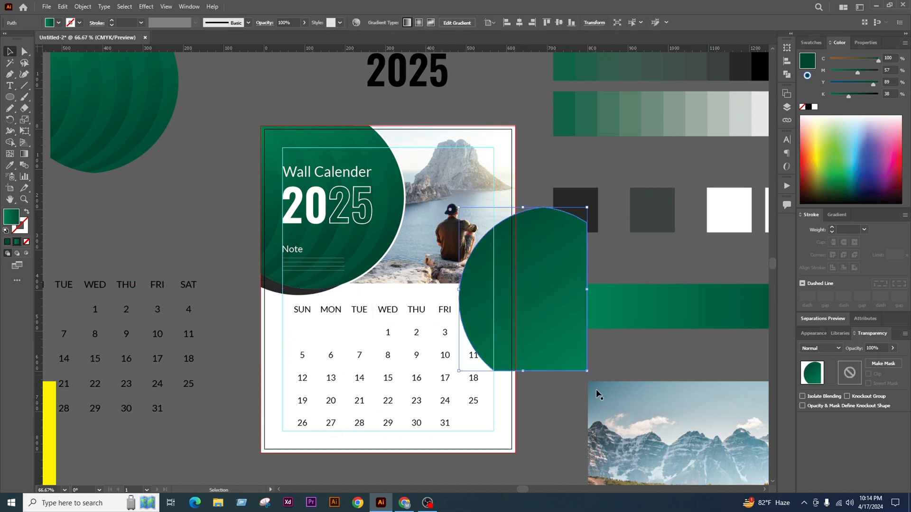
drag(589, 369, 515, 280)
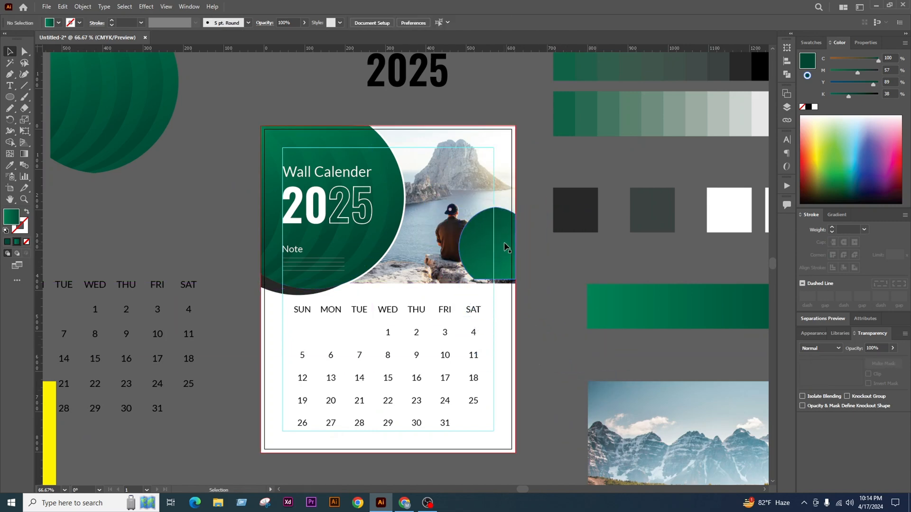
Rotate the full-size green shape diagonally and position it so its curve overlaps the page's right edge
drag(516, 243, 558, 334)
drag(585, 367, 629, 309)
drag(534, 304, 558, 274)
click(535, 351)
scroll(545, 339, down, 2)
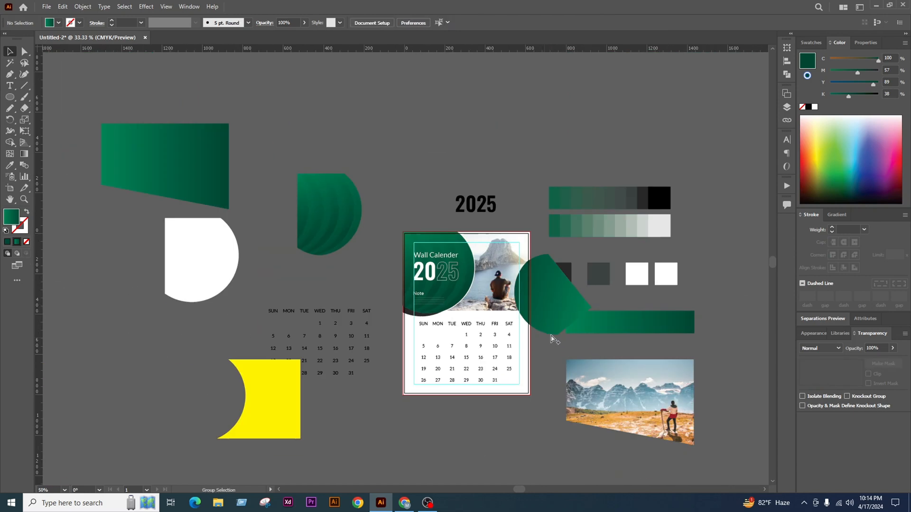
Move the diagonally rotated green shape off the page to the empty area left of the calendar
scroll(539, 327, up, 2)
scroll(509, 269, down, 1)
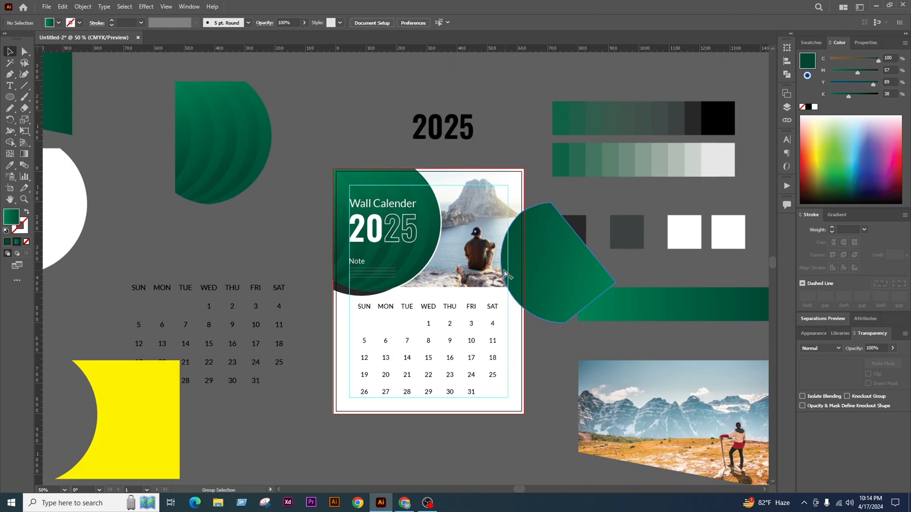
scroll(508, 271, up, 1)
scroll(571, 288, down, 1)
drag(550, 286, 154, 277)
Place the green gradient rectangle across the photo's lower edge on the page and bring it to the front
scroll(508, 293, up, 1)
drag(669, 314, 434, 298)
scroll(551, 285, up, 1)
key(ctrl+shift+])
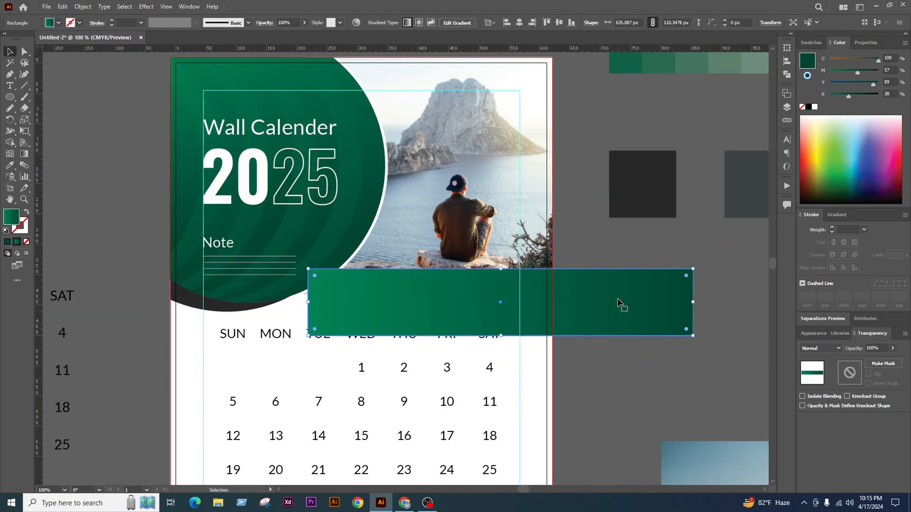
Widen the green gradient rectangle leftward to about 668 px and shift it slightly right across the photo's lower edge
scroll(544, 304, up, 1)
drag(577, 319, 544, 308)
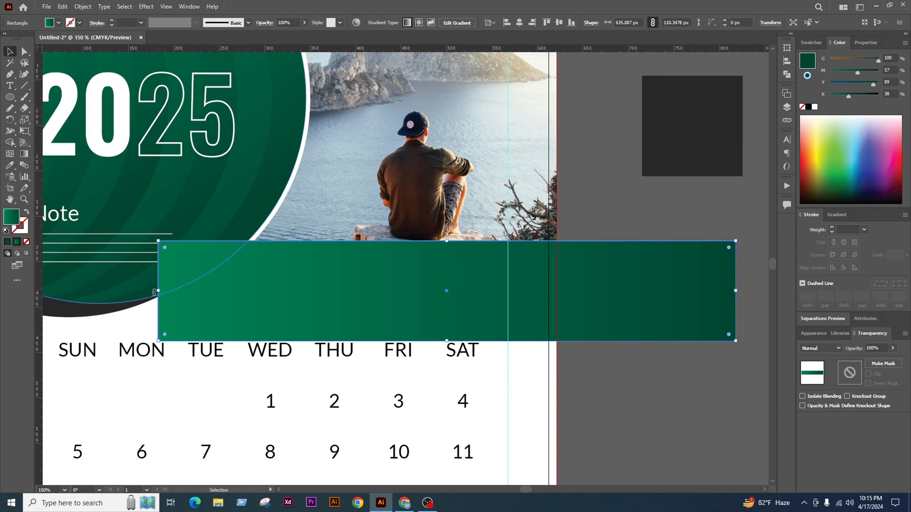
drag(158, 292, 127, 303)
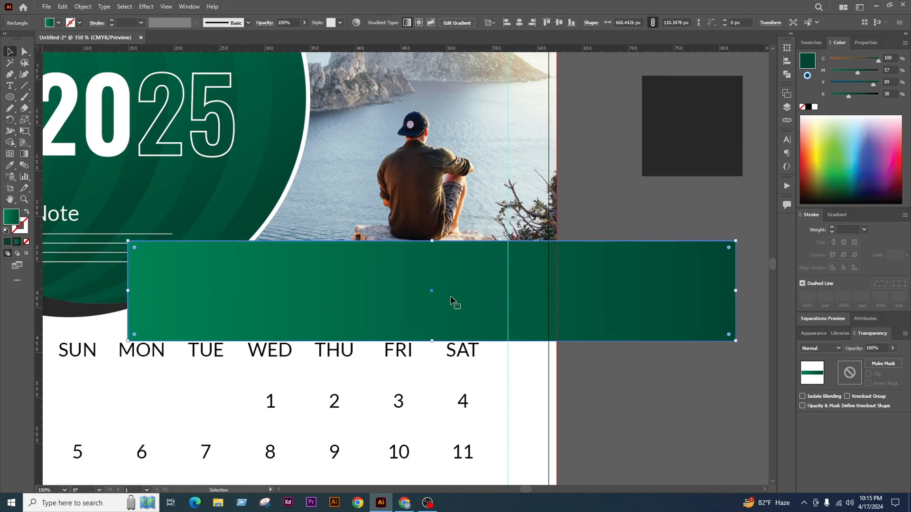
drag(451, 300, 473, 300)
Place a copy of the clipped seaside photo in the empty area above the page
scroll(475, 323, down, 1)
scroll(491, 260, down, 3)
drag(493, 260, 418, 119)
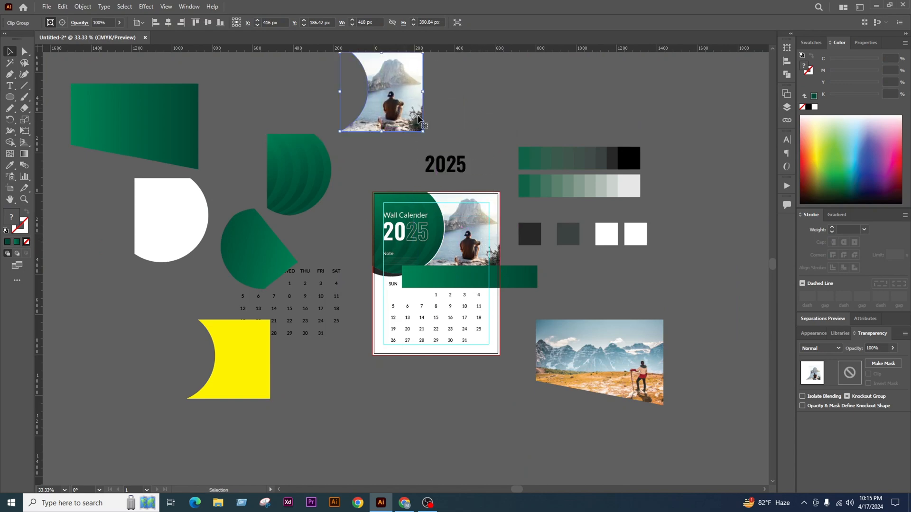
Release the clipping mask on the page's seaside photo and fill the mask shape with blue-violet
scroll(505, 248, up, 1)
right_click(455, 215)
click(530, 293)
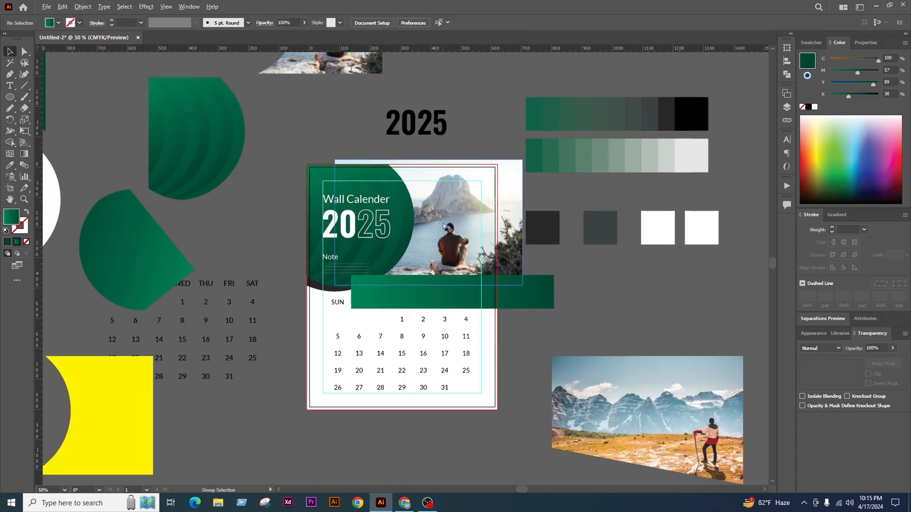
scroll(503, 214, up, 1)
click(870, 139)
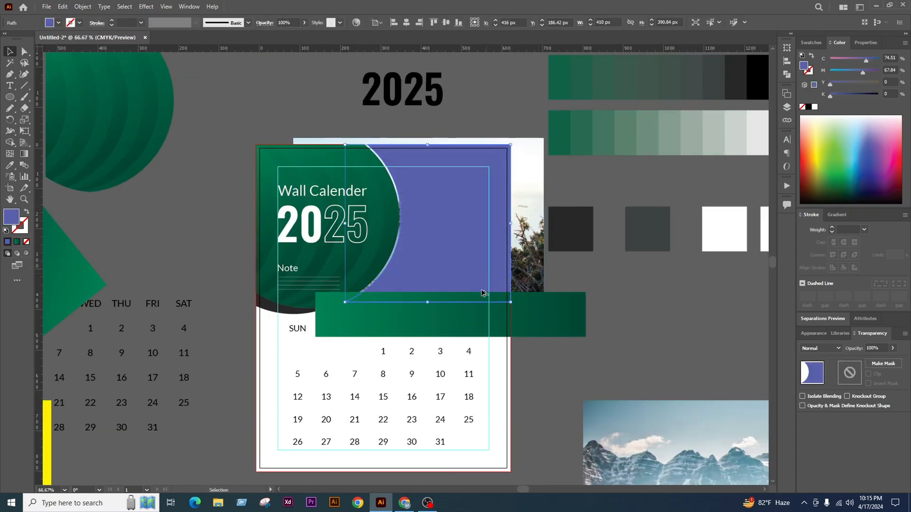
Try to remove the blue-violet region above the green rectangle with the Shape Builder tool, and undo it
scroll(478, 304, up, 1)
click(9, 144)
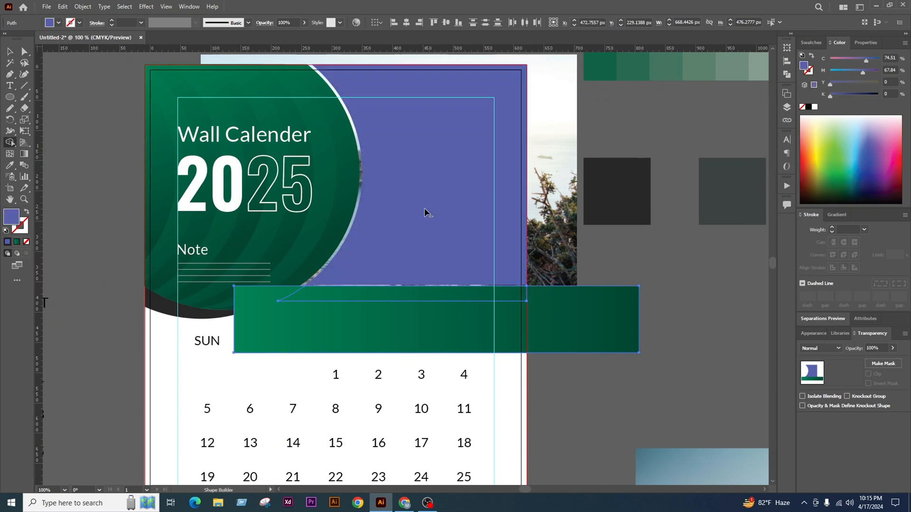
alt+click(427, 212)
key(ctrl+z)
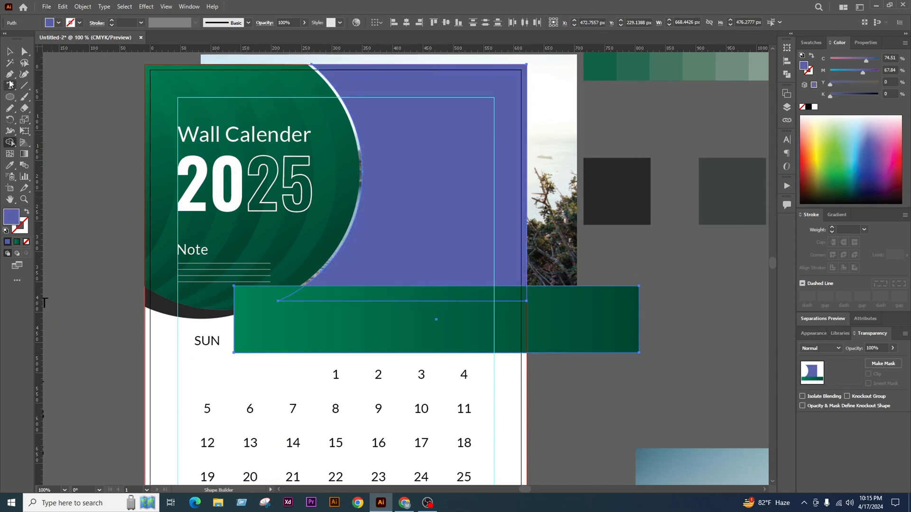
Trim the green rectangle to the part overlapping the blue-violet shape with the Shape Builder tool
click(10, 55)
click(97, 95)
click(462, 223)
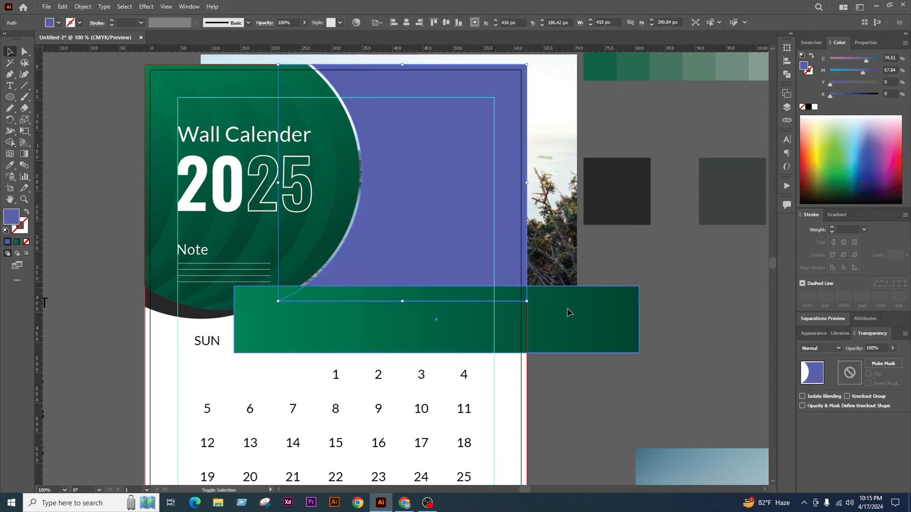
shift+click(567, 311)
click(10, 143)
alt+click(261, 329)
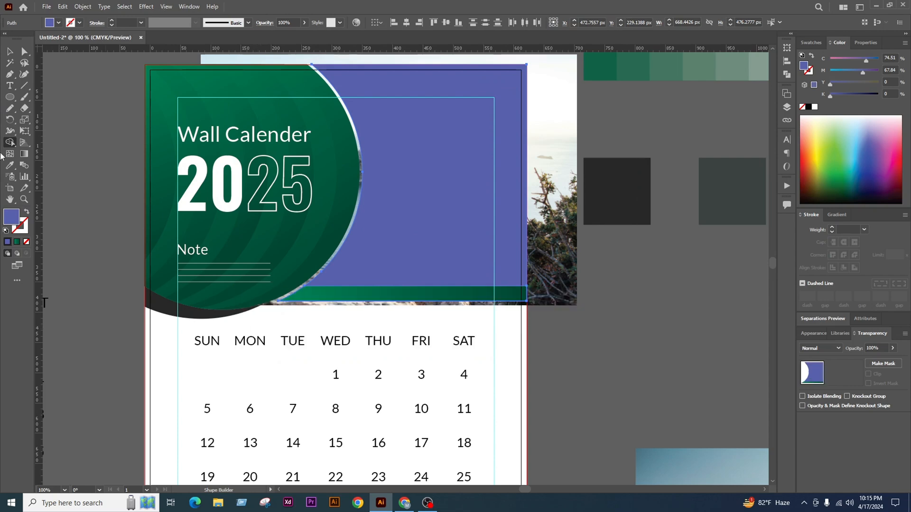
Make a clipping mask from the blue-violet shape and the seaside photo above the green strip
click(10, 53)
click(88, 177)
click(507, 234)
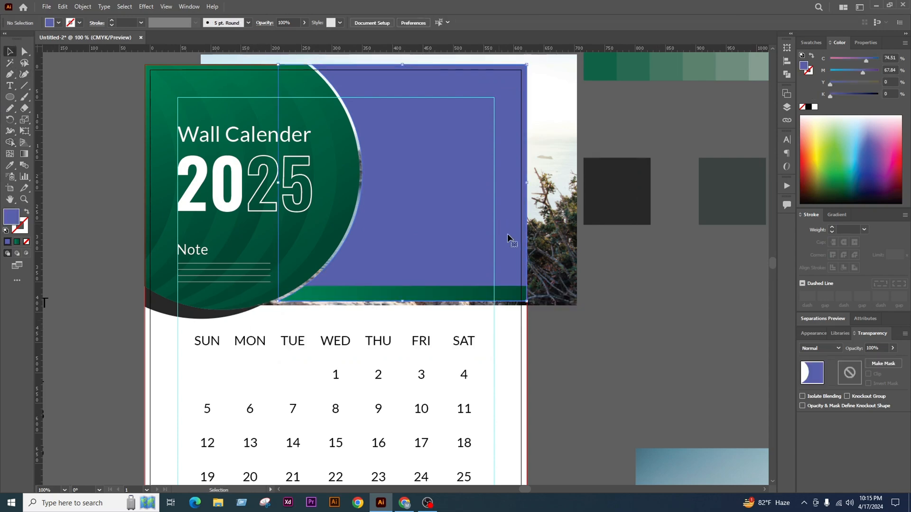
shift+click(560, 265)
key(ctrl+7)
click(559, 261)
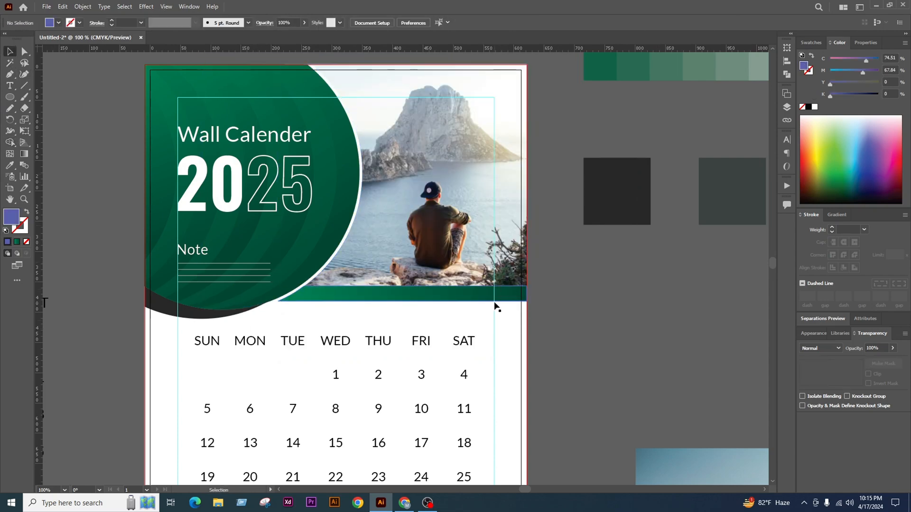
Try the Multiply blending mode on the green strip below the photo, and undo it
drag(495, 302, 498, 334)
key(ctrl+z)
scroll(535, 328, down, 1)
scroll(478, 305, up, 1)
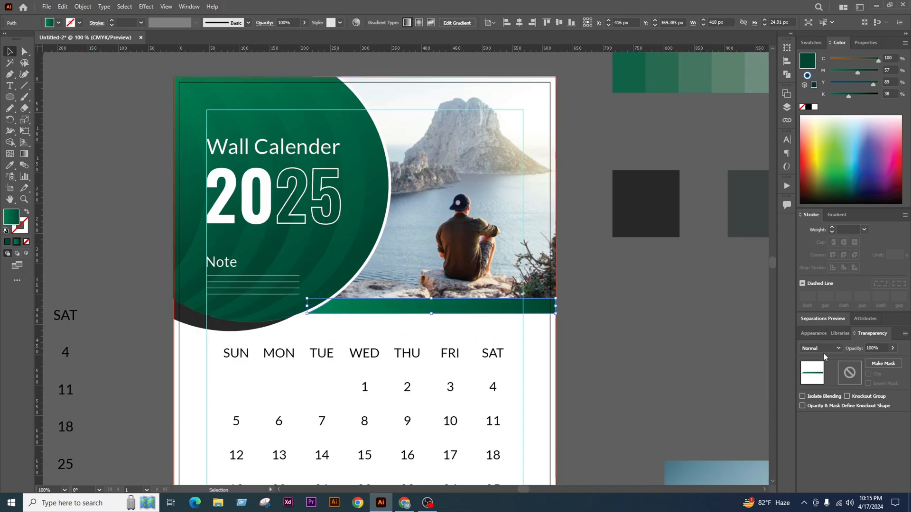
click(823, 350)
click(819, 193)
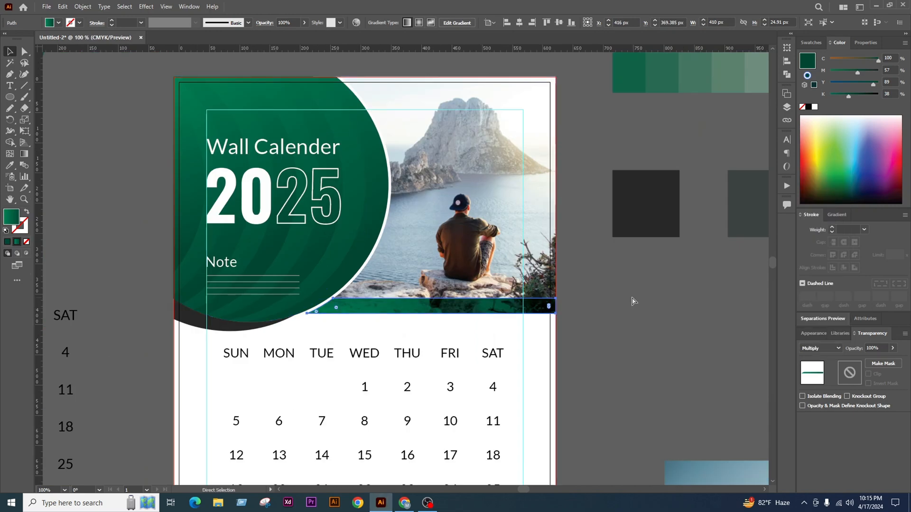
click(634, 302)
scroll(633, 303, down, 2)
scroll(616, 305, up, 1)
key(ctrl+z)
scroll(576, 308, up, 1)
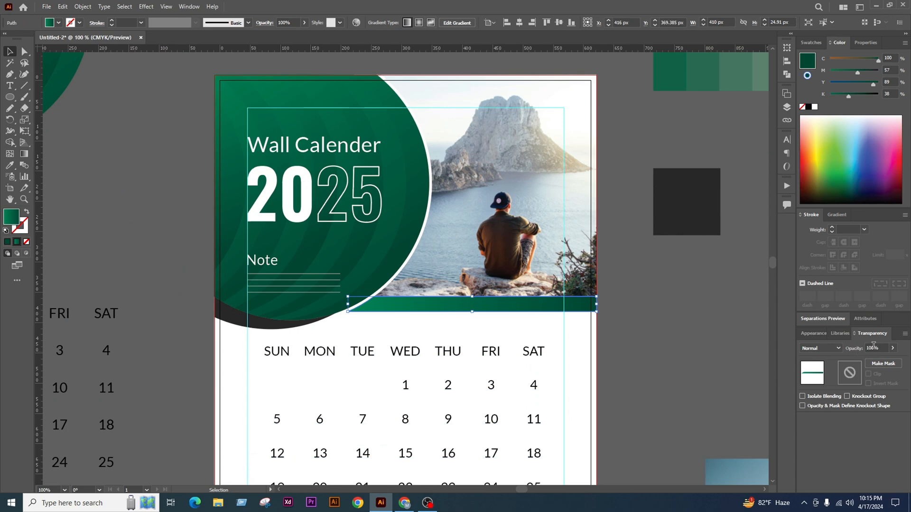
Set the green strip's opacity to 84% and redraw its gradient vertically
drag(889, 359, 887, 362)
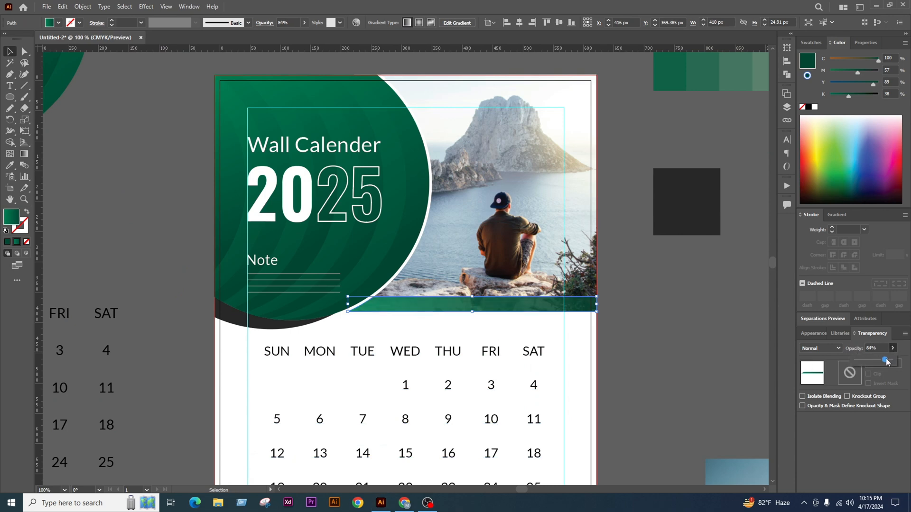
click(26, 155)
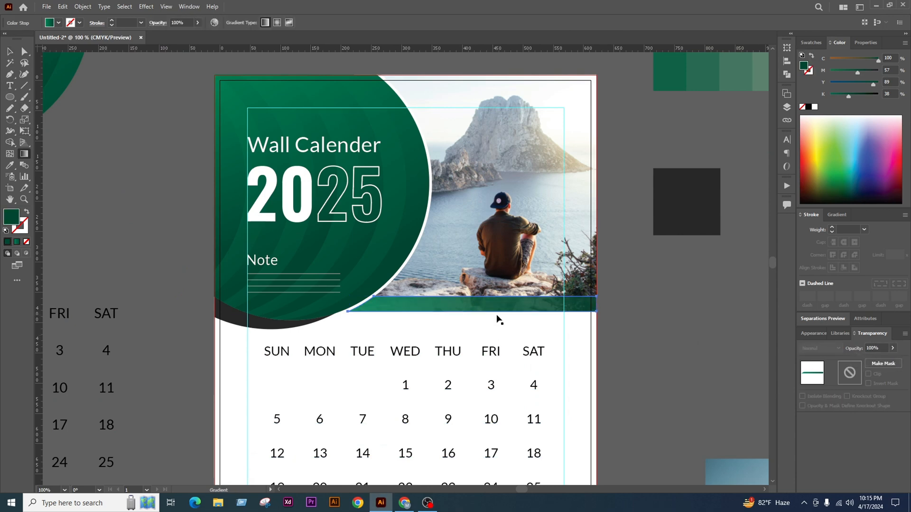
scroll(492, 307, up, 1)
mouse_move(473, 317)
mouse_down()
mouse_move(473, 294)
mouse_move(470, 318)
mouse_up()
key(ctrl+z)
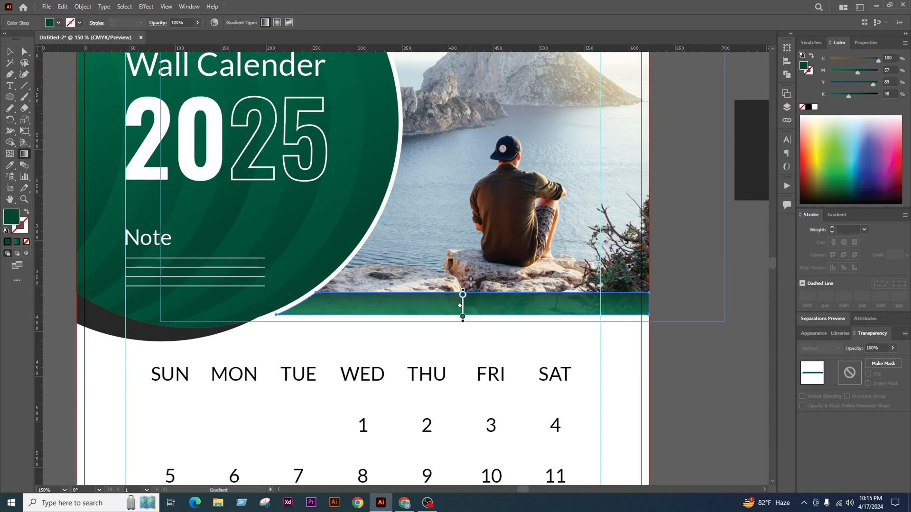
Reverse the direction of the green strip's vertical gradient and check it against the whole page
click(836, 215)
click(803, 232)
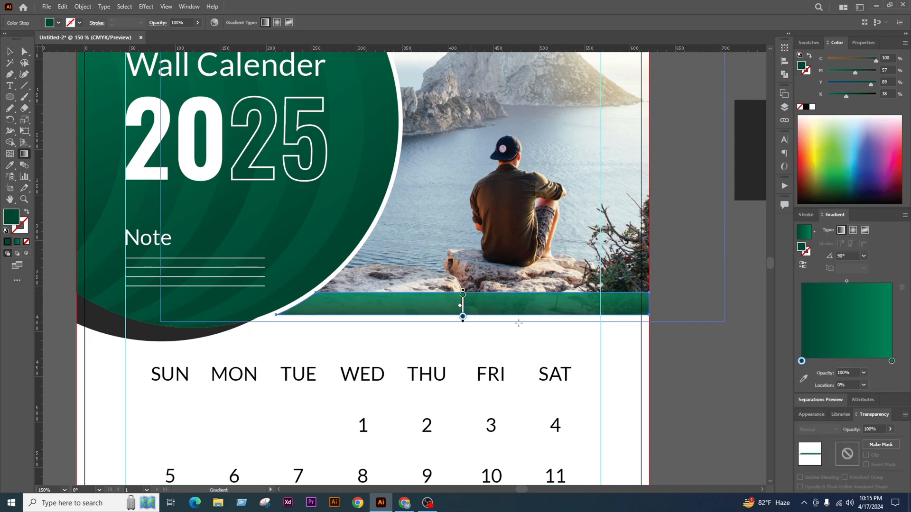
scroll(513, 328, down, 1)
scroll(490, 329, up, 1)
click(13, 50)
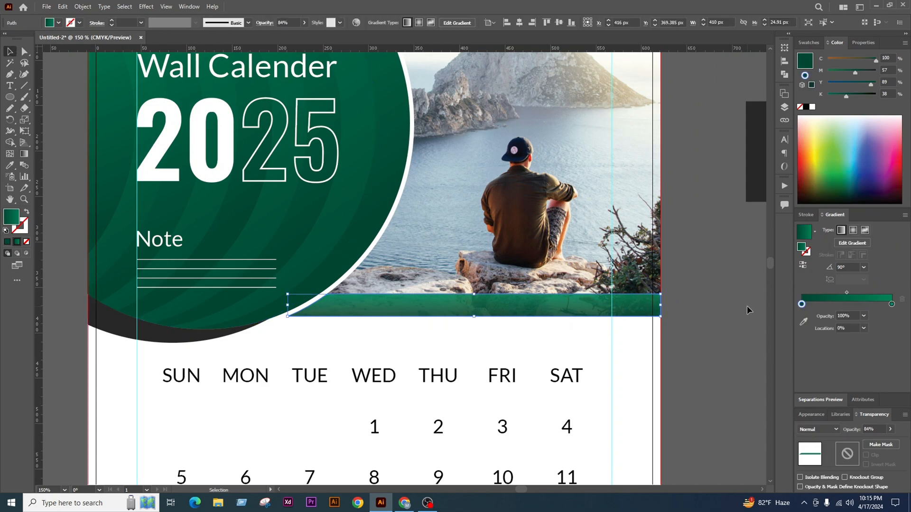
click(747, 306)
scroll(597, 303, down, 4)
scroll(617, 293, up, 2)
scroll(527, 304, up, 2)
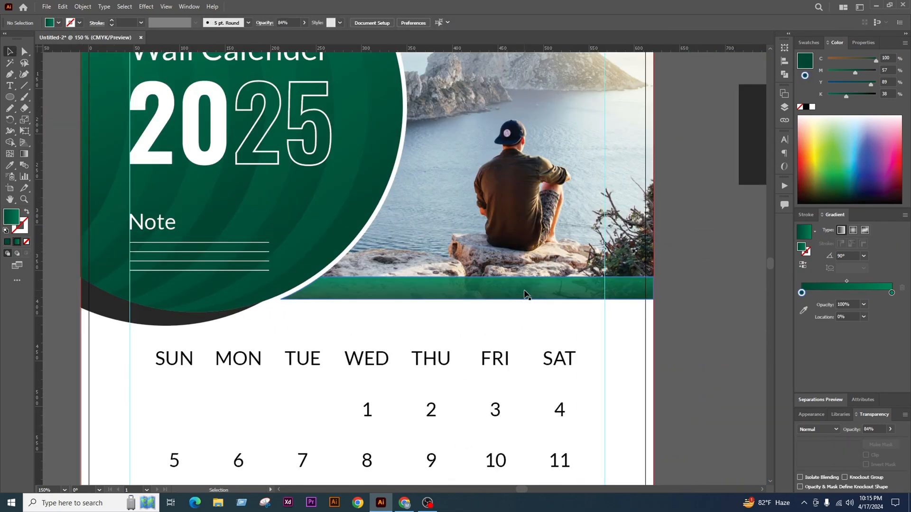
Undo the gradient and opacity changes on the green strip below the photo
click(524, 294)
key(ctrl+z)
key(ctrl+z)
key(ctrl+z)
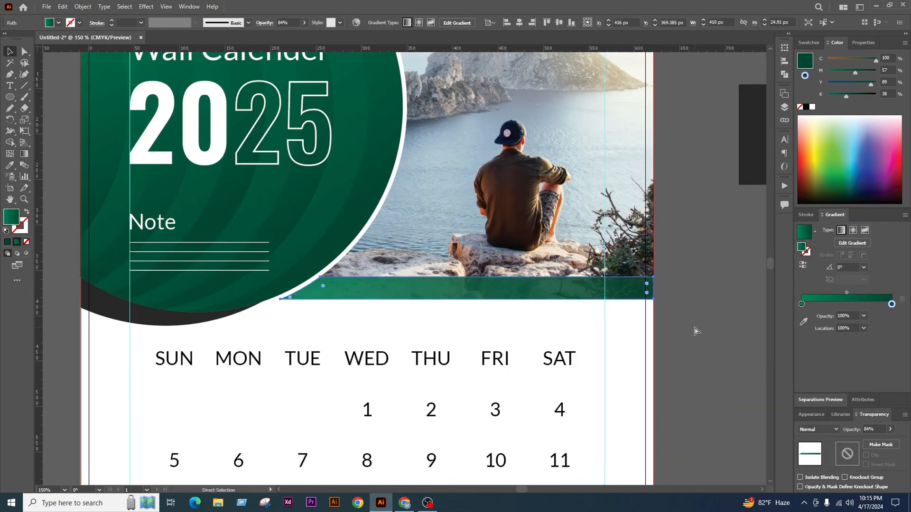
click(693, 327)
drag(620, 290, 621, 301)
key(ctrl+z)
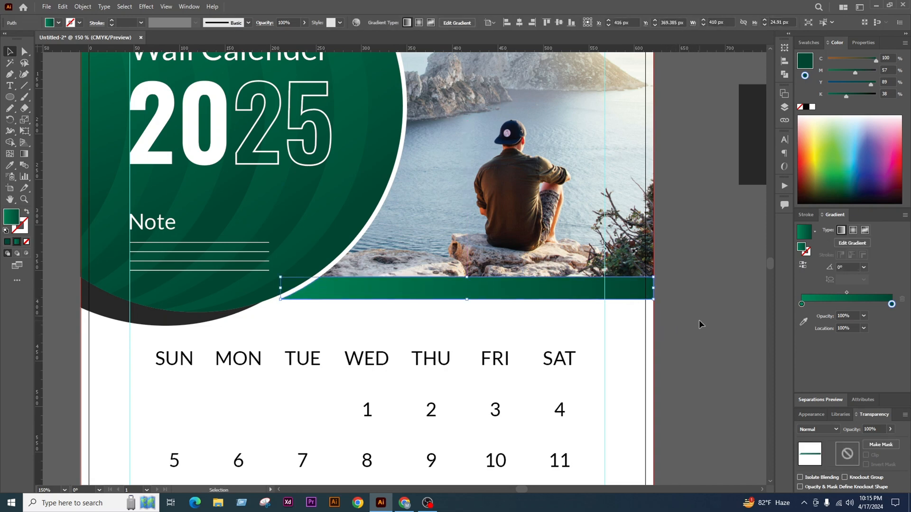
Redraw the green strip's gradient diagonally across the strip at about -54°
click(23, 154)
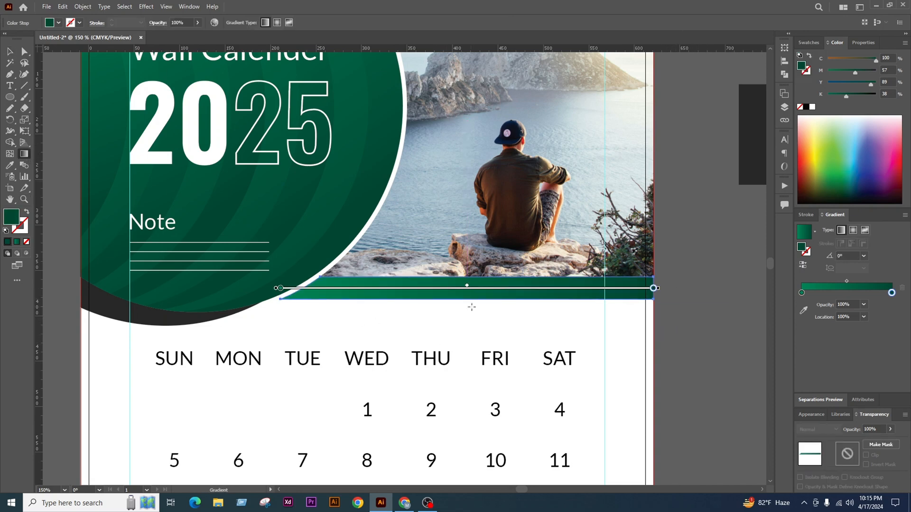
drag(265, 206, 697, 378)
drag(463, 369, 471, 219)
mouse_move(445, 163)
mouse_down()
mouse_move(483, 386)
mouse_move(624, 415)
mouse_move(632, 425)
mouse_up()
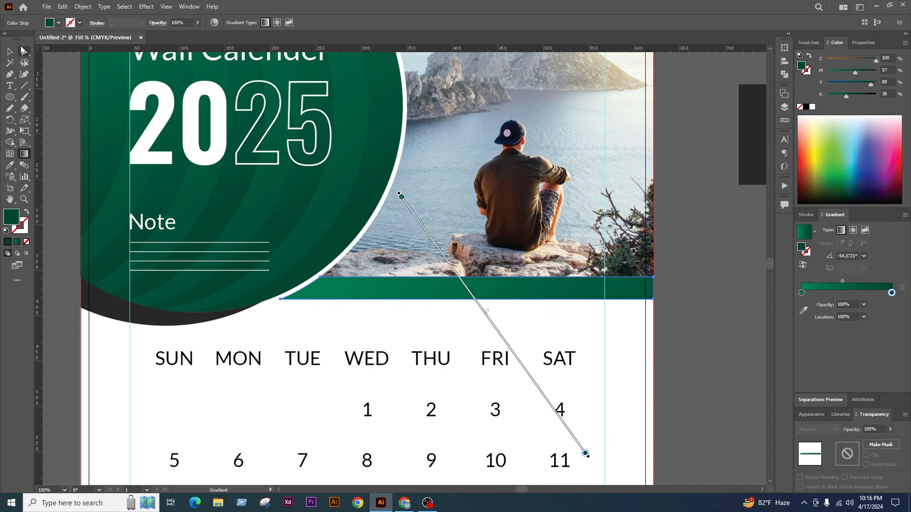
click(11, 51)
scroll(631, 354, down, 2)
click(632, 354)
scroll(620, 357, down, 2)
scroll(522, 345, up, 1)
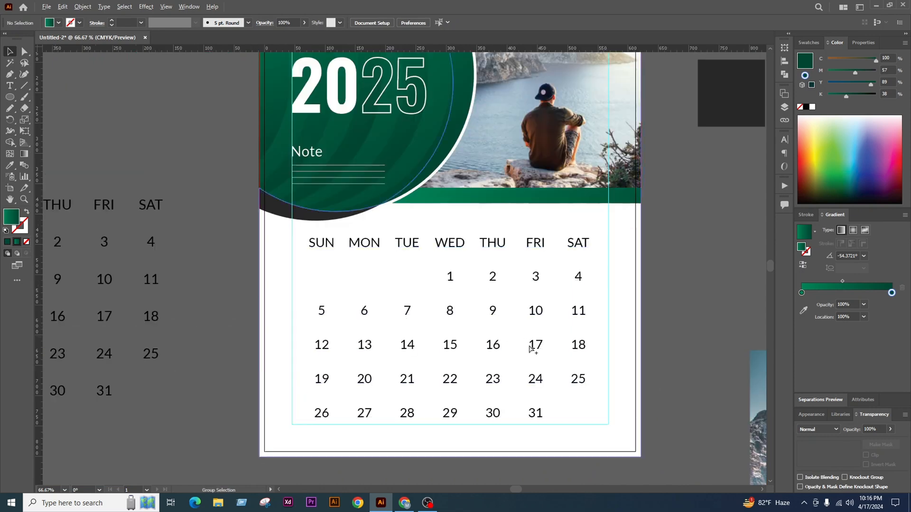
Move the date grid slightly down and make its text frame a little narrower and shorter
scroll(529, 346, up, 1)
scroll(510, 208, down, 1)
drag(526, 192, 530, 204)
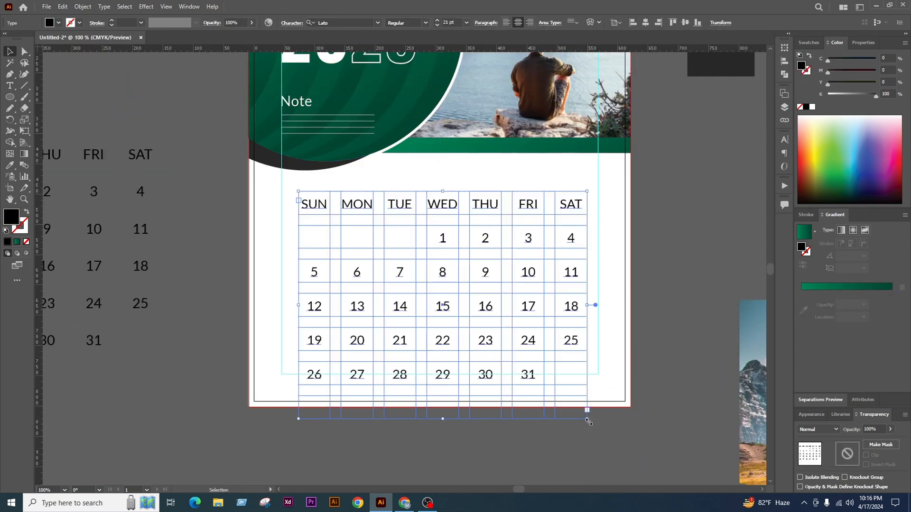
drag(588, 421, 574, 434)
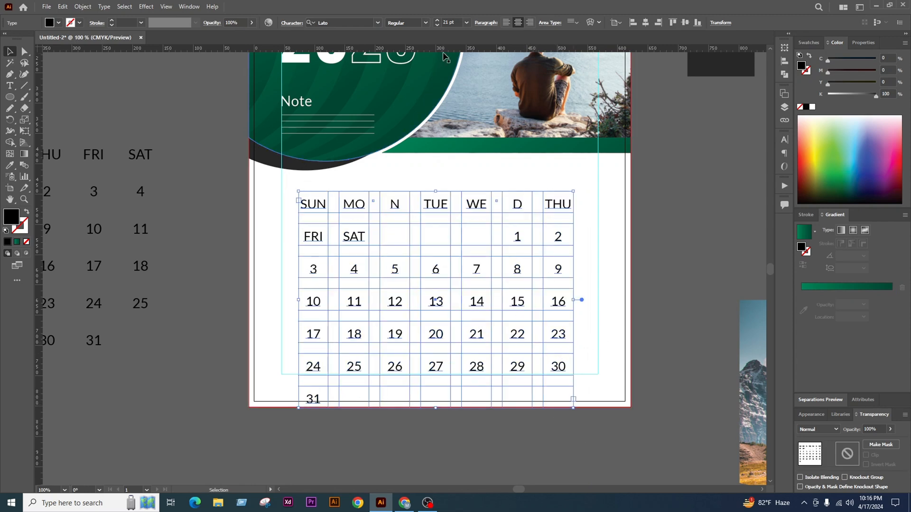
Try a 25 pt font size on the date grid text and set its leading back to Auto
click(437, 21)
click(437, 21)
click(437, 20)
click(437, 21)
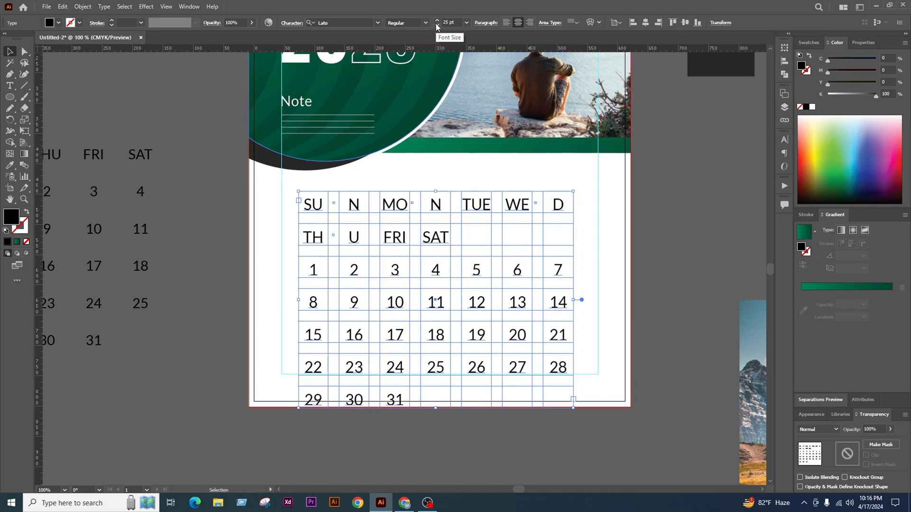
click(784, 139)
click(754, 178)
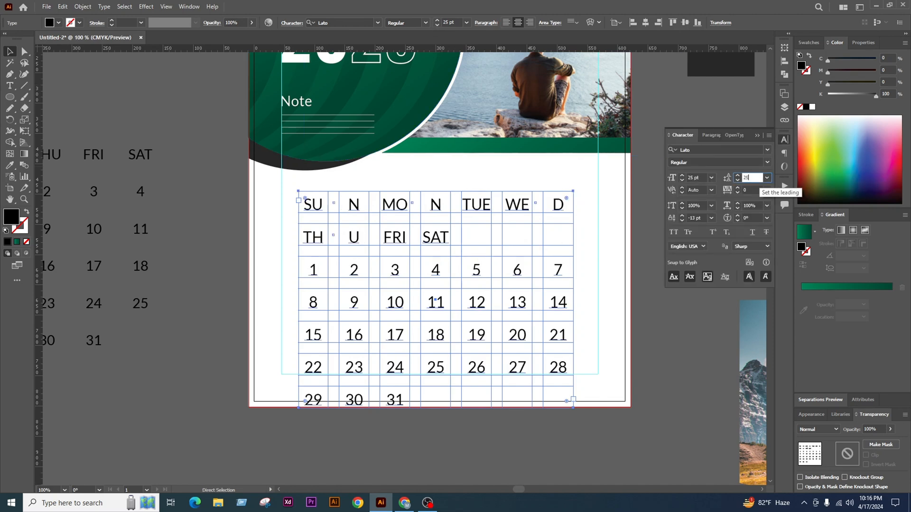
click(767, 178)
click(781, 202)
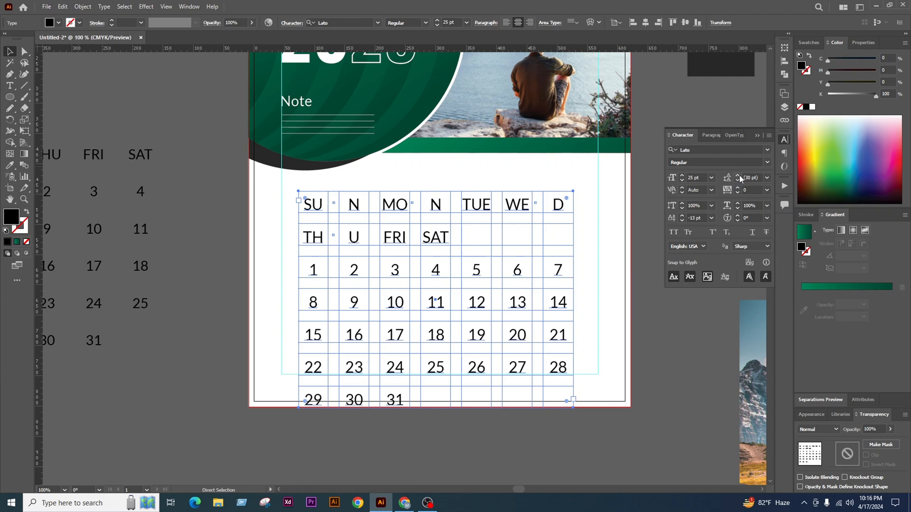
Set the date grid's font size to 19 pt so each weekday name fits its own column
click(697, 176)
scroll(697, 176, down, 9)
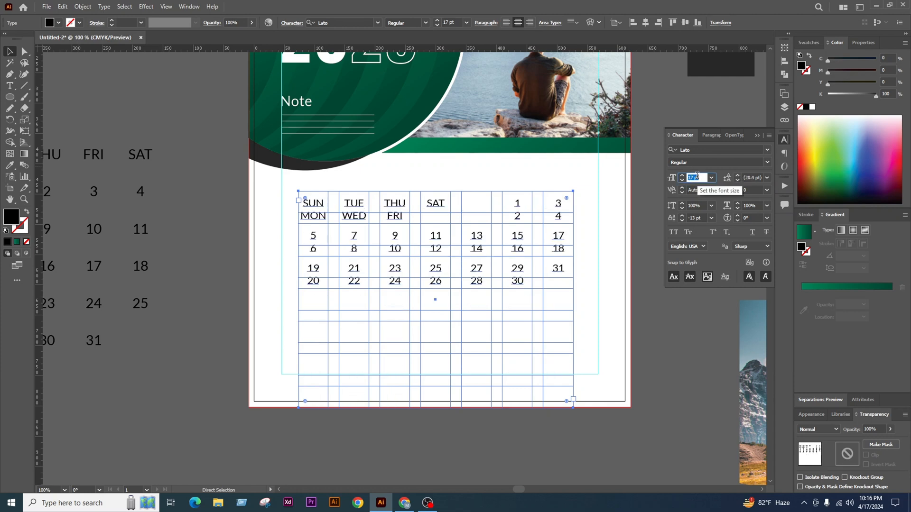
scroll(696, 175, up, 4)
scroll(697, 175, down, 1)
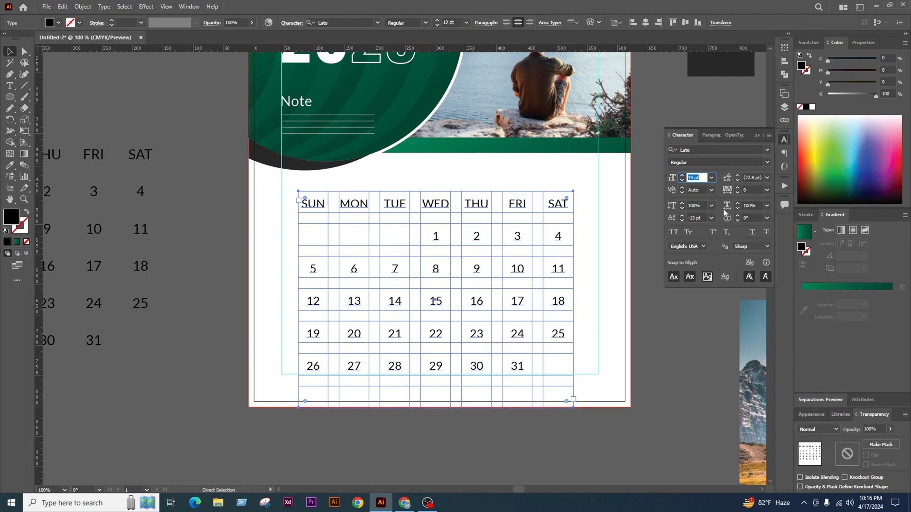
click(757, 136)
click(729, 276)
Move the date grid straight up by about 16 px toward the green strip
scroll(638, 259, down, 2)
scroll(632, 260, up, 2)
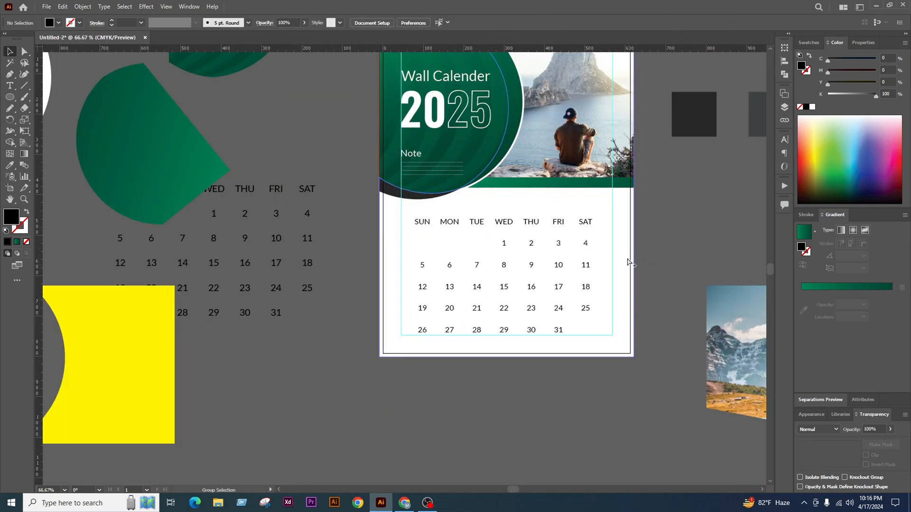
mouse_move(565, 209)
mouse_down()
mouse_move(575, 200)
mouse_move(564, 198)
mouse_up()
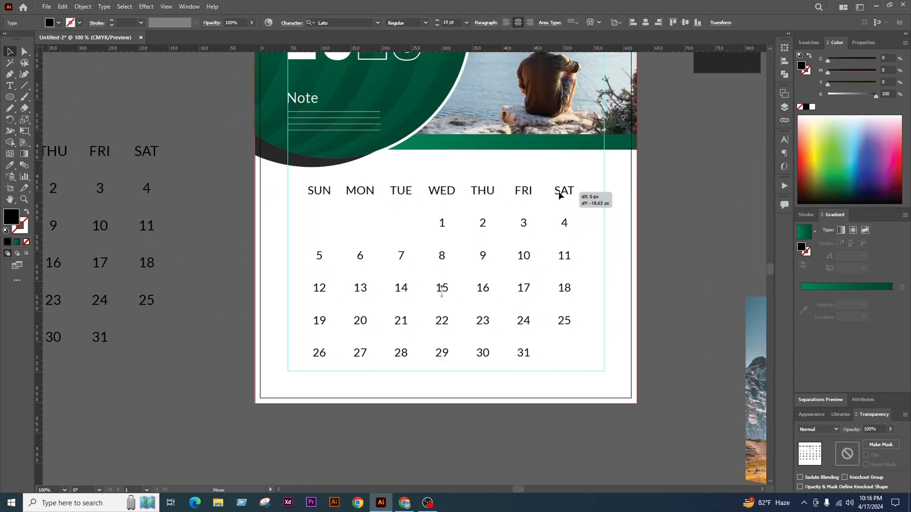
Try other row and column counts in the date grid's area type options, applying 6 rows with 7 columns
click(104, 6)
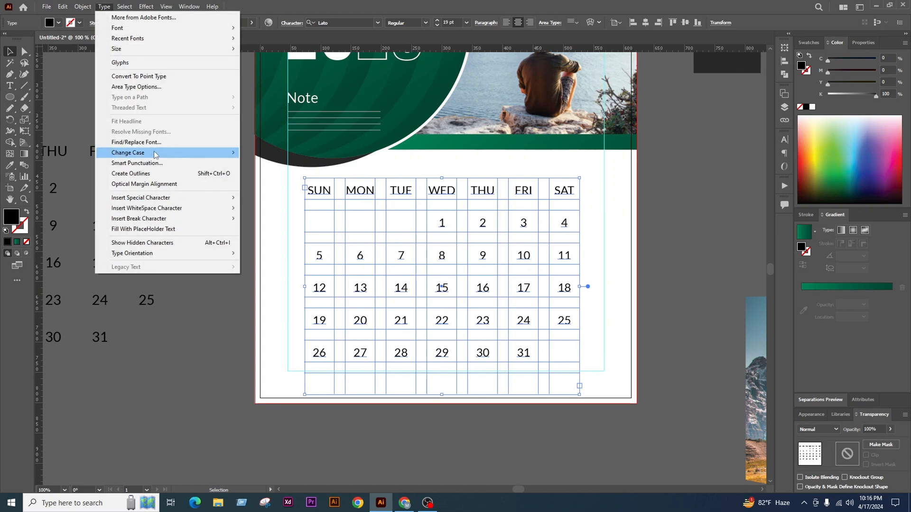
click(148, 86)
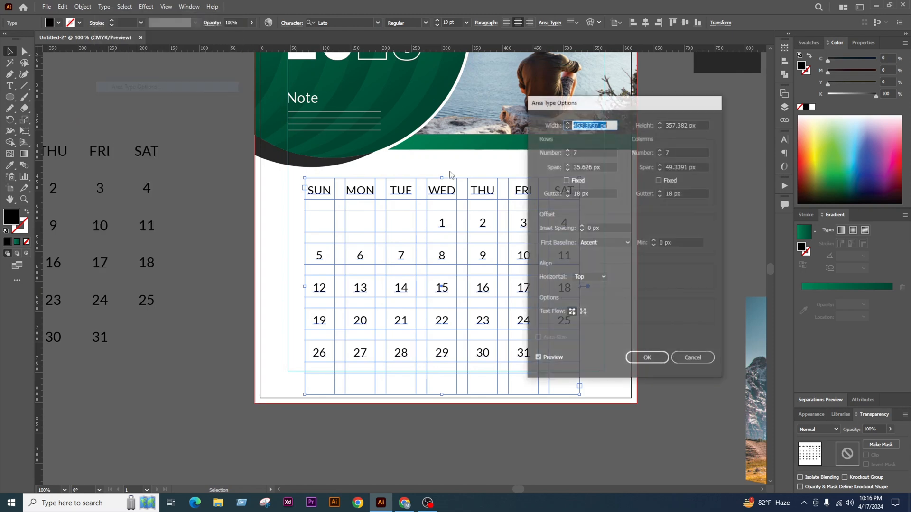
click(567, 154)
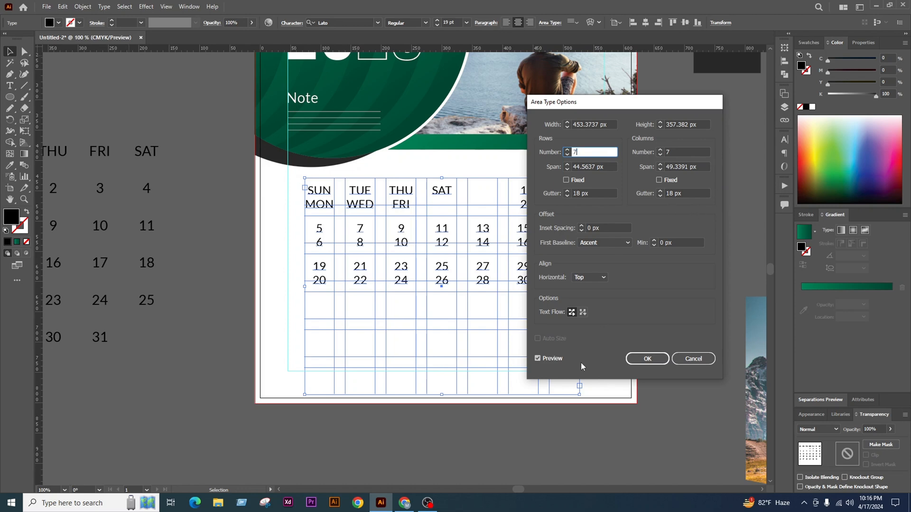
click(558, 359)
click(660, 150)
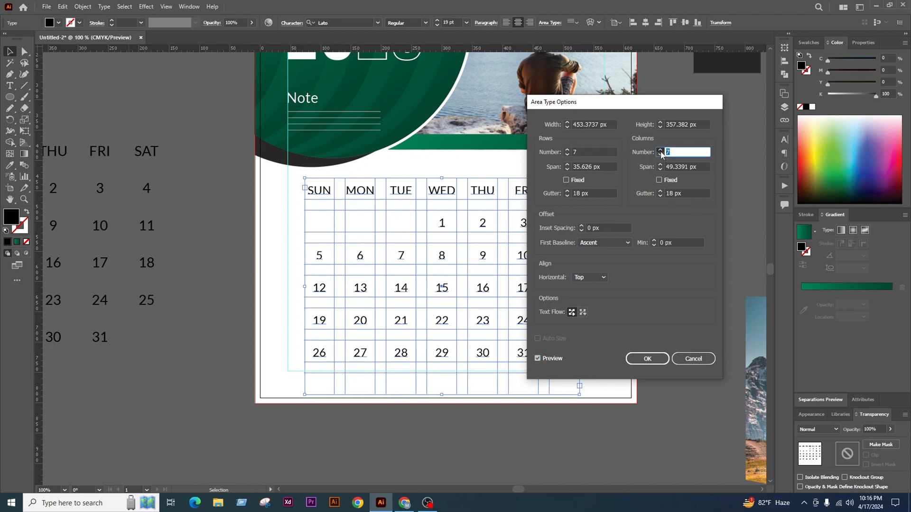
drag(633, 103, 750, 95)
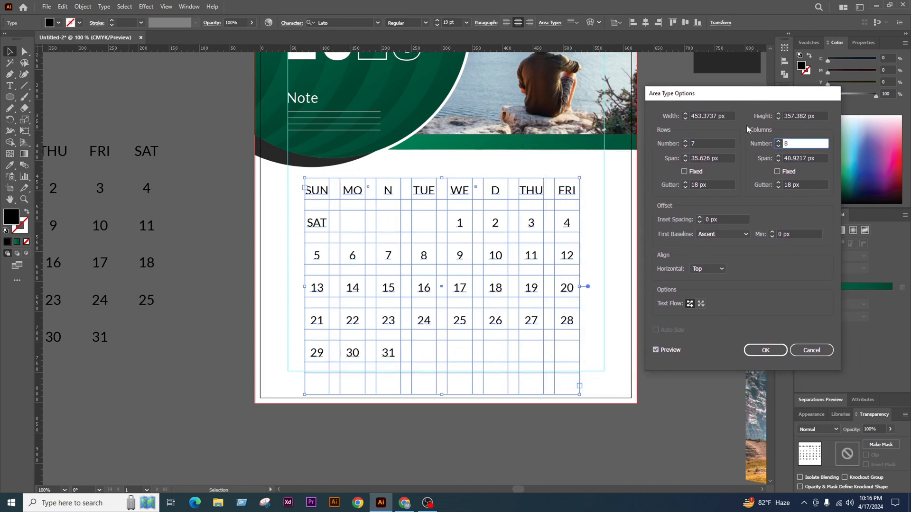
click(779, 147)
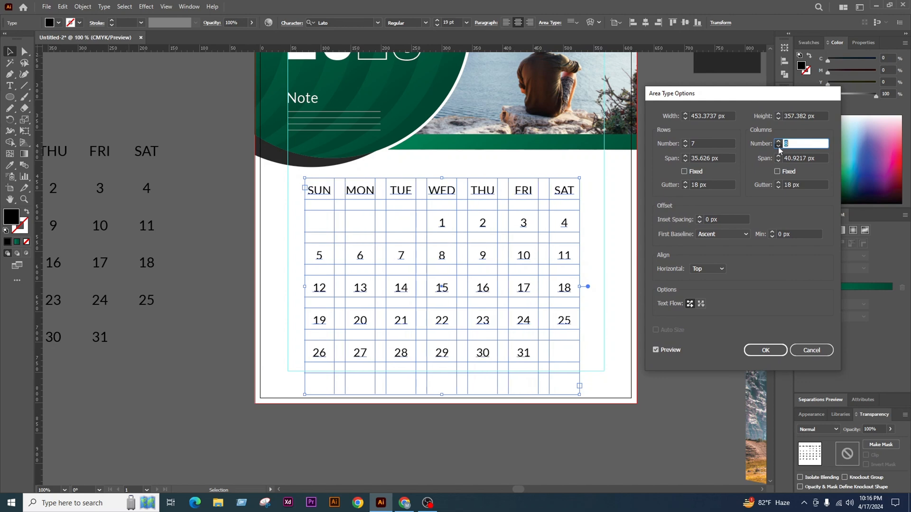
click(779, 147)
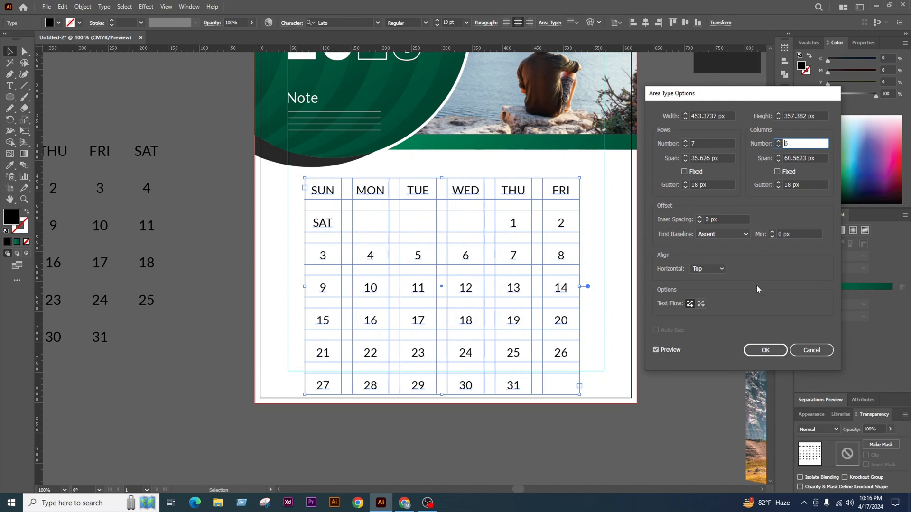
click(778, 141)
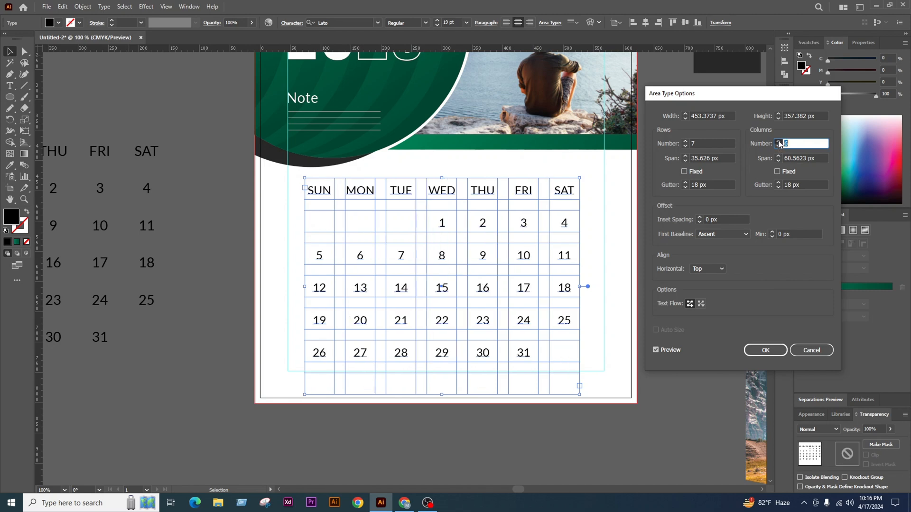
click(685, 146)
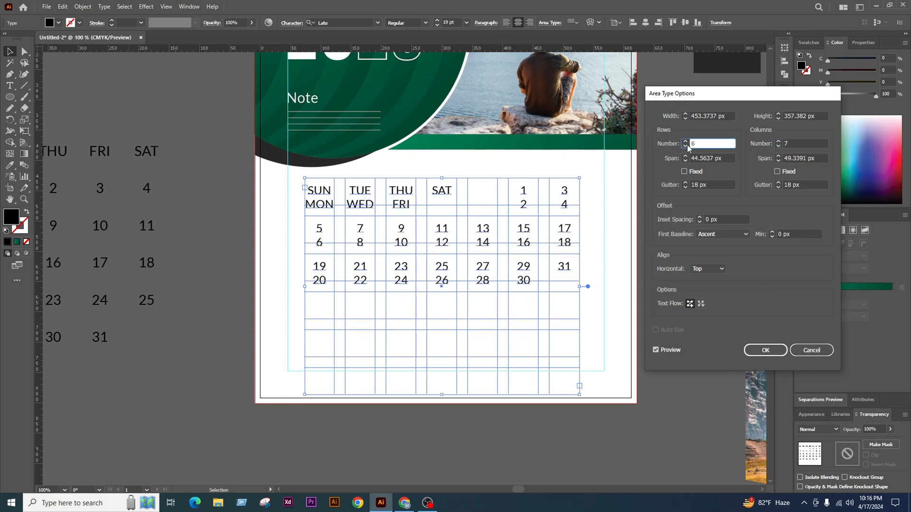
click(764, 350)
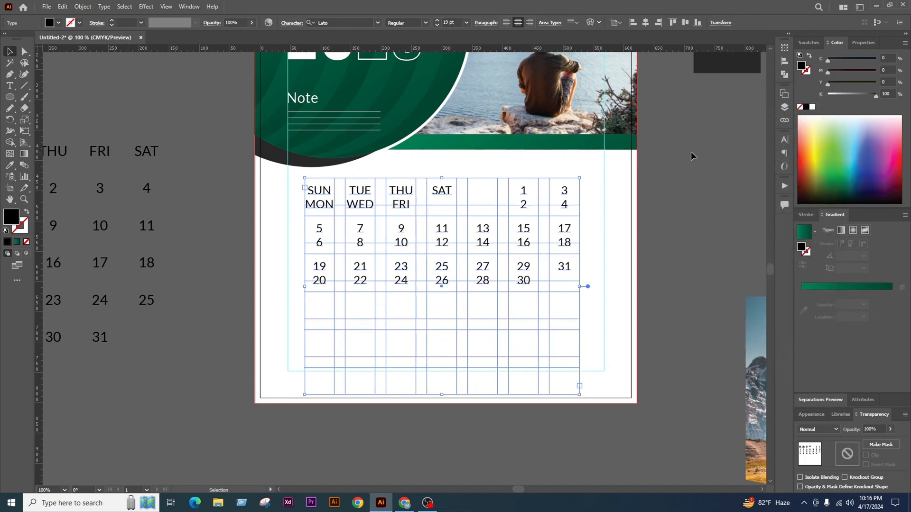
Try Auto leading and a reduced 14 pt font size on the date grid text
key(ctrl+t)
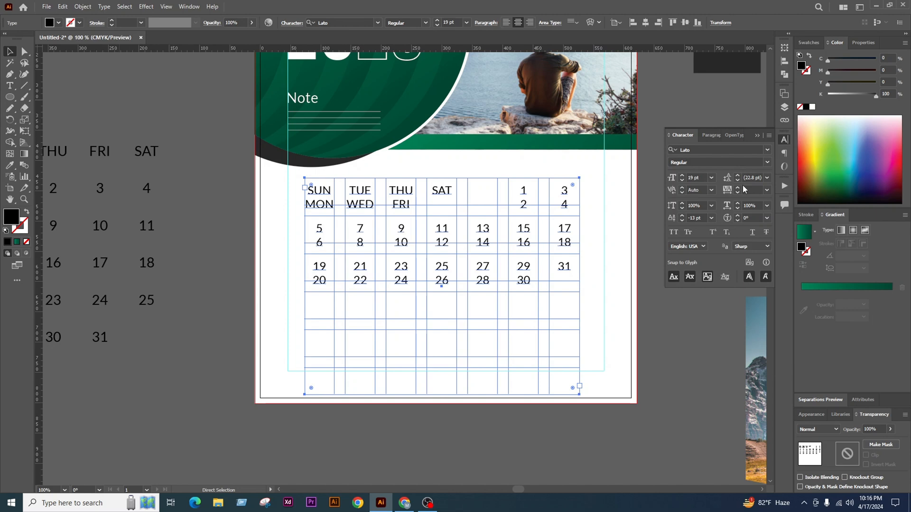
click(767, 178)
click(772, 188)
click(682, 180)
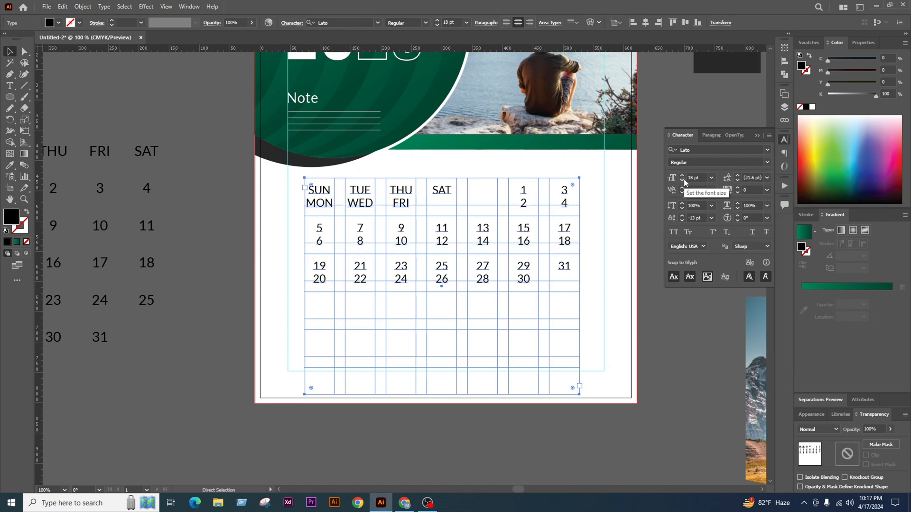
click(682, 180)
click(682, 180)
click(682, 181)
click(682, 180)
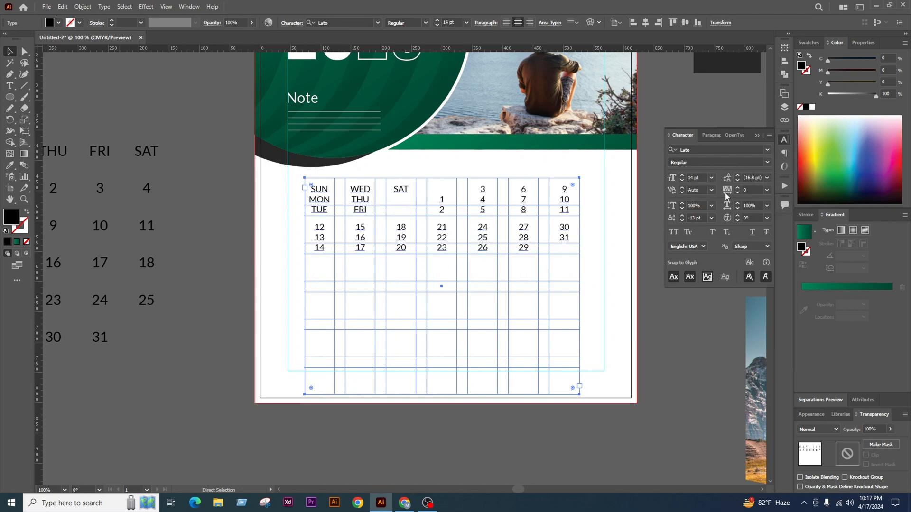
click(757, 137)
Undo the date grid's recent font-size and row-count changes along with its last upward move
key(ctrl+shift+period)
key(ctrl+shift+period)
key(ctrl+shift+period)
key(ctrl+shift+period)
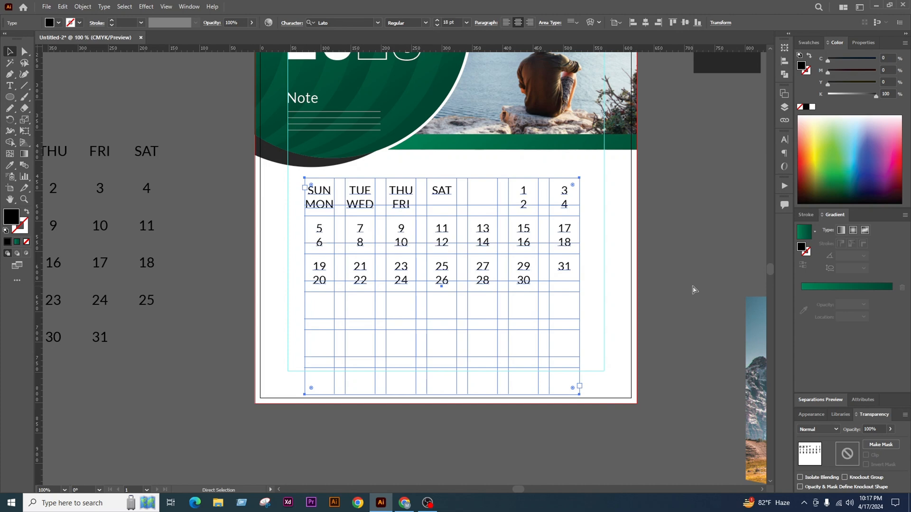
key(ctrl+shift+period)
click(695, 290)
key(ctrl+z)
click(695, 290)
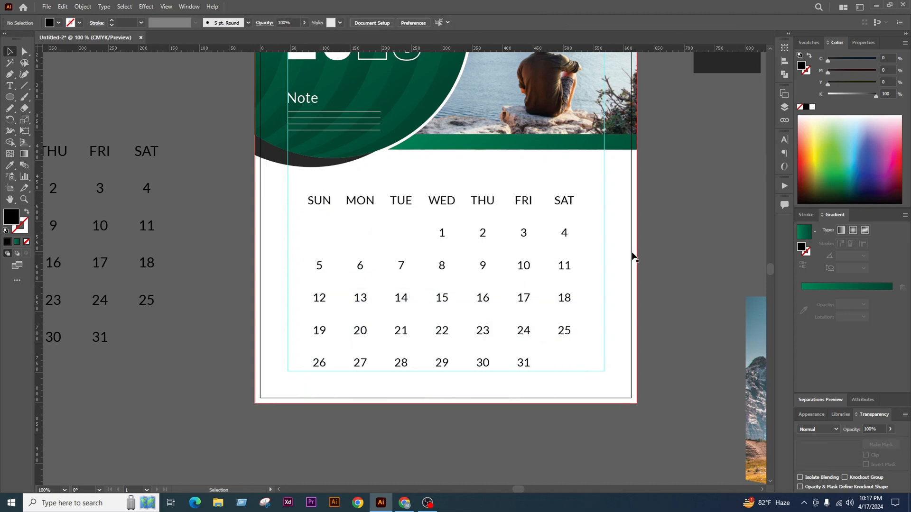
Move the date grid slightly up and centre it horizontally on the calendar page
click(564, 232)
drag(563, 232, 576, 229)
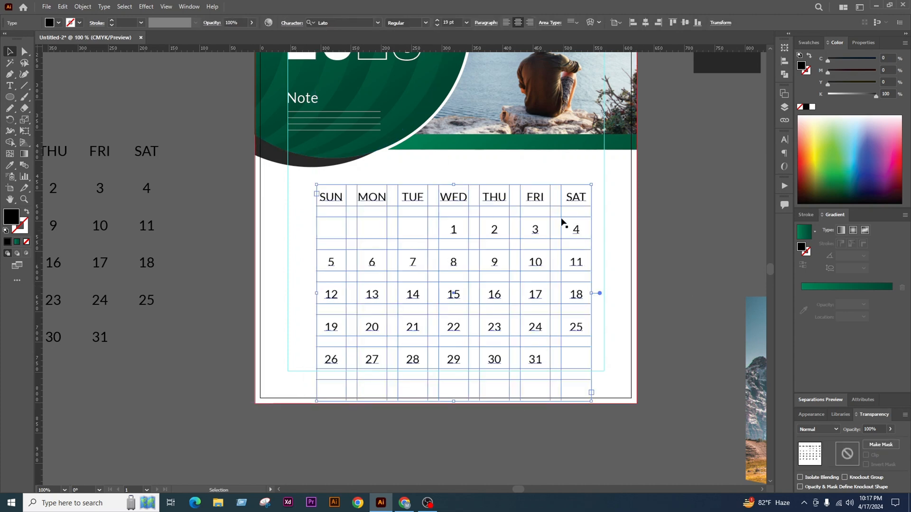
click(687, 286)
Examine the date grid's placement on the whole page and its fit within the margin guides
key(ctrl+minus)
key(ctrl+minus)
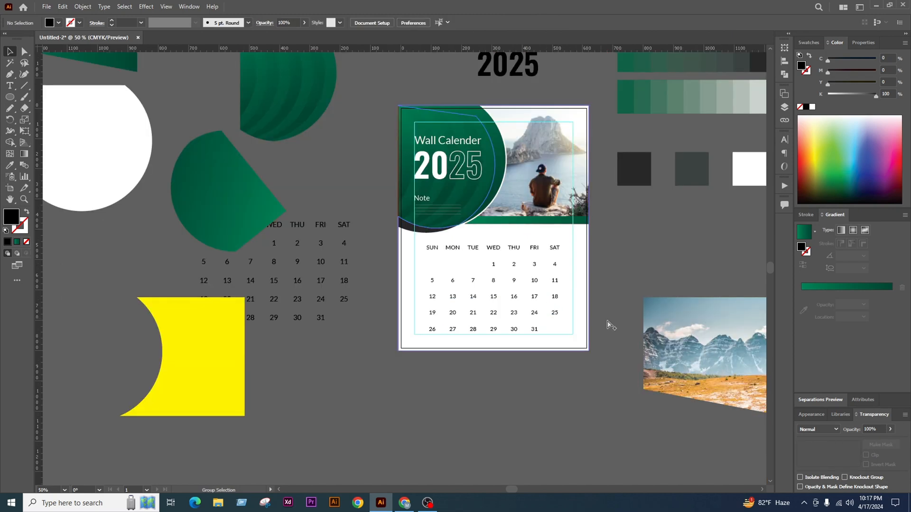
key(ctrl+plus)
drag(633, 265, 634, 321)
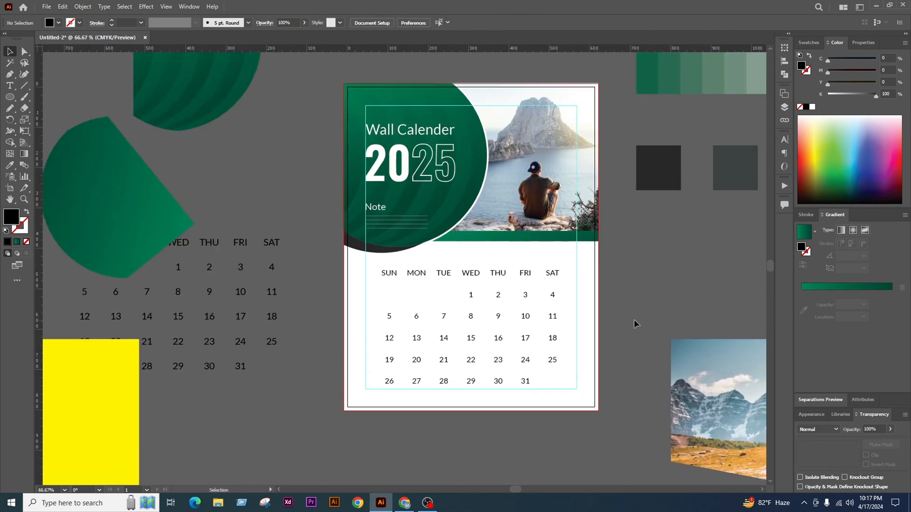
scroll(525, 381, up, 2)
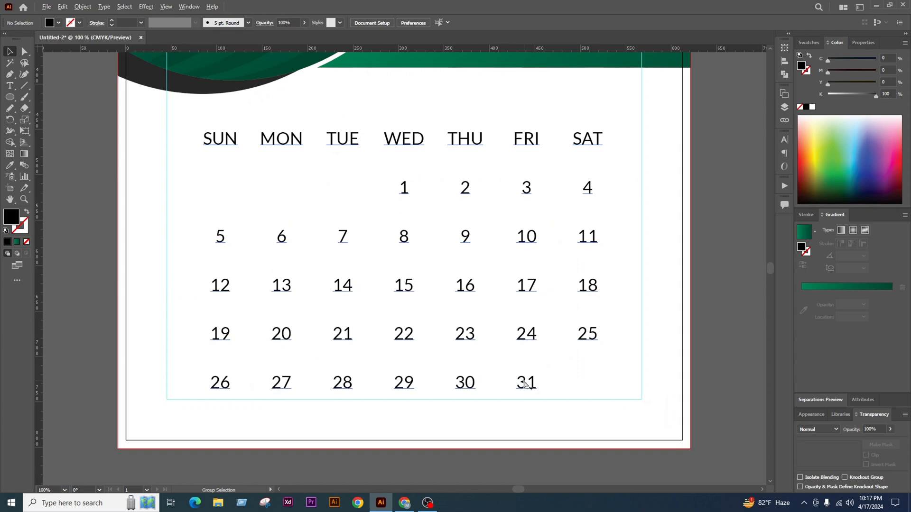
ctrl+alt+click(534, 333)
scroll(535, 333, down, 2)
click(531, 337)
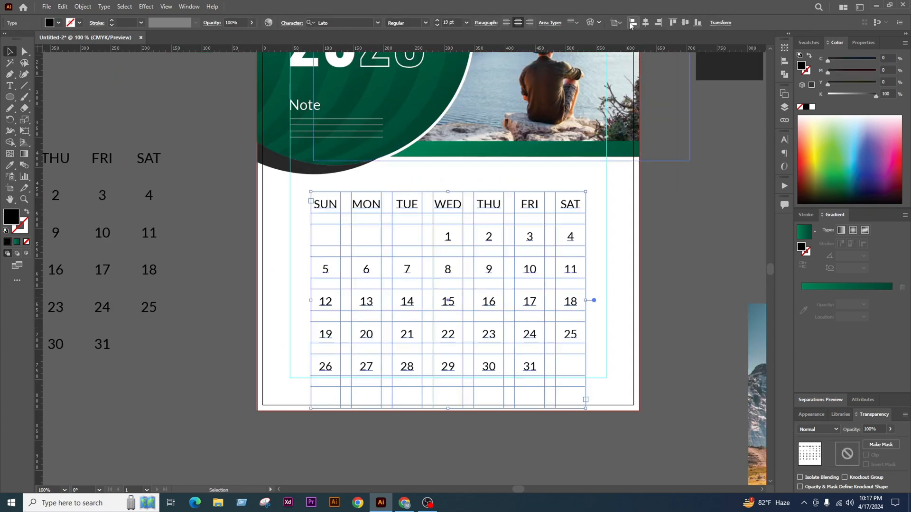
click(675, 190)
Select the weekday names from SUN to FRI in the date grid's header row as text
scroll(493, 238, up, 1)
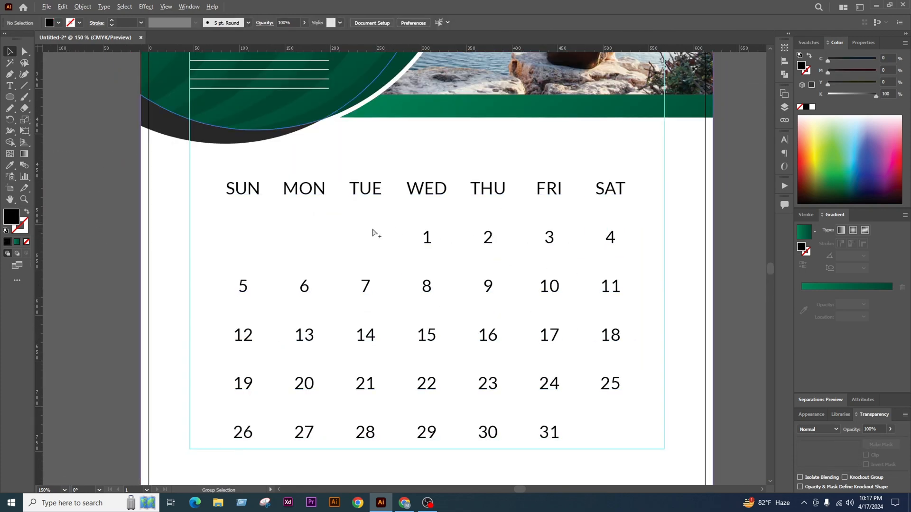
scroll(406, 250, down, 2)
scroll(416, 242, up, 2)
key(t)
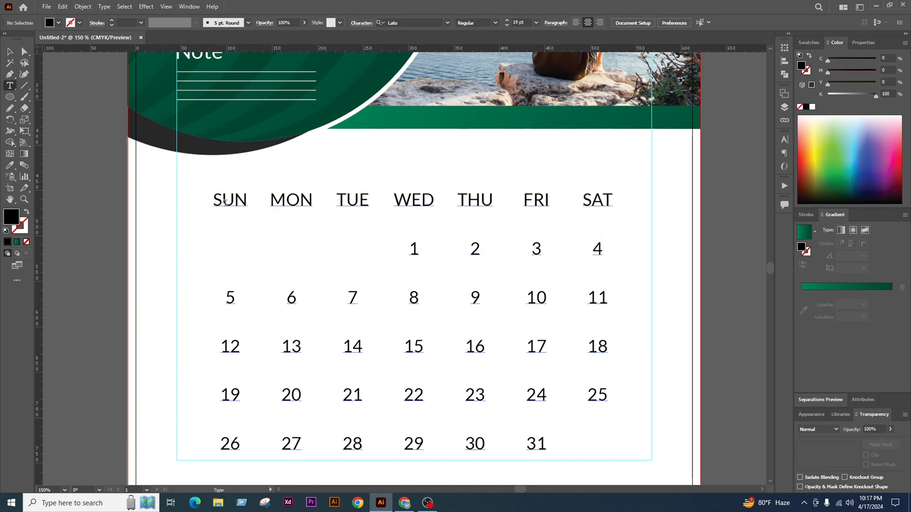
drag(216, 203, 542, 215)
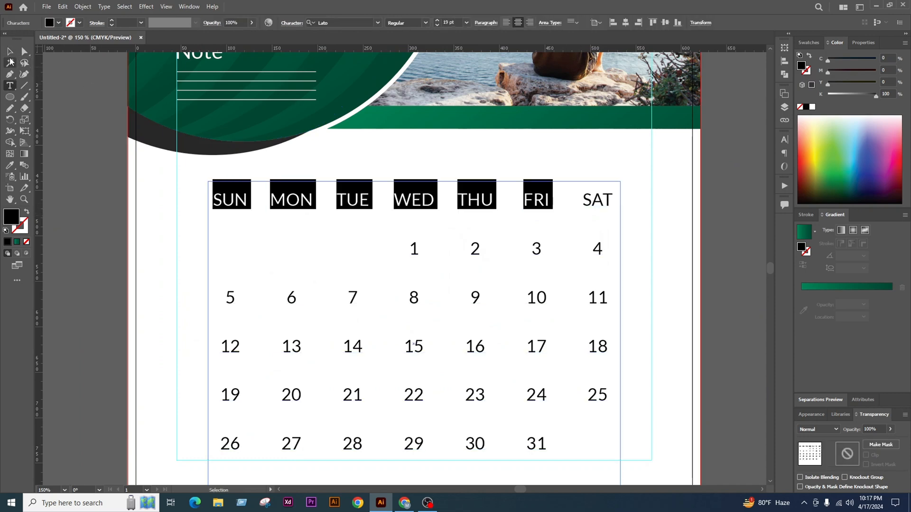
Recolor all the calendar table text with the near-black sampled from the darkest swatch beside the artboard
key(Escape)
scroll(408, 280, down, 2)
key(i)
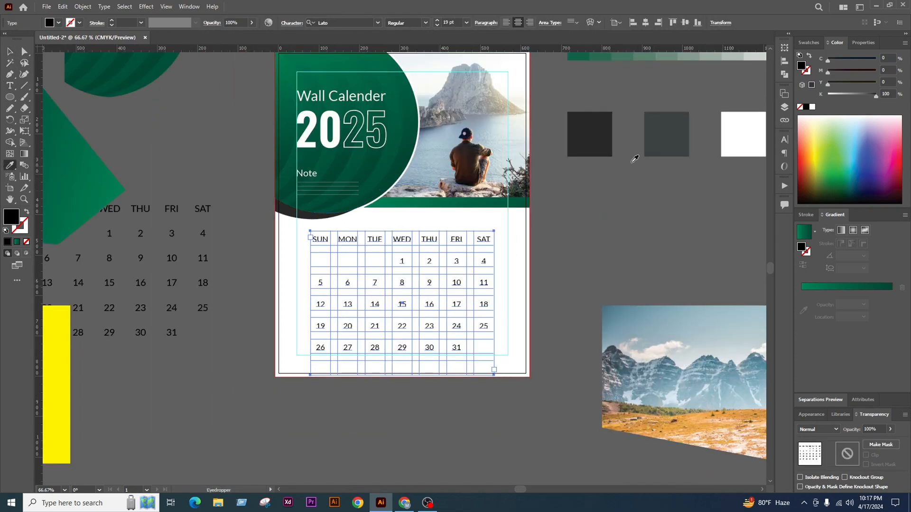
click(593, 133)
scroll(417, 285, up, 3)
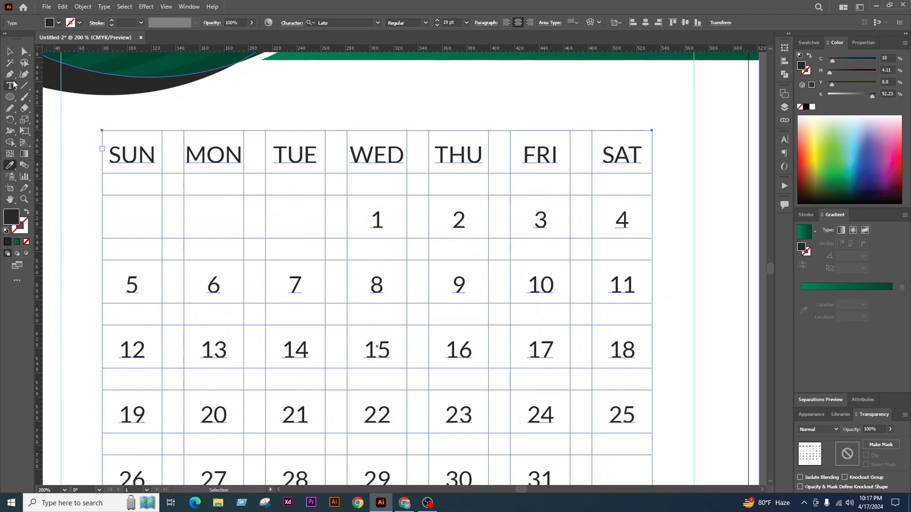
Set the weekday header row from SUN to SAT to the Bold style of Lato
click(10, 85)
drag(113, 156, 696, 160)
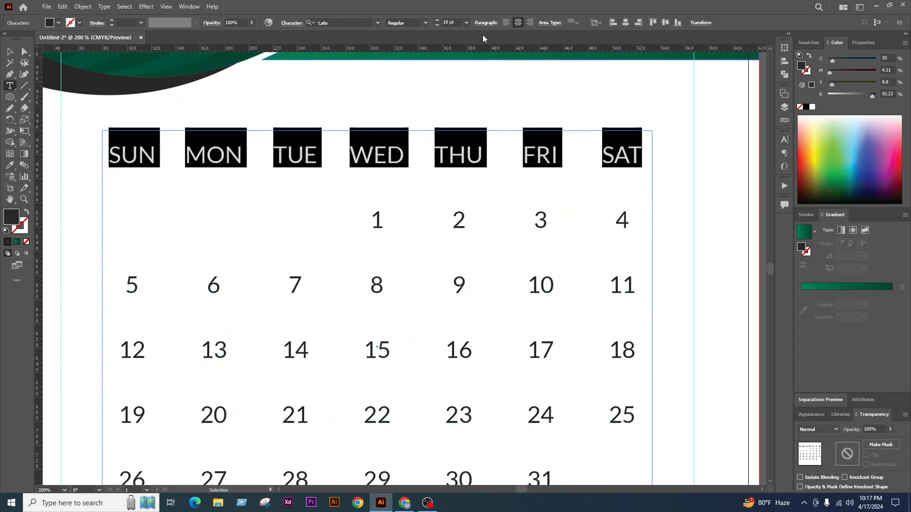
click(425, 23)
click(407, 92)
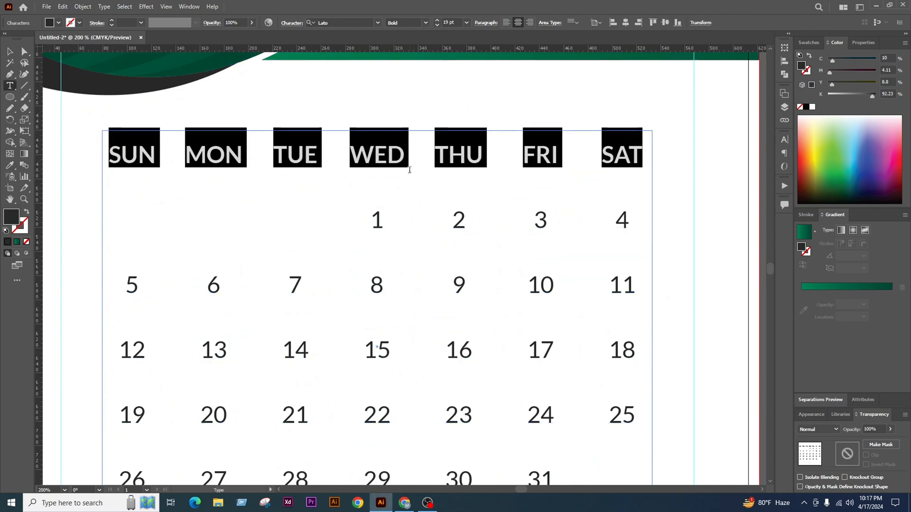
key(Escape)
Recolor the FRI and SAT headings with the green sampled from the band below the photo
scroll(479, 217, down, 1)
scroll(479, 217, down, 1)
drag(490, 184, 584, 188)
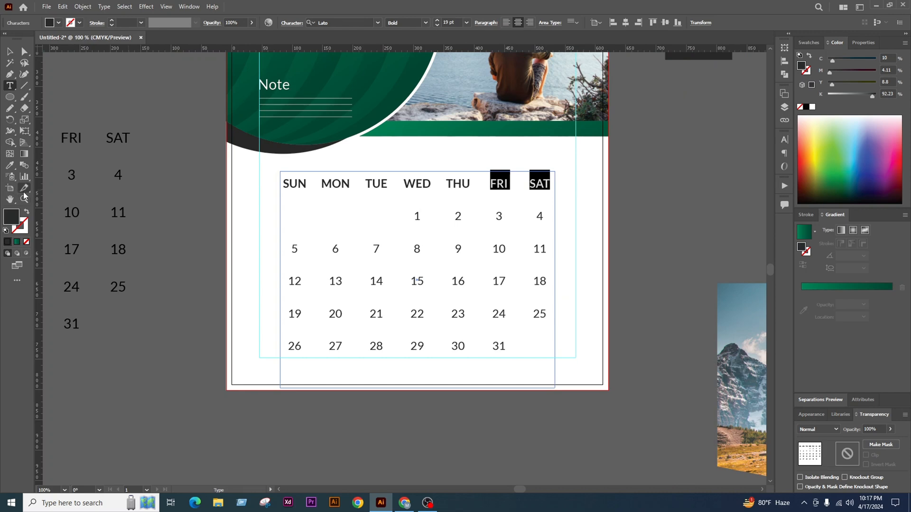
click(10, 165)
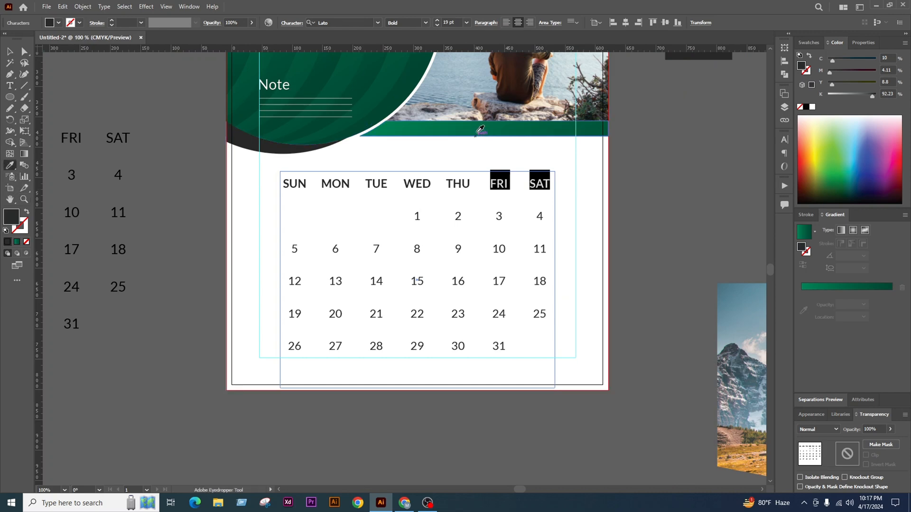
click(388, 125)
scroll(542, 201, up, 1)
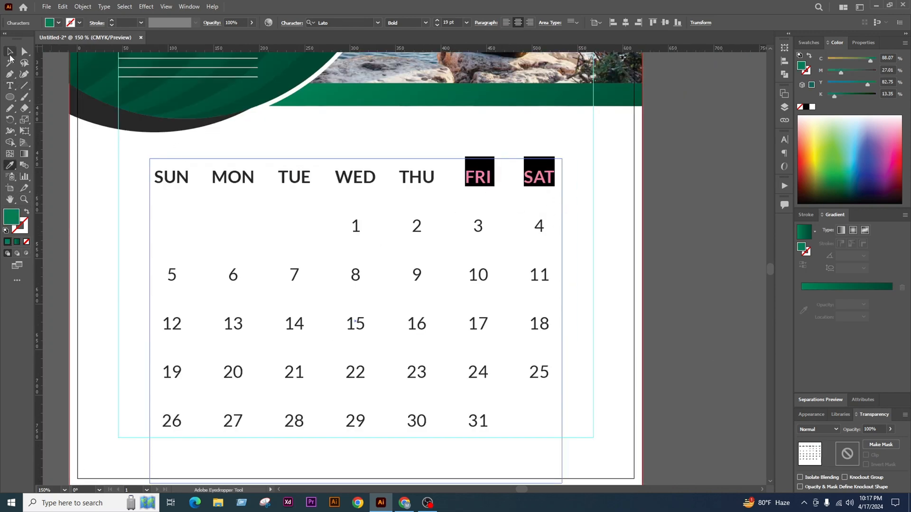
click(10, 51)
scroll(461, 194, down, 1)
click(627, 210)
Recolor dates 3 and 4 with the green sampled from the FRI heading, keeping their text intact
scroll(505, 266, up, 1)
key(t)
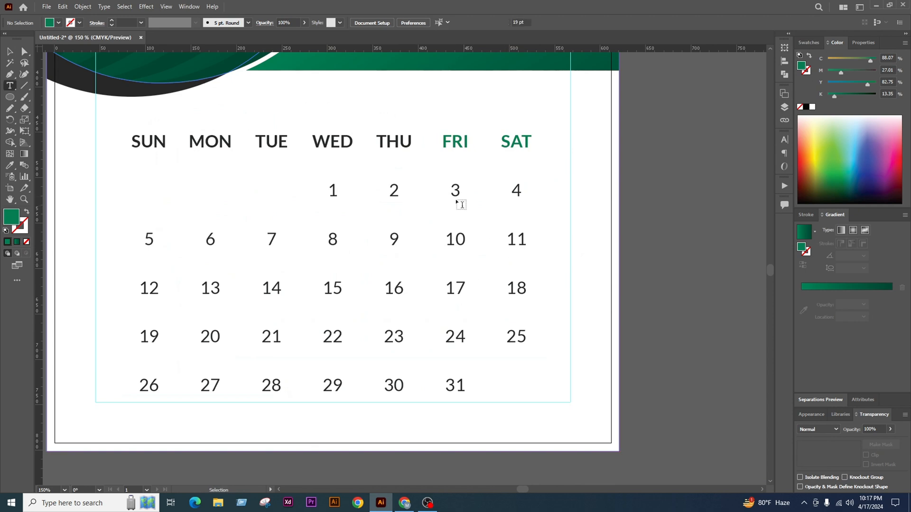
drag(451, 190, 549, 193)
click(14, 167)
scroll(460, 145, up, 3)
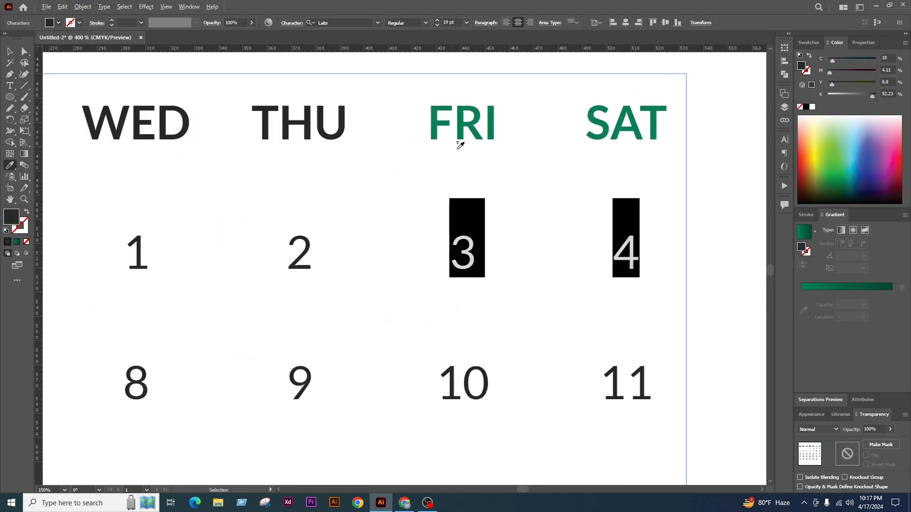
click(463, 121)
scroll(447, 283, down, 3)
scroll(386, 250, up, 2)
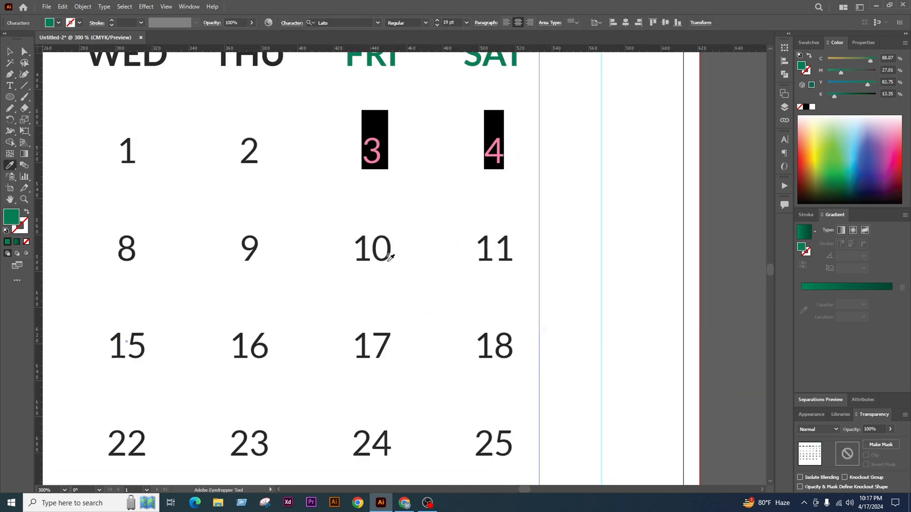
text(t)
key(ctrl+z)
Recolor dates 10 and 11 with the green sampled from the Friday column above
click(11, 88)
drag(353, 255, 516, 252)
click(10, 166)
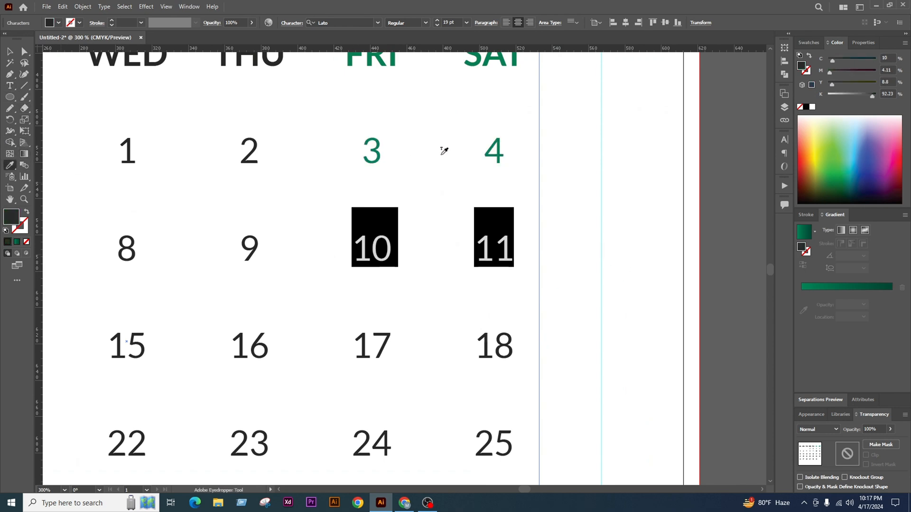
scroll(388, 93, up, 2)
click(392, 92)
scroll(406, 113, down, 2)
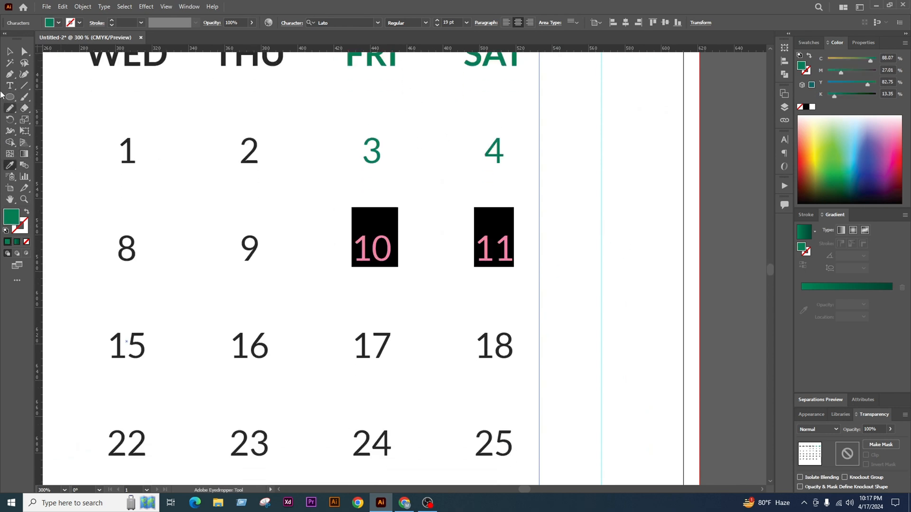
Recolor dates 17 and 18 with the green sampled from date 10
key(t)
scroll(372, 297, down, 2)
drag(355, 297, 516, 299)
scroll(352, 294, down, 2)
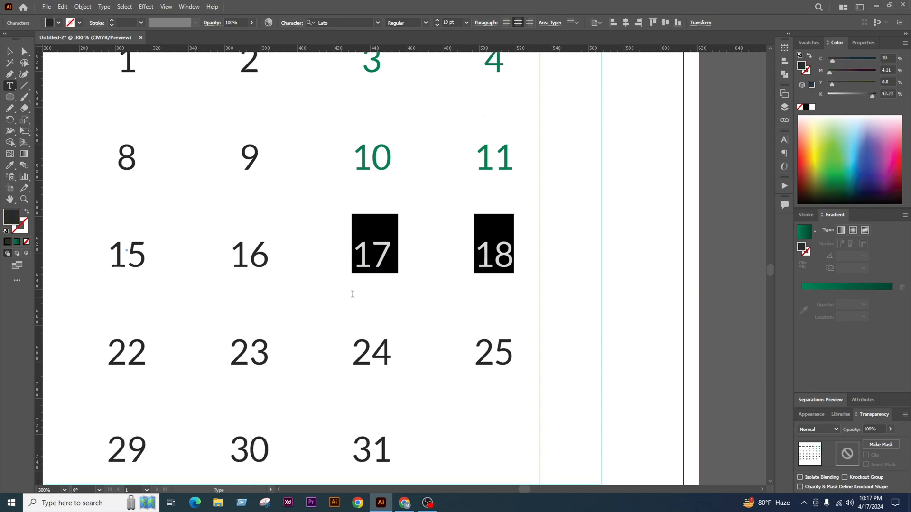
click(9, 167)
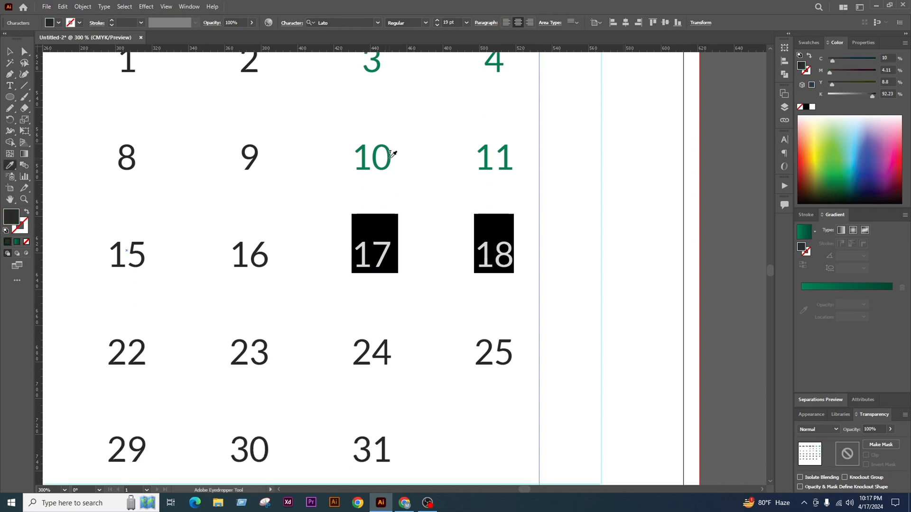
click(392, 154)
Recolor dates 24 and 25 with the green sampled from date 17
click(11, 85)
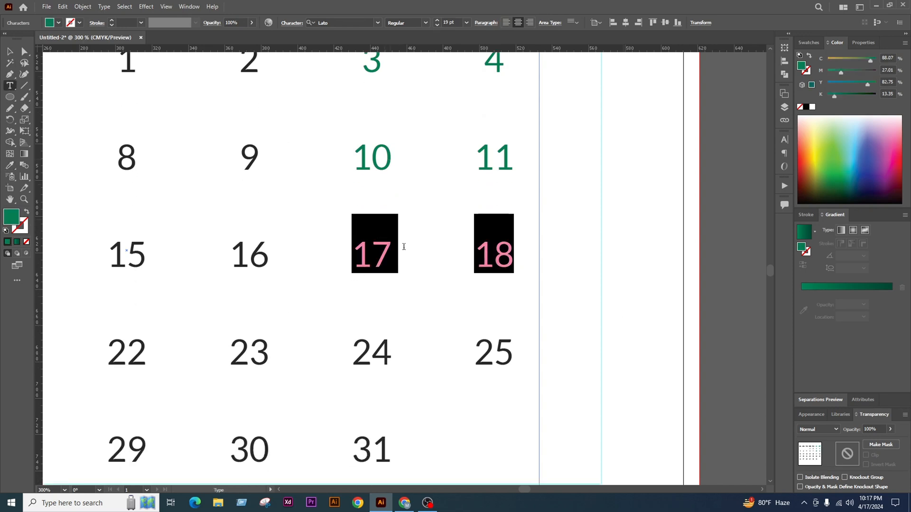
scroll(404, 246, down, 2)
drag(359, 269, 524, 275)
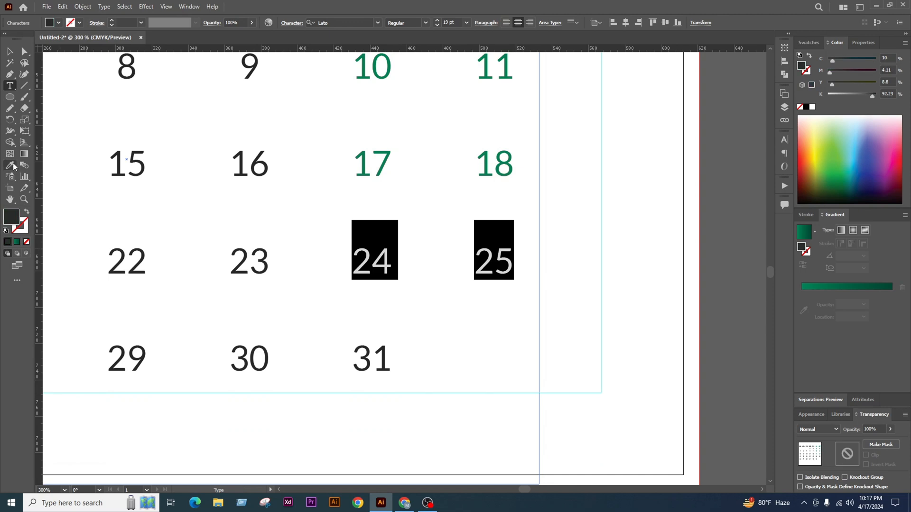
click(10, 166)
click(392, 148)
Recolor date 31 with the green sampled from date 24 and deselect the calendar text
key(t)
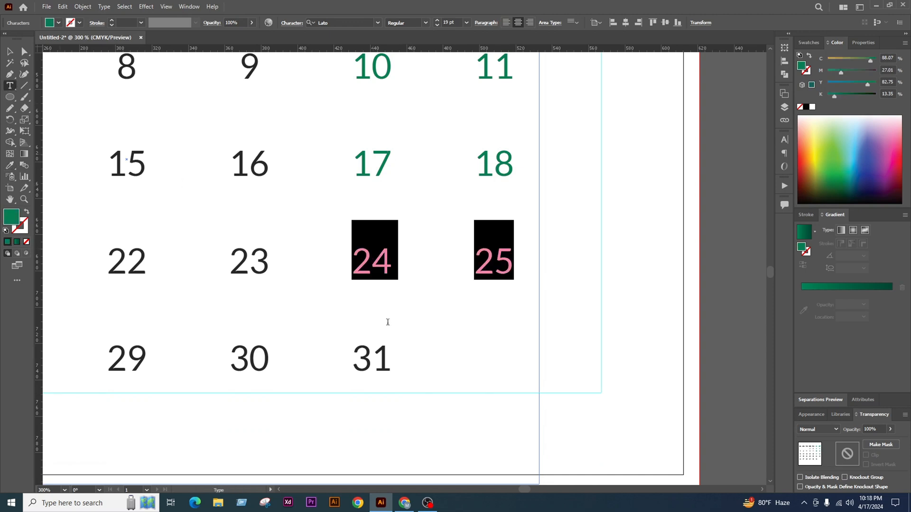
scroll(387, 328, down, 1)
drag(394, 340, 349, 313)
click(10, 166)
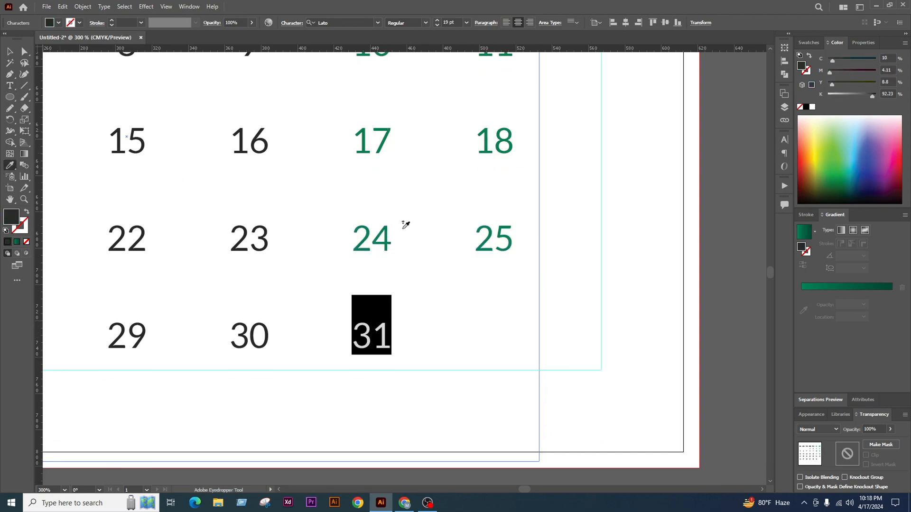
click(387, 236)
key(ctrl+minus)
key(ctrl+minus)
key(ctrl+minus)
key(ctrl+minus)
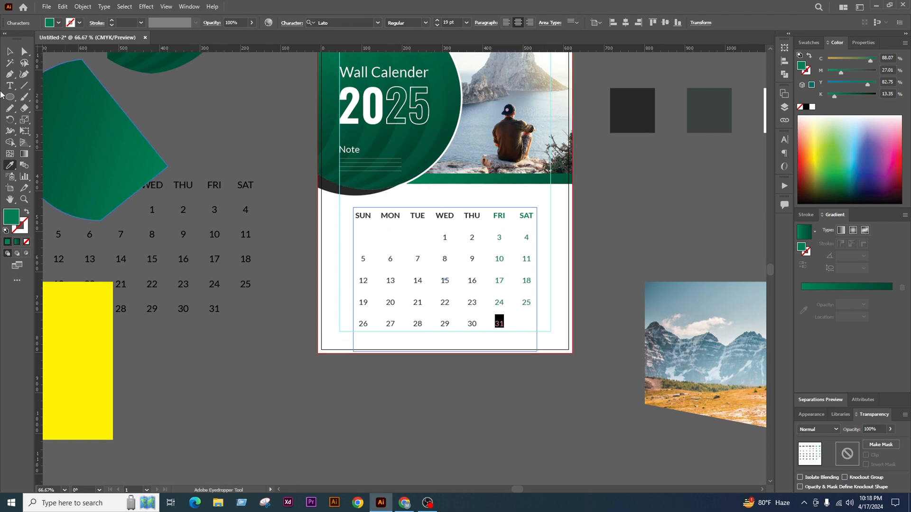
click(10, 51)
click(610, 247)
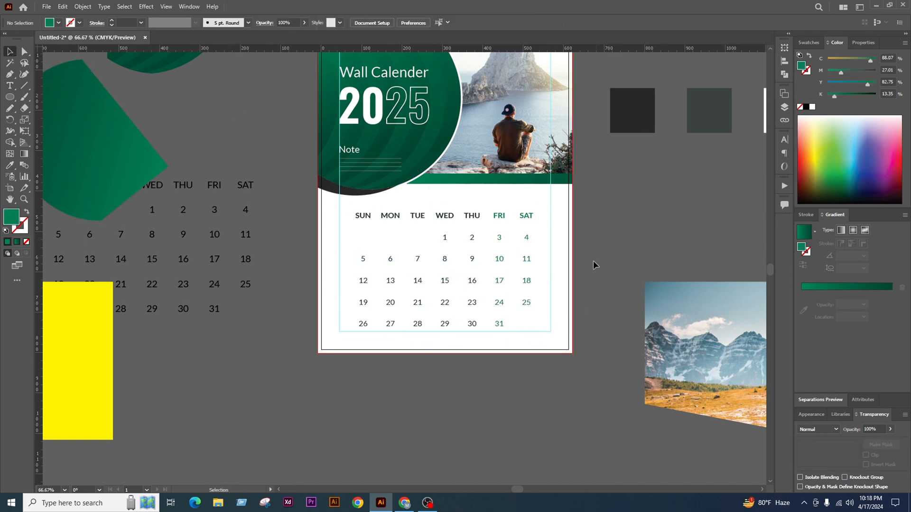
Draw a circle about 33.4 px across around date 1 and turn its green fill into a green outline
scroll(527, 266, up, 1)
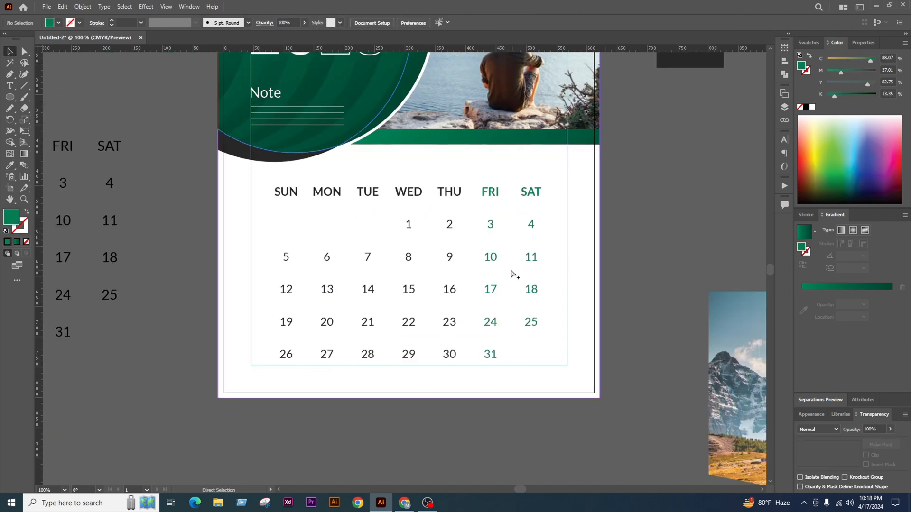
scroll(512, 271, down, 1)
scroll(494, 264, up, 1)
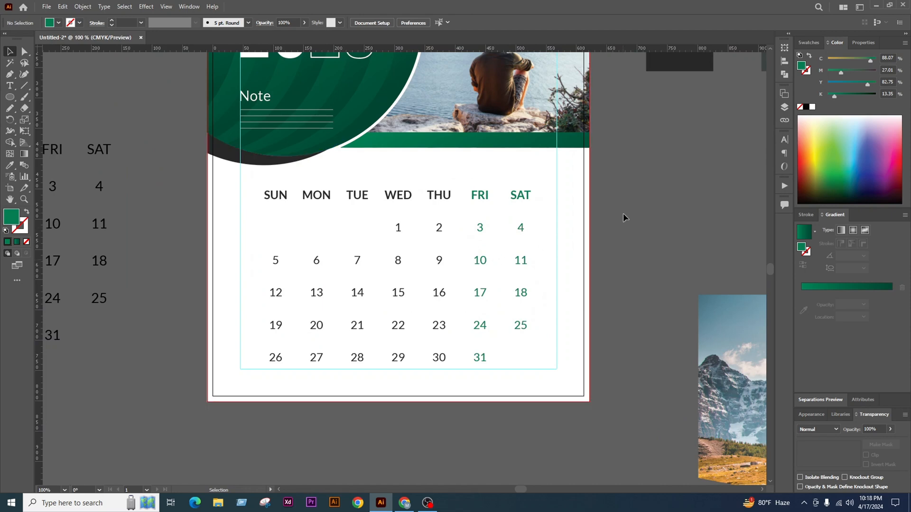
click(9, 97)
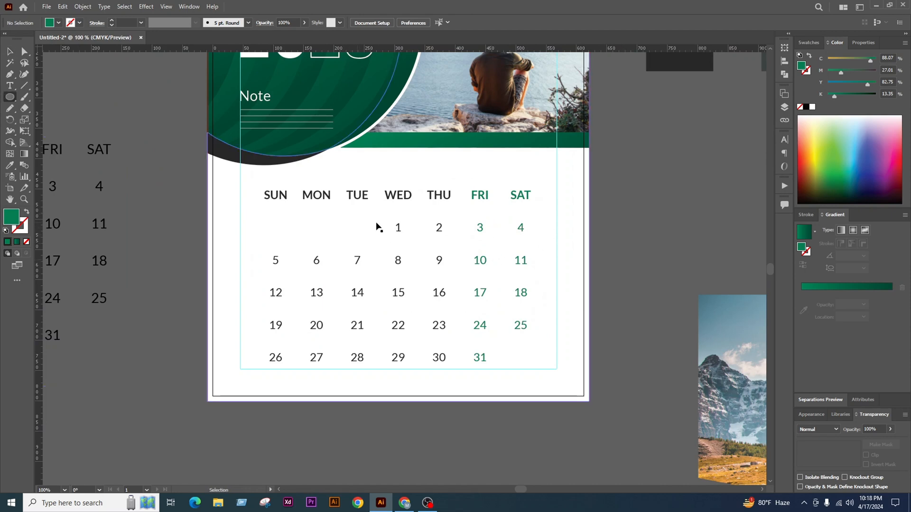
scroll(376, 226, down, 1)
scroll(423, 271, up, 1)
scroll(469, 196, up, 1)
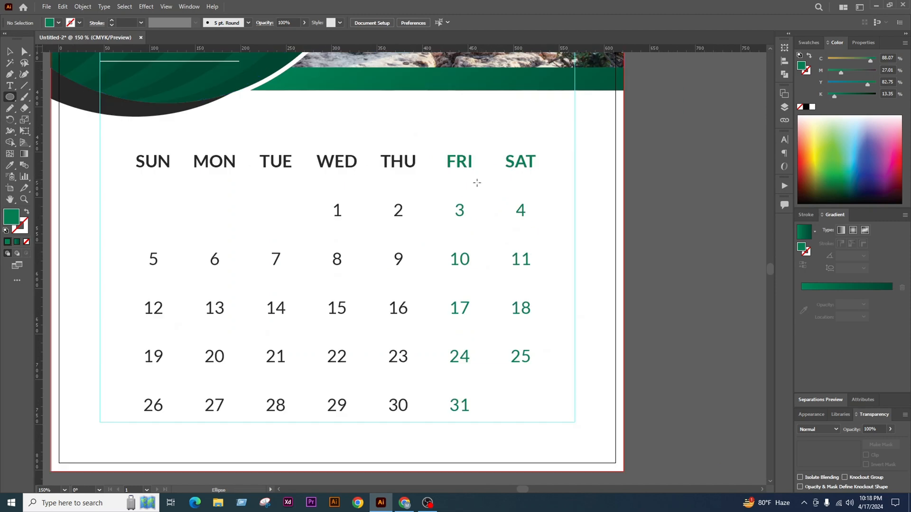
drag(324, 196, 353, 225)
click(11, 51)
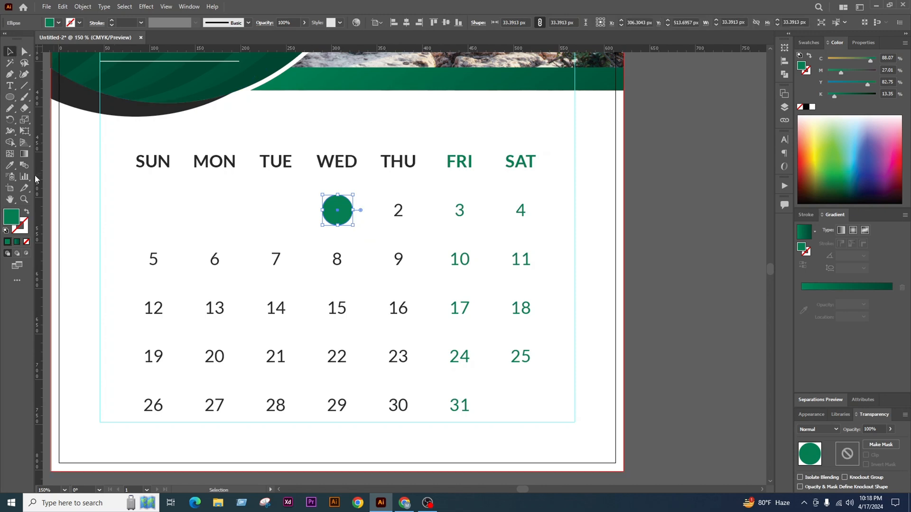
click(26, 213)
Copy the circle from date 1 onto date 2 and repeat the copy for dates 3 and 4
scroll(345, 210, up, 5)
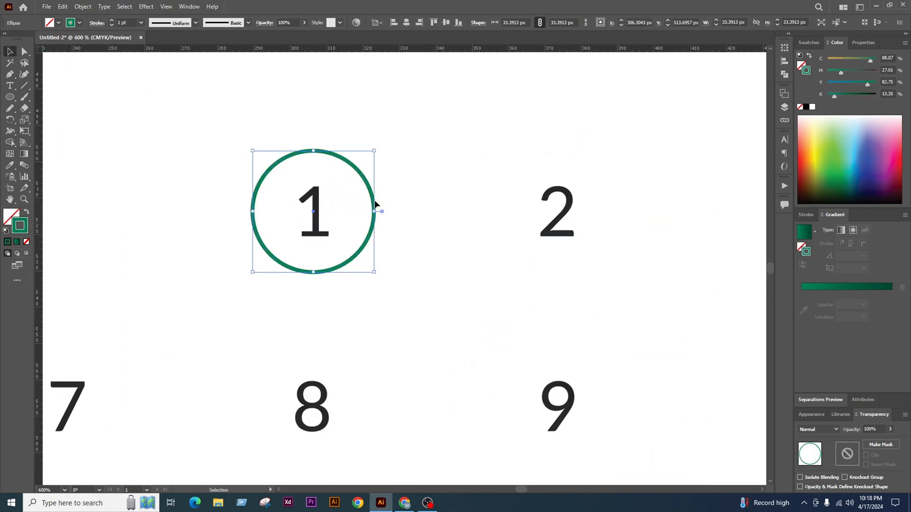
drag(375, 201, 448, 240)
click(376, 219)
scroll(370, 219, down, 3)
scroll(430, 229, down, 3)
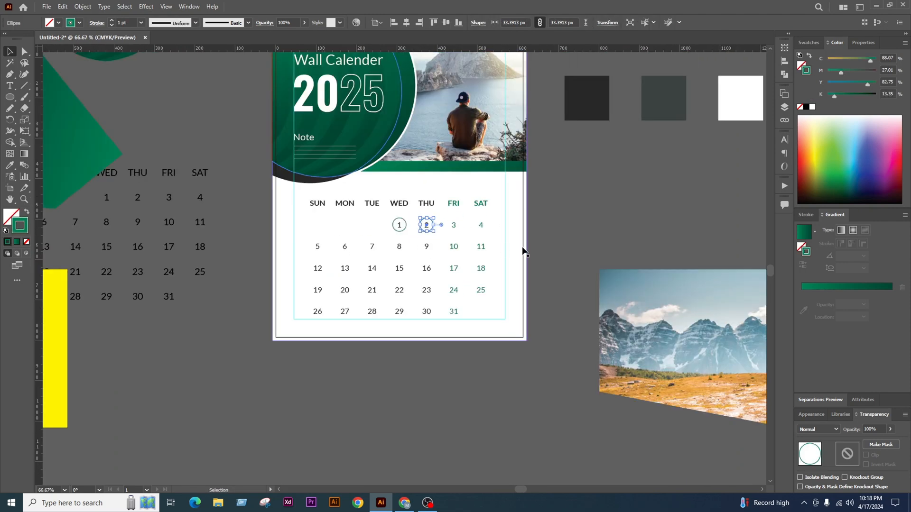
key(ctrl+d)
key(ctrl+d)
click(561, 233)
scroll(396, 250, up, 2)
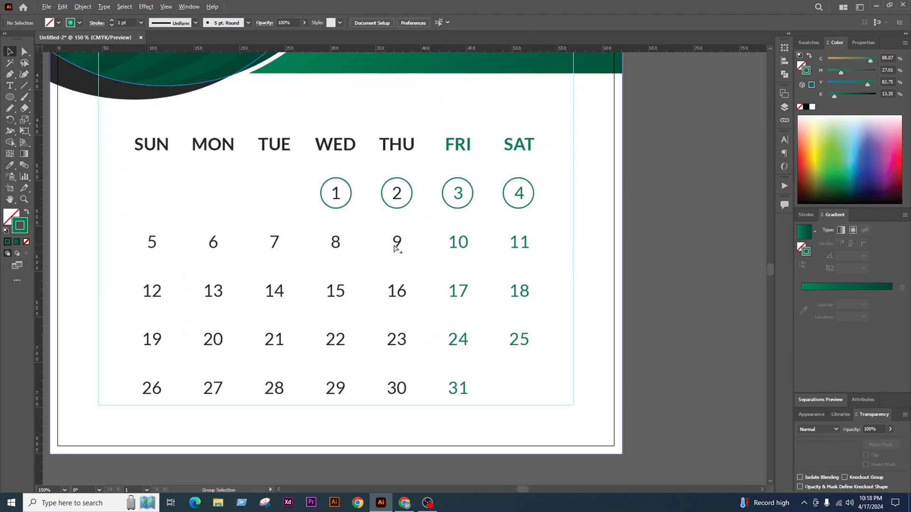
Lock the white background shape behind the calendar so that only the circles can be selected
click(350, 203)
click(668, 208)
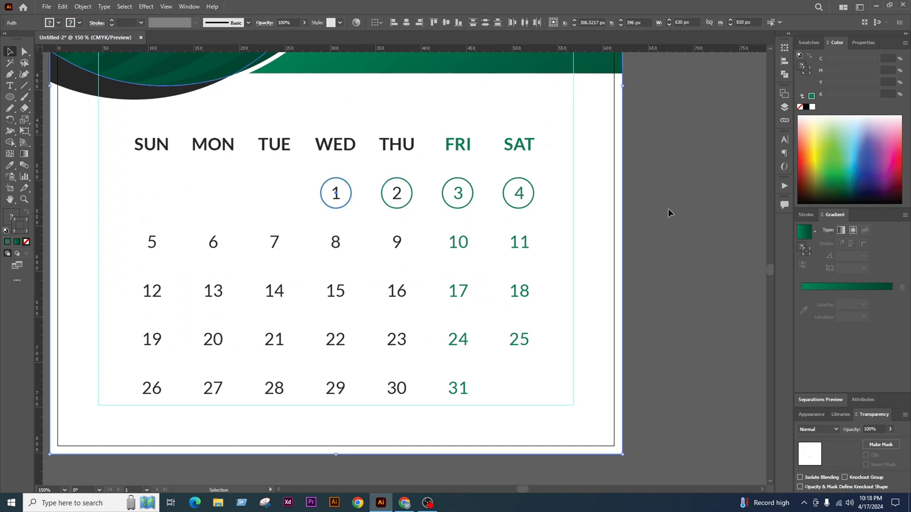
click(518, 157)
key(ctrl+shift+a)
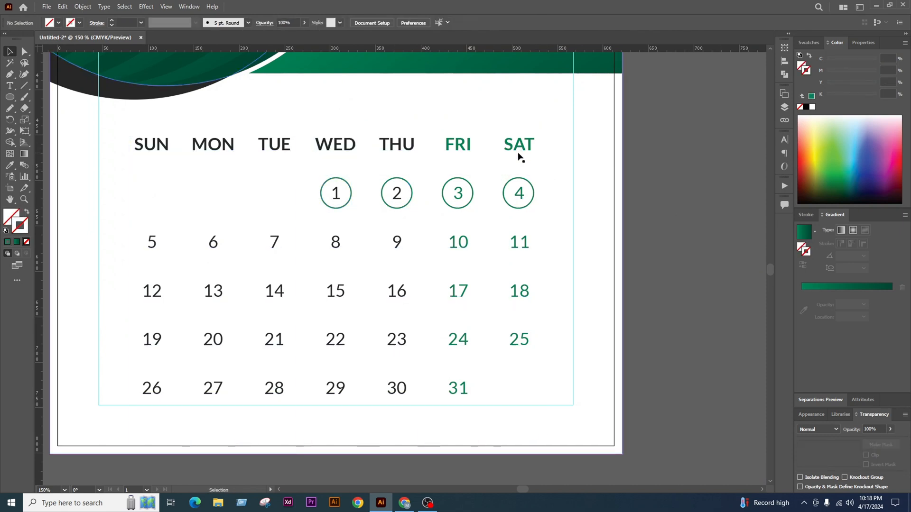
click(594, 219)
key(ctrl+2)
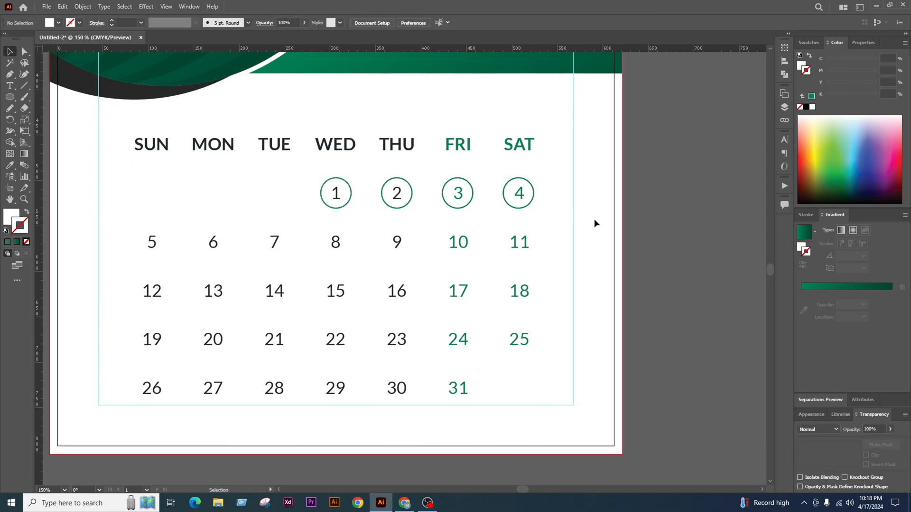
Copy the four circles around dates 1 to 4 straight down onto dates 8 to 11
drag(544, 174, 332, 225)
drag(457, 210, 463, 260)
click(369, 280)
Copy the circle from date 8 onto date 7 and repeat the copy for dates 6 and 5
drag(345, 258, 281, 257)
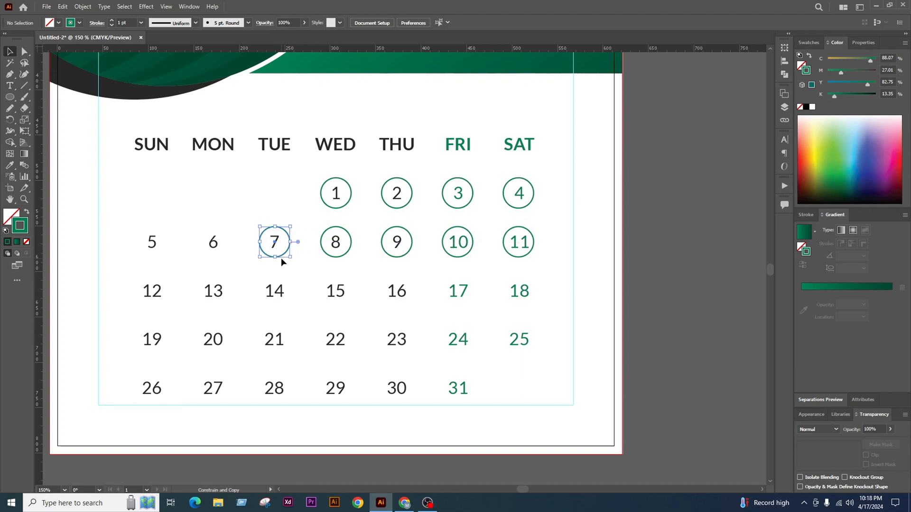
key(ctrl+d)
key(ctrl+d)
click(554, 245)
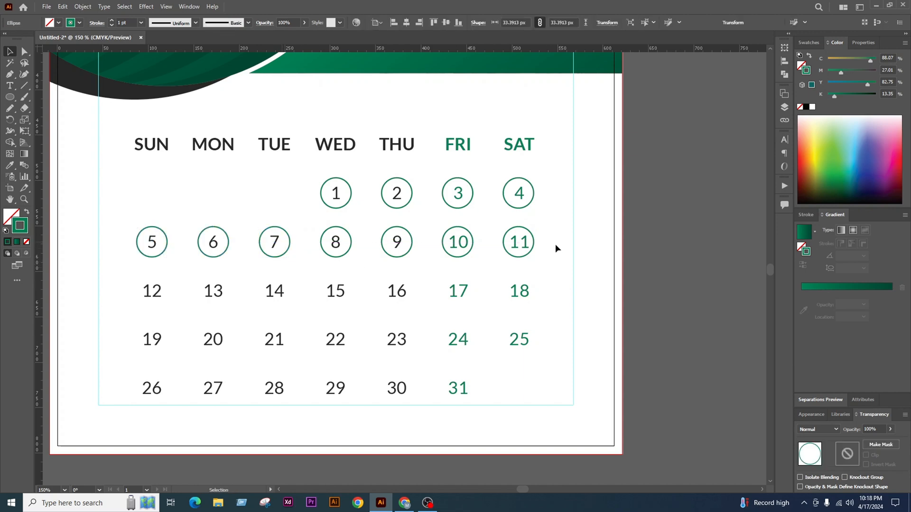
Shift the circle around date 11 slightly to the right to centre it on the number
scroll(553, 246, up, 1)
scroll(540, 250, down, 1)
scroll(545, 248, up, 1)
scroll(541, 251, up, 2)
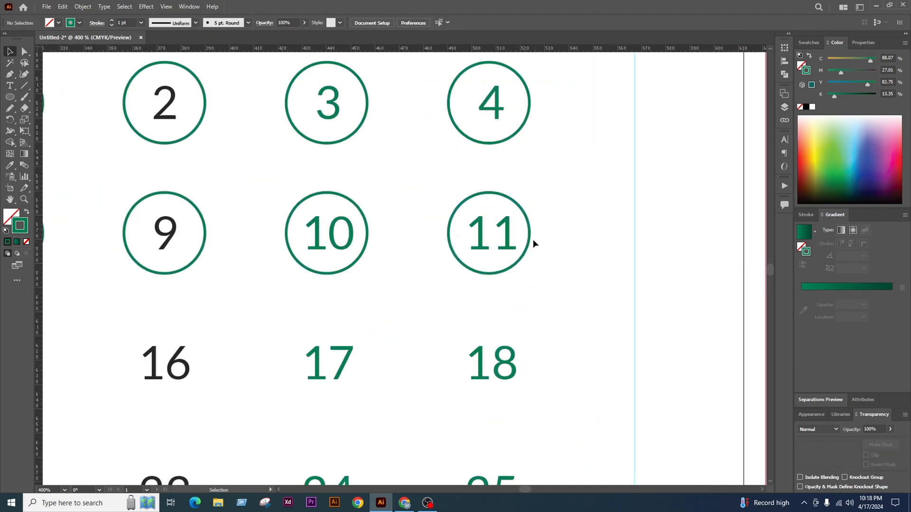
drag(530, 240, 534, 240)
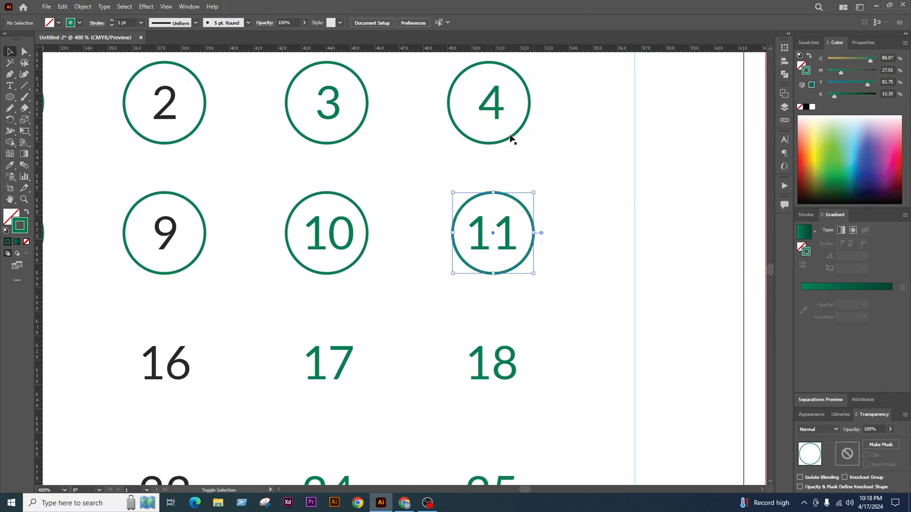
Align the circle around date 4 horizontally centred on the circle around date 11
shift+click(506, 142)
click(532, 237)
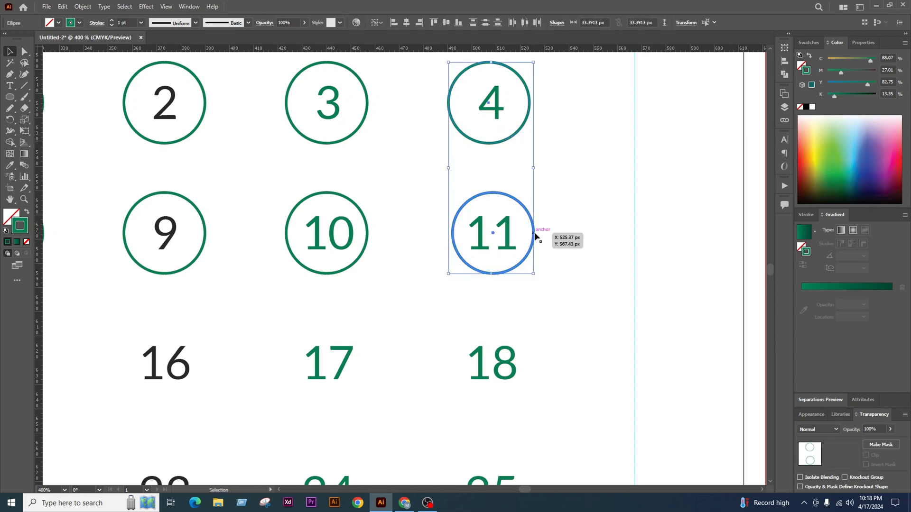
click(406, 22)
click(556, 240)
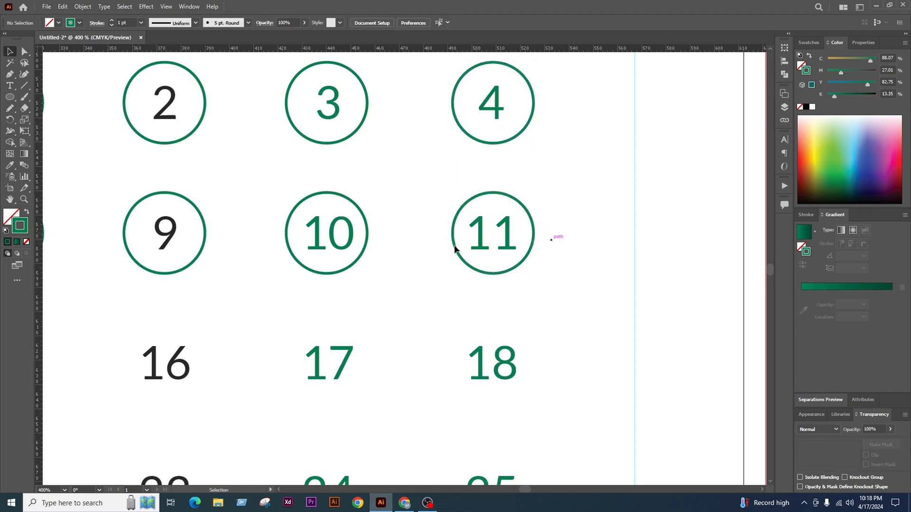
Shift the circle around date 10 slightly right to centre it, and align the circle around date 3 with it
click(362, 213)
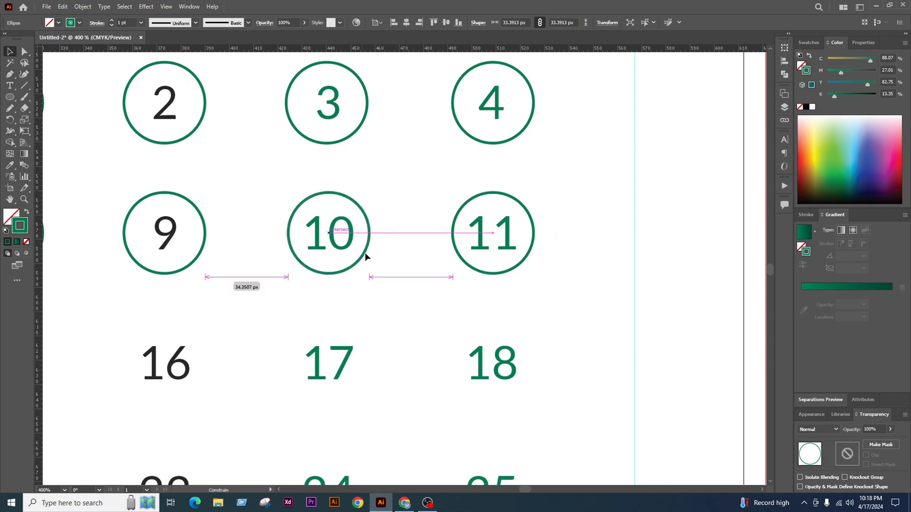
key(ctrl+minus)
shift+click(393, 198)
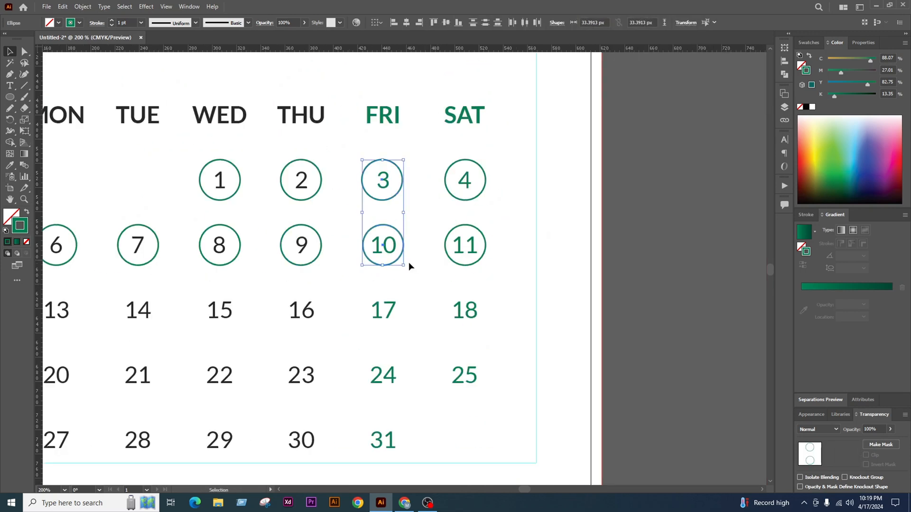
click(393, 246)
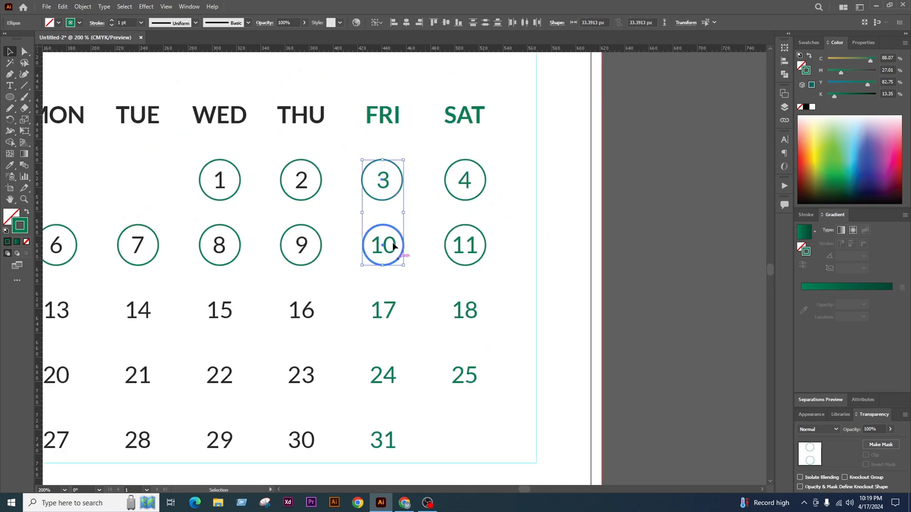
click(406, 22)
click(538, 240)
Copy the row of circles around dates 5 to 11 down onto dates 12 to 18 and repeat the copy for the two remaining rows
key(ctrl+minus)
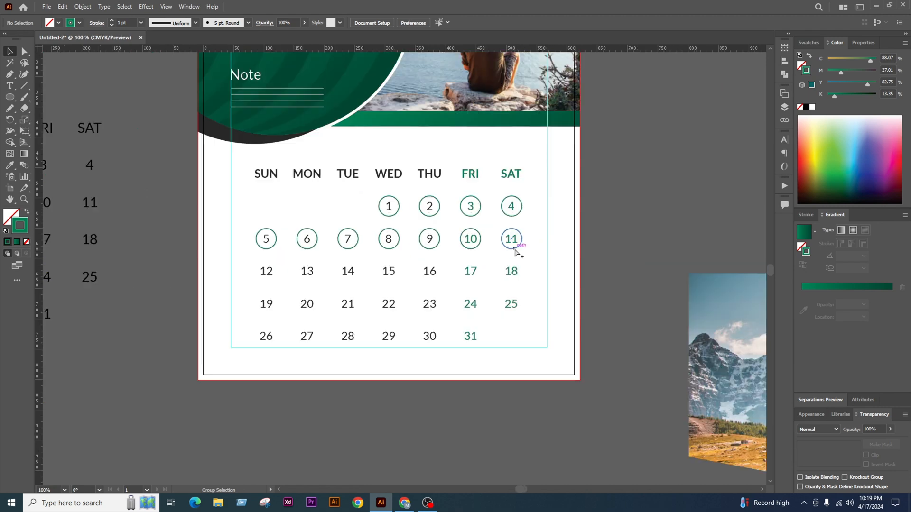
drag(531, 262, 256, 228)
key(ctrl+plus)
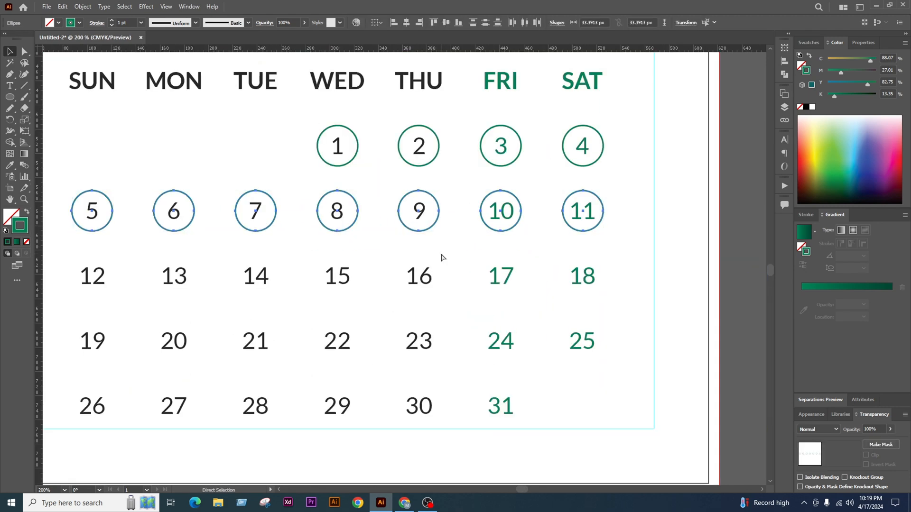
key(v)
drag(430, 231, 437, 292)
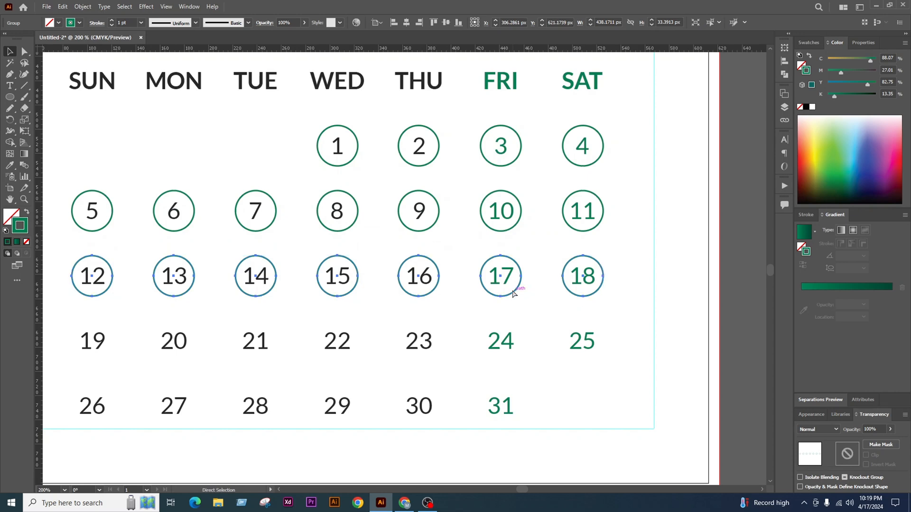
key(ctrl+d)
key(ctrl+d)
key(ctrl+minus)
click(653, 388)
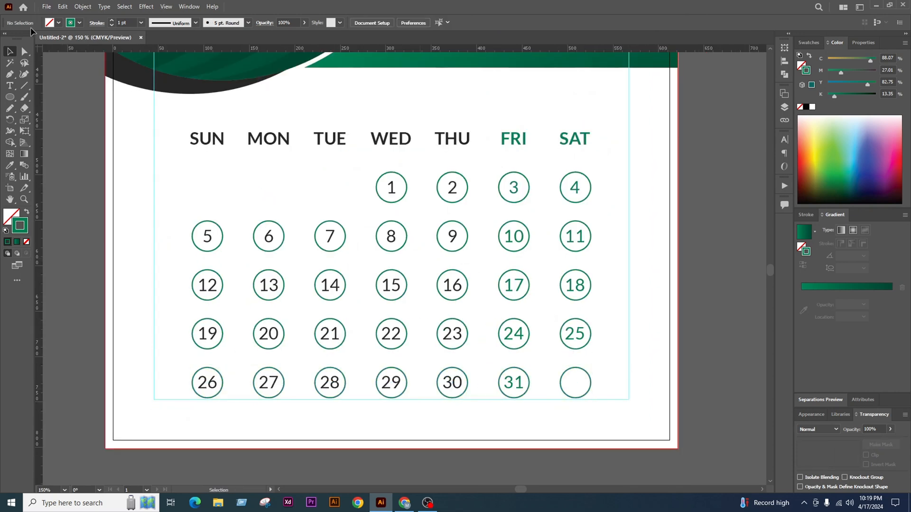
Delete the empty circle beside date 31 in the Saturday column
drag(524, 432, 523, 432)
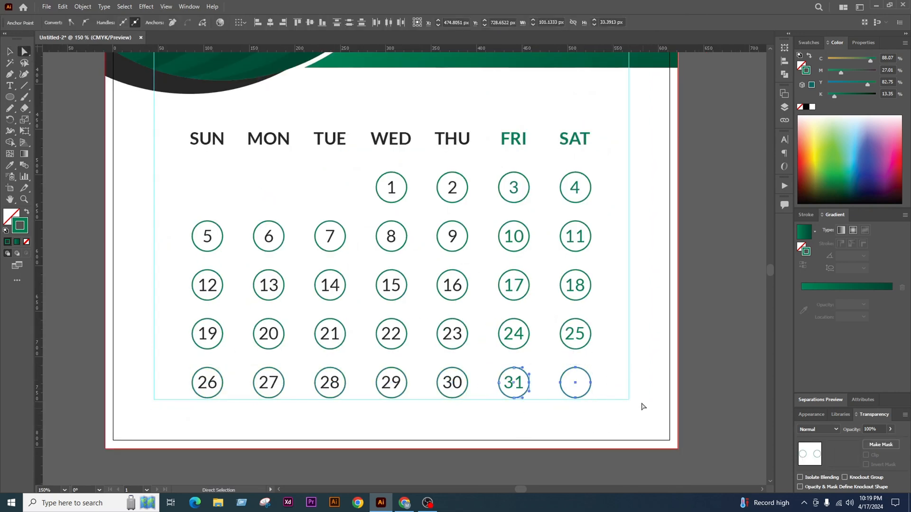
click(625, 383)
drag(605, 367, 551, 406)
key(Delete)
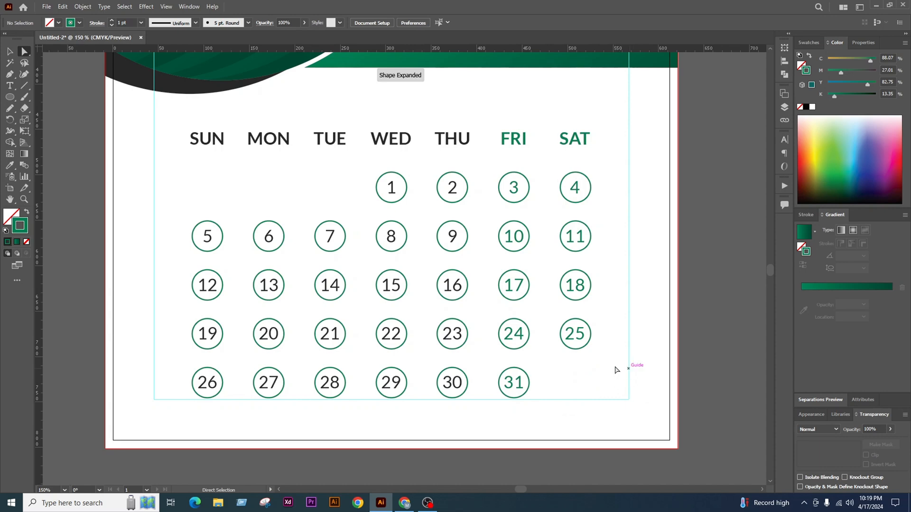
Select all the date circles and recolour their strokes with the dark colour sampled from the weekday date numbers
key(ctrl+minus)
key(ctrl+plus)
drag(624, 167, 167, 441)
click(9, 165)
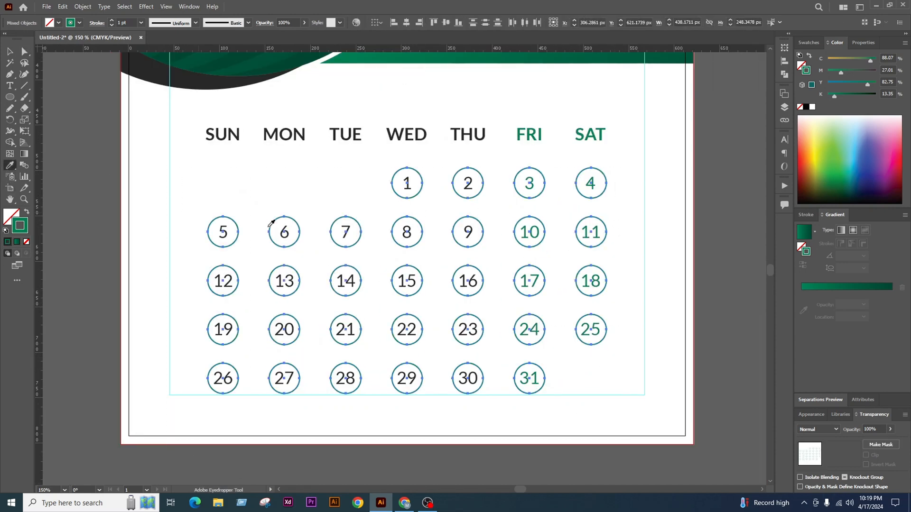
key(ctrl+plus)
key(ctrl+plus)
key(ctrl+plus)
click(378, 242)
key(ctrl+1)
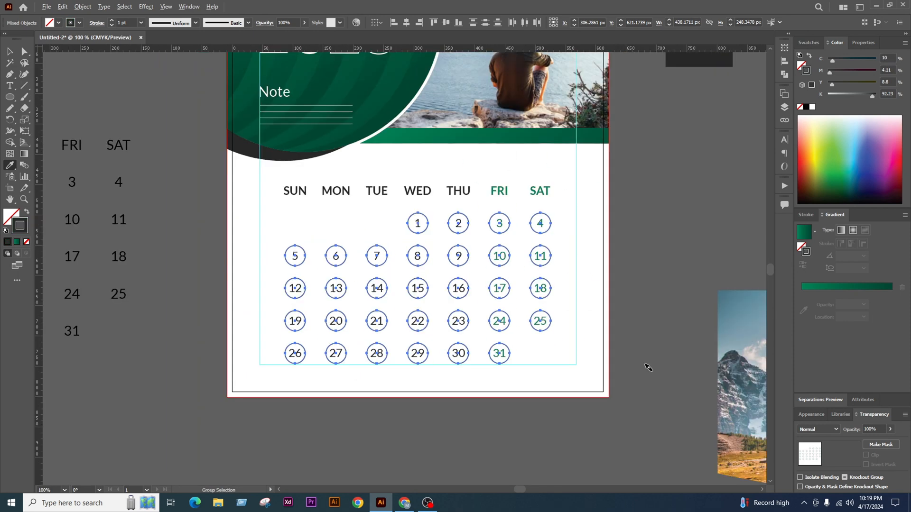
Set the opacity of all the date circles to 50%
click(890, 429)
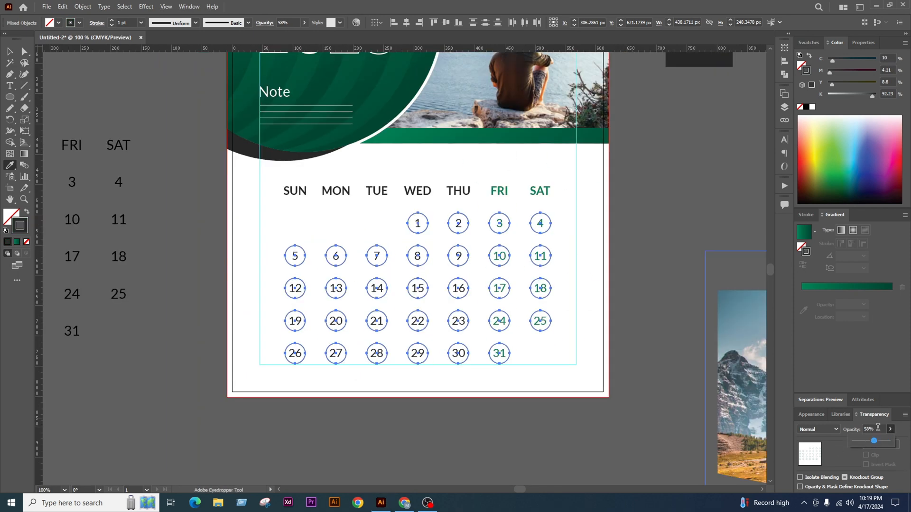
click(878, 428)
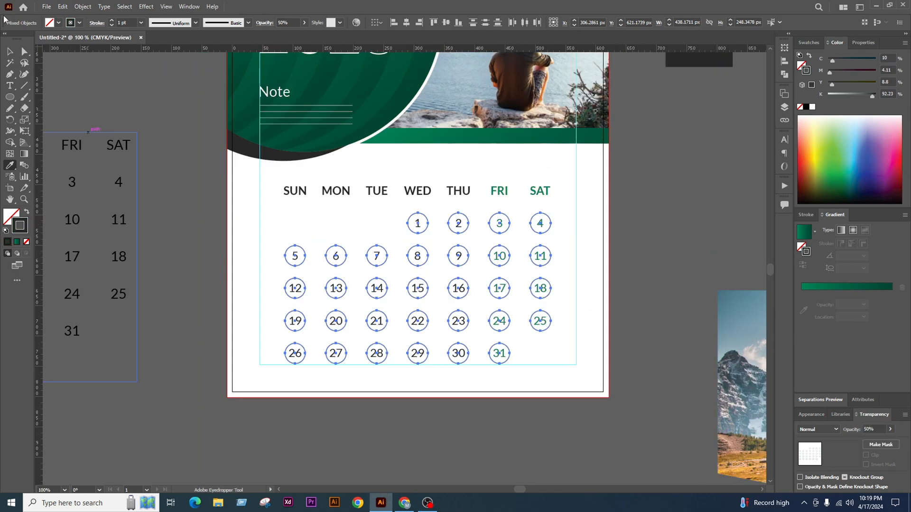
click(11, 50)
click(675, 267)
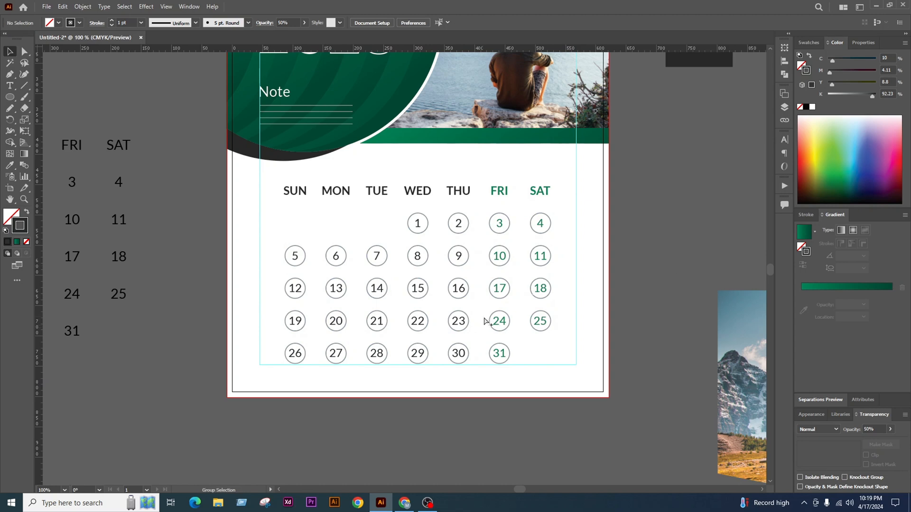
Recolour the strokes of the Friday and Saturday circles with the green sampled from the date 10 digits
scroll(485, 322, up, 1)
scroll(670, 270, up, 1)
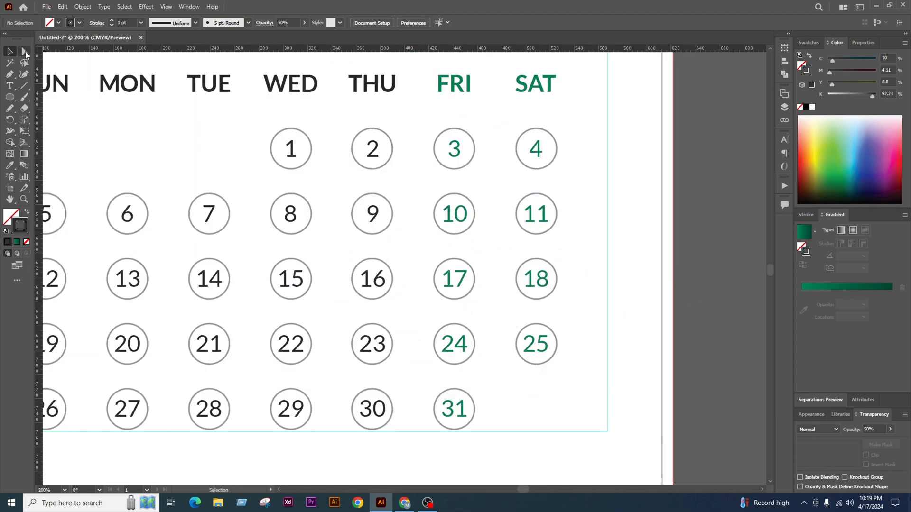
scroll(592, 133, down, 1)
drag(585, 98, 427, 344)
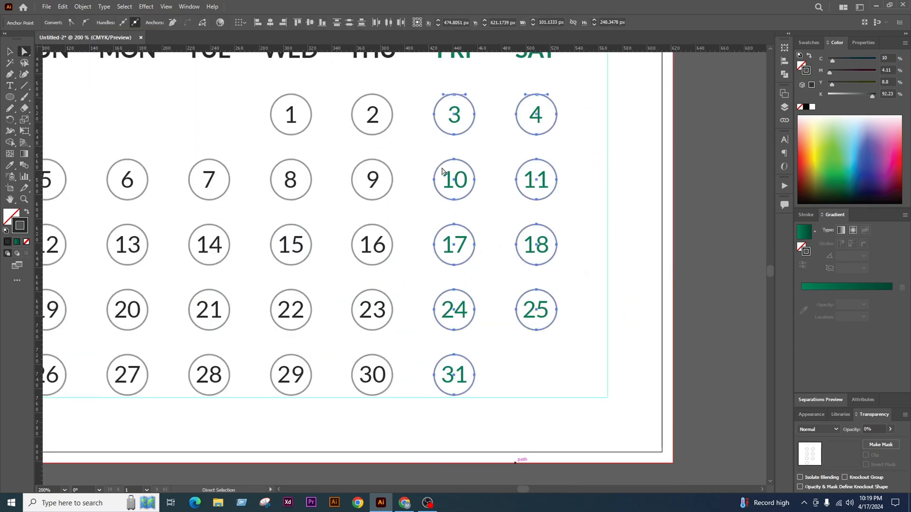
scroll(542, 118, up, 1)
scroll(543, 119, up, 1)
scroll(392, 284, up, 1)
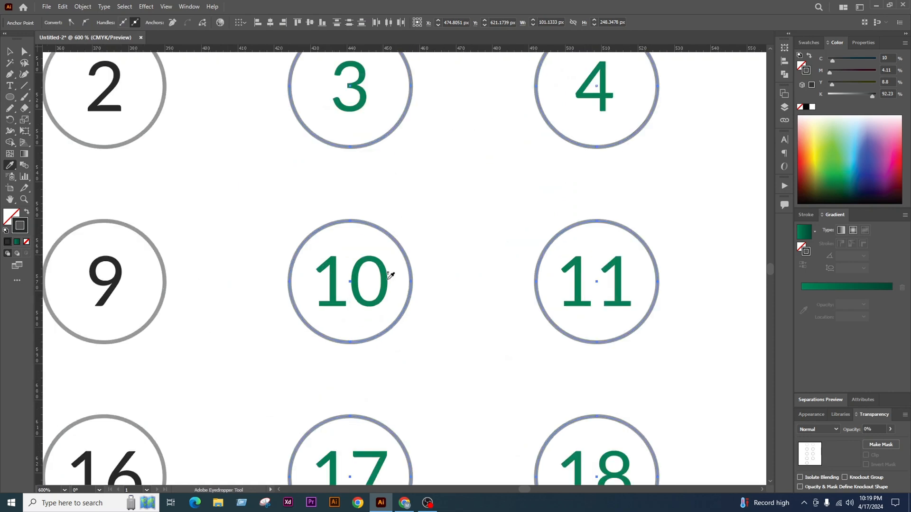
shift+click(384, 279)
scroll(489, 280, down, 2)
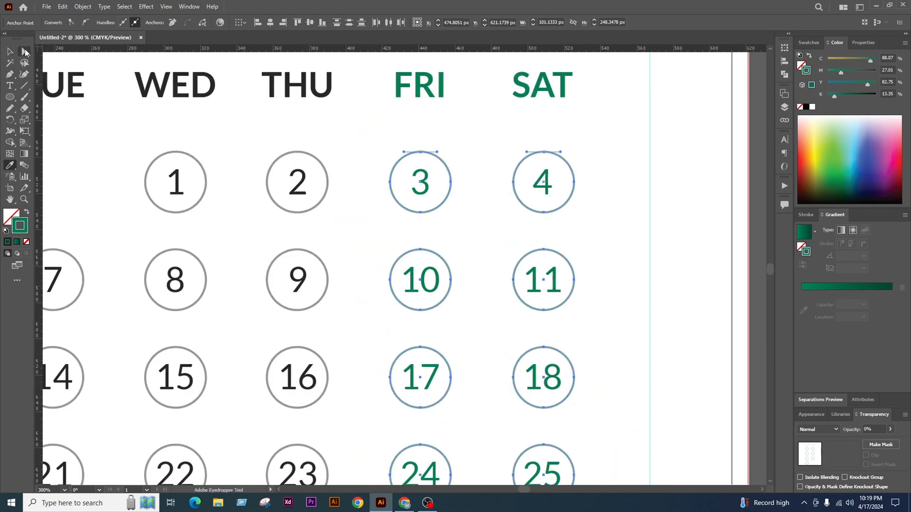
click(24, 52)
click(10, 52)
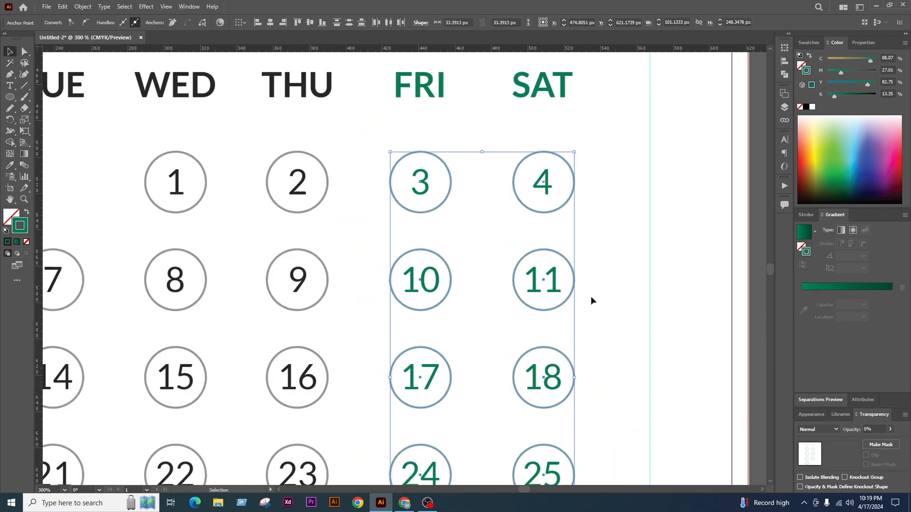
click(618, 307)
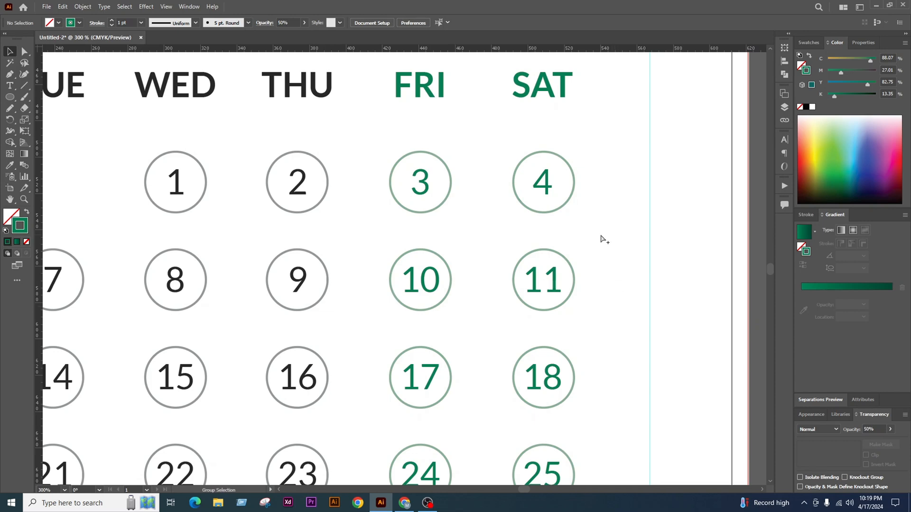
Add the month title JANUARY as a text line above the weekday headings
scroll(603, 240, down, 3)
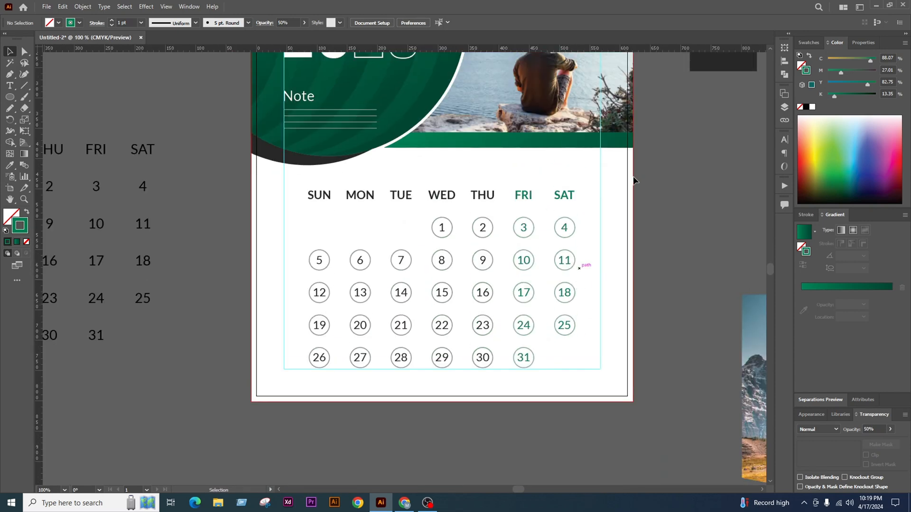
scroll(577, 291, up, 1)
scroll(539, 283, down, 2)
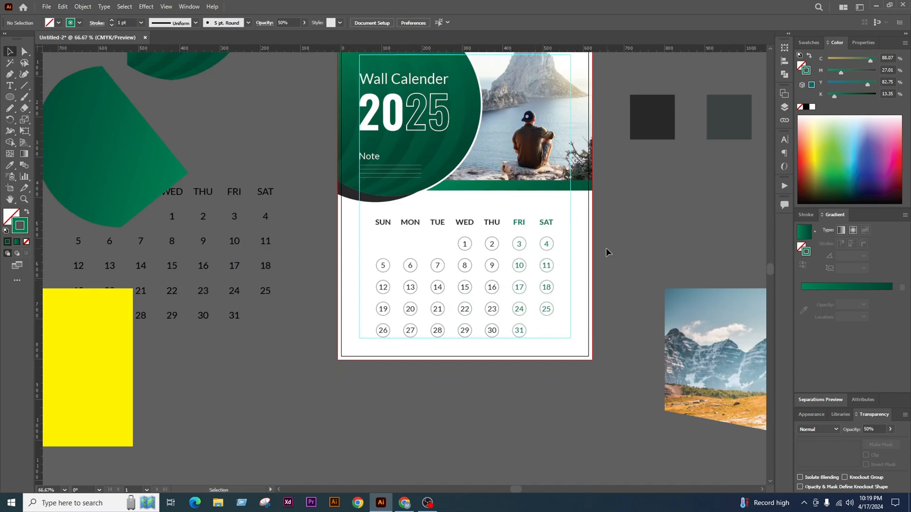
key(ctrl+alt+a)
click(606, 249)
scroll(606, 251, up, 1)
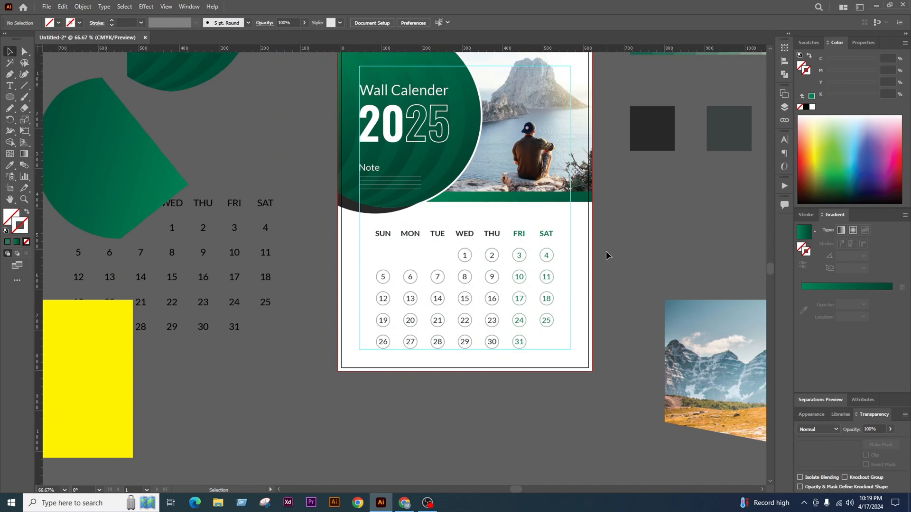
scroll(548, 271, up, 1)
key(t)
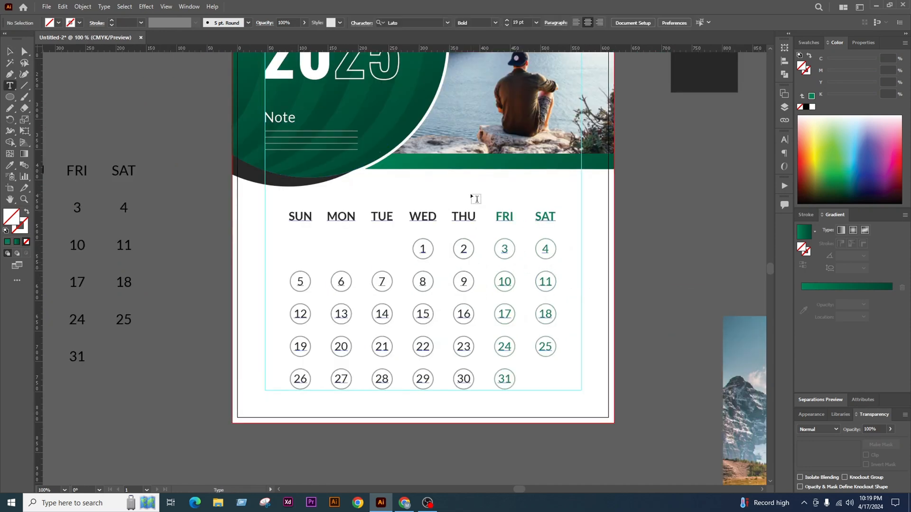
click(472, 195)
text(JANUARY)
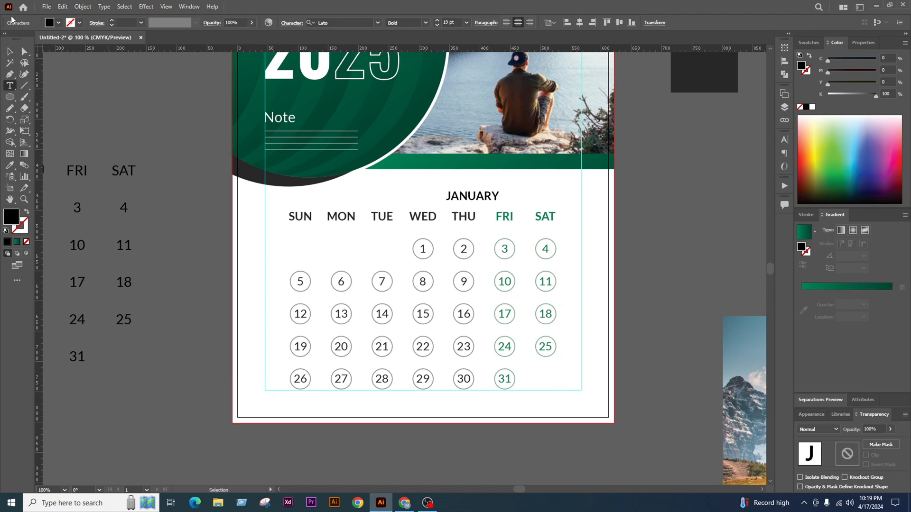
Enlarge the JANUARY title and place it above the Thursday to Saturday headings
click(10, 52)
scroll(520, 212, up, 2)
drag(479, 191, 367, 212)
scroll(539, 197, down, 3)
click(630, 201)
scroll(593, 275, up, 1)
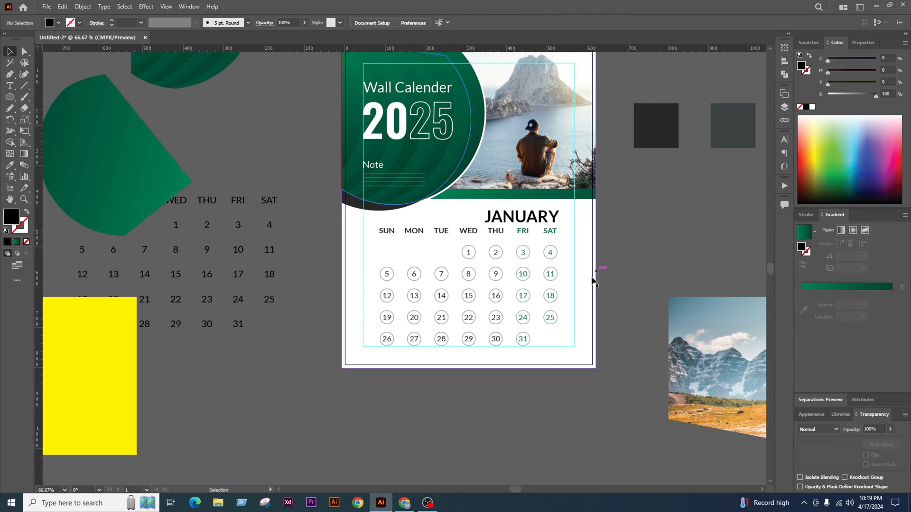
scroll(543, 306, up, 1)
click(560, 224)
mouse_move(566, 227)
mouse_down()
mouse_move(549, 243)
mouse_move(564, 243)
mouse_up()
key(ctrl+z)
click(594, 236)
key(ctrl+shift+a)
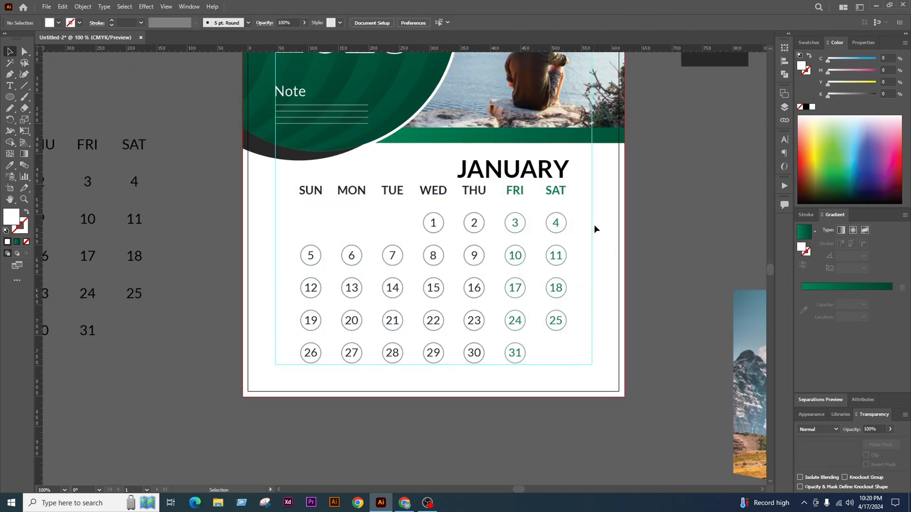
Try to move the date table with its circles slightly down, away from the JANUARY title
click(574, 218)
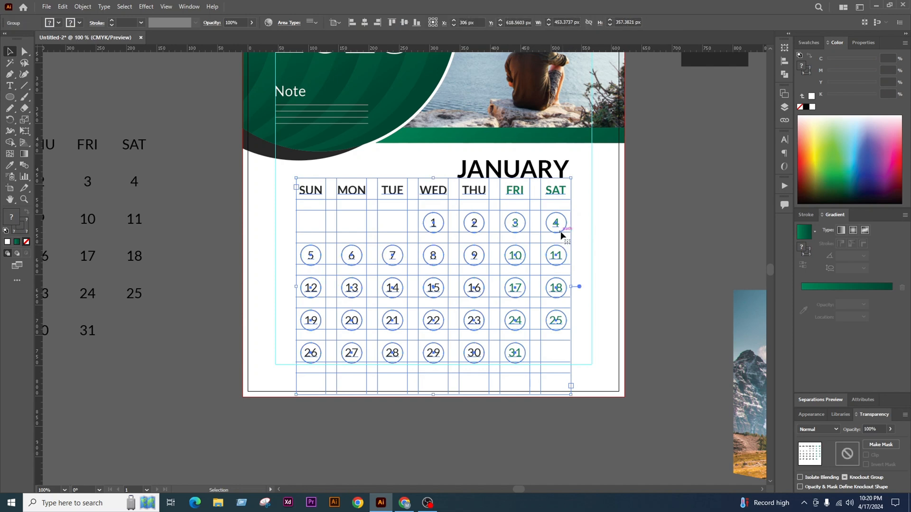
drag(560, 231, 566, 251)
scroll(560, 236, down, 3)
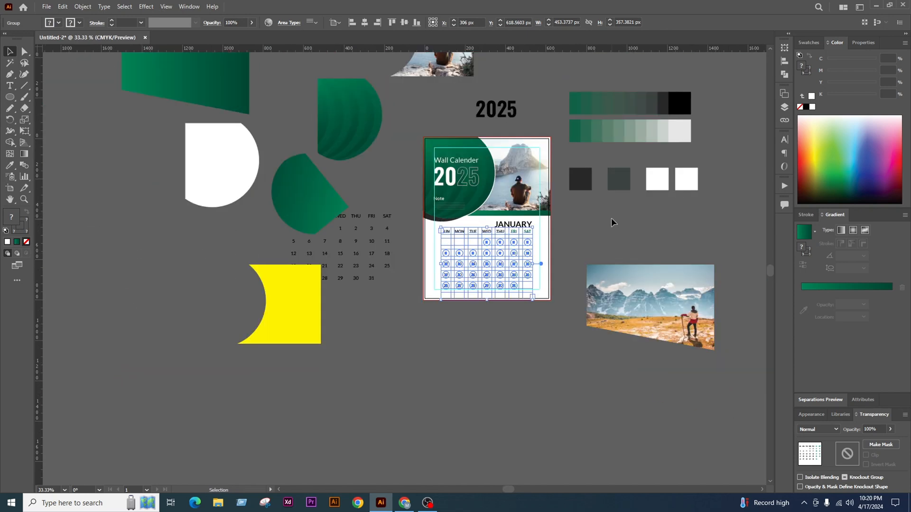
click(612, 222)
Move the header artwork with its photo, calendar title and note lines up past the page's upper edge
scroll(516, 189, up, 3)
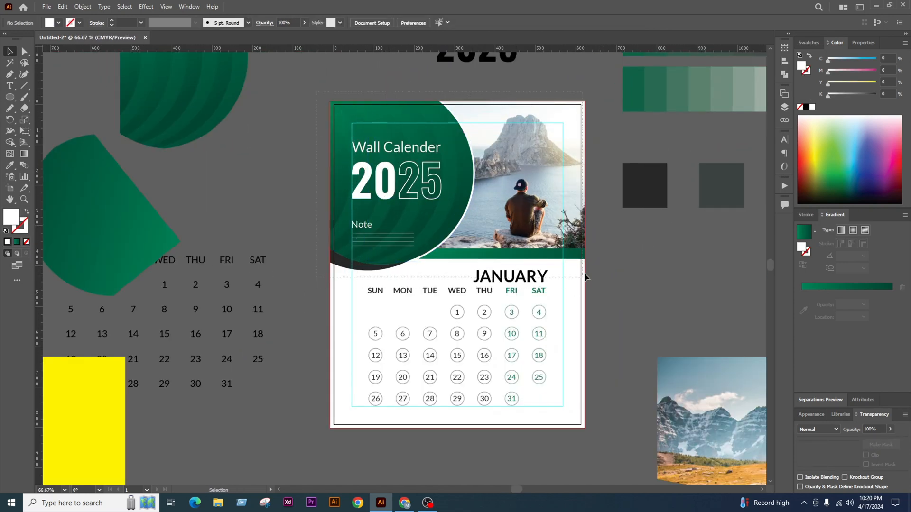
drag(584, 273, 549, 235)
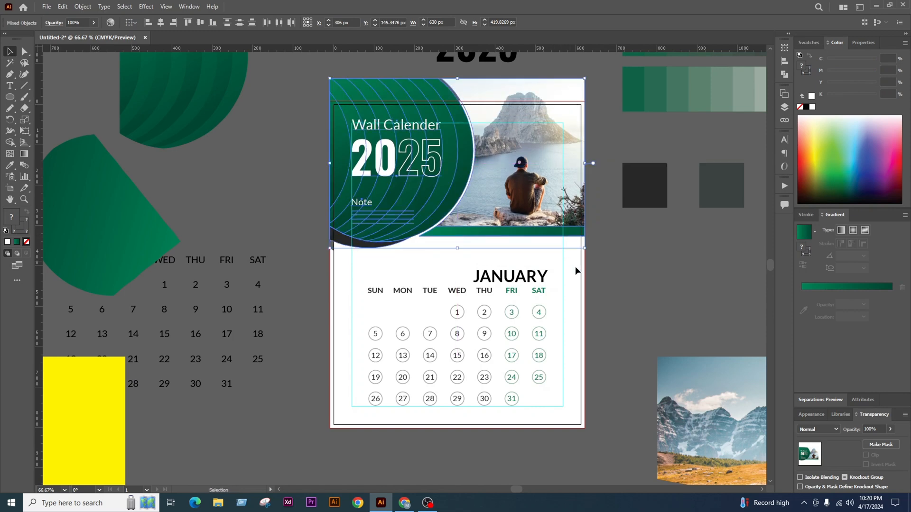
click(594, 294)
Move the JANUARY title slightly up to widen the gap above the weekday headings
scroll(546, 297, up, 1)
drag(498, 287, 506, 265)
click(628, 267)
click(667, 275)
scroll(548, 271, down, 2)
scroll(527, 263, up, 3)
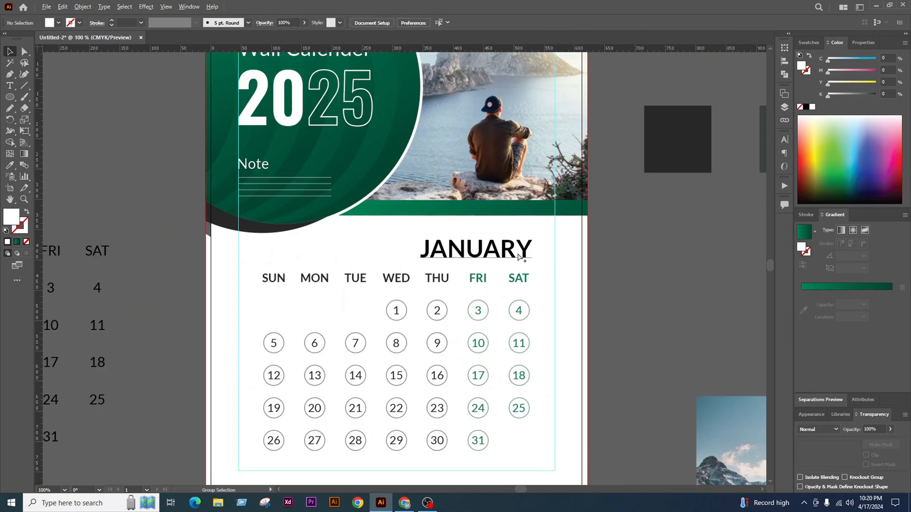
scroll(496, 261, down, 3)
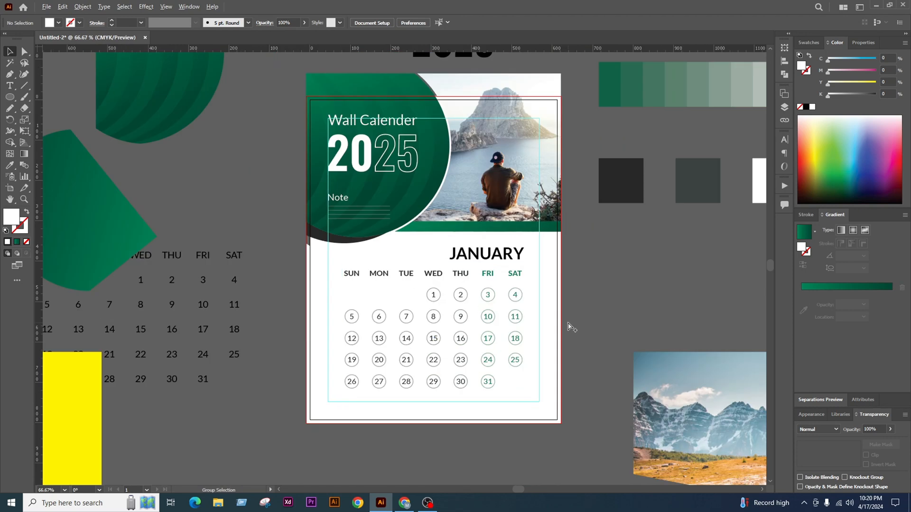
Recolour the JANUARY title with the dark grey sampled from the weekday headings
scroll(507, 292, up, 2)
scroll(509, 264, up, 2)
click(6, 88)
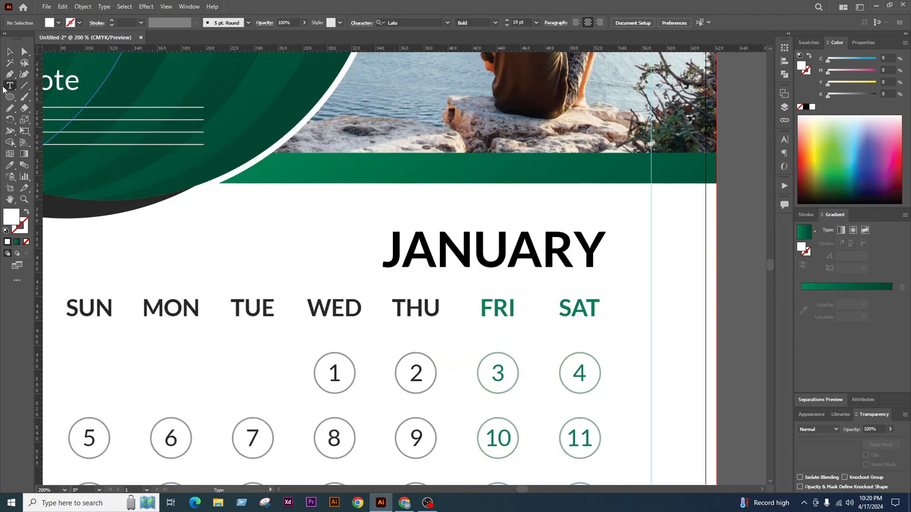
click(9, 52)
click(436, 253)
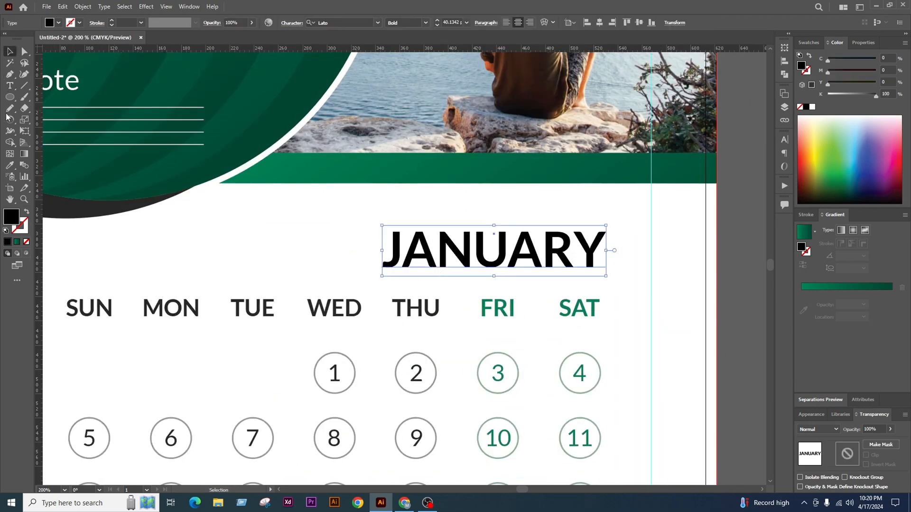
click(10, 164)
scroll(412, 347, up, 3)
click(386, 279)
scroll(392, 287, down, 4)
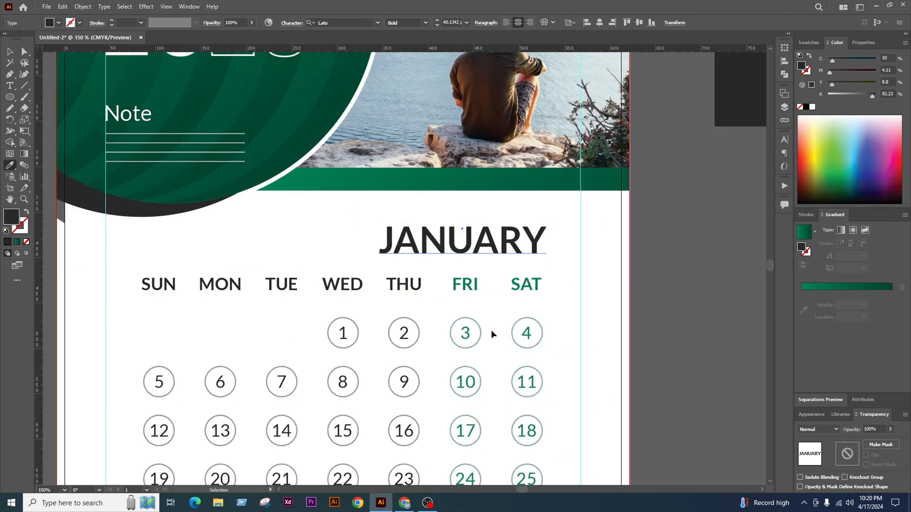
Colour the letters ARY of the JANUARY title with the green sampled from the SAT heading
click(9, 86)
drag(473, 239, 606, 332)
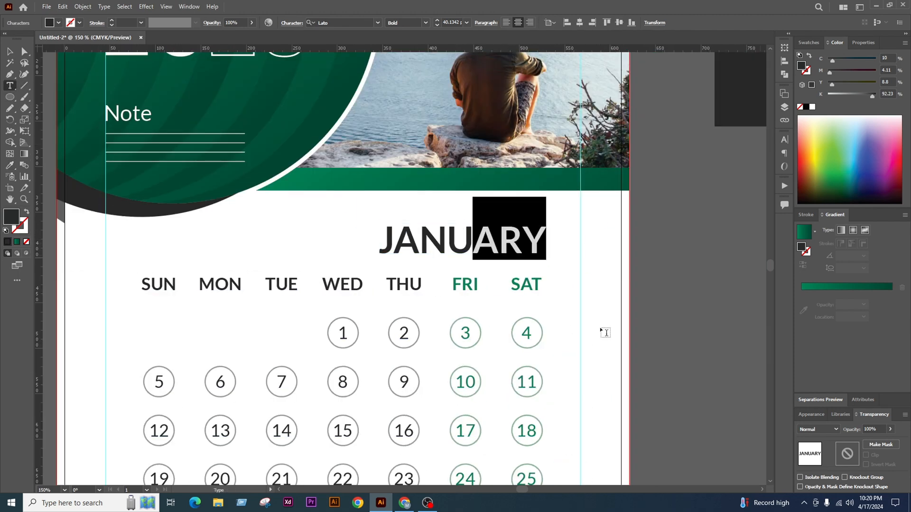
click(10, 165)
scroll(522, 302, up, 3)
click(525, 248)
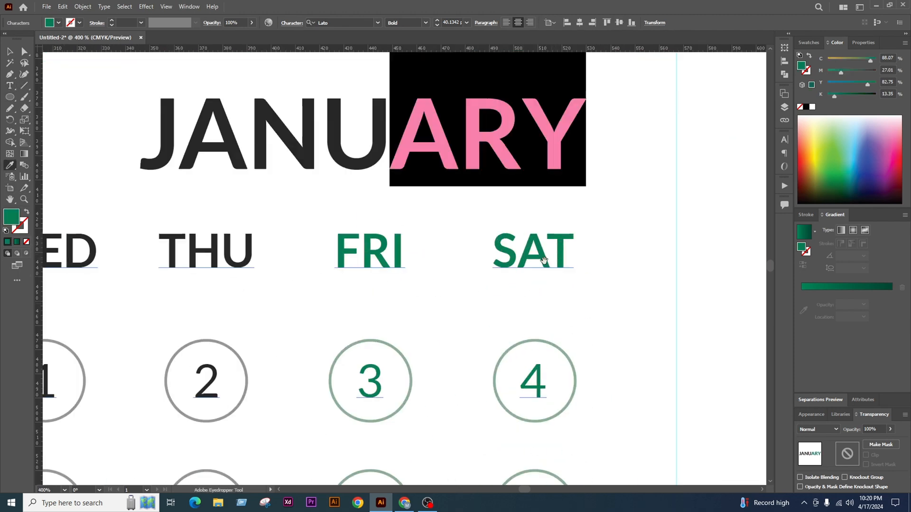
scroll(540, 269, down, 4)
Set the JANUARY title to right paragraph alignment and a font size of 45 pt
click(9, 53)
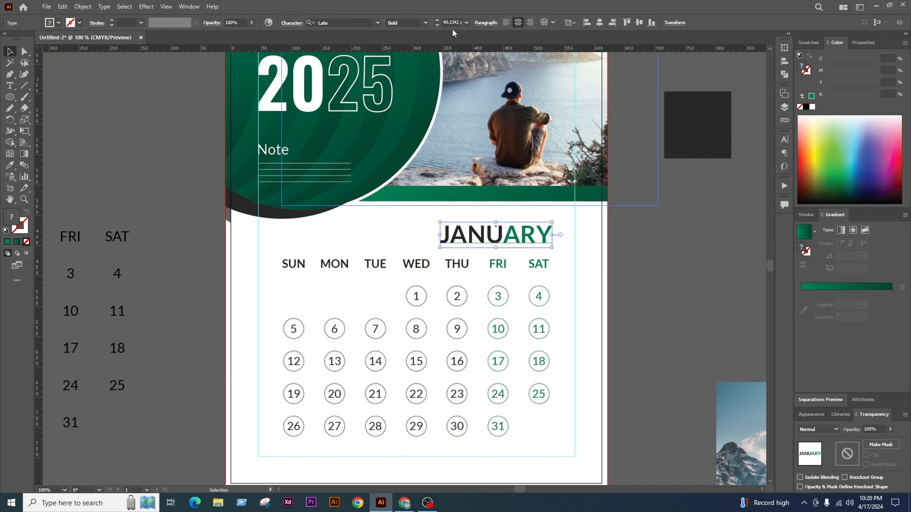
click(437, 21)
click(437, 20)
click(436, 20)
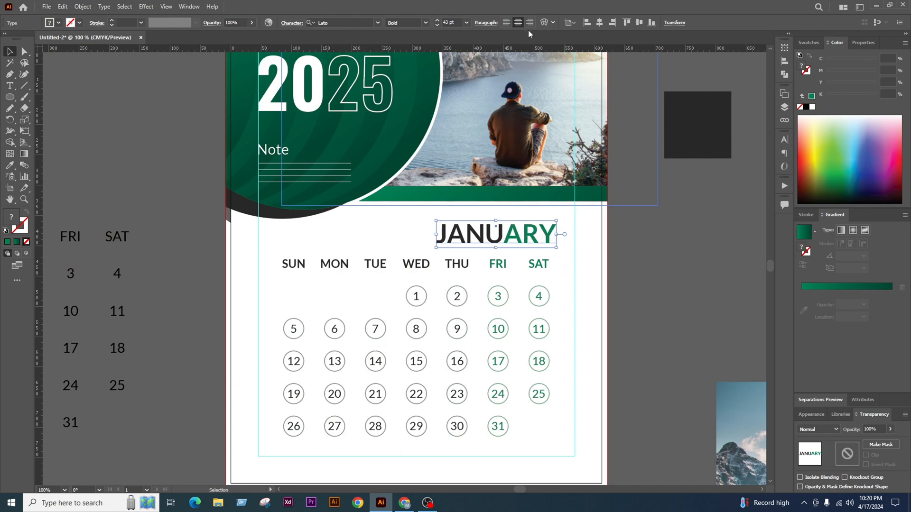
click(528, 22)
click(437, 21)
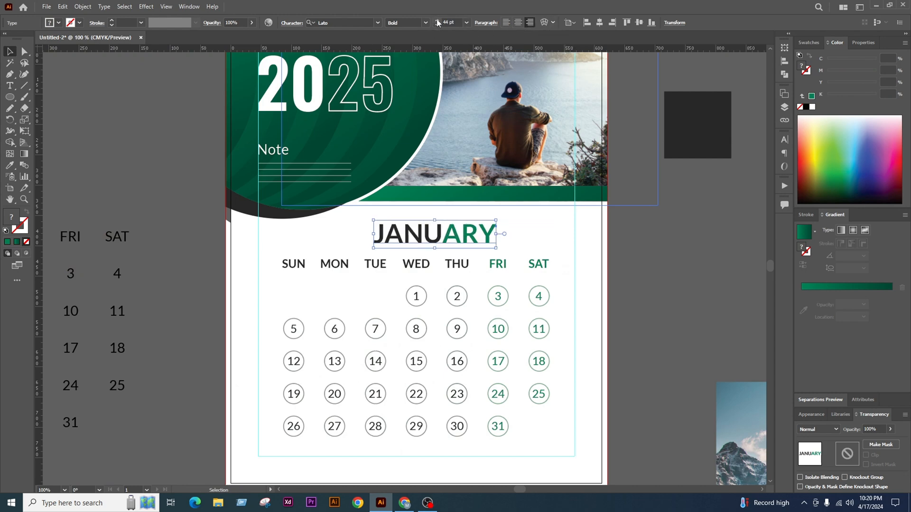
click(437, 21)
Move the JANUARY title so its right edge lines up with the Saturday column
scroll(506, 248, up, 1)
drag(476, 241, 554, 253)
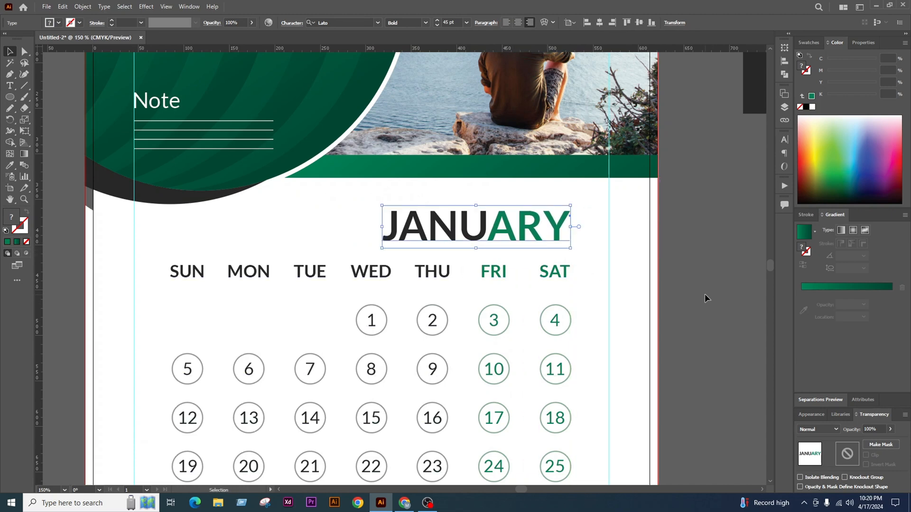
click(702, 297)
scroll(700, 299, down, 3)
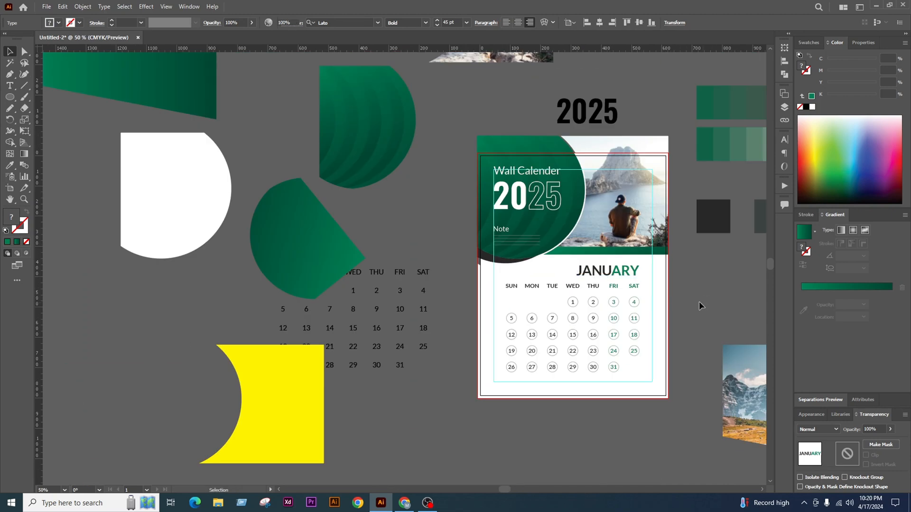
scroll(705, 339, up, 4)
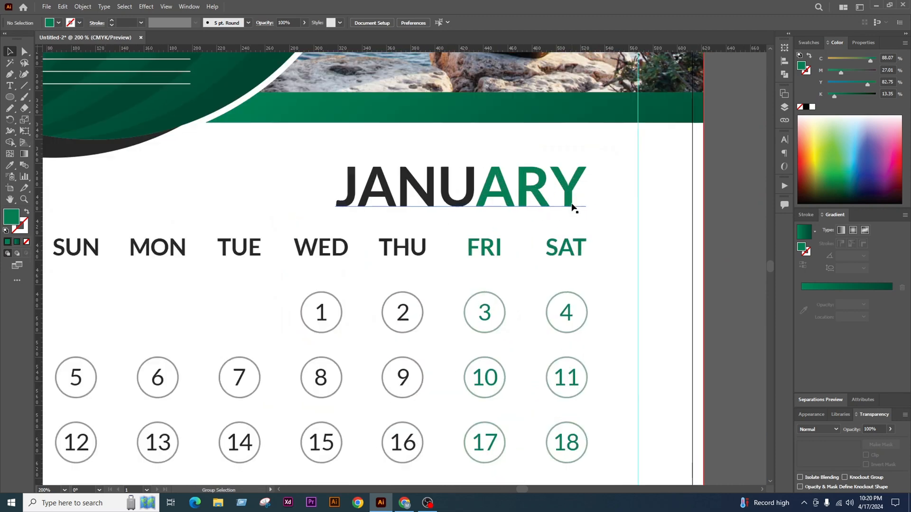
Scale the JANUARY title down to about 37 pt so it spans the Thursday to Saturday headings, and fine-tune its position
click(517, 193)
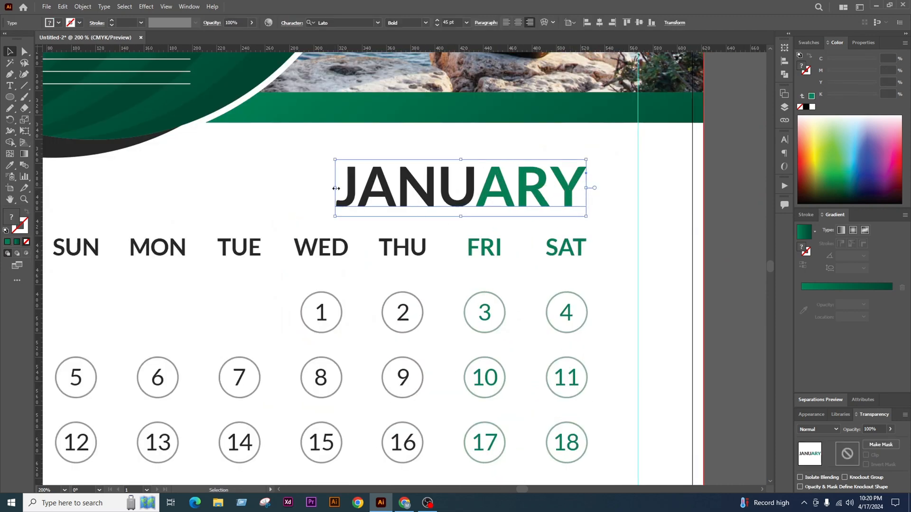
drag(335, 188, 378, 188)
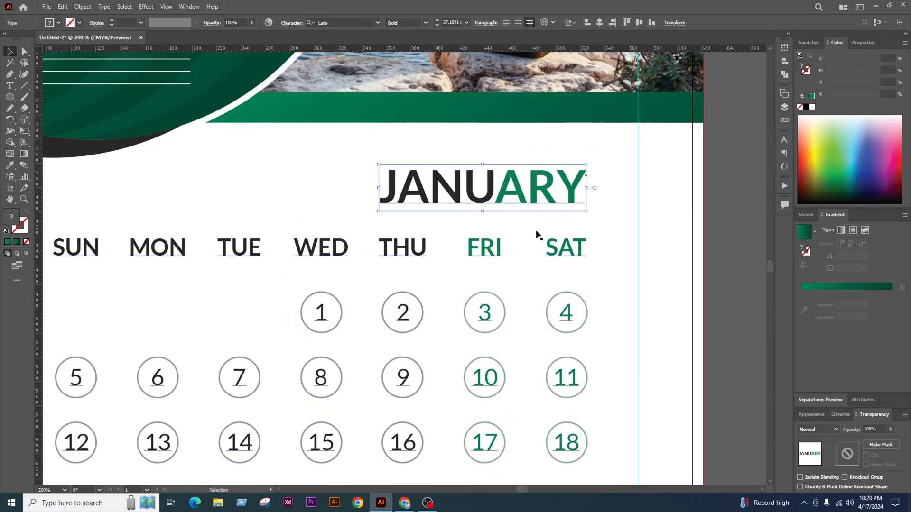
scroll(537, 232, down, 2)
scroll(536, 232, up, 4)
drag(537, 223, 542, 221)
scroll(541, 222, down, 4)
click(585, 234)
scroll(520, 250, down, 3)
scroll(492, 265, up, 1)
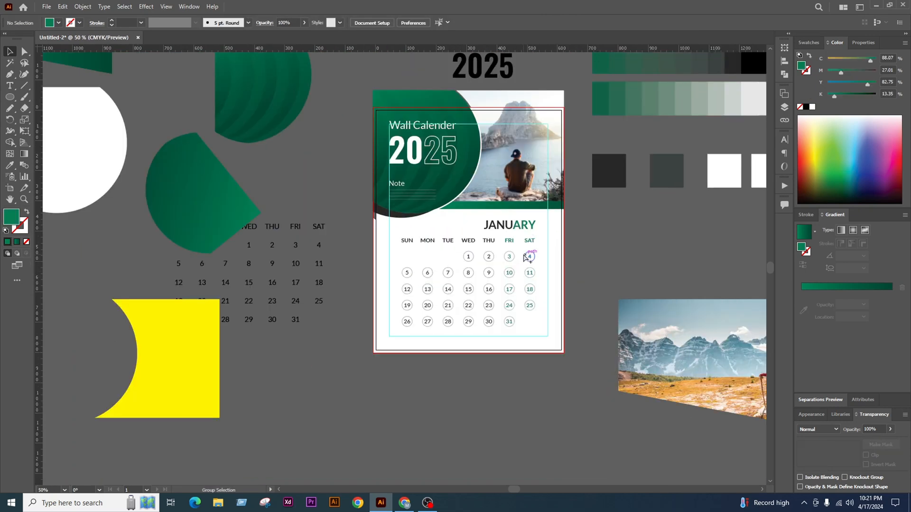
Try to move the JANUARY title over to the Sunday to Tuesday headings, and undo the move
scroll(526, 257, up, 1)
drag(613, 242, 604, 242)
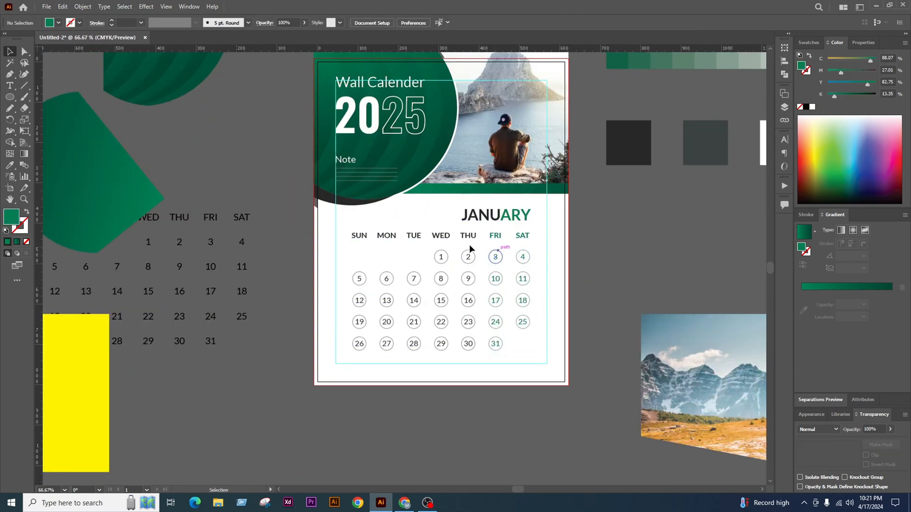
scroll(469, 244, up, 1)
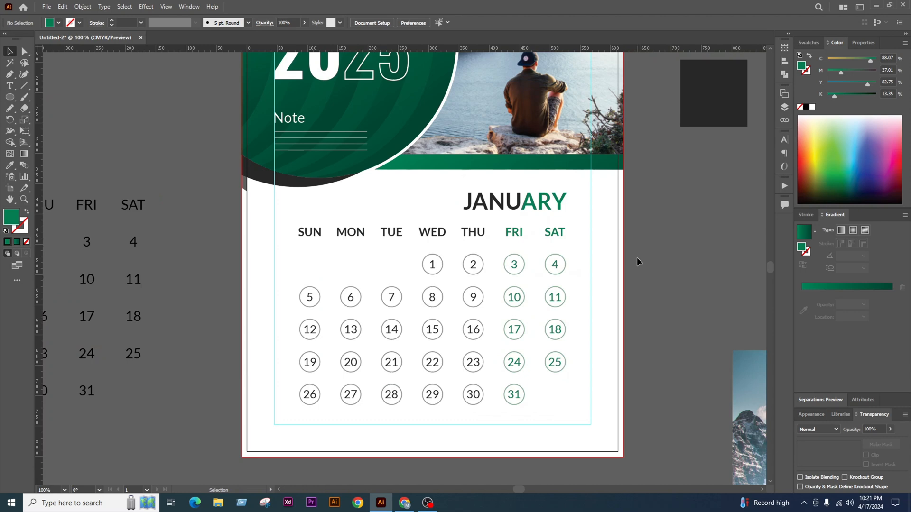
drag(541, 203, 374, 203)
scroll(407, 236, down, 3)
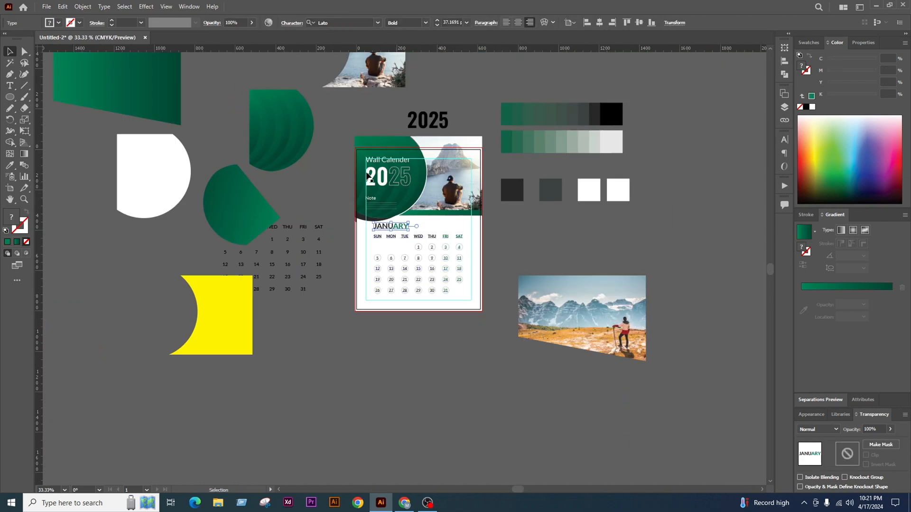
scroll(415, 182, up, 2)
key(ctrl+z)
click(639, 275)
scroll(614, 271, down, 2)
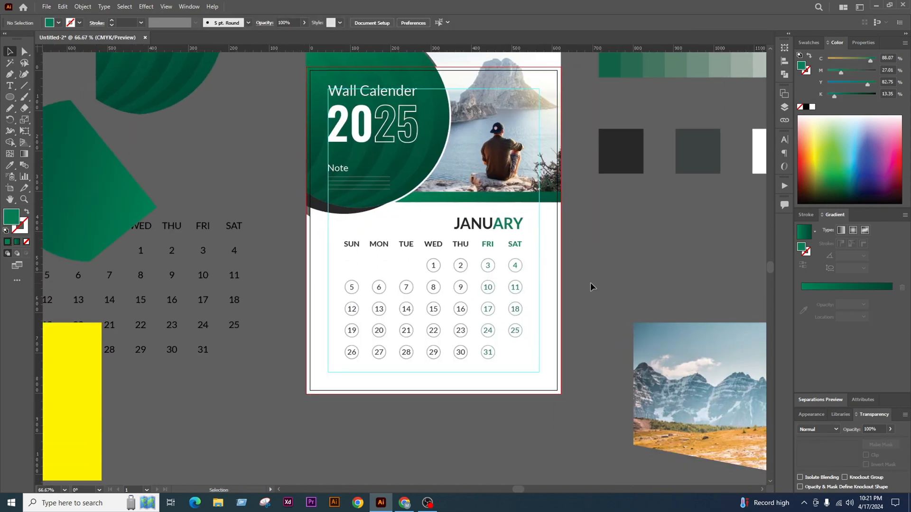
Duplicate the JANUARY title above the Sunday to Tuesday headings and replace the copy's text with 01
scroll(590, 283, down, 1)
scroll(436, 206, up, 1)
drag(498, 205, 381, 212)
scroll(386, 194, up, 2)
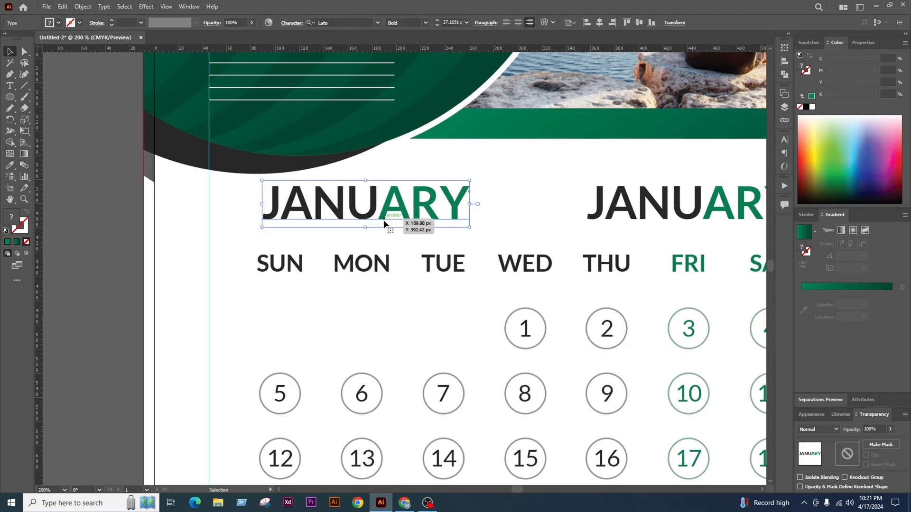
double_click(364, 209)
double_click(364, 209)
text(01)
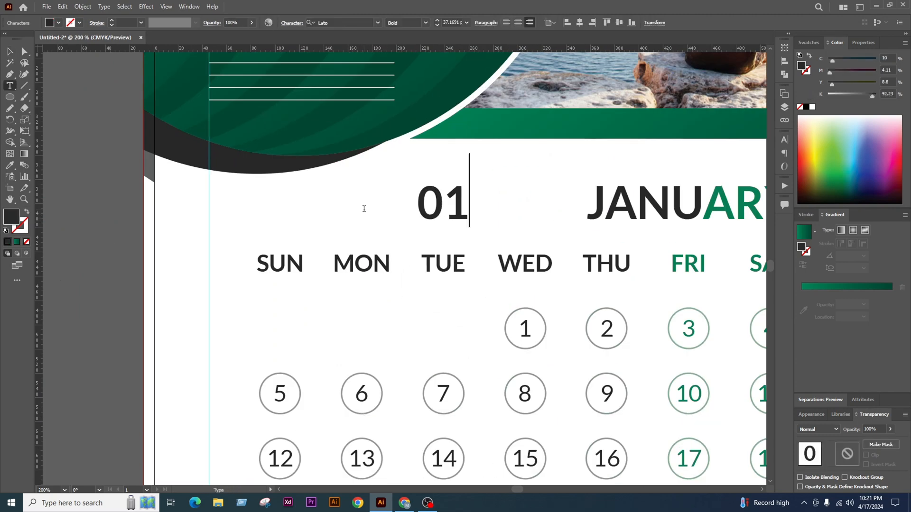
Left-align the 01 text and place it above the SUN heading, flush with the Sunday column
click(10, 51)
drag(451, 204, 292, 237)
key(ctrl+1)
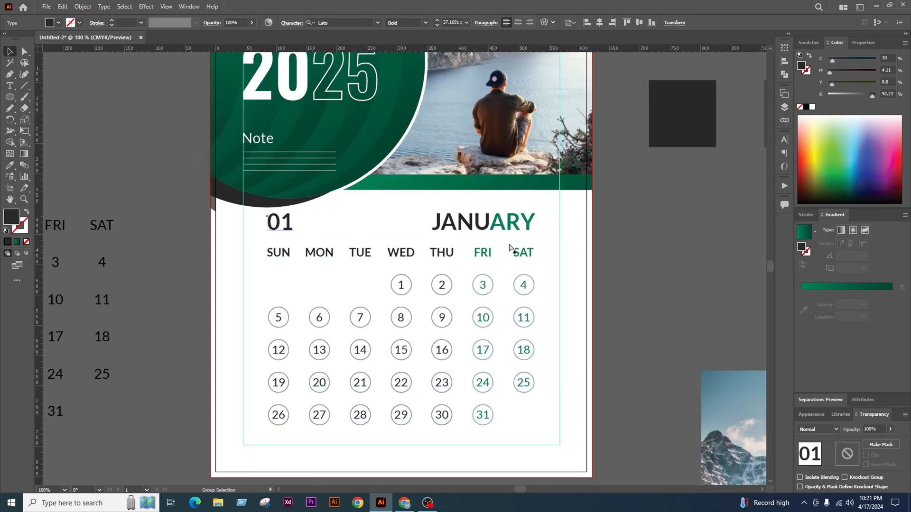
Lower the 01 and JANUARY titles slightly, and shift them down together with the date table and its circles
shift+click(479, 221)
key(shift+Down)
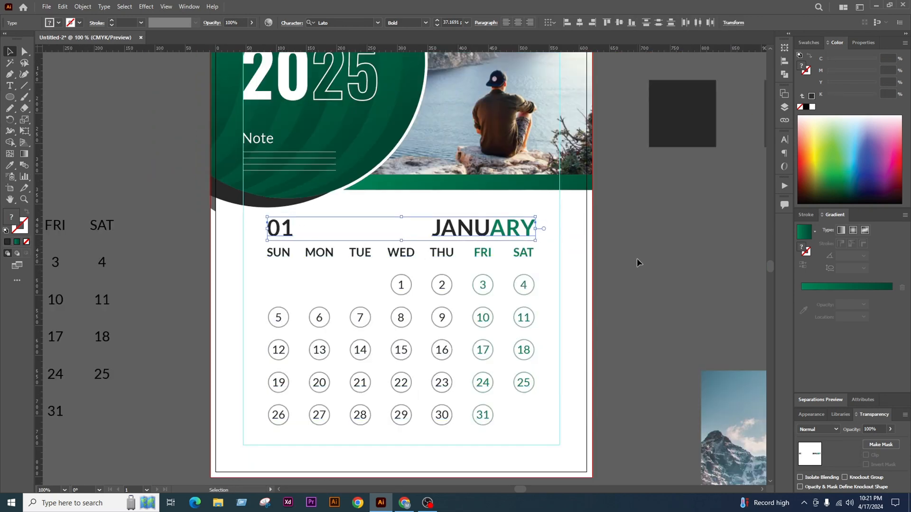
shift+click(521, 258)
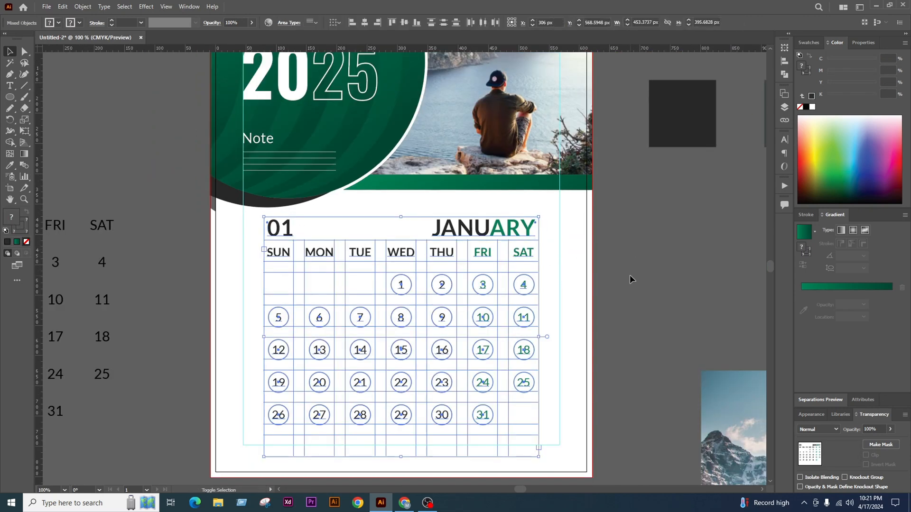
key(shift+Down)
click(631, 275)
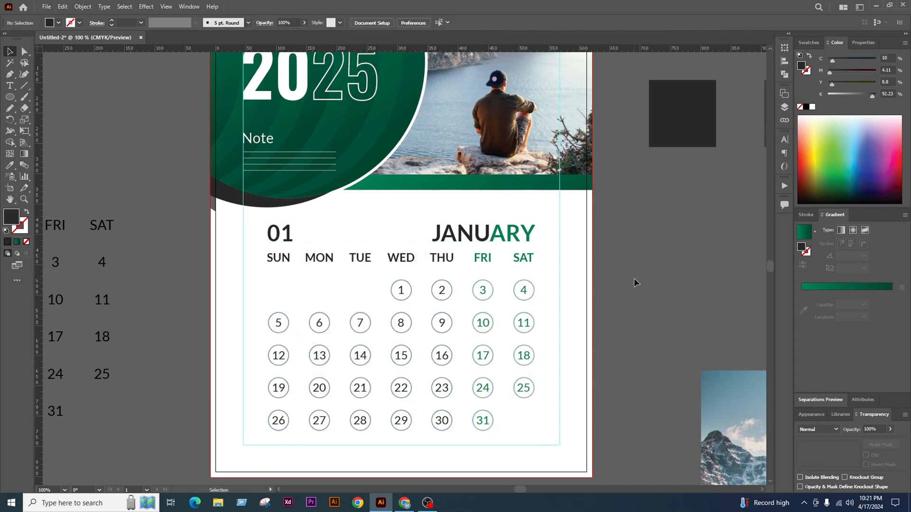
Set the font size of both the 01 and JANUARY titles to 37 pt
scroll(490, 237, down, 1)
scroll(398, 242, up, 2)
scroll(312, 244, up, 2)
click(355, 240)
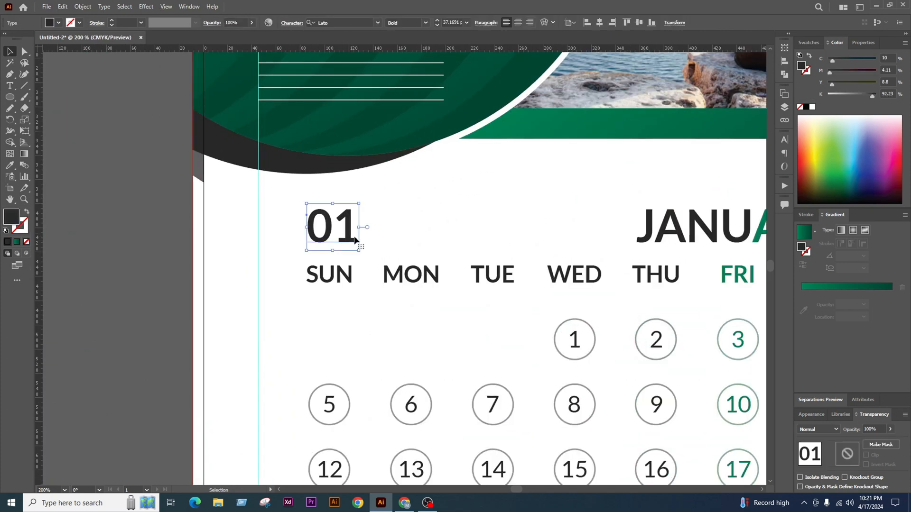
click(706, 225)
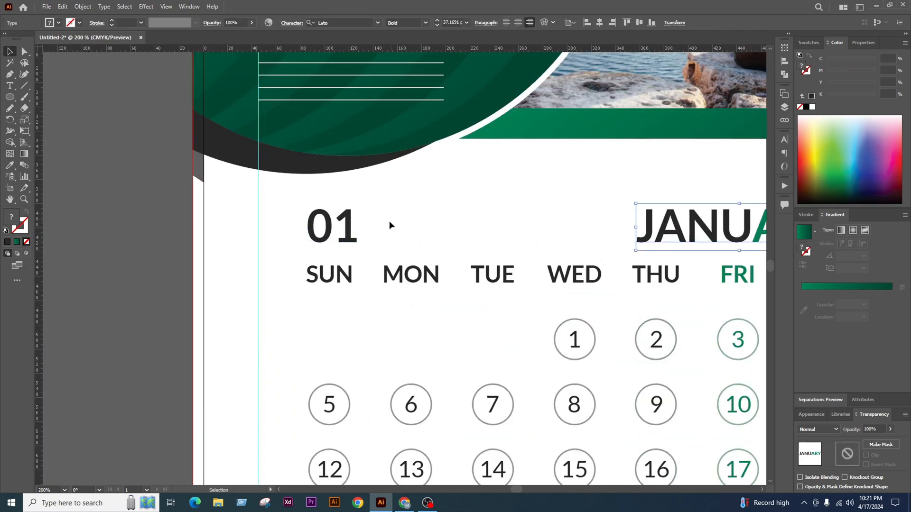
shift+click(352, 238)
click(437, 25)
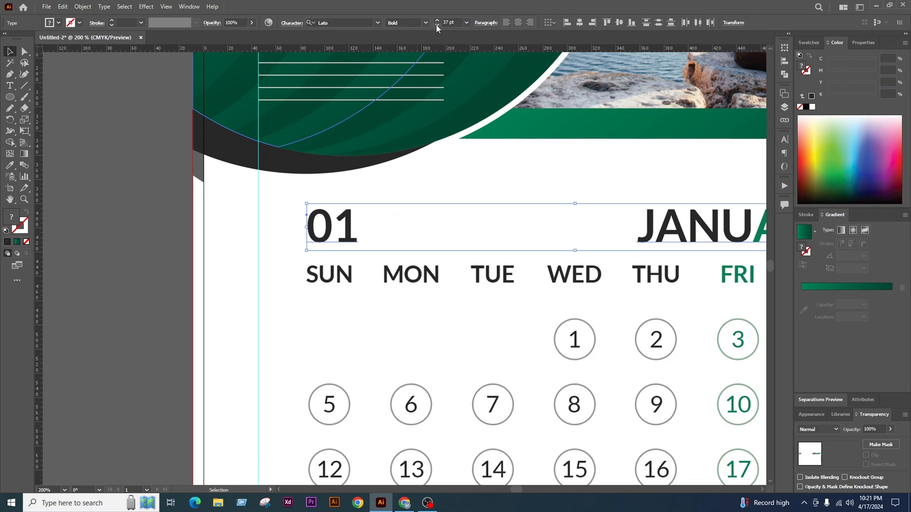
click(118, 196)
scroll(303, 236, down, 2)
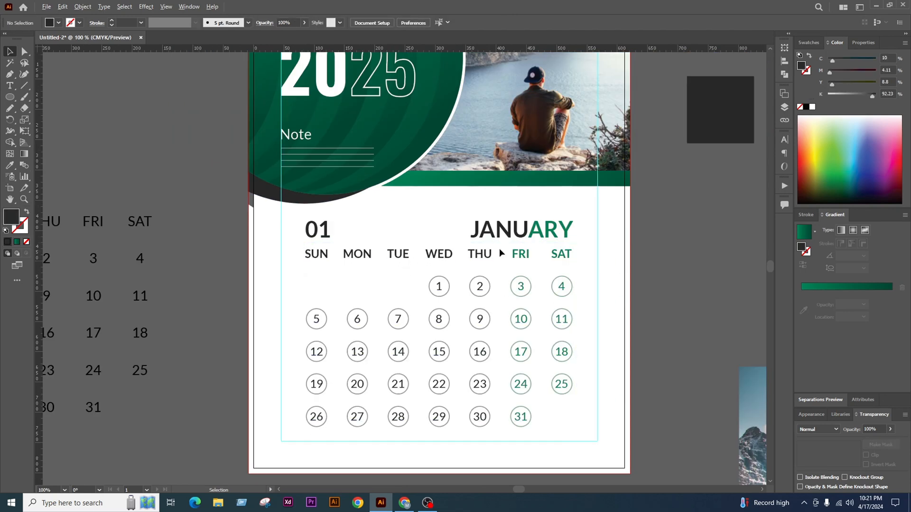
Group the 01 and JANUARY titles and nudge the group slightly up from the weekday headings
click(538, 232)
shift+click(313, 229)
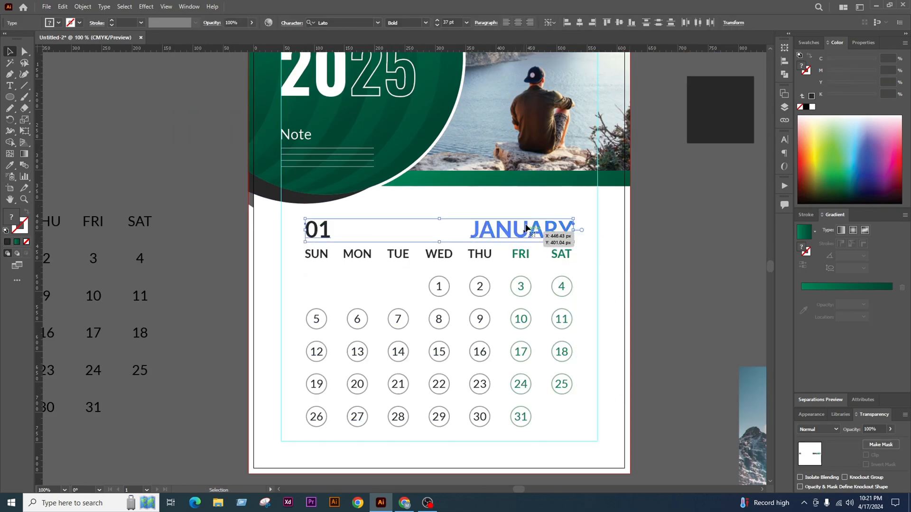
key(ctrl+g)
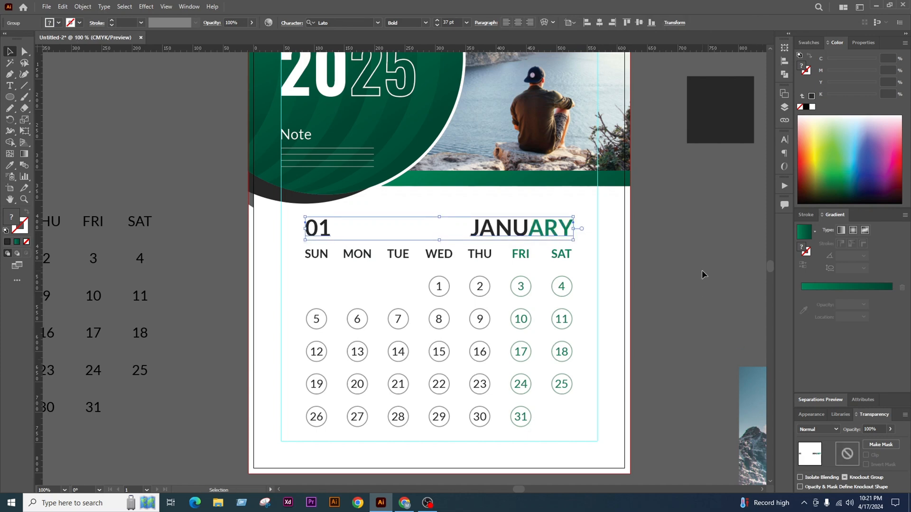
click(701, 269)
scroll(550, 303, down, 2)
scroll(496, 251, up, 1)
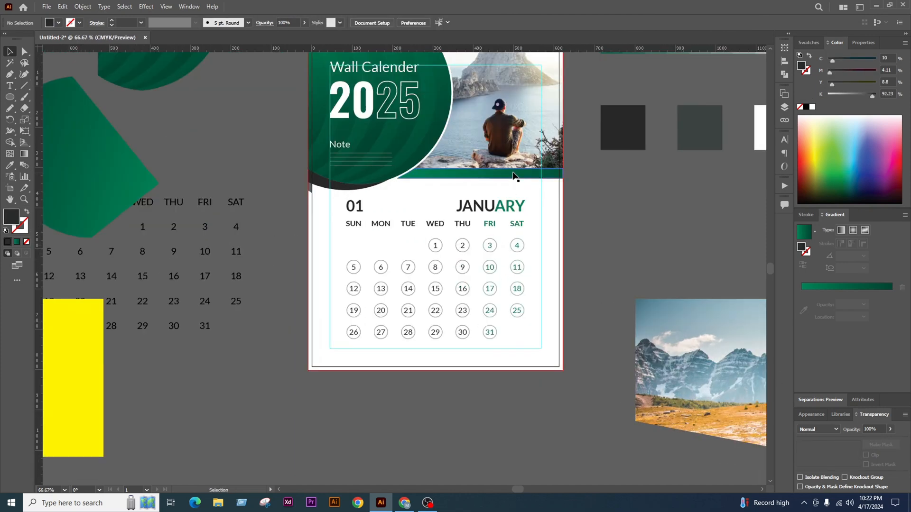
Copy the green band below the photo to beneath the dates, stretched past both page edges to about 939 by 31 px
drag(513, 174, 396, 354)
scroll(430, 366, up, 1)
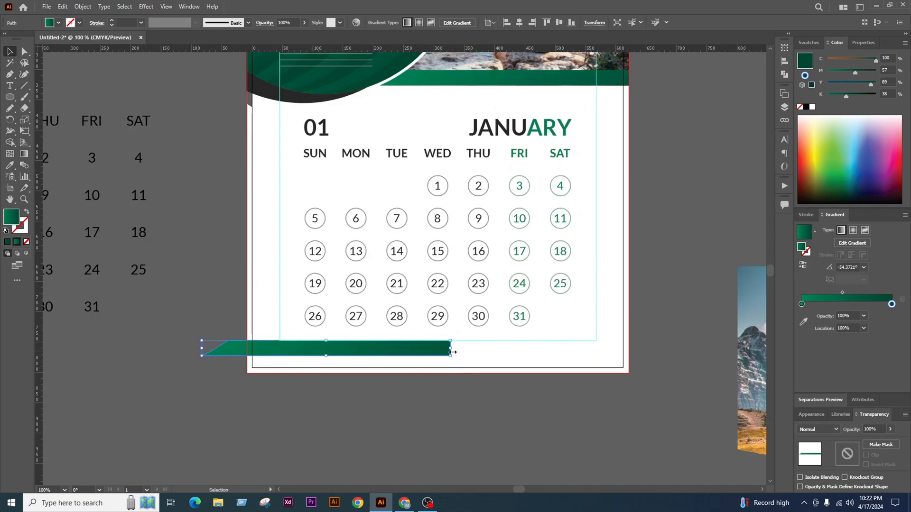
drag(452, 352, 660, 352)
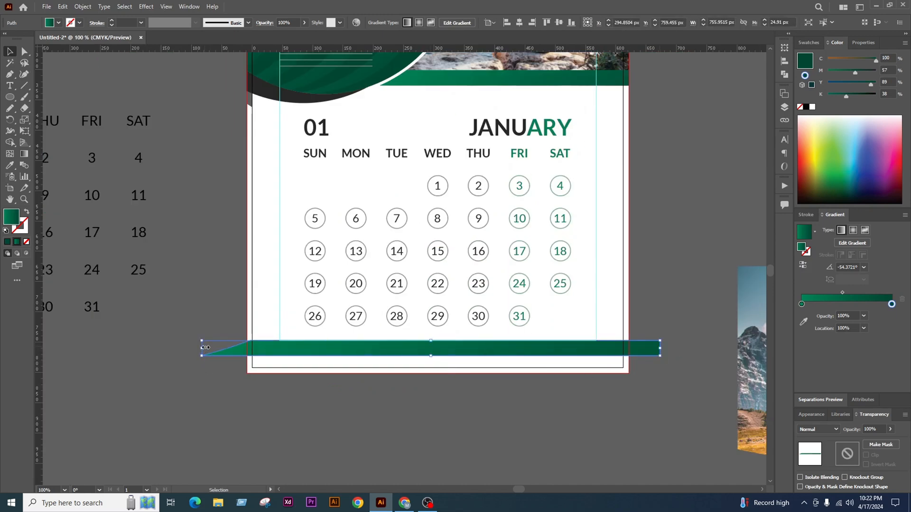
drag(206, 348, 93, 350)
drag(482, 357, 482, 361)
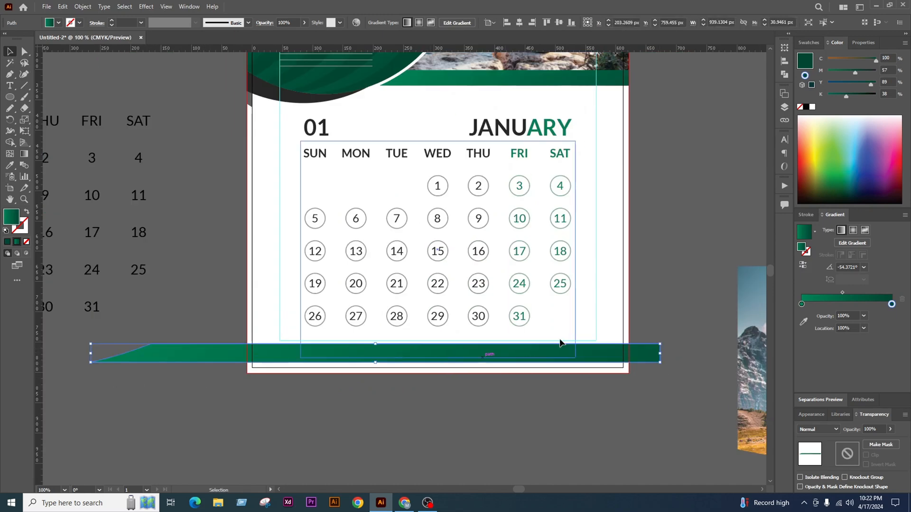
Unlock all objects and delete the white cut-out background shape on the calendar page
key(ctrl+alt+2)
click(594, 383)
scroll(595, 382, down, 1)
drag(605, 332, 531, 348)
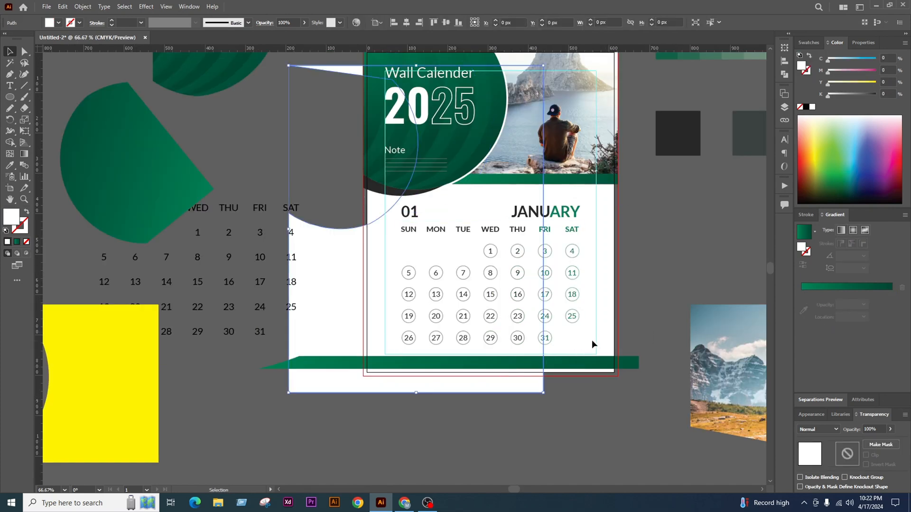
key(Delete)
Release the clipping mask on the photo of the man sitting by the sea
scroll(389, 319, down, 2)
scroll(476, 280, up, 2)
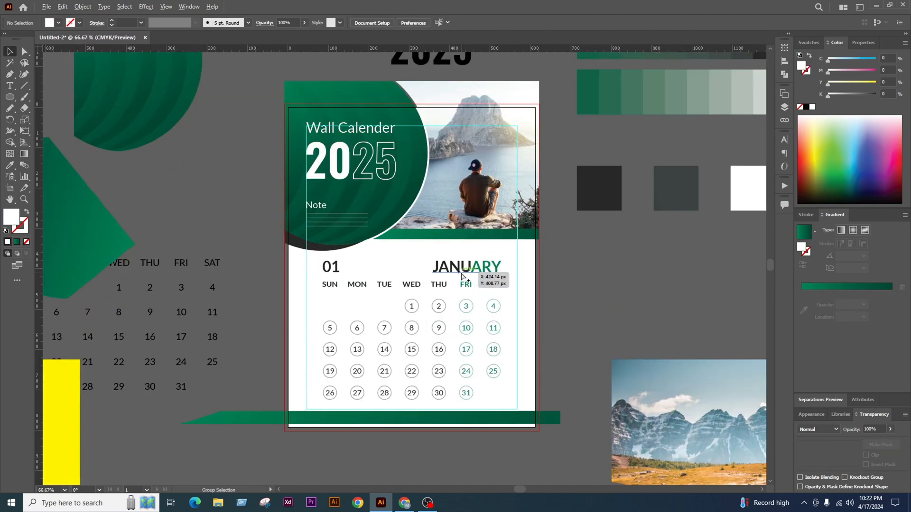
scroll(377, 91, up, 1)
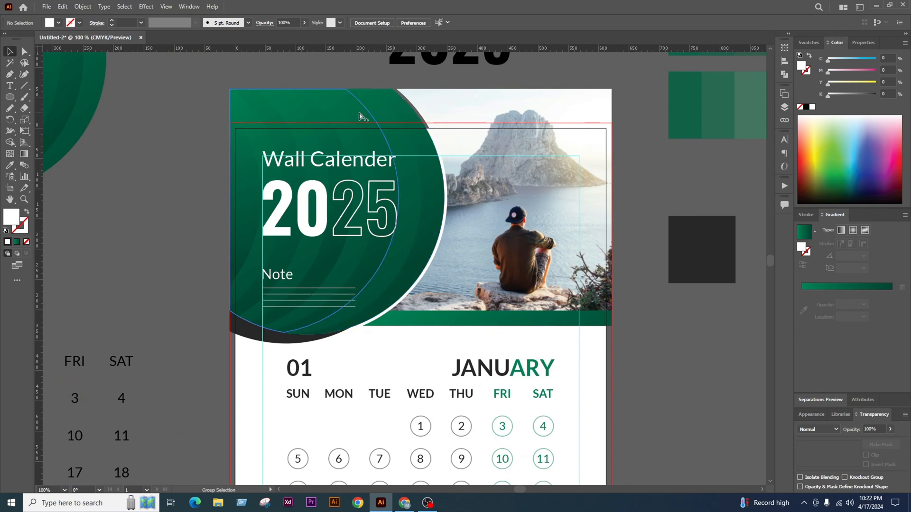
click(389, 132)
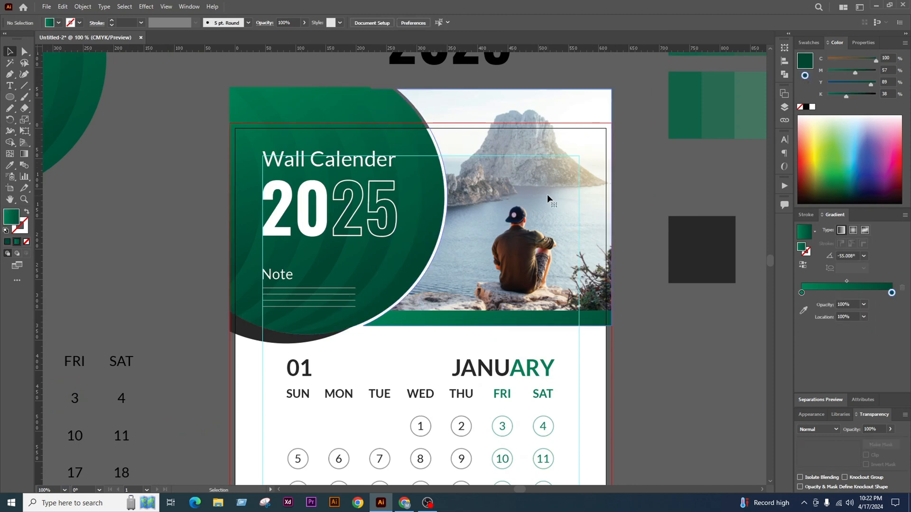
right_click(553, 171)
click(681, 377)
click(677, 374)
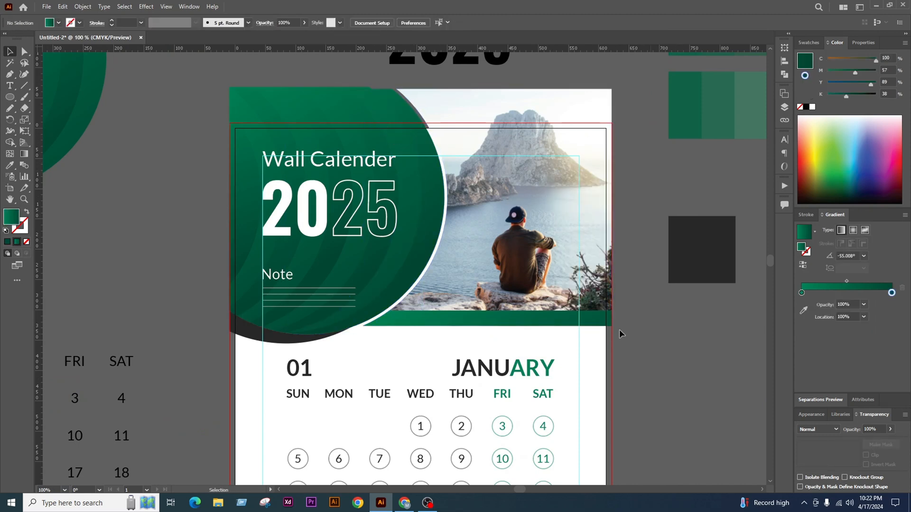
right_click(561, 222)
click(617, 301)
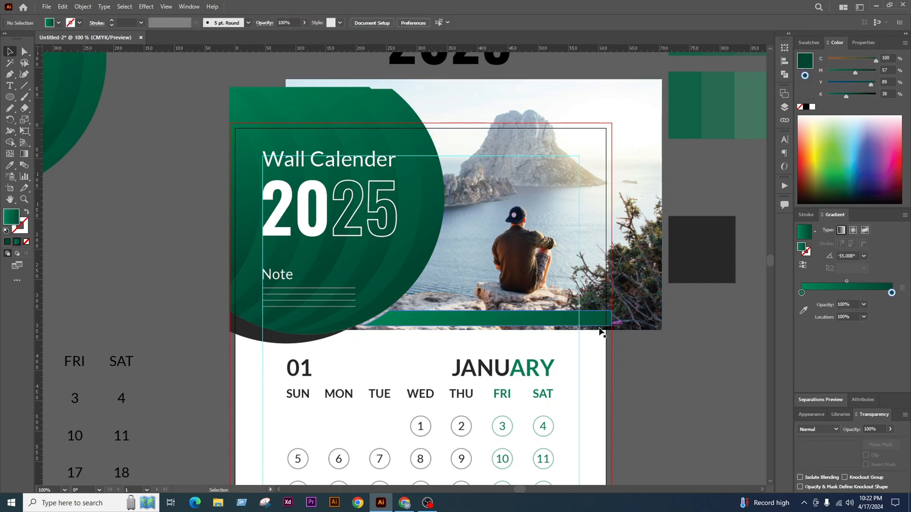
click(585, 321)
scroll(584, 320, down, 1)
drag(585, 320, 278, 297)
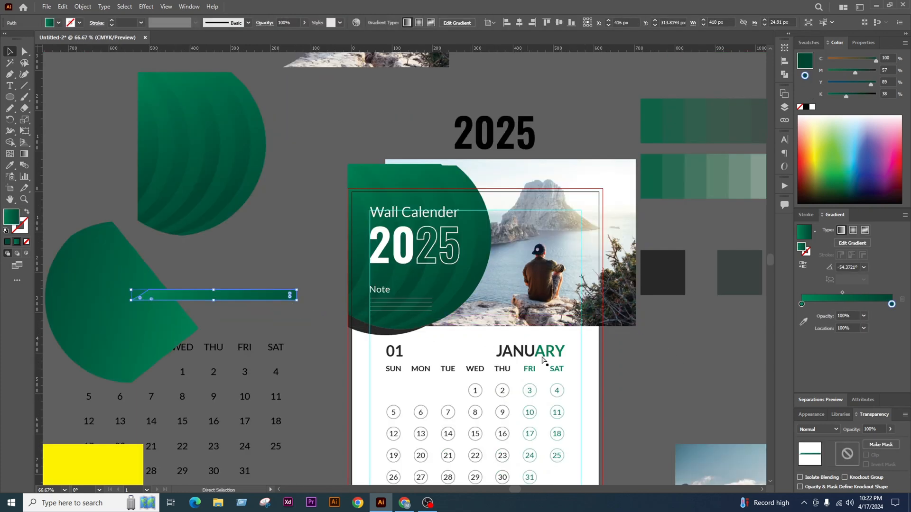
key(ctrl+z)
Fill the photo's released mask shape with red, C 0, M 92.16, Y 100, K 0
click(655, 370)
scroll(586, 256, up, 1)
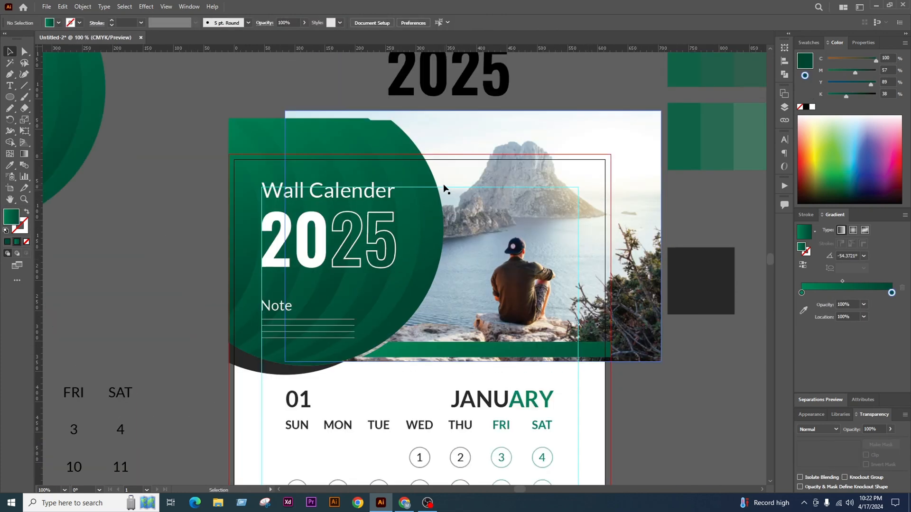
click(610, 191)
click(800, 160)
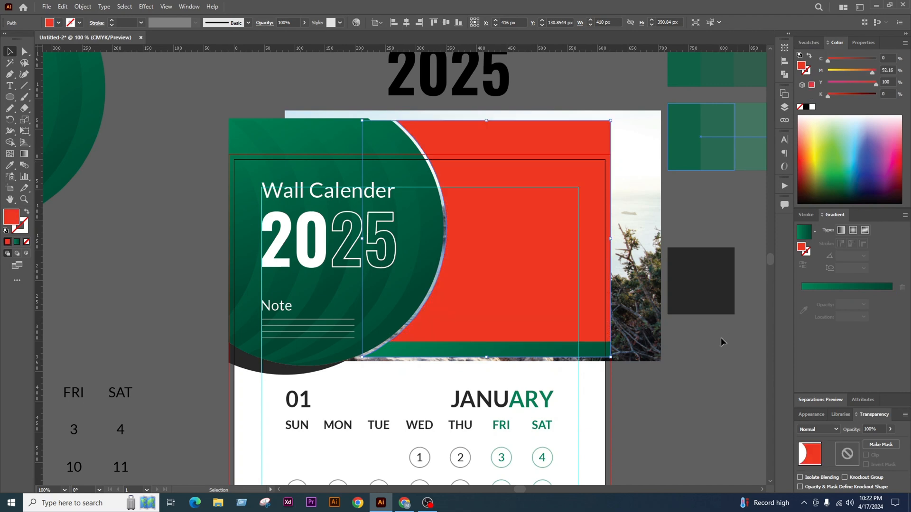
click(716, 351)
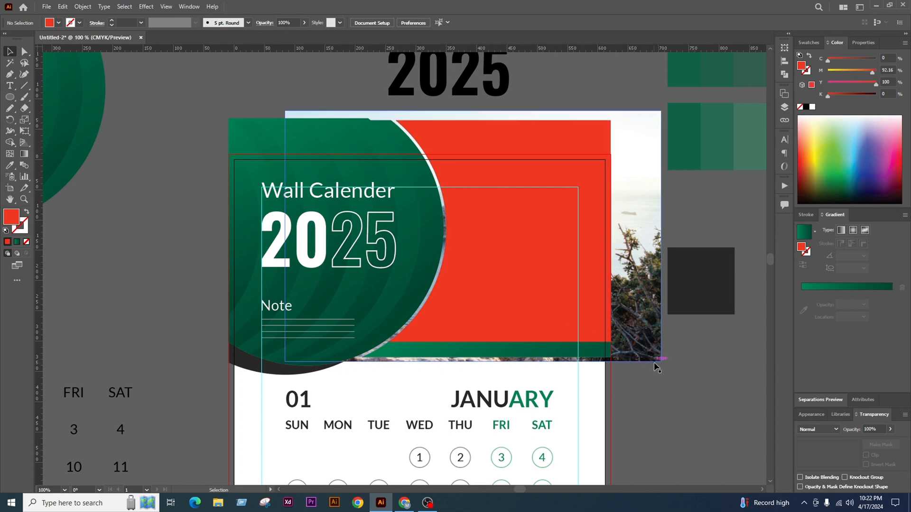
scroll(539, 287, down, 1)
scroll(539, 287, up, 1)
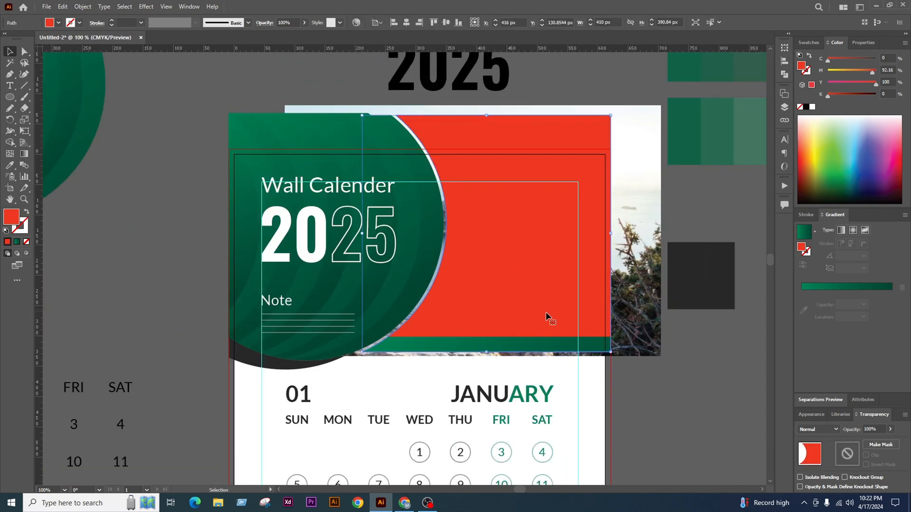
scroll(549, 315, down, 1)
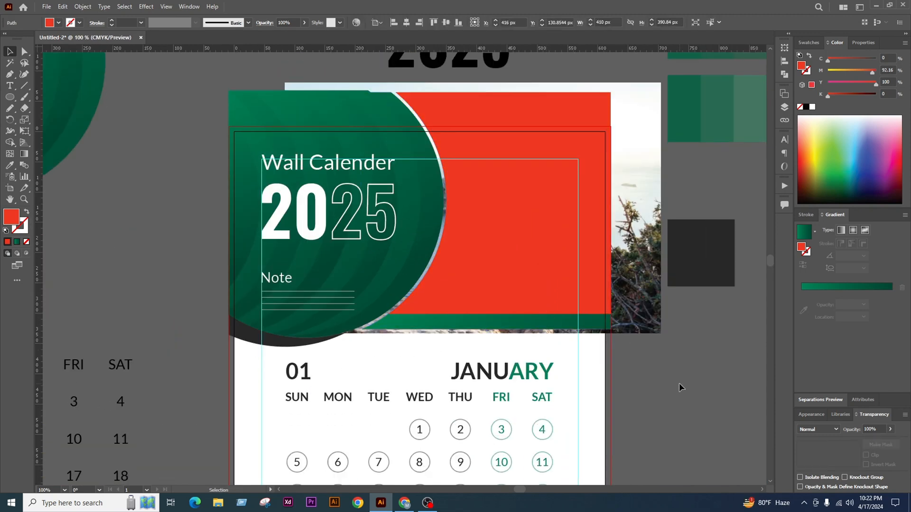
Draw a circle over the photo area, fill it yellow-green and enlarge it to about 676 px across
click(10, 97)
drag(481, 202, 640, 304)
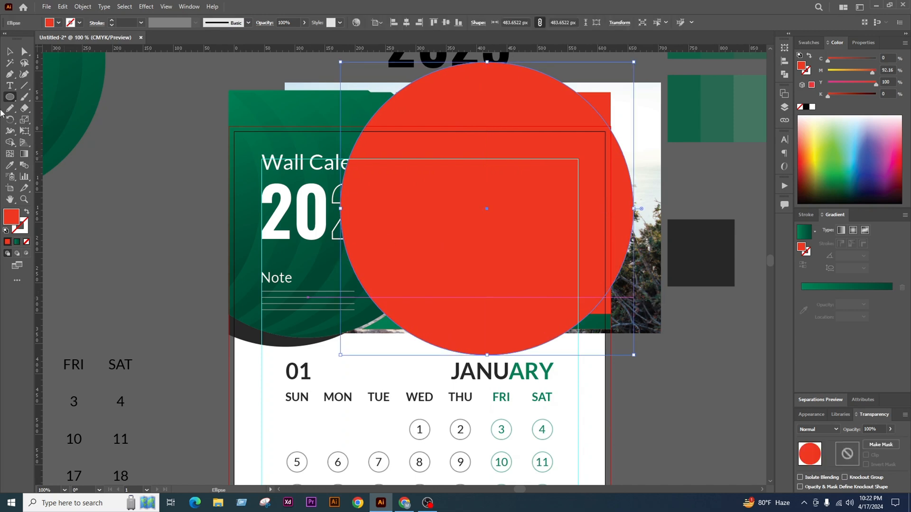
key(v)
click(830, 150)
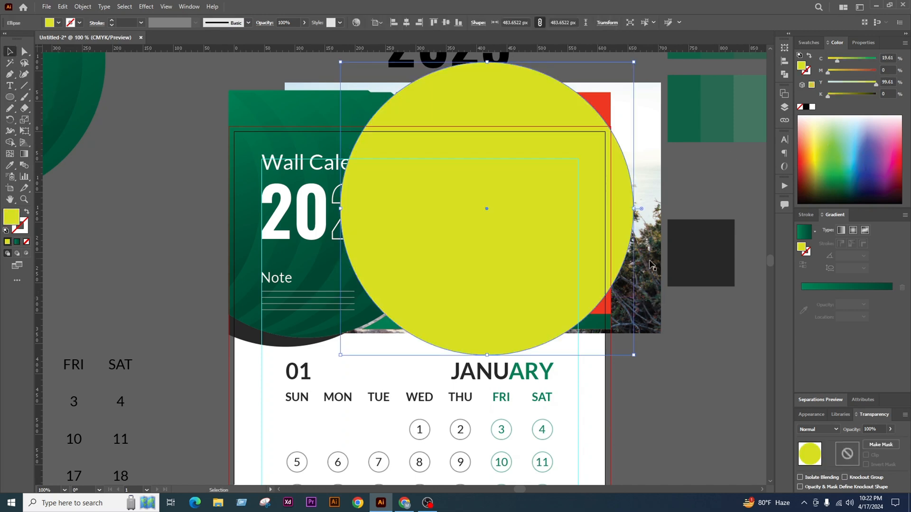
drag(567, 266, 540, 224)
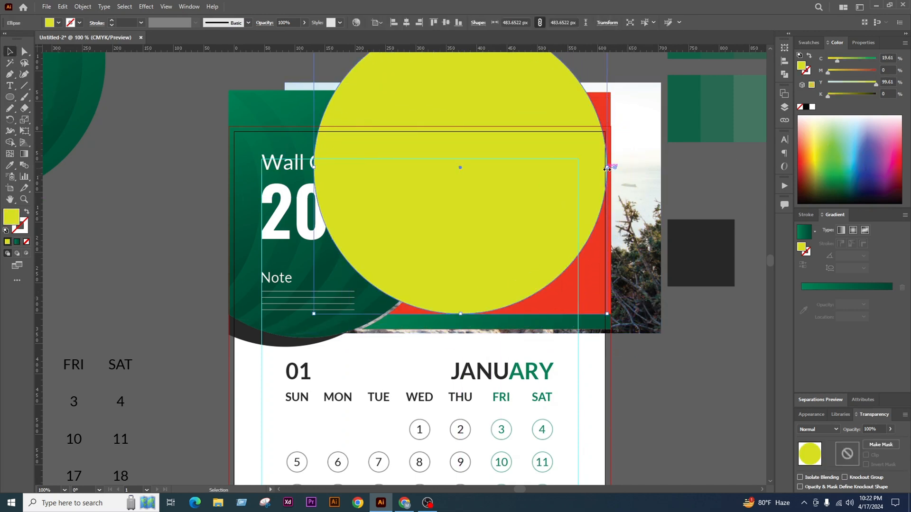
drag(608, 168, 665, 168)
drag(577, 208, 596, 215)
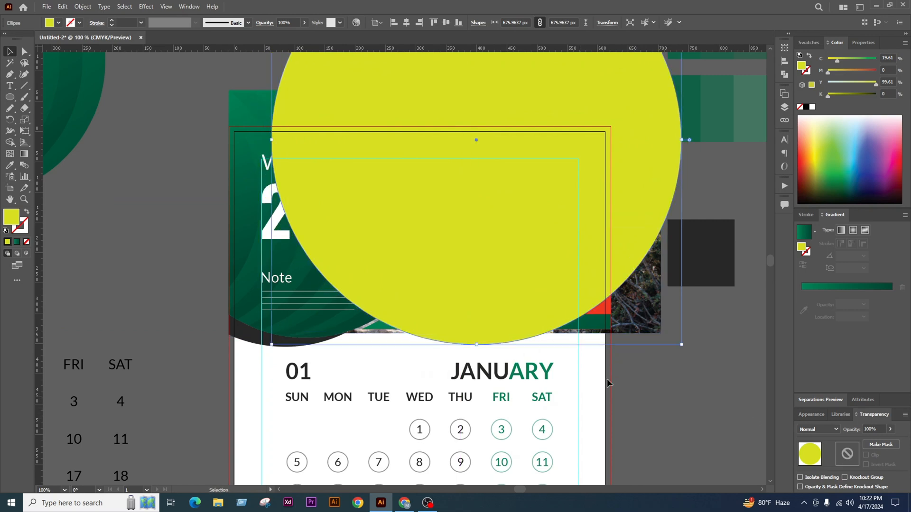
Restack the yellow-green circle above the red shape but behind the green title panel
scroll(576, 368, down, 1)
key(ctrl+bracketleft)
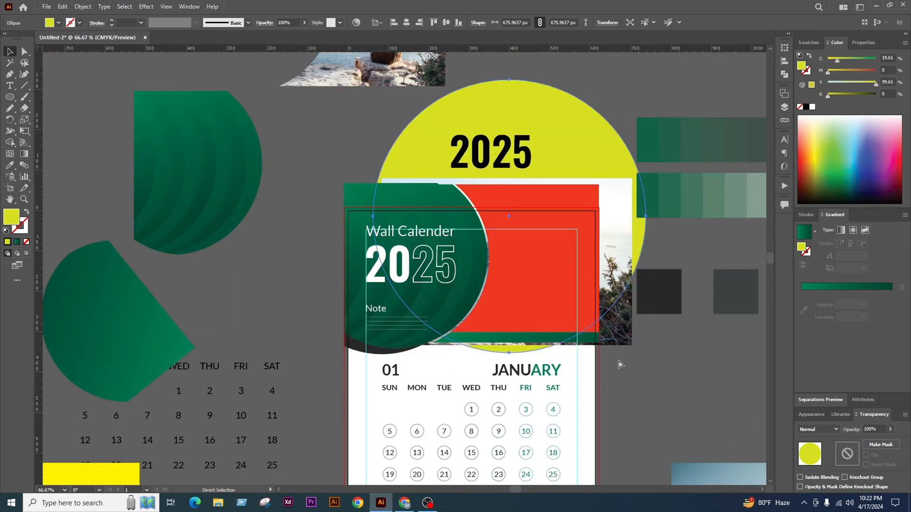
key(ctrl+bracketright)
key(ctrl+bracketright)
key(ctrl+bracketright)
key(ctrl+bracketright)
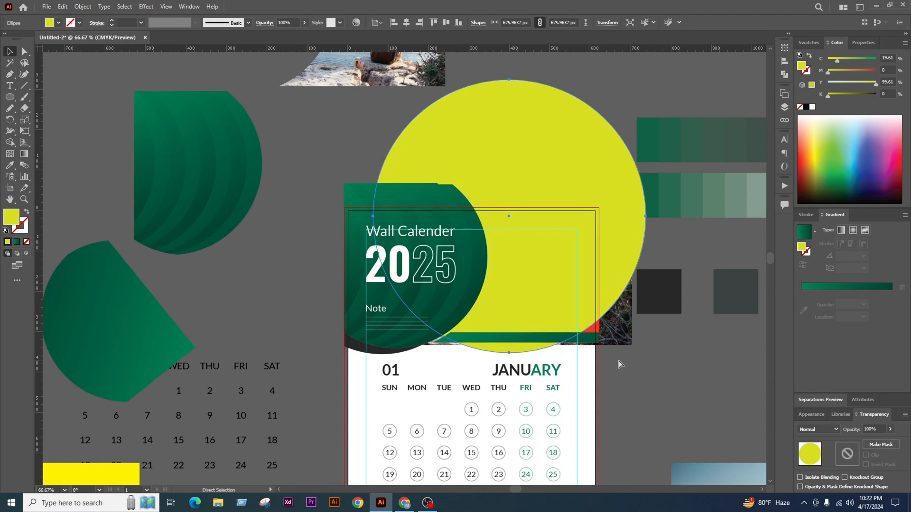
key(a)
key(v)
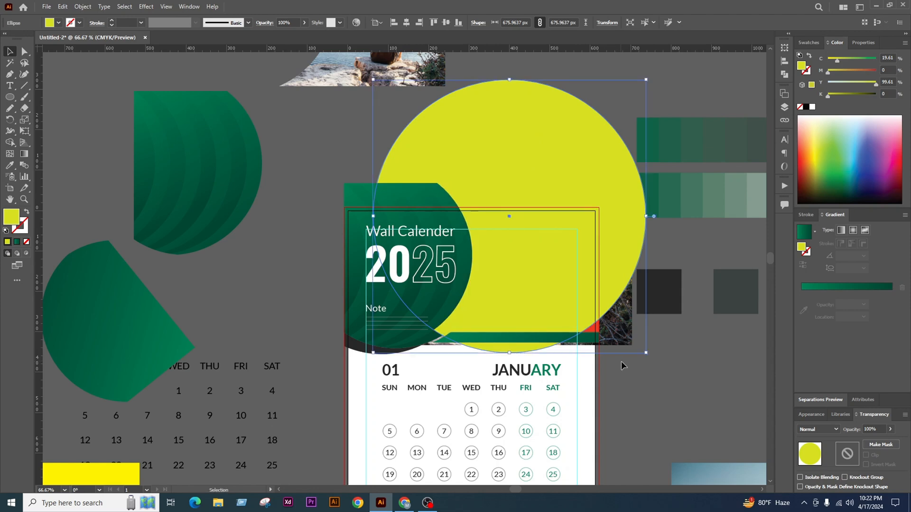
Delete the yellow-green circle
click(636, 384)
scroll(545, 328, down, 1)
scroll(547, 334, up, 1)
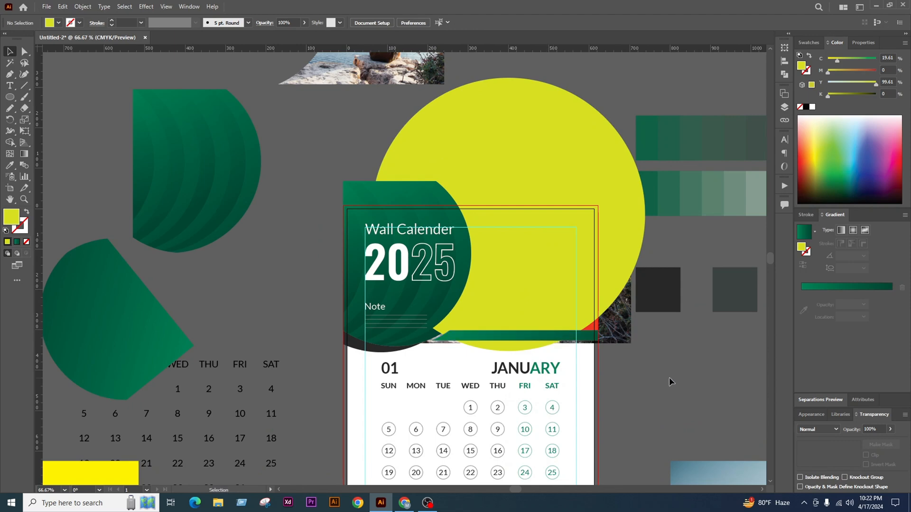
double_click(491, 289)
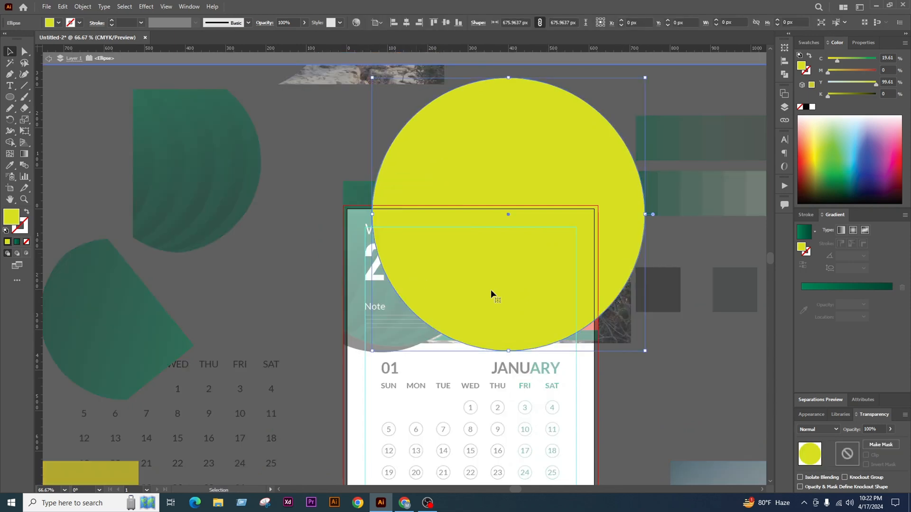
double_click(626, 64)
drag(630, 193, 496, 198)
key(Delete)
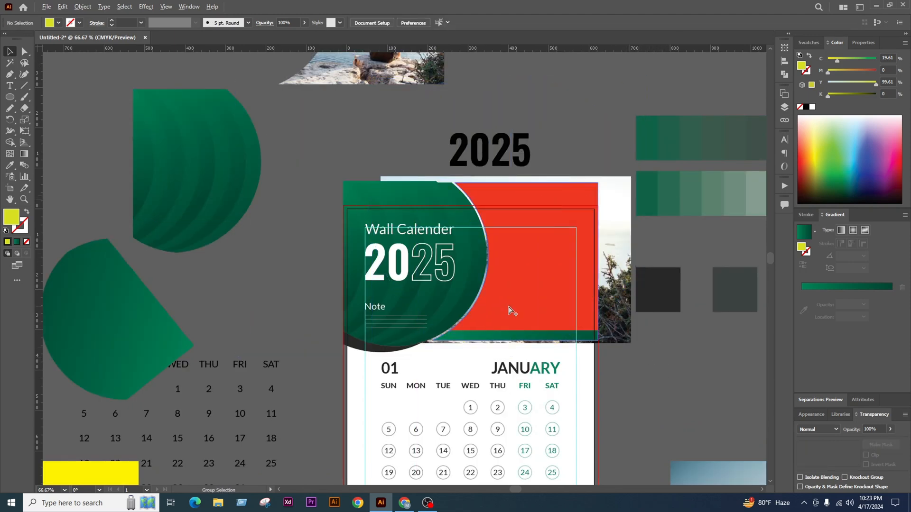
scroll(512, 310, up, 1)
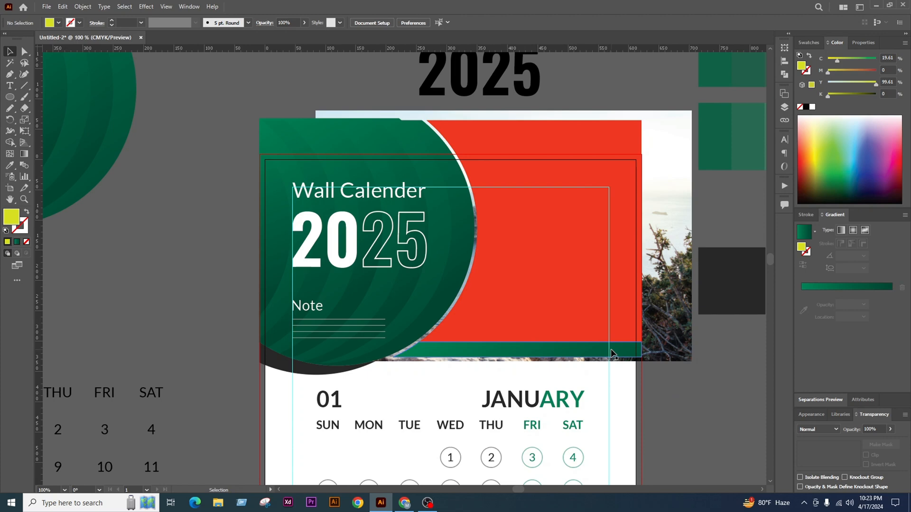
click(612, 353)
click(599, 315)
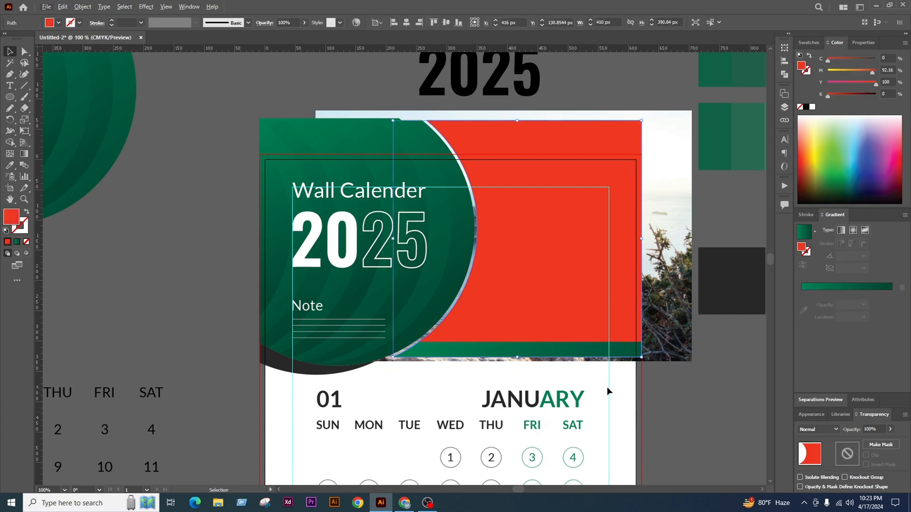
scroll(607, 387, down, 2)
click(562, 371)
scroll(504, 358, down, 1)
scroll(511, 381, up, 1)
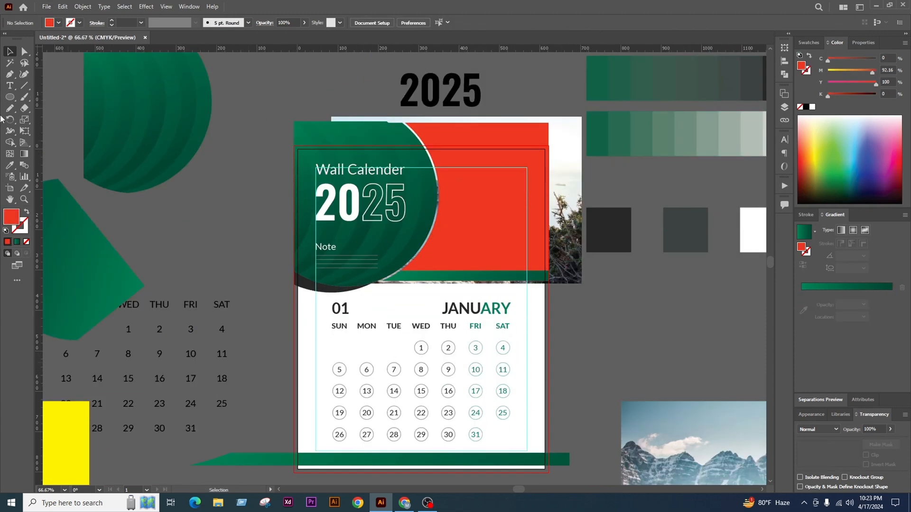
Draw a 630 by 810 px red rectangle covering the whole page out to its bleed edges
scroll(457, 94, up, 1)
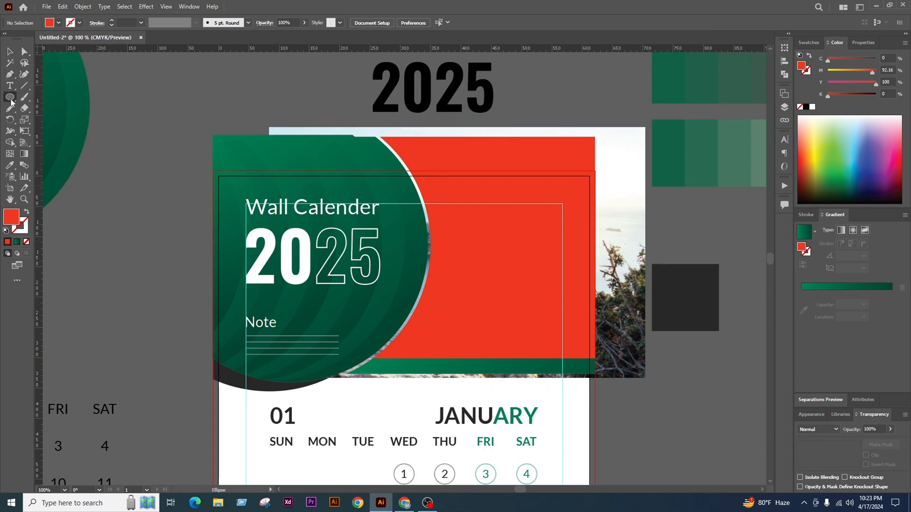
drag(11, 101, 50, 98)
scroll(271, 204, down, 2)
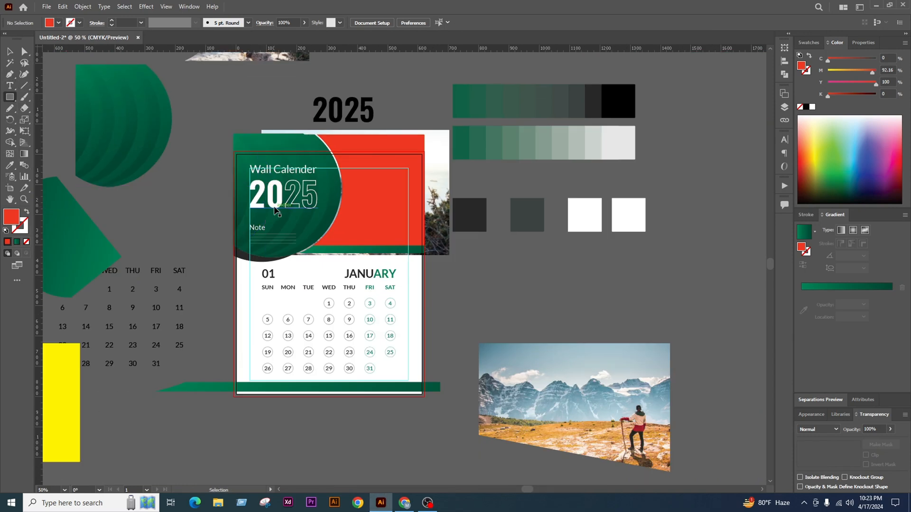
scroll(274, 237, up, 1)
drag(221, 123, 474, 449)
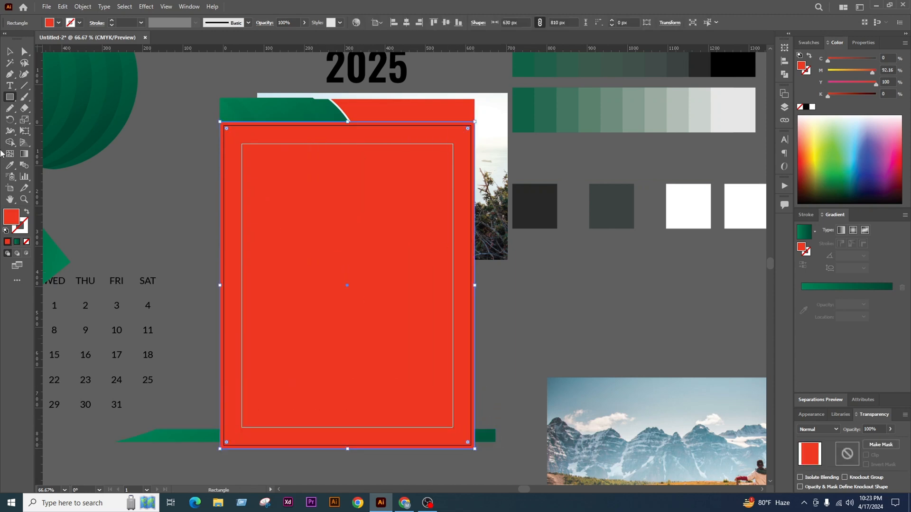
click(13, 56)
scroll(461, 305, right, 1)
scroll(313, 169, down, 1)
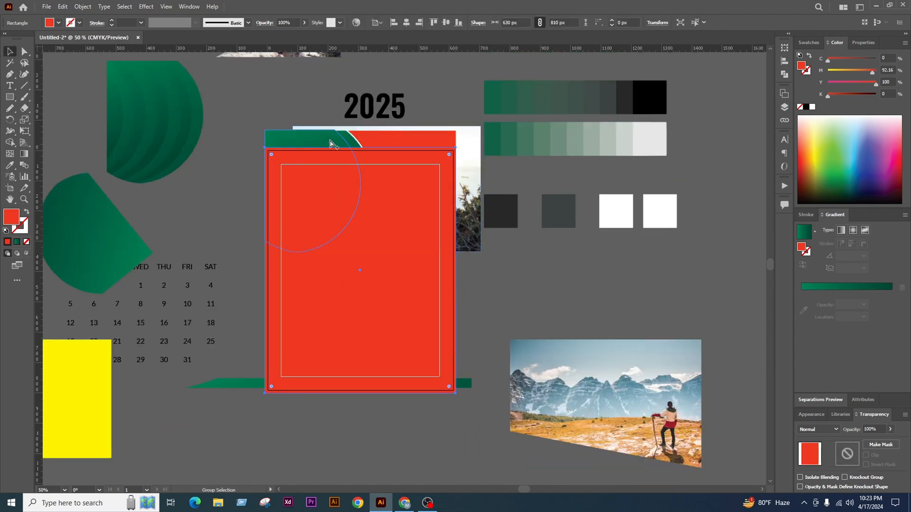
Delete the unmasked photo that extends past the page's edge
scroll(313, 139, up, 2)
click(611, 211)
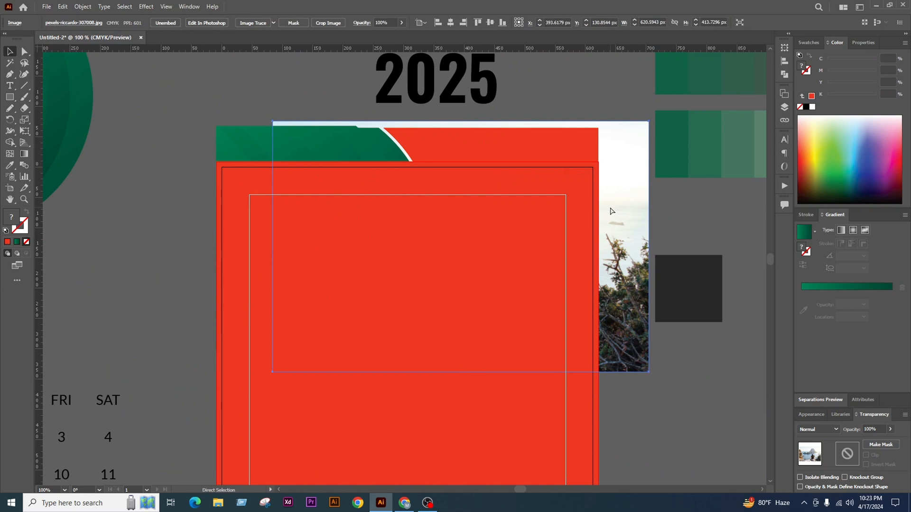
key(Delete)
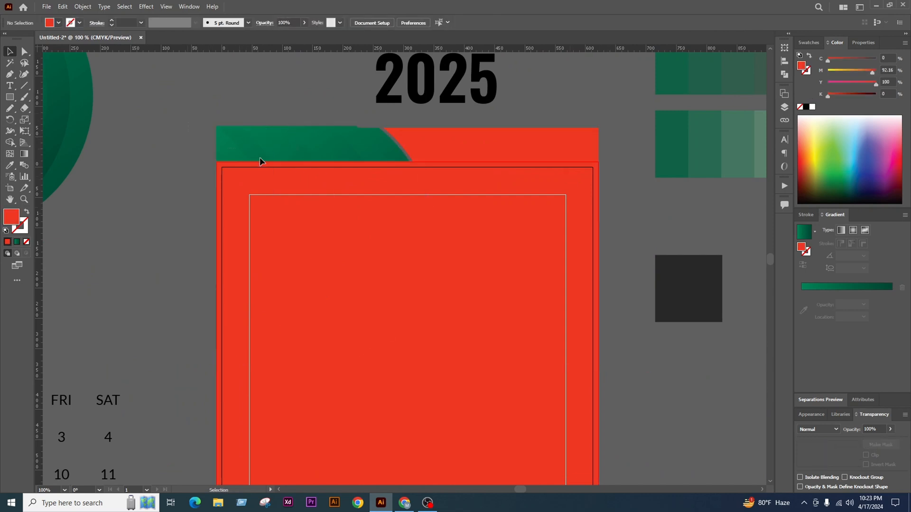
Trim off the parts of the green panel and red shape above the bleed edge with the Shape Builder
drag(604, 188, 137, 157)
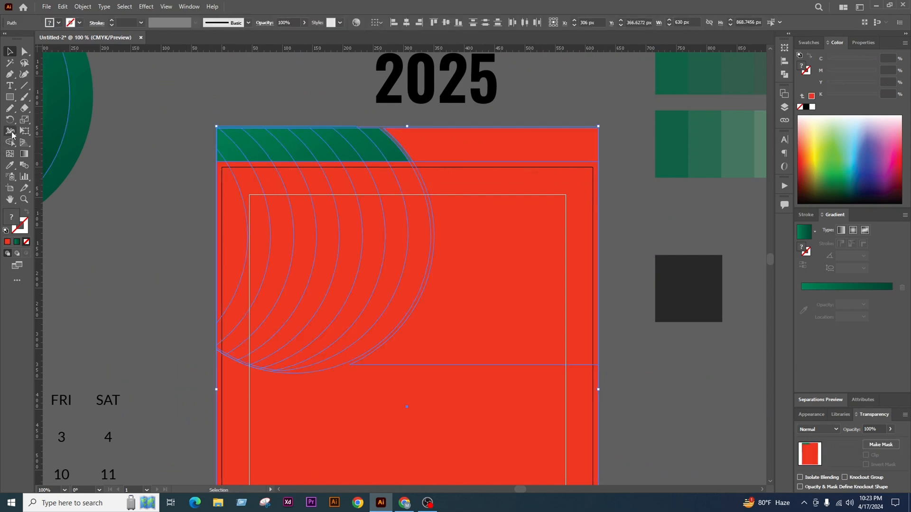
click(10, 141)
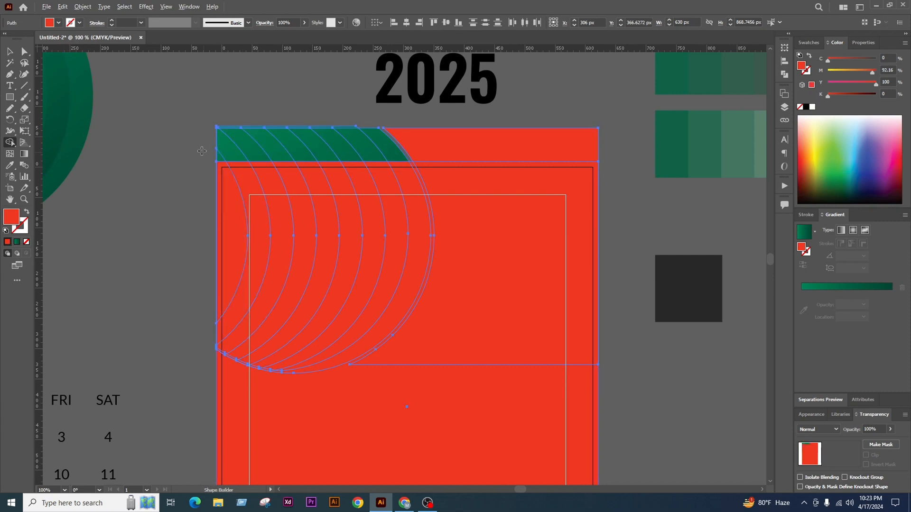
mouse_move(201, 151)
mouse_down()
mouse_move(588, 153)
mouse_move(551, 148)
mouse_up()
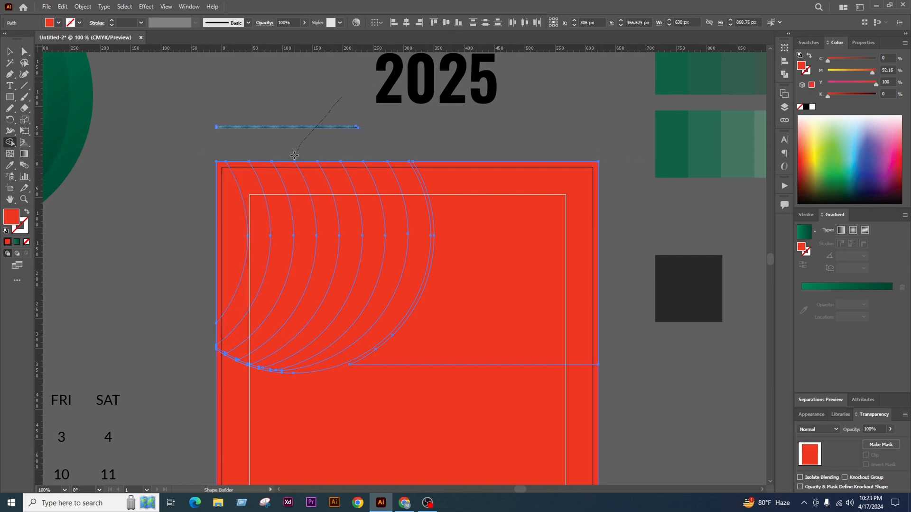
drag(294, 155, 293, 157)
click(10, 52)
click(370, 189)
scroll(380, 195, down, 2)
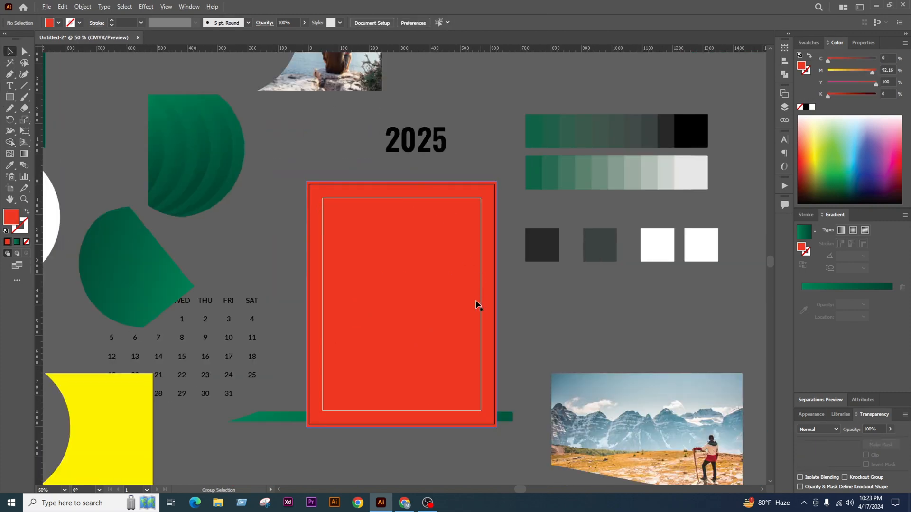
Fill the page-size red rectangle with white and place it behind the rest of the page artwork
click(813, 107)
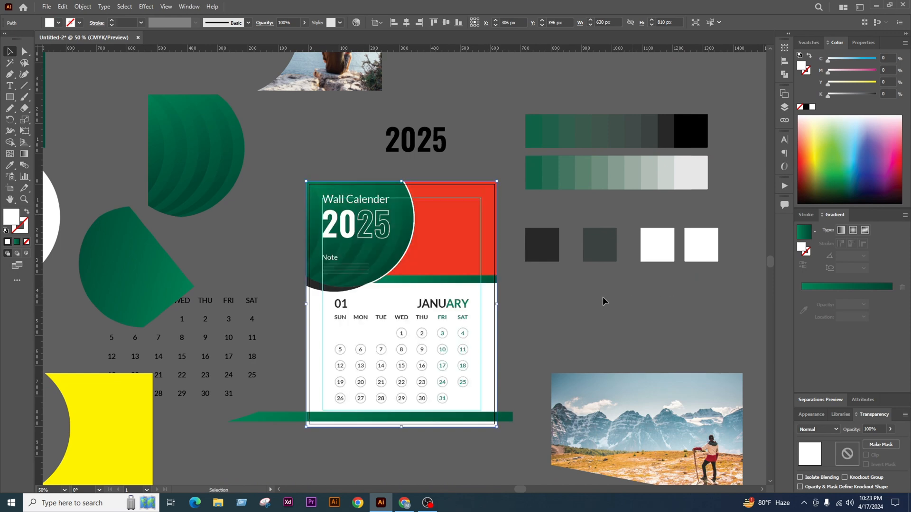
click(602, 297)
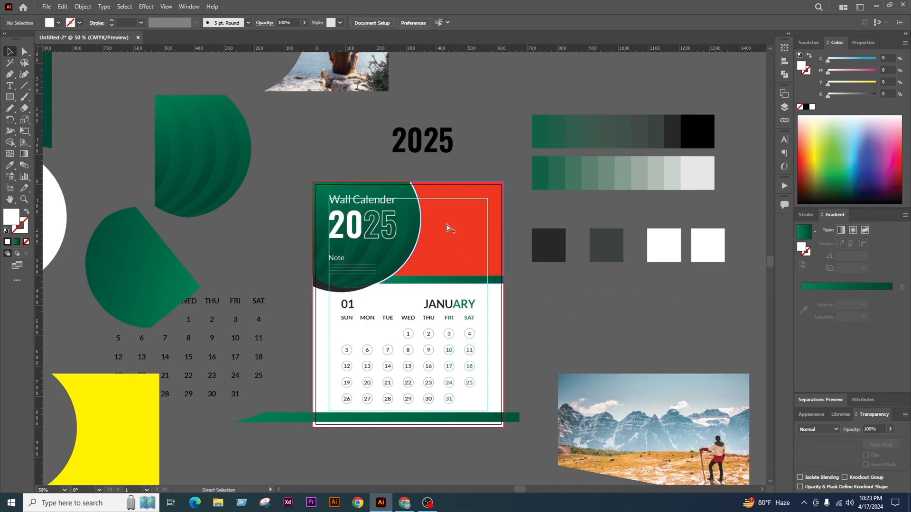
Show all hidden objects so the seaside photo returns behind the header artwork
scroll(450, 236, up, 2)
key(ctrl+alt+3)
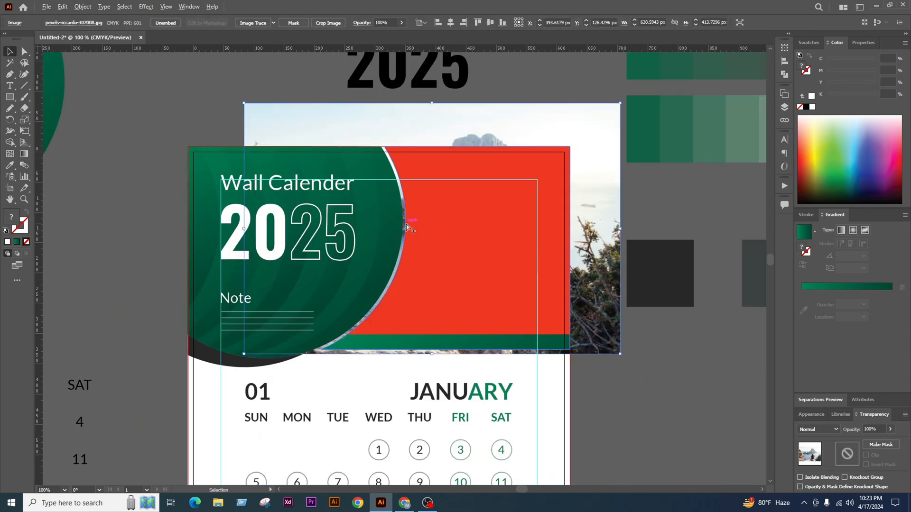
scroll(440, 242, down, 1)
click(622, 392)
scroll(499, 285, down, 1)
scroll(497, 289, up, 2)
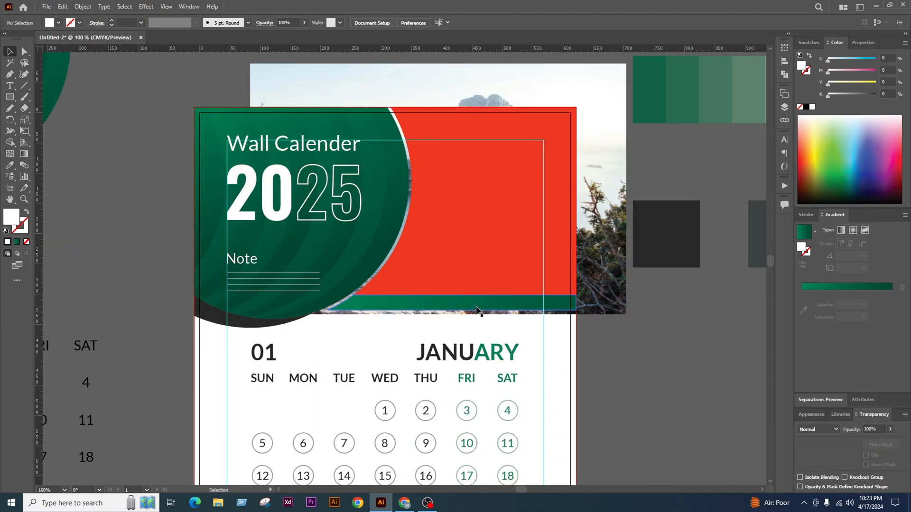
Move the green band below the header photo area off the page, beside its left edge
drag(477, 303, 293, 310)
drag(117, 319, 222, 335)
Try to clip the seaside photo to the red header shape with a clipping mask
drag(631, 377, 562, 290)
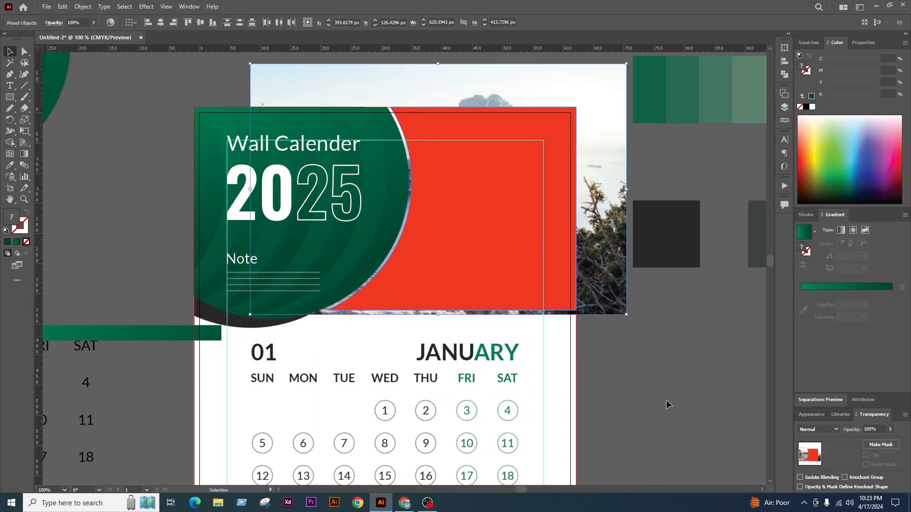
key(ctrl+7)
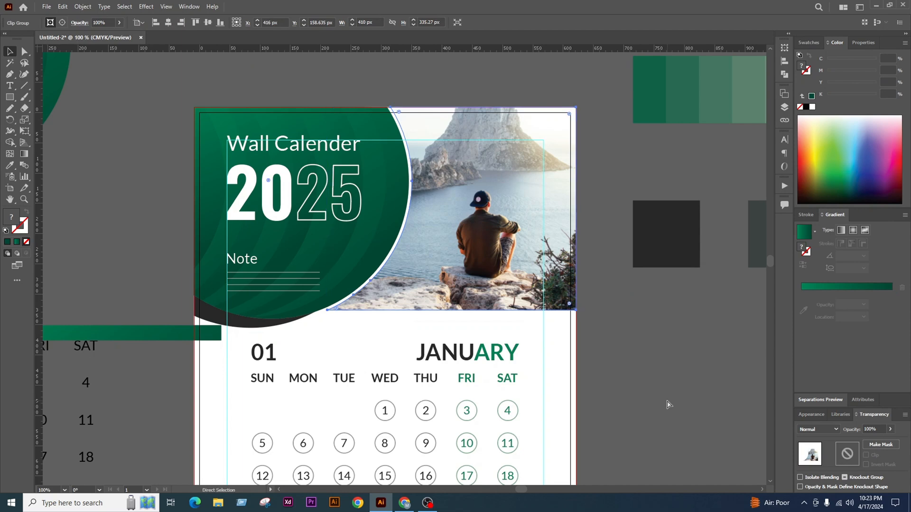
key(ctrl+z)
click(663, 394)
Try to pull the red shape's lower-right corner down along the page edge with the Curvature tool
click(532, 258)
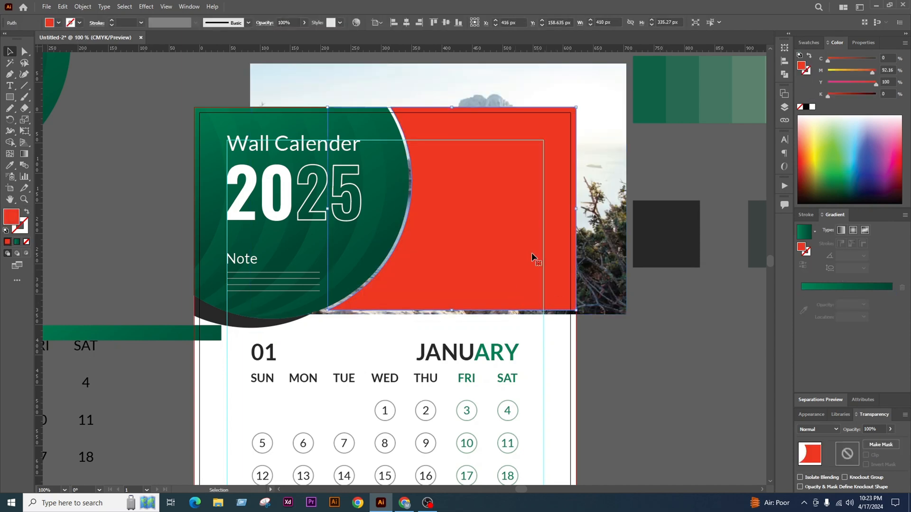
click(23, 74)
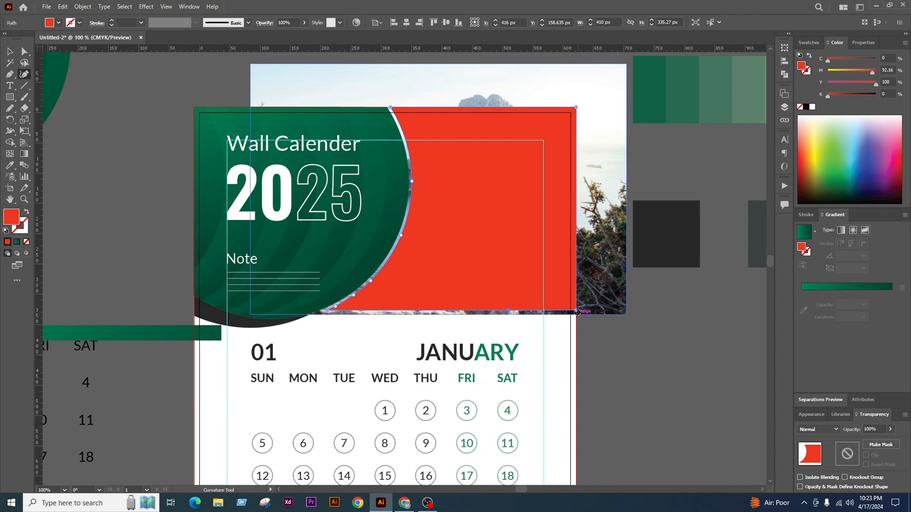
drag(576, 311, 578, 362)
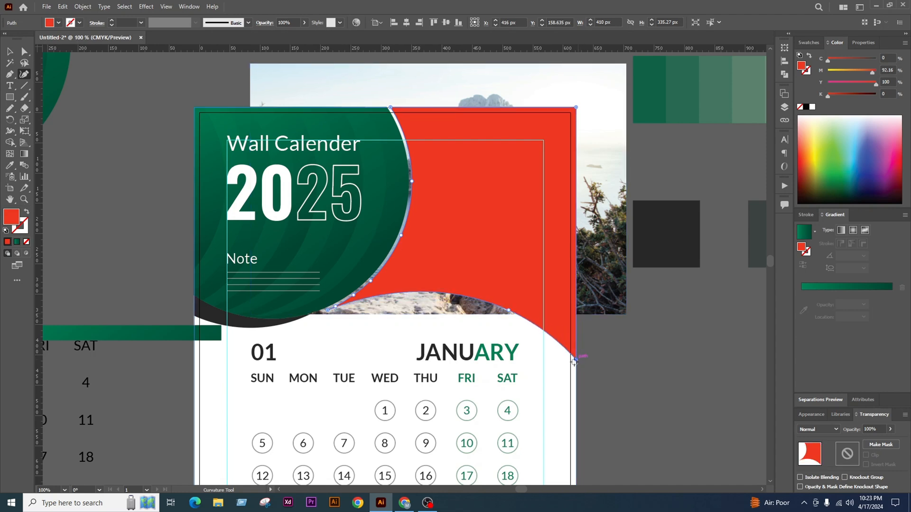
key(ctrl+z)
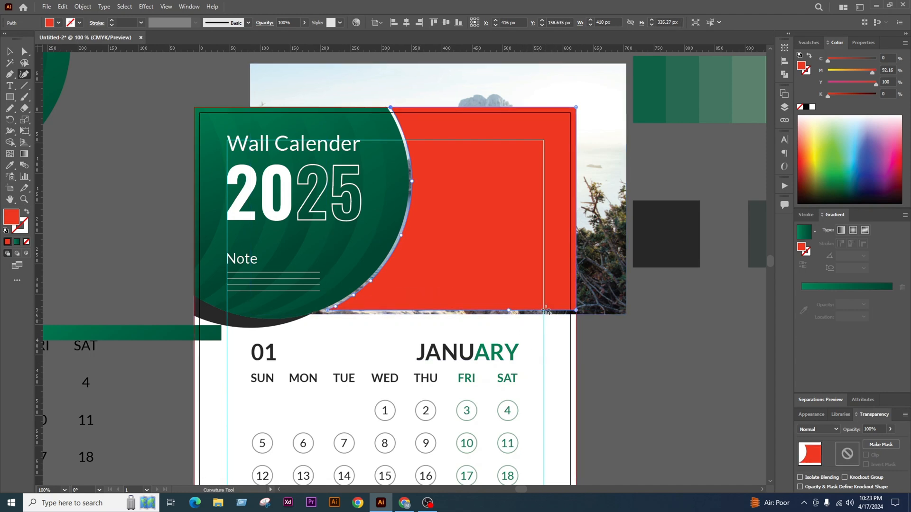
drag(576, 310, 577, 369)
drag(543, 310, 436, 308)
key(ctrl+z)
key(ctrl+z)
key(ctrl+z)
Try to lower the red shape's corner again and flatten its bulging bottom edge by dragging points on it
drag(576, 311, 575, 365)
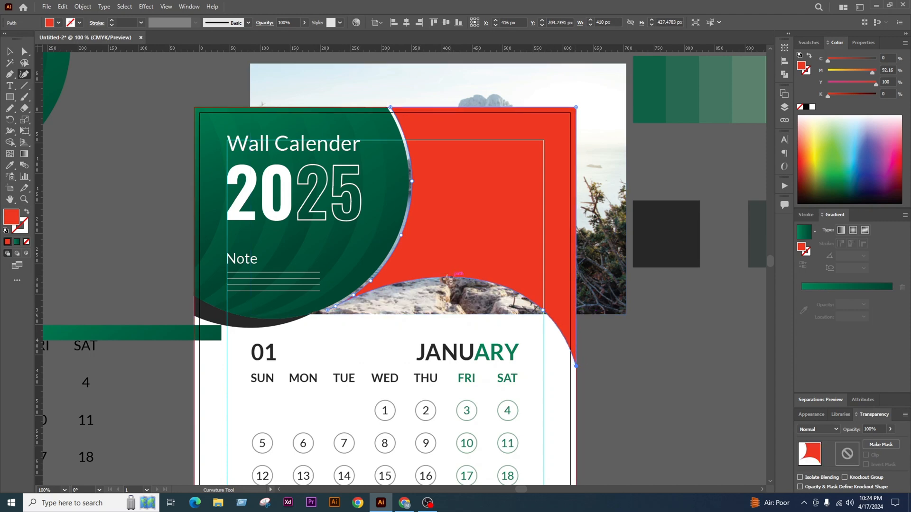
drag(441, 281, 446, 309)
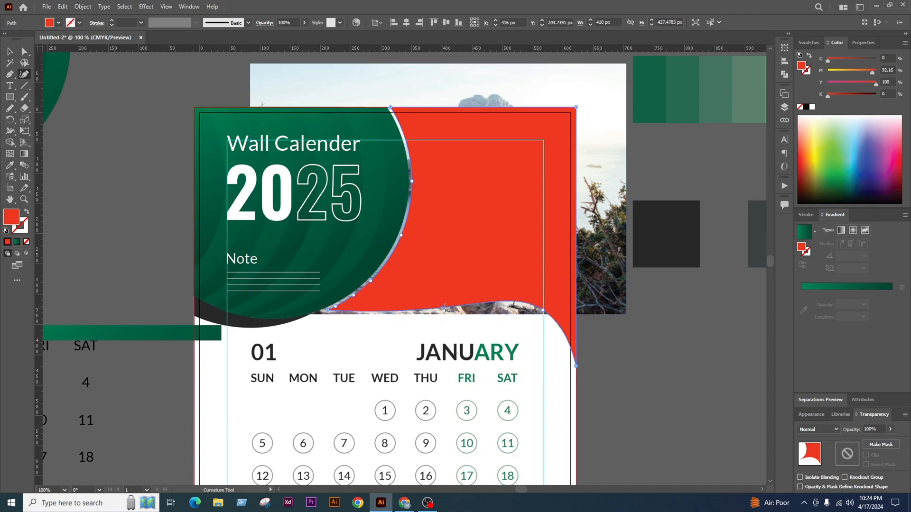
drag(517, 302, 518, 308)
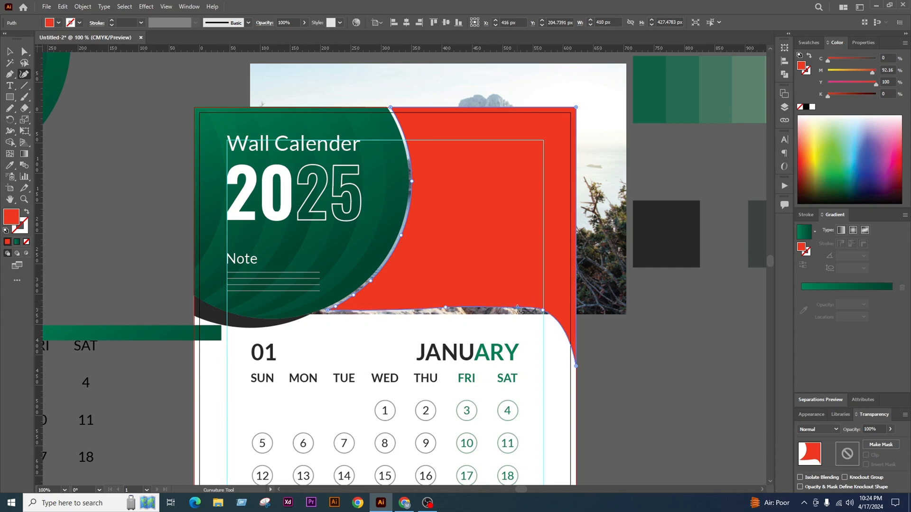
key(ctrl+z)
key(ctrl+z)
key(ctrl+z)
key(ctrl+z)
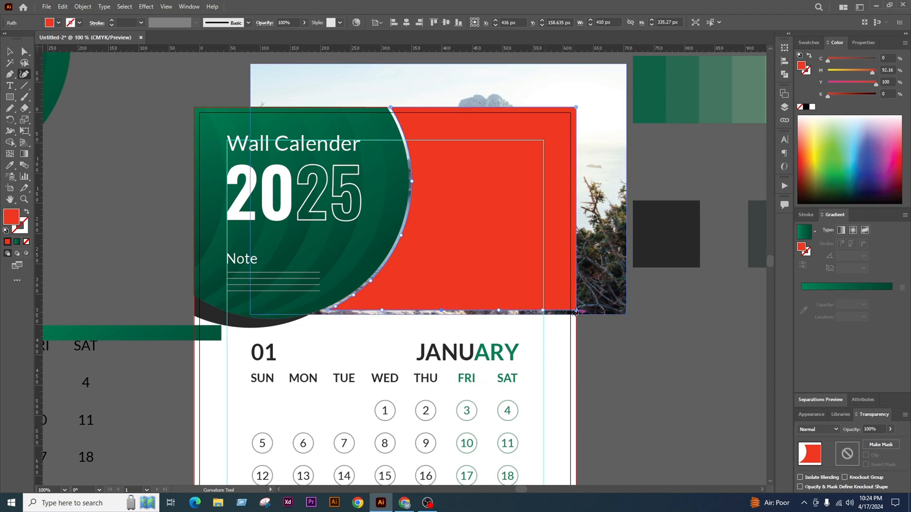
Curve the red shape's lower-right corner down along the page edge with the Curvature tool, making the shape about 416 px high
drag(576, 311, 577, 371)
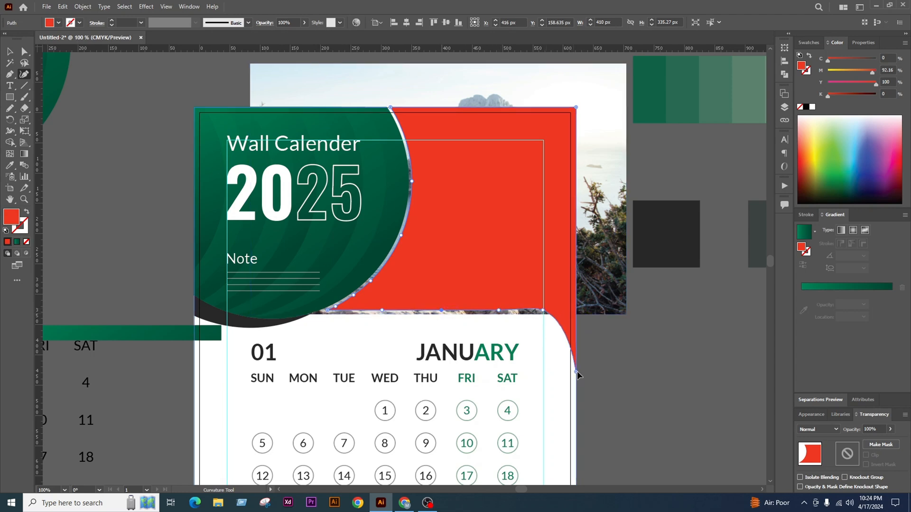
drag(540, 314, 529, 311)
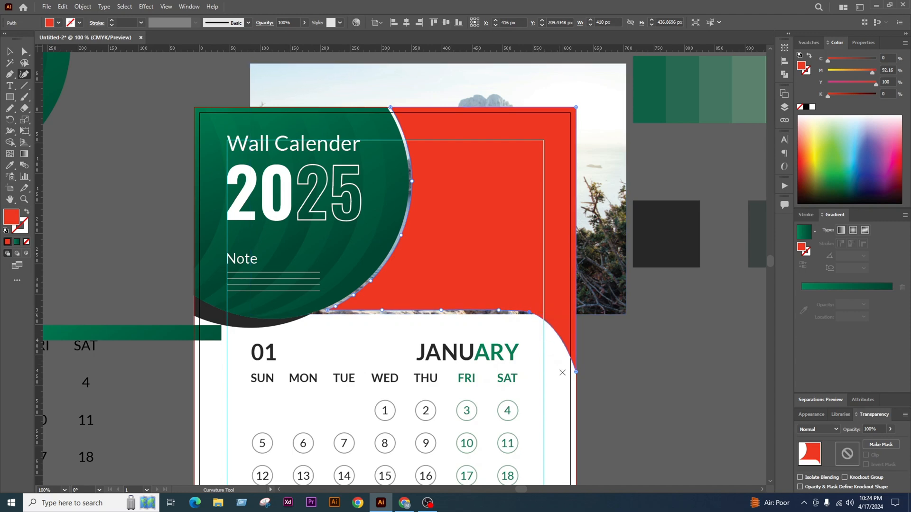
drag(575, 373, 575, 363)
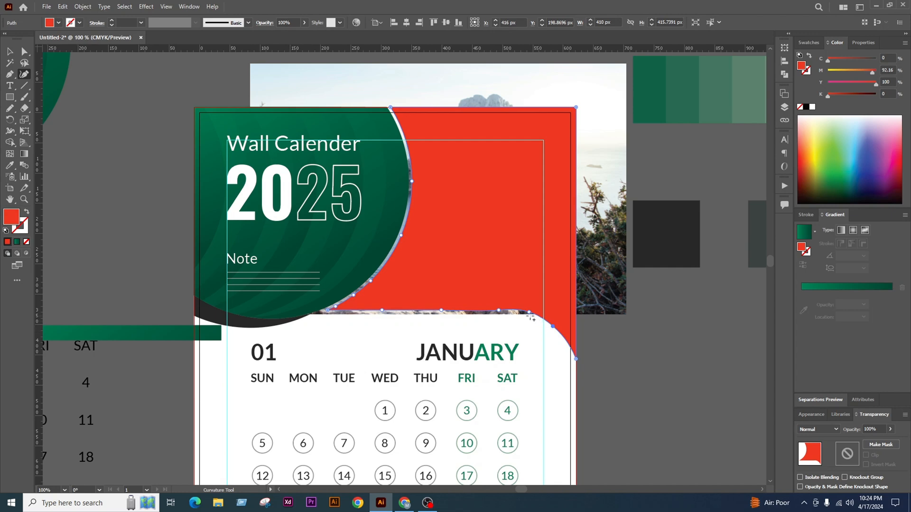
scroll(504, 326, up, 1)
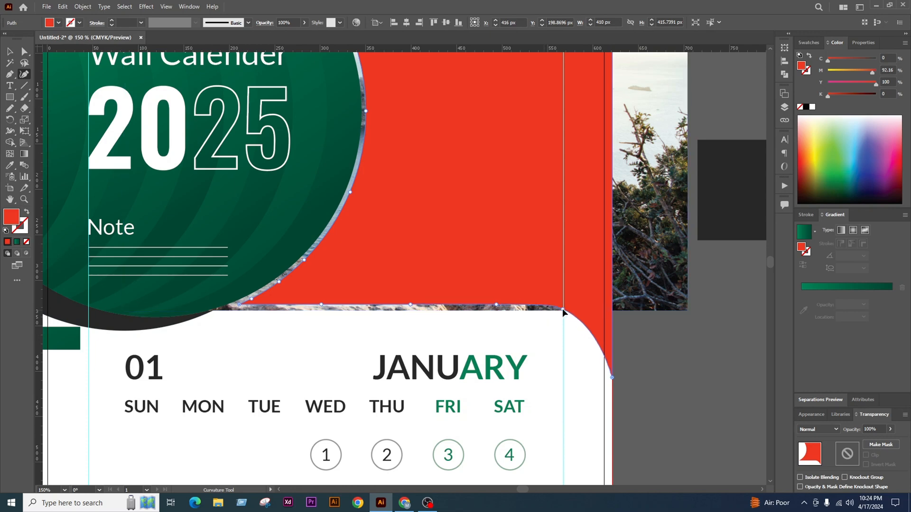
click(10, 52)
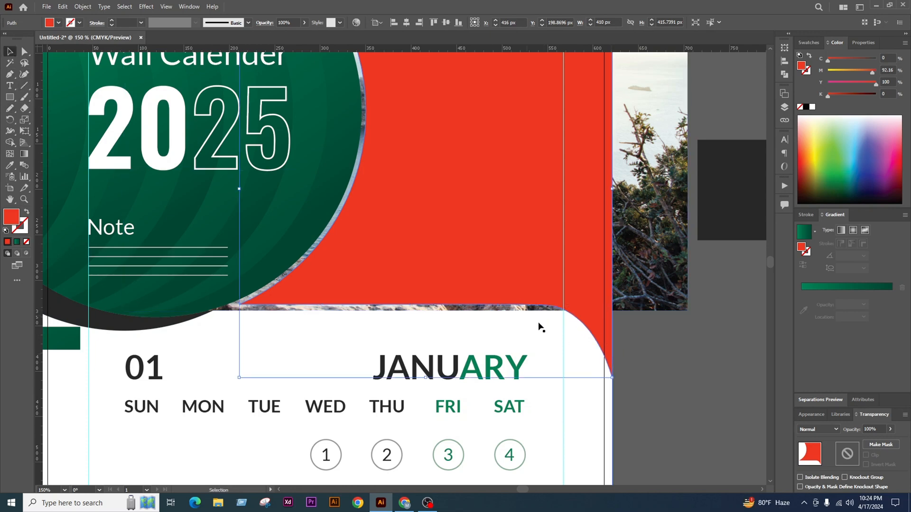
Enlarge the seaside photo from its lower-right corner and reposition it behind the whole red shape
scroll(571, 341, down, 2)
click(632, 370)
click(604, 309)
scroll(604, 312, up, 1)
drag(604, 313, 706, 434)
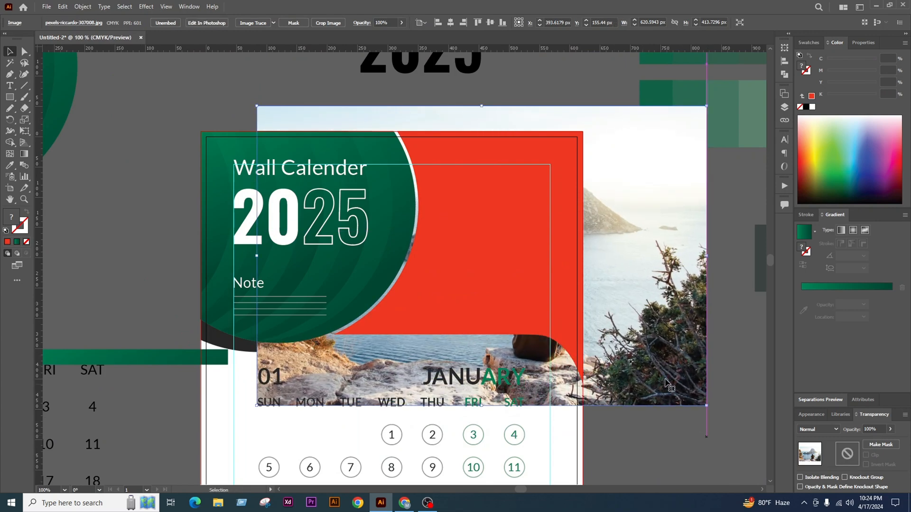
drag(641, 366, 605, 362)
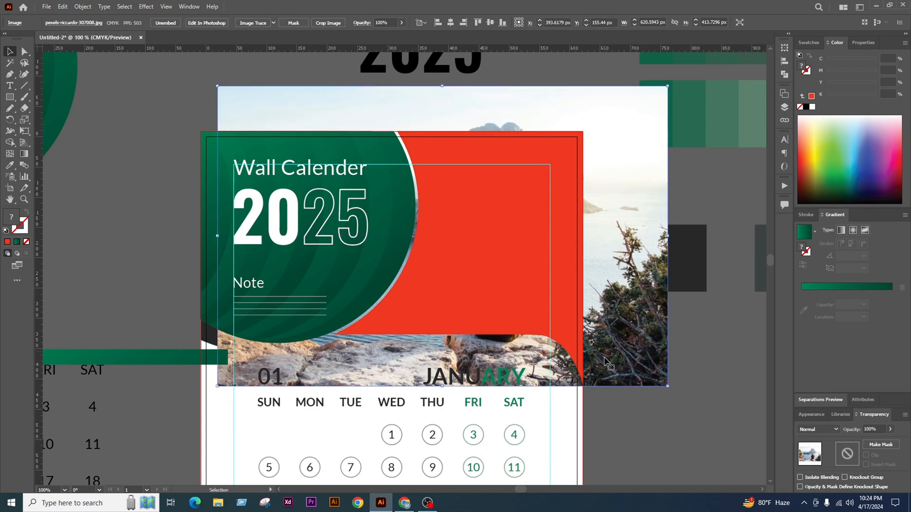
Try clipping the enlarged seaside photo to the curved red shape
shift+click(527, 242)
key(ctrl+7)
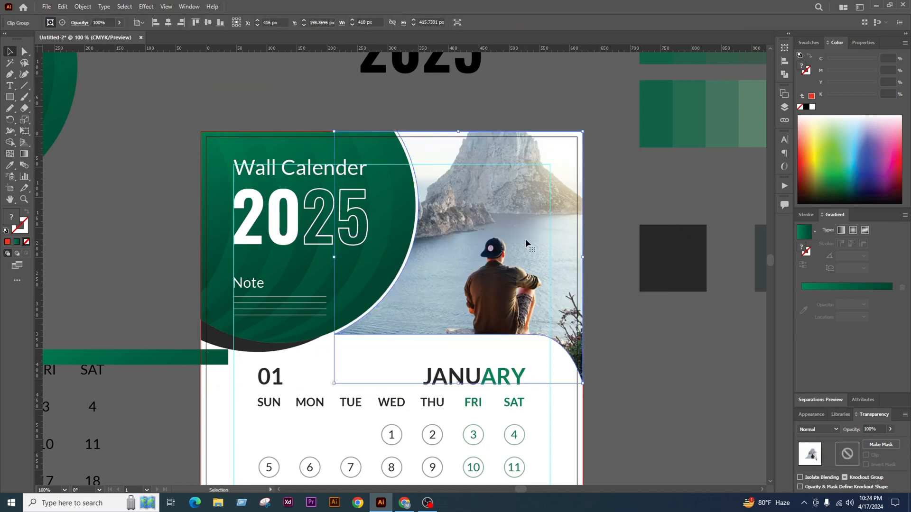
scroll(516, 241, down, 4)
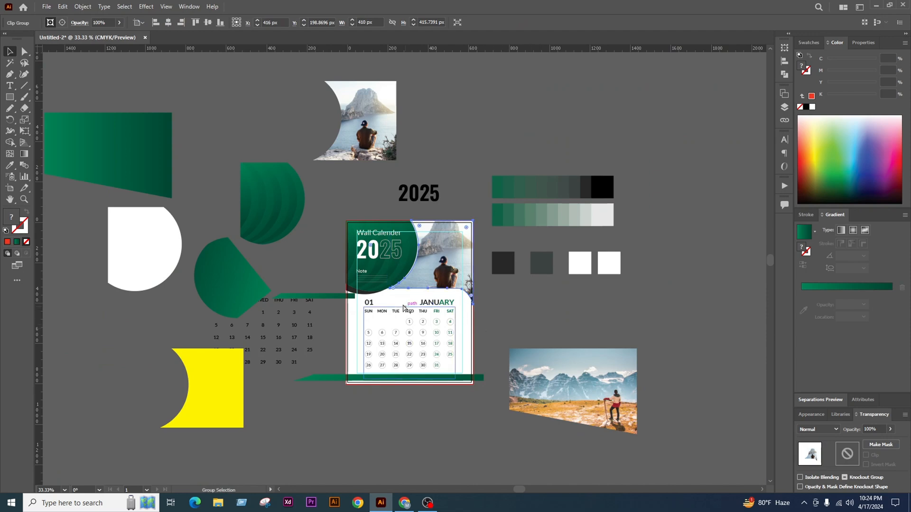
scroll(396, 287, up, 1)
key(ctrl+z)
Move the seaside photo off the page, among the spare shapes to its left
click(614, 318)
drag(540, 287, 191, 278)
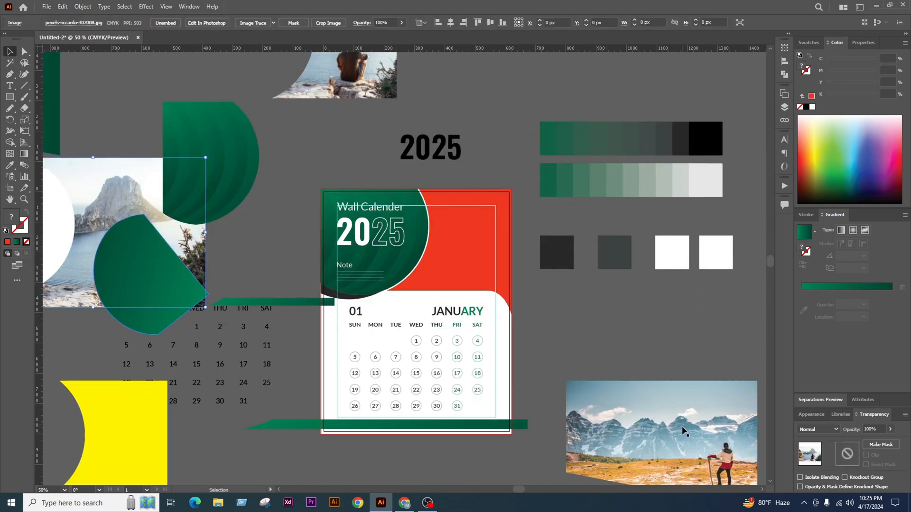
Release the clipping mask on the mountain hiker photo beside the page
drag(673, 428, 540, 300)
scroll(467, 245, down, 3)
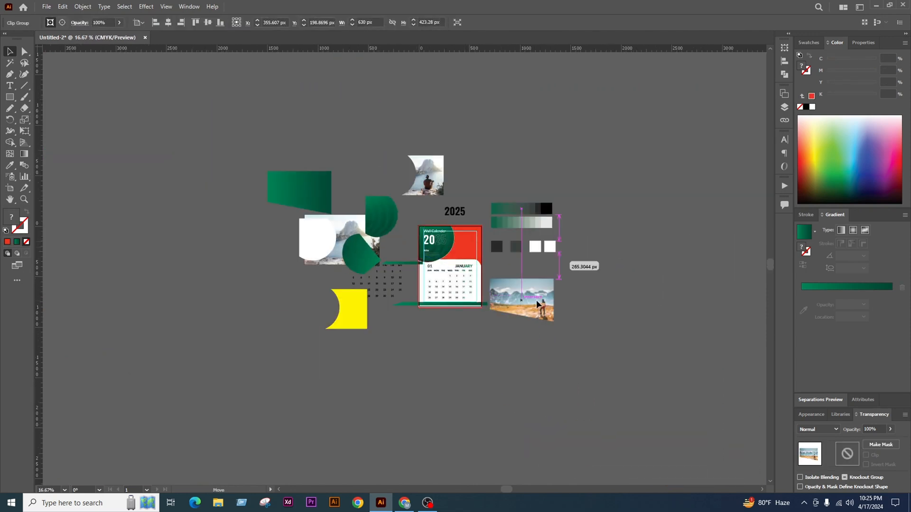
right_click(543, 303)
click(618, 391)
scroll(493, 293, up, 2)
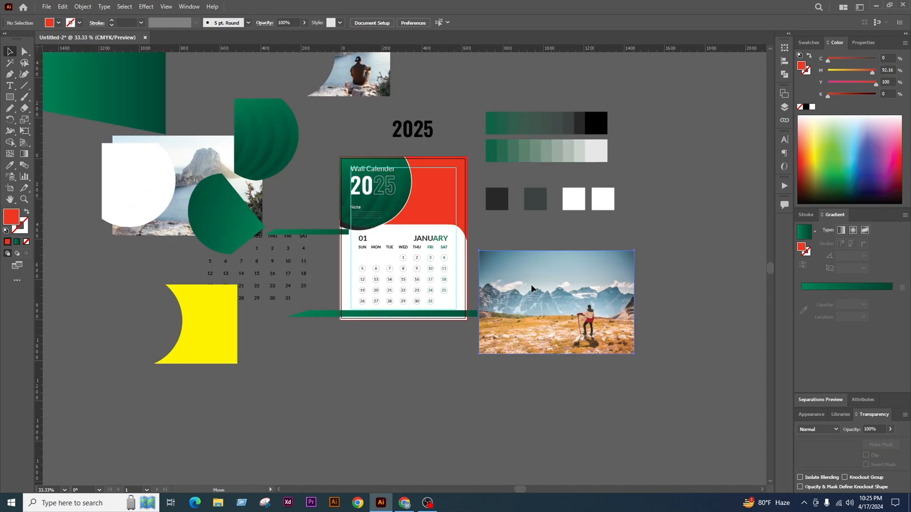
Move the mountain photo over the page header and send it to the back
drag(571, 341, 445, 217)
scroll(444, 218, up, 3)
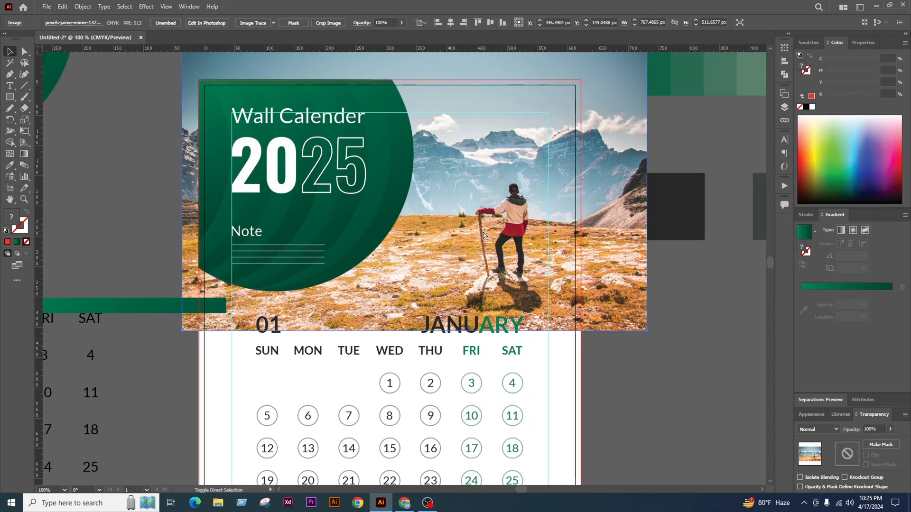
key(ctrl+shift+[)
Enlarge the mountain photo behind the header to about 836 by 557 px
scroll(515, 271, down, 1)
click(611, 301)
mouse_move(590, 305)
mouse_down()
mouse_move(609, 326)
mouse_move(582, 293)
mouse_up()
Place a copy of the red shape over the yellow shape off the page, and clip the mountain photo to the original red shape
scroll(581, 293, down, 2)
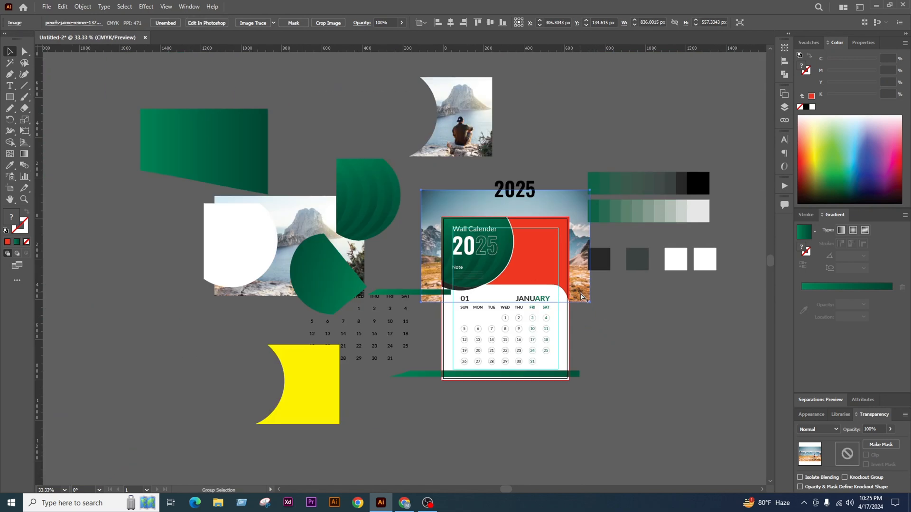
drag(557, 245, 287, 372)
scroll(572, 274, up, 1)
click(531, 254)
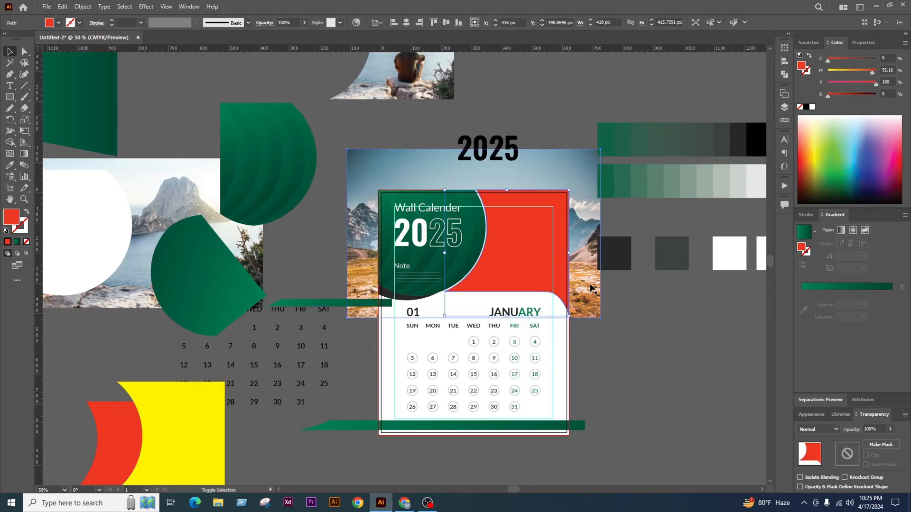
shift+click(590, 283)
key(ctrl+7)
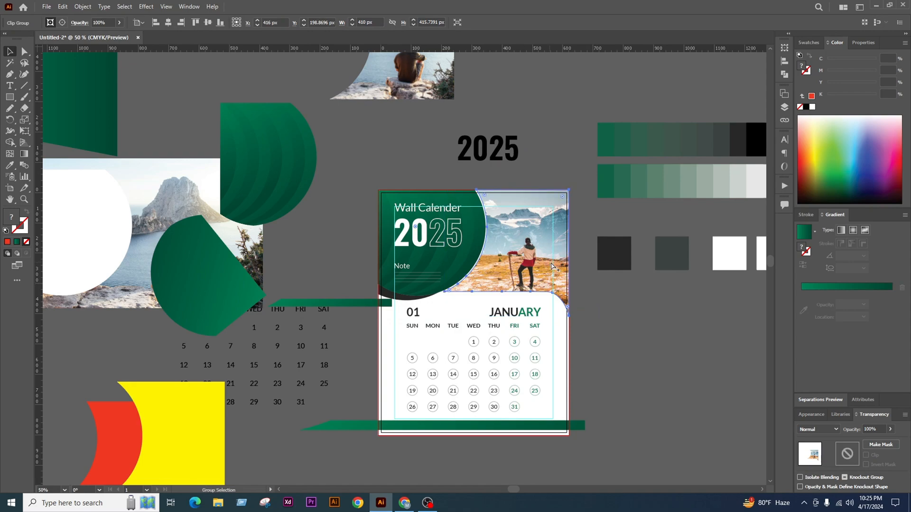
Isolate the clipped mountain photo and shift it slightly upward within its mask
scroll(529, 250, up, 2)
double_click(521, 259)
click(521, 258)
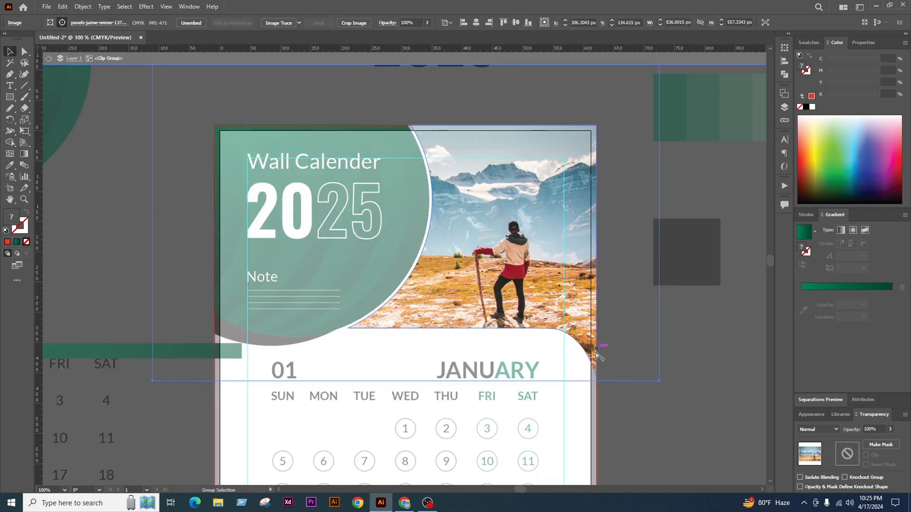
scroll(598, 323, up, 5)
drag(578, 309, 579, 293)
scroll(561, 273, down, 6)
scroll(561, 272, up, 1)
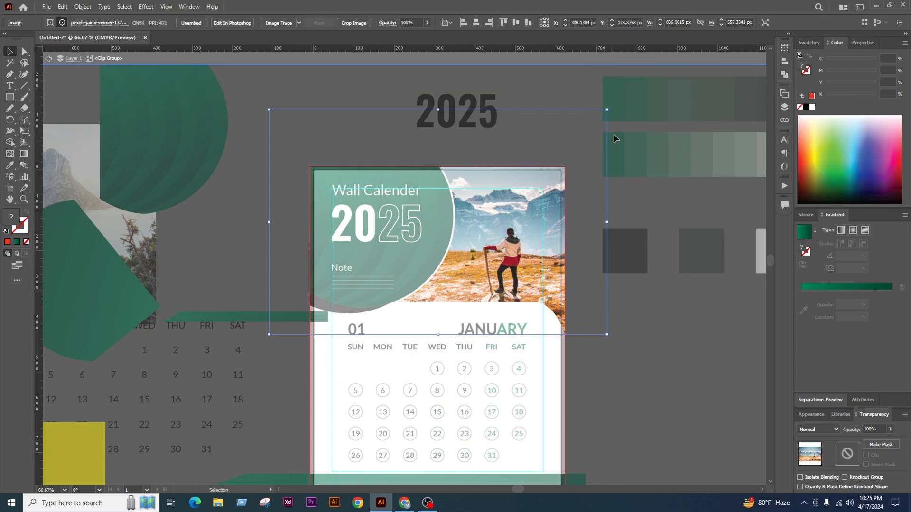
Enlarge the clipped mountain photo to about 875 by 582 px, nudge it slightly down and leave isolation mode
drag(606, 111, 618, 103)
scroll(586, 340, up, 4)
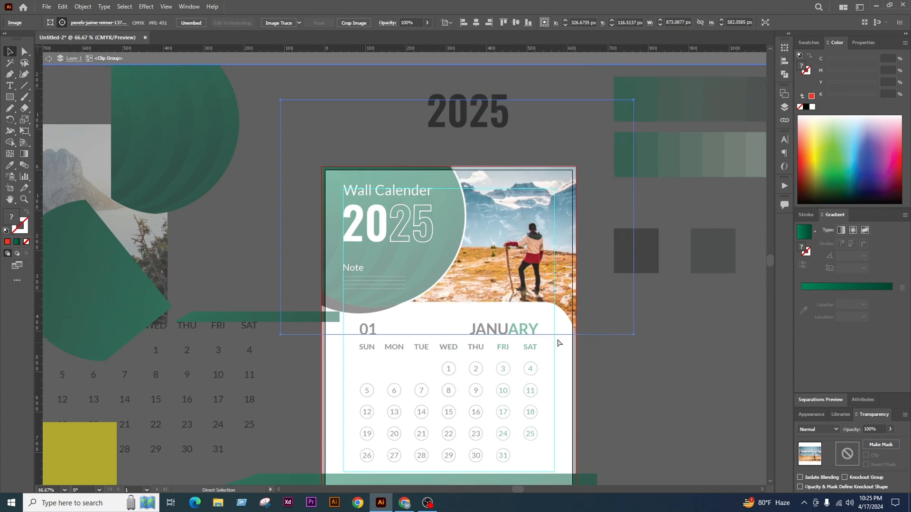
drag(554, 259, 554, 264)
scroll(553, 265, down, 4)
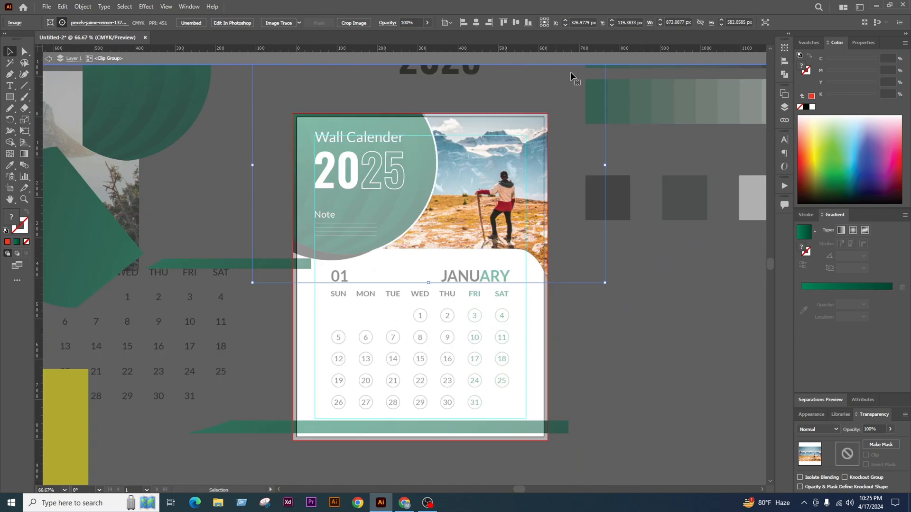
double_click(559, 87)
click(559, 87)
Delete the empty path left beside the page by the released photo mask
scroll(544, 300, down, 3)
click(483, 274)
drag(450, 272, 579, 342)
scroll(489, 286, up, 1)
scroll(571, 329, up, 1)
key(Delete)
scroll(361, 273, down, 1)
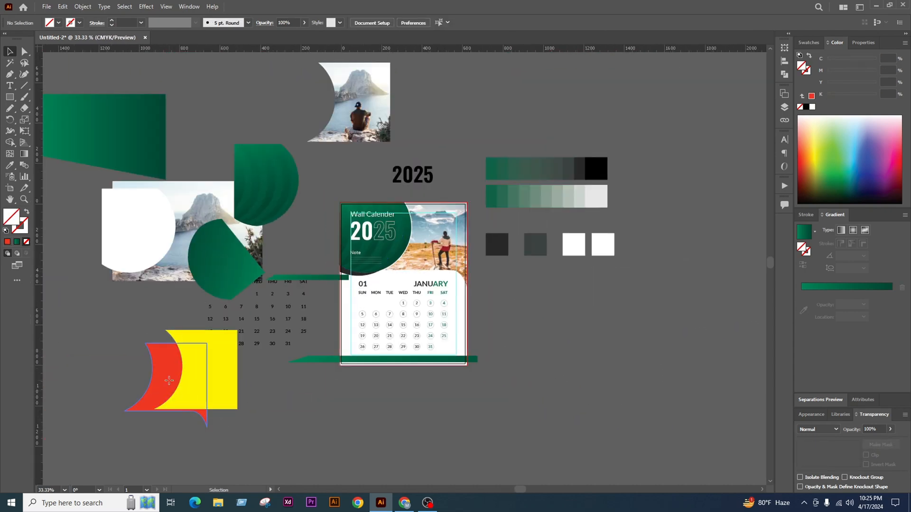
Move the off-page red shape over the header photo and fit it to the page's upper-right bleed corner
drag(168, 380, 435, 228)
scroll(414, 231, up, 1)
scroll(420, 254, up, 3)
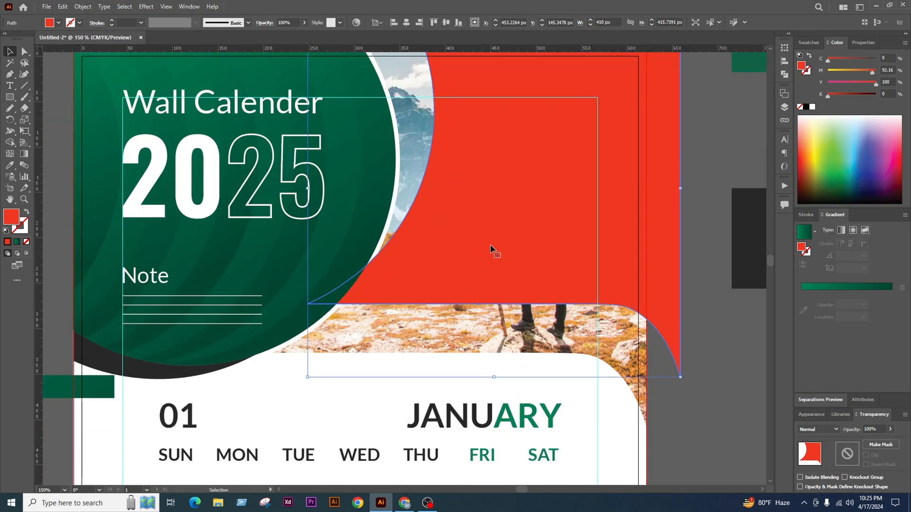
drag(490, 245, 455, 289)
scroll(454, 265, down, 1)
key(v)
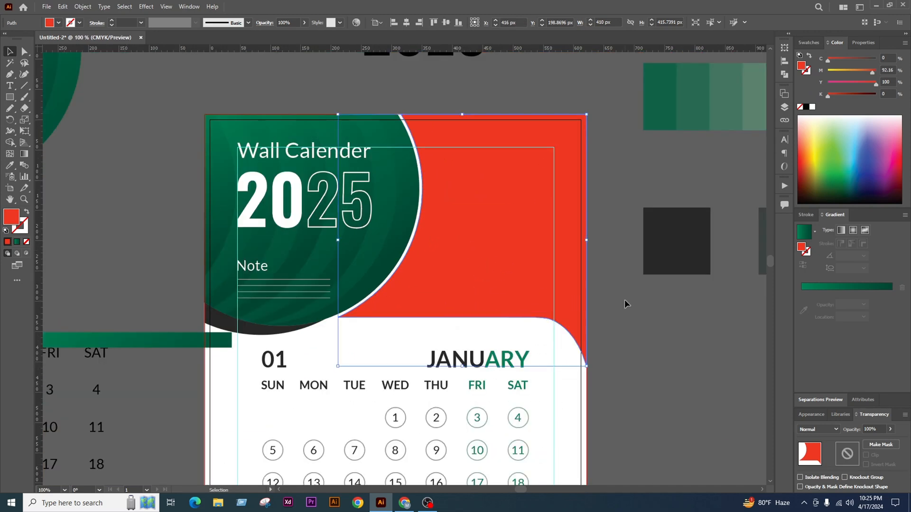
Duplicate the red shape about 37 px higher, select both shapes and cut away their overlap with the Shape Builder
drag(551, 277, 520, 246)
key(ctrl+z)
click(639, 342)
scroll(483, 313, up, 1)
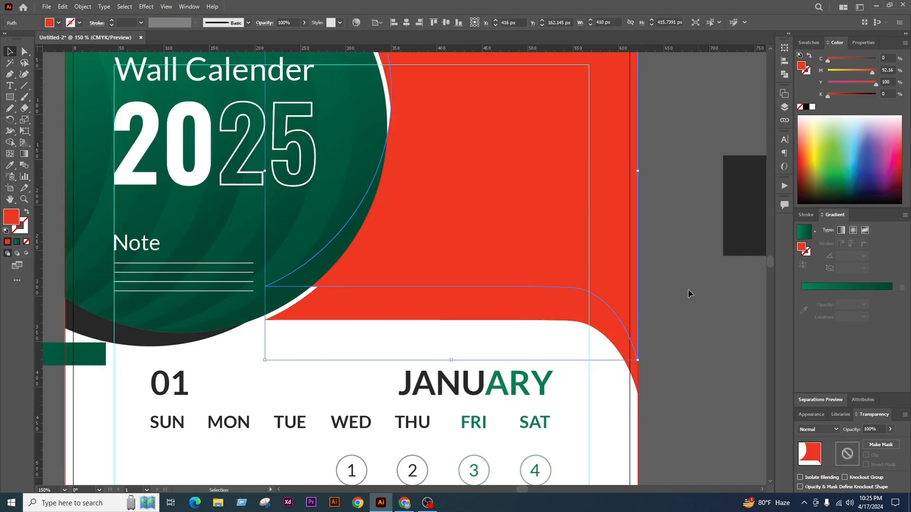
shift+click(549, 309)
click(9, 142)
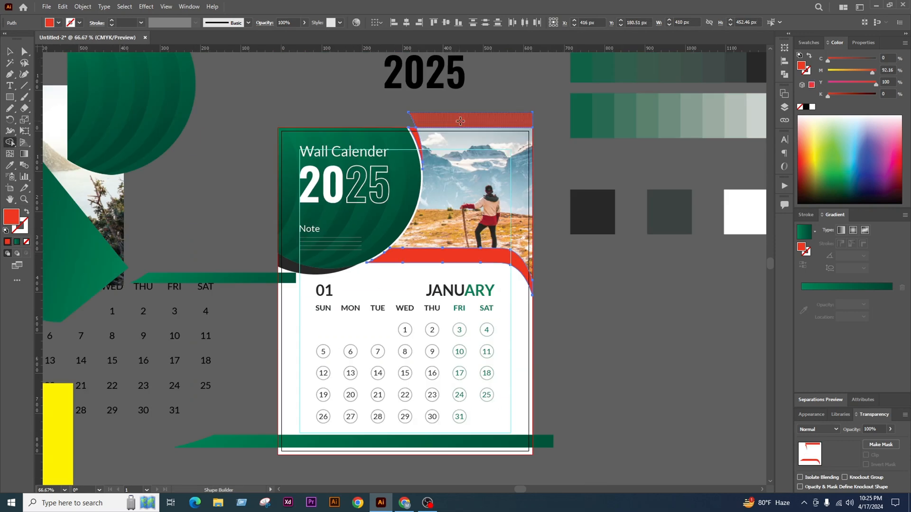
Remove the leftover red strip above the page with the Shape Builder and deselect the pieces
alt+click(455, 121)
scroll(456, 119, up, 2)
click(12, 51)
click(229, 104)
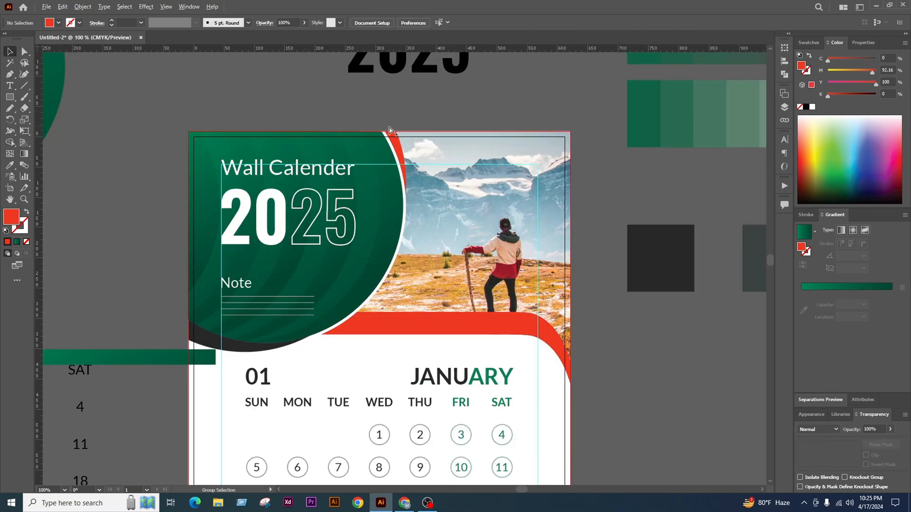
Try to enlarge the red sliver beside the green circle to about 73 by 216 px
scroll(393, 134, up, 3)
drag(403, 169, 423, 169)
key(ctrl+z)
scroll(424, 171, down, 2)
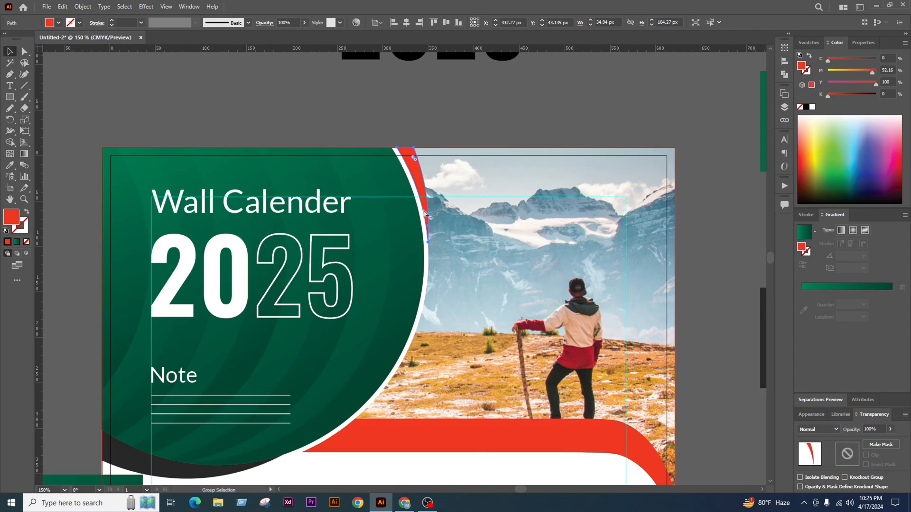
drag(452, 277, 475, 346)
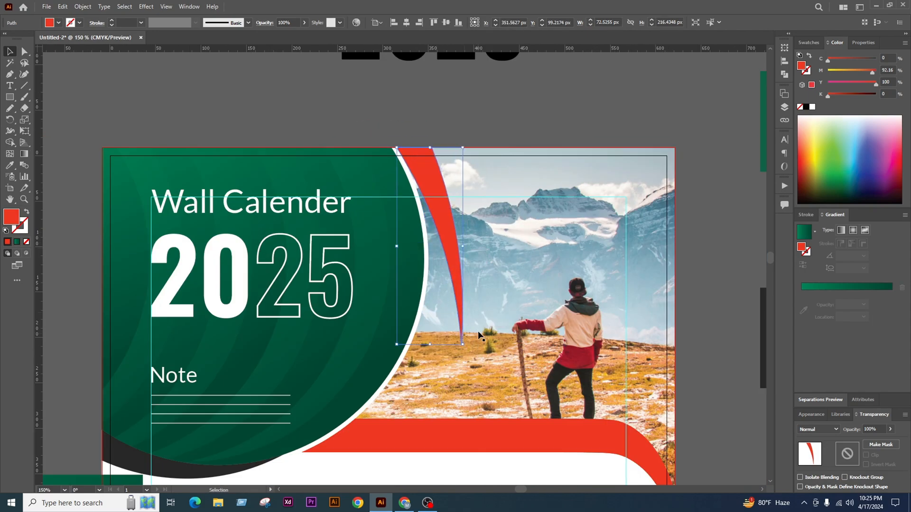
Undo back to the two overlapping red shapes, and redo up to the removal of their overlap
key(ctrl+z)
key(ctrl+z)
key(ctrl+z)
key(ctrl+z)
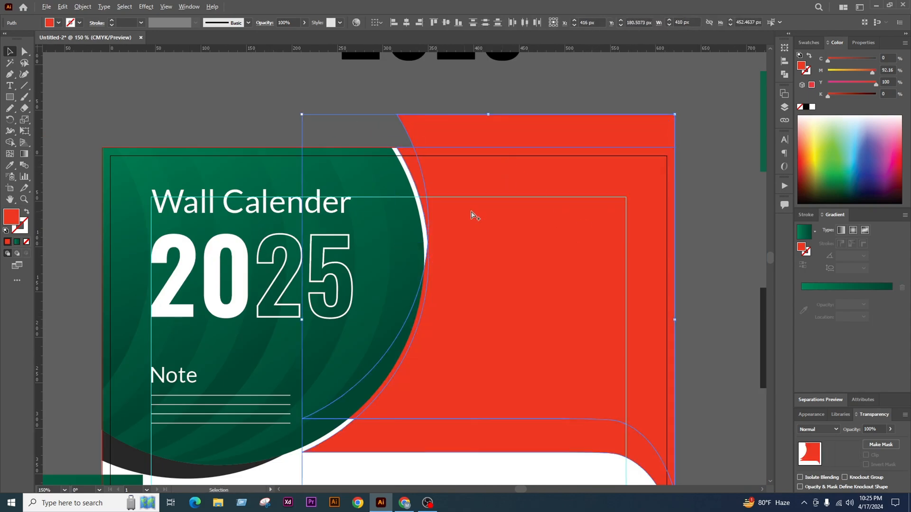
scroll(471, 211, down, 3)
key(ctrl+z)
key(ctrl+z)
key(ctrl+z)
scroll(494, 249, up, 1)
key(ctrl+z)
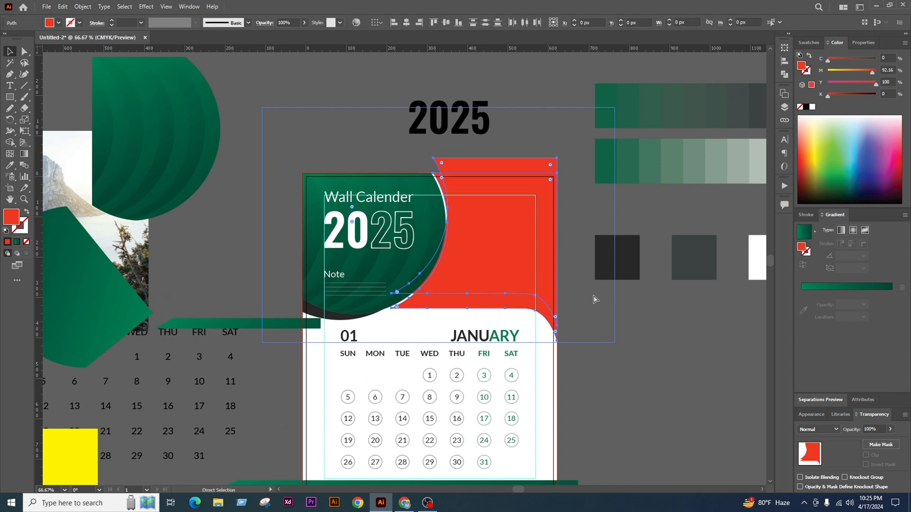
key(ctrl+shift+z)
key(ctrl+shift+z)
key(ctrl+shift+z)
key(ctrl+shift+z)
key(ctrl+shift+z)
key(ctrl+shift+z)
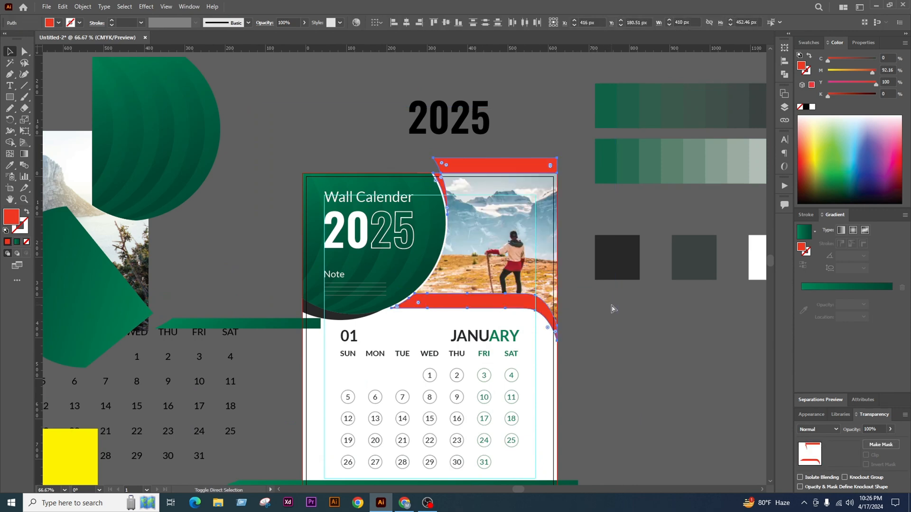
Recolor the red curved band below the header photo with the green gradient of the strip beside the page
click(612, 308)
scroll(502, 277, up, 1)
click(540, 326)
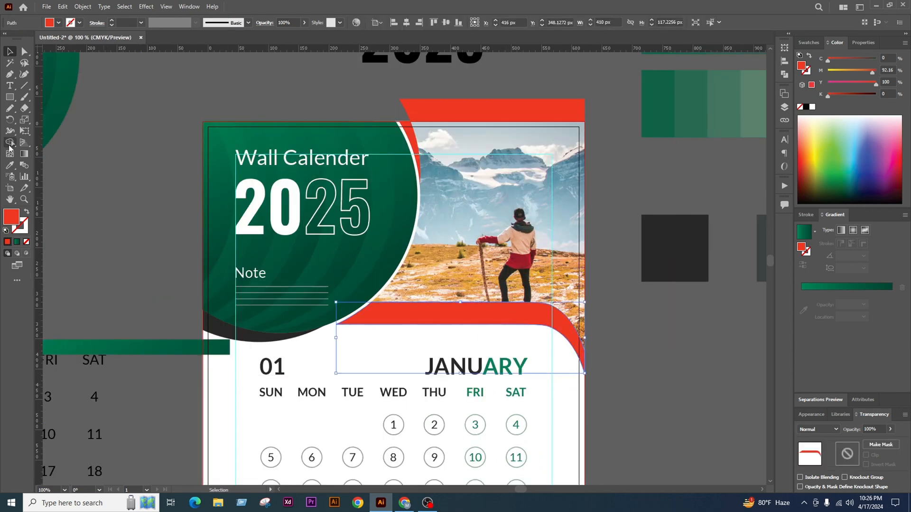
click(9, 165)
click(255, 135)
scroll(477, 276, down, 1)
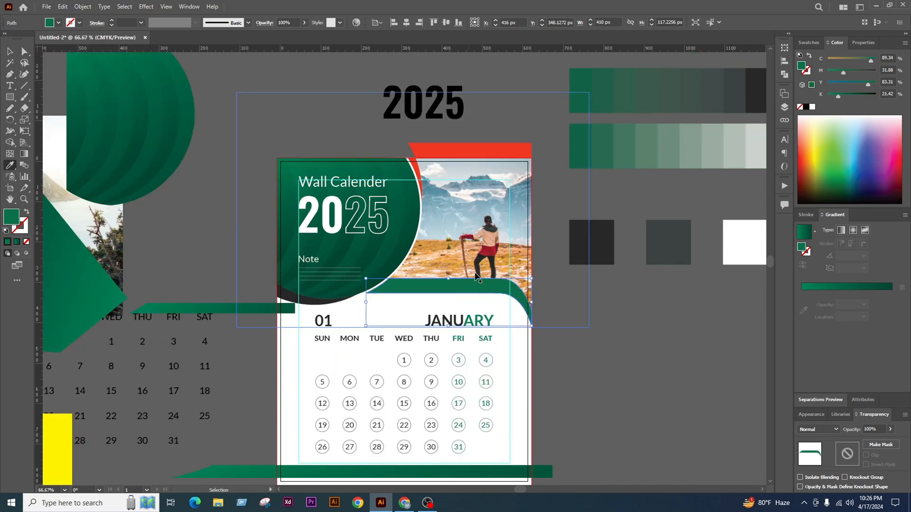
click(285, 309)
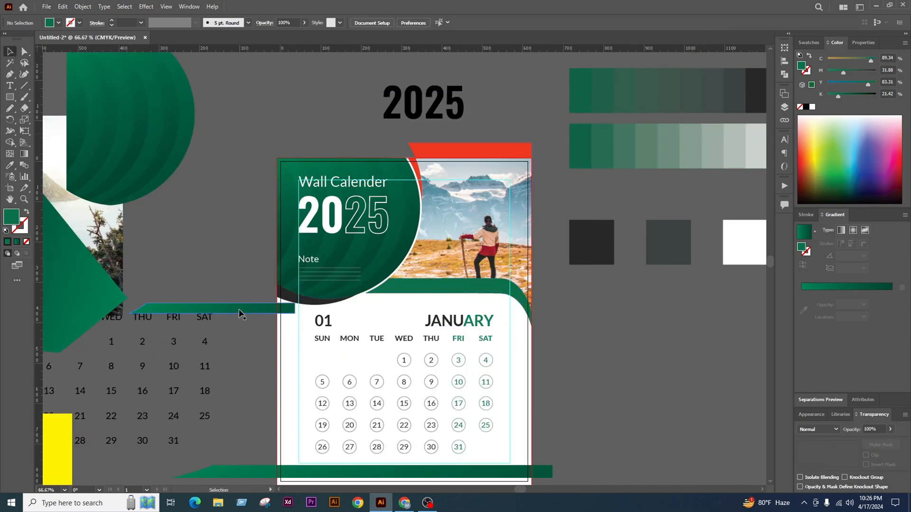
key(i)
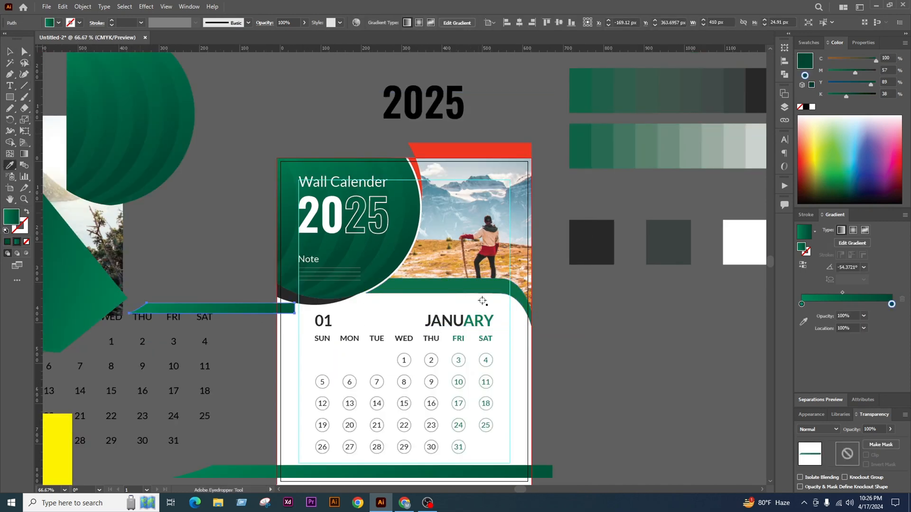
click(14, 54)
click(560, 247)
Delete the red strip sticking out above the page
scroll(573, 252, down, 2)
scroll(545, 269, up, 1)
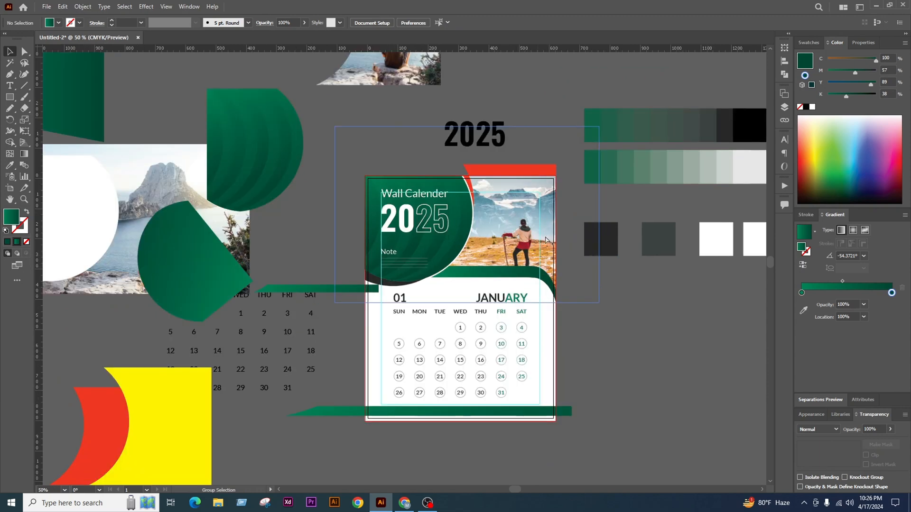
scroll(537, 178, up, 1)
drag(537, 178, 531, 151)
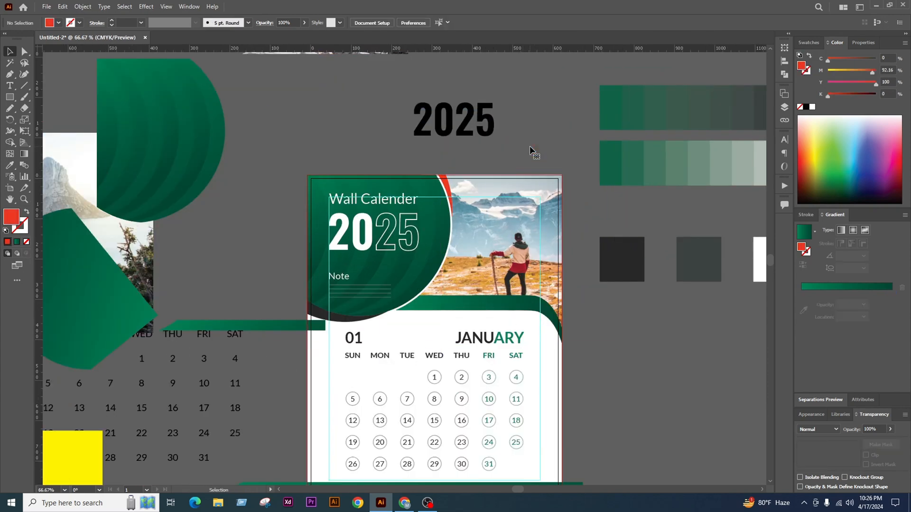
Try to stretch the red sliver further down along the green circle's edge, and undo it
scroll(527, 260, up, 1)
click(417, 144)
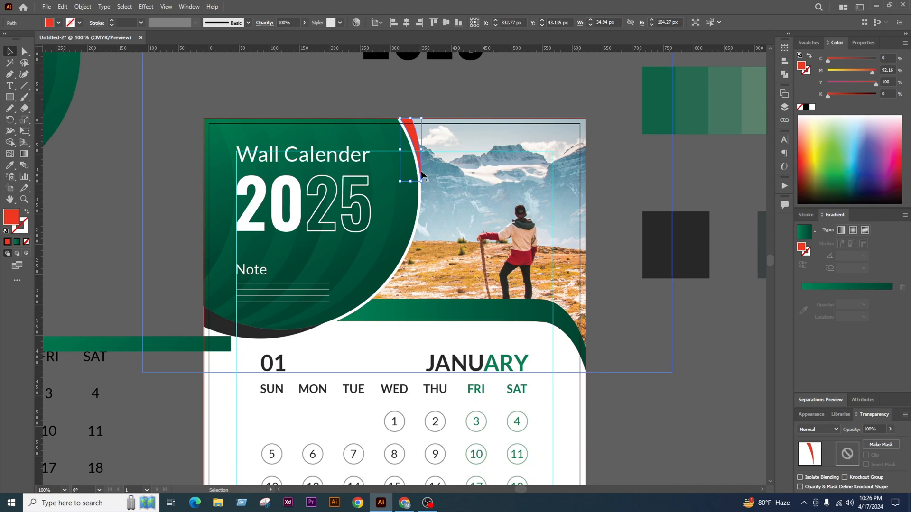
drag(421, 181, 443, 249)
key(ctrl+z)
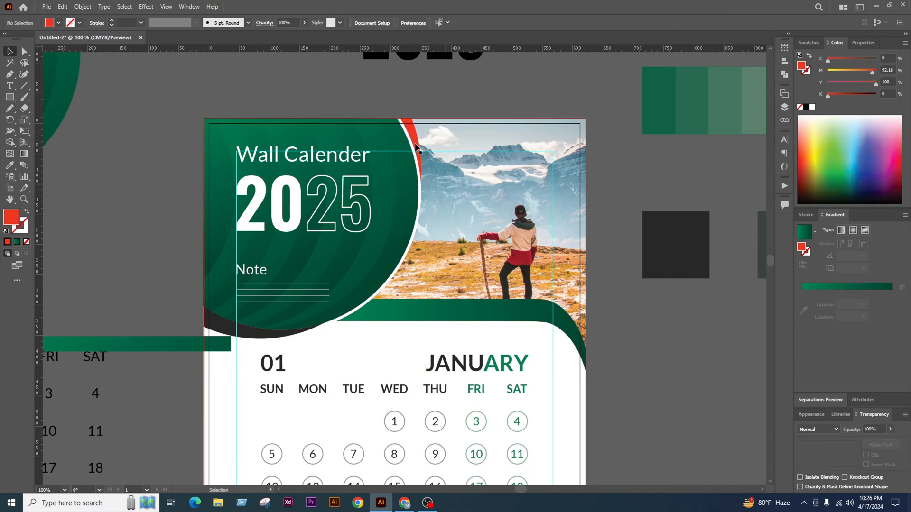
Place another copy of the red shape over the header photo and move the red sliver aside to the page's upper-left corner
scroll(436, 152, down, 3)
drag(174, 317, 436, 172)
scroll(439, 157, up, 3)
drag(407, 142, 212, 122)
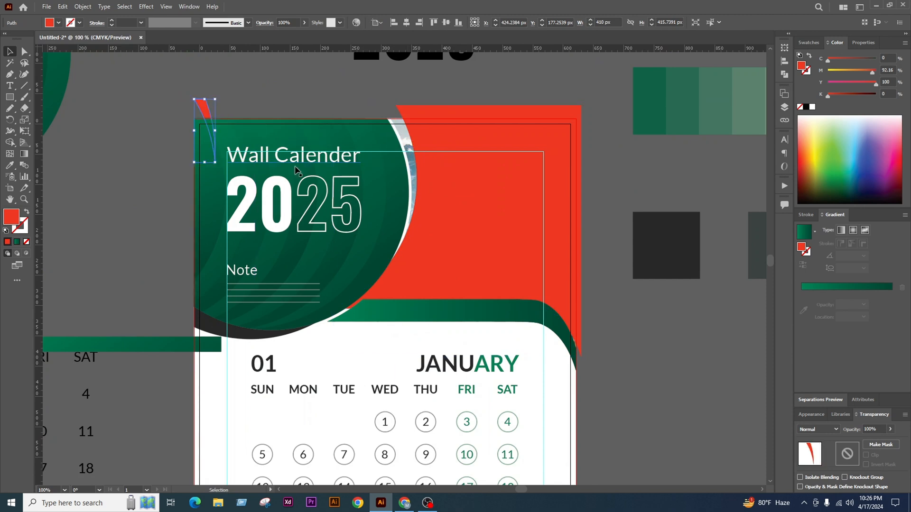
Fit the red copy to the page's upper-right bleed corner and lower its opacity to 71%
drag(475, 185, 469, 203)
scroll(543, 235, up, 1)
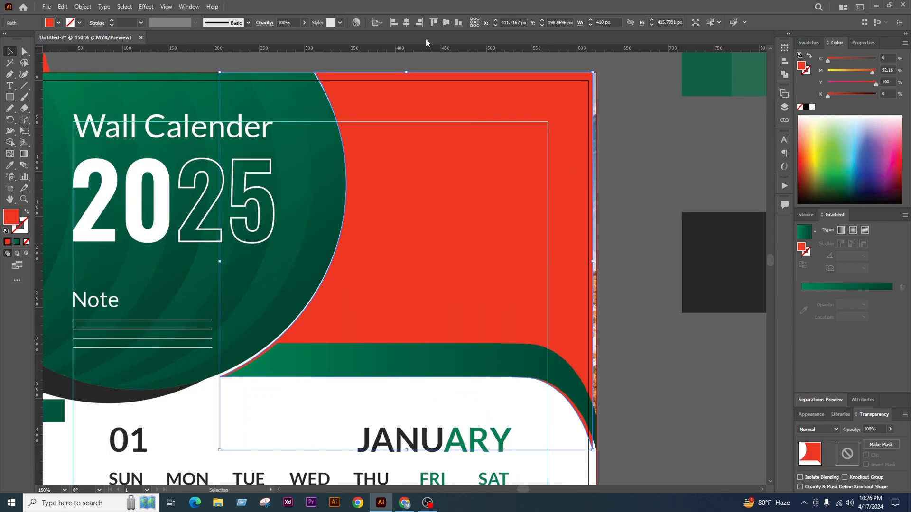
click(418, 24)
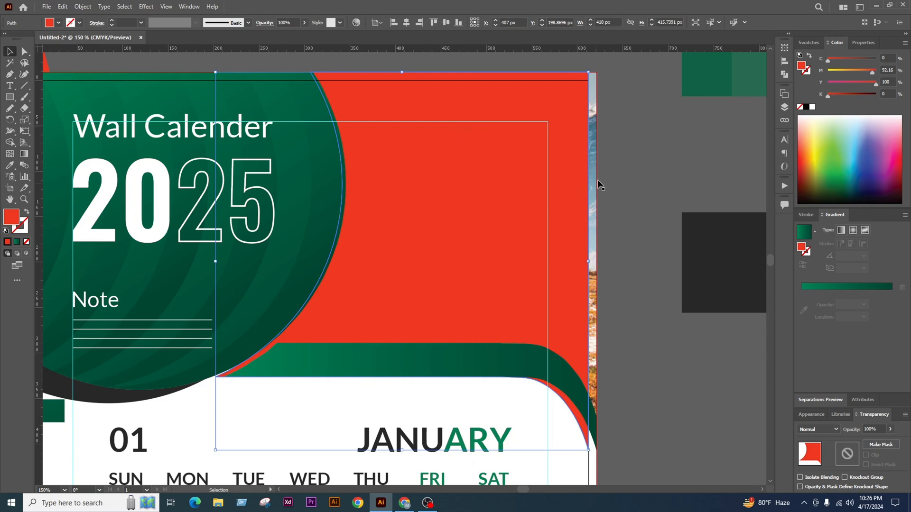
click(890, 429)
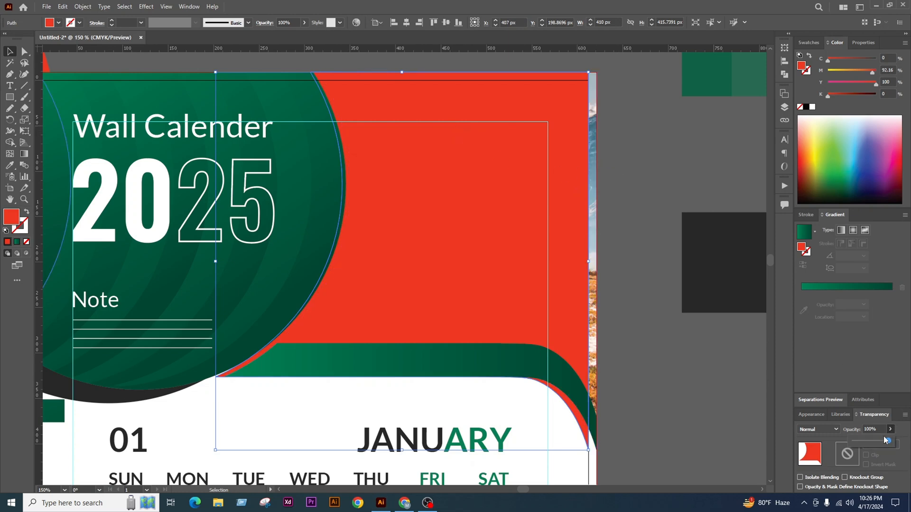
drag(892, 441, 878, 442)
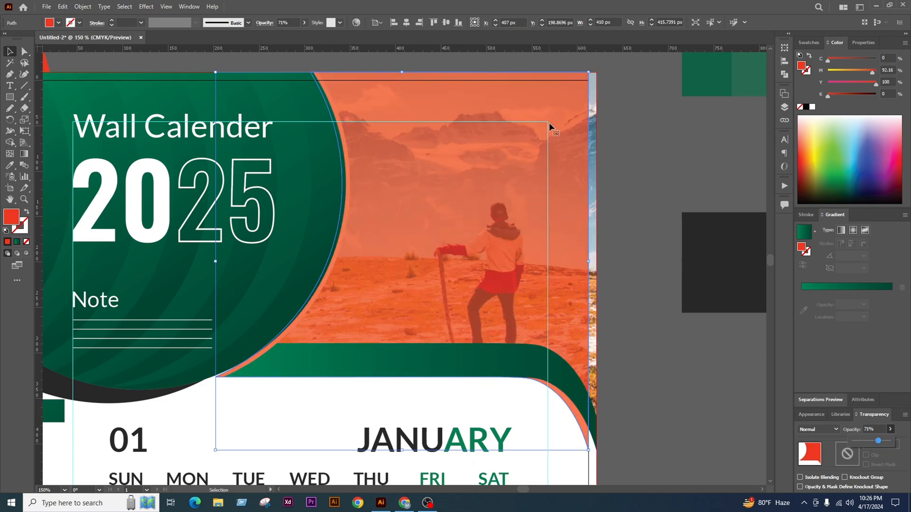
drag(549, 125, 556, 122)
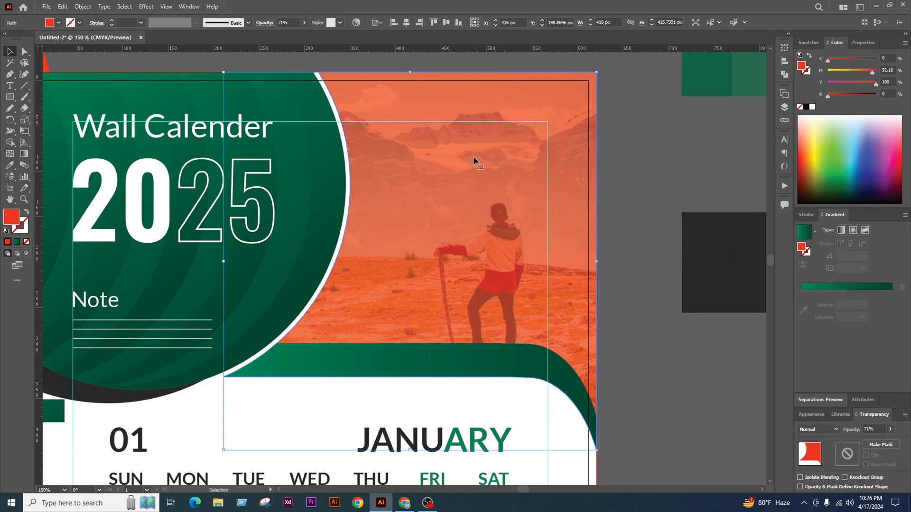
Duplicate the translucent red shape about 20 px to the right and set the duplicate's opacity to 50%
drag(473, 157, 492, 158)
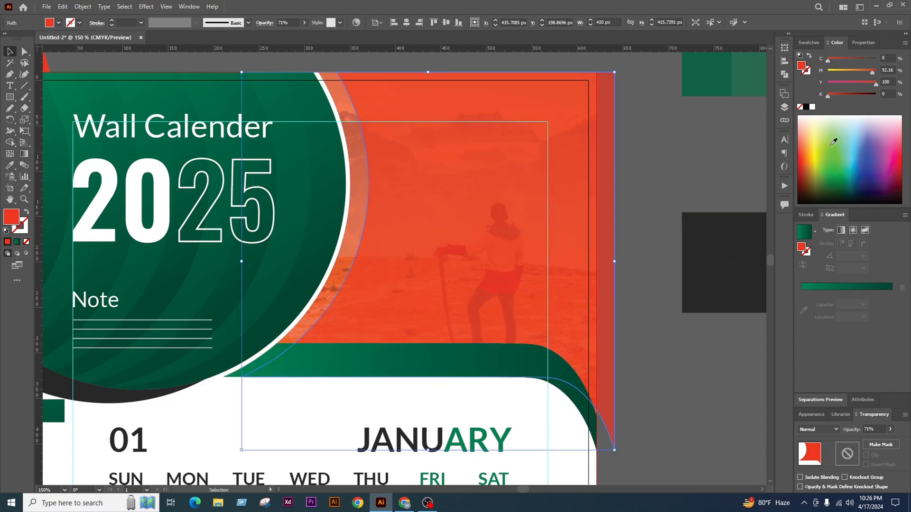
click(890, 429)
drag(878, 443, 868, 444)
click(638, 173)
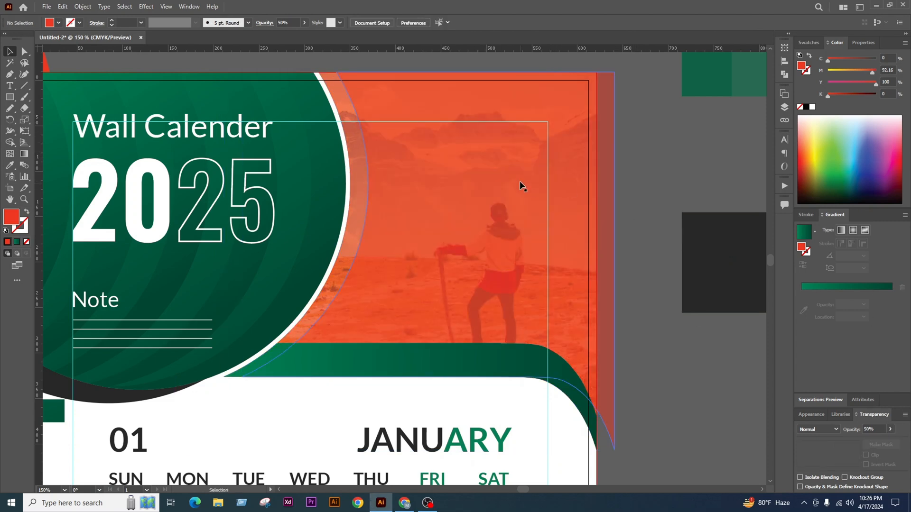
Rotate the 50% opacity duplicate slightly clockwise and shift it left over the header photo
scroll(520, 181, down, 1)
click(519, 181)
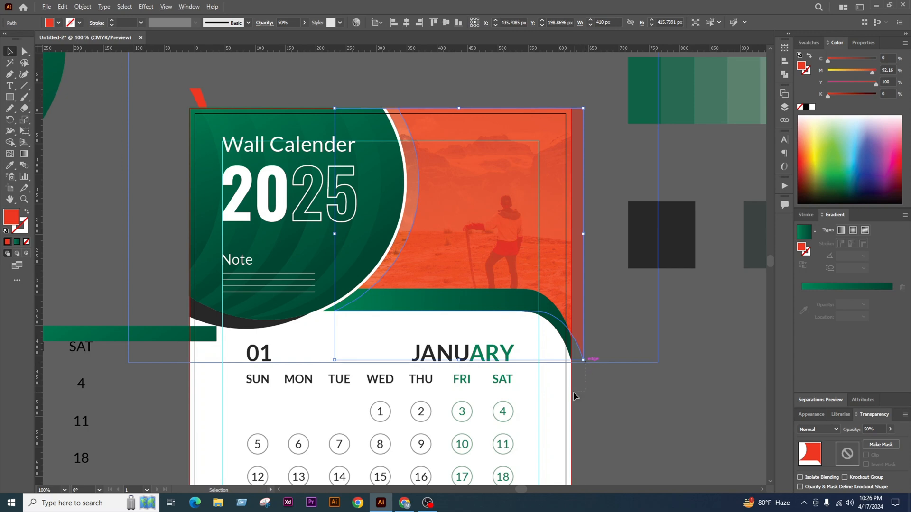
drag(587, 365, 551, 387)
click(666, 362)
scroll(494, 180, up, 1)
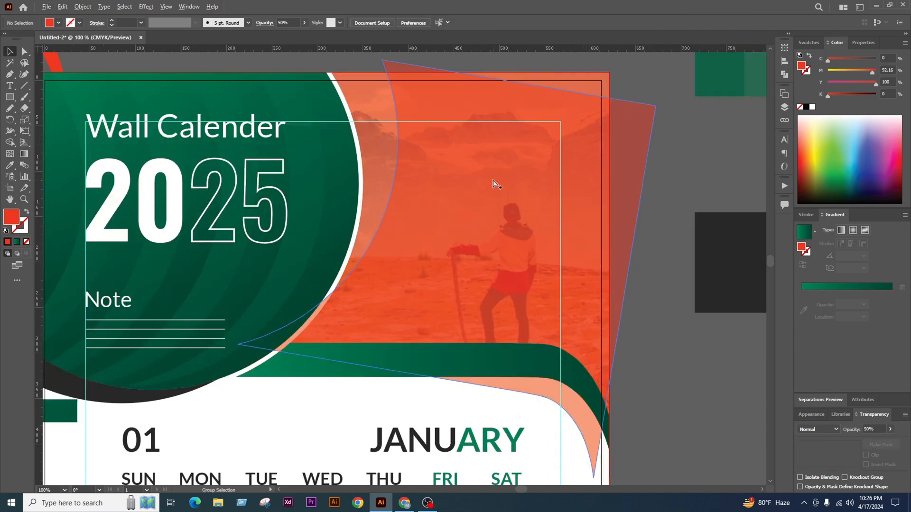
drag(520, 206, 508, 196)
scroll(441, 197, down, 1)
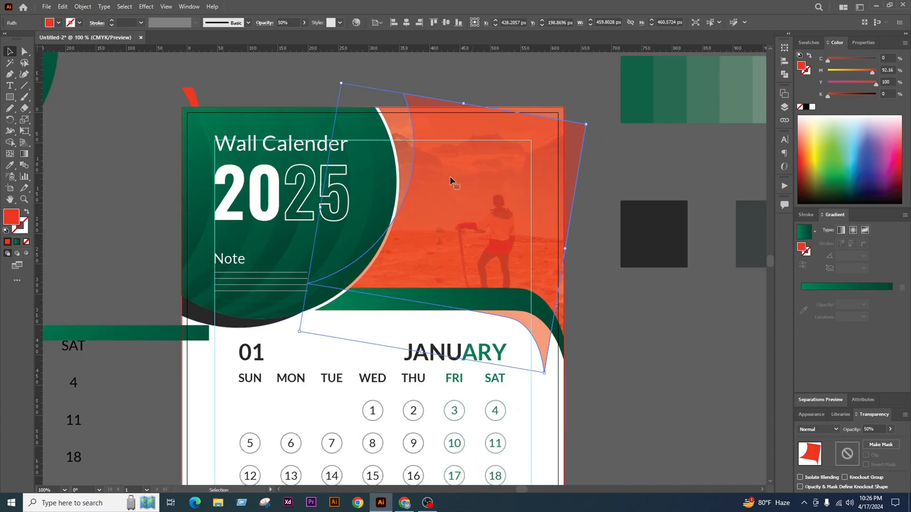
Select both translucent red shapes and remove their overlapping area over the photo with the Shape Builder
shift+click(434, 135)
click(436, 136)
click(414, 80)
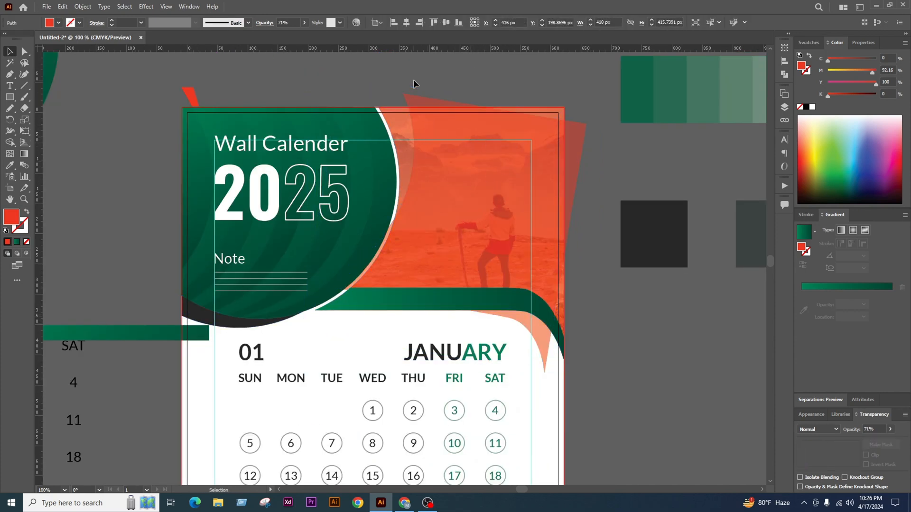
scroll(420, 109, up, 2)
click(352, 187)
scroll(408, 175, down, 1)
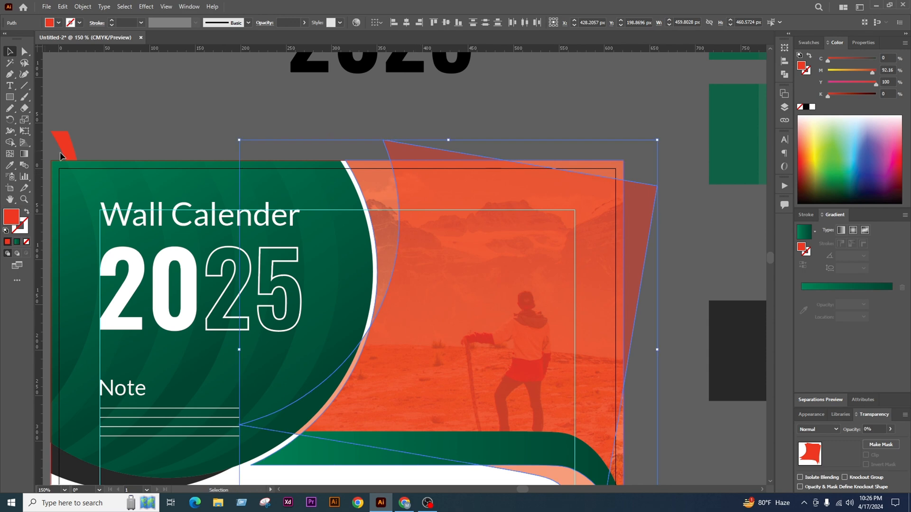
click(9, 142)
alt+click(615, 218)
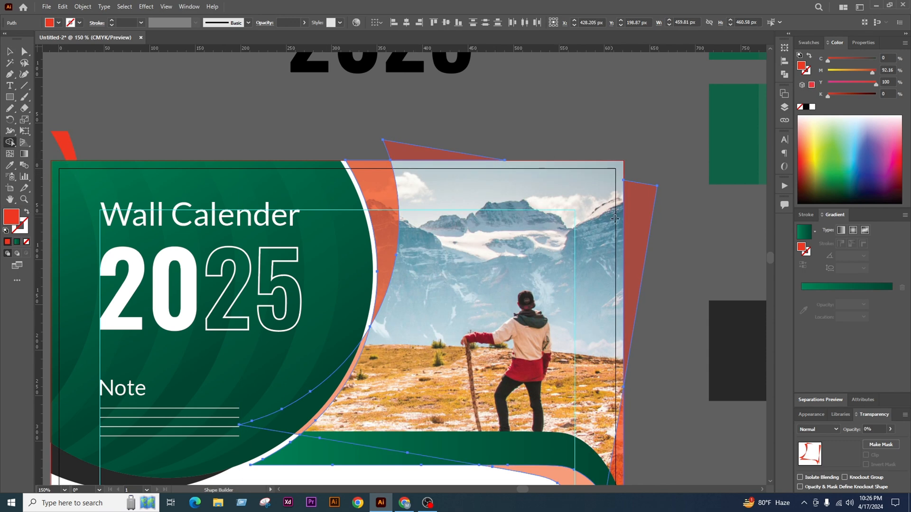
Remove the surplus red pieces outside the page, over the circle and along the green band, keeping only the crescent beside the circle
alt+click(633, 228)
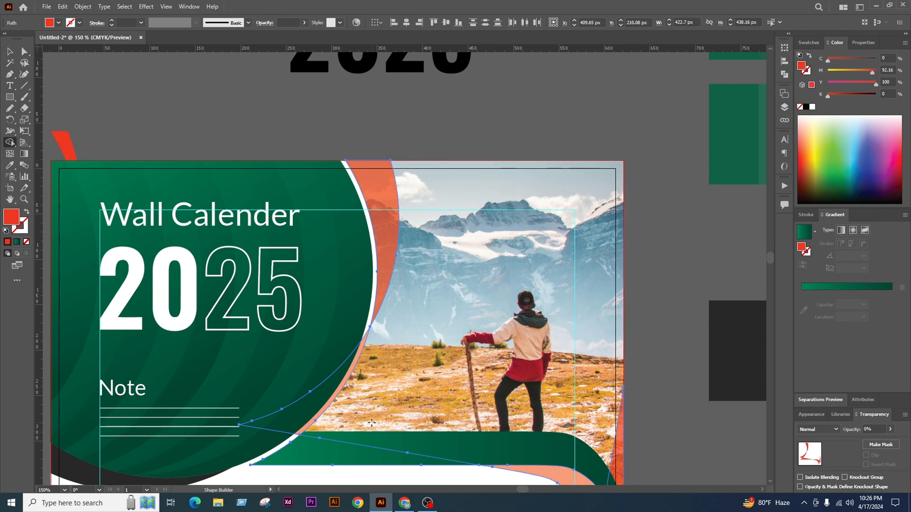
alt+click(328, 396)
scroll(476, 335, down, 1)
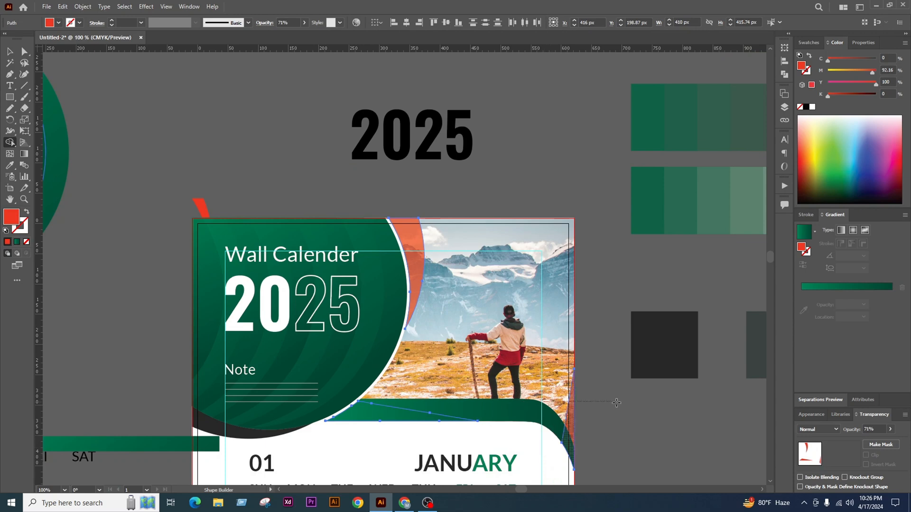
drag(616, 403, 617, 403)
alt+click(395, 417)
click(10, 52)
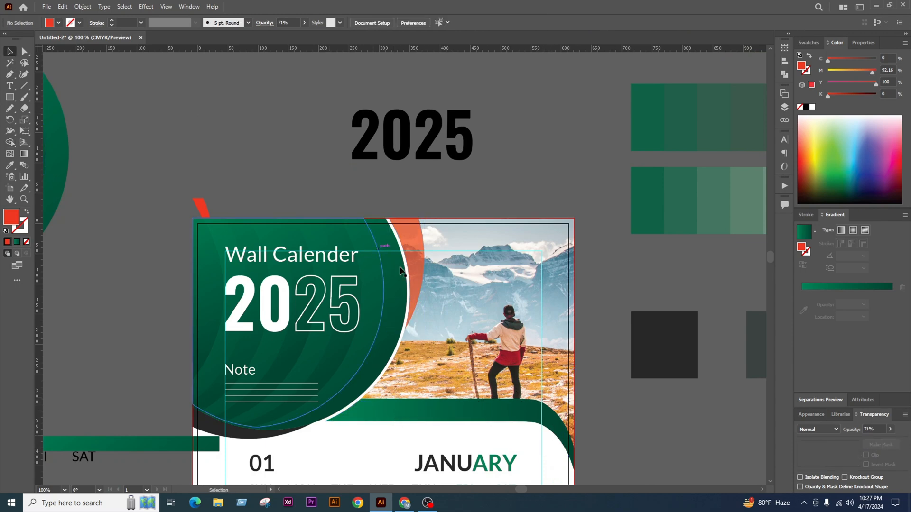
Apply the dark grey fill of the arc below the circle to the translucent red crescent beside it
scroll(235, 403, down, 1)
scroll(234, 403, up, 1)
click(235, 403)
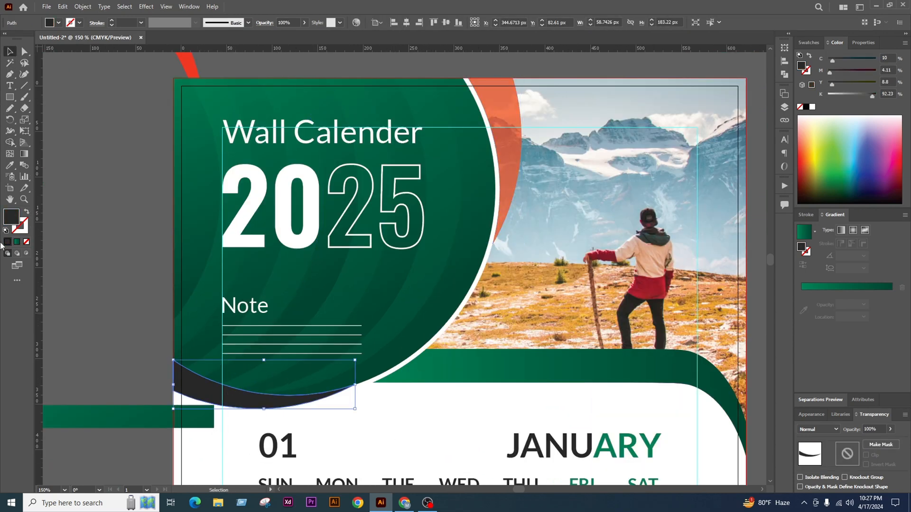
key(i)
alt+click(508, 116)
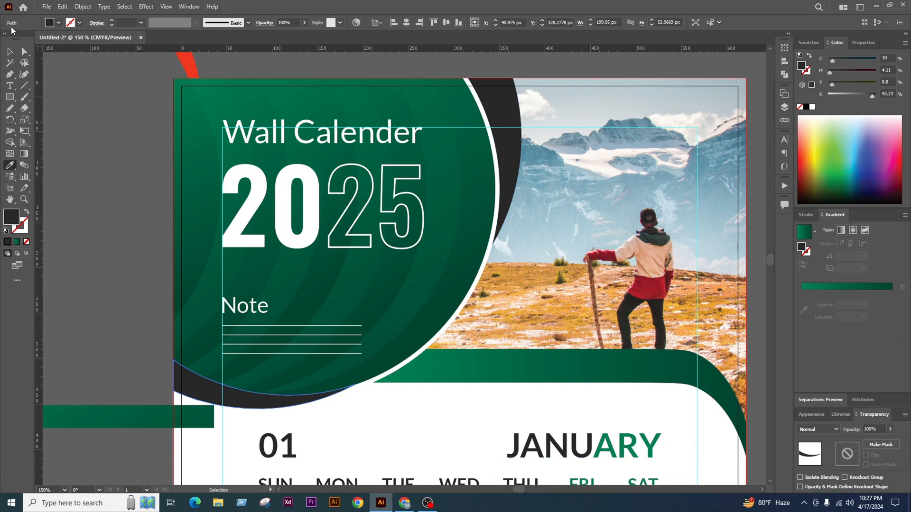
click(10, 52)
click(128, 128)
Move the spare green gradient bar away from the page's left edge so it lies completely outside the page
scroll(545, 197, down, 1)
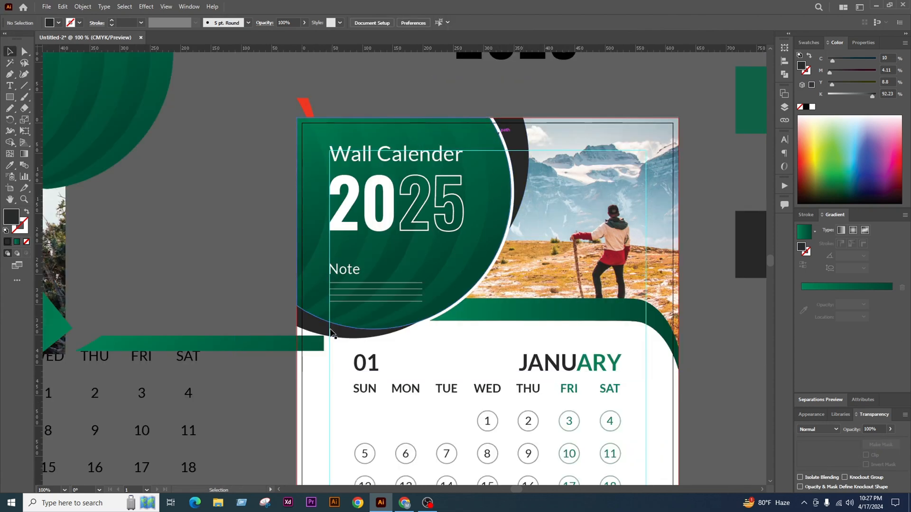
scroll(381, 236, down, 1)
drag(332, 308, 275, 314)
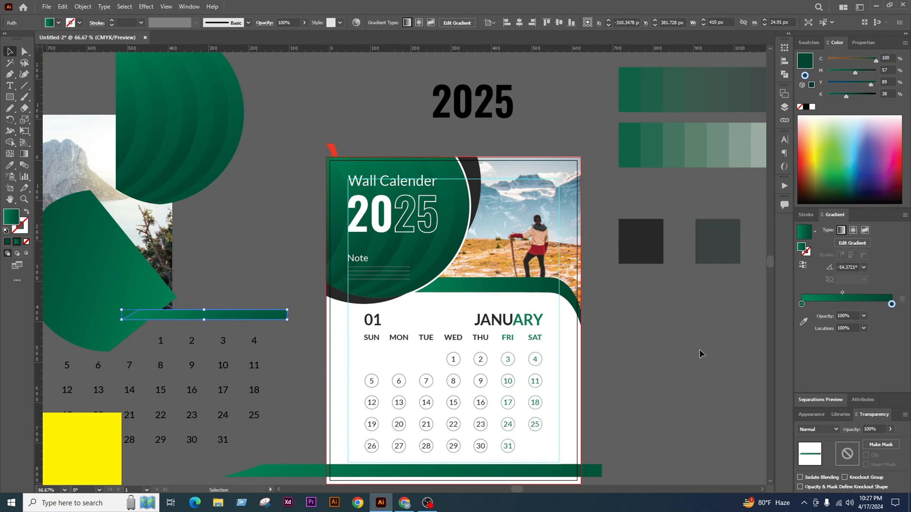
scroll(541, 259, up, 1)
click(671, 319)
Redirect the curved green band's gradient diagonally from the circle toward the page's right edge, at about -23°
click(588, 310)
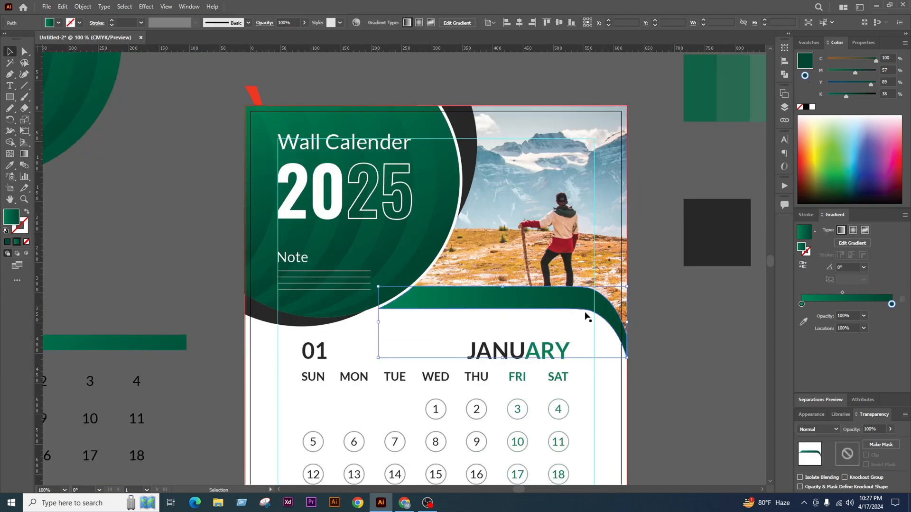
scroll(589, 316, up, 1)
key(g)
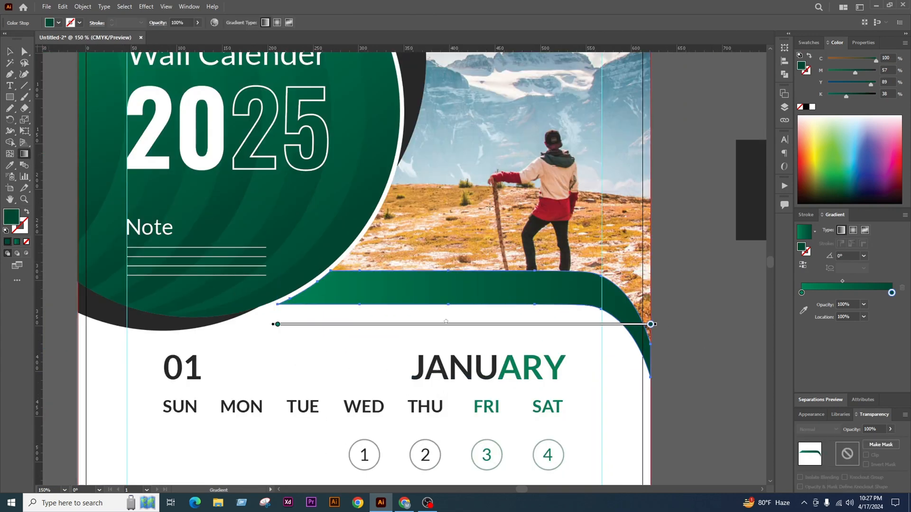
drag(461, 197, 459, 356)
scroll(461, 304, down, 2)
scroll(461, 304, up, 1)
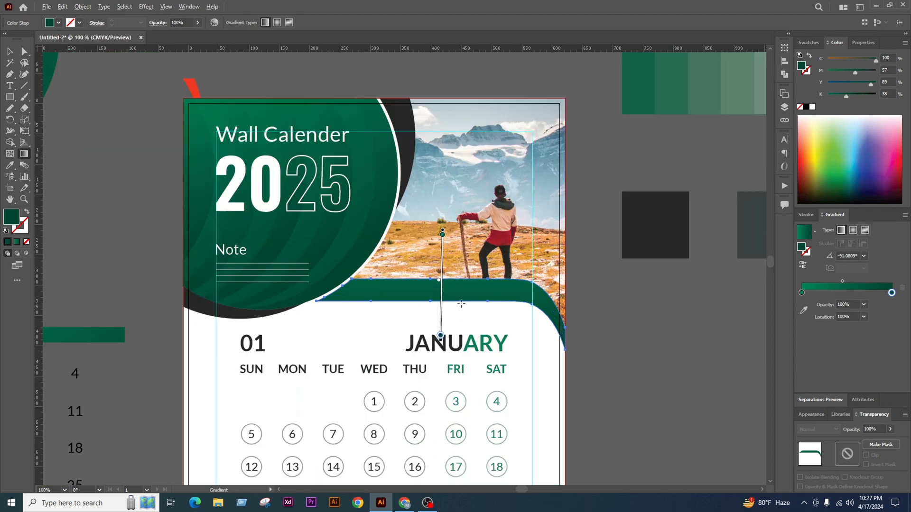
scroll(461, 304, up, 1)
drag(256, 221, 671, 399)
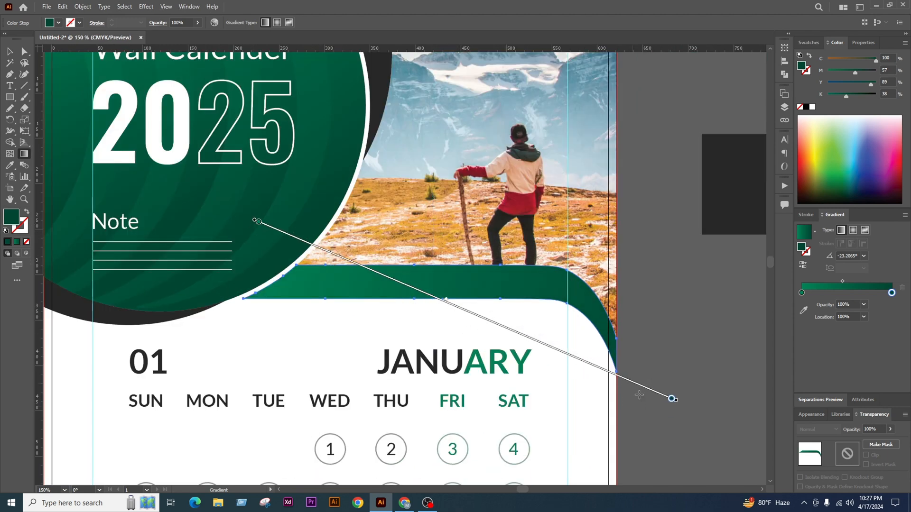
click(10, 52)
click(640, 351)
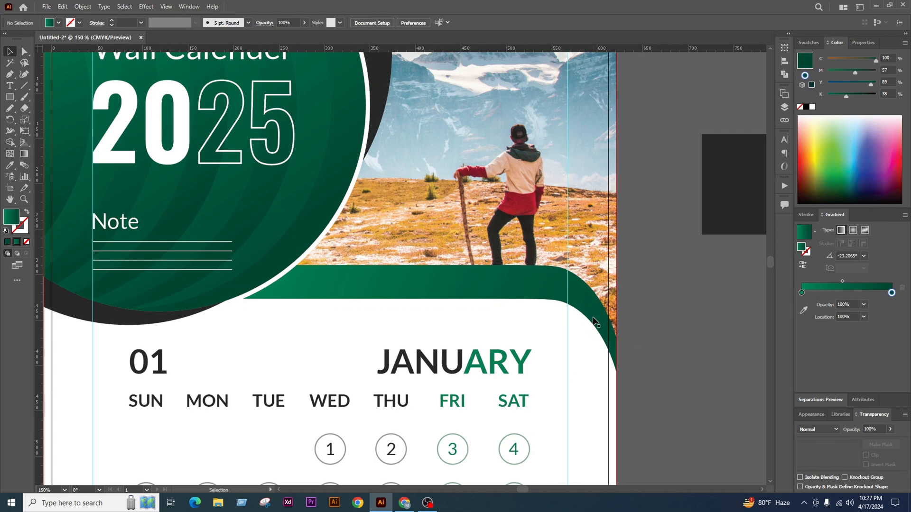
Duplicate the curved band above the original, give the copy a lighter green gradient and shift it up about 8 px further
drag(493, 302, 491, 280)
click(849, 163)
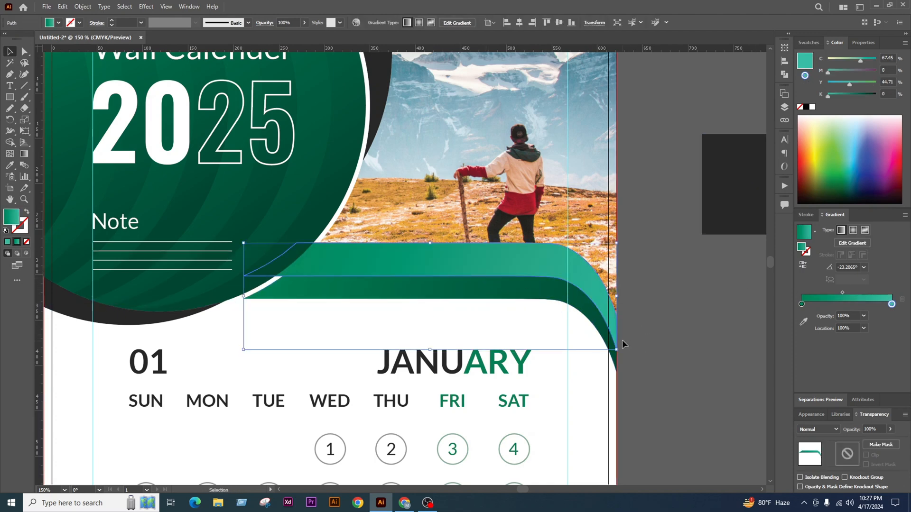
scroll(462, 269, up, 1)
drag(463, 269, 524, 232)
key(ctrl+shift+a)
key(ctrl+z)
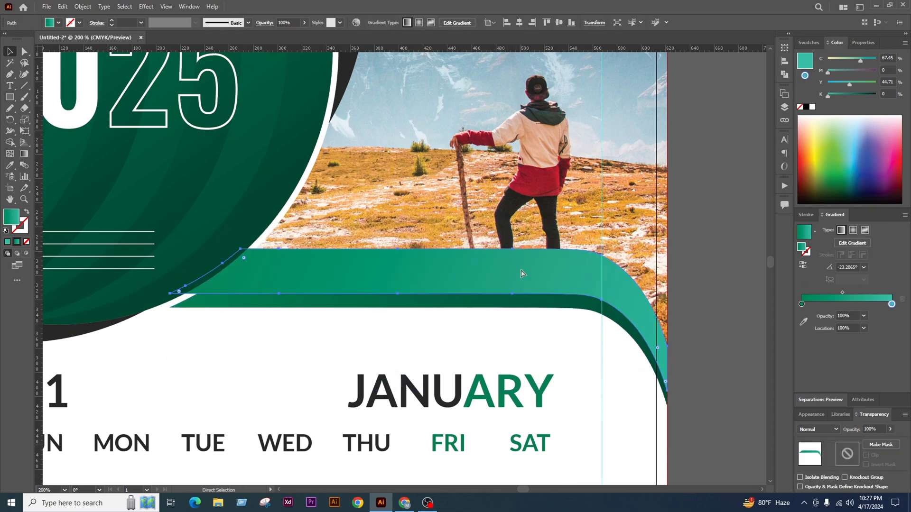
drag(525, 282, 533, 273)
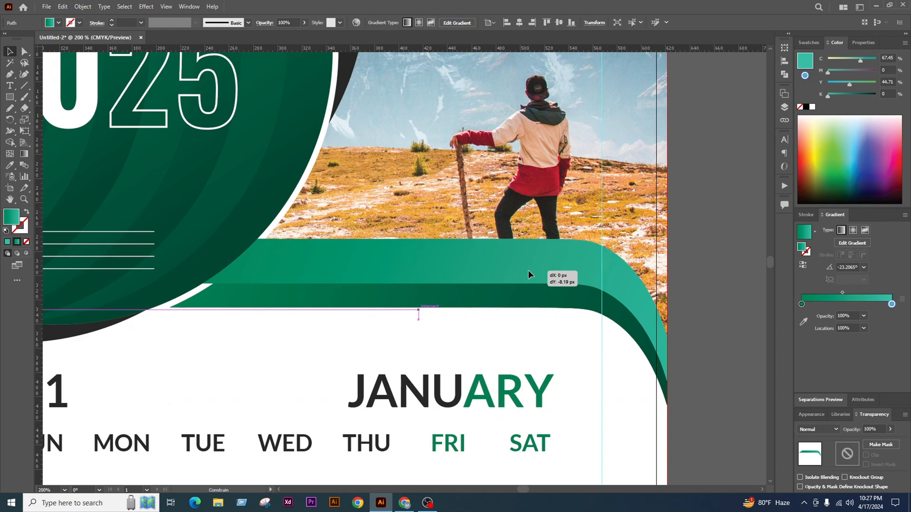
Select both curved bands and remove their overlap and the lighter upper piece with the Shape Builder, keeping only a thin dark green band
shift+click(535, 300)
click(10, 143)
alt+click(316, 274)
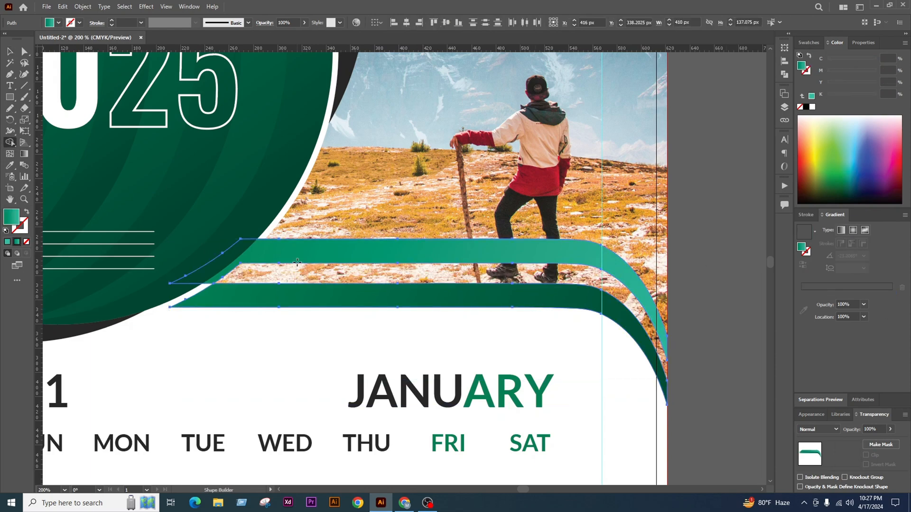
alt+click(339, 250)
click(10, 53)
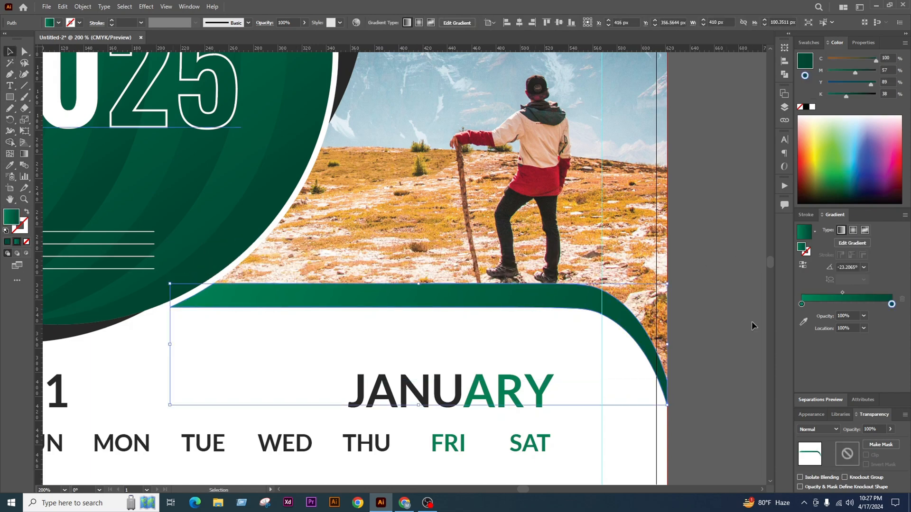
click(757, 344)
scroll(573, 311, down, 2)
Try the Multiply blend mode on the thin curved green band
click(572, 305)
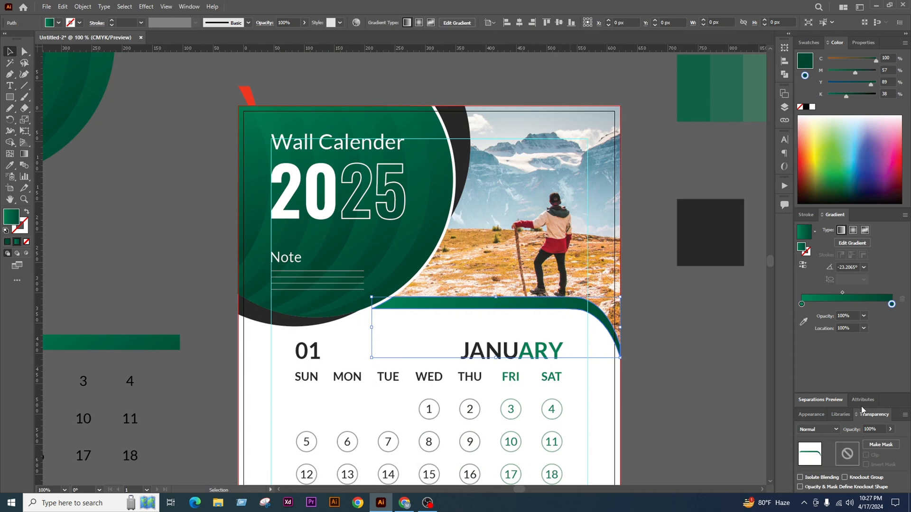
click(815, 428)
click(816, 277)
click(668, 342)
Place a copy of the spare red photo-area shape over the header photo and fit it to the page's upper-right bleed corner
scroll(504, 249, down, 2)
scroll(152, 401, down, 2)
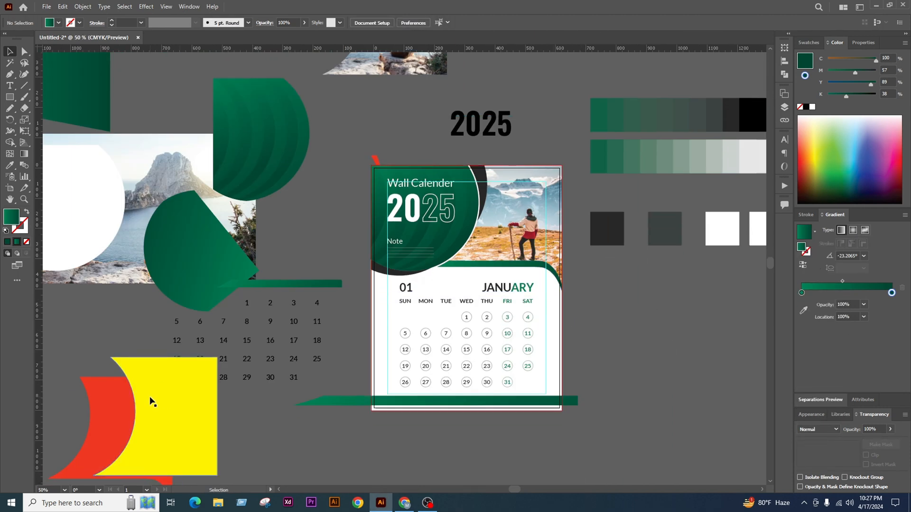
drag(122, 387, 524, 161)
scroll(524, 161, up, 3)
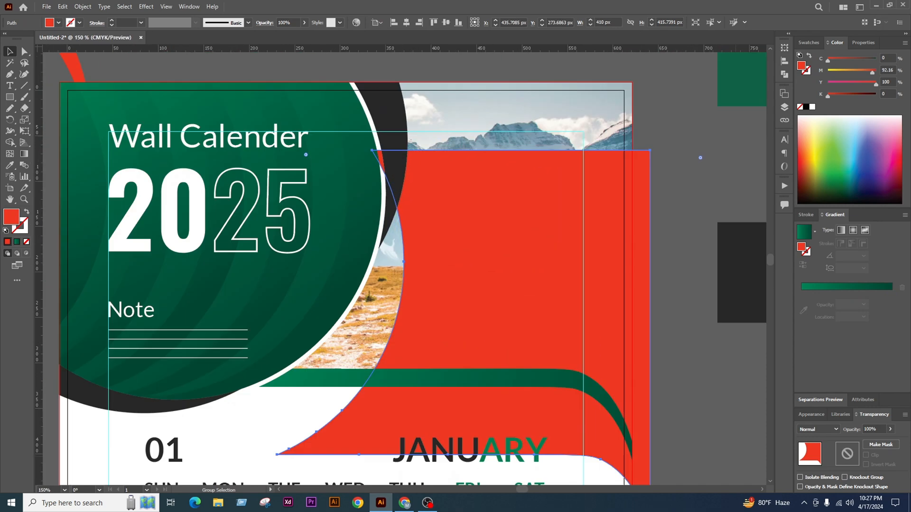
click(418, 22)
click(437, 26)
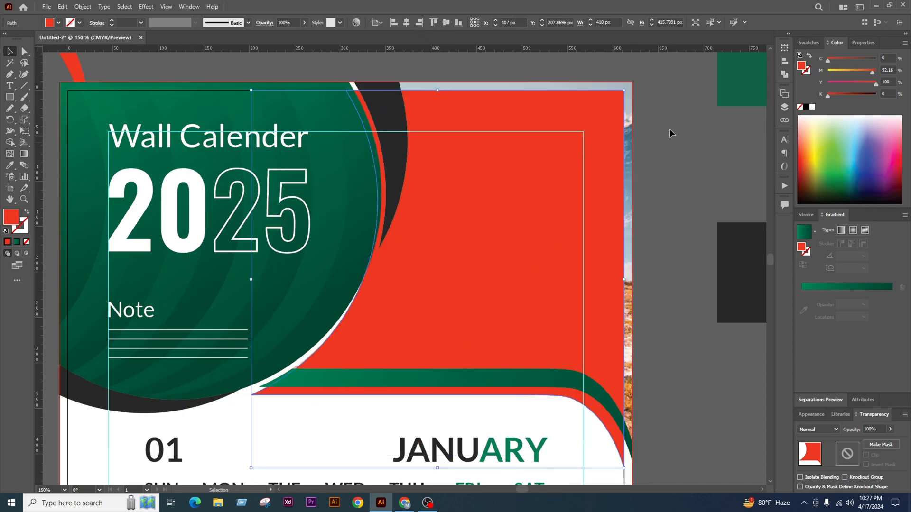
scroll(657, 72, left, 1)
scroll(682, 76, up, 4)
drag(530, 155, 544, 137)
scroll(560, 141, down, 5)
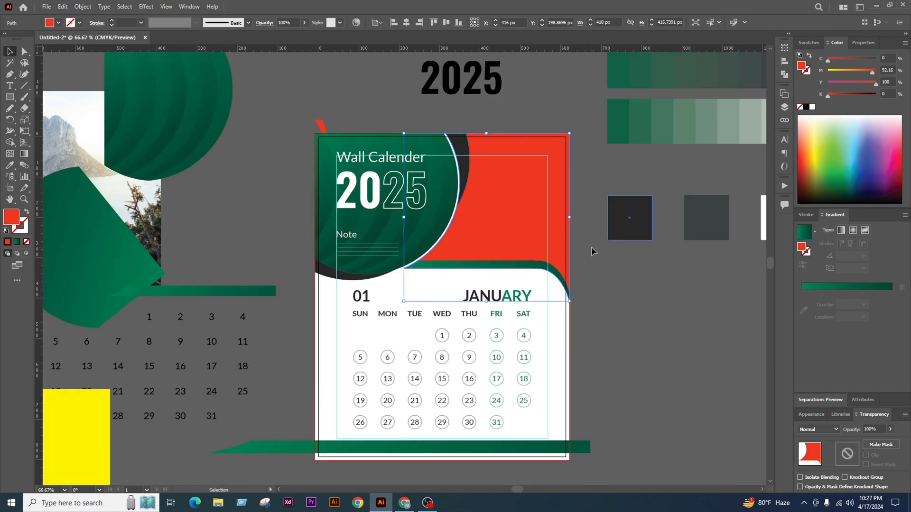
Fill the shape over the photo with white and try blend modes including Saturation, Hue, Normal and Color Dodge, ending on Color
scroll(575, 157, up, 1)
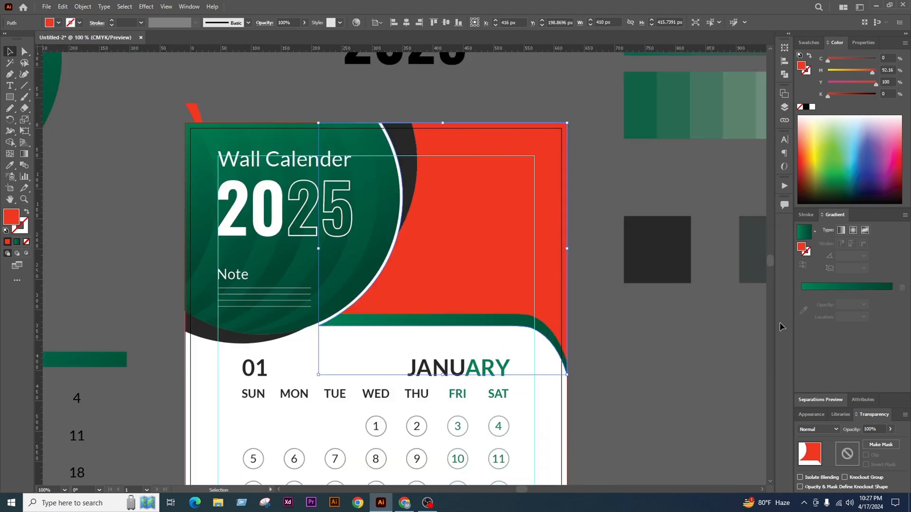
click(812, 107)
click(817, 430)
click(817, 426)
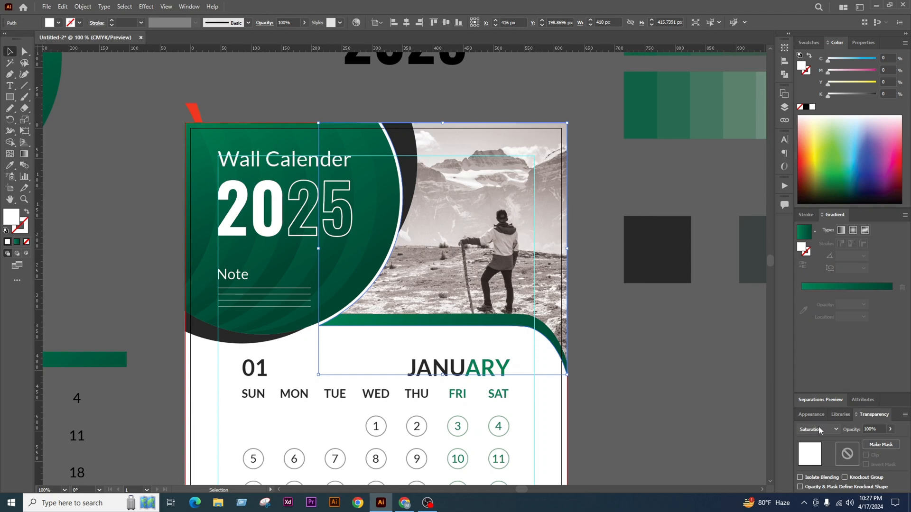
scroll(818, 428, up, 1)
click(818, 429)
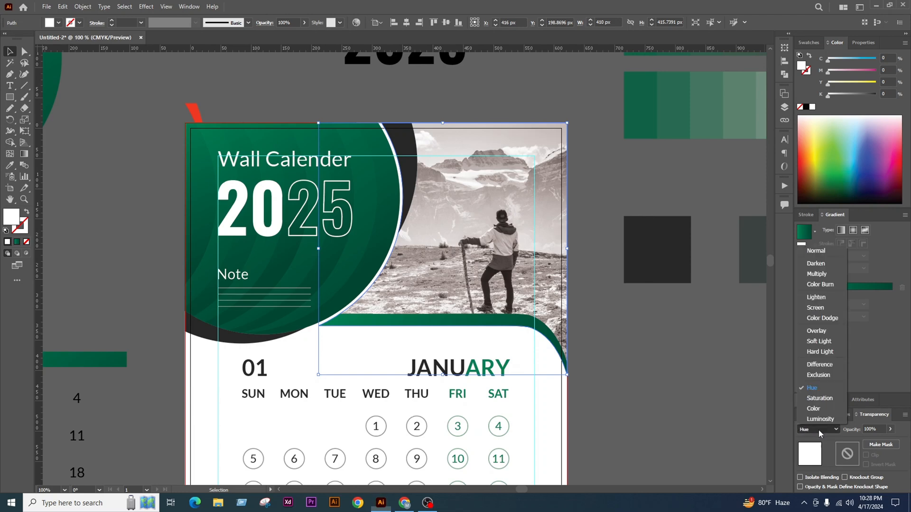
click(821, 252)
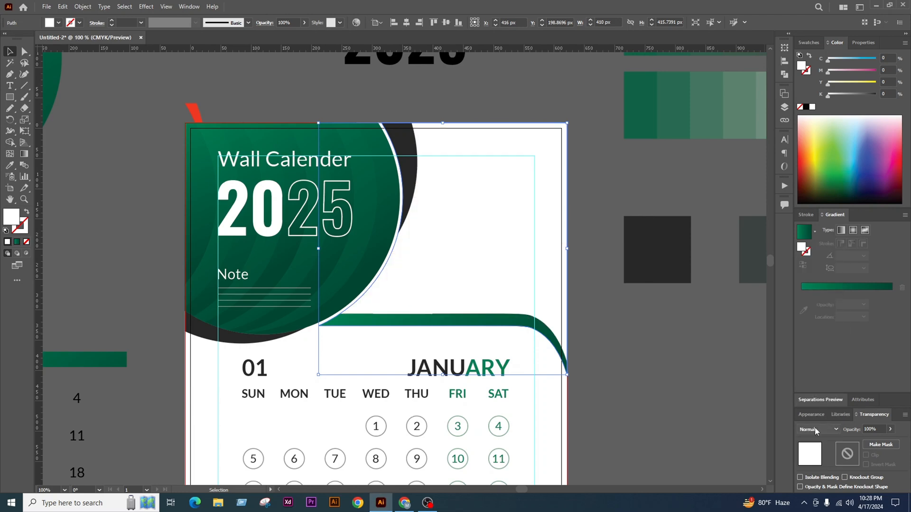
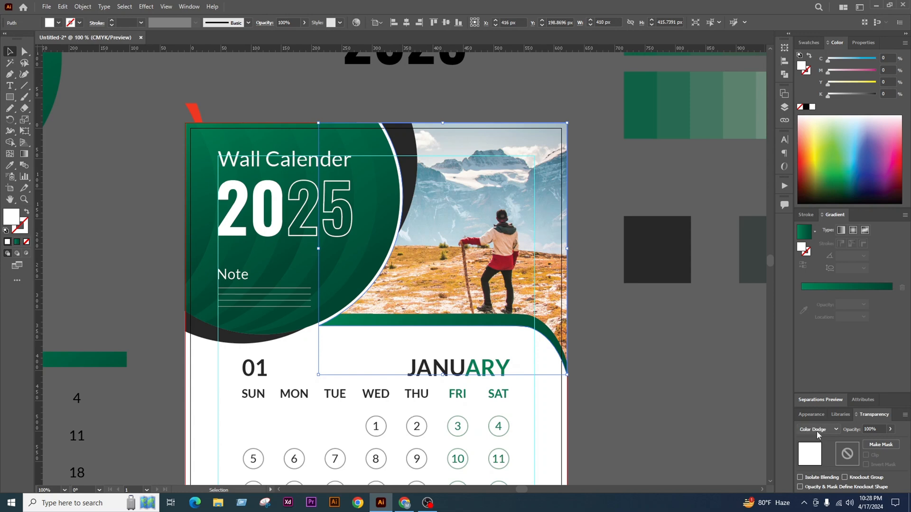
scroll(816, 432, down, 3)
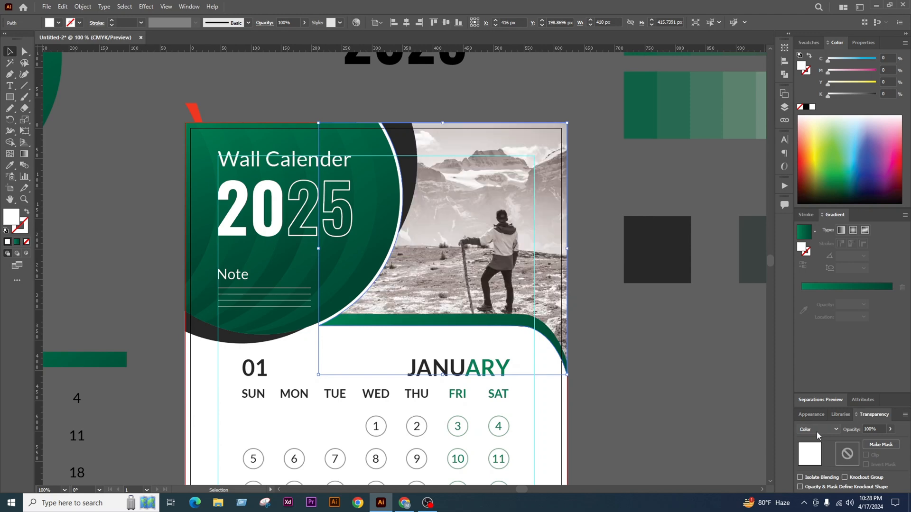
Try Luminosity on the photo overlay, return it to the Color blend mode and fill it with black
click(816, 431)
click(824, 419)
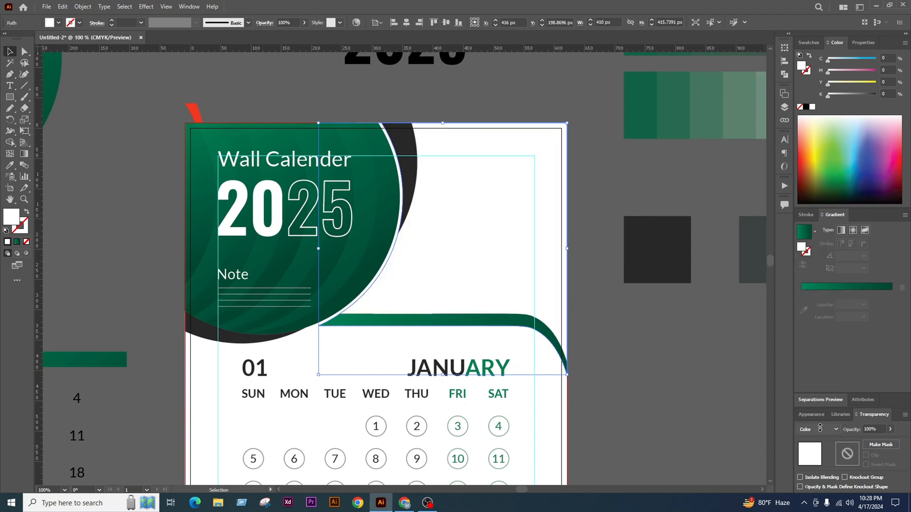
scroll(821, 428, up, 1)
click(806, 108)
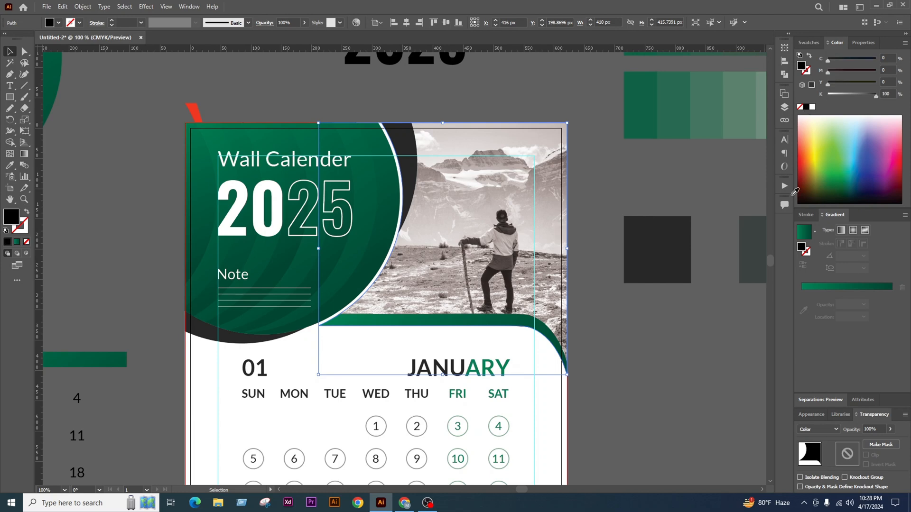
click(716, 386)
scroll(642, 333, down, 3)
scroll(601, 272, up, 3)
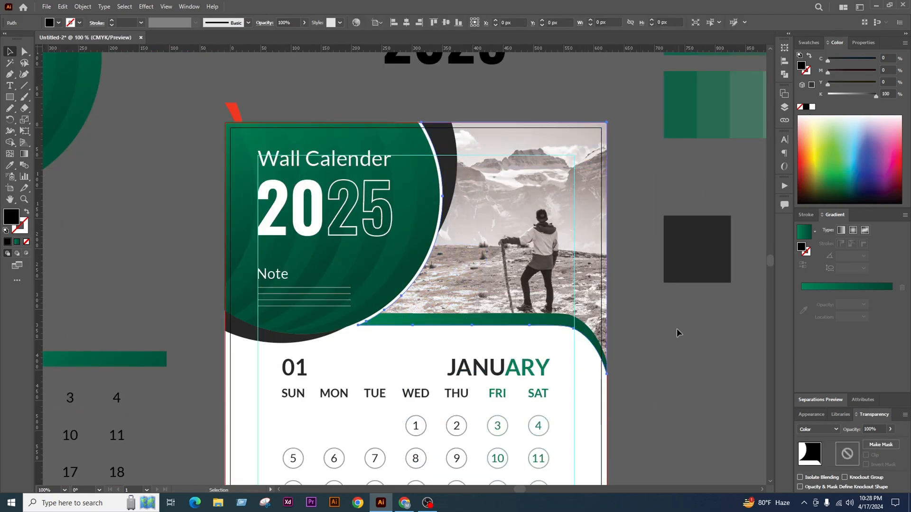
Apply the green gradient of the spare off-page shape to the overlay covering the header photo with the Eyedropper
scroll(541, 245, down, 1)
click(529, 220)
scroll(545, 227, up, 1)
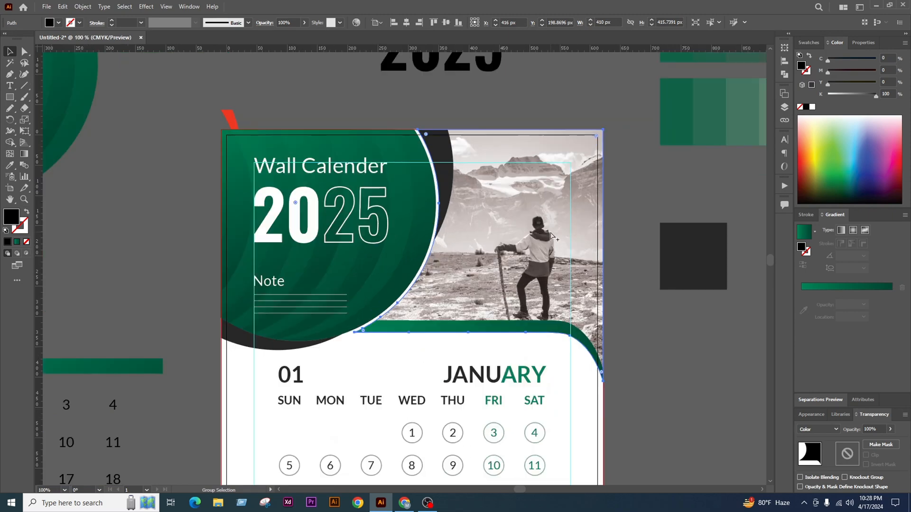
scroll(209, 217, down, 2)
click(60, 278)
scroll(279, 209, up, 1)
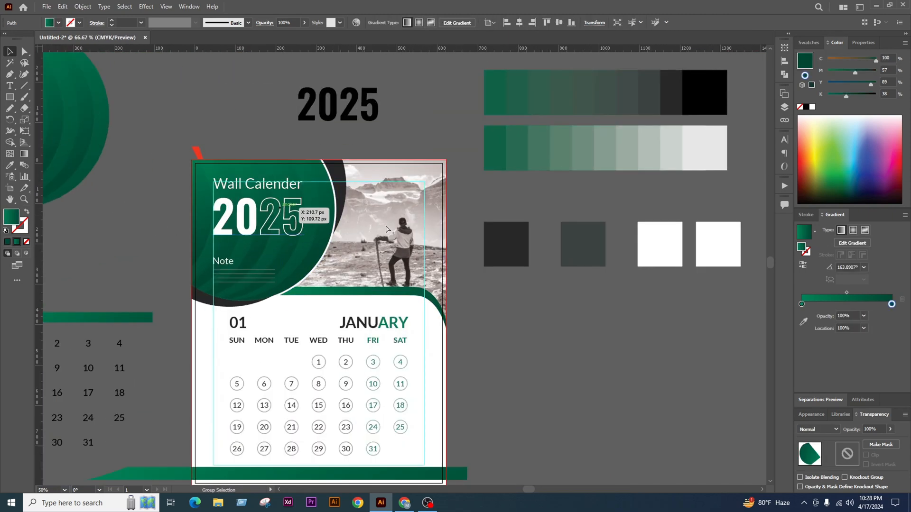
click(9, 165)
alt+click(446, 260)
scroll(162, 195, up, 2)
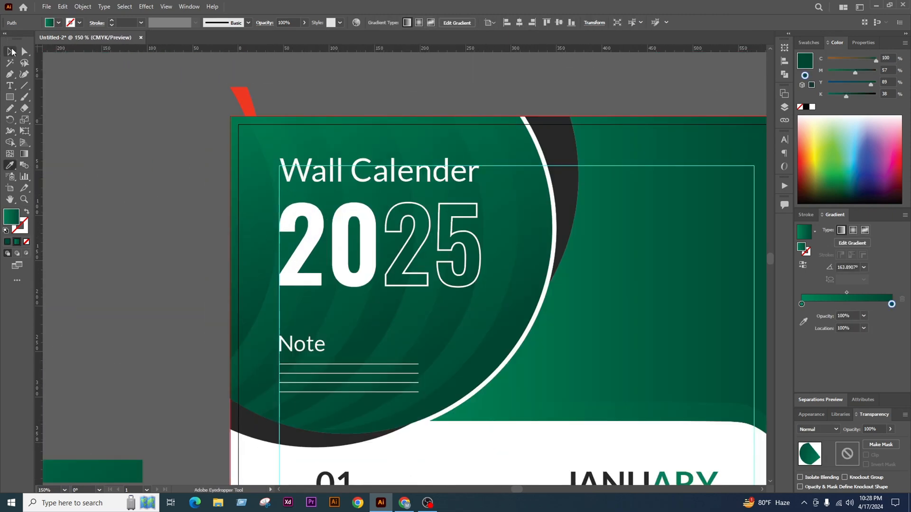
Move the stray red sliver from the page's upper-left corner out to the empty area beside the page
click(10, 51)
drag(256, 113, 150, 118)
scroll(304, 193, down, 3)
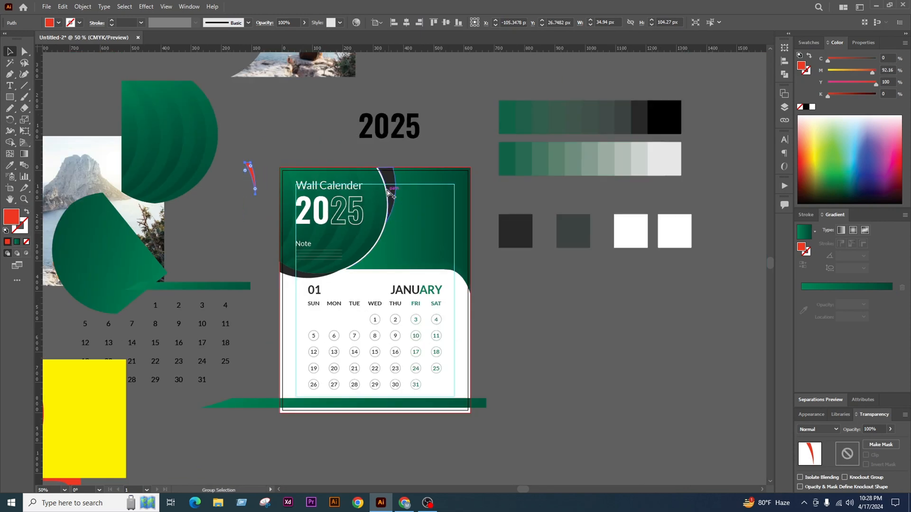
scroll(387, 192, up, 2)
click(675, 340)
Set the green gradient overlay on the header photo to the Multiply blend mode at 100% opacity
drag(559, 275, 530, 260)
mouse_move(530, 261)
mouse_down()
mouse_move(545, 271)
mouse_move(532, 262)
mouse_up()
click(819, 430)
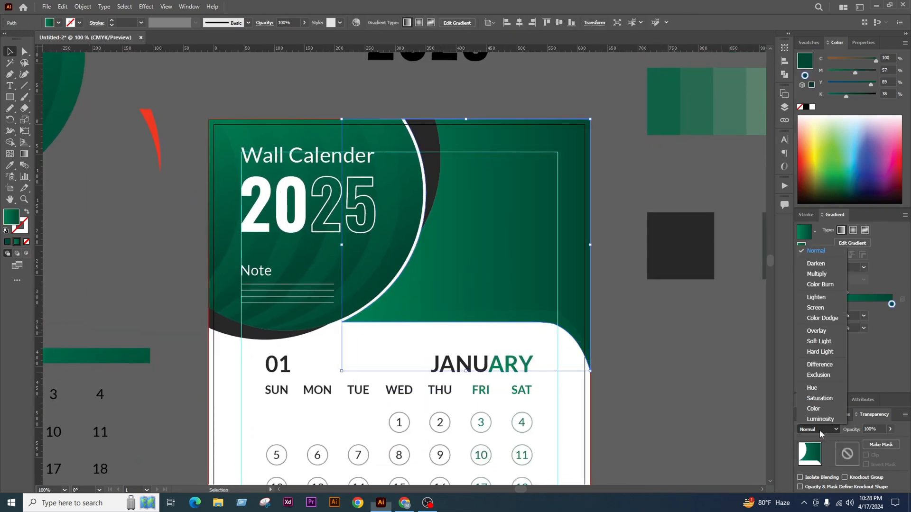
click(817, 274)
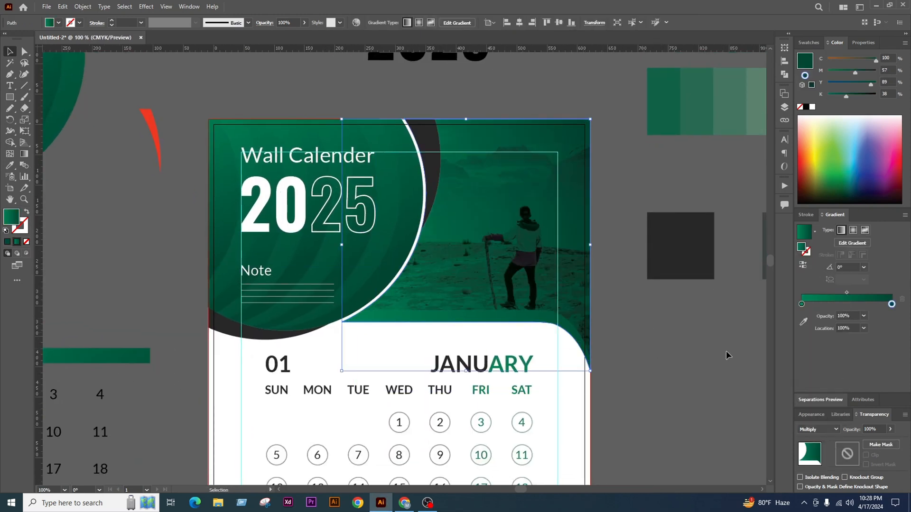
click(891, 429)
mouse_move(884, 442)
mouse_down()
mouse_move(867, 442)
mouse_move(891, 441)
mouse_up()
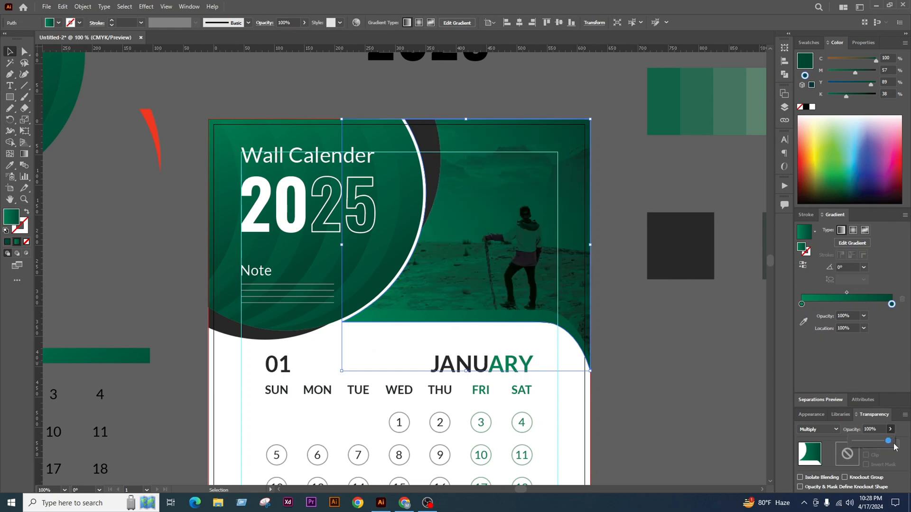
Make the light-green stop of the header photo overlay's gradient 0% opaque and run the gradient nearly vertically, fading toward the page's upper edge
click(24, 154)
mouse_move(624, 133)
mouse_down()
mouse_move(350, 323)
mouse_move(358, 368)
mouse_up()
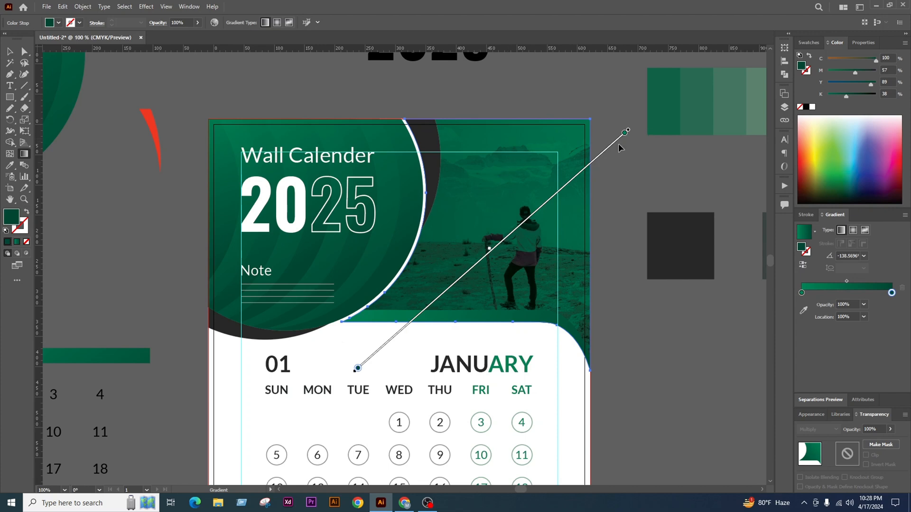
click(624, 132)
click(863, 304)
click(873, 315)
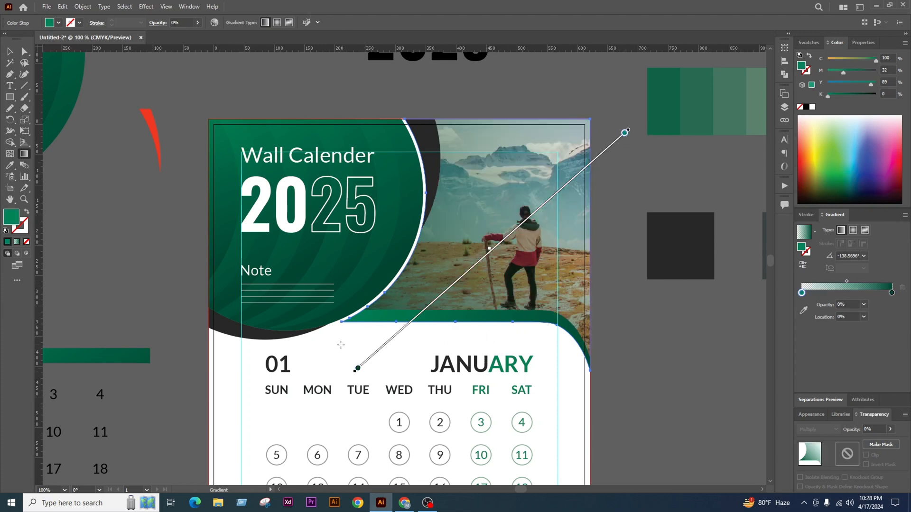
drag(341, 345, 514, 144)
drag(569, 103, 483, 399)
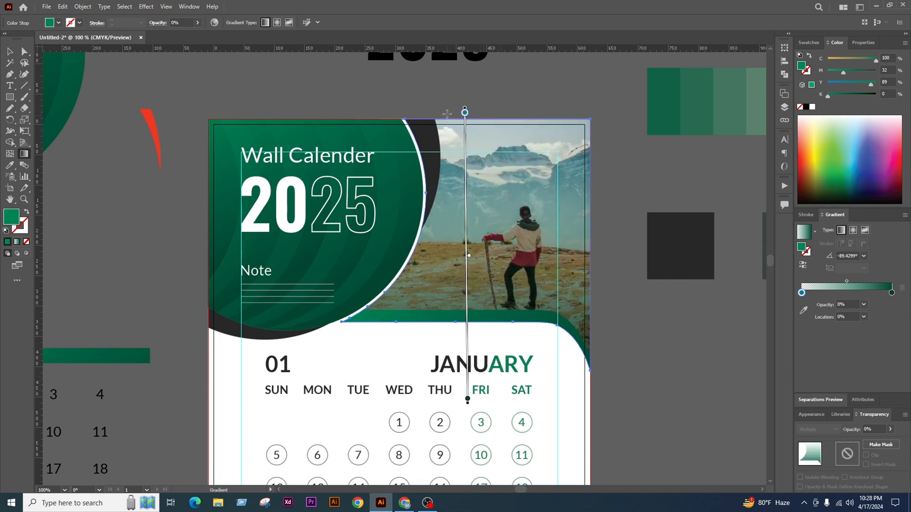
Try a reversed diagonal direction for the photo overlay's gradient, then undo both the reversal and the new direction
drag(588, 91, 350, 380)
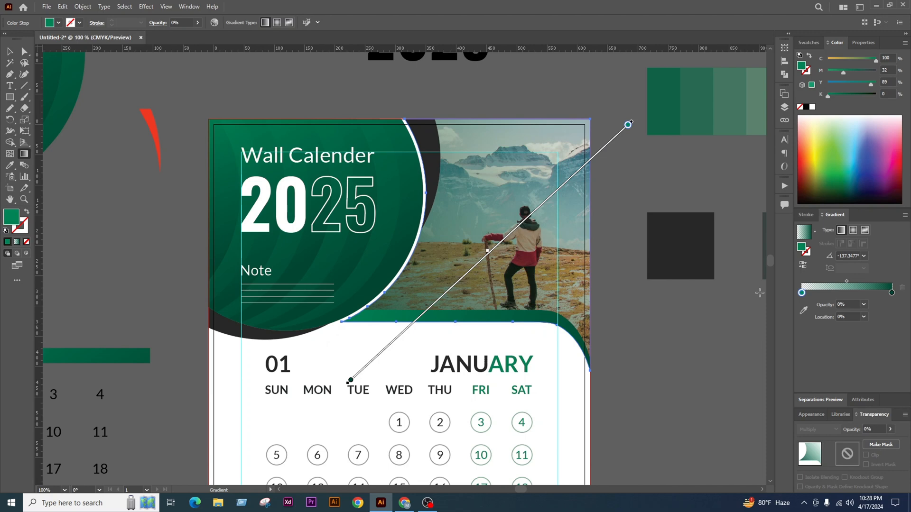
click(802, 264)
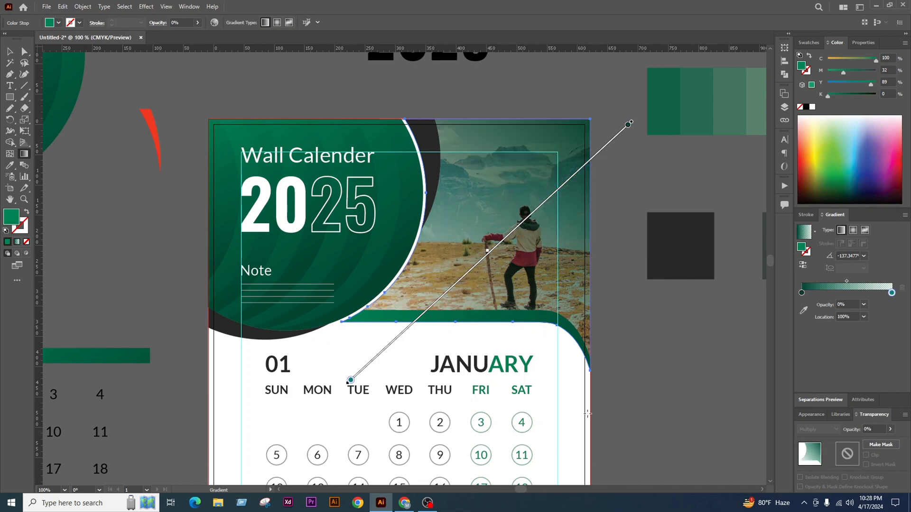
click(8, 53)
click(676, 348)
key(ctrl+minus)
key(ctrl+minus)
key(ctrl+minus)
key(ctrl+plus)
key(ctrl+plus)
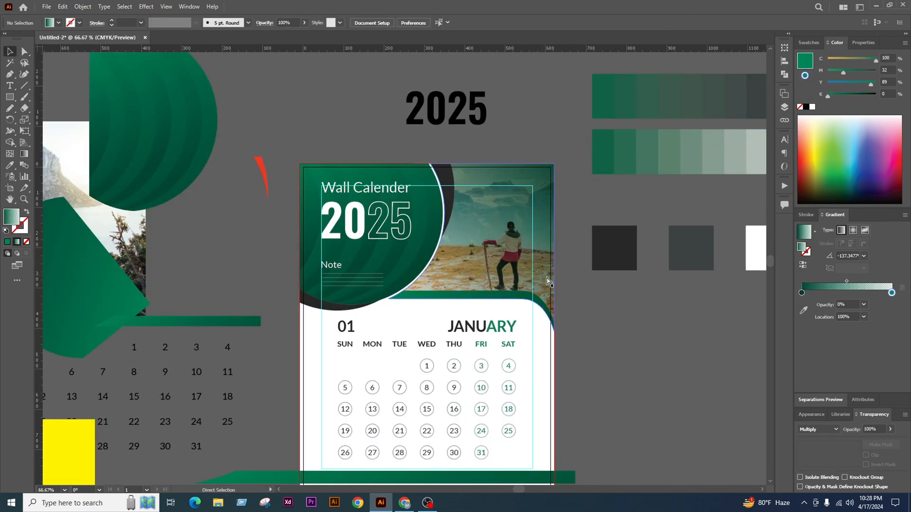
key(ctrl+z)
key(ctrl+z)
Set the header photo overlay's blend mode to Normal
key(ctrl+plus)
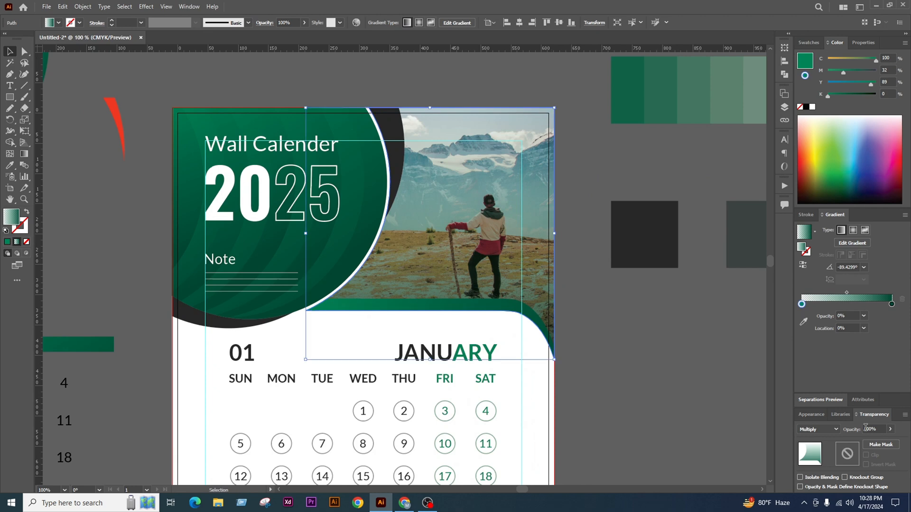
click(828, 430)
click(816, 255)
click(576, 287)
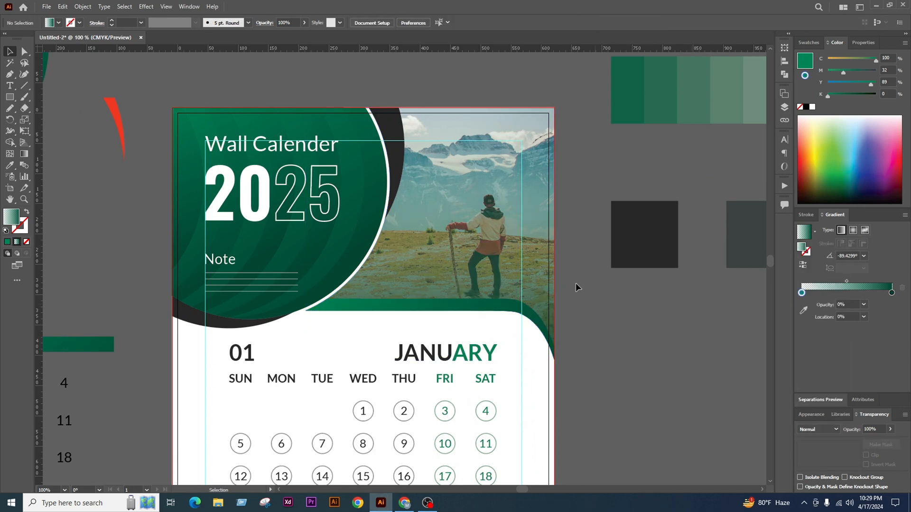
key(ctrl+minus)
key(ctrl+minus)
key(ctrl+plus)
Move the overlay gradient's transparent stop to about 22% and its dark stop to about 72%, shifting the midpoint slightly lower
click(554, 257)
key(ctrl+plus)
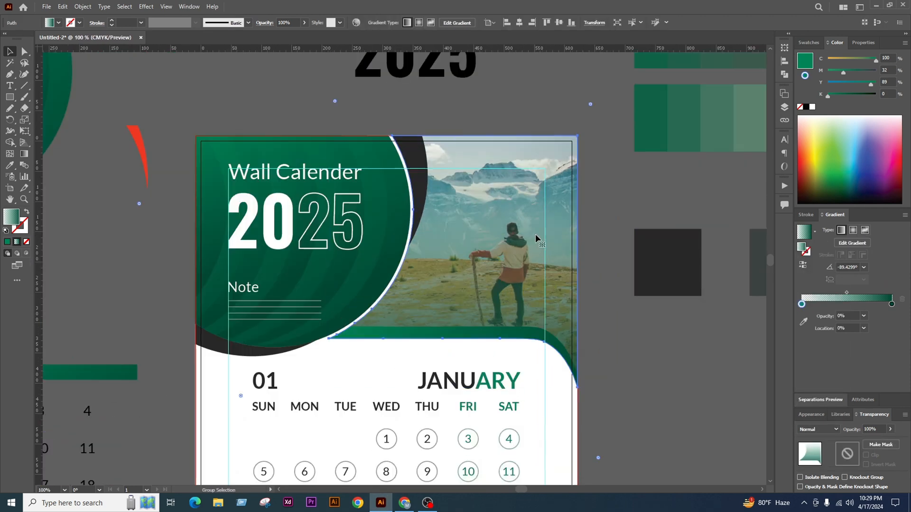
click(536, 239)
click(25, 154)
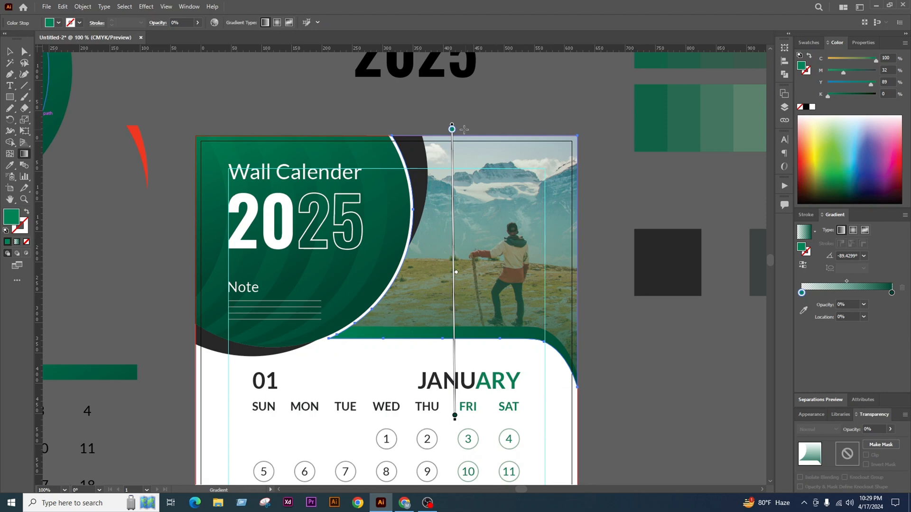
mouse_move(451, 128)
mouse_down()
mouse_move(455, 251)
mouse_move(453, 191)
mouse_up()
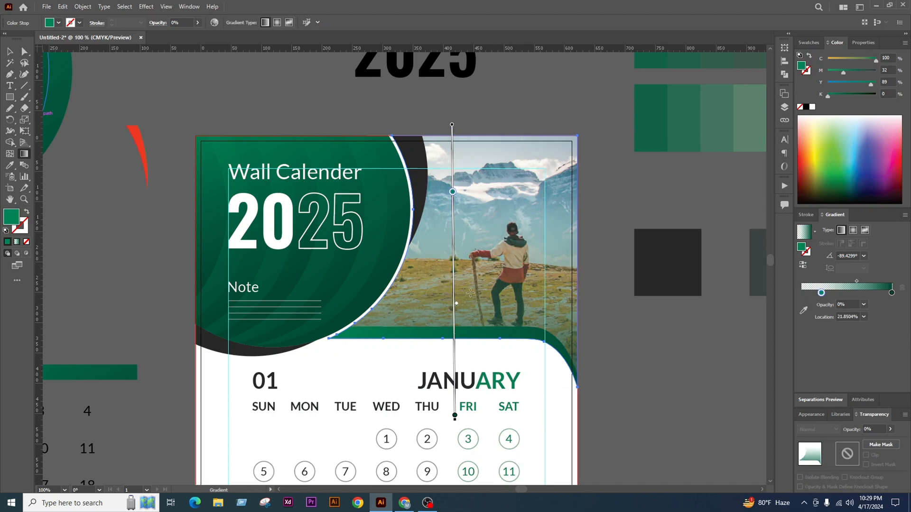
drag(458, 307, 458, 325)
drag(454, 416, 454, 336)
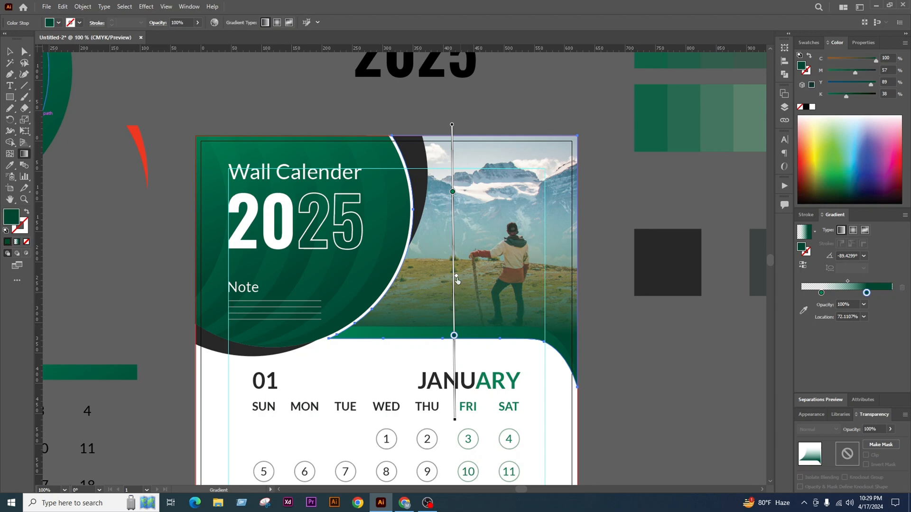
mouse_move(456, 286)
mouse_down()
mouse_move(456, 259)
mouse_move(456, 299)
mouse_up()
Redraw the overlay's gradient diagonally from the photo's upper-right corner to its lower left, placing the transparent and dark stops at the two ends
drag(331, 359, 507, 209)
drag(356, 363, 540, 216)
mouse_move(605, 158)
mouse_down()
mouse_move(309, 369)
mouse_move(302, 417)
mouse_up()
drag(389, 344, 306, 415)
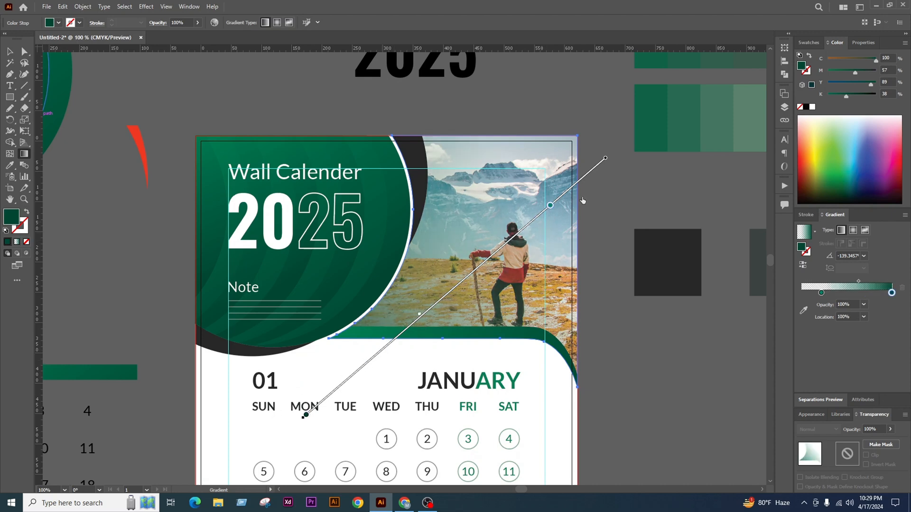
drag(551, 205, 601, 160)
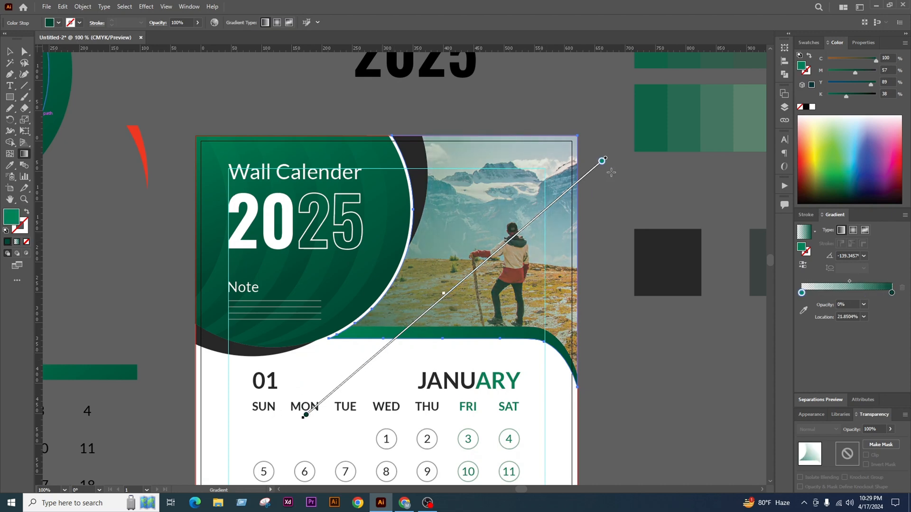
Add a nearly transparent middle stop at about 34% along the photo overlay's gradient and deselect the overlay
click(581, 179)
drag(532, 240, 492, 273)
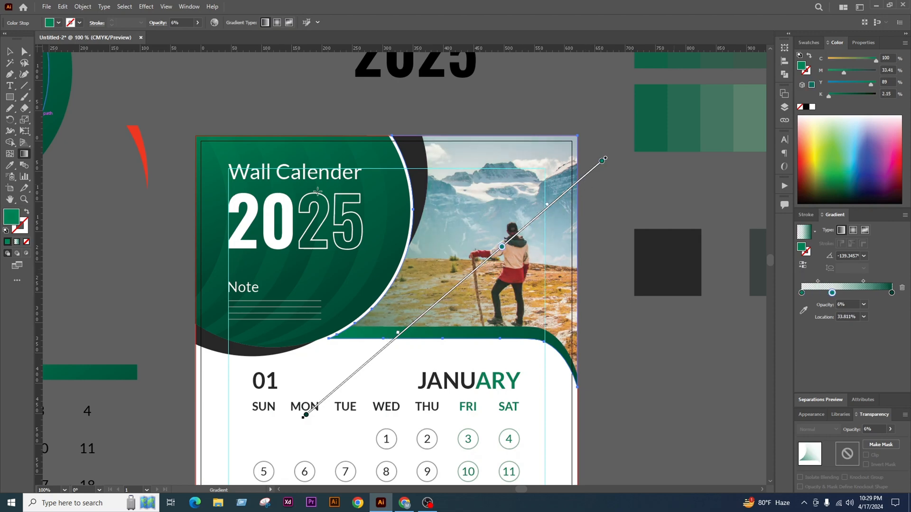
click(9, 52)
click(247, 94)
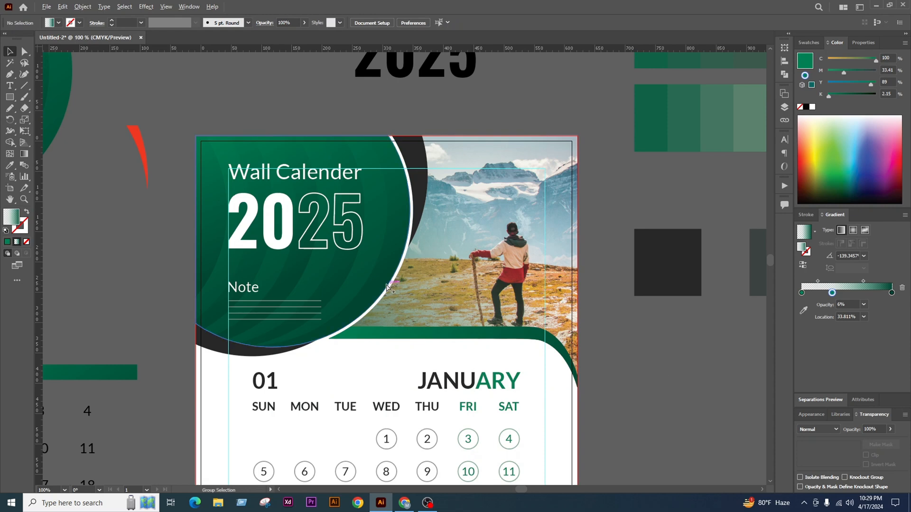
Nudge the heading line with 01 and JANUARY slightly upward, away from the weekday row
key(ctrl+minus)
key(ctrl+minus)
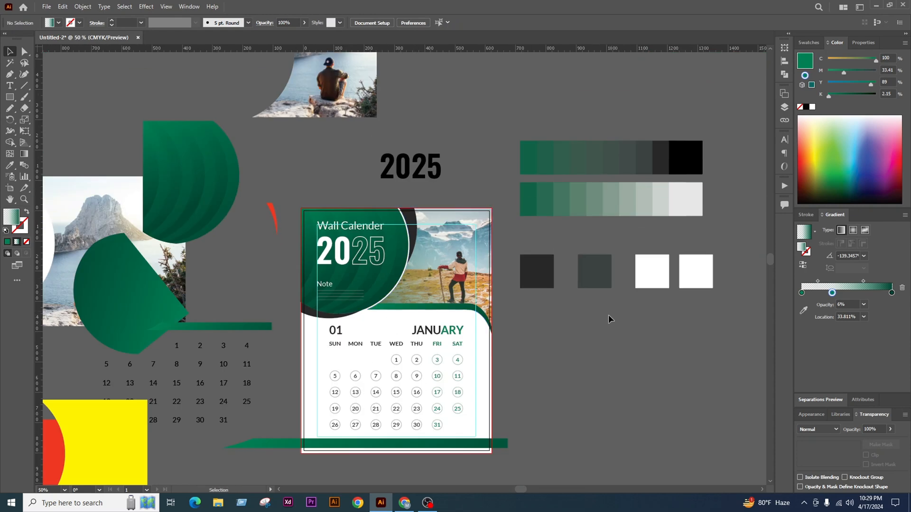
scroll(477, 200, down, 2)
scroll(435, 251, up, 2)
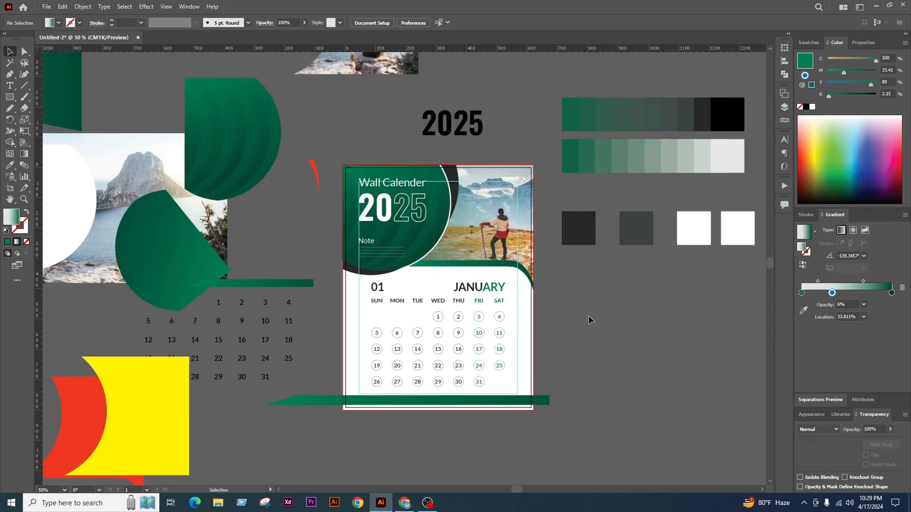
drag(582, 314, 593, 285)
scroll(507, 259, up, 1)
click(504, 260)
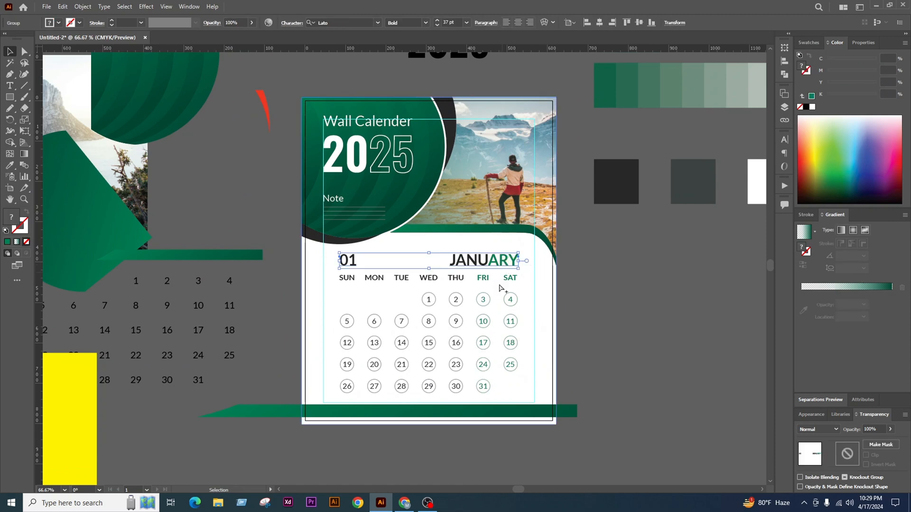
scroll(500, 266, up, 1)
scroll(480, 265, up, 1)
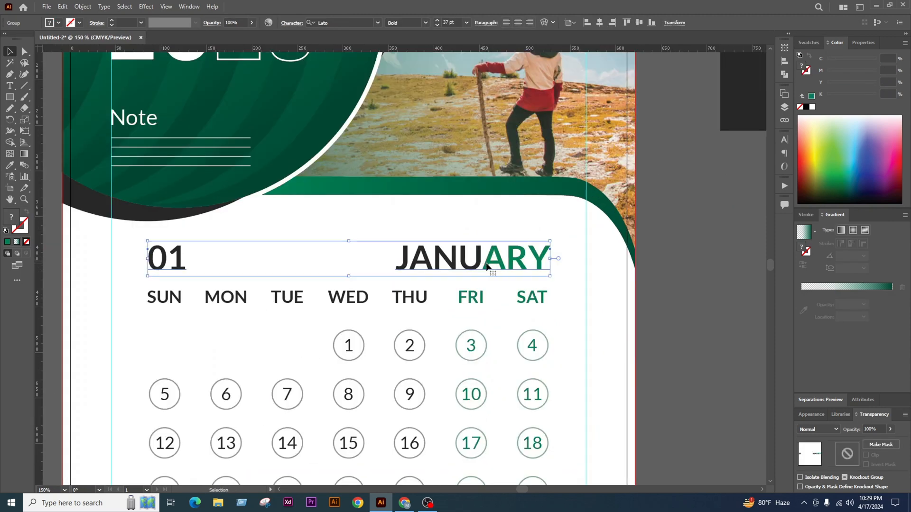
drag(491, 265, 492, 264)
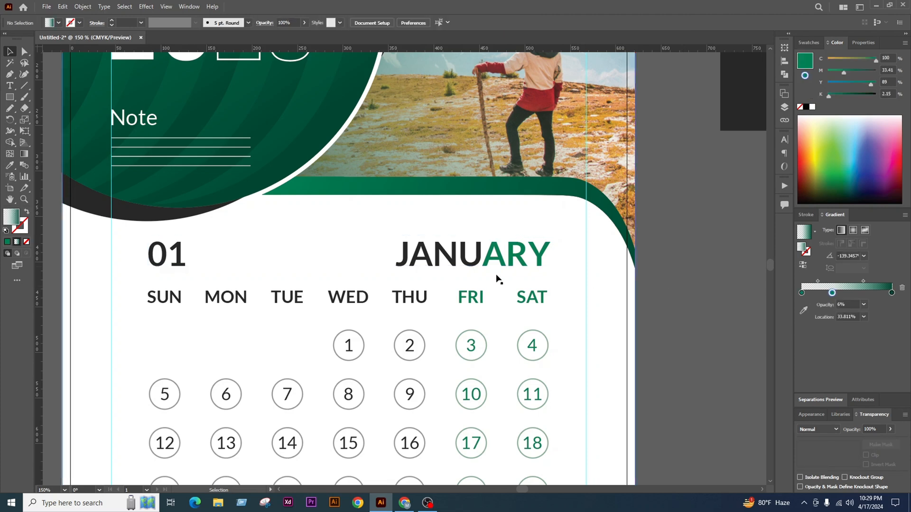
scroll(494, 279, down, 2)
key(Up)
key(Up)
key(Up)
key(Up)
key(Up)
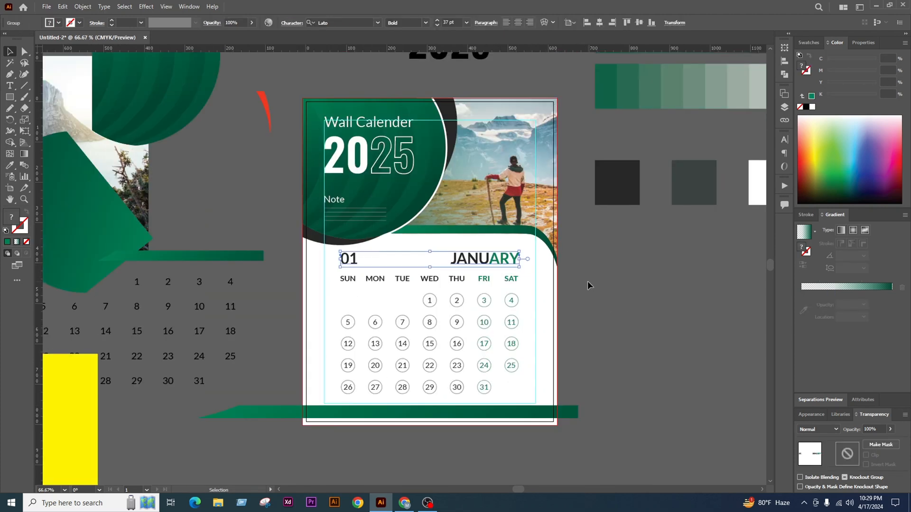
click(594, 286)
Nudge the weekday and date grid upward, closer to the 01 JANUARY heading
click(512, 280)
key(Up)
key(Up)
key(Up)
key(Up)
key(Up)
key(Up)
key(Up)
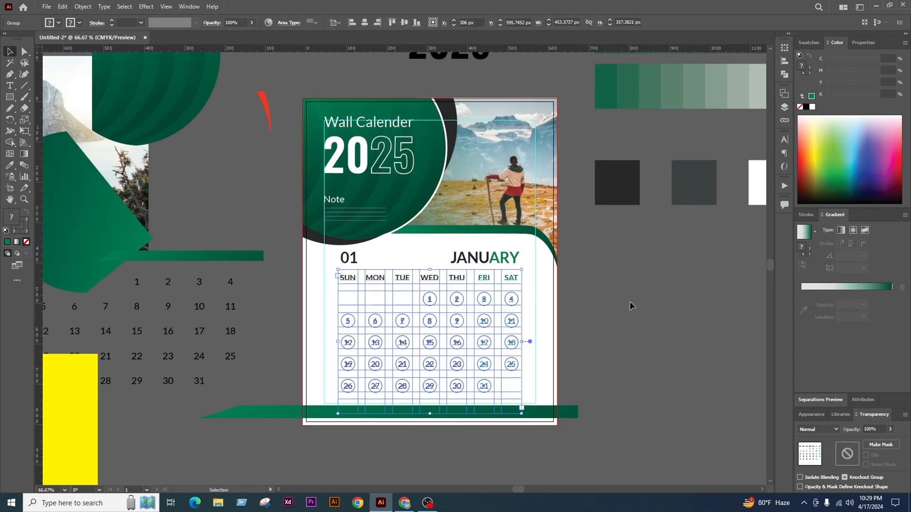
key(Up)
key(Up)
key(Up)
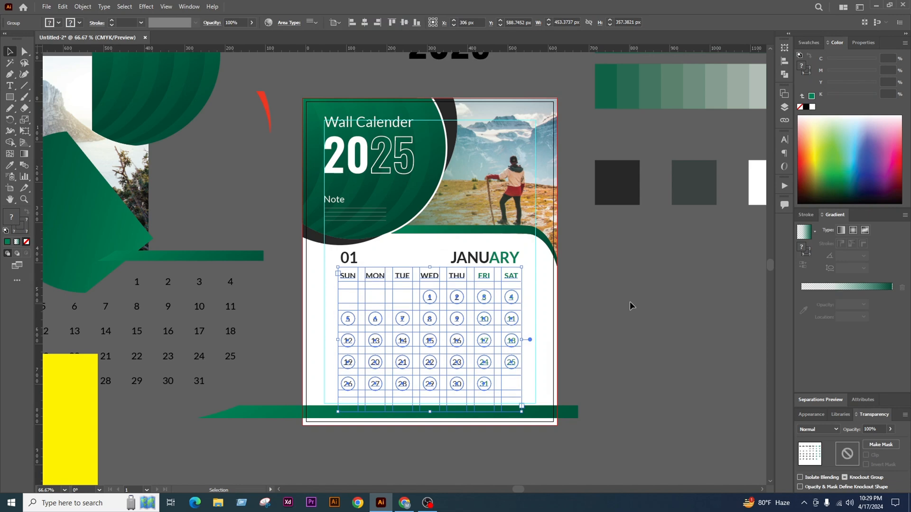
click(630, 301)
scroll(505, 277, down, 1)
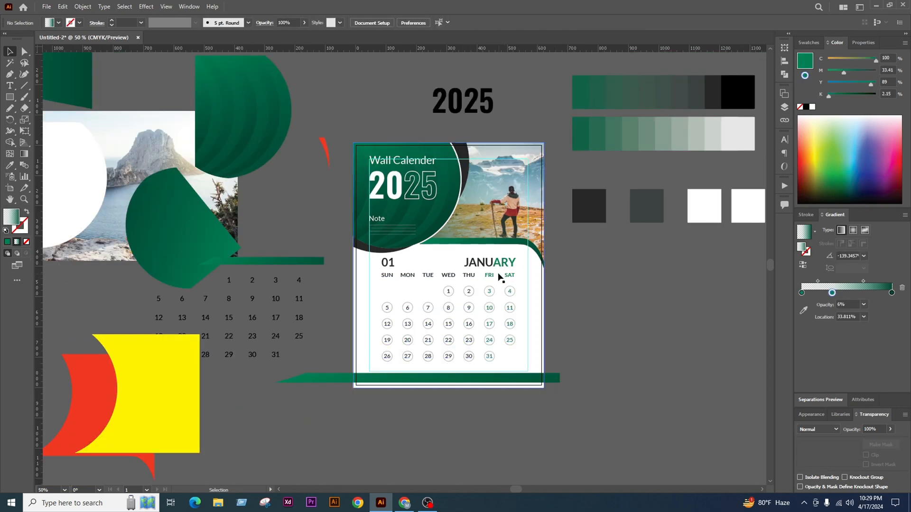
Nudge the 01 JANUARY heading and the date grid slightly back down to balance the space beneath the green band
scroll(487, 269, up, 1)
scroll(490, 268, up, 1)
click(491, 263)
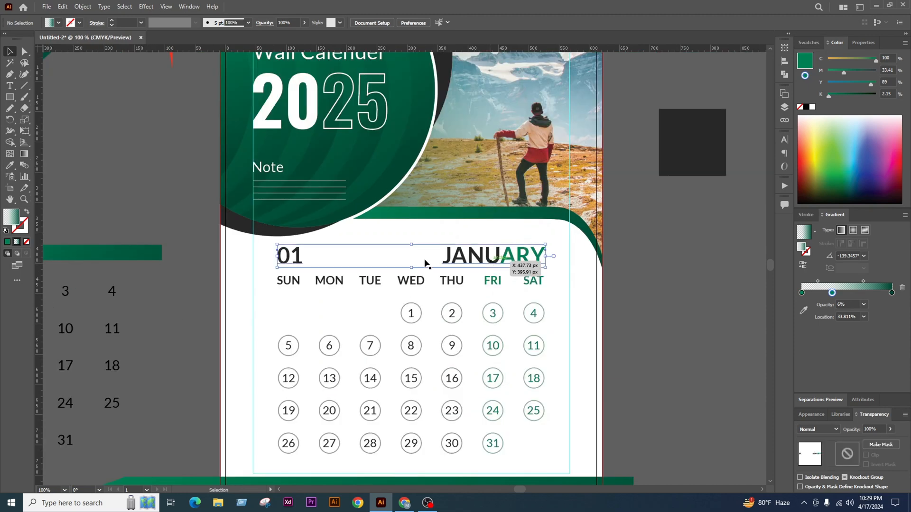
click(701, 317)
click(533, 290)
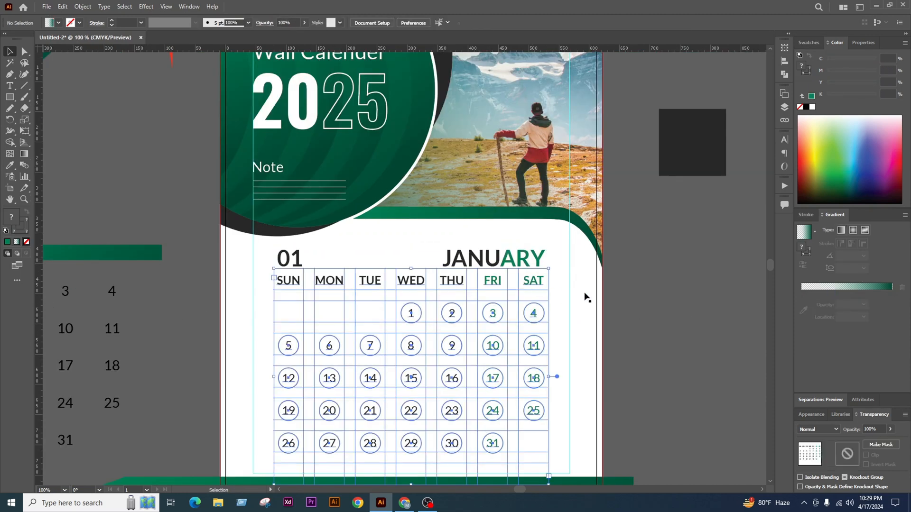
click(624, 301)
Move the long green bar off the lower edge of the calendar page into the empty area beneath it
scroll(499, 270, down, 1)
scroll(519, 412, up, 2)
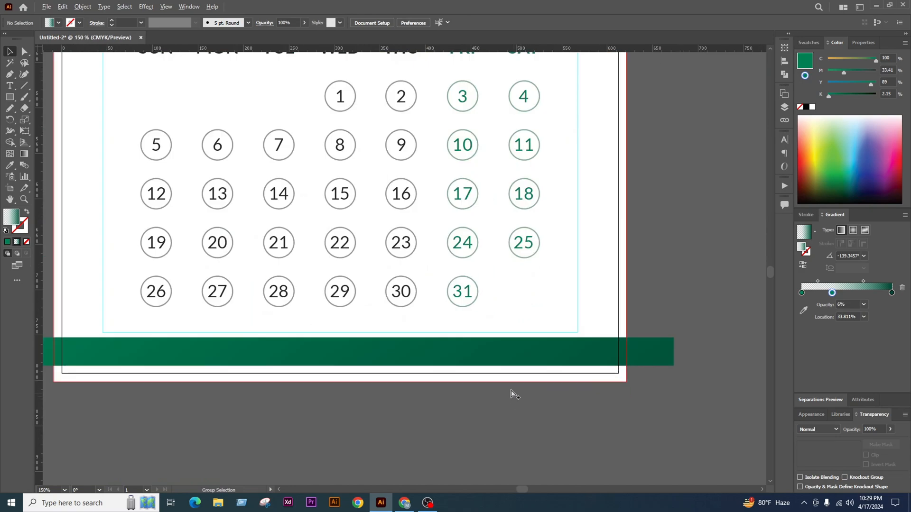
click(490, 353)
scroll(514, 370, down, 2)
click(636, 365)
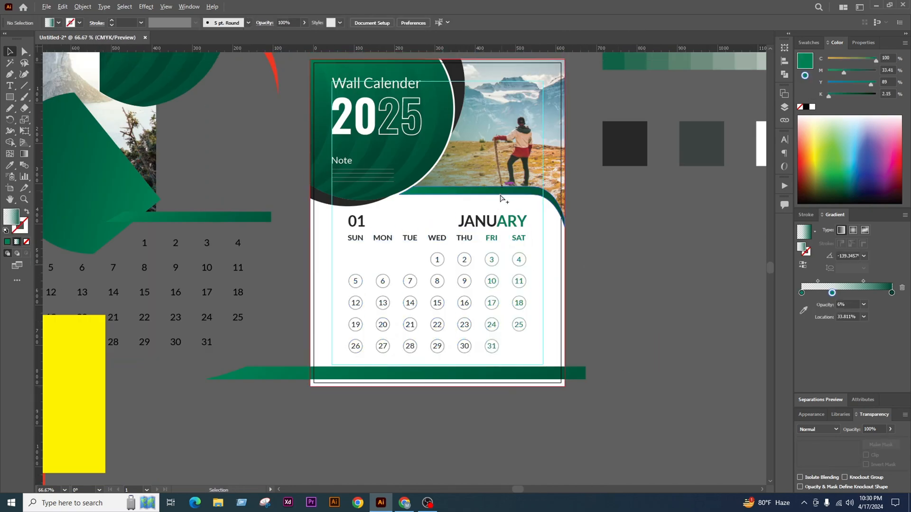
scroll(569, 257, down, 1)
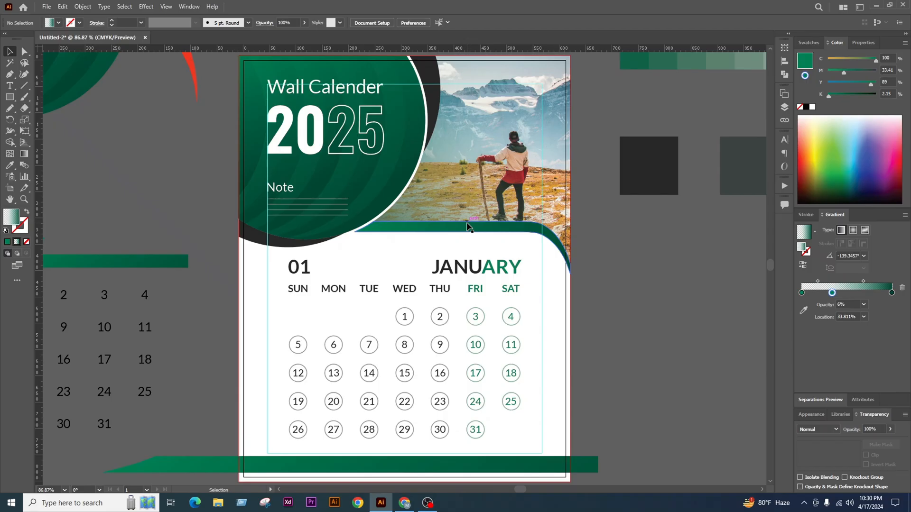
scroll(471, 227, down, 1)
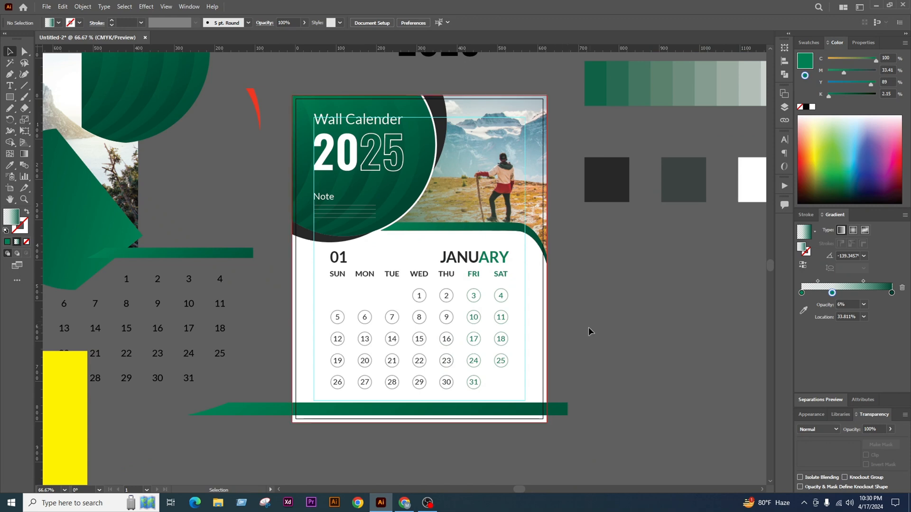
scroll(589, 329, down, 2)
scroll(482, 352, up, 1)
drag(622, 338, 633, 422)
Start a new text line in the margin beneath the January date grid
scroll(416, 367, up, 1)
key(t)
click(309, 323)
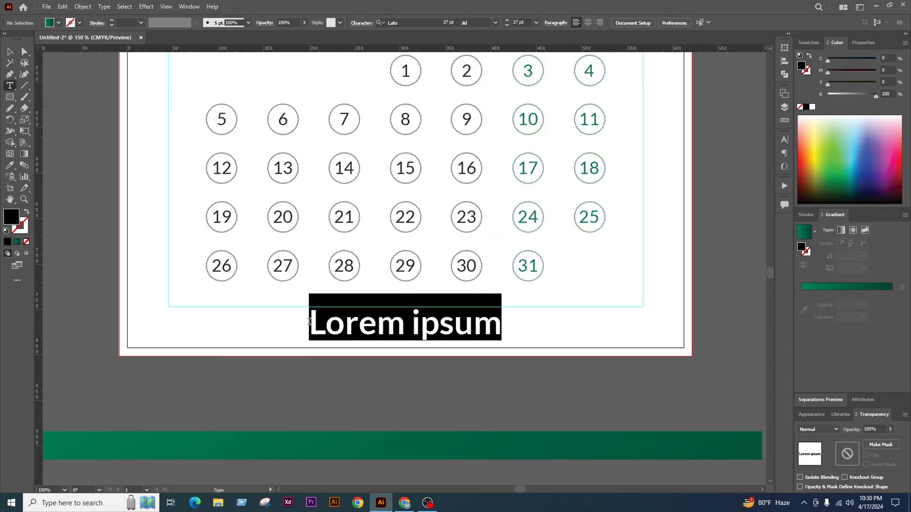
text(cALL)
key(BackSpace)
key(BackSpace)
key(BackSpace)
key(BackSpace)
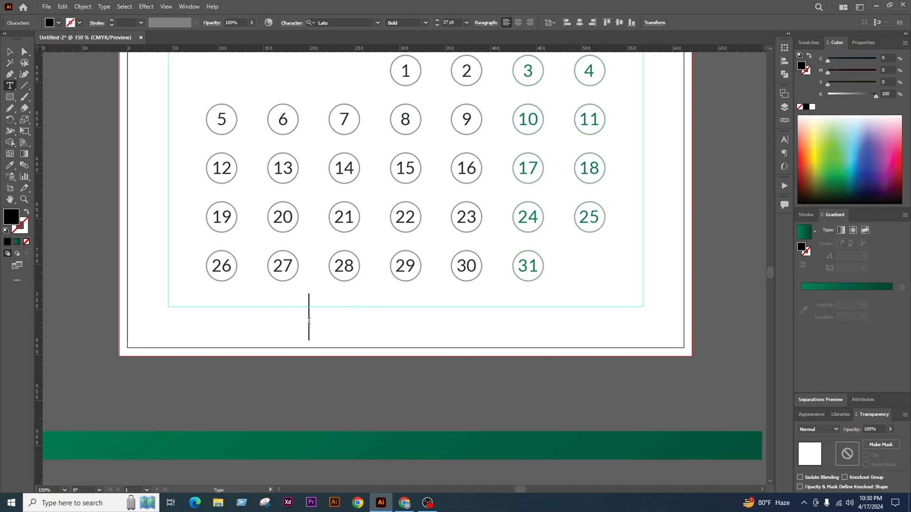
text(Call)
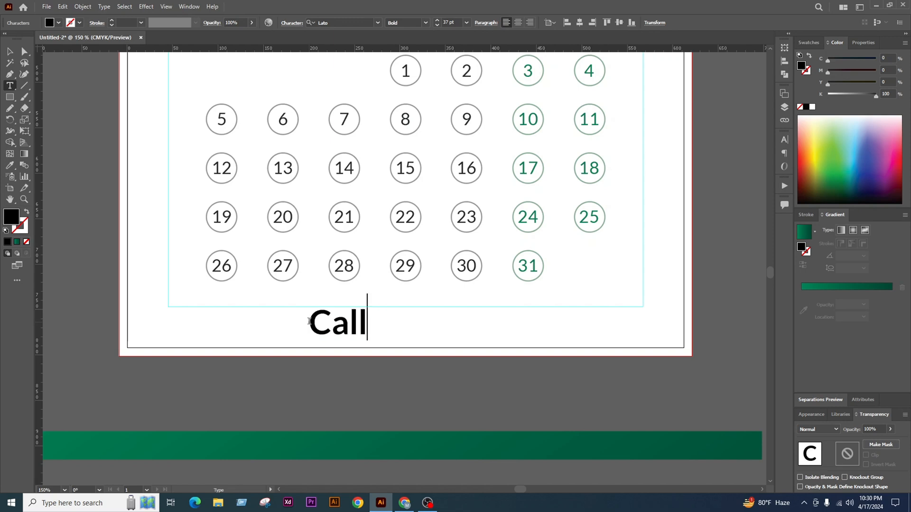
key(BackSpace)
key(BackSpace)
key(BackSpace)
key(BackSpace)
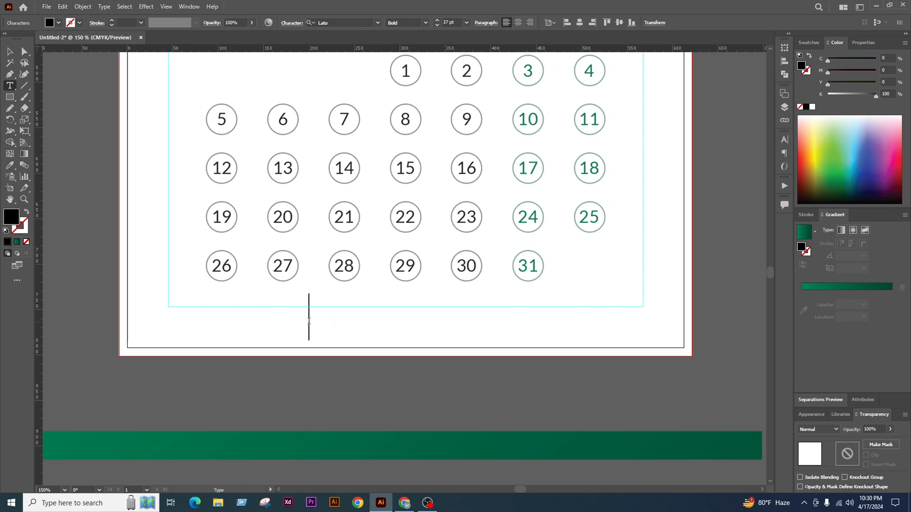
Enter the label "Phone:" followed by a placeholder phone number in the footer text line
text(Pjho)
key(BackSpace)
key(BackSpace)
key(BackSpace)
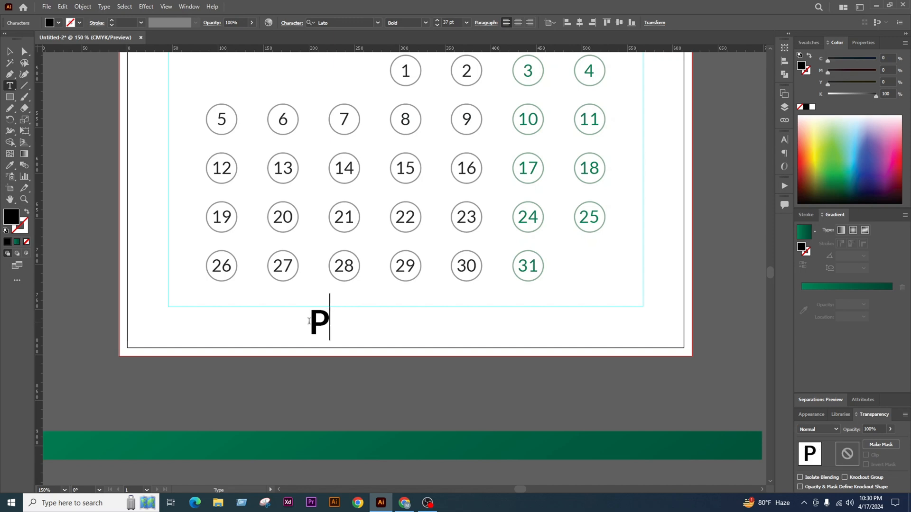
text(hoen)
key(BackSpace)
key(BackSpace)
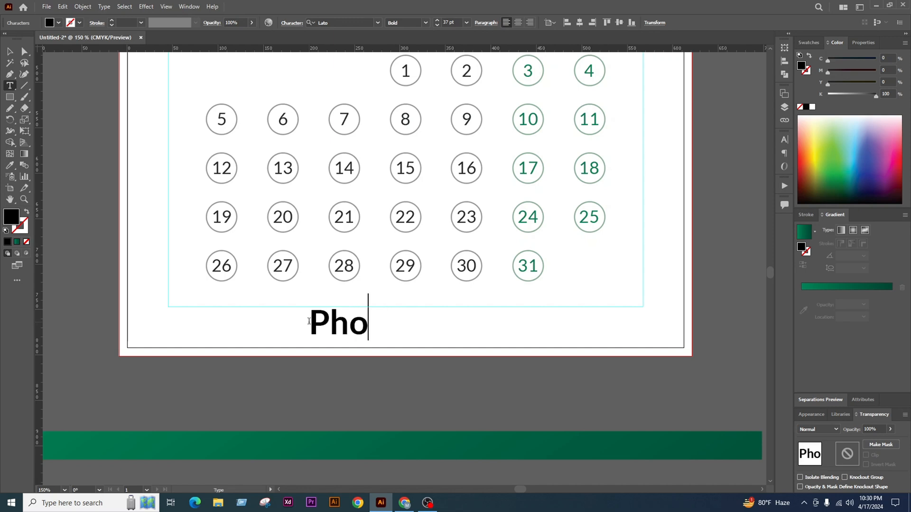
text(ne)
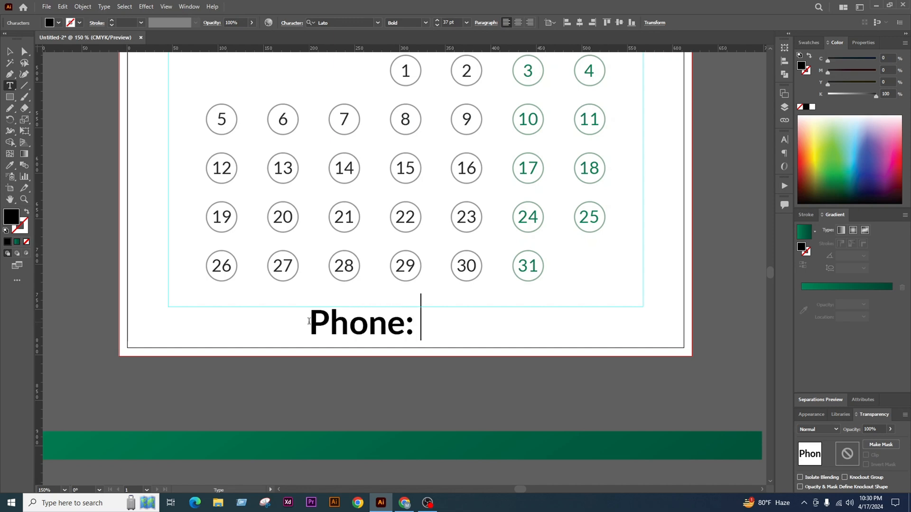
text(: +012)
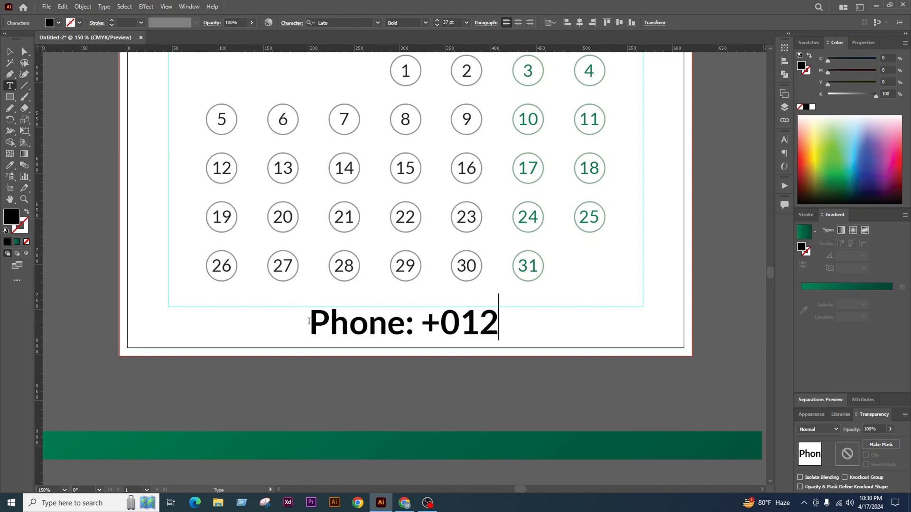
text(3 456 7890)
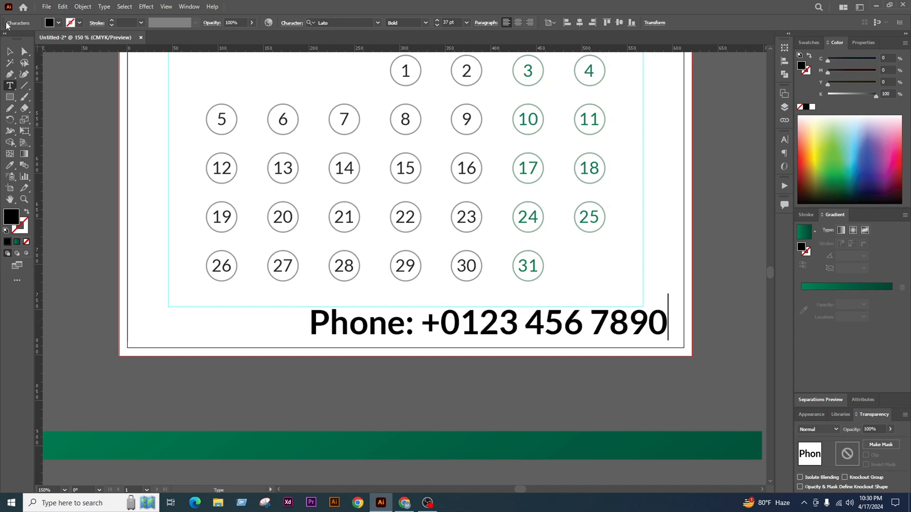
Scale the phone line down to small footer size and shift it toward the page's left margin
click(9, 51)
drag(667, 340, 432, 355)
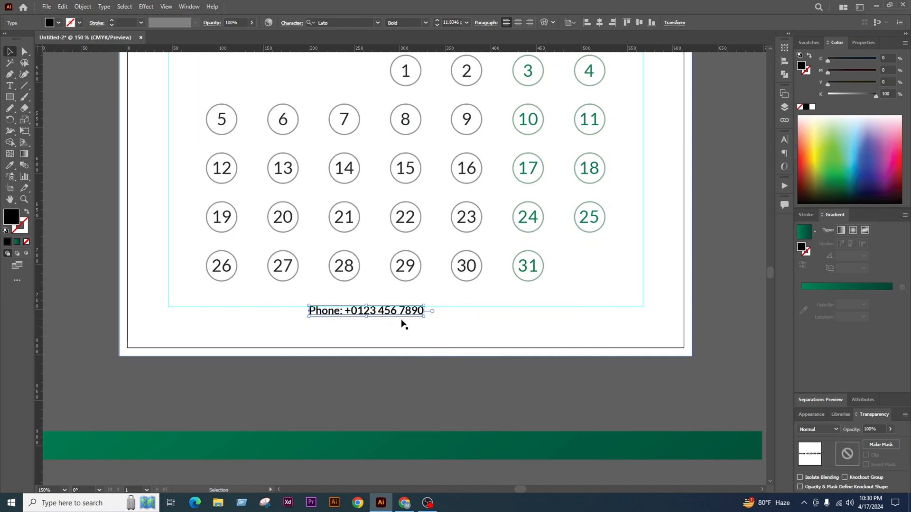
drag(402, 320, 291, 323)
Set the phone line to 12 pt in the Regular font style
key(ctrl+equal)
key(ctrl+equal)
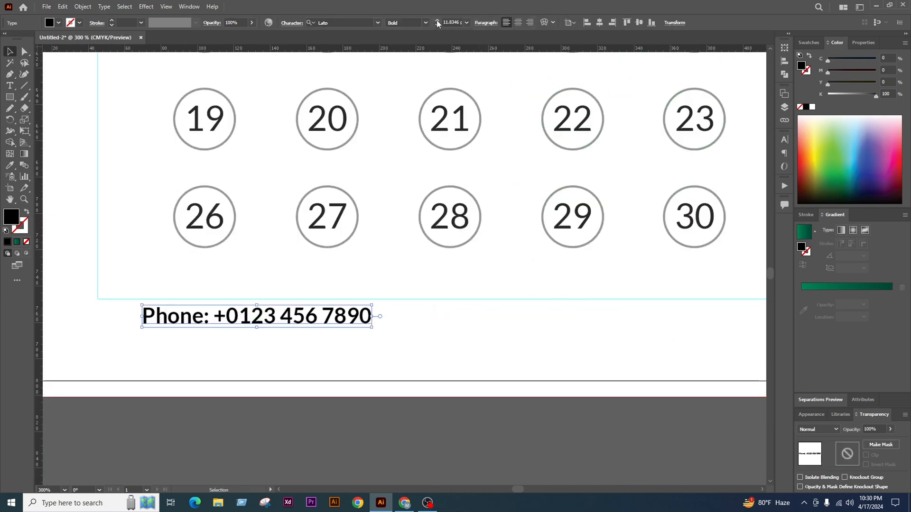
click(436, 21)
key(ctrl+minus)
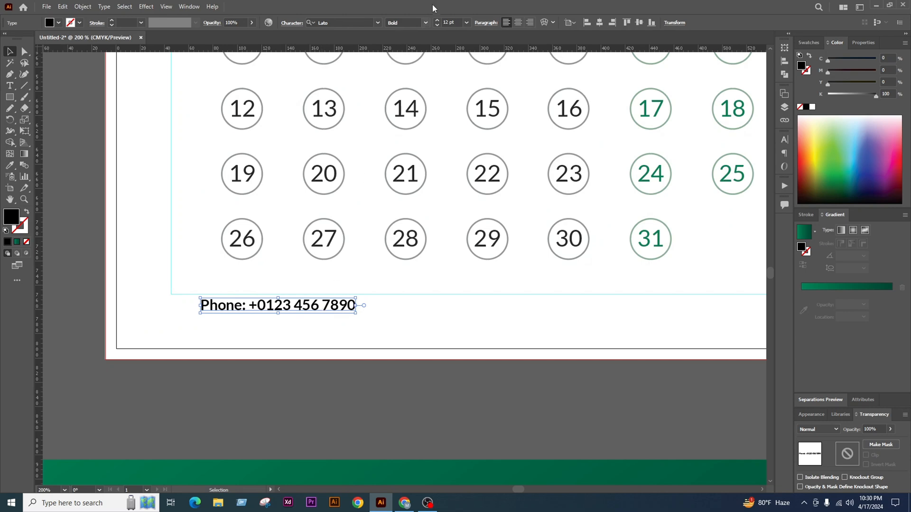
click(425, 24)
click(411, 76)
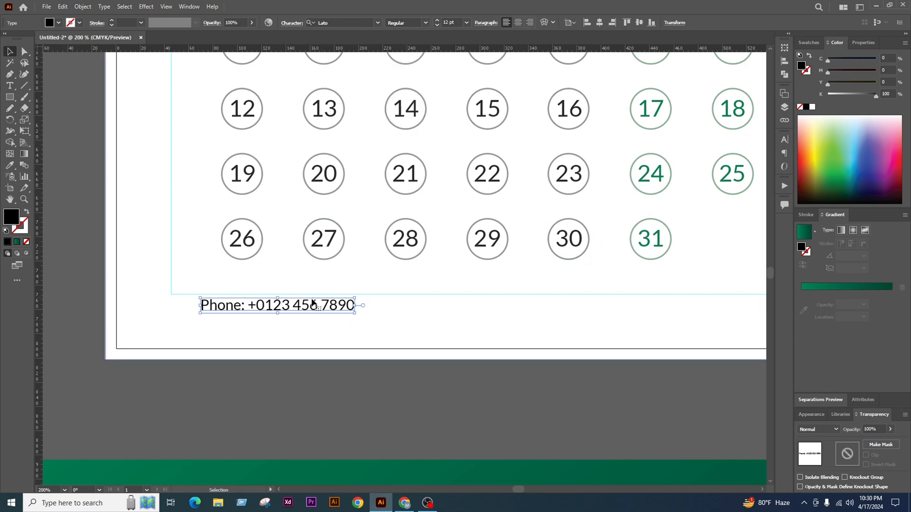
Duplicate the phone line alongside the original on its right, on the same baseline
drag(330, 306, 492, 309)
scroll(425, 345, down, 2)
scroll(471, 326, up, 1)
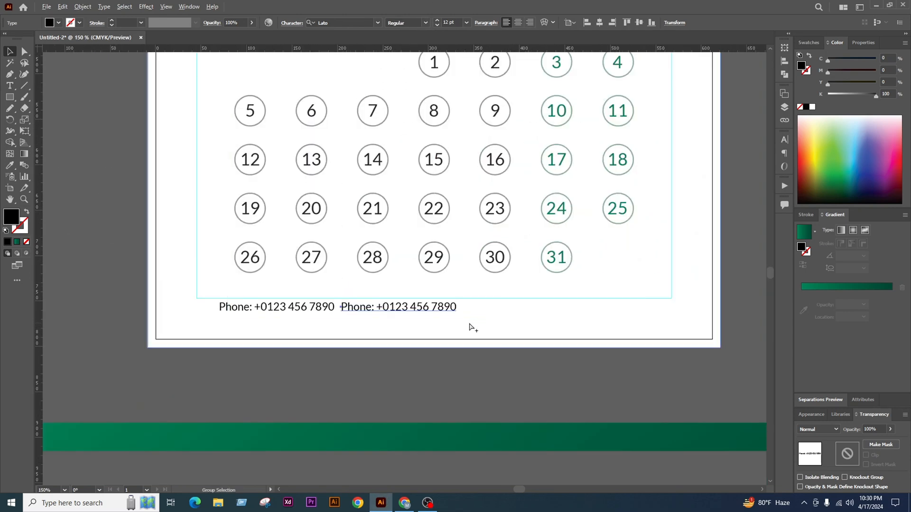
Replace the duplicated line's text with the label "Email:" and a placeholder e-mail address
scroll(379, 325, up, 2)
double_click(355, 311)
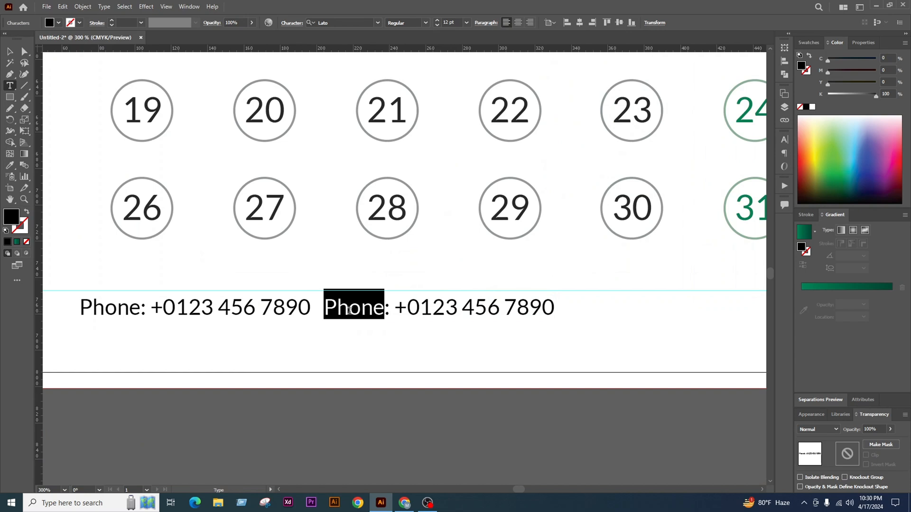
triple_click(355, 311)
text(Email)
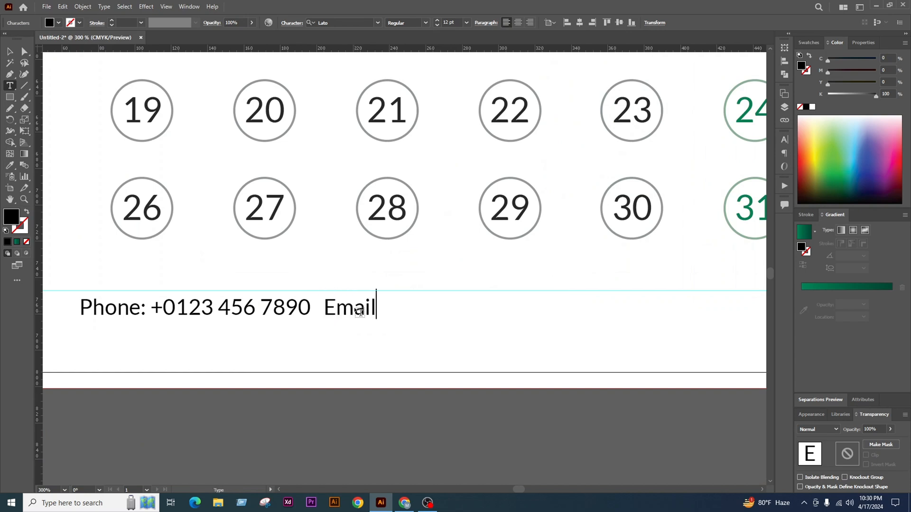
key(BackSpace)
key(BackSpace)
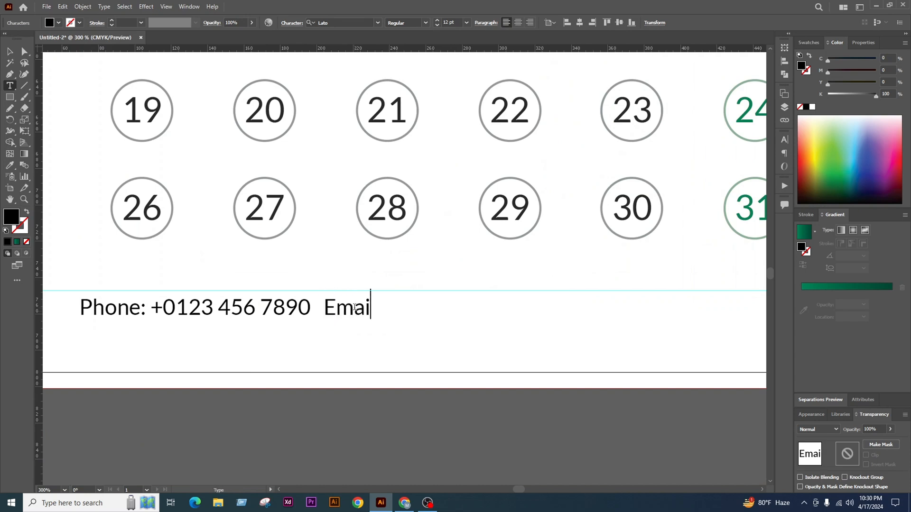
text(l: your)
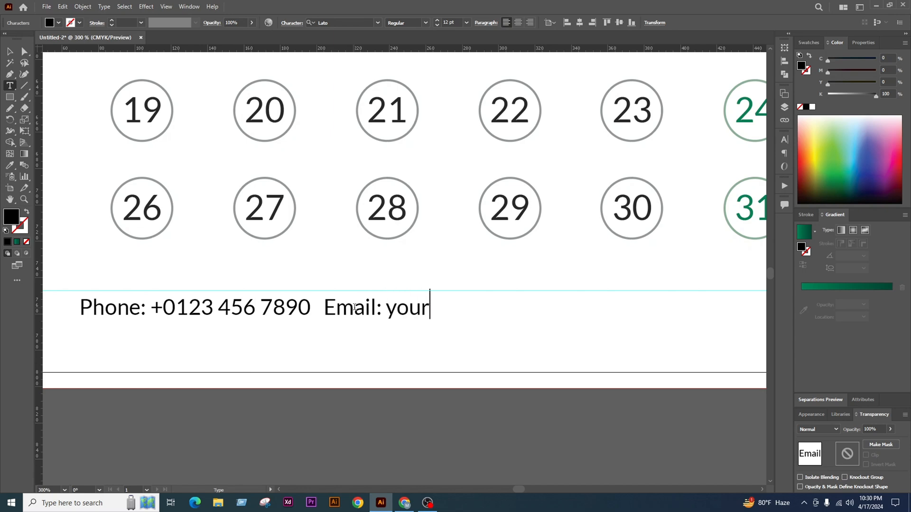
text(mail)
text(@mail.)
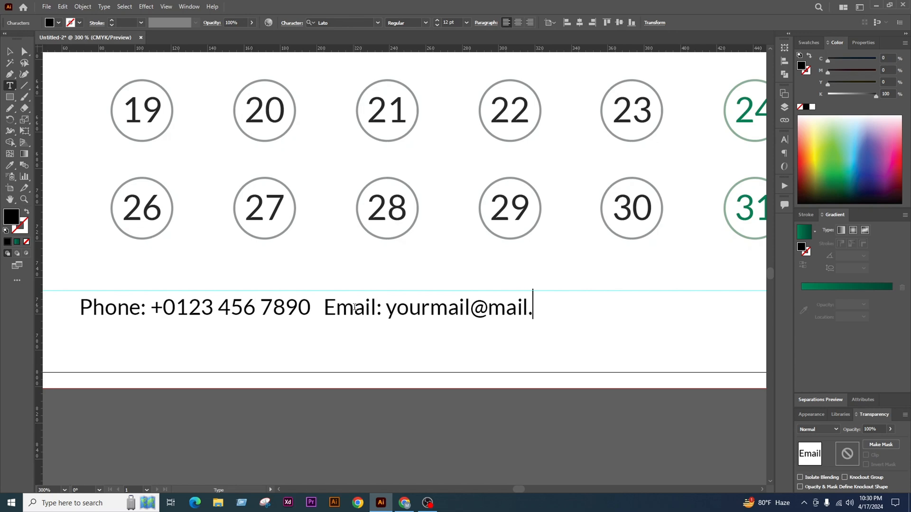
text(com)
Duplicate the e-mail line to its right to make a third footer contact entry
scroll(387, 331, down, 3)
scroll(404, 332, up, 1)
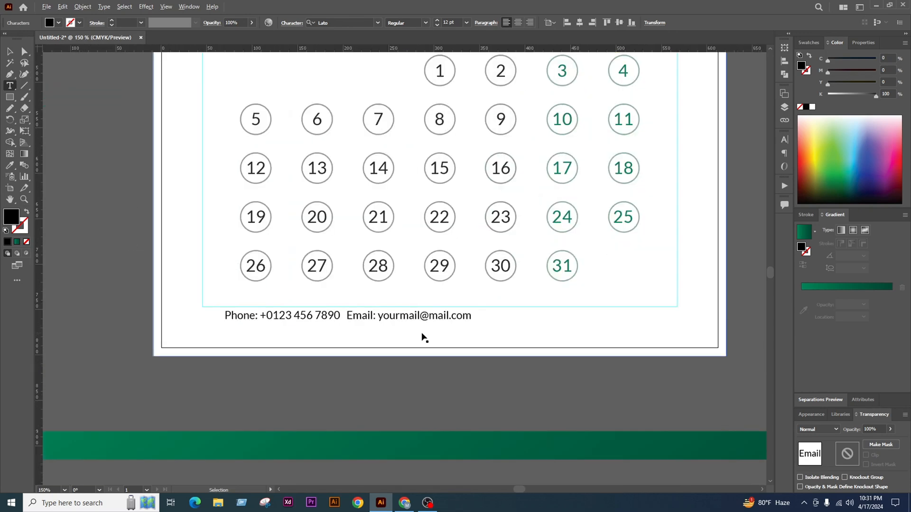
click(10, 52)
scroll(419, 311, up, 1)
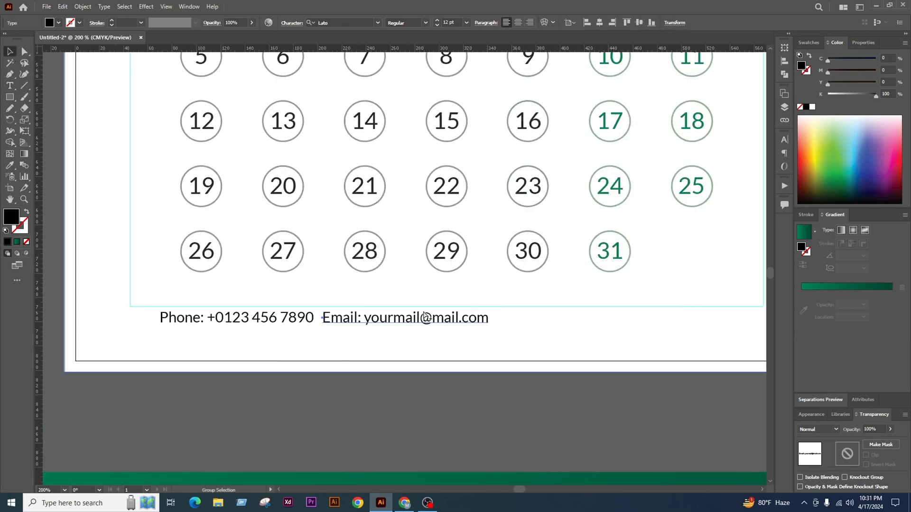
drag(439, 318, 620, 322)
click(606, 424)
key(t)
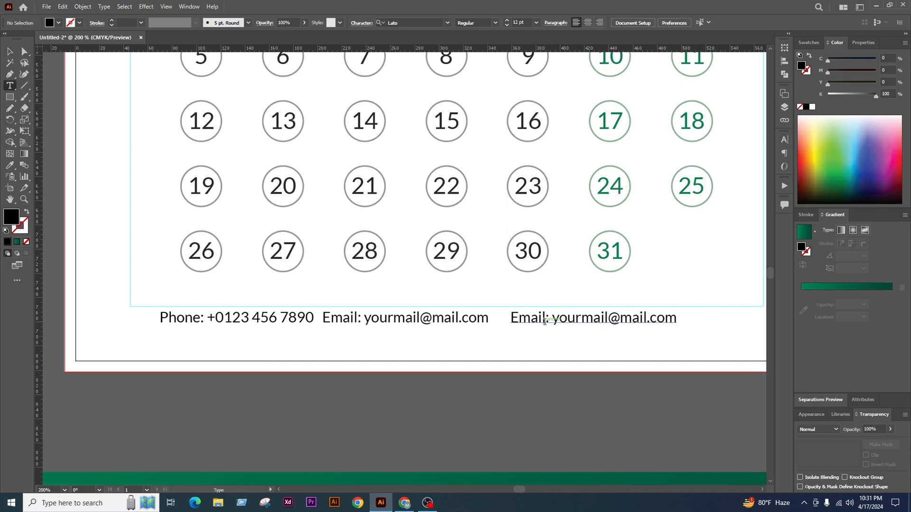
drag(544, 319, 463, 317)
key(Delete)
key(Delete)
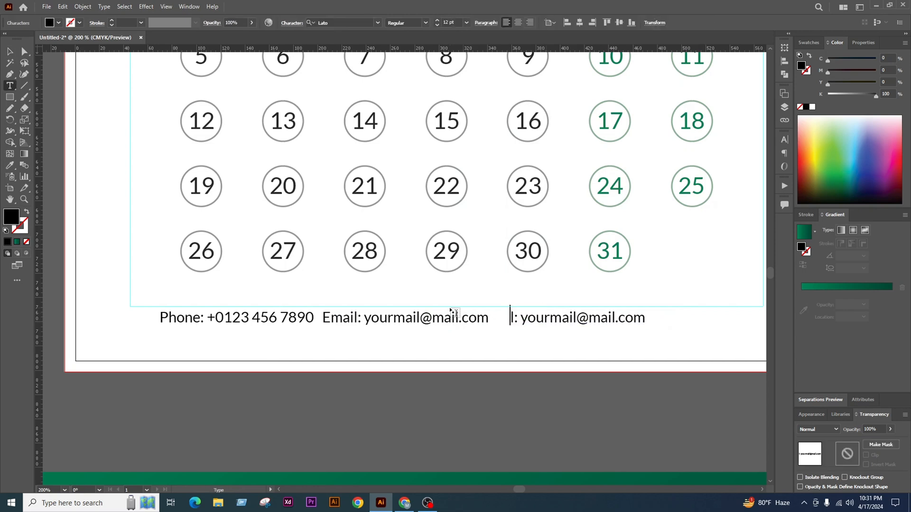
text(Web)
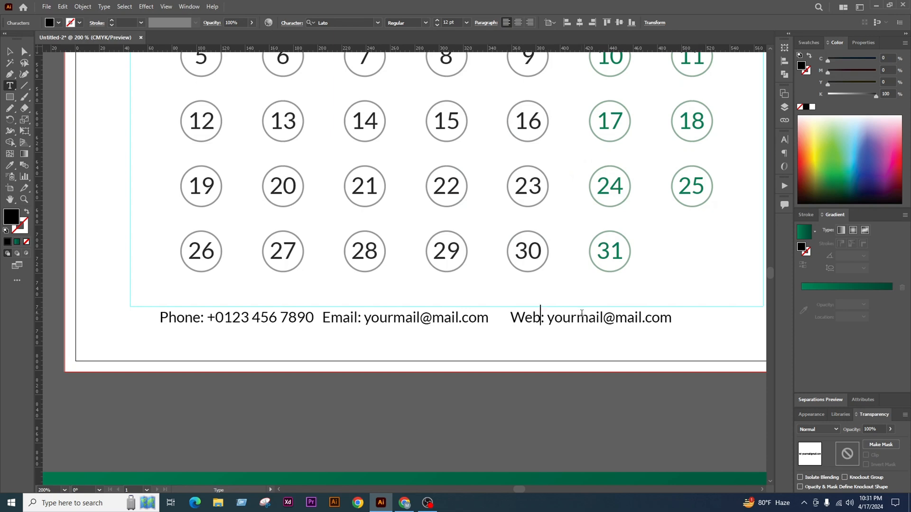
drag(548, 319, 687, 329)
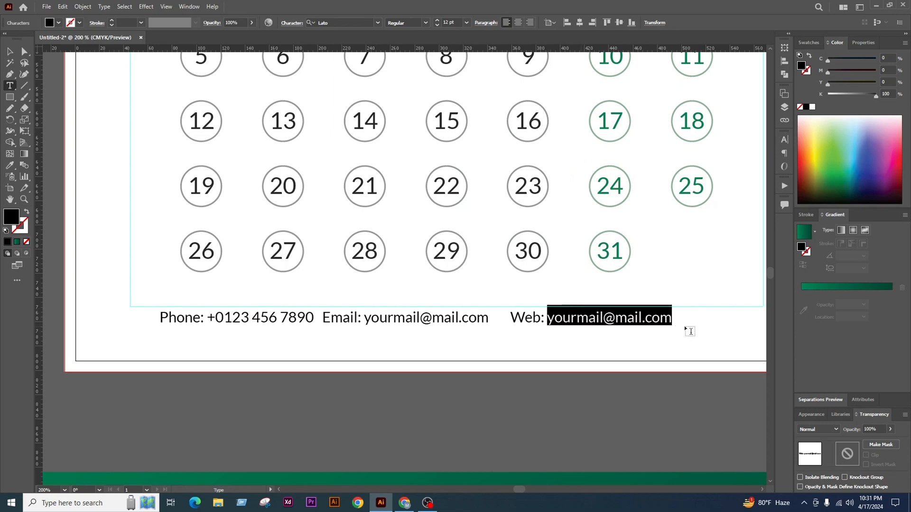
text(www.)
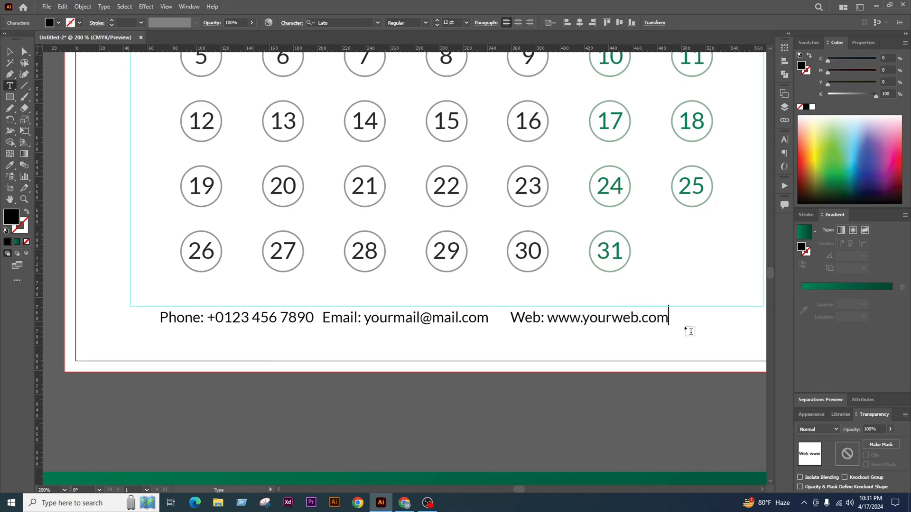
Widen the gaps between the phone, e-mail and web entries and distribute all three evenly across the footer
click(9, 52)
click(428, 336)
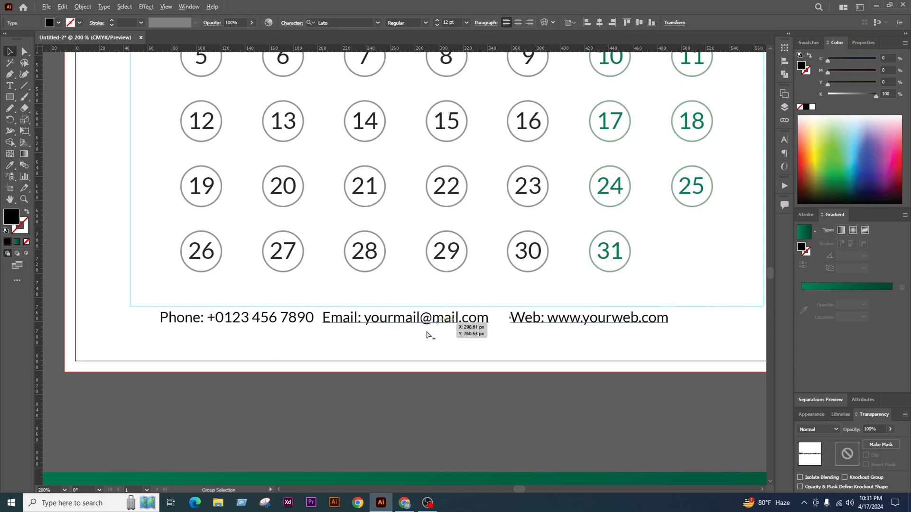
scroll(428, 340, down, 3)
scroll(451, 347, up, 3)
drag(543, 327, 562, 327)
drag(400, 328, 411, 328)
shift+click(260, 326)
shift+click(517, 324)
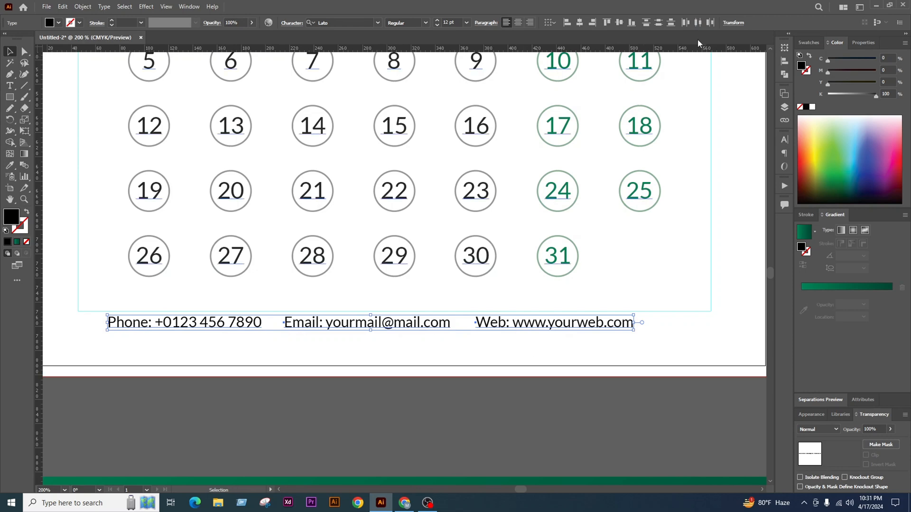
click(696, 24)
Group the three contact entries and center the group horizontally on the calendar page
scroll(471, 336, down, 2)
key(ctrl+g)
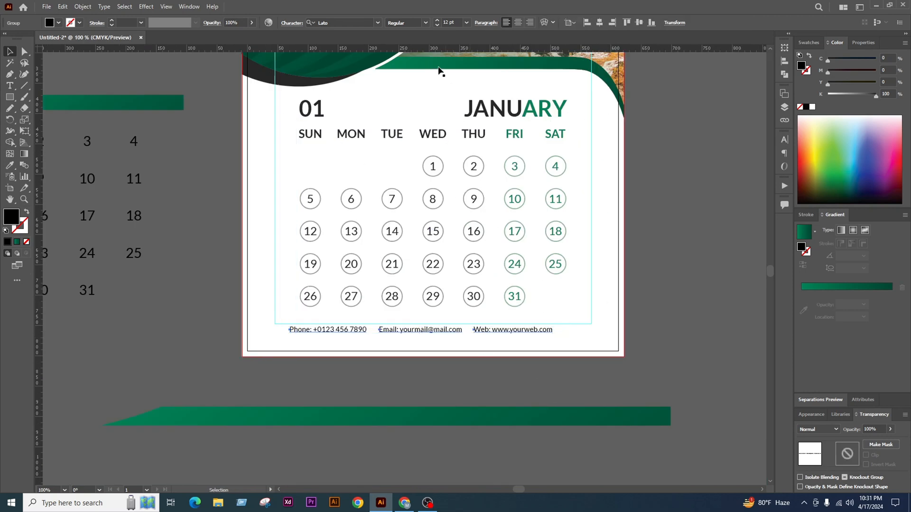
click(586, 23)
click(599, 23)
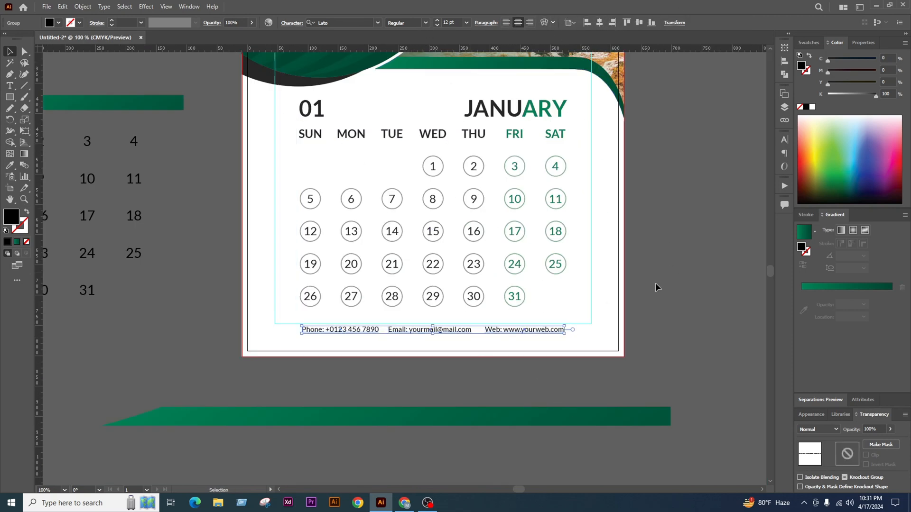
Move the long green bar up onto the page's footer so it sits behind the contact entries
scroll(490, 358, up, 1)
scroll(531, 372, down, 1)
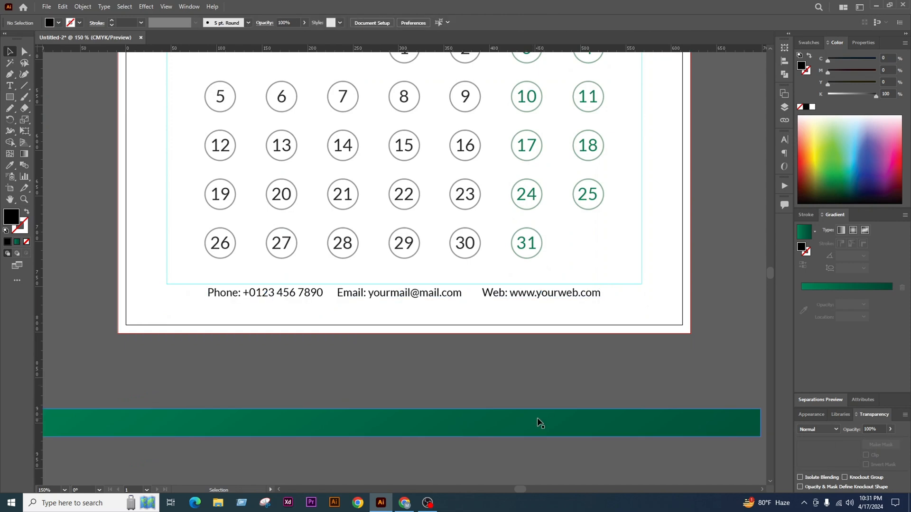
drag(539, 422, 551, 288)
scroll(465, 332, down, 1)
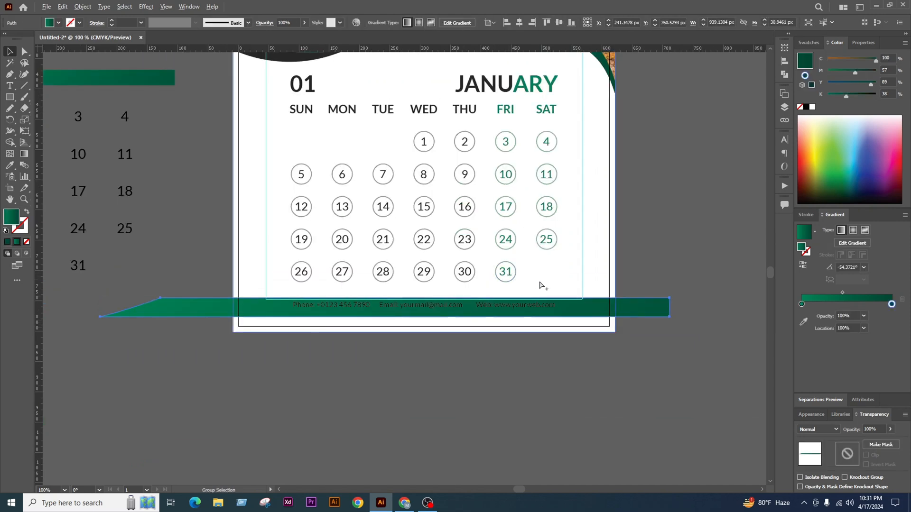
scroll(538, 301, down, 2)
scroll(564, 237, up, 1)
scroll(541, 176, up, 1)
scroll(540, 176, up, 1)
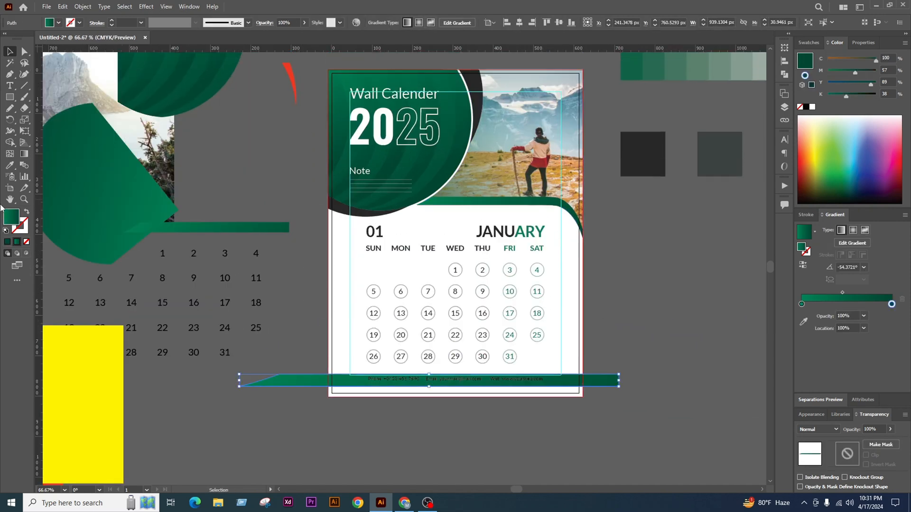
Recolor the footer bar with a solid dark charcoal fill sampled from the dark curve beside the green circle
click(9, 165)
click(471, 80)
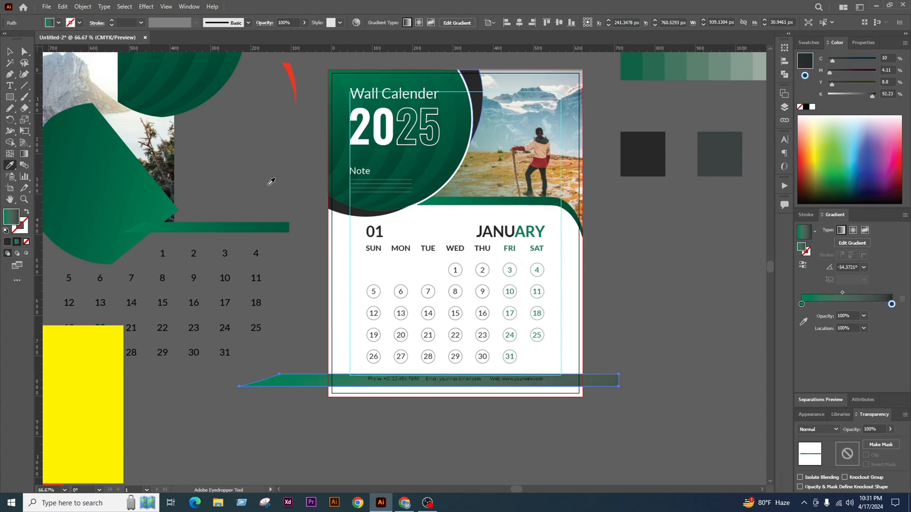
click(8, 242)
scroll(490, 403, up, 2)
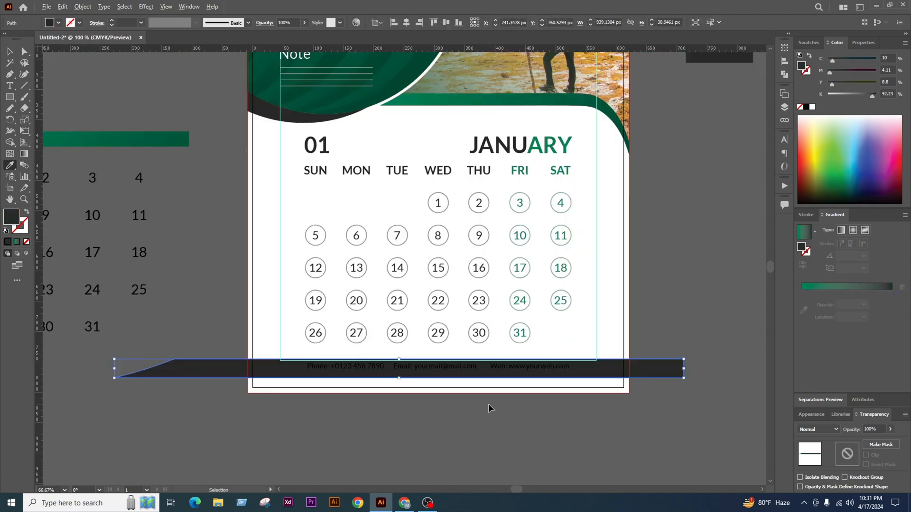
Raise the dark footer bar slightly and trim its ends to the calendar page edges with Shape Builder
click(10, 51)
click(752, 356)
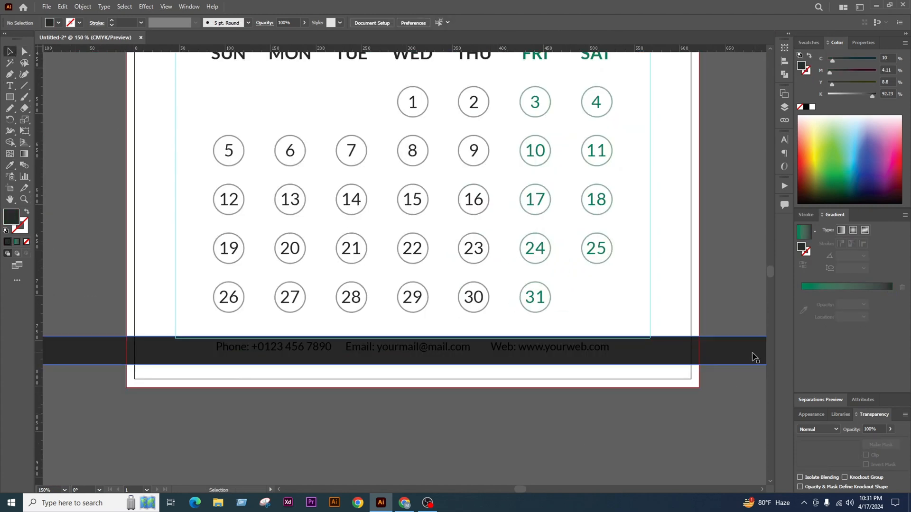
drag(721, 355, 722, 351)
shift+click(679, 339)
click(733, 391)
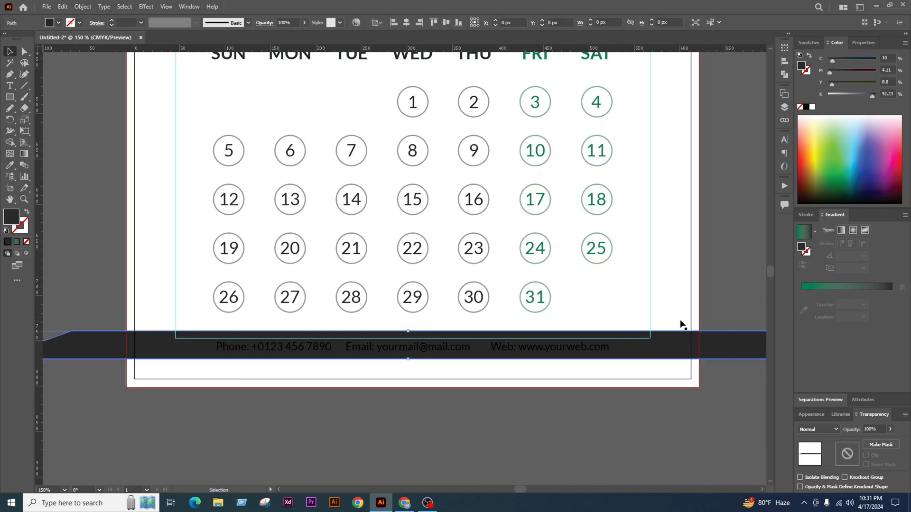
click(11, 156)
click(11, 143)
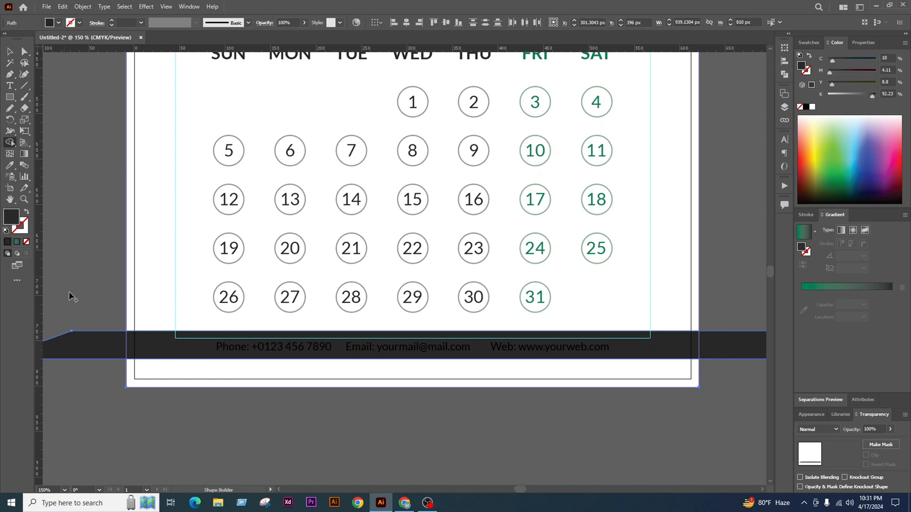
alt+click(87, 346)
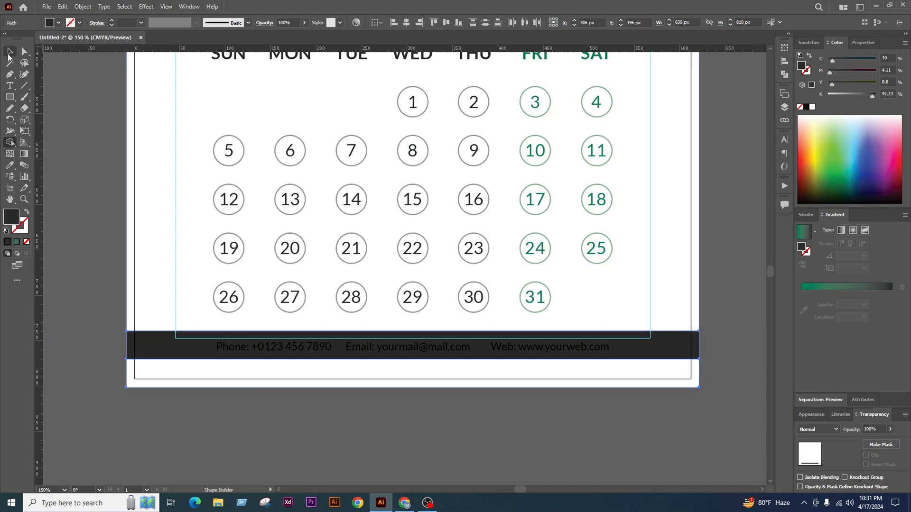
click(10, 52)
Color the grouped footer contact entries white and center them vertically on the dark footer bar
click(560, 350)
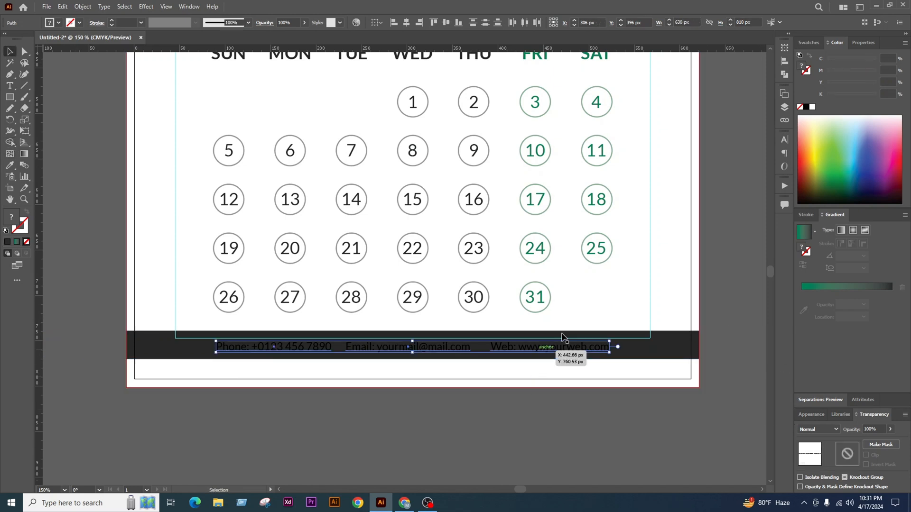
click(812, 108)
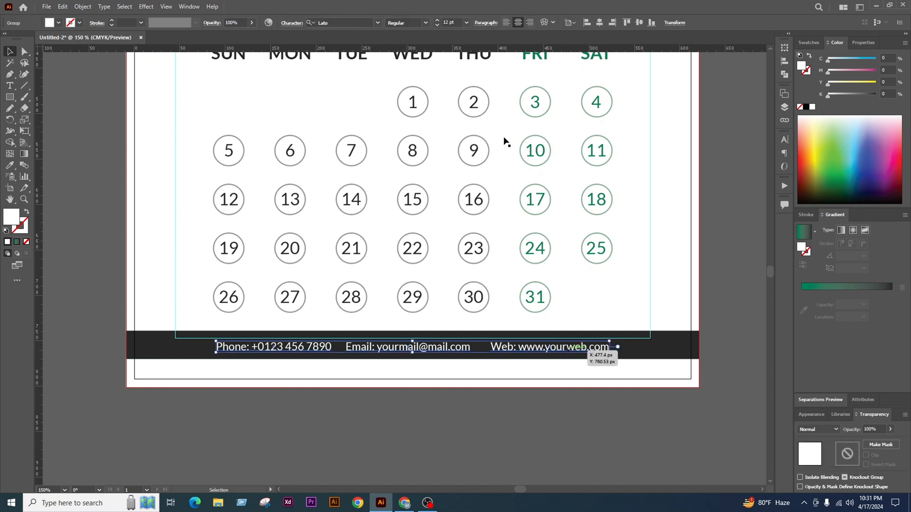
shift+click(683, 355)
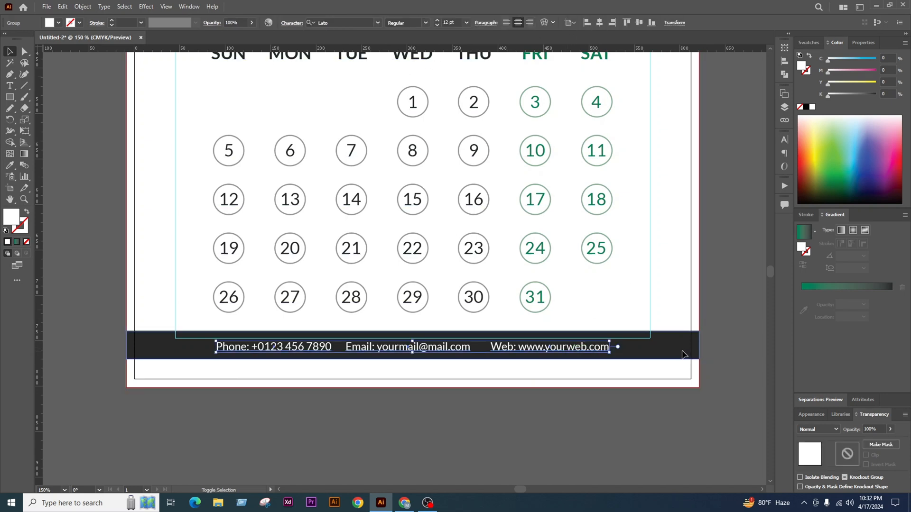
click(358, 22)
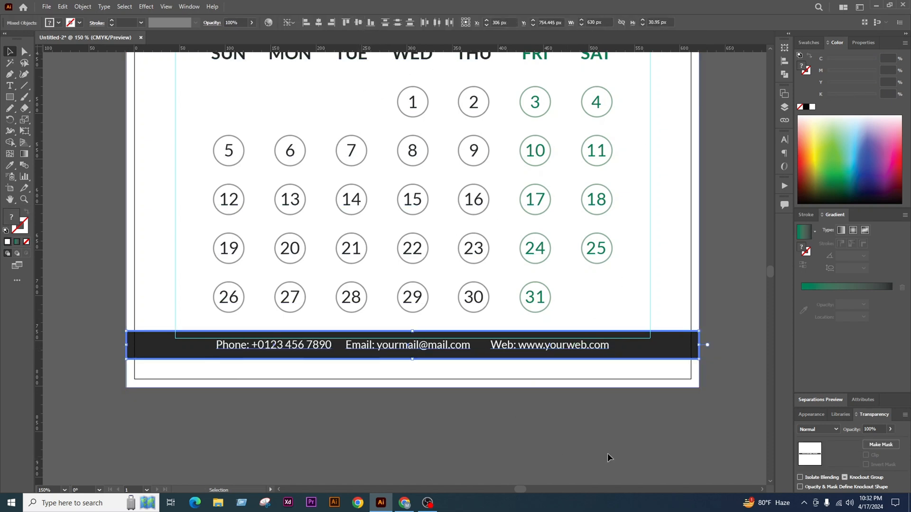
click(607, 453)
click(599, 347)
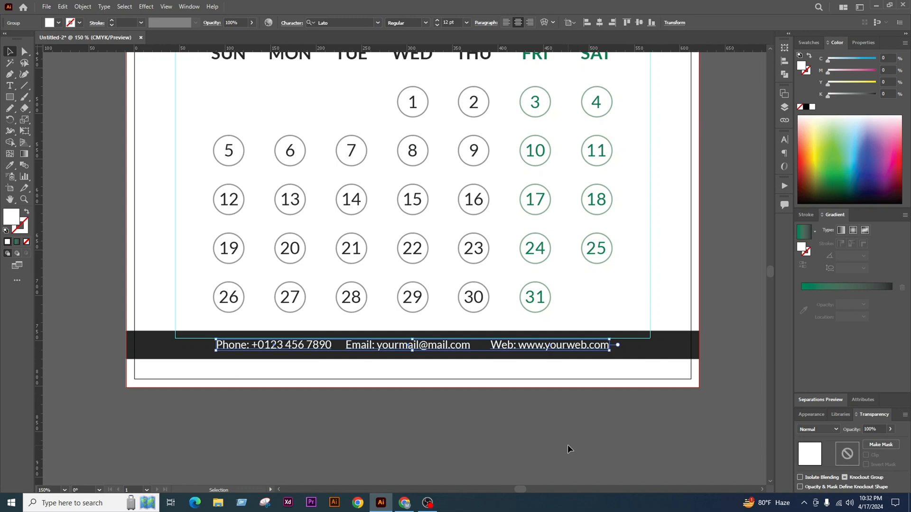
click(567, 445)
Try resizing the dark crescent beneath the green circle
scroll(427, 366, down, 2)
scroll(518, 408, up, 1)
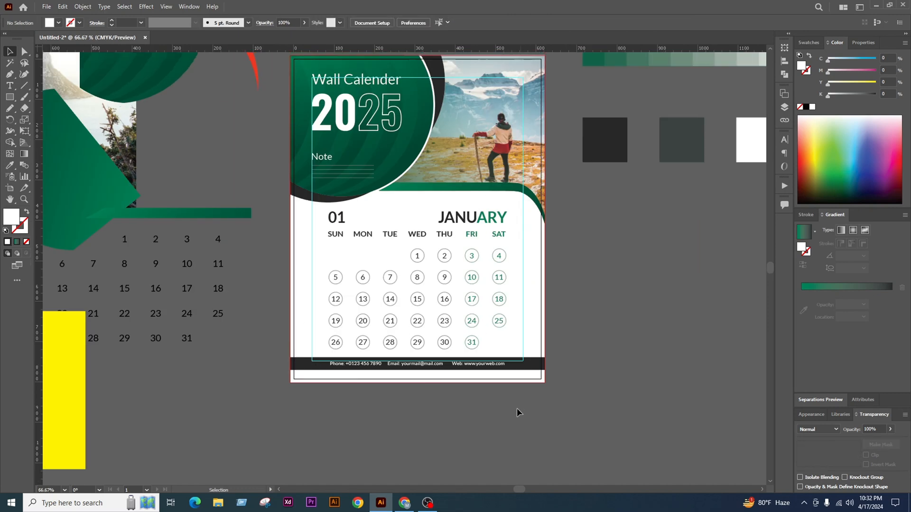
scroll(423, 395, down, 1)
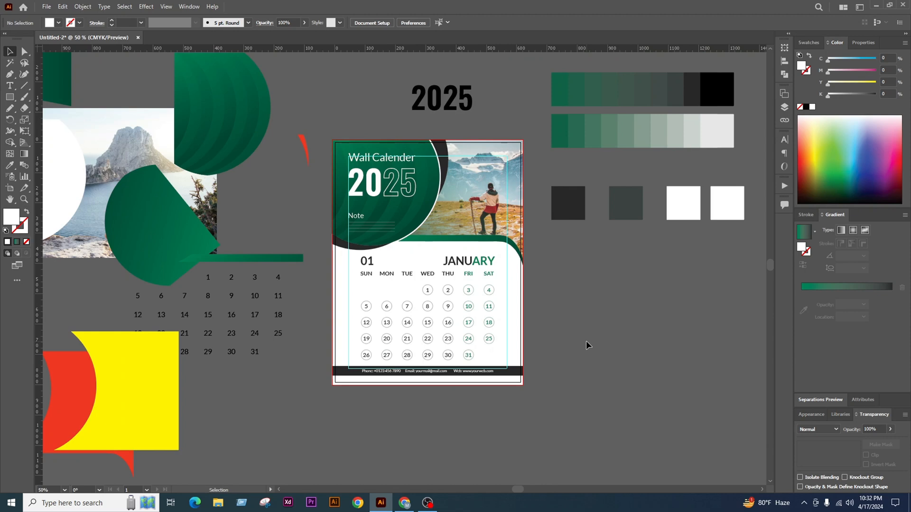
scroll(509, 362, down, 2)
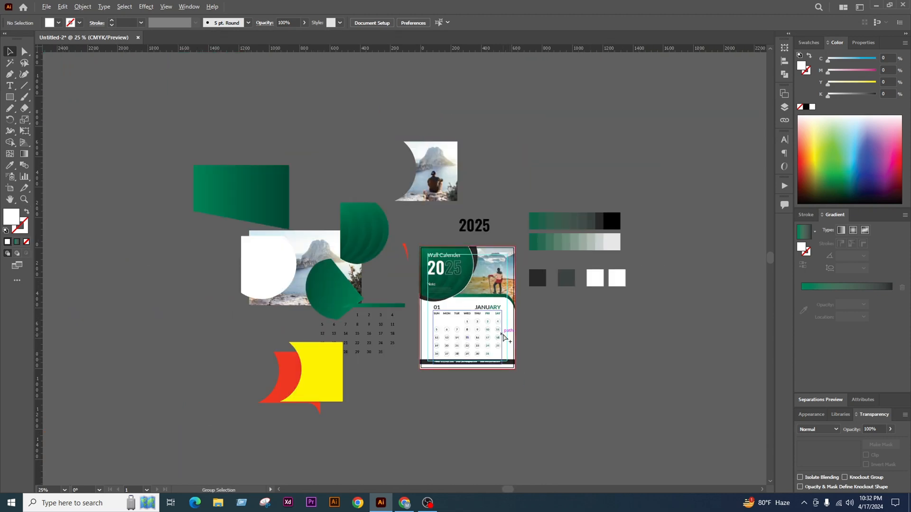
scroll(502, 336, up, 2)
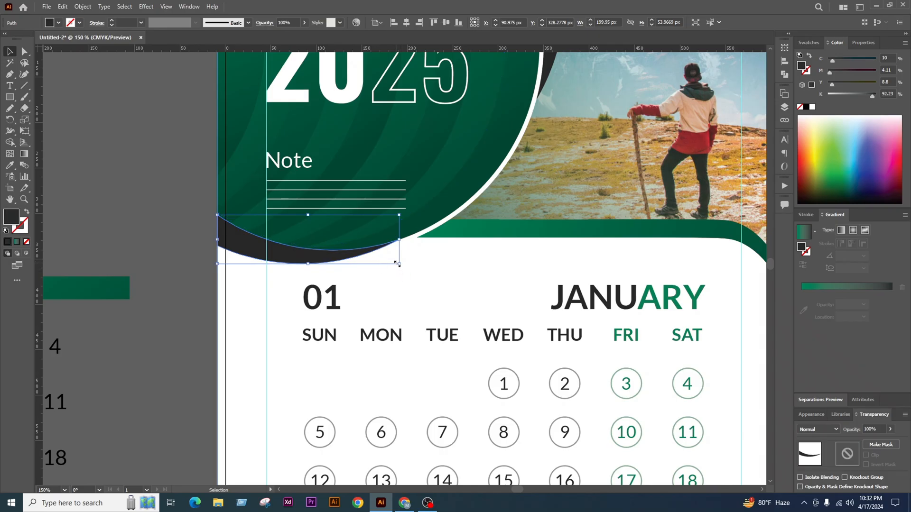
drag(397, 263, 284, 258)
click(119, 175)
click(299, 258)
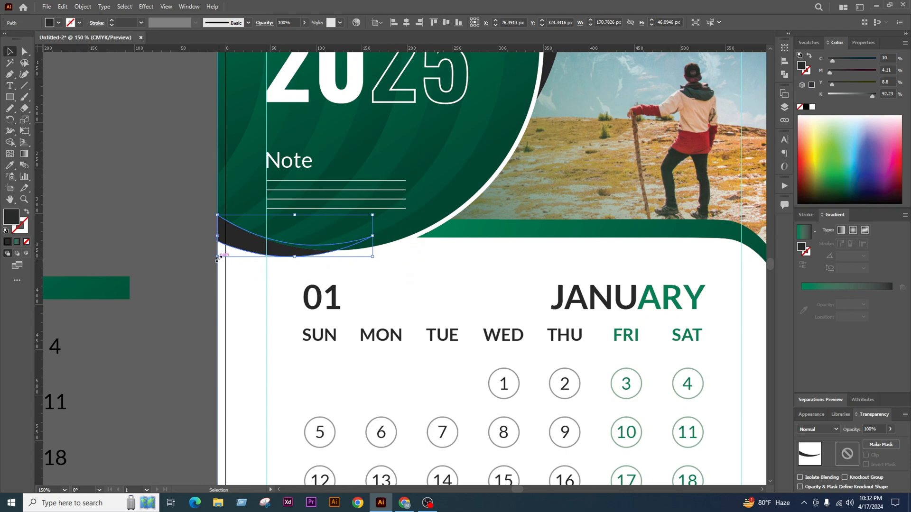
drag(218, 259, 209, 291)
scroll(292, 268, down, 1)
key(ctrl+z)
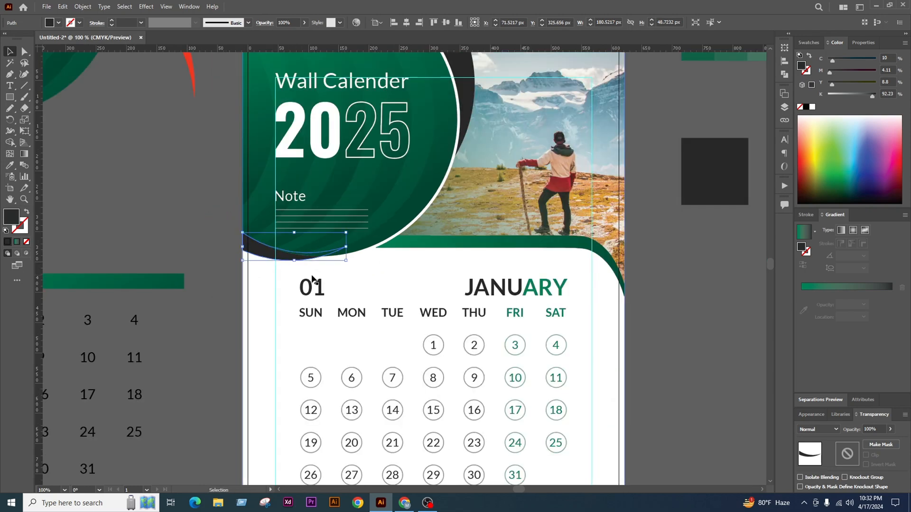
Delete the dark crescent beneath the green circle and place a duplicate of the circle shape offset toward the lower left
key(Delete)
scroll(415, 243, down, 2)
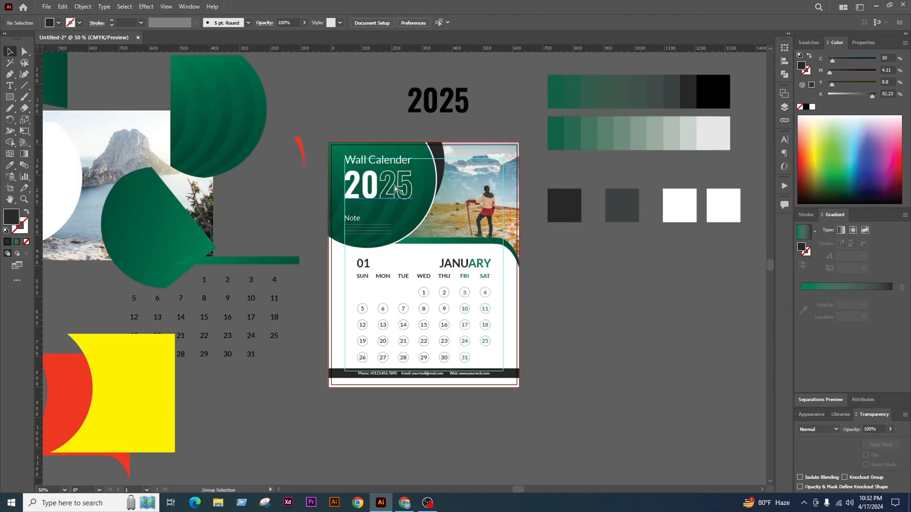
scroll(395, 191, up, 1)
scroll(395, 190, up, 2)
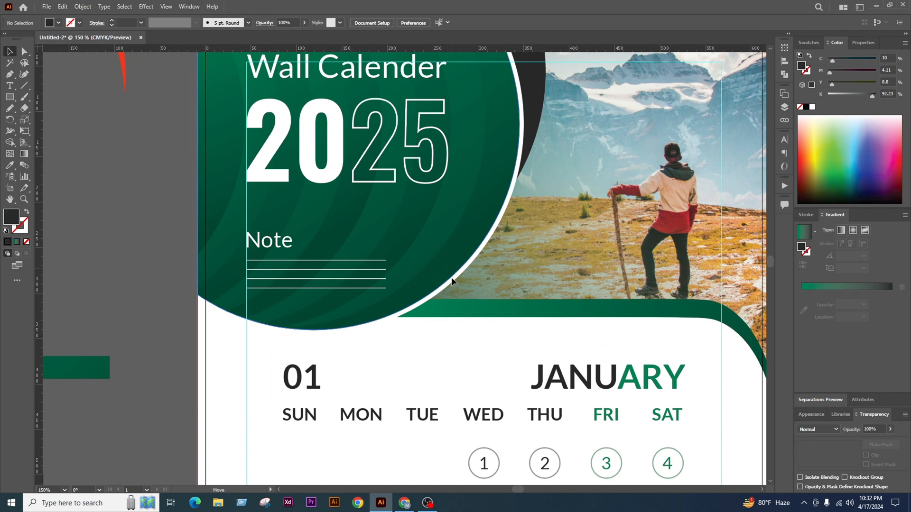
drag(451, 277, 426, 301)
key(ctrl+z)
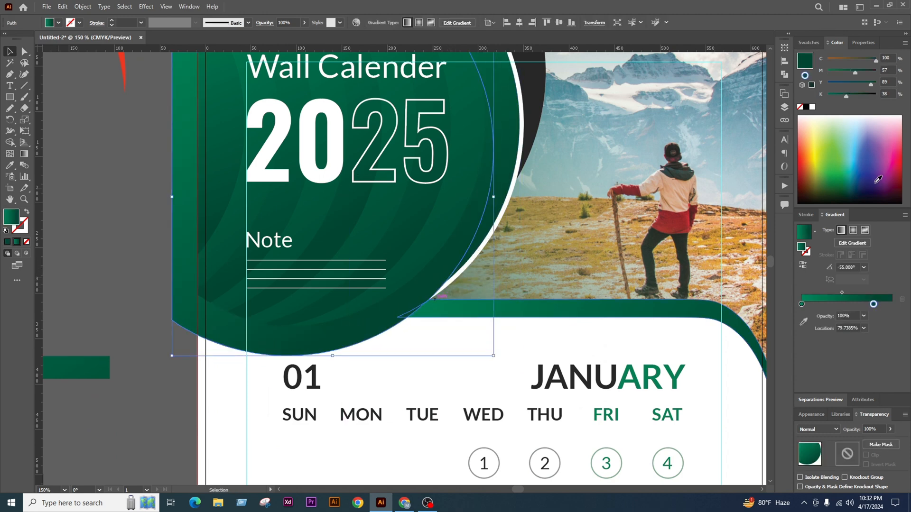
Recolor the duplicate shape's gradient end bright green and lower its opacity to 58%
click(826, 160)
click(890, 429)
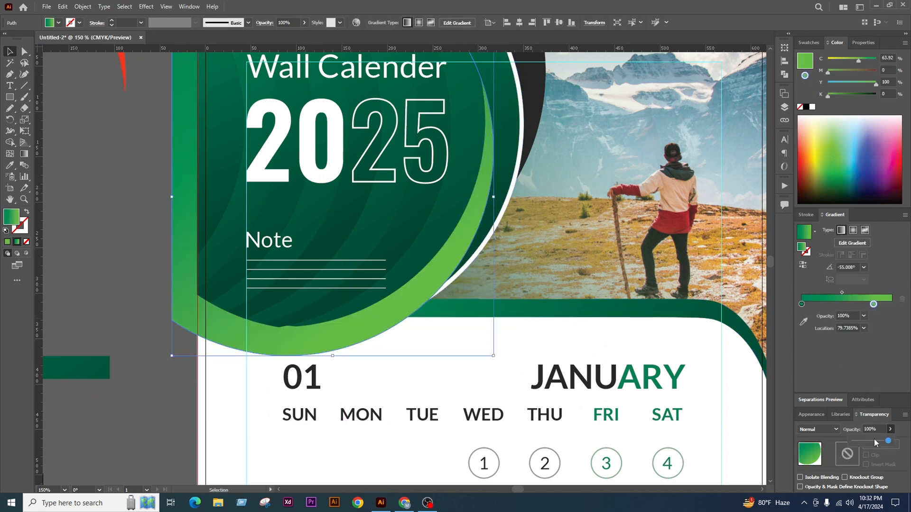
click(876, 439)
click(161, 242)
Rotate and reposition the translucent duplicate so its curve peeks out below the lower left of the green circle
drag(249, 325, 249, 324)
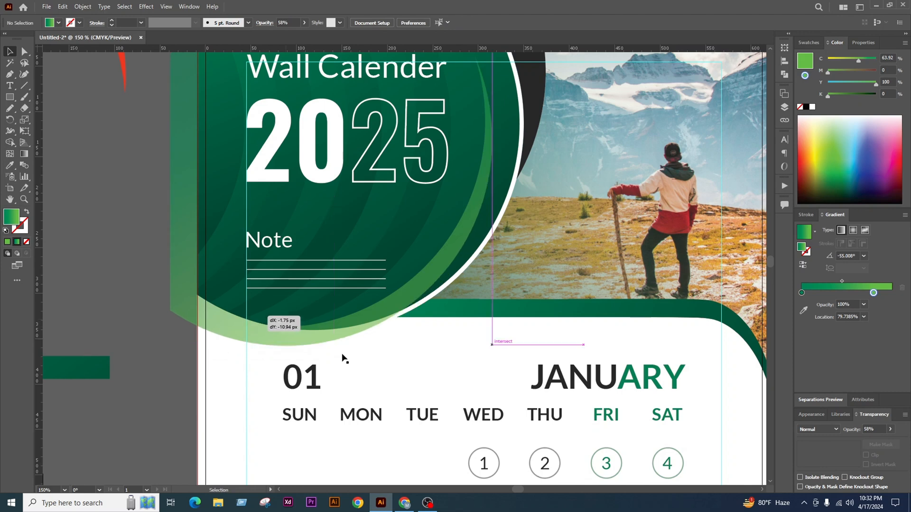
drag(495, 349, 416, 403)
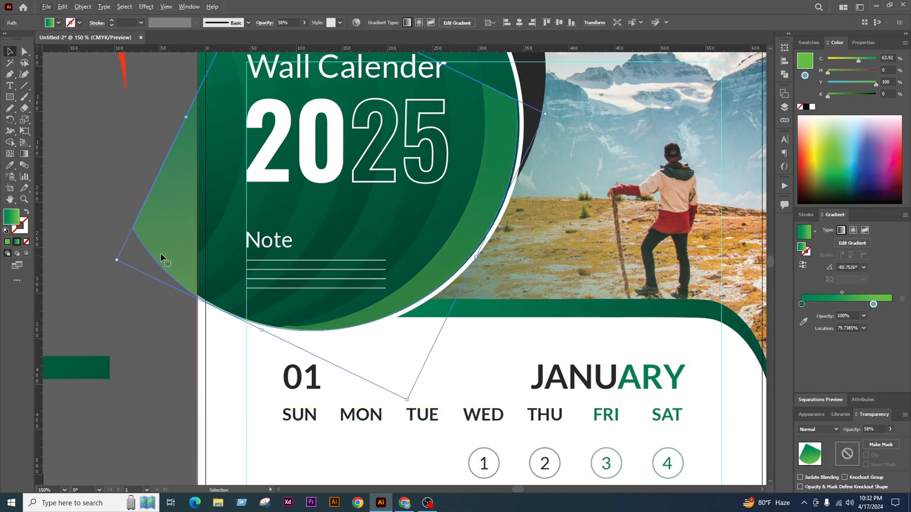
drag(160, 253, 138, 252)
drag(169, 280, 154, 286)
Trim the duplicate shape's overhang beyond the left edge of the calendar page with Shape Builder
click(330, 357)
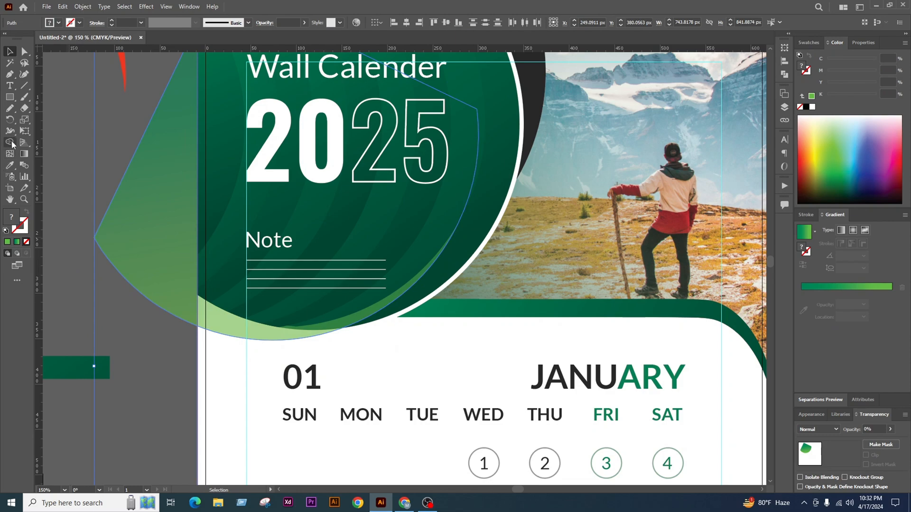
click(11, 144)
alt+click(162, 258)
click(9, 52)
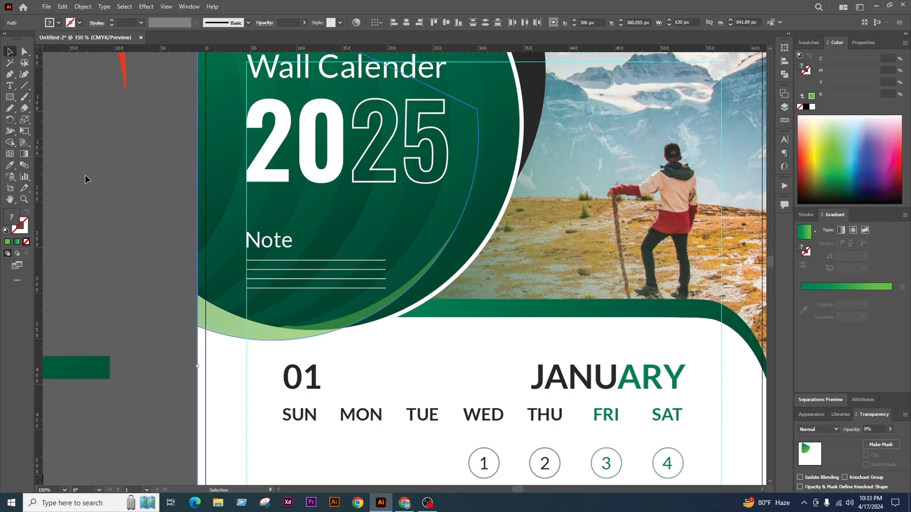
click(86, 176)
Fill the duplicate shape with charcoal sampled from the dark color swatch and set its opacity to 100%
scroll(342, 338, down, 1)
click(294, 338)
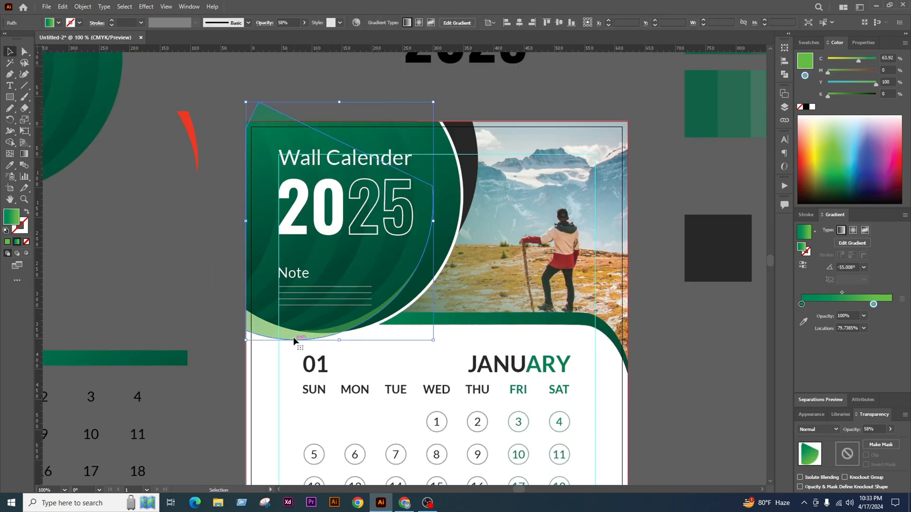
click(8, 242)
key(i)
click(716, 247)
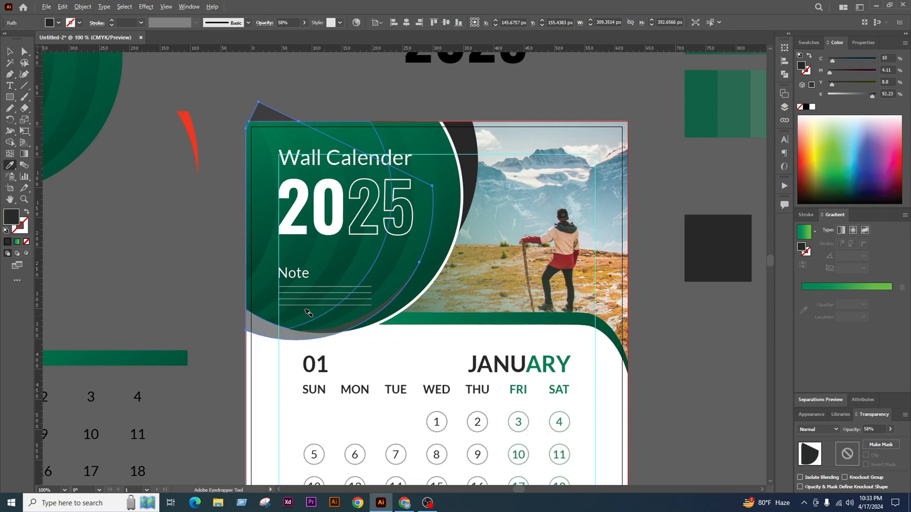
scroll(308, 313, up, 1)
key(v)
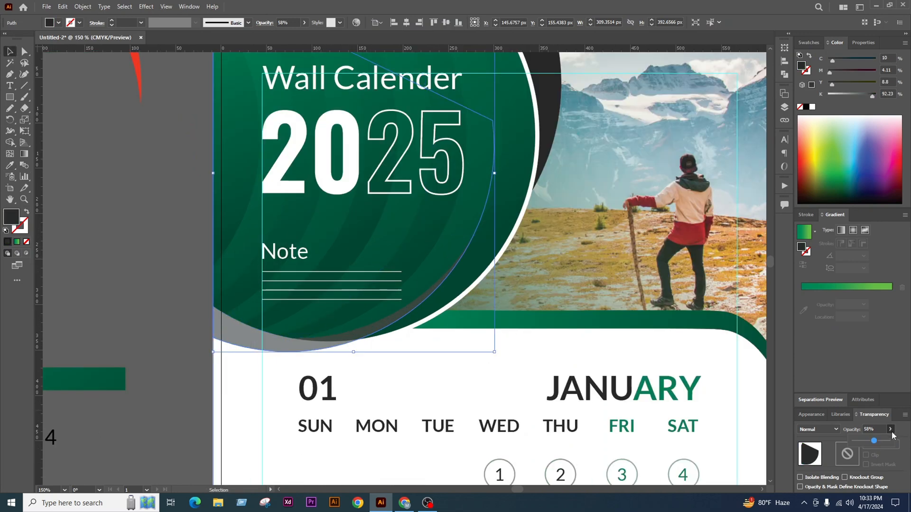
drag(874, 442, 892, 442)
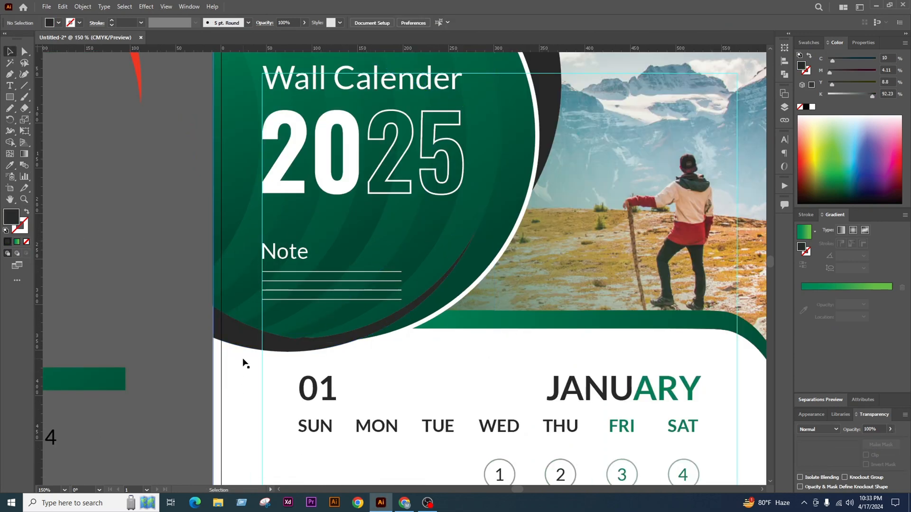
key(a)
click(238, 339)
key(v)
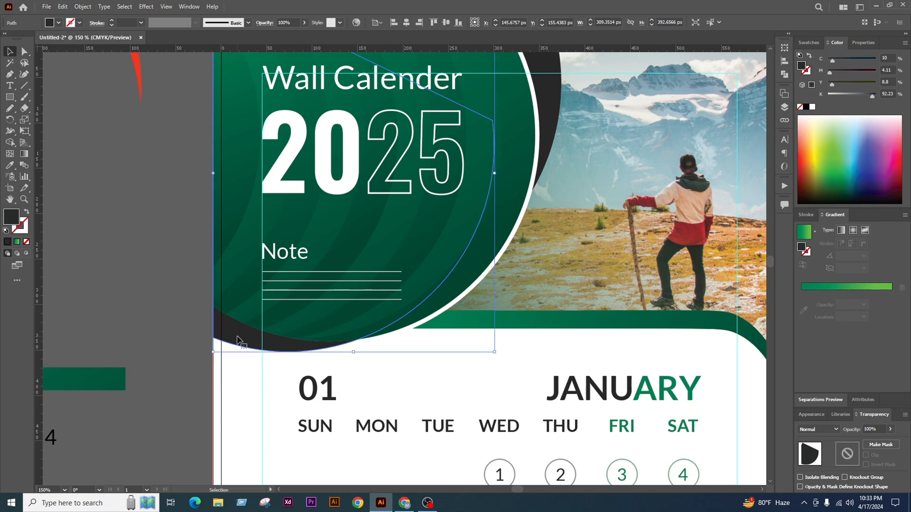
click(170, 261)
Remove the charcoal shape's corner sticking out above the top of the calendar page with Shape Builder
scroll(315, 260, down, 2)
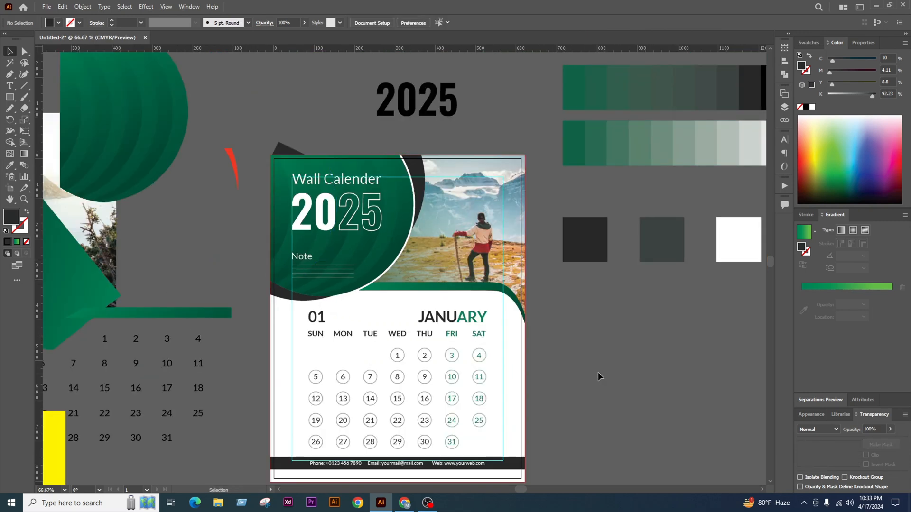
scroll(327, 162, up, 1)
click(377, 306)
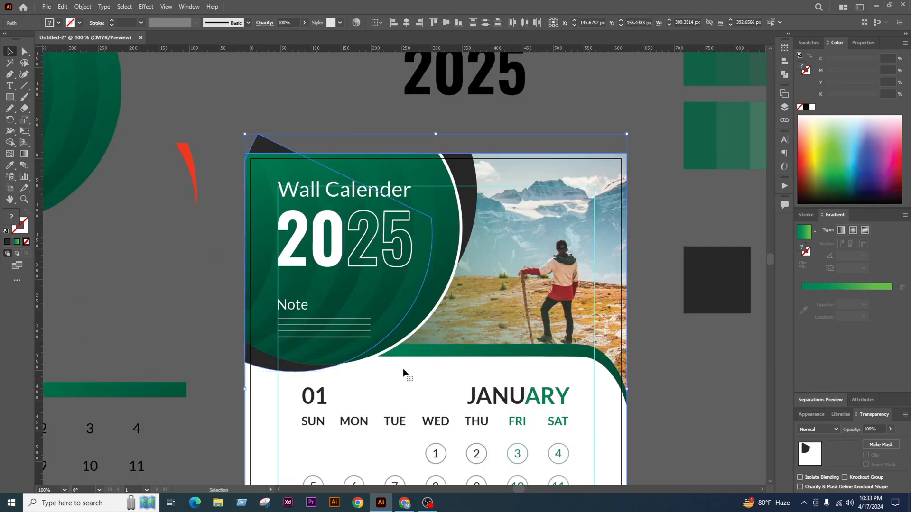
click(10, 142)
alt+click(260, 145)
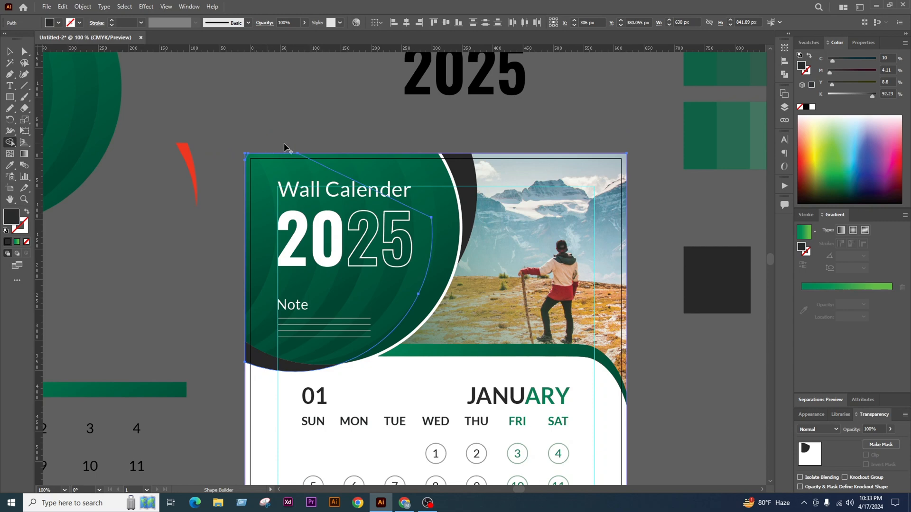
key(v)
click(348, 85)
Nudge the weekday and date grid up by 2 px
scroll(473, 327, down, 2)
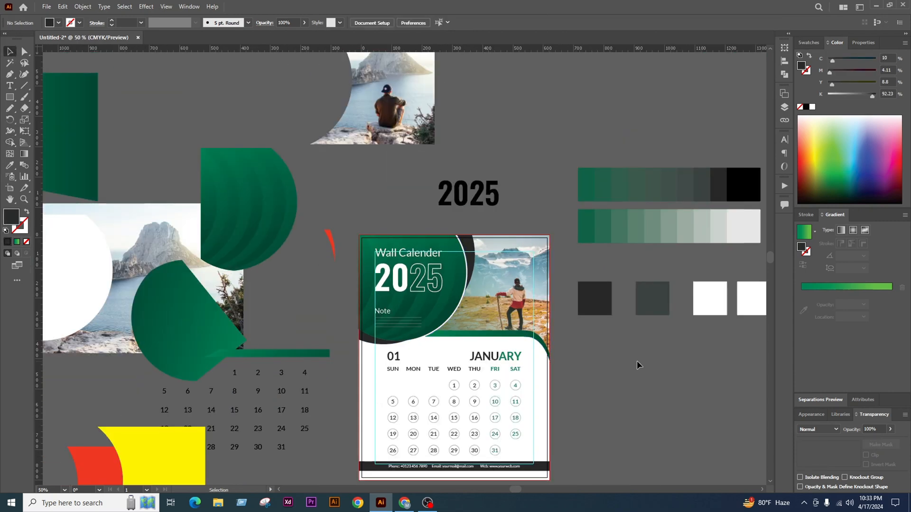
scroll(546, 339, down, 1)
scroll(517, 327, up, 1)
scroll(696, 350, down, 2)
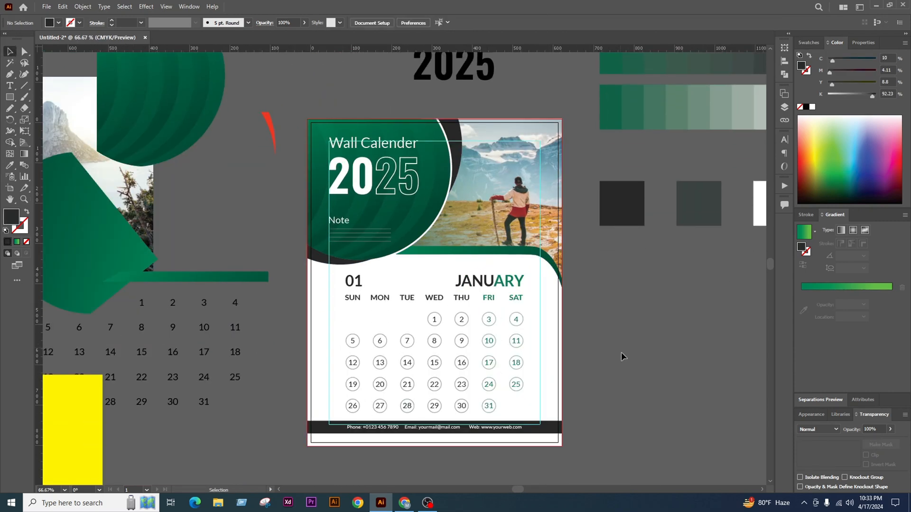
scroll(500, 417, up, 1)
click(507, 407)
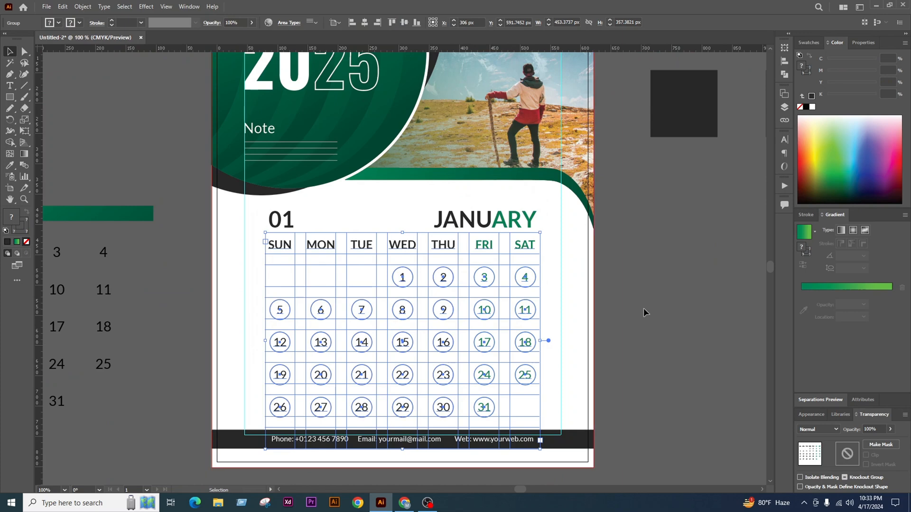
key(Up)
key(Up)
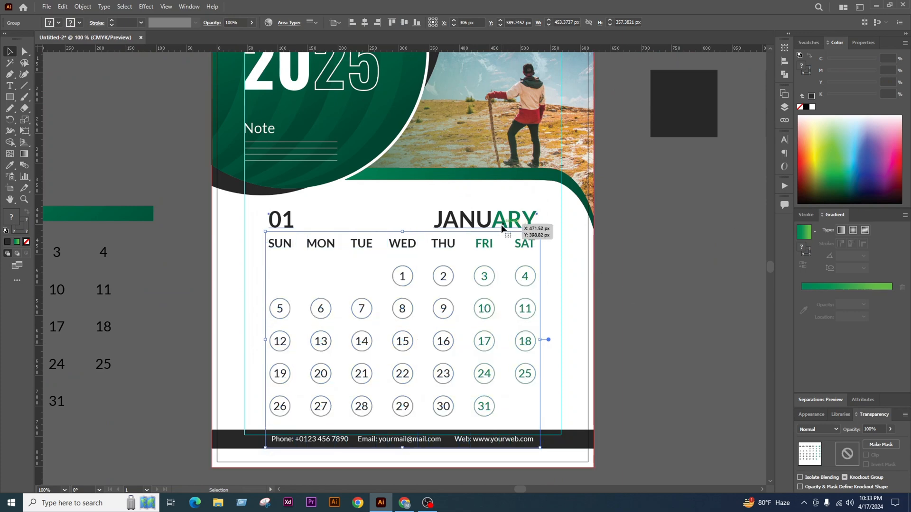
Nudge the month heading with 01 and JANUARY up by 9 px above the weekday row
click(502, 221)
key(Up)
key(Up)
key(Up)
key(Up)
key(Up)
key(Up)
key(Up)
key(Up)
key(Up)
click(637, 294)
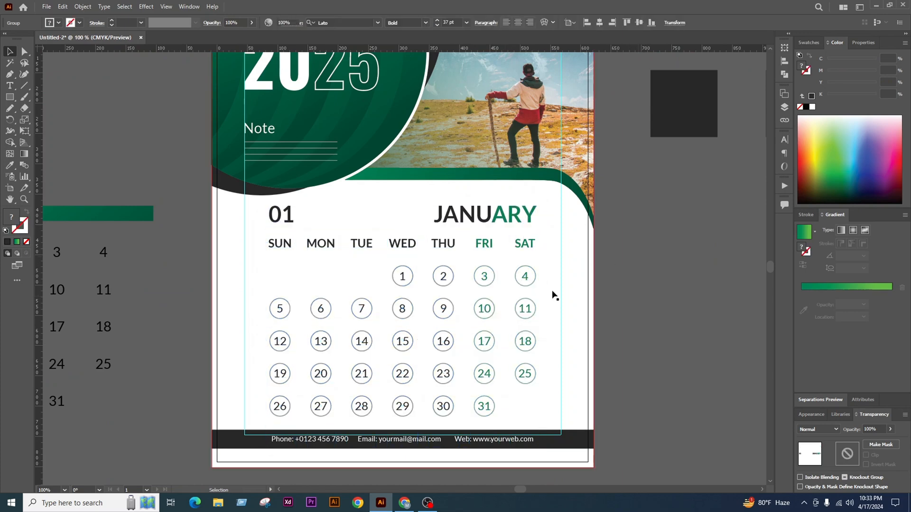
Nudge the weekday and date grid up by 4 px toward the month heading
click(525, 244)
key(Up)
key(Up)
key(Up)
key(Up)
Try to stretch the weekday and date grid horizontally to both margin guides, then undo the stretch
drag(560, 343, 581, 343)
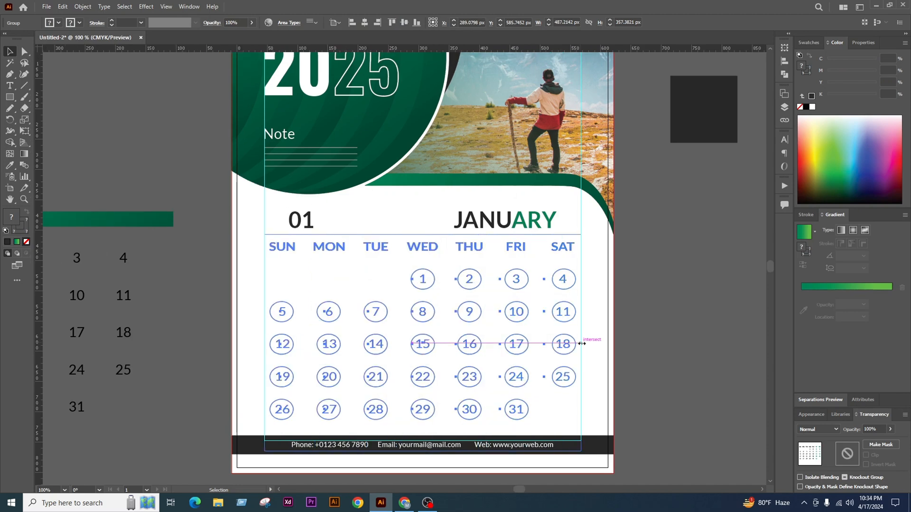
click(687, 330)
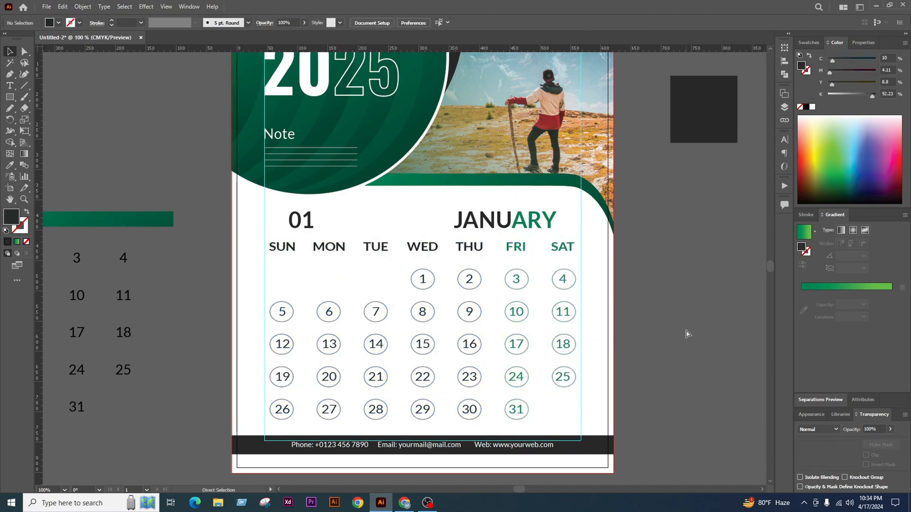
key(ctrl+z)
key(ctrl+z)
click(637, 333)
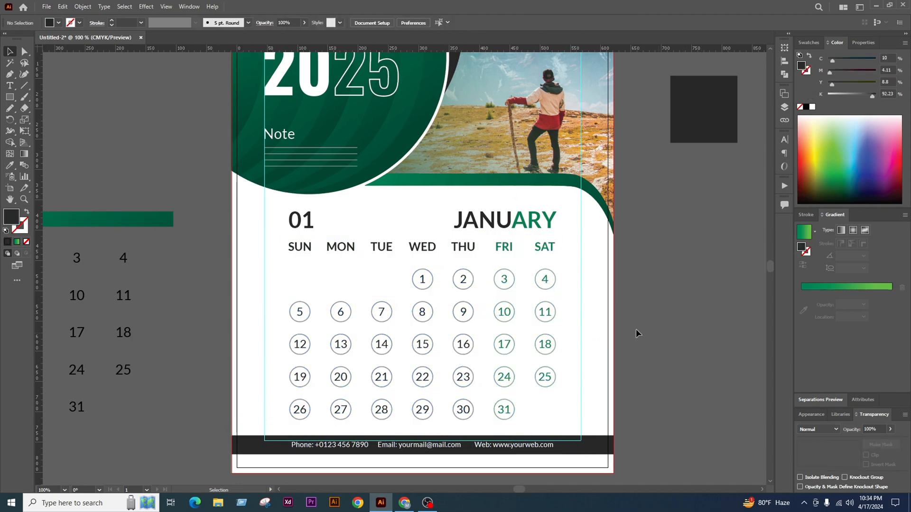
Move the month heading and grid together about 40 px left and 4 px up, and try stretching them to the right margin guide
click(464, 247)
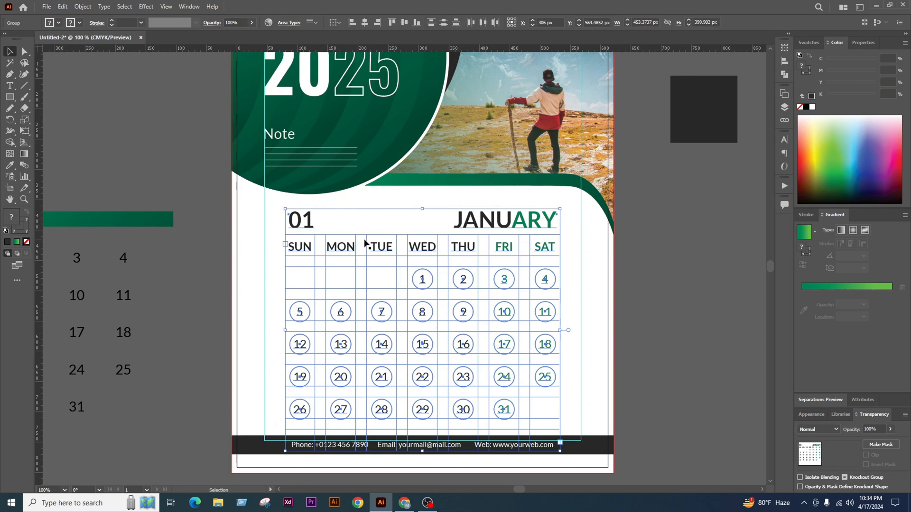
drag(517, 226, 494, 222)
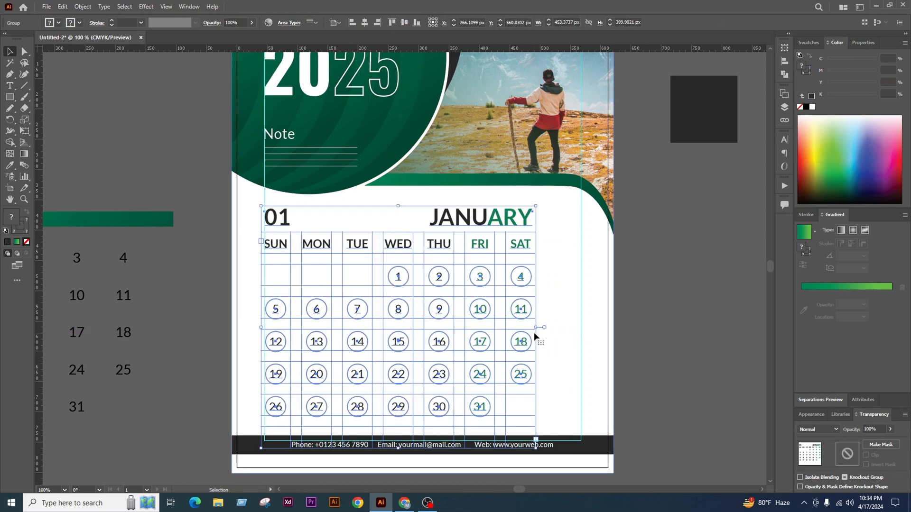
drag(535, 333, 581, 332)
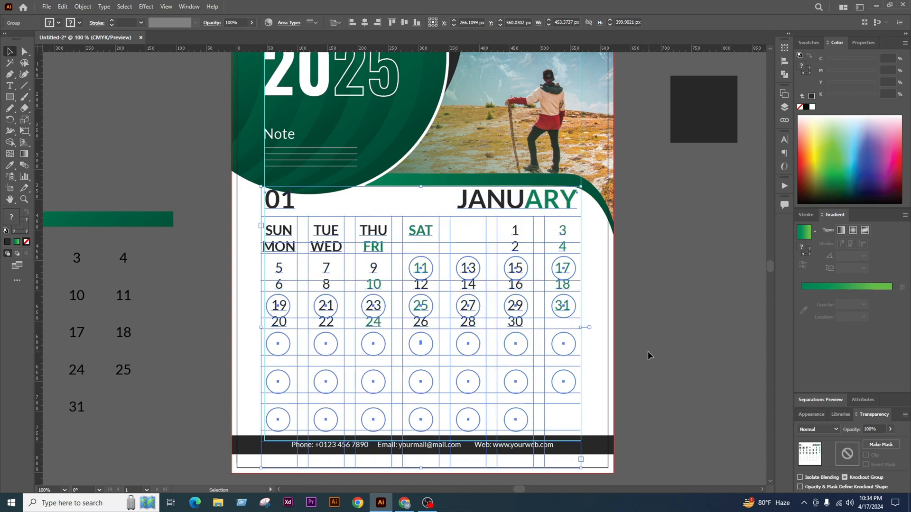
click(631, 350)
Center the combined month heading and date grid horizontally on the calendar page
click(506, 225)
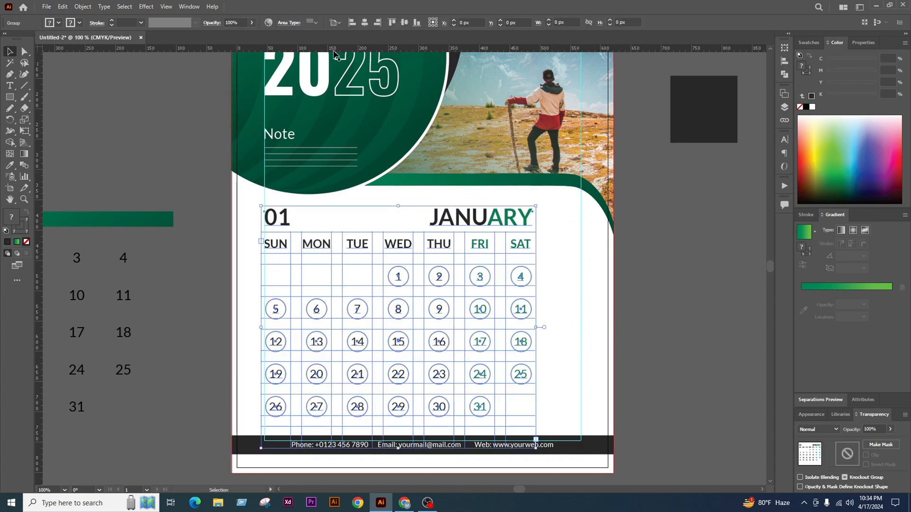
click(365, 23)
scroll(510, 311, down, 1)
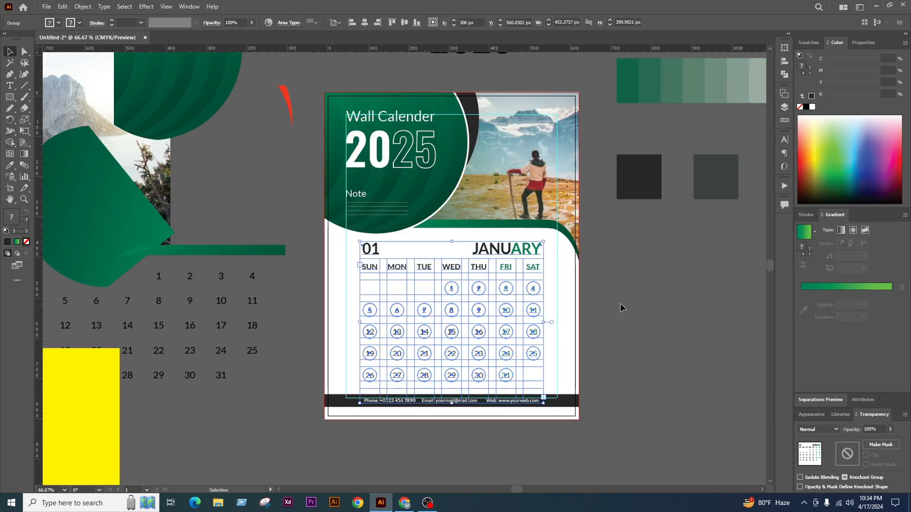
click(625, 305)
Nudge the month heading and date grid slightly down together to balance the space above the footer bar
key(space)
scroll(439, 291, up, 1)
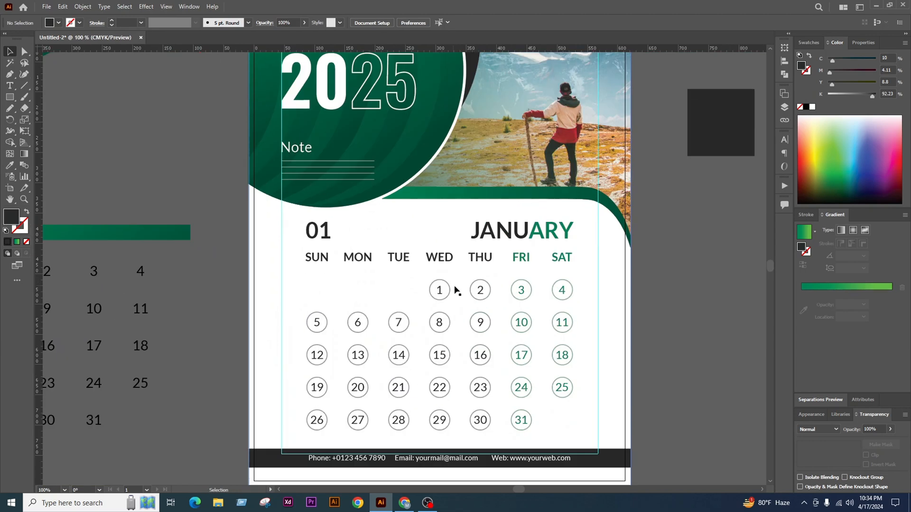
click(524, 255)
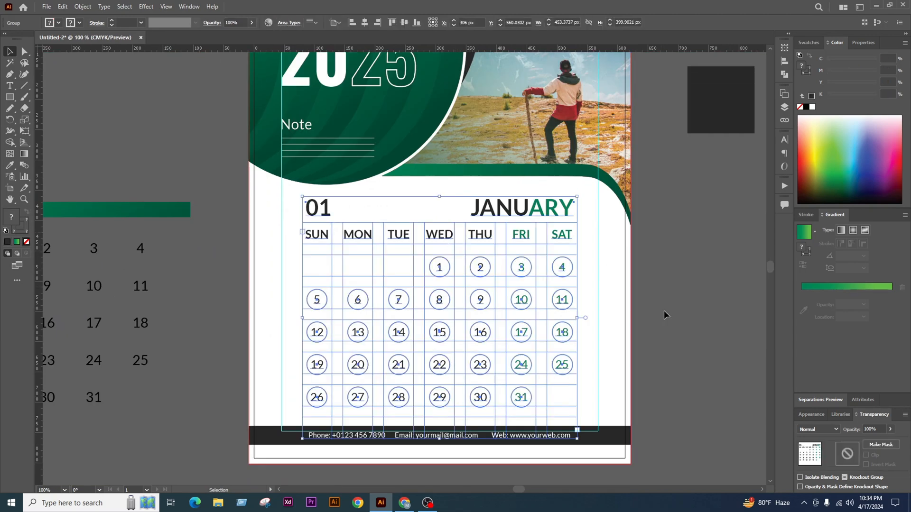
click(678, 310)
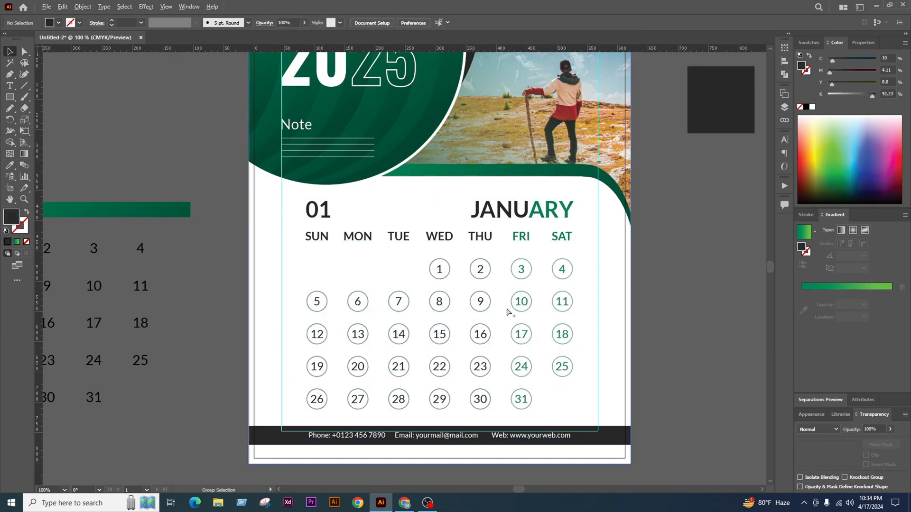
Delete the leftover green gradient shapes, white circle shape and mountain photo beside the calendar page
scroll(509, 312, down, 2)
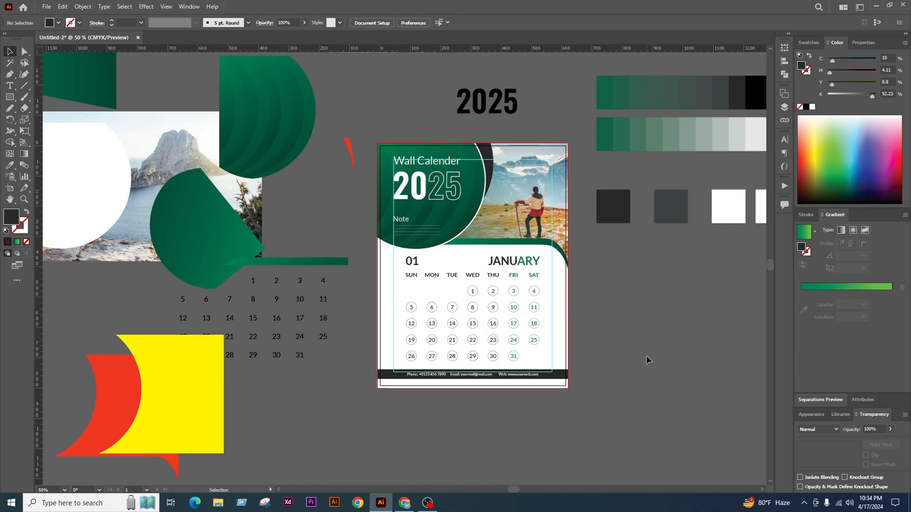
scroll(472, 324, down, 1)
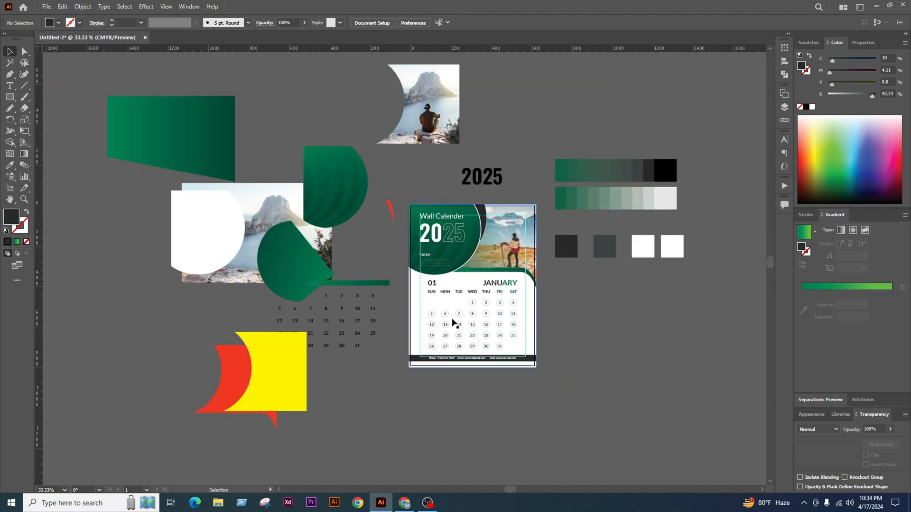
scroll(453, 323, up, 1)
drag(141, 83, 305, 264)
key(Delete)
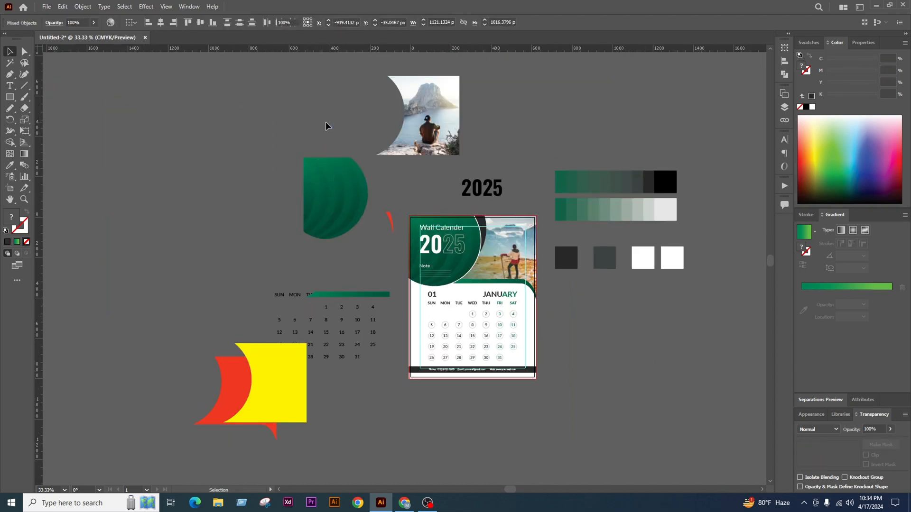
Delete the leftover striped green shape, the curved photo crop, the spare 2025 text and the green-to-black color blend
drag(297, 81, 338, 237)
key(Delete)
key(Delete)
drag(324, 82, 456, 187)
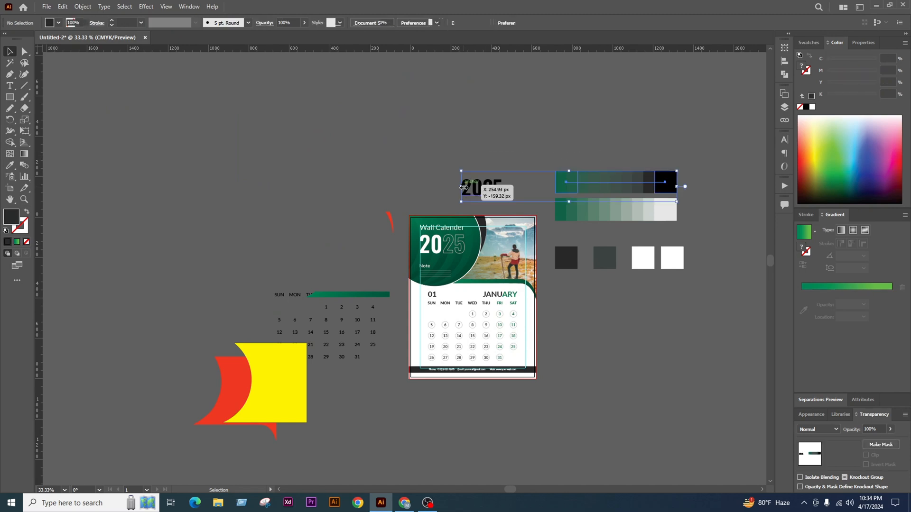
key(Delete)
Delete the spare date grid, green bar, yellow and red shapes, and small red sliver beside the calendar page
drag(356, 492, 359, 491)
key(Delete)
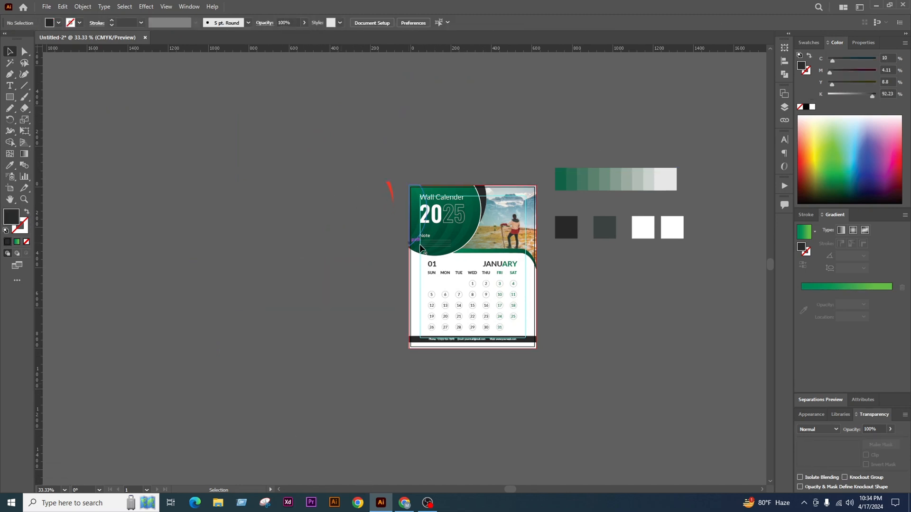
scroll(462, 329, up, 1)
click(355, 181)
key(Delete)
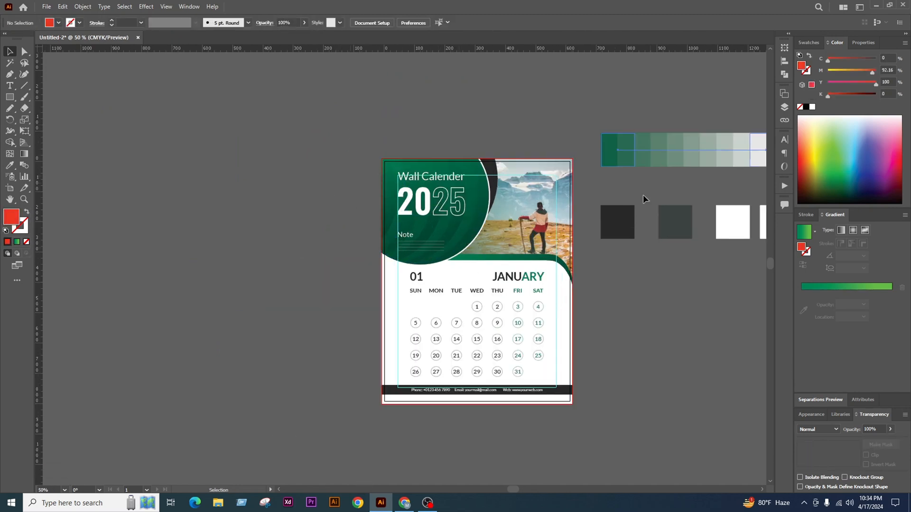
Delete the remaining green-to-white color blend and the four color swatch squares beside the calendar page
key(ctrl+minus)
drag(574, 274, 599, 315)
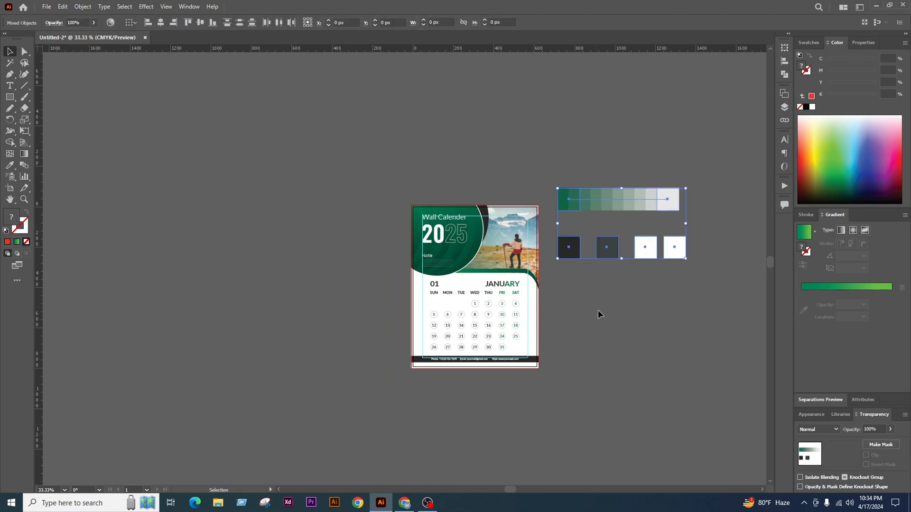
key(Delete)
scroll(512, 321, up, 1)
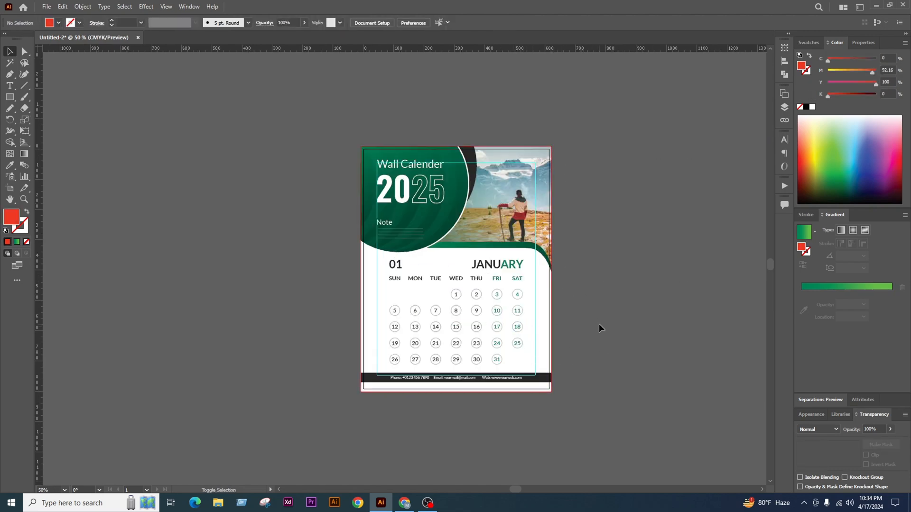